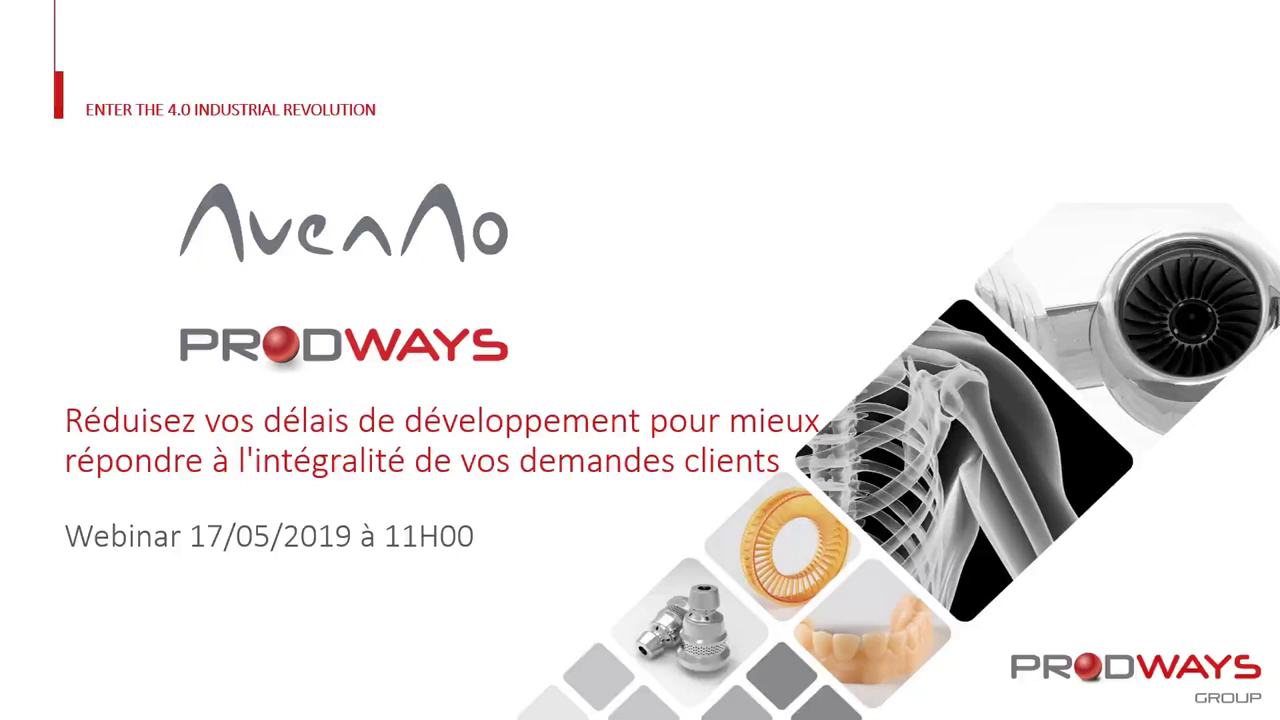
Advance the slideshow past the title and presenters slides to slide 3, Agenda
key("Right")
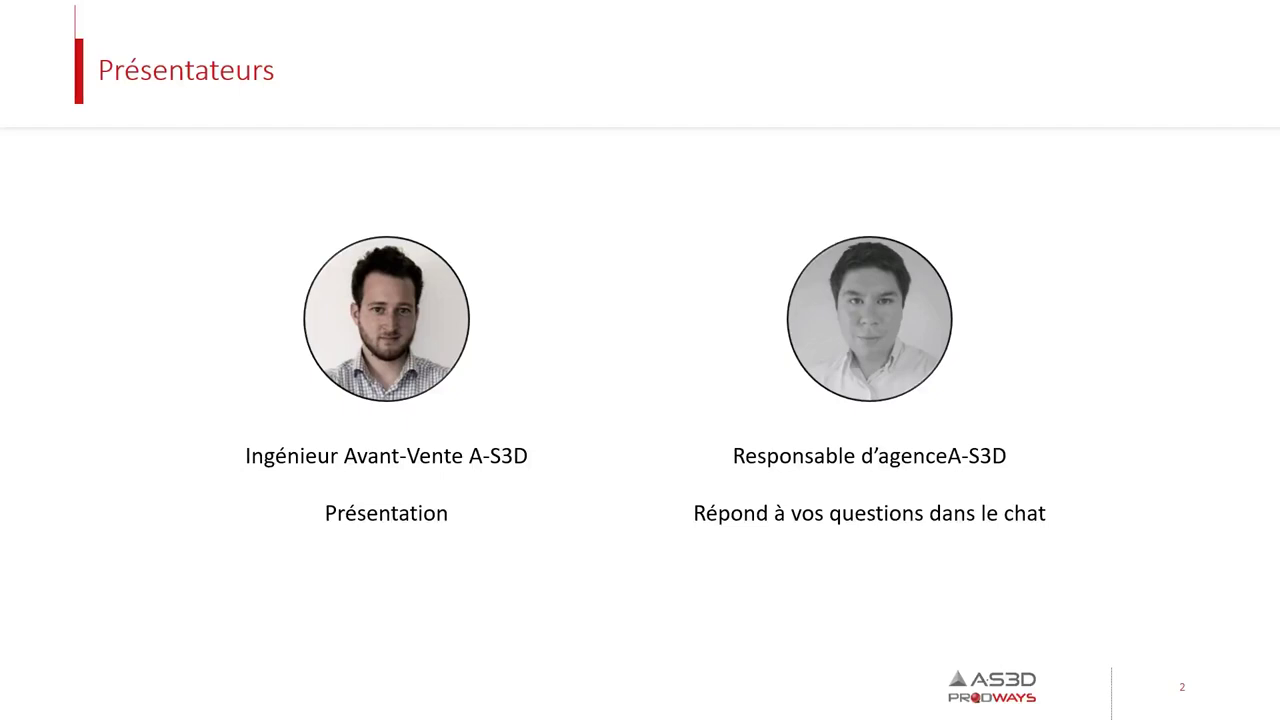
key("Right")
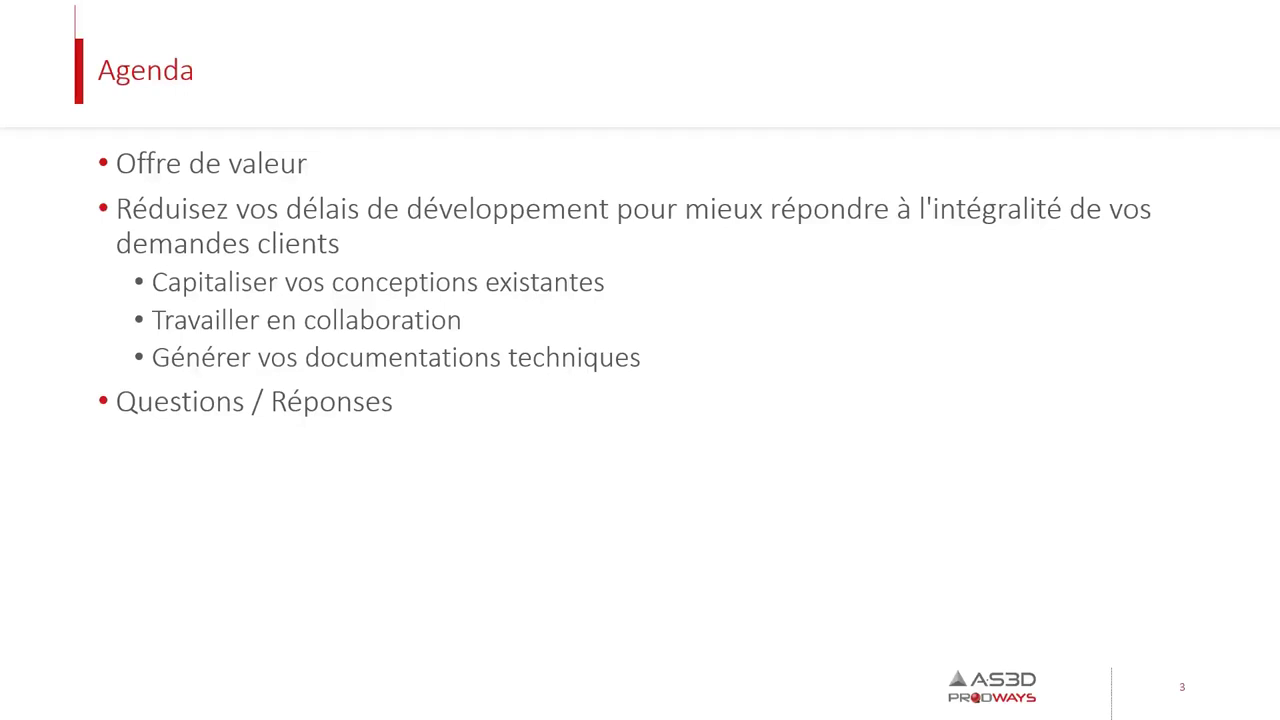
Advance the slideshow to slide 4, Offre de valeur, with its SOLIDWORKS process diagram
key("Right")
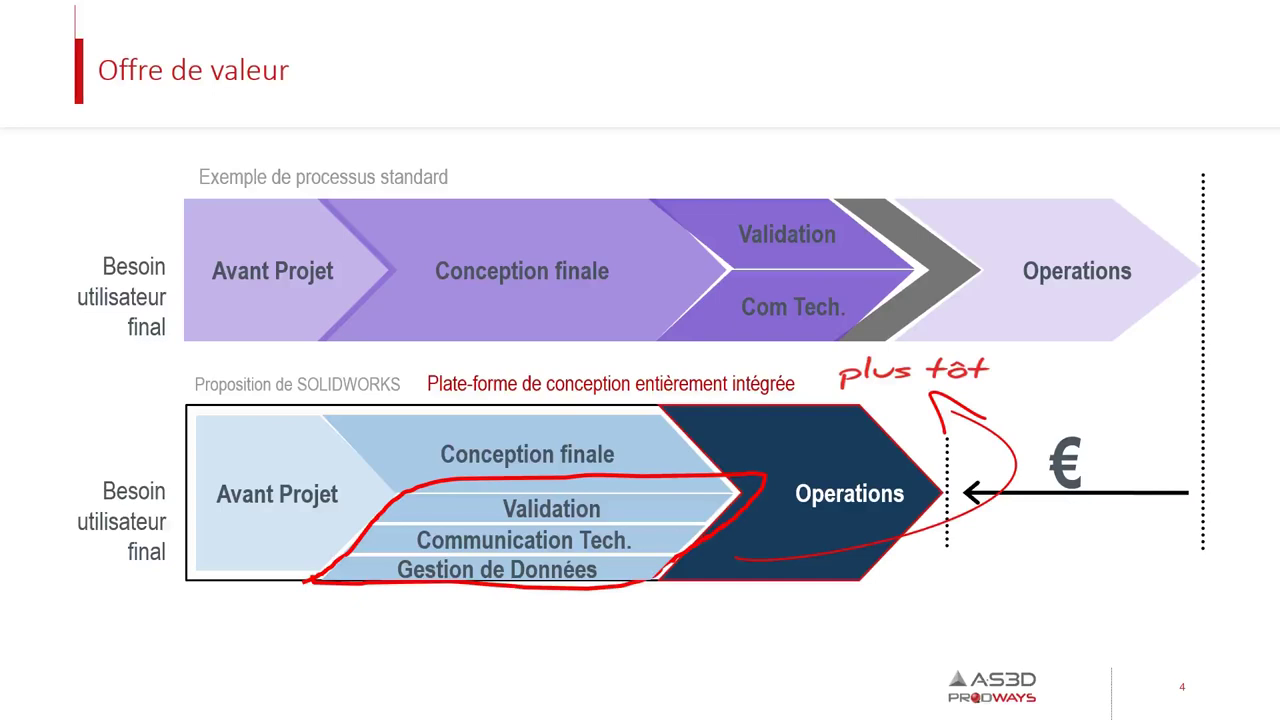
Advance the slideshow to the Gestion de projet et plus slide on SOLIDWORKS Manage
key("Right")
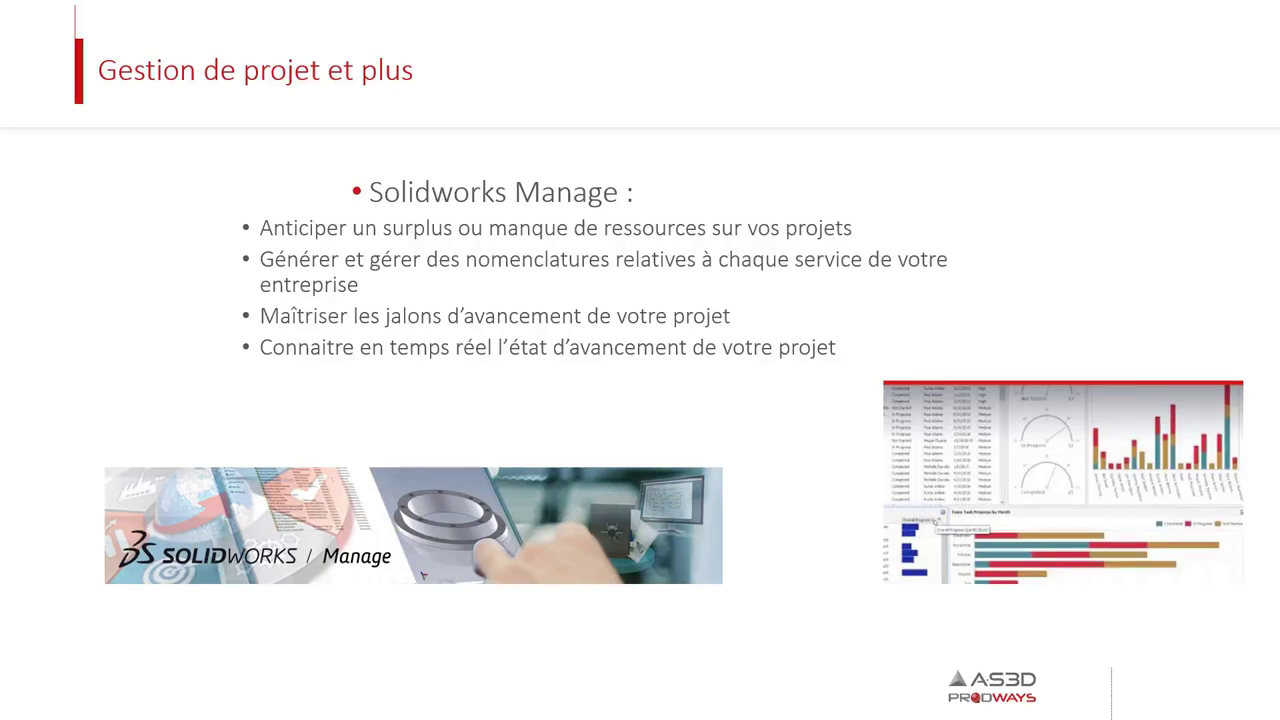
Switch from the slideshow to the SOLIDWORKS Manage Projects Dashboard window
key("alt+Tab")
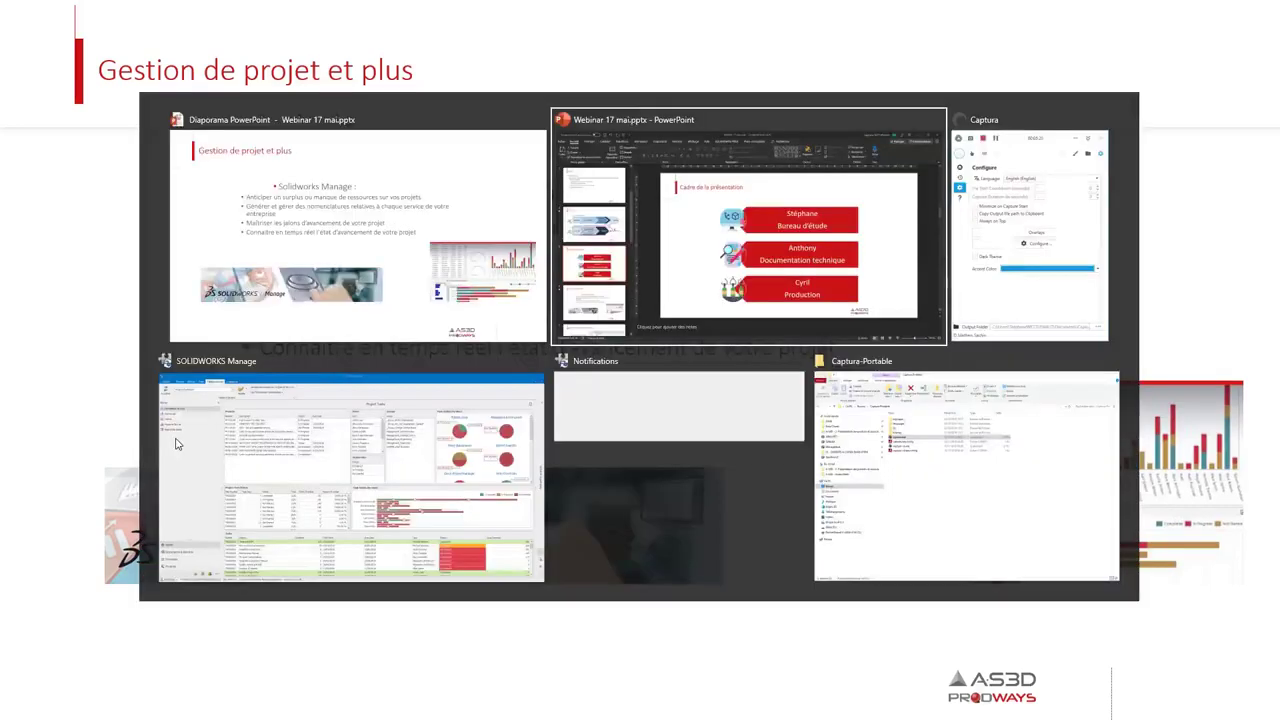
left_click(240, 465)
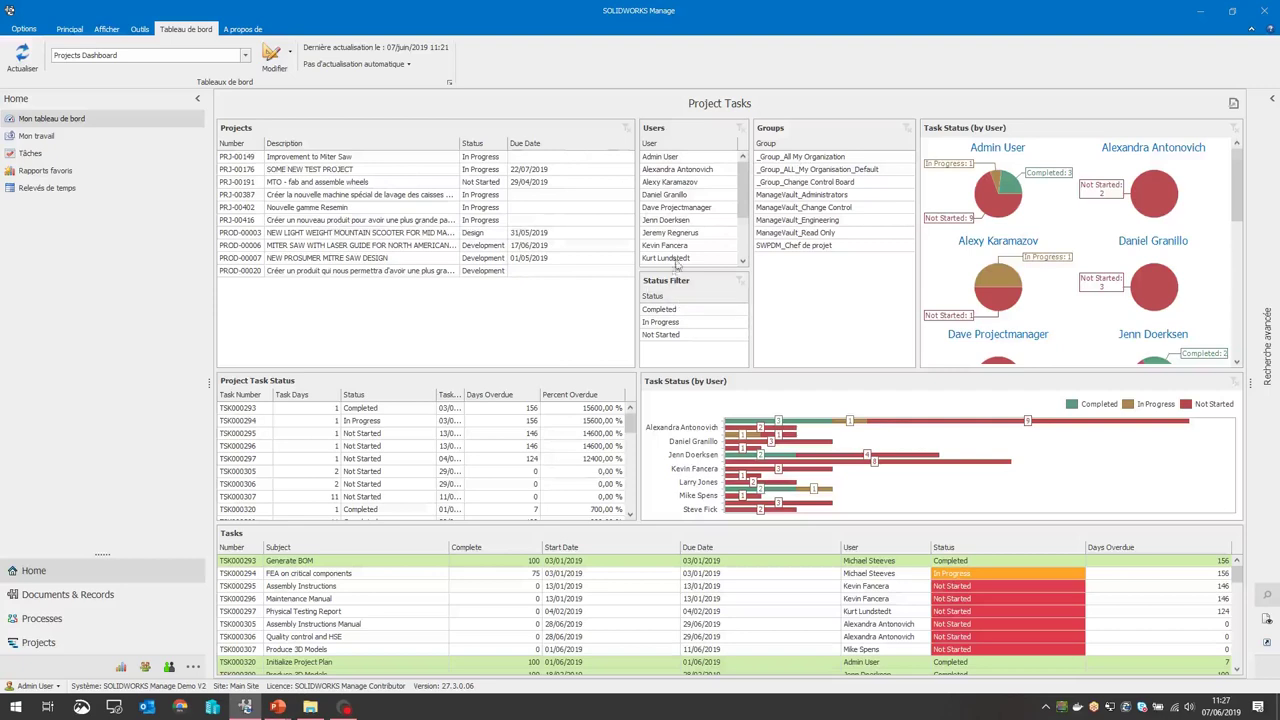
Filter the dashboard by two users and project PROD-00006, then go to Processes
left_click(676, 195)
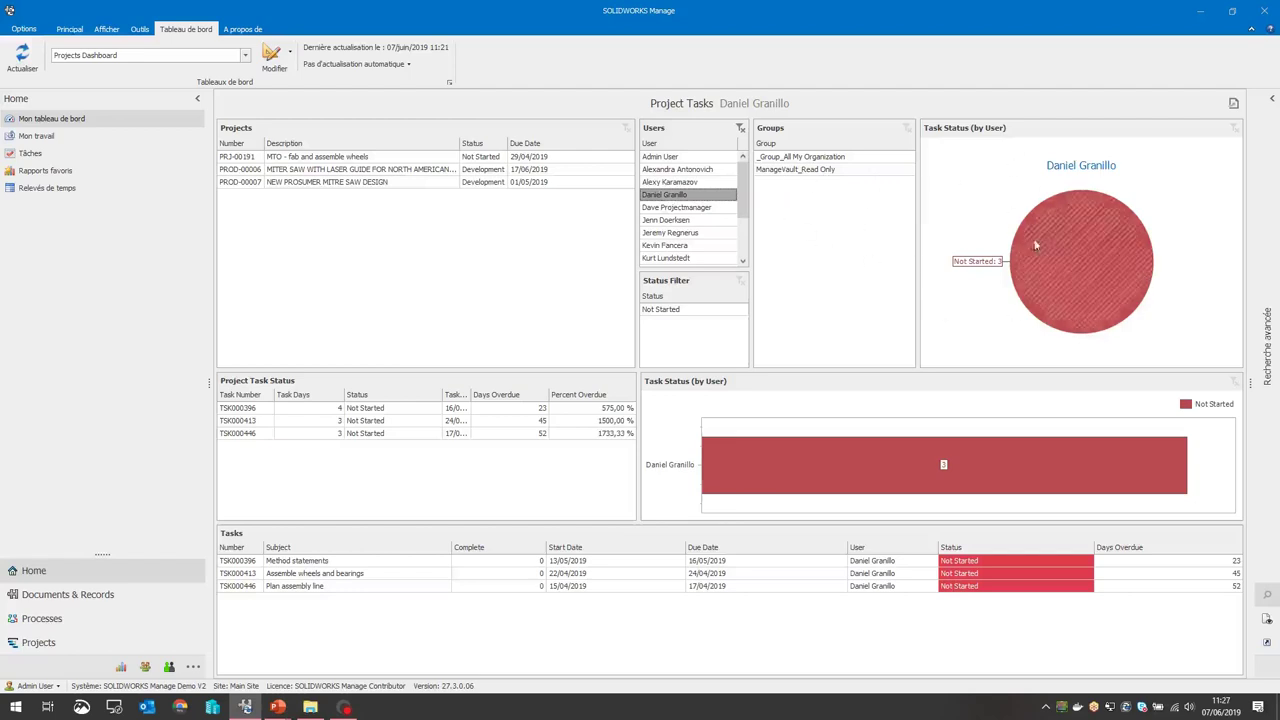
left_click(680, 208)
left_click(366, 163)
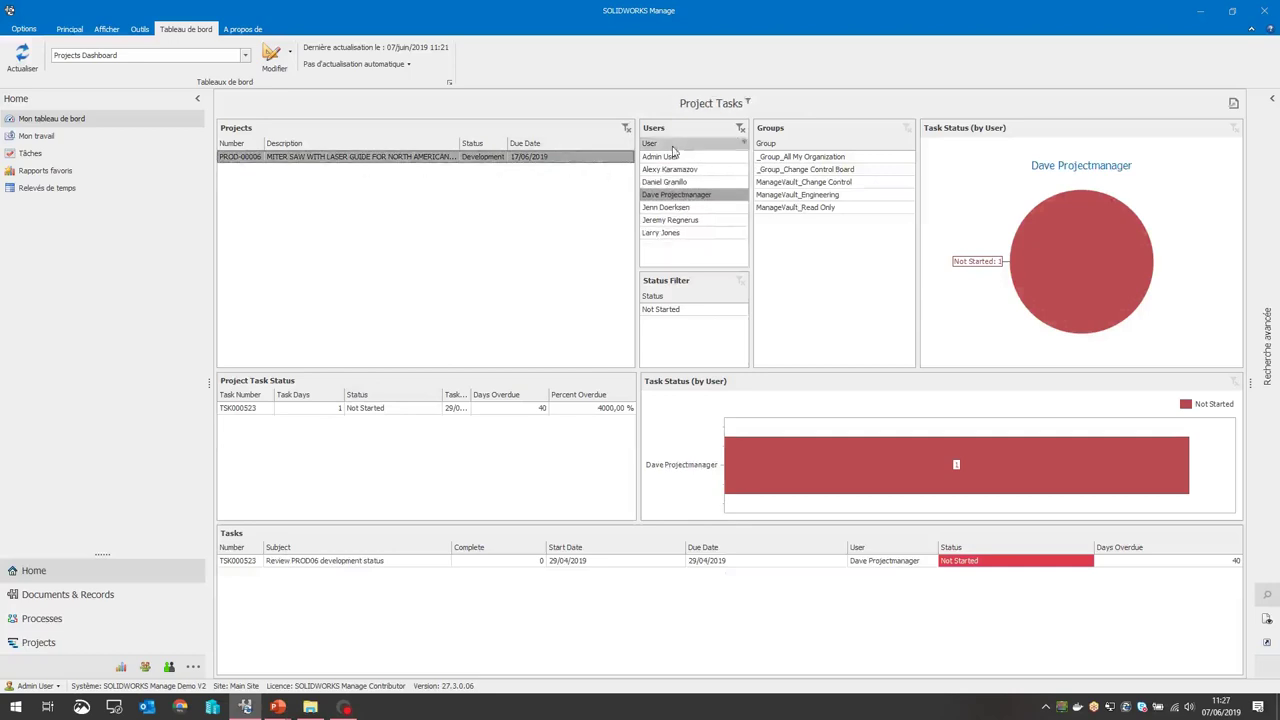
left_click(278, 409)
left_click(396, 278)
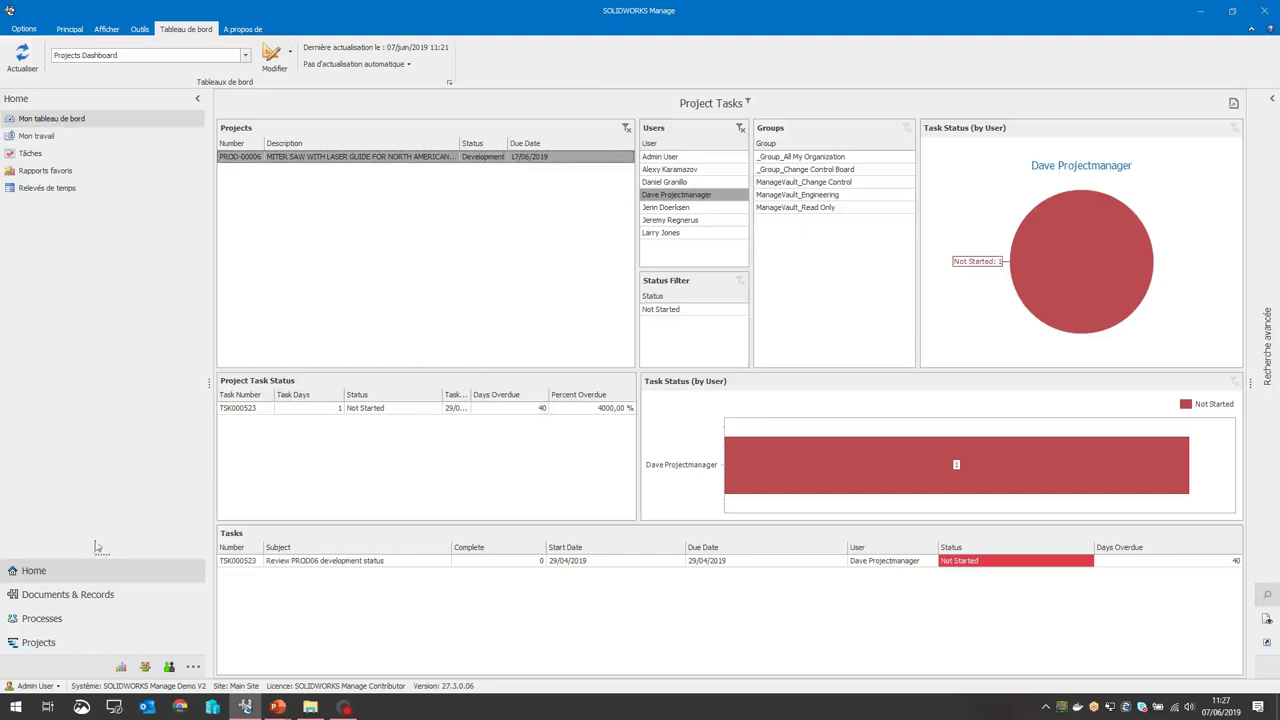
left_click(45, 619)
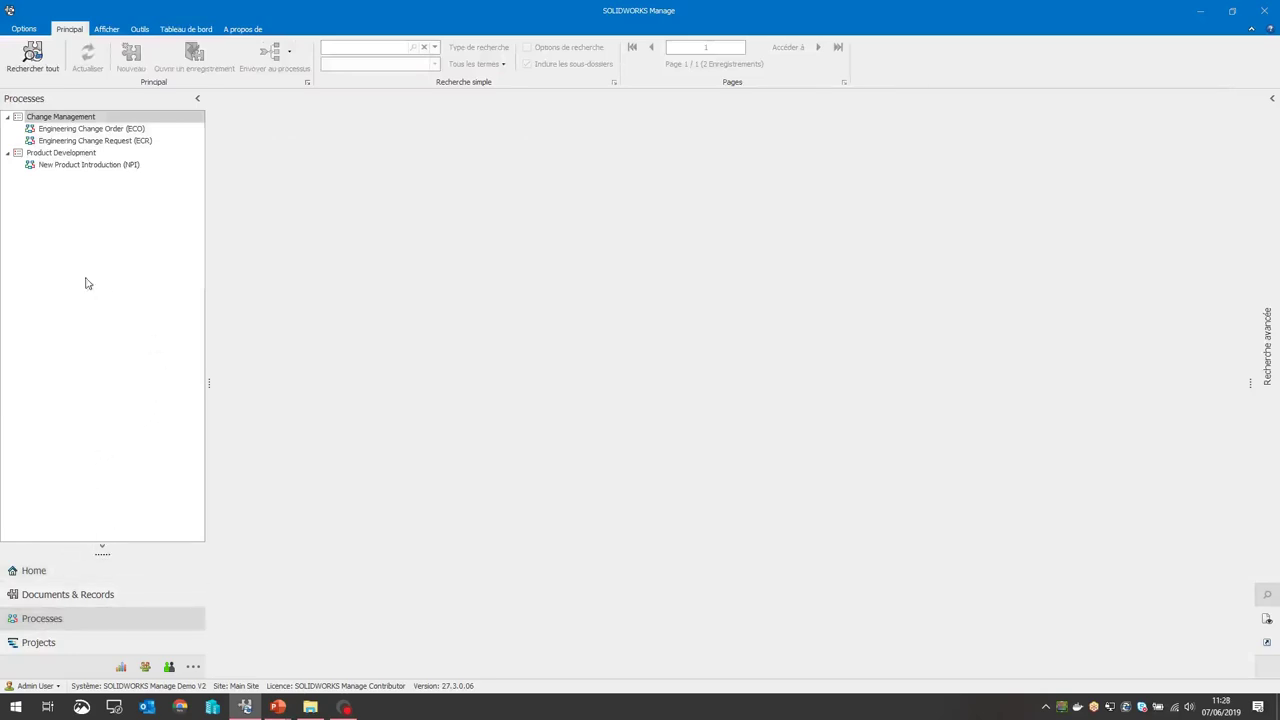
Show the 11 NPI records, PROD-00002 to PROD-00022, under Product Development
left_click(59, 166)
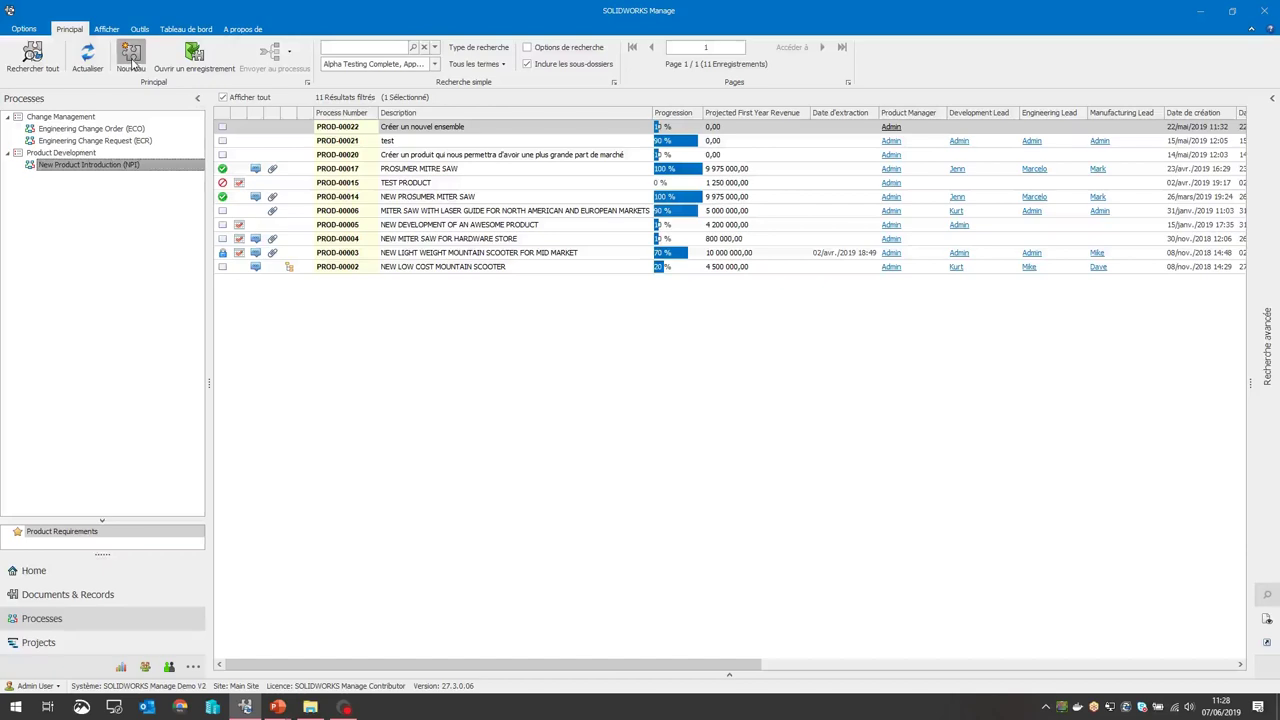
Start a new NPI process with the market-share transport-element description and Target Price 500,00
left_click(133, 63)
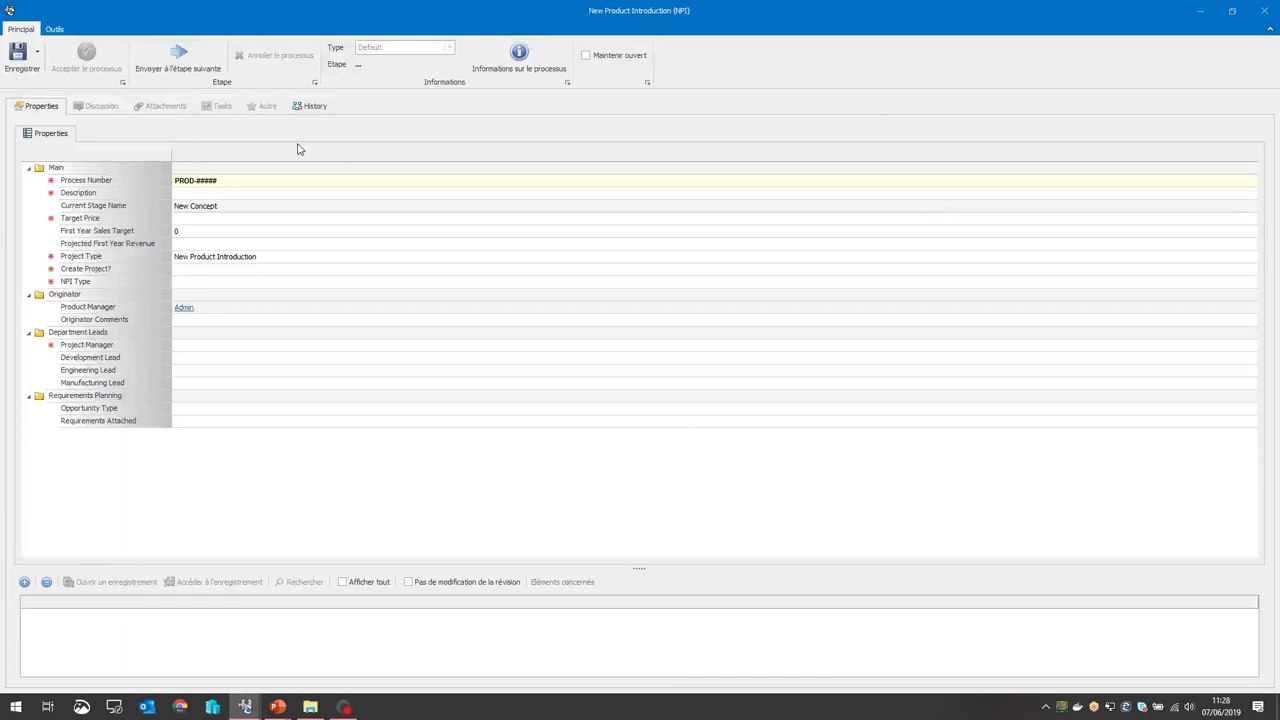
left_click(204, 193)
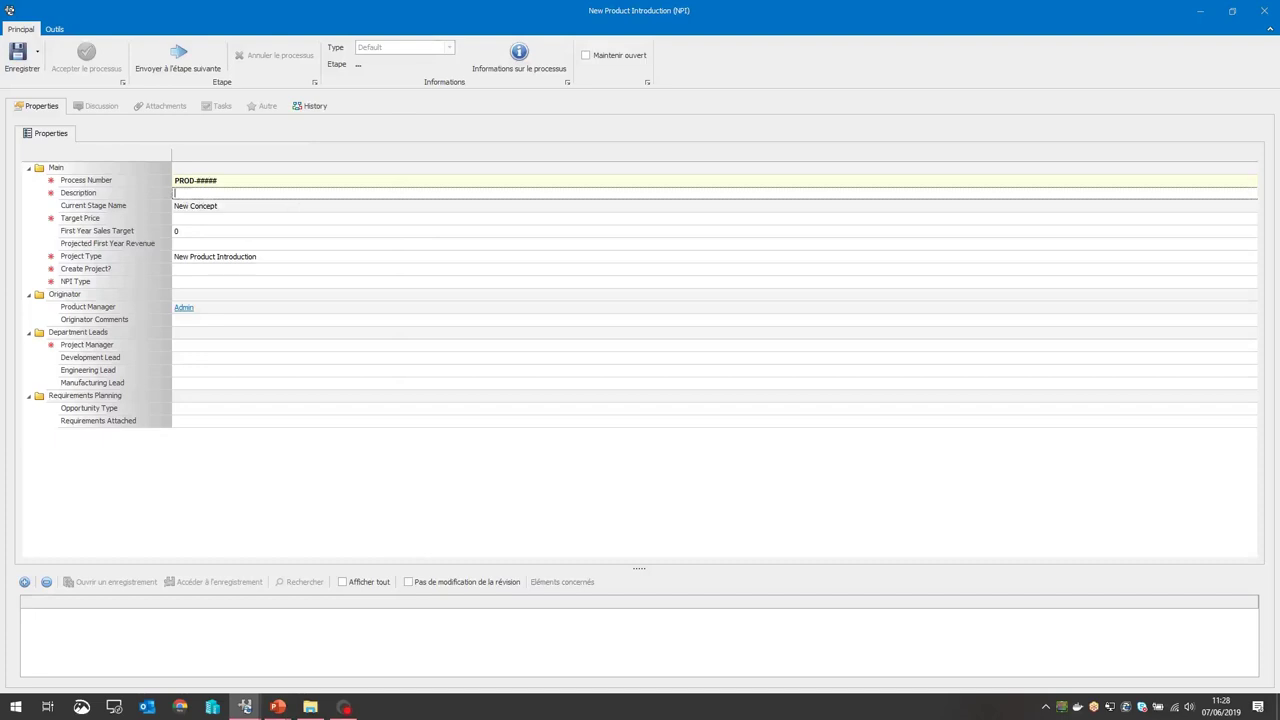
type("Créer")
type(" un élément de transport permettant d")
type("'augmenter notre part de marché")
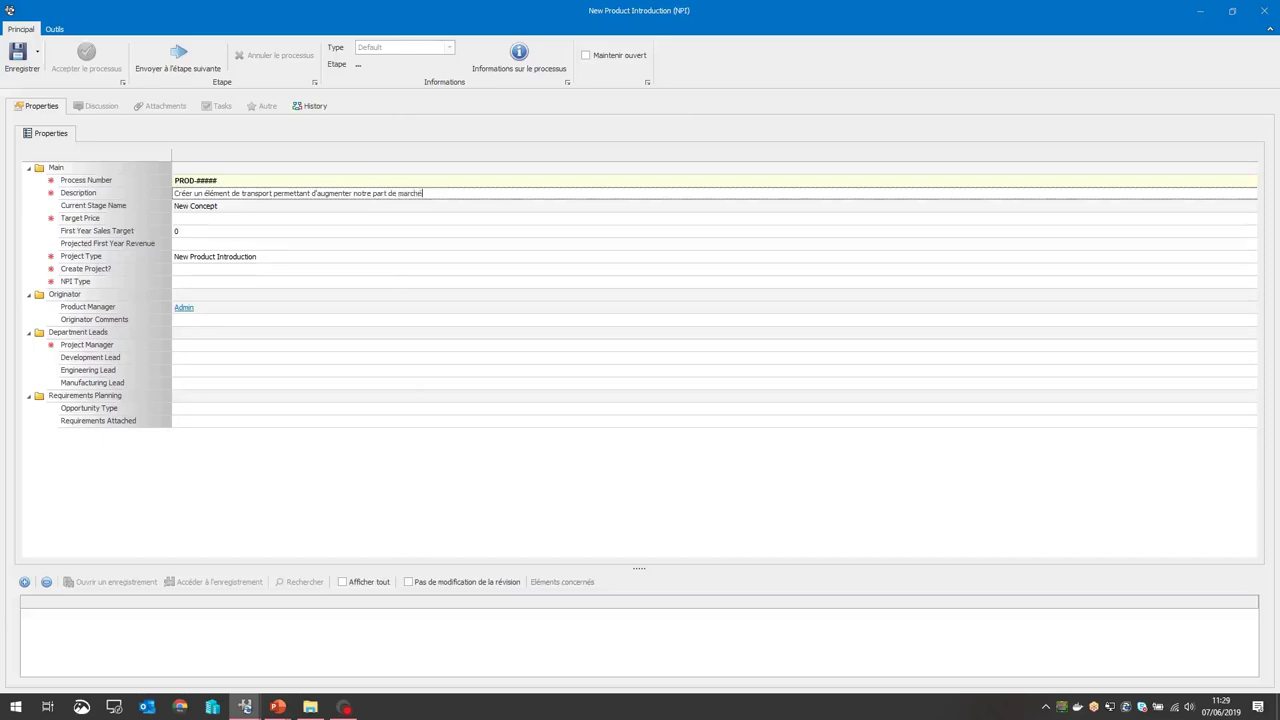
left_click(204, 220)
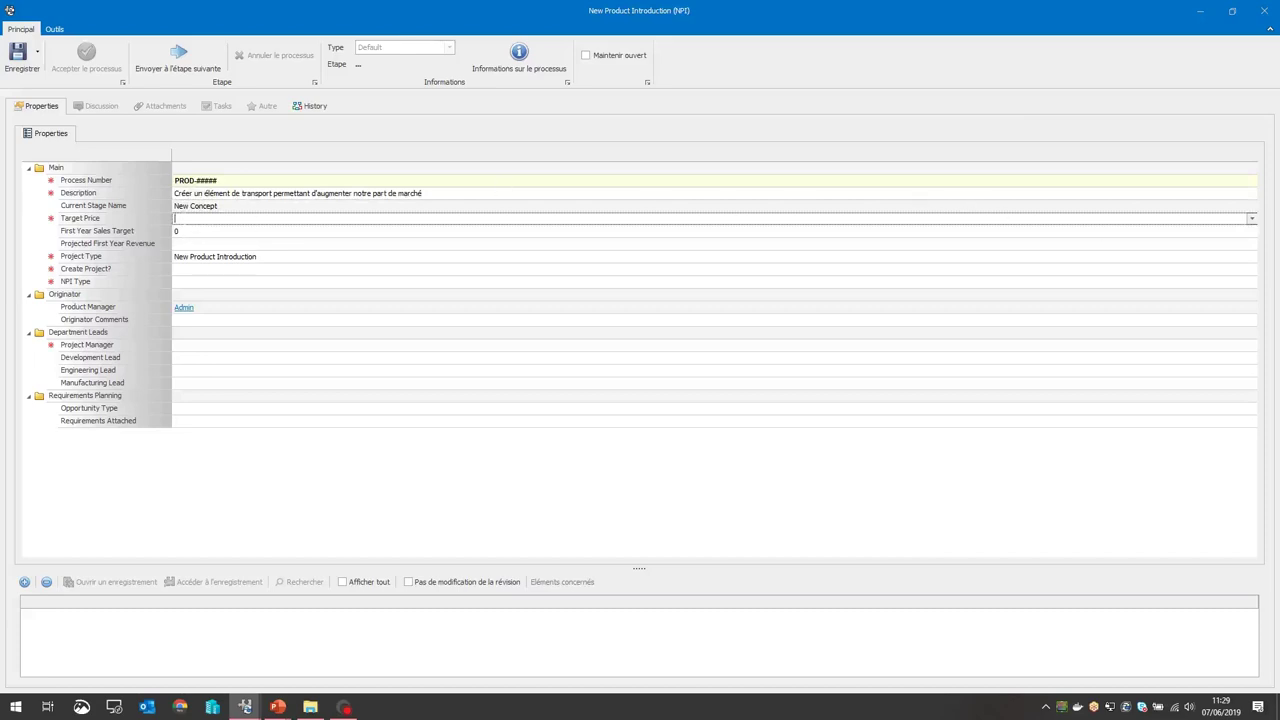
type("500,")
left_click(192, 232)
type(",")
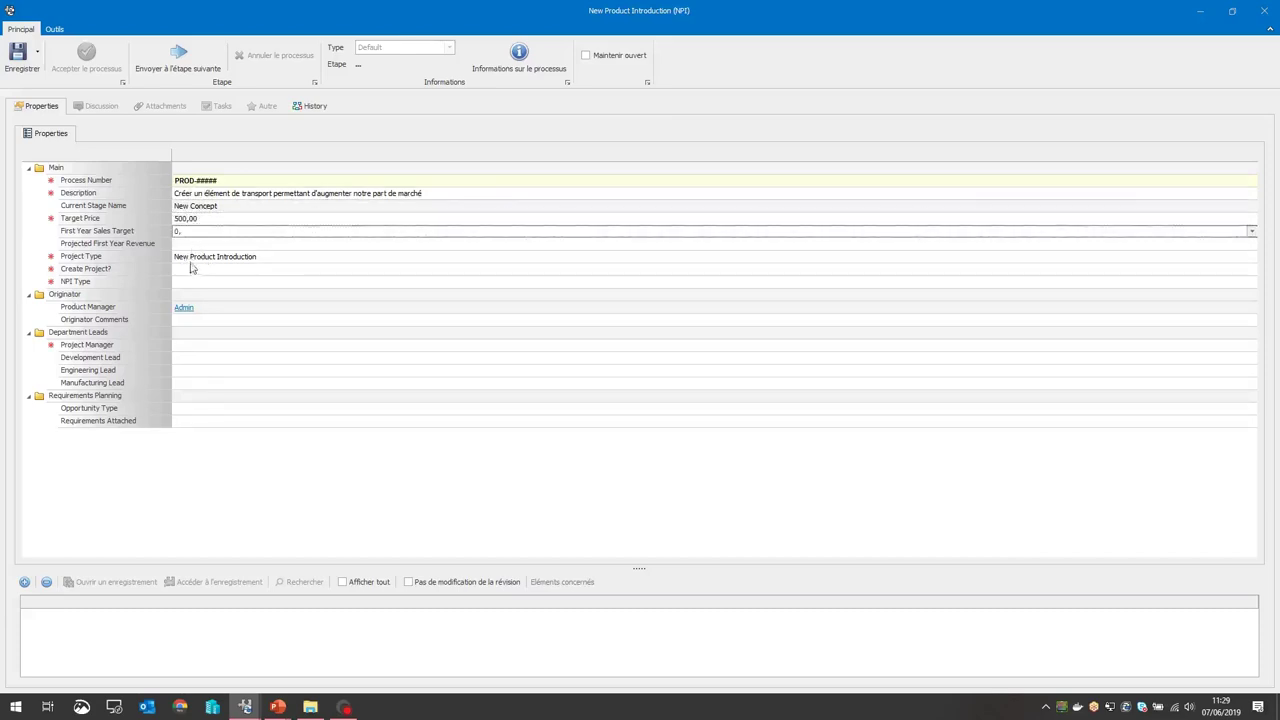
Set Create Project? to Yes and NPI Type to Express
left_click(190, 271)
left_click(182, 291)
left_click(184, 283)
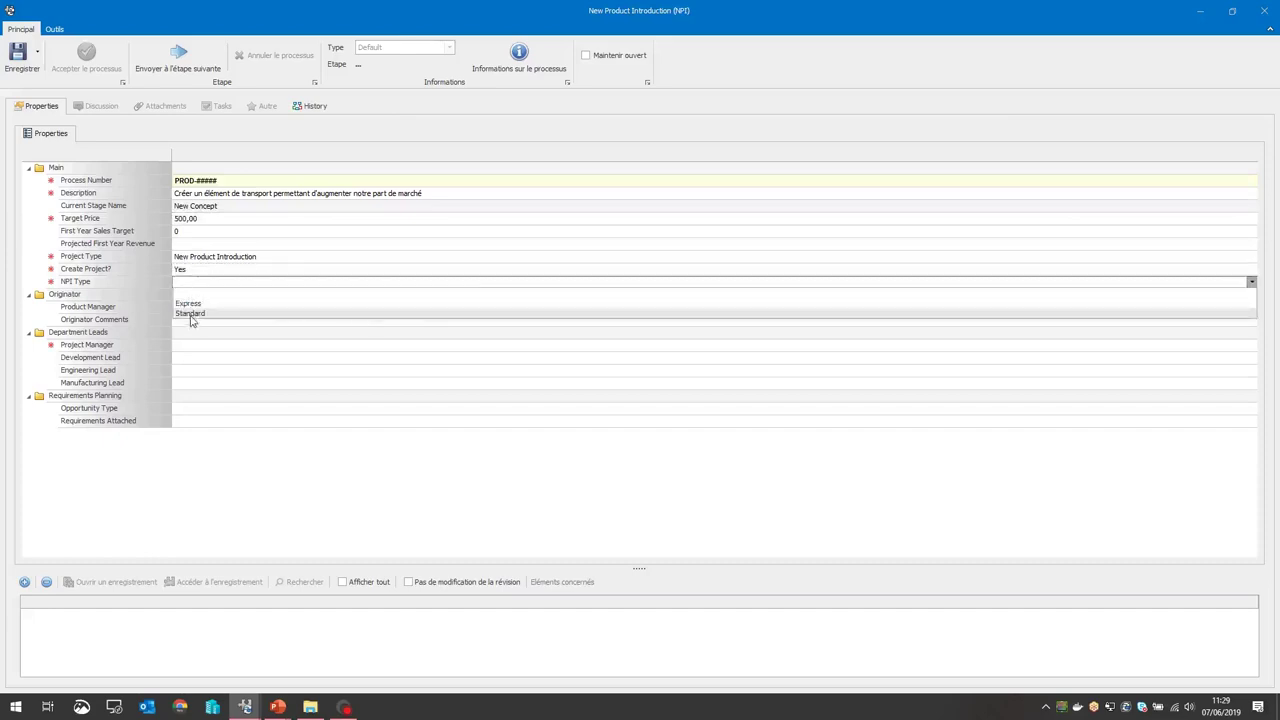
left_click(188, 304)
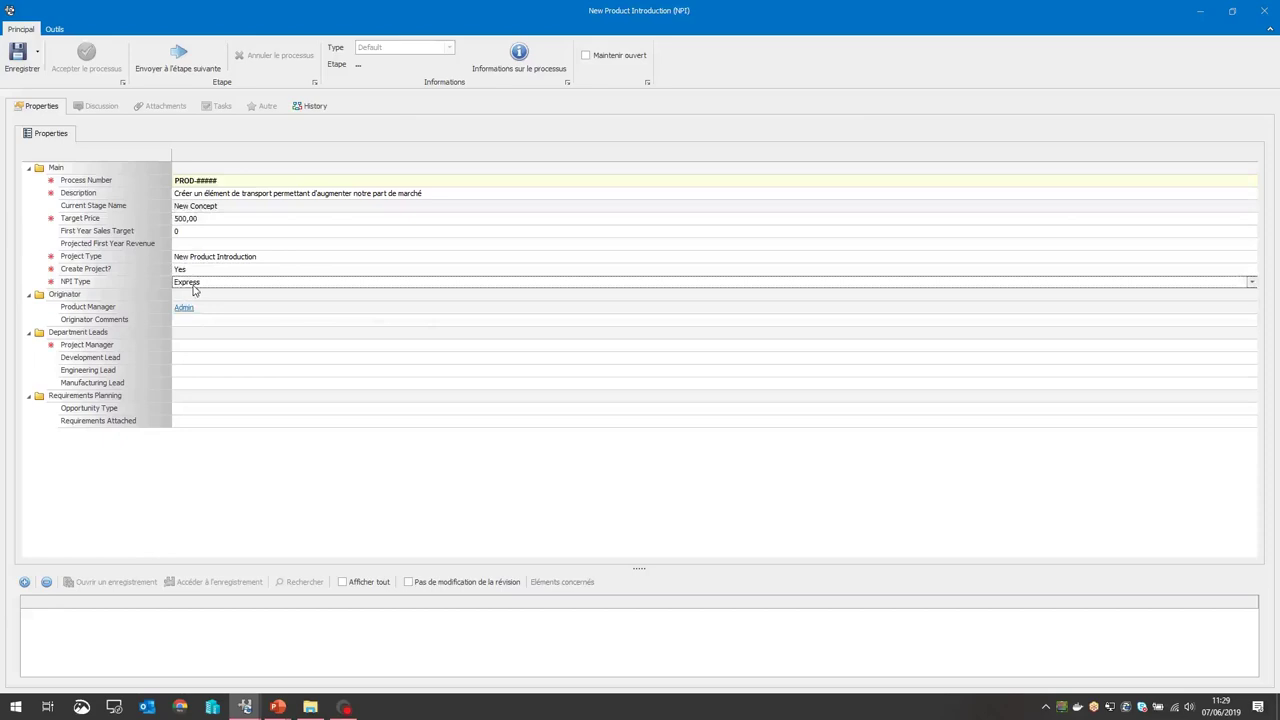
Assign users as Project Manager and Development Lead from the selection lists
double_click(195, 347)
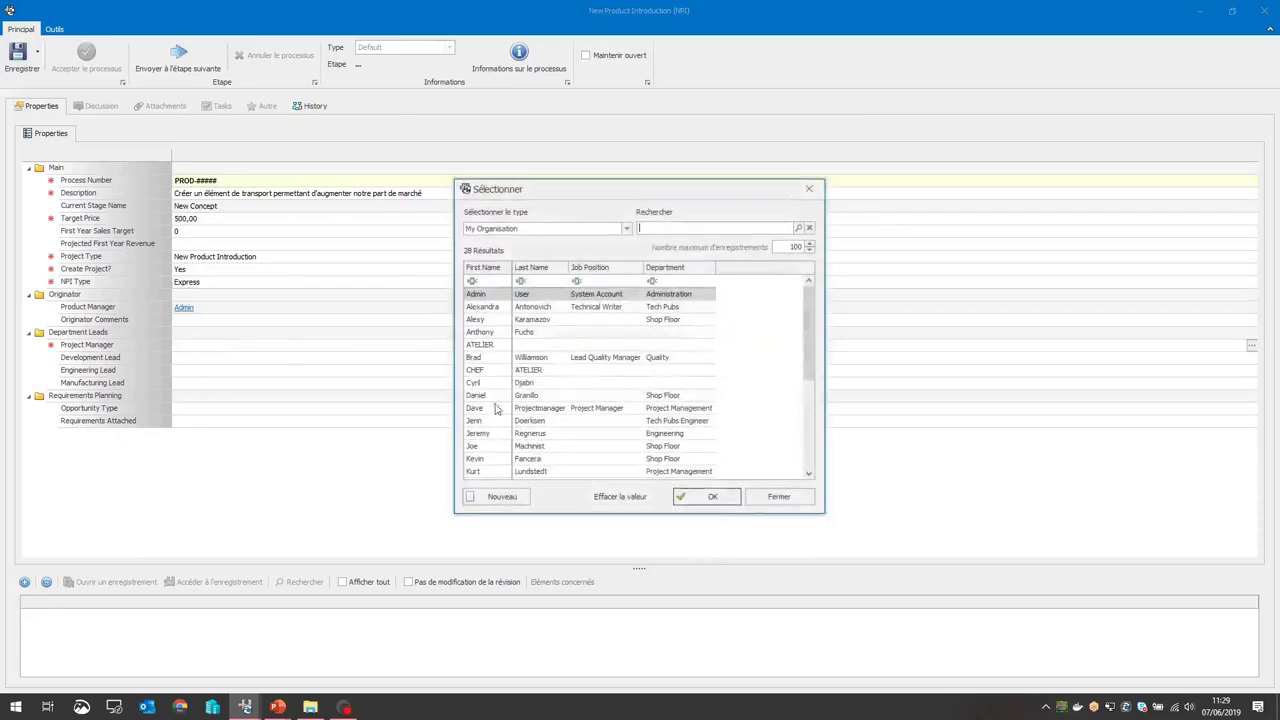
scroll(519, 421, "down", 2)
scroll(519, 421, "down", 1)
scroll(519, 421, "down", 1)
left_click(483, 449)
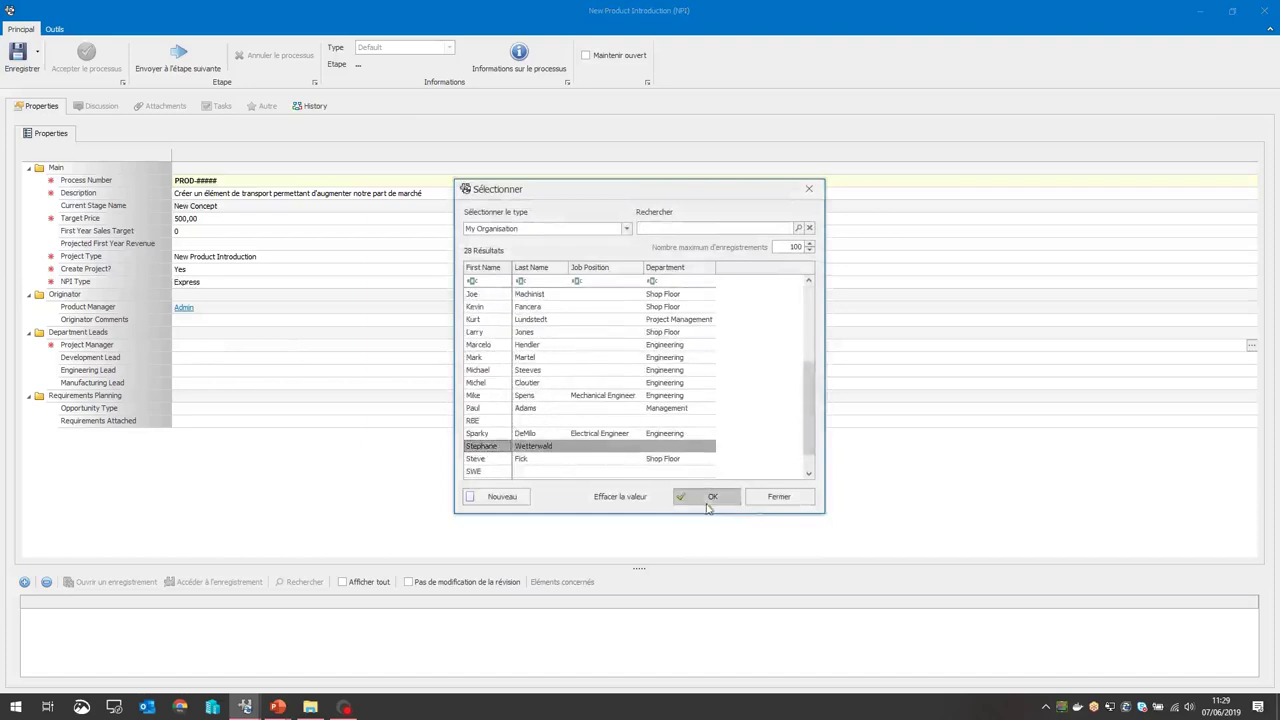
left_click(706, 500)
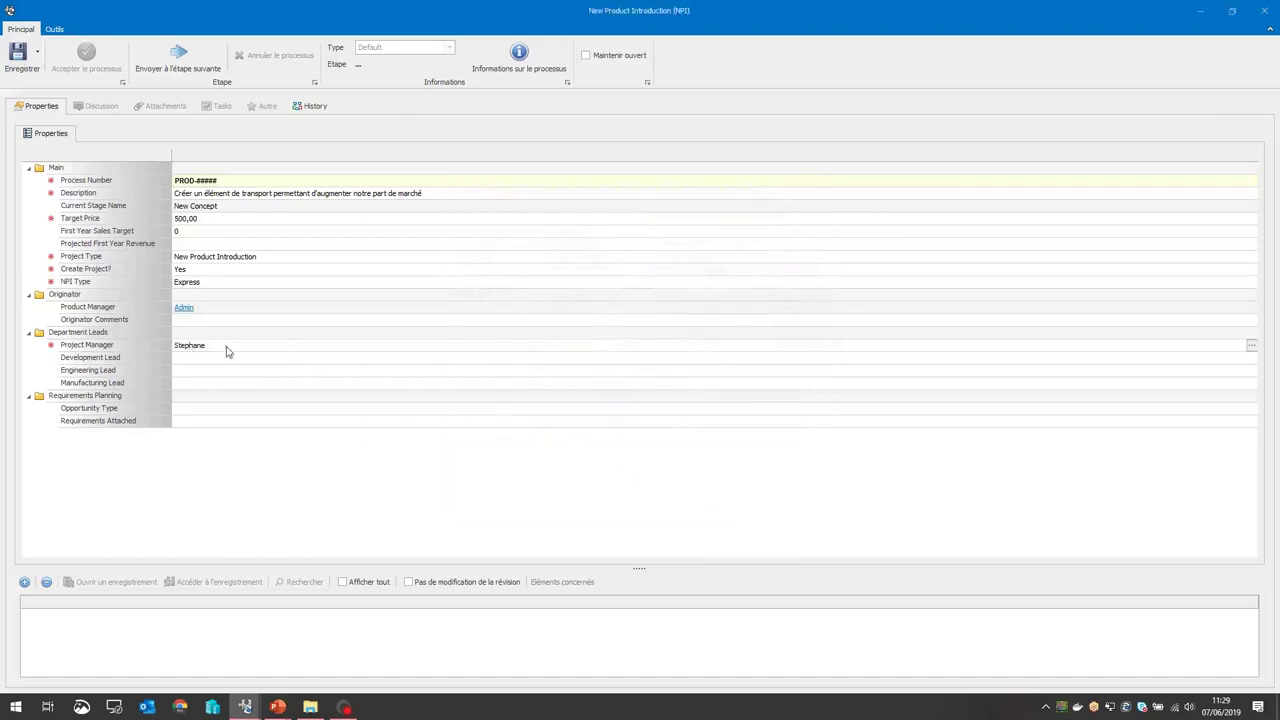
double_click(184, 358)
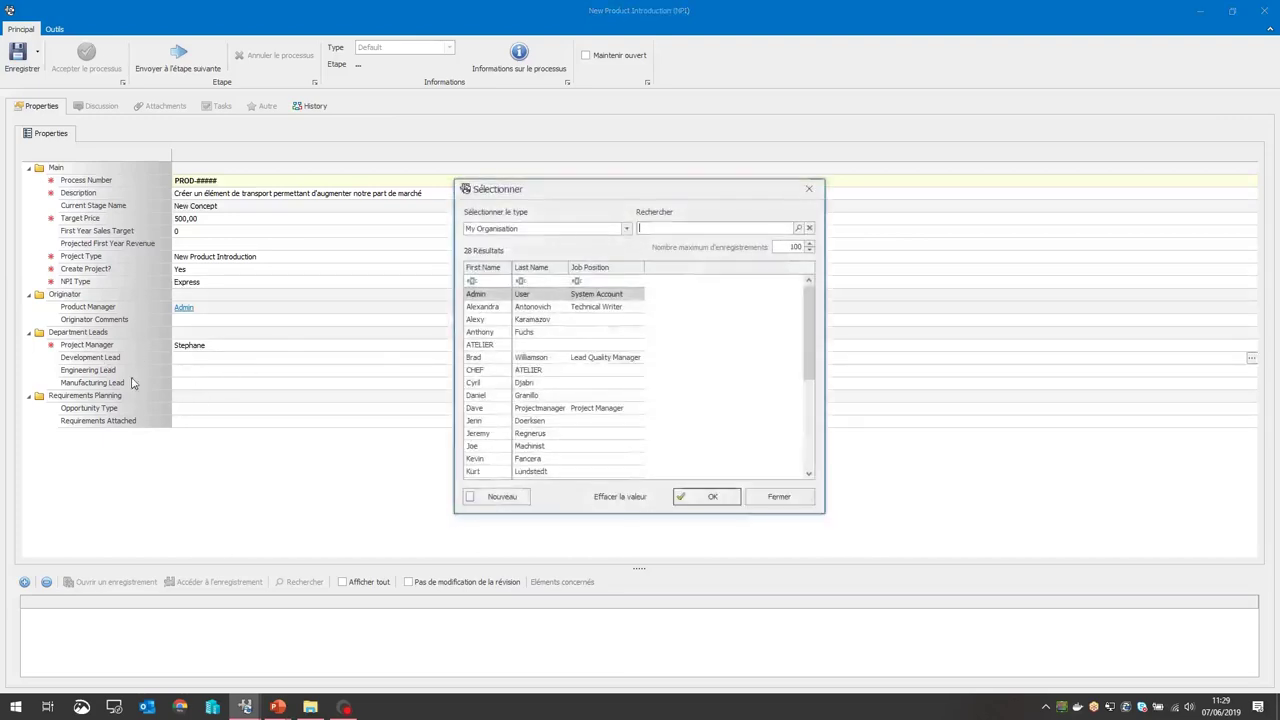
double_click(474, 370)
Set Opportunity Type to Competitive and Requirements Attached to Yes
left_click(212, 412)
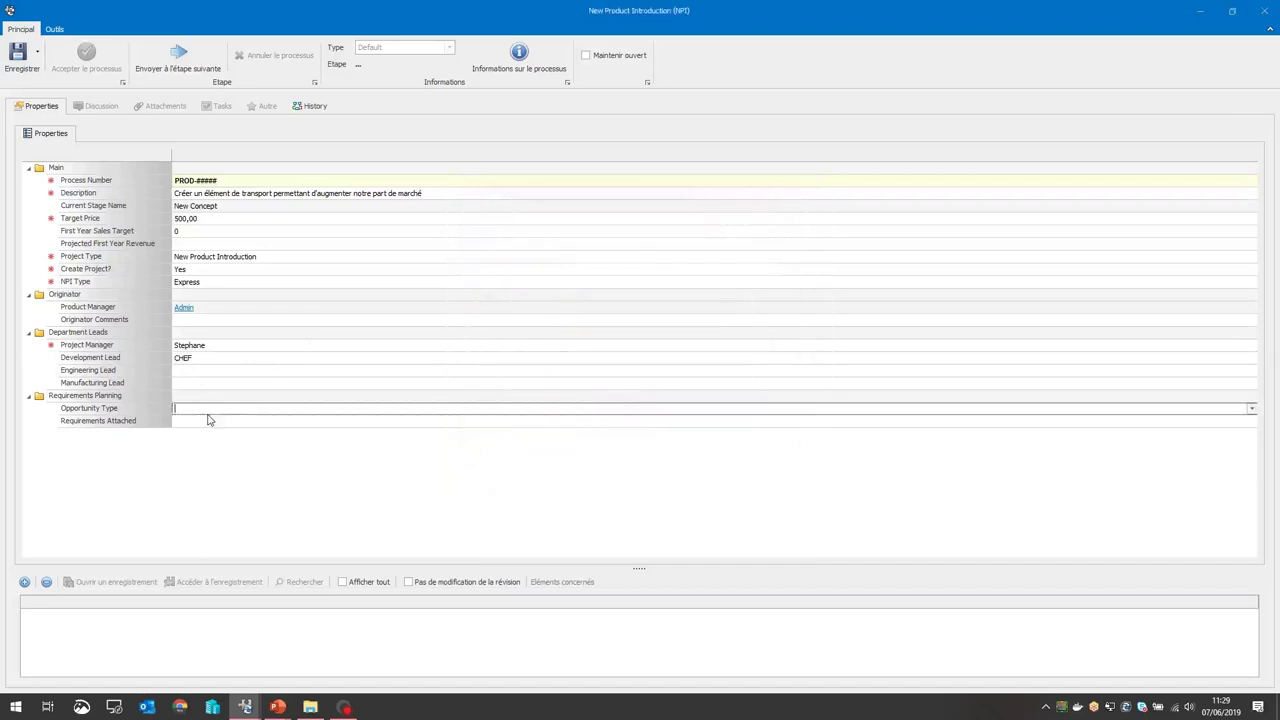
left_click(1251, 408)
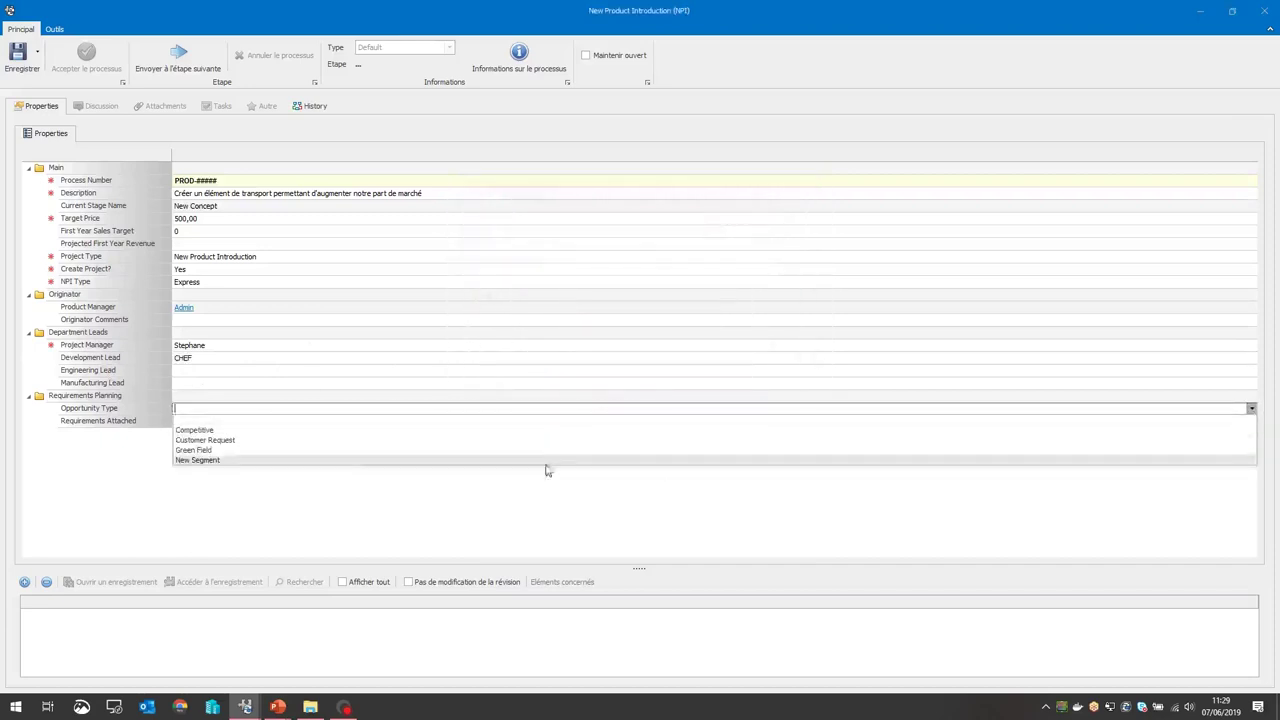
left_click(226, 431)
left_click(192, 421)
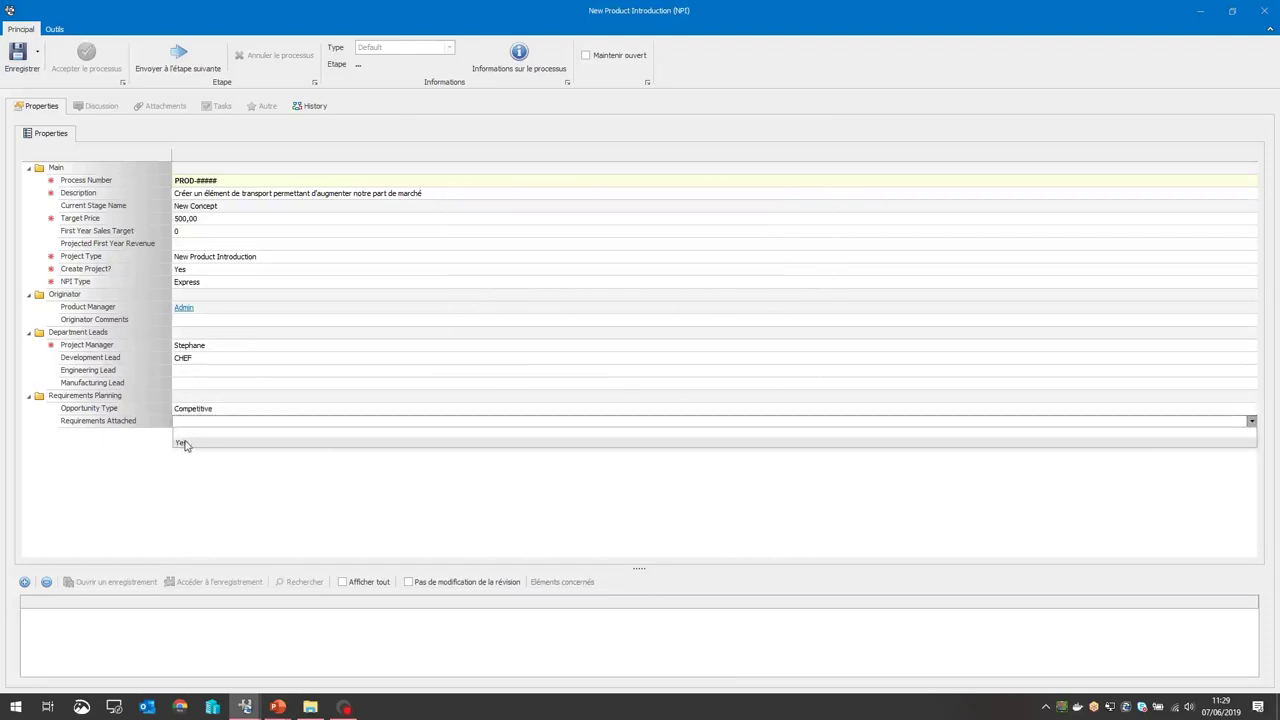
left_click(185, 444)
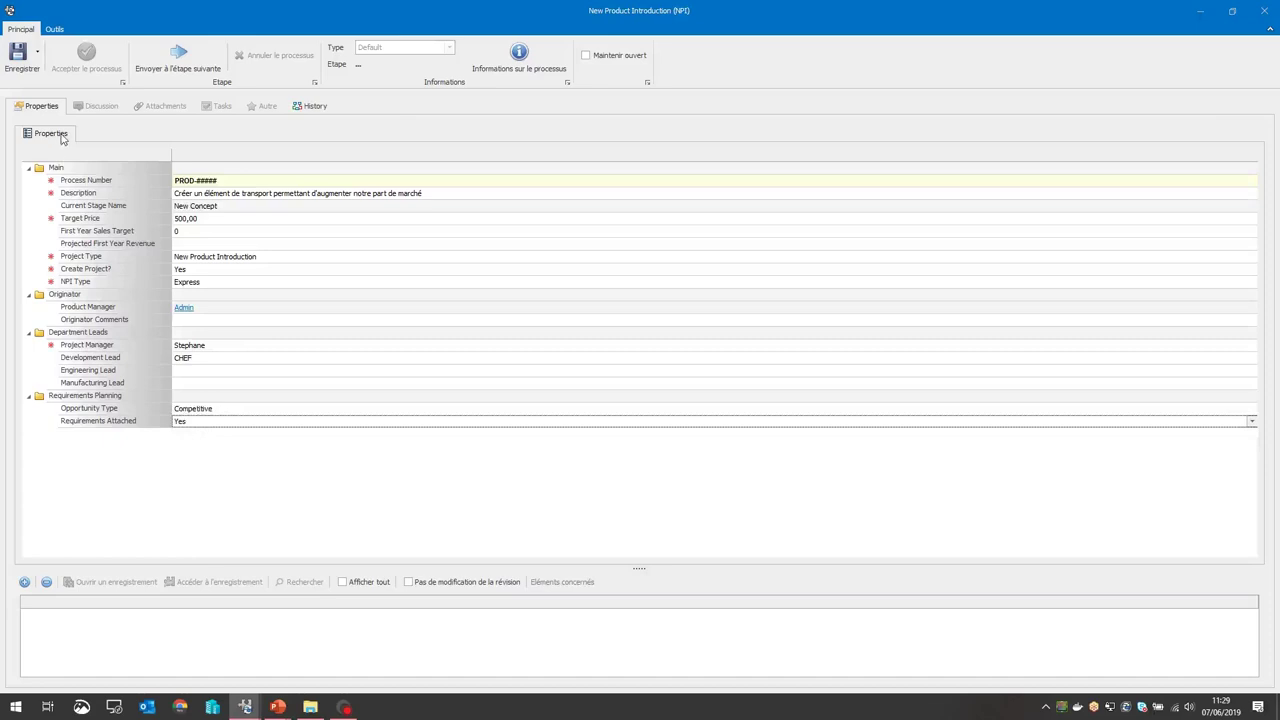
Save the NPI process and mark the Create and attach Concept Sheet task completed
left_click(20, 55)
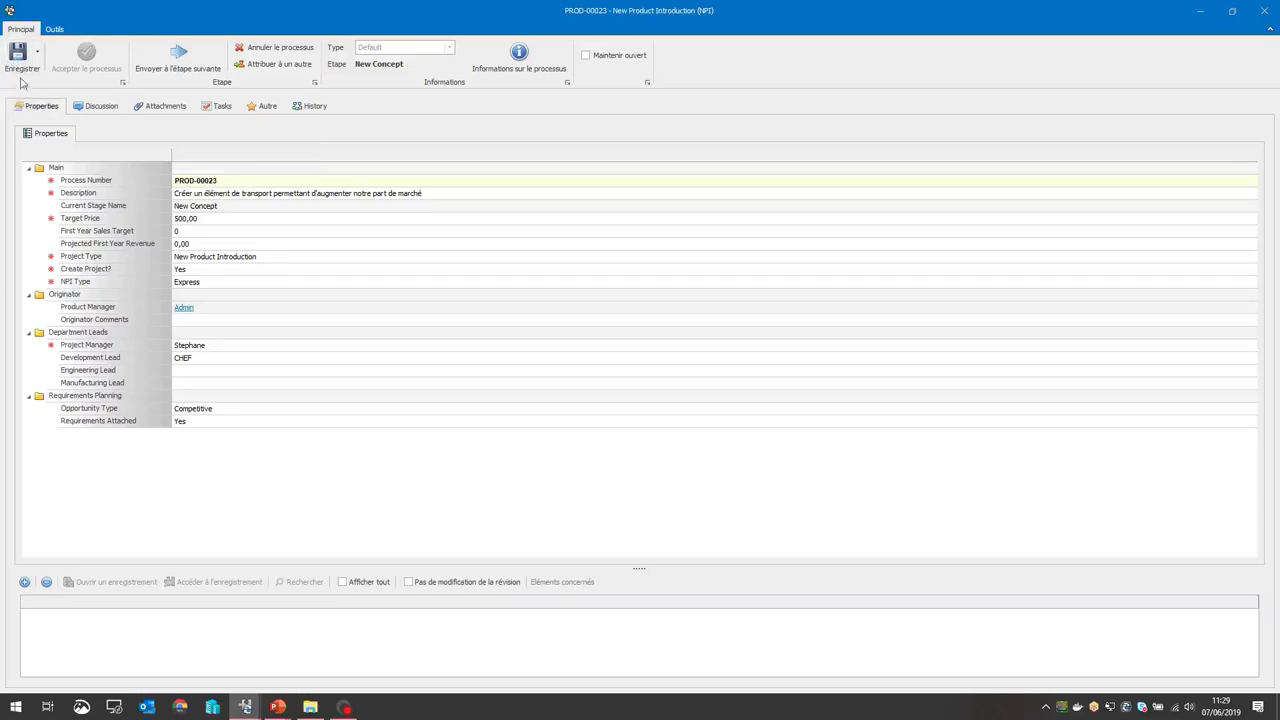
left_click(224, 108)
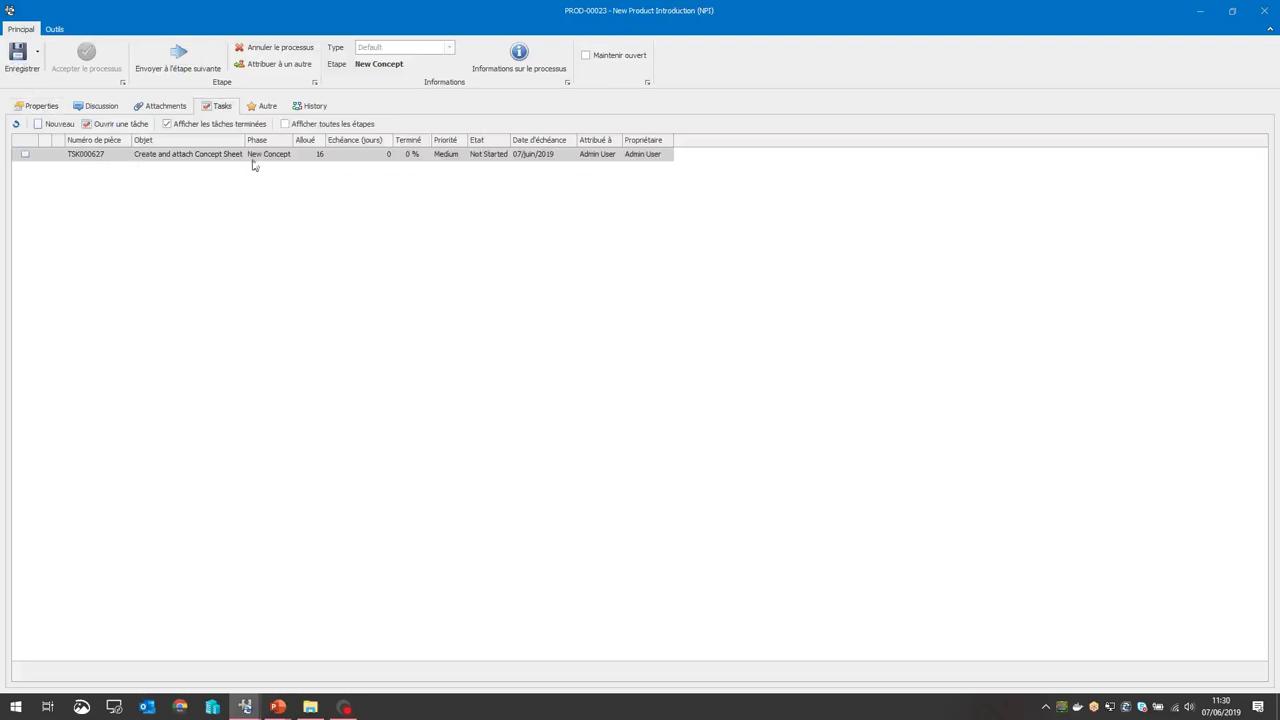
right_click(224, 157)
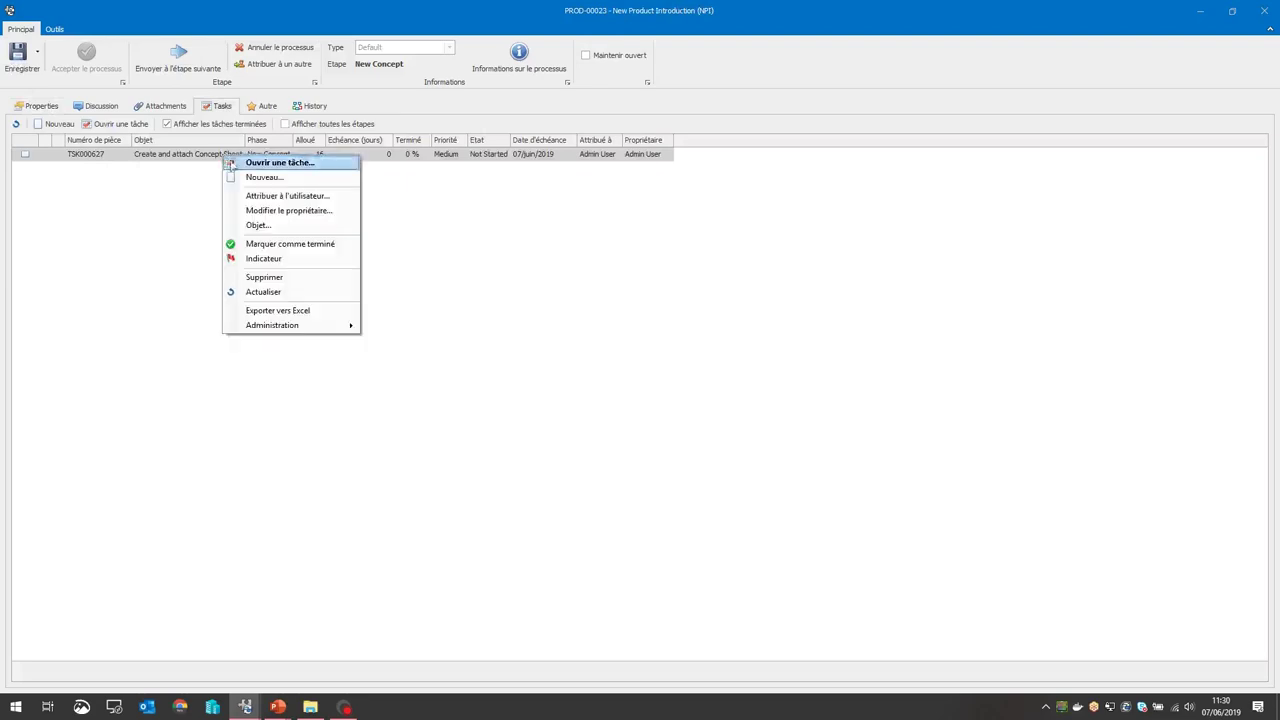
left_click(266, 246)
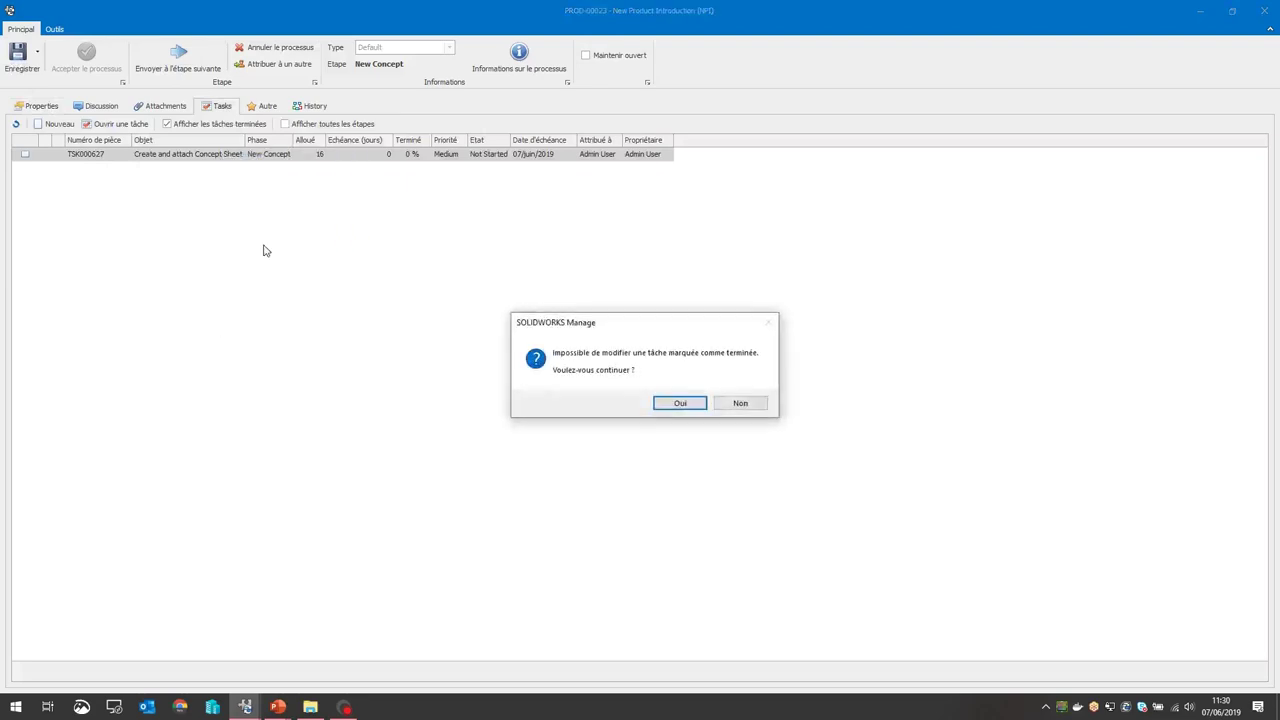
left_click(676, 408)
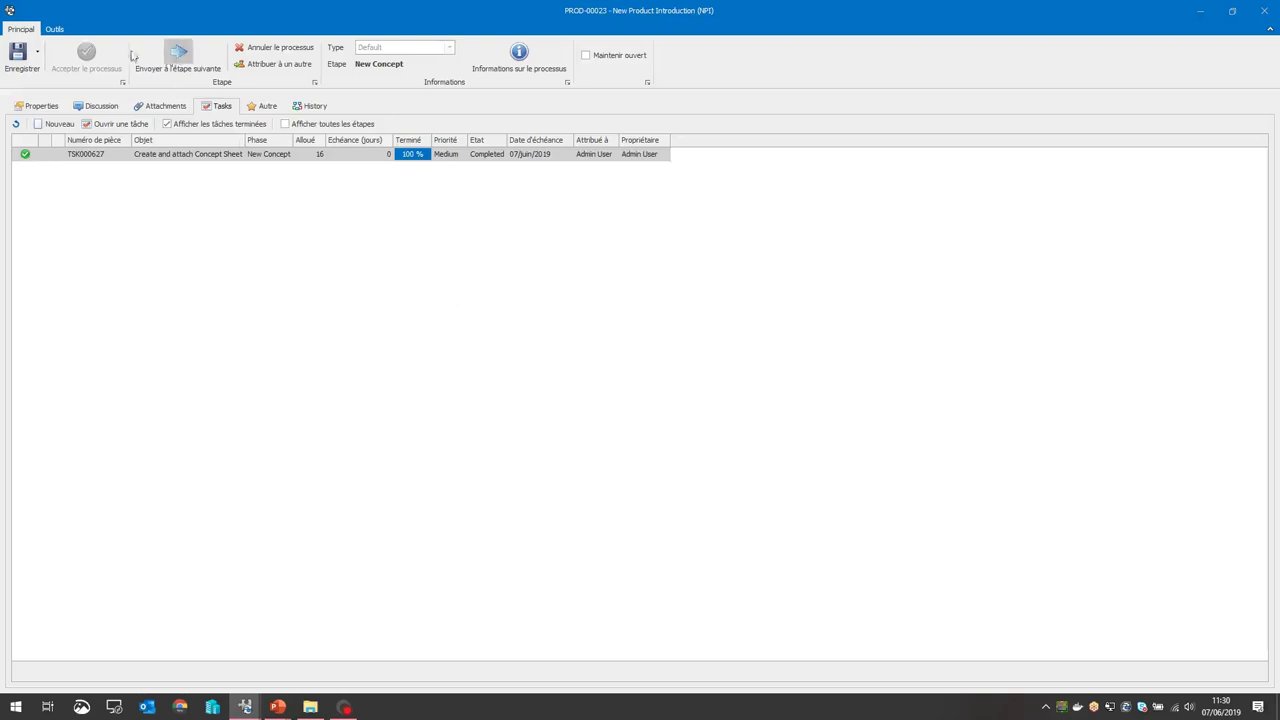
Save the completed task and send the project on to the Pre Production stage
left_click(18, 52)
left_click(180, 58)
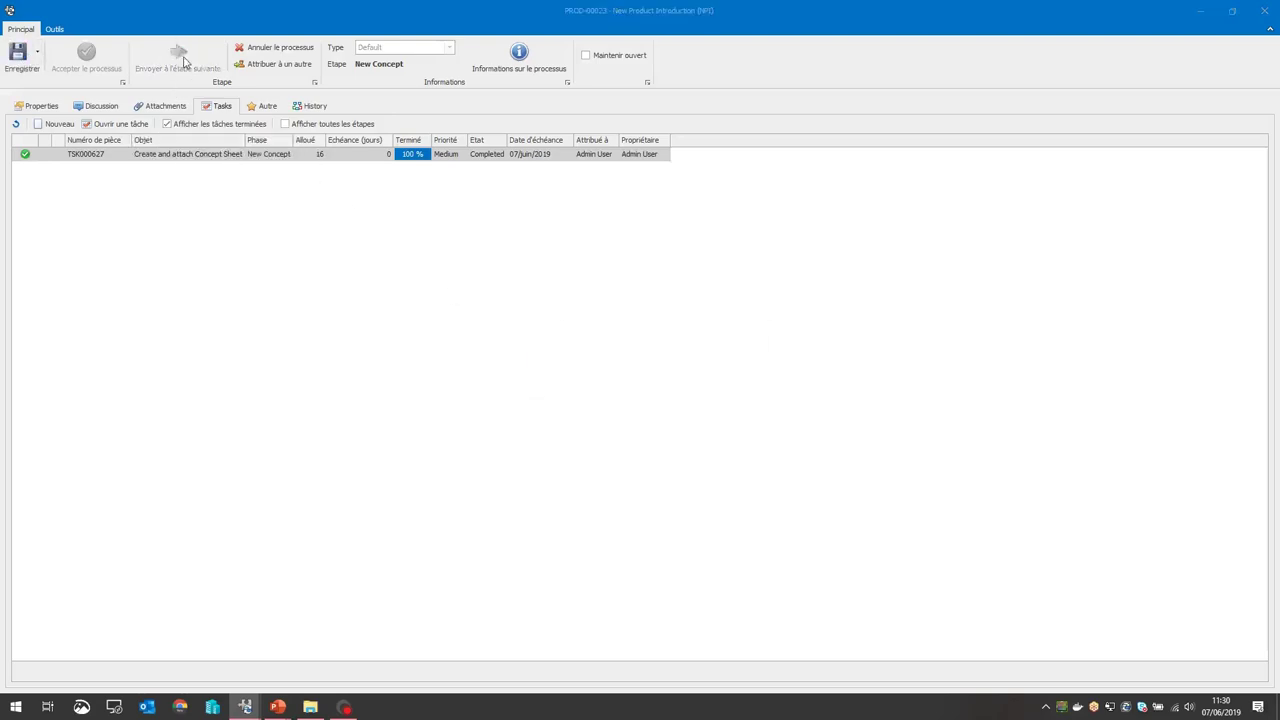
left_click(659, 403)
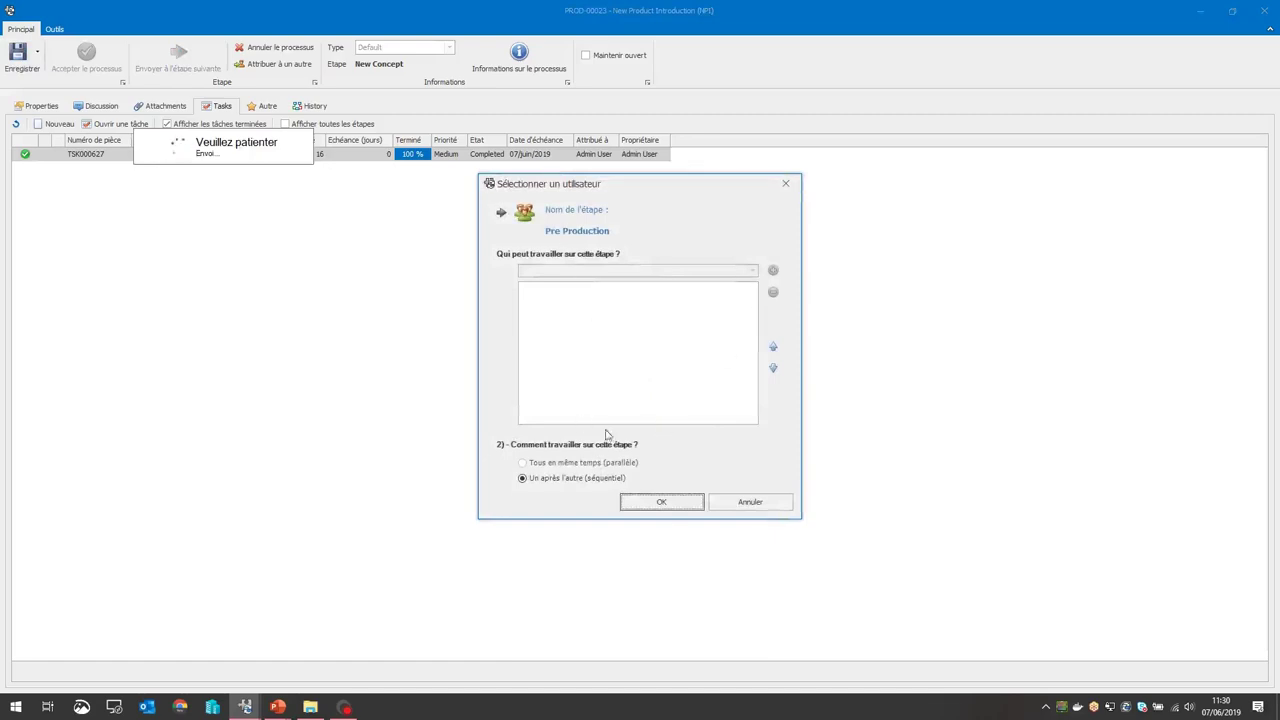
Confirm the Pre Production assignment, then open project PROD-00023's empty Planning schedule
left_click(661, 501)
left_click(68, 166)
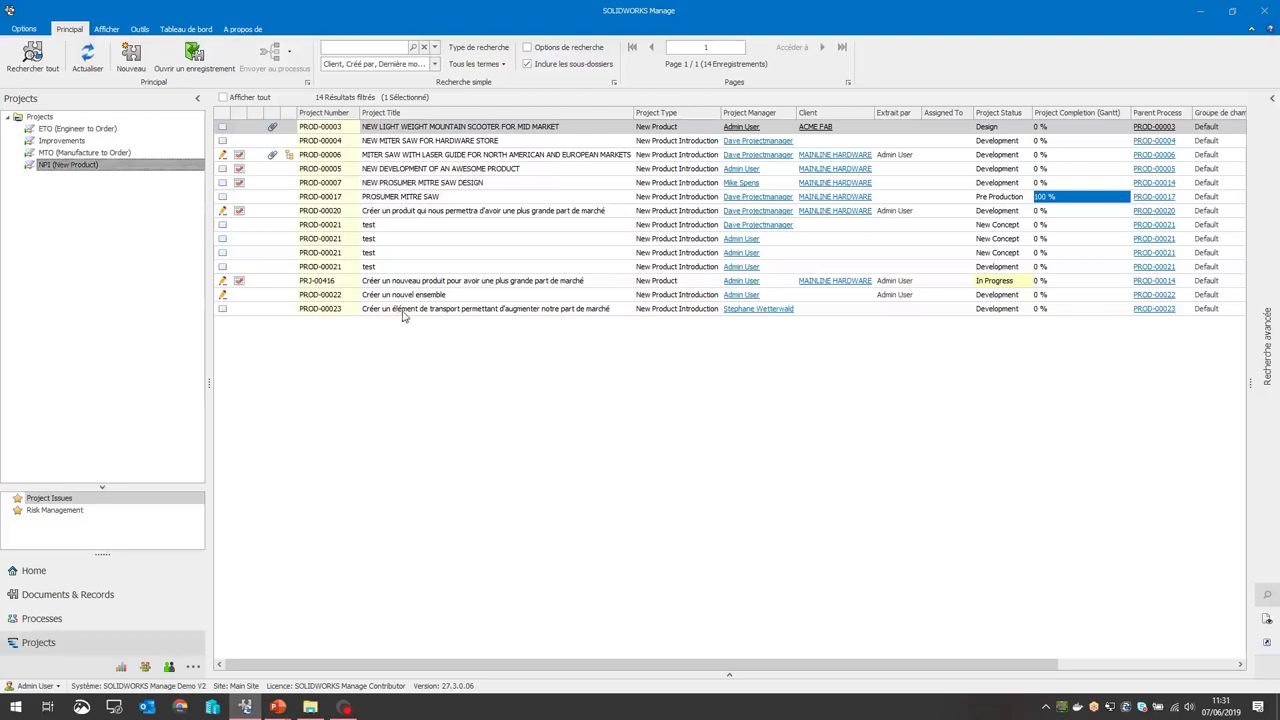
left_click(551, 312)
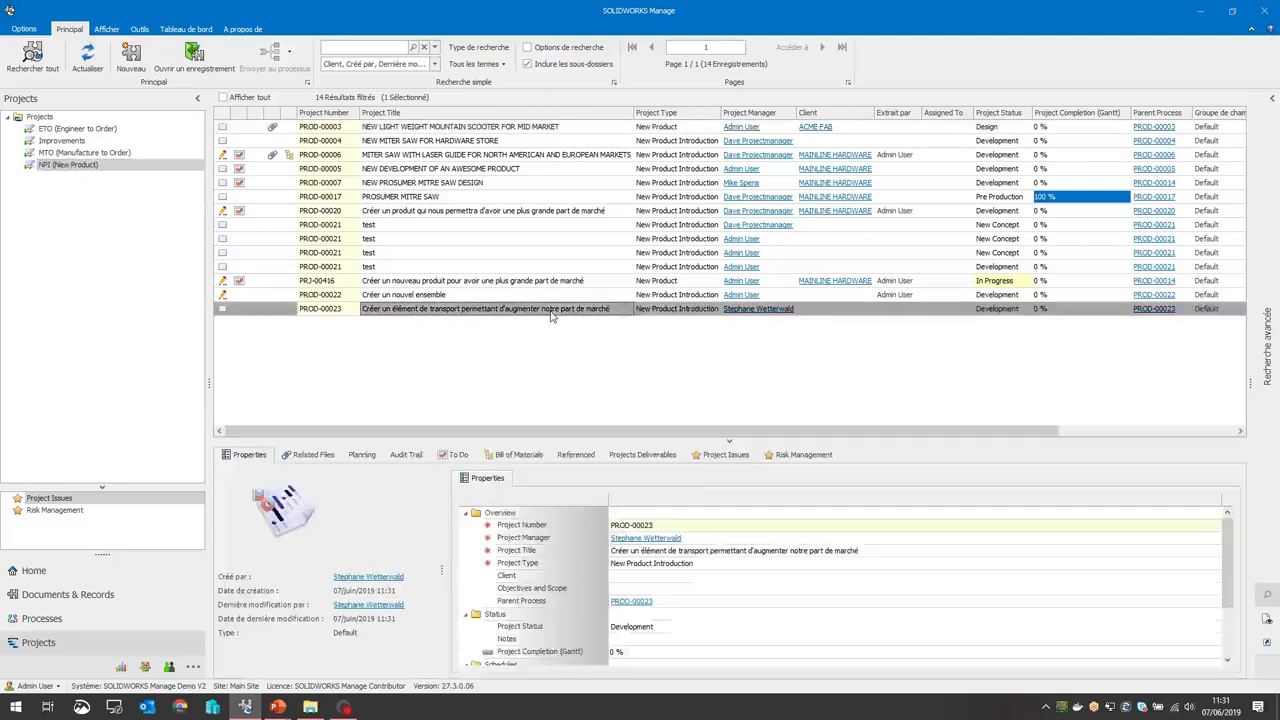
double_click(551, 312)
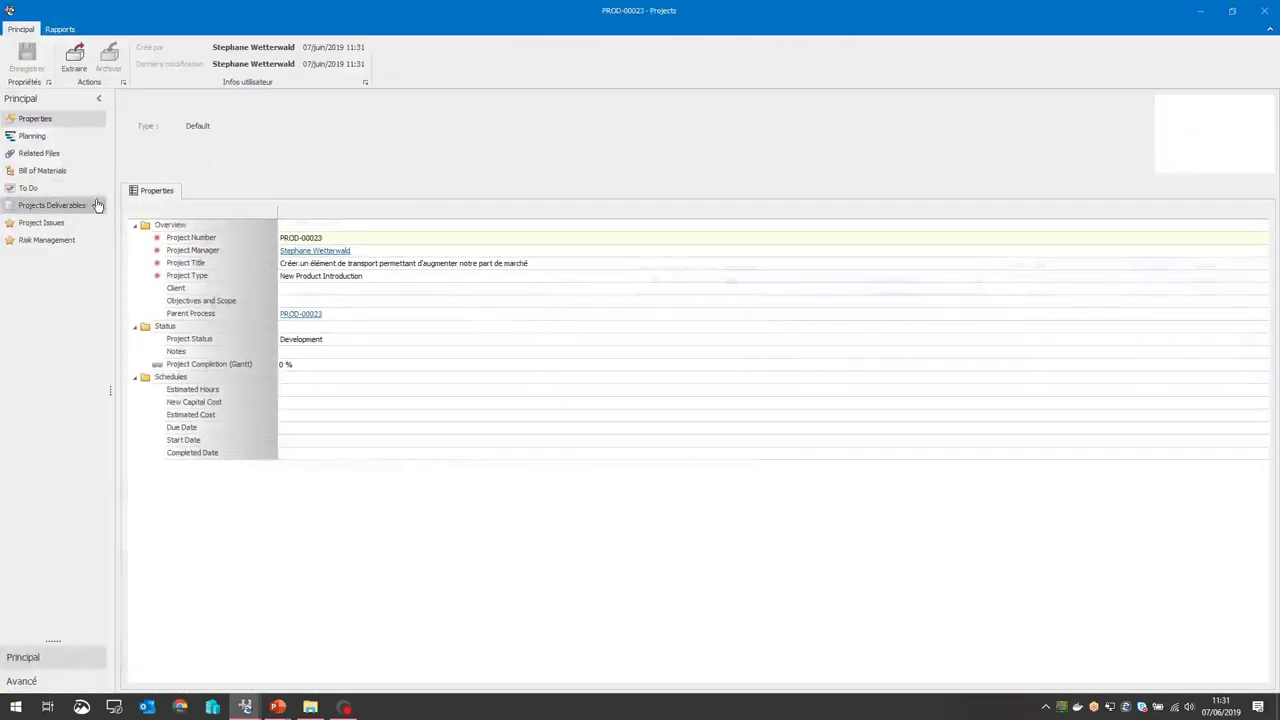
left_click(50, 138)
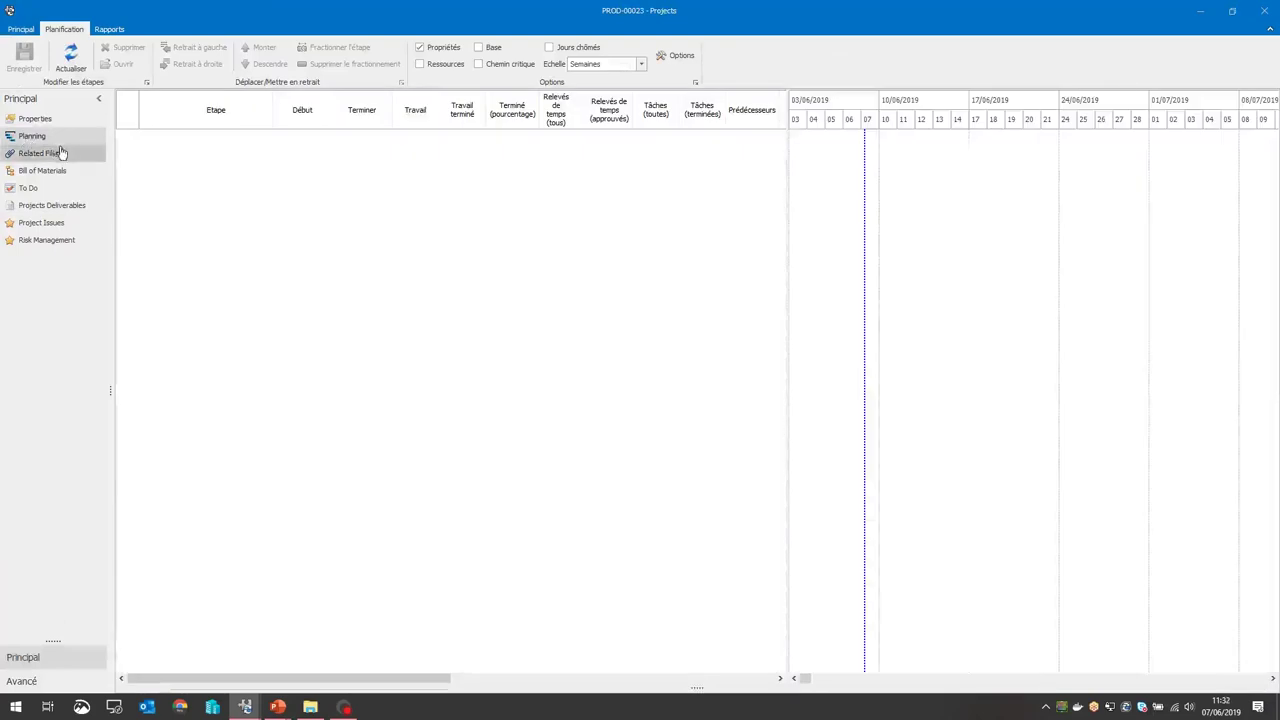
Check out the PROD-00023 project record and return to its Planning view
left_click(40, 119)
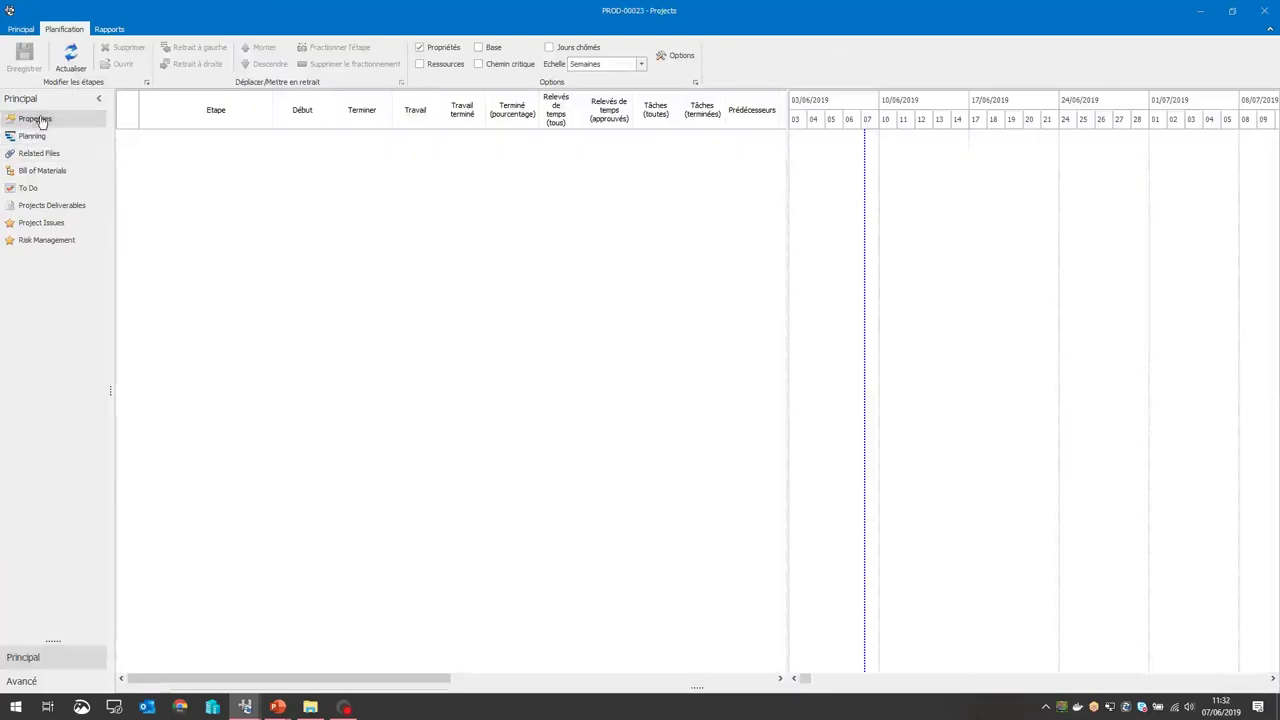
left_click(74, 55)
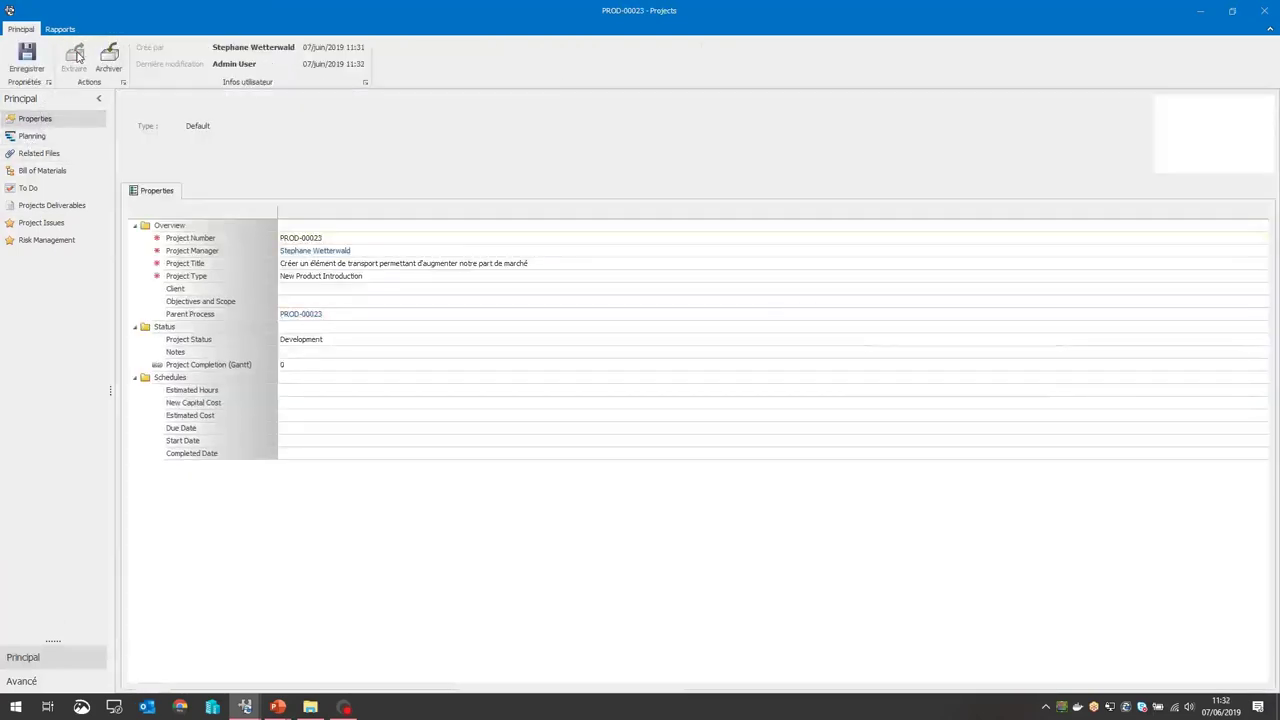
left_click(60, 140)
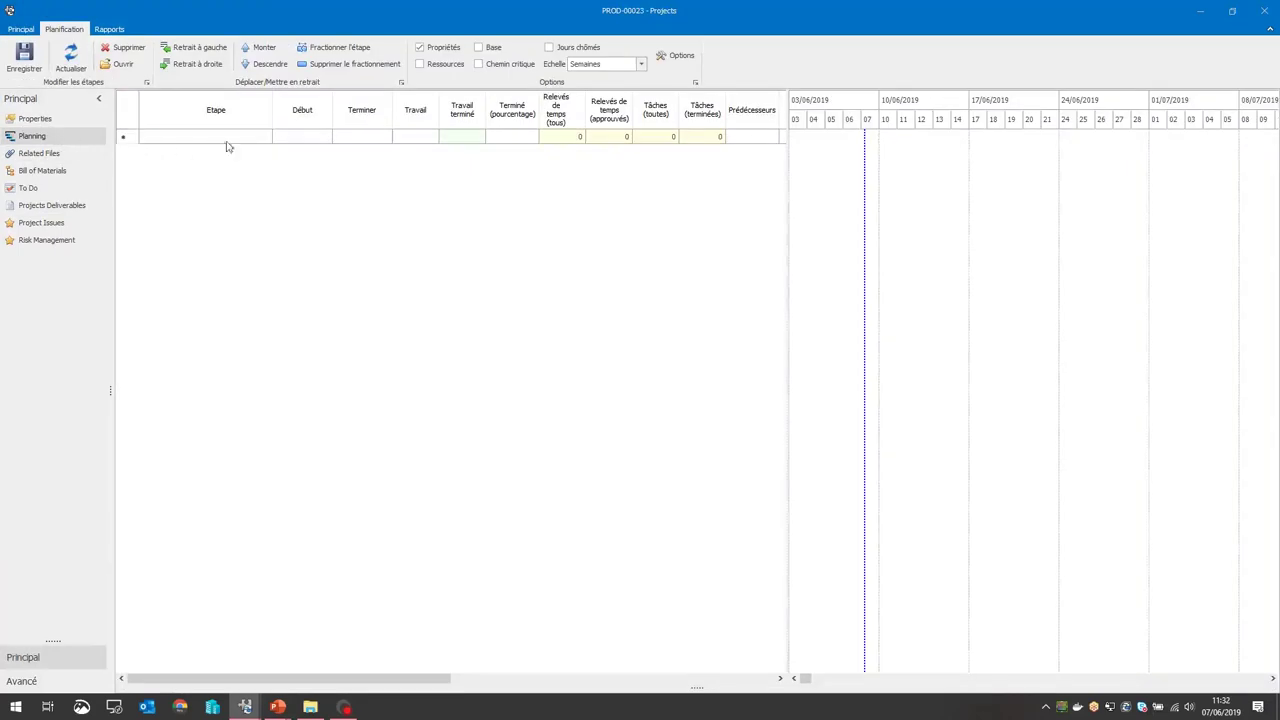
Build the plan from the DAMAI template with a 10/06/2019 start date
left_click(127, 66)
left_click(400, 284)
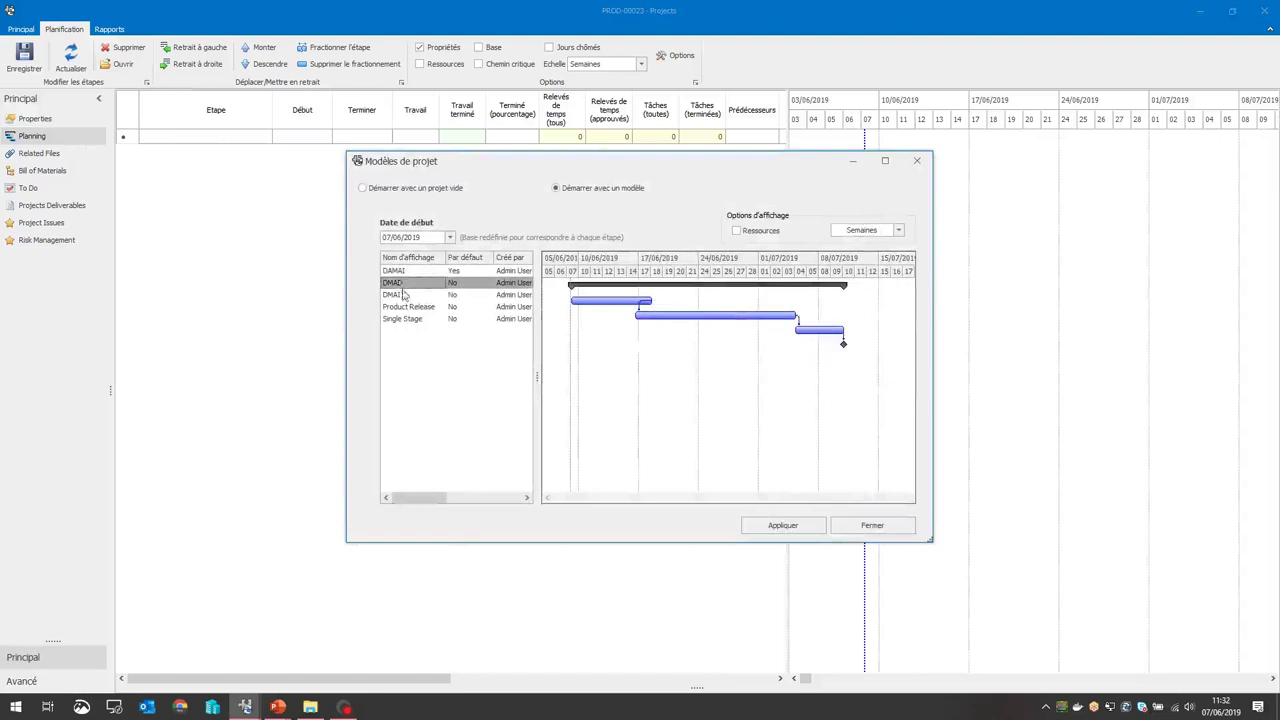
left_click(403, 294)
left_click(404, 306)
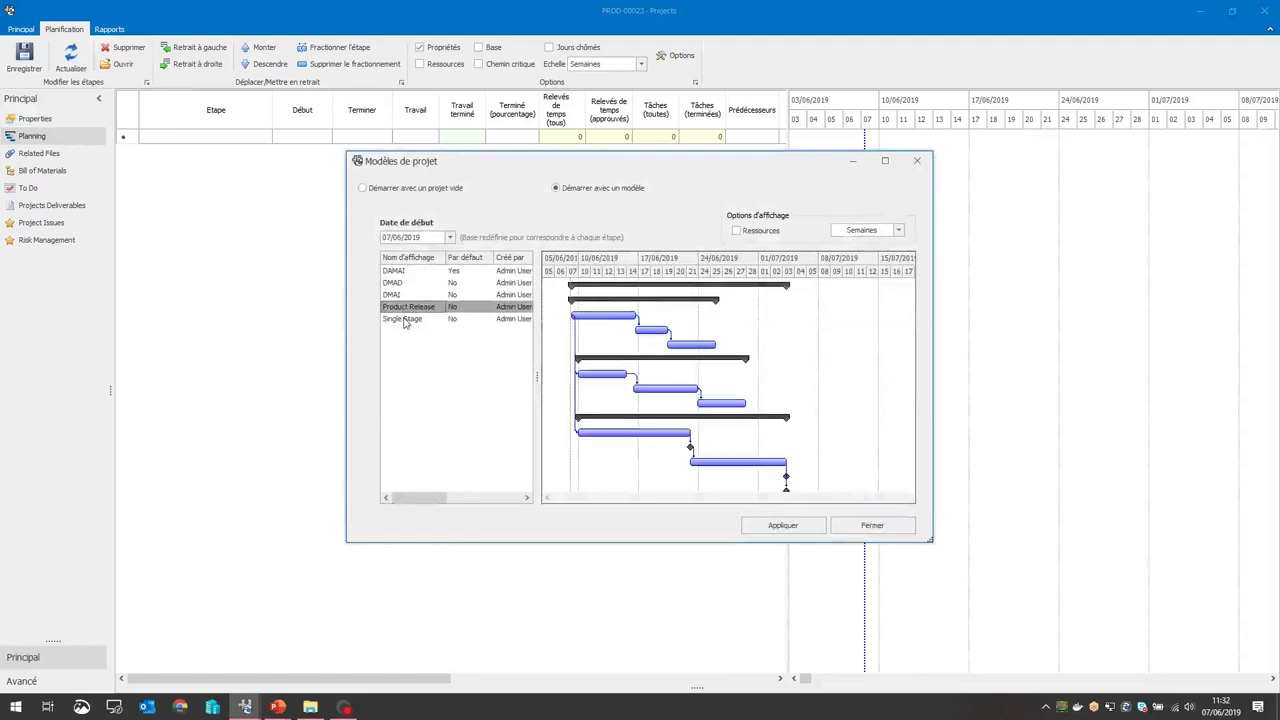
left_click(405, 320)
left_click(413, 274)
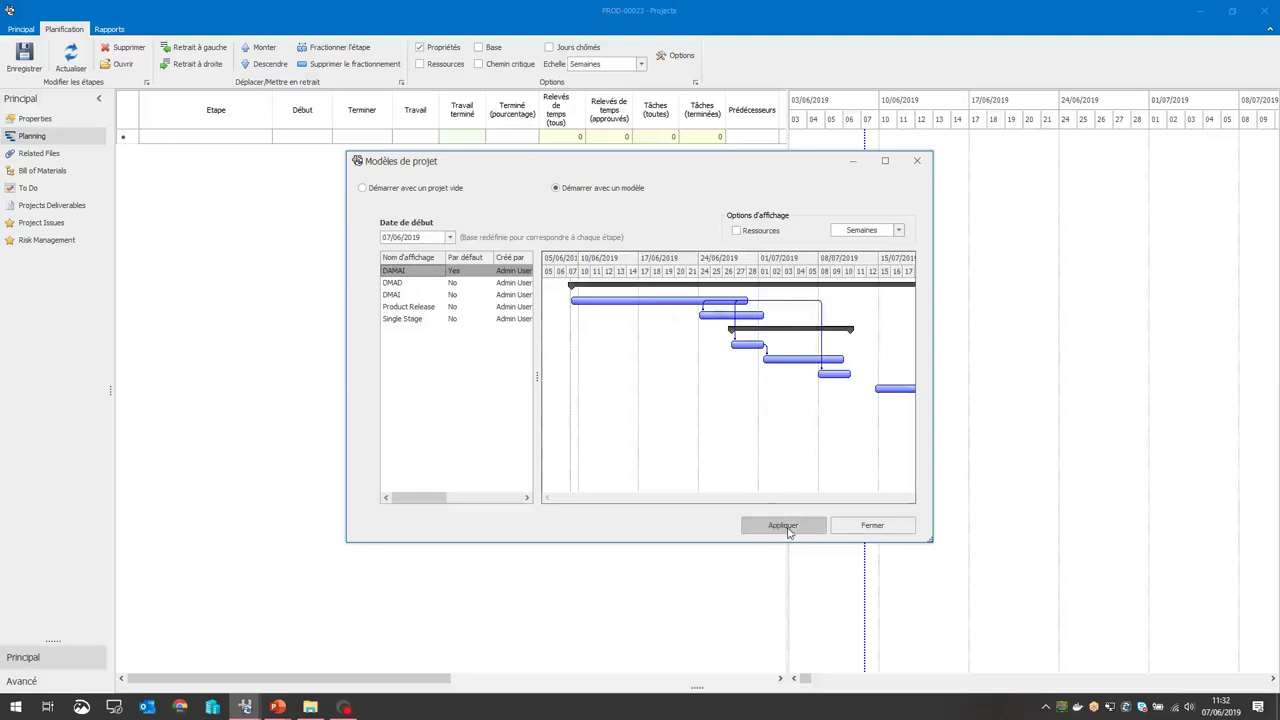
left_click(450, 238)
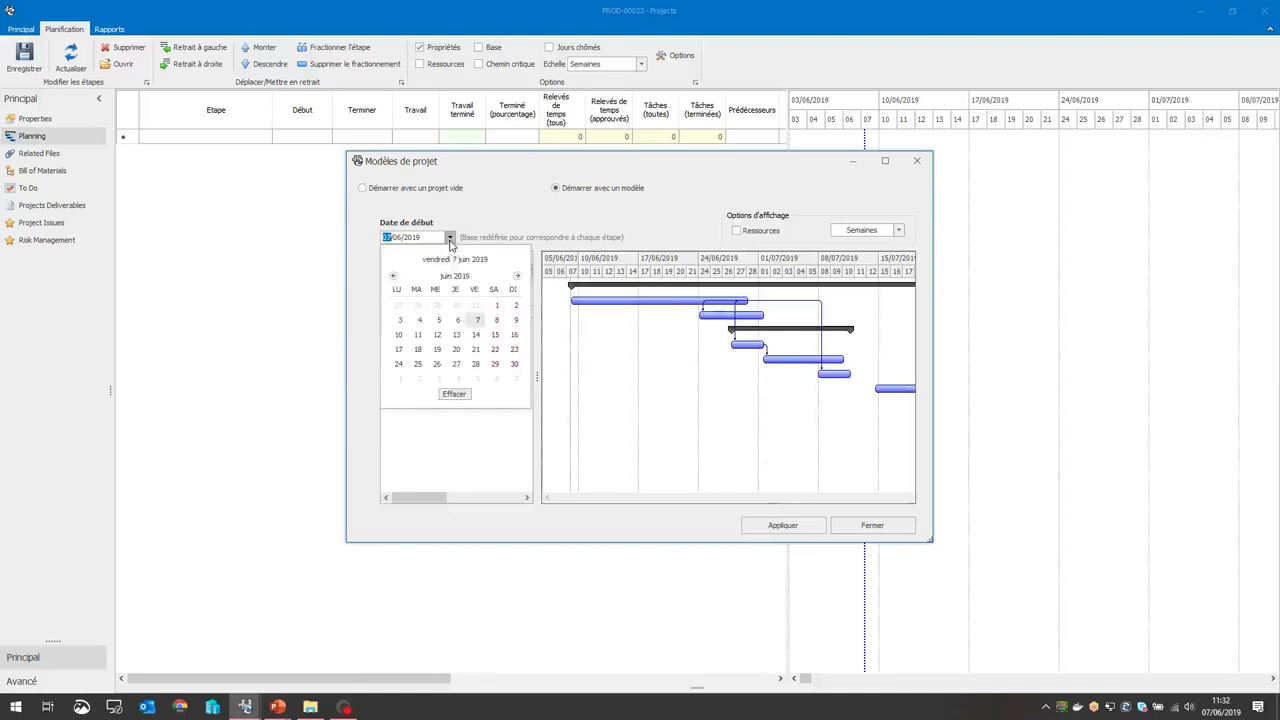
left_click(398, 334)
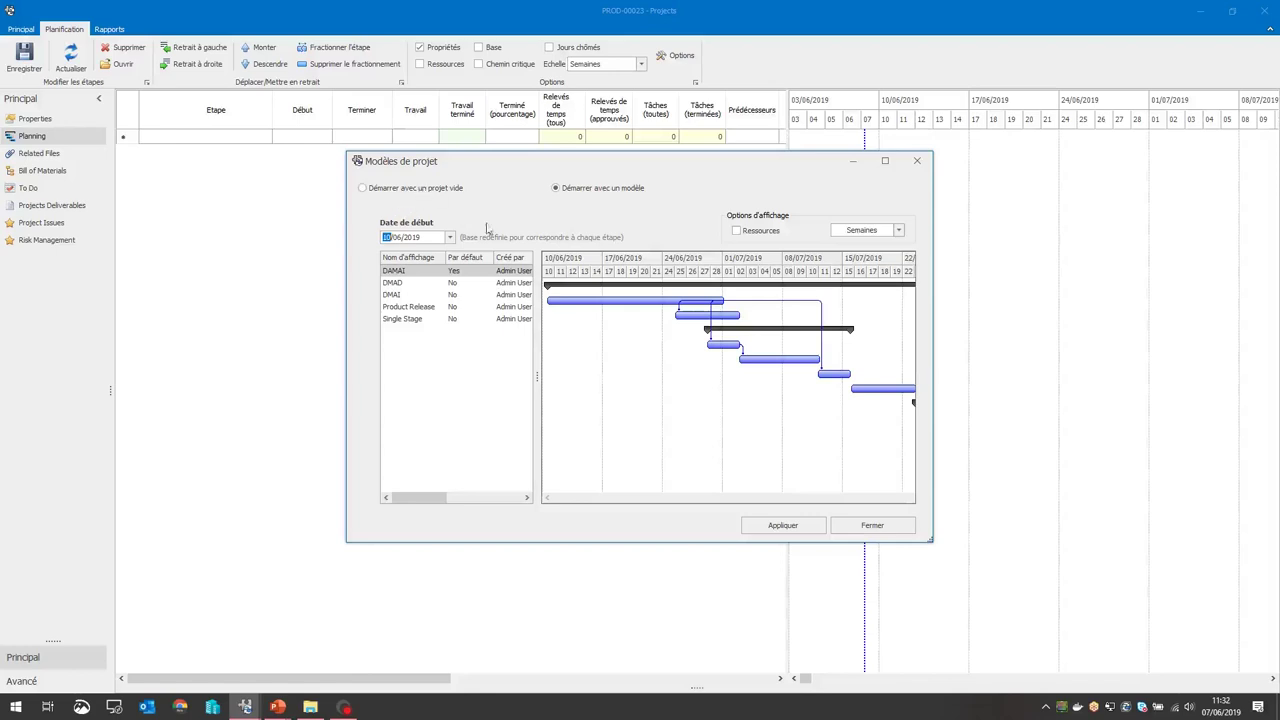
left_click(781, 526)
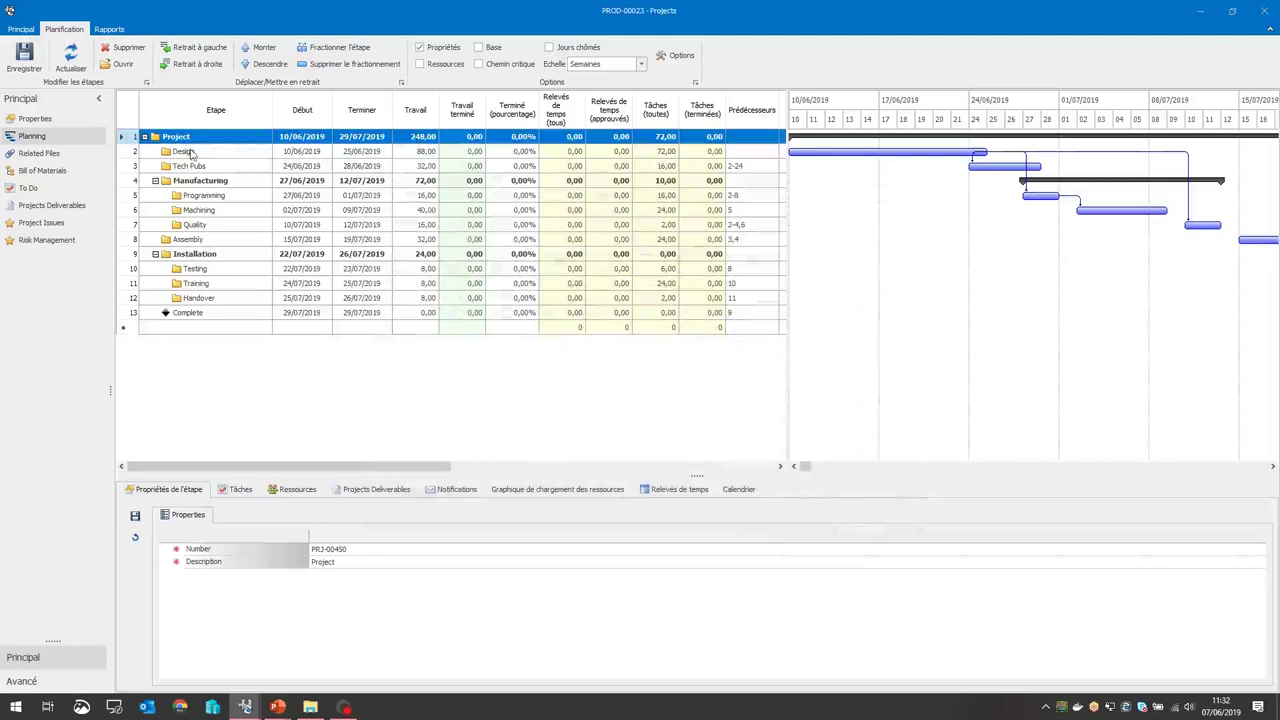
Review the Project, Design, Tech Pubs, Manufacturing and Installation stages of the plan
left_click(183, 152)
left_click(185, 166)
left_click(184, 140)
left_click(186, 154)
left_click(187, 168)
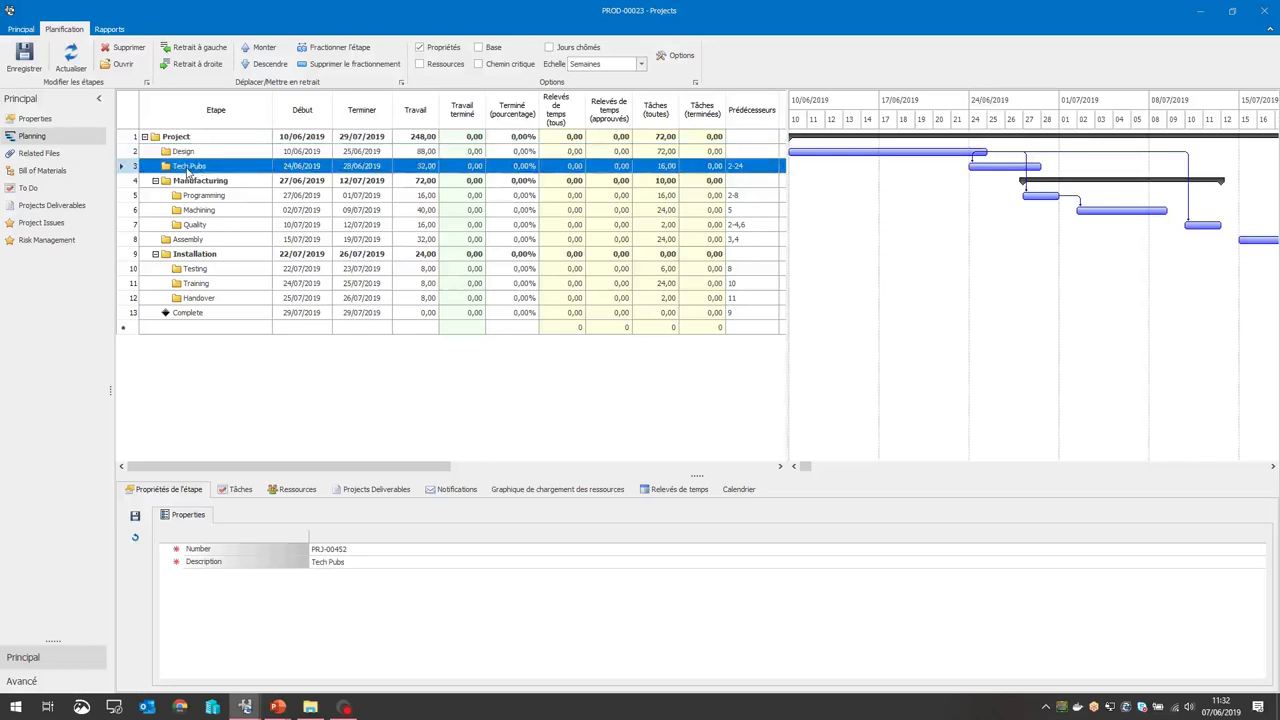
left_click(197, 182)
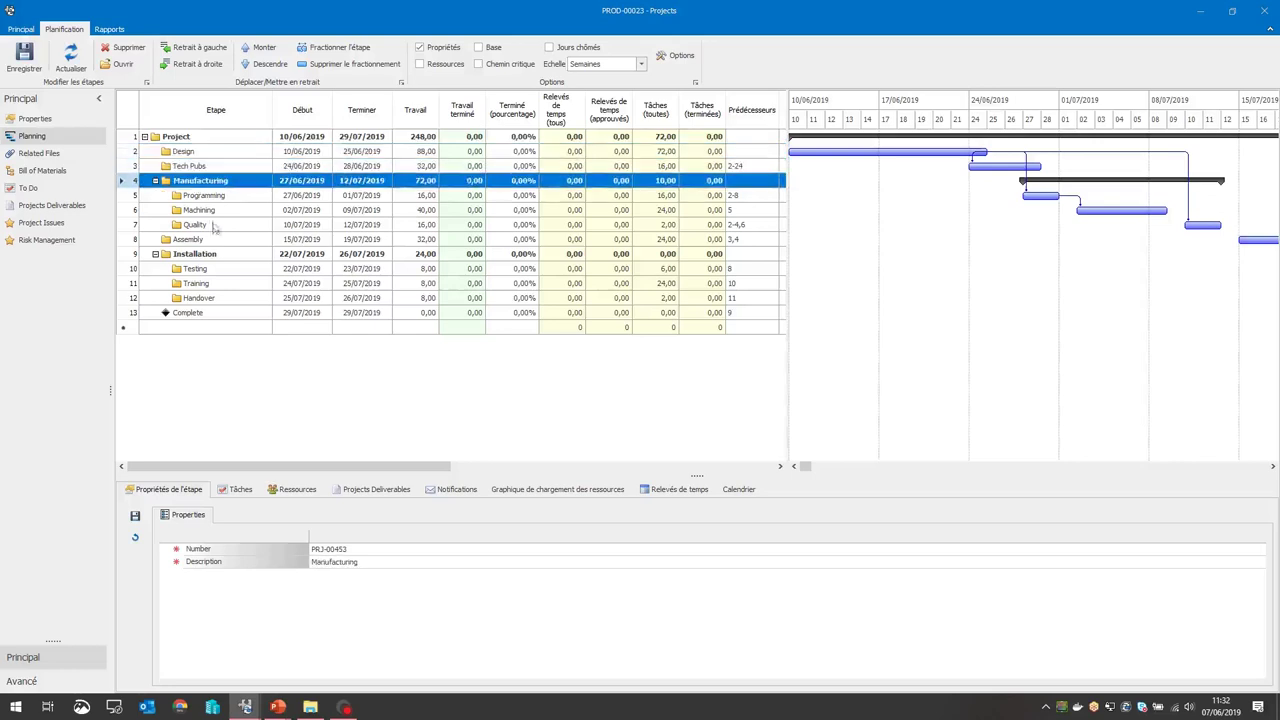
left_click(176, 254)
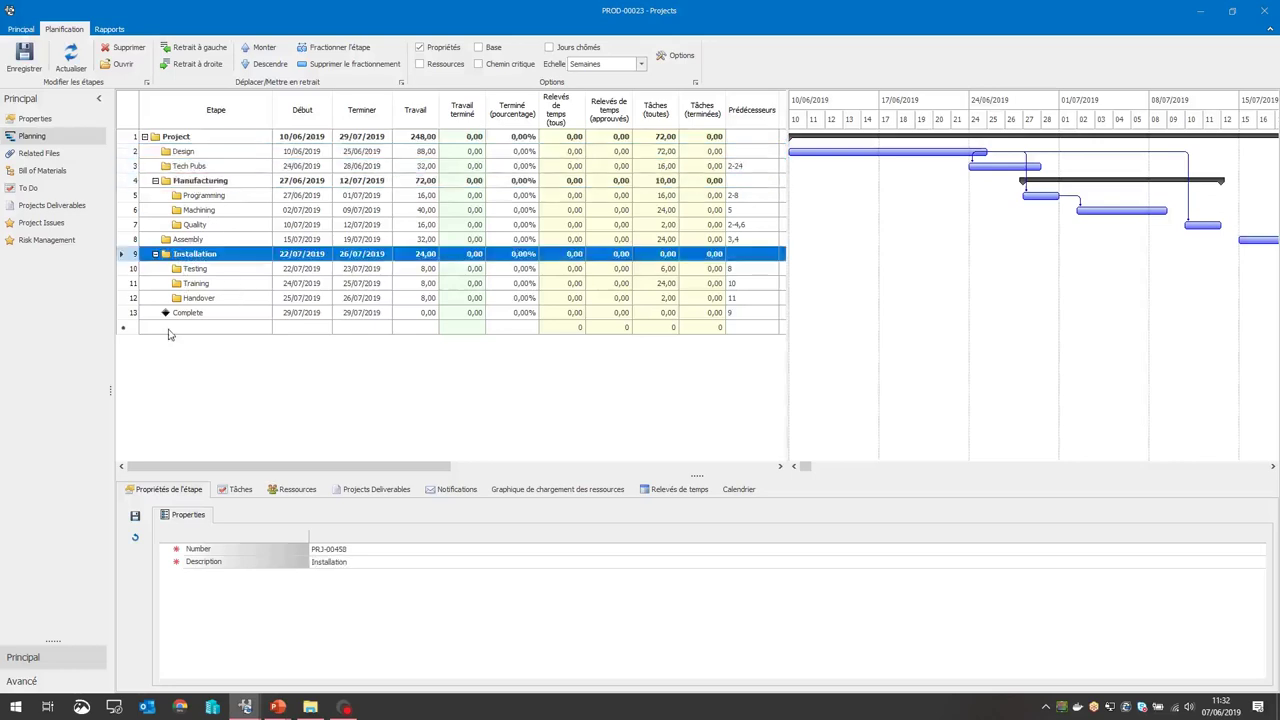
Add a 'Meeting de fin de projet' stage and move it above Complete
left_click(169, 330)
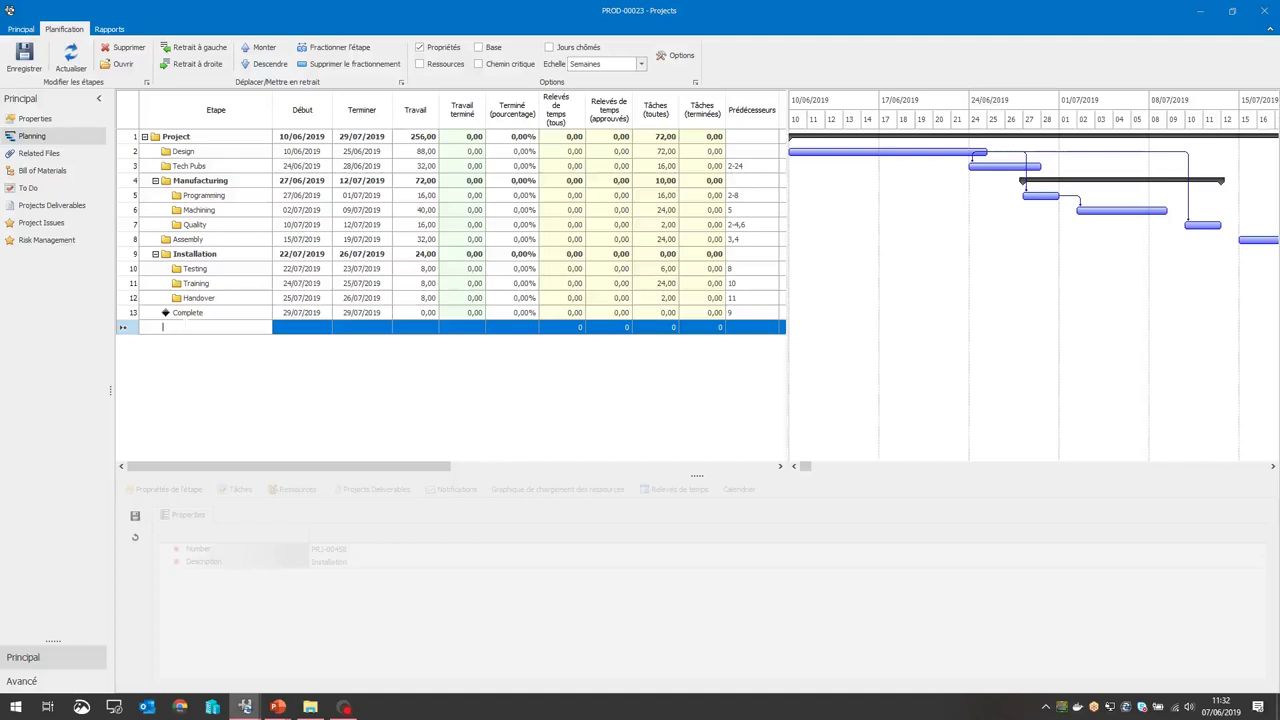
type("Meeting de fin de projet")
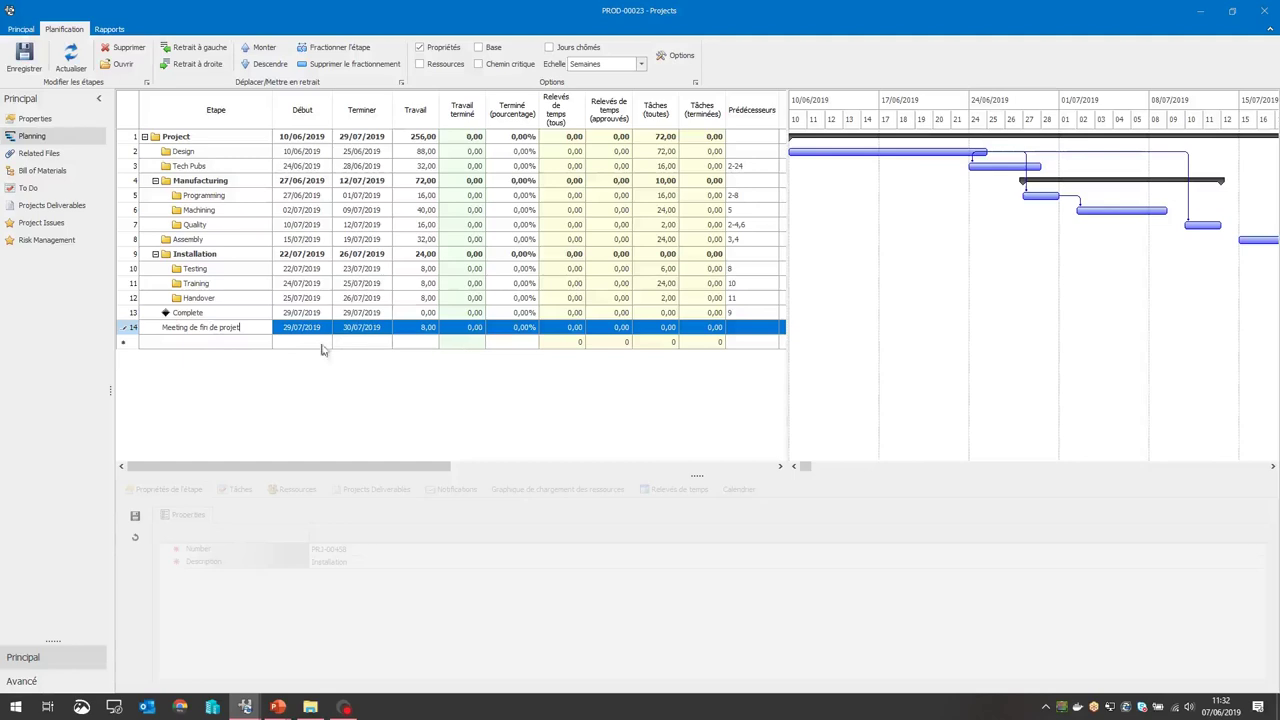
key("Return")
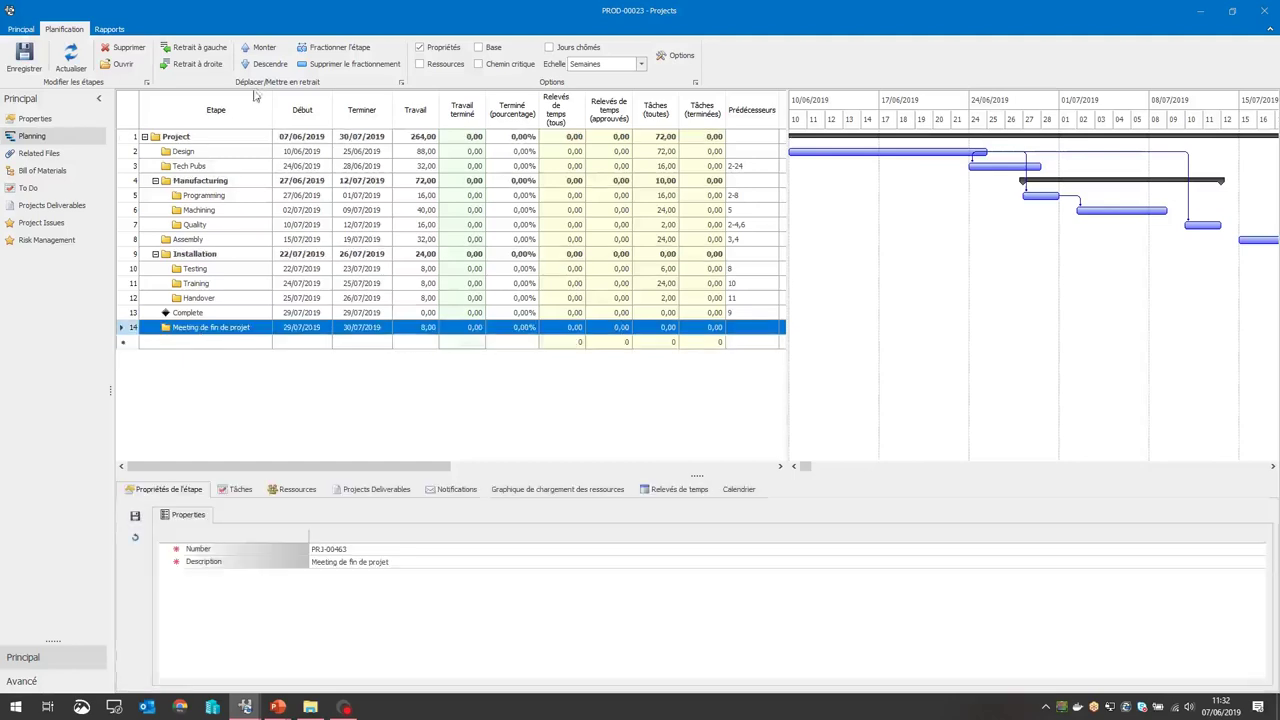
left_click(260, 48)
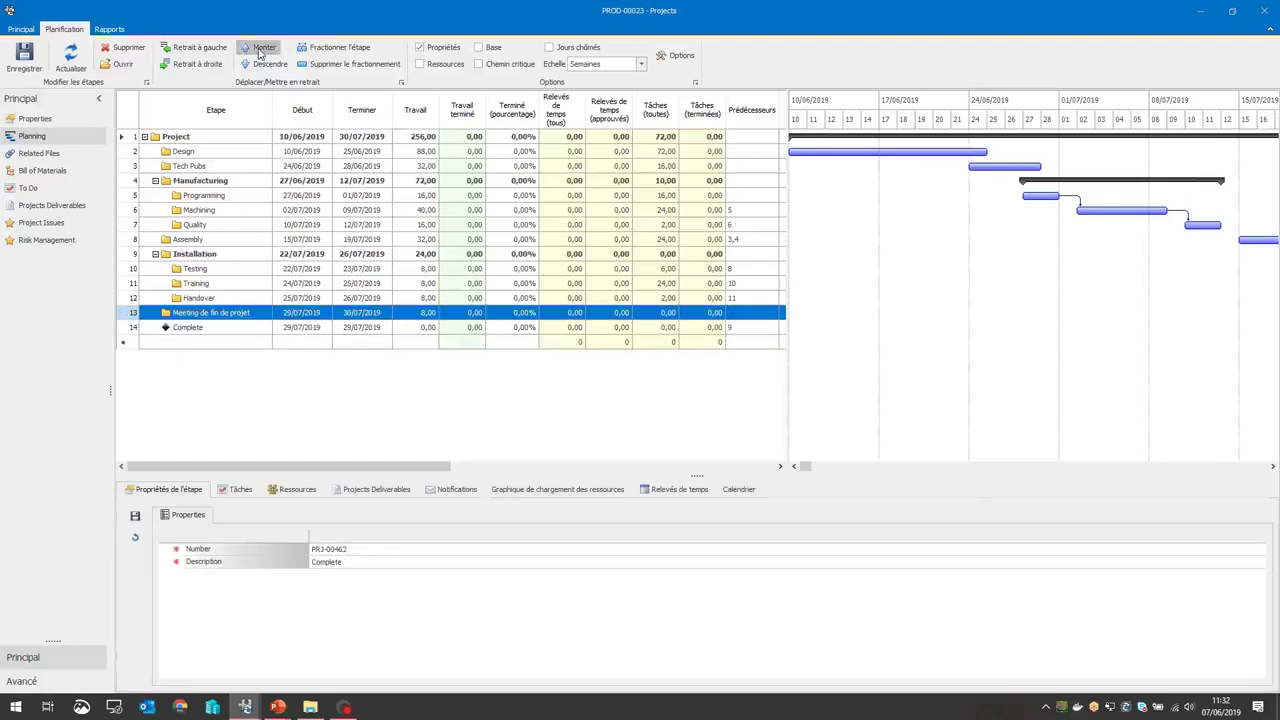
Indent the meeting stage under Installation and drag its Gantt bar to start 26/07
left_click(172, 66)
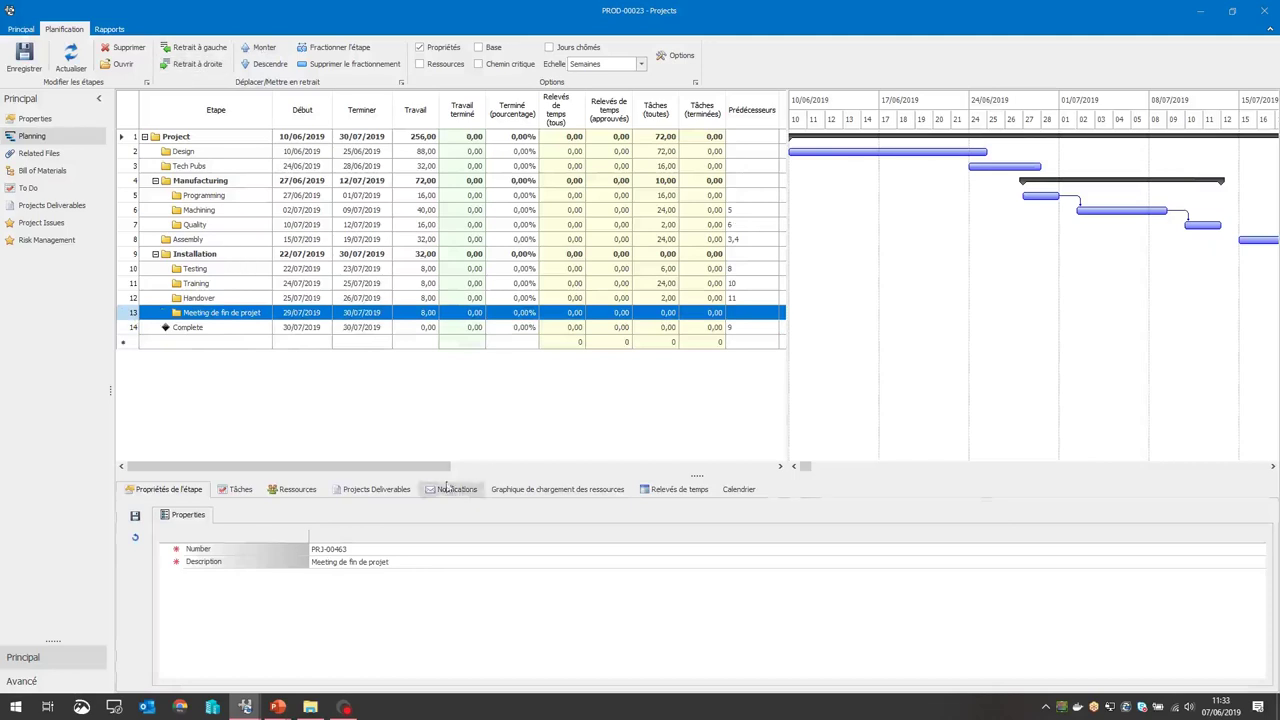
left_click_drag(805, 466, 820, 466)
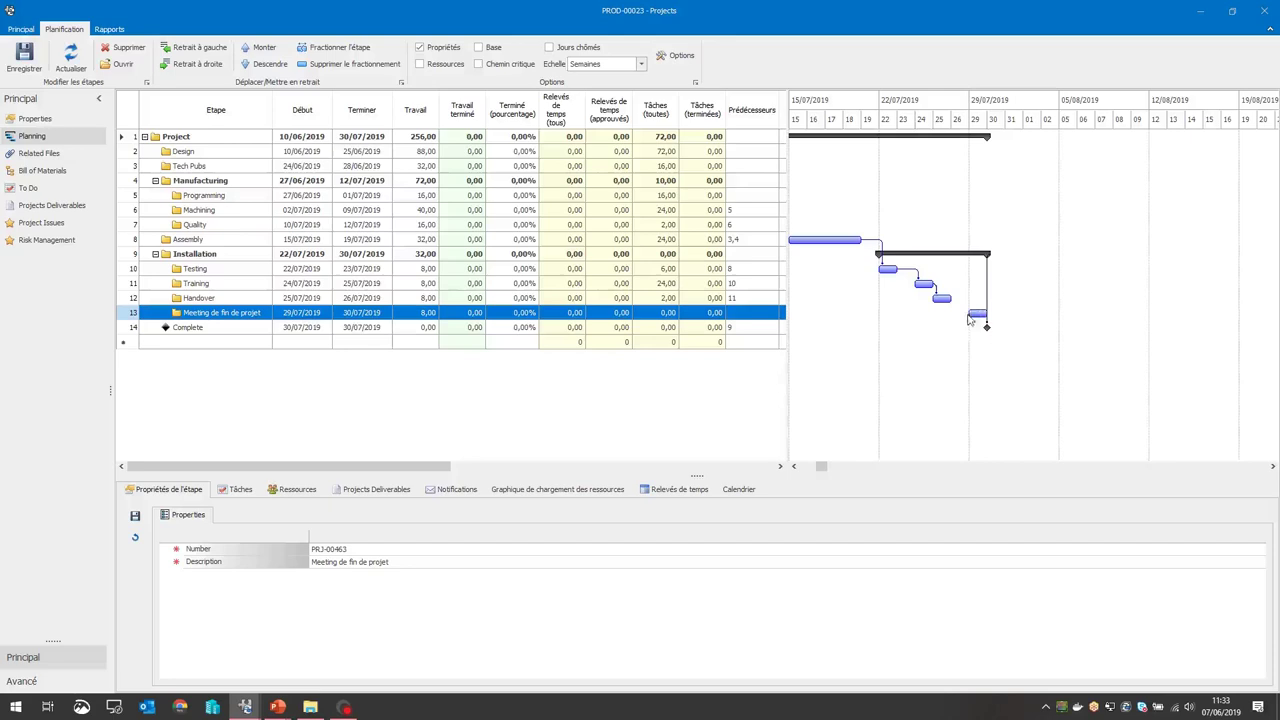
left_click_drag(977, 313, 959, 314)
left_click_drag(967, 313, 1022, 313)
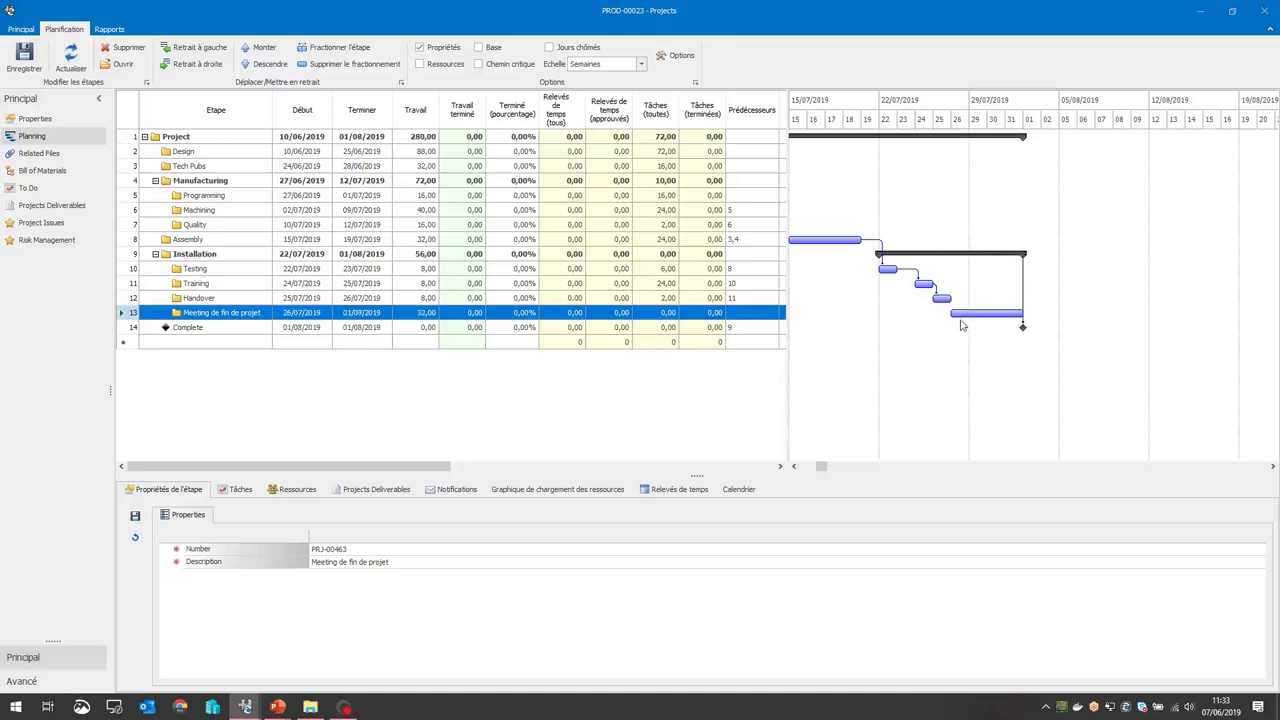
left_click_drag(949, 298, 968, 298)
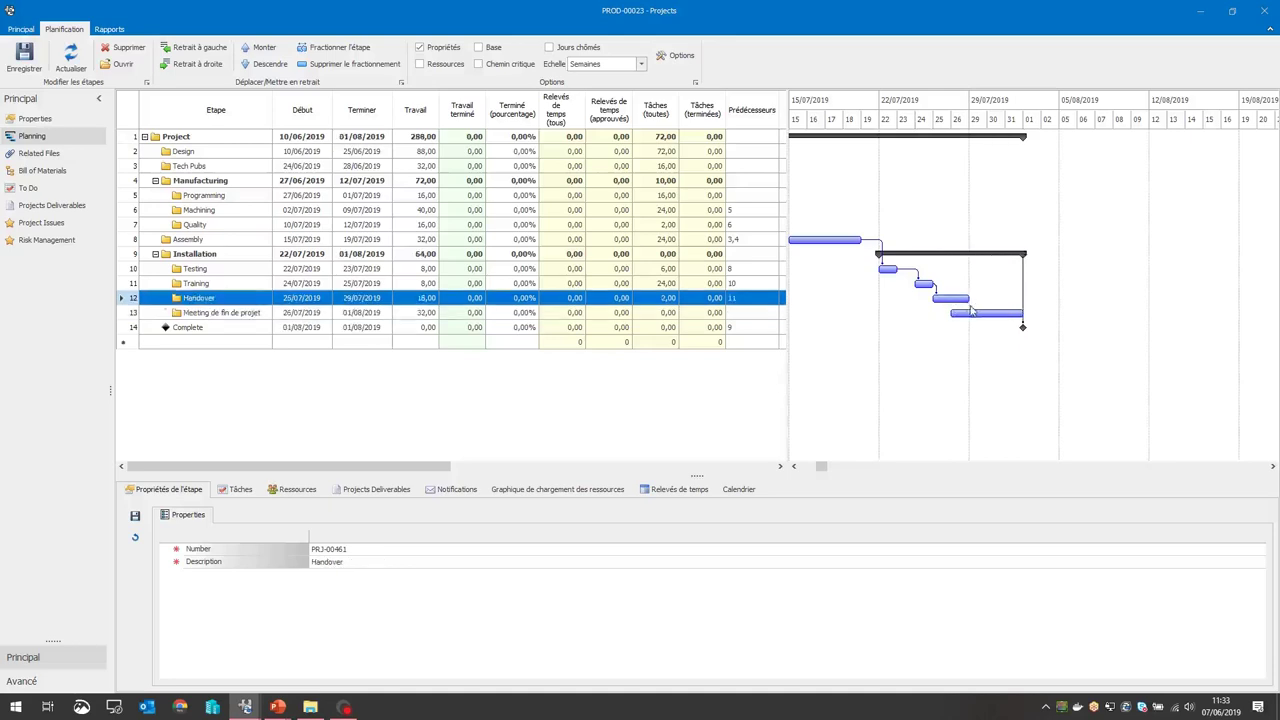
Update the meeting's predecessor and shorten Handover to end 26/07, where the meeting starts
left_click(743, 313)
left_click(743, 314)
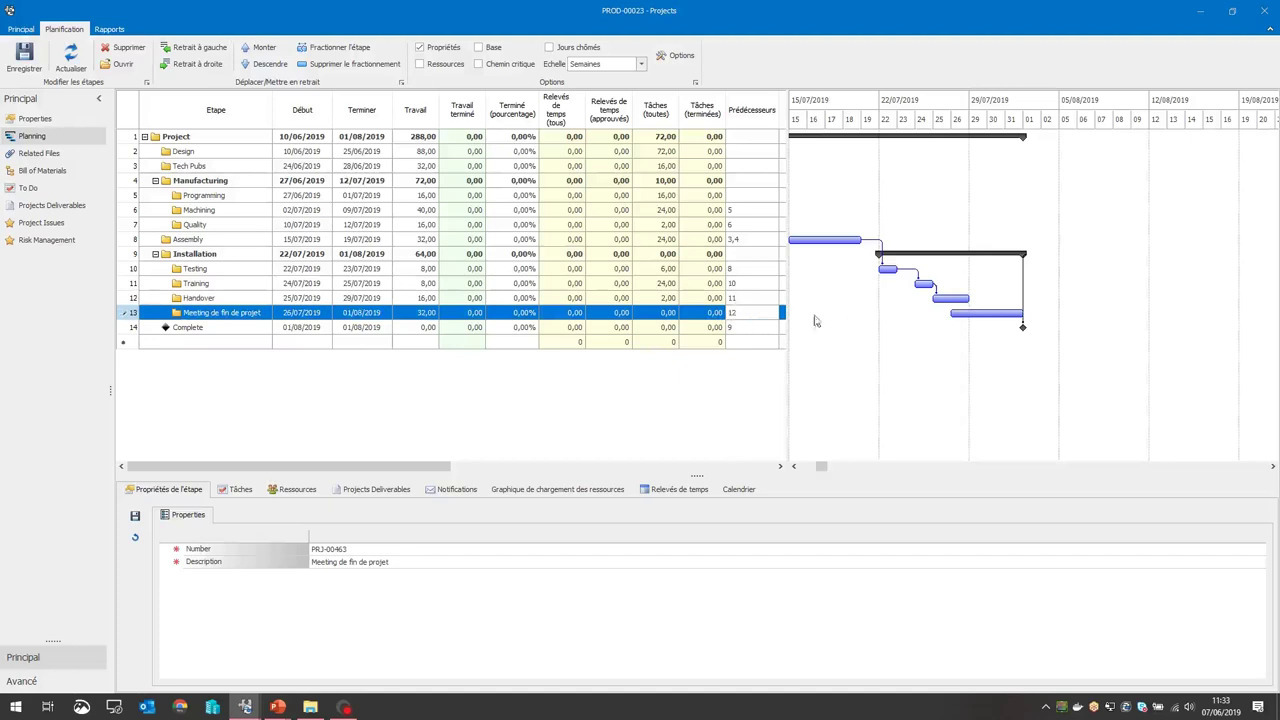
left_click(762, 302)
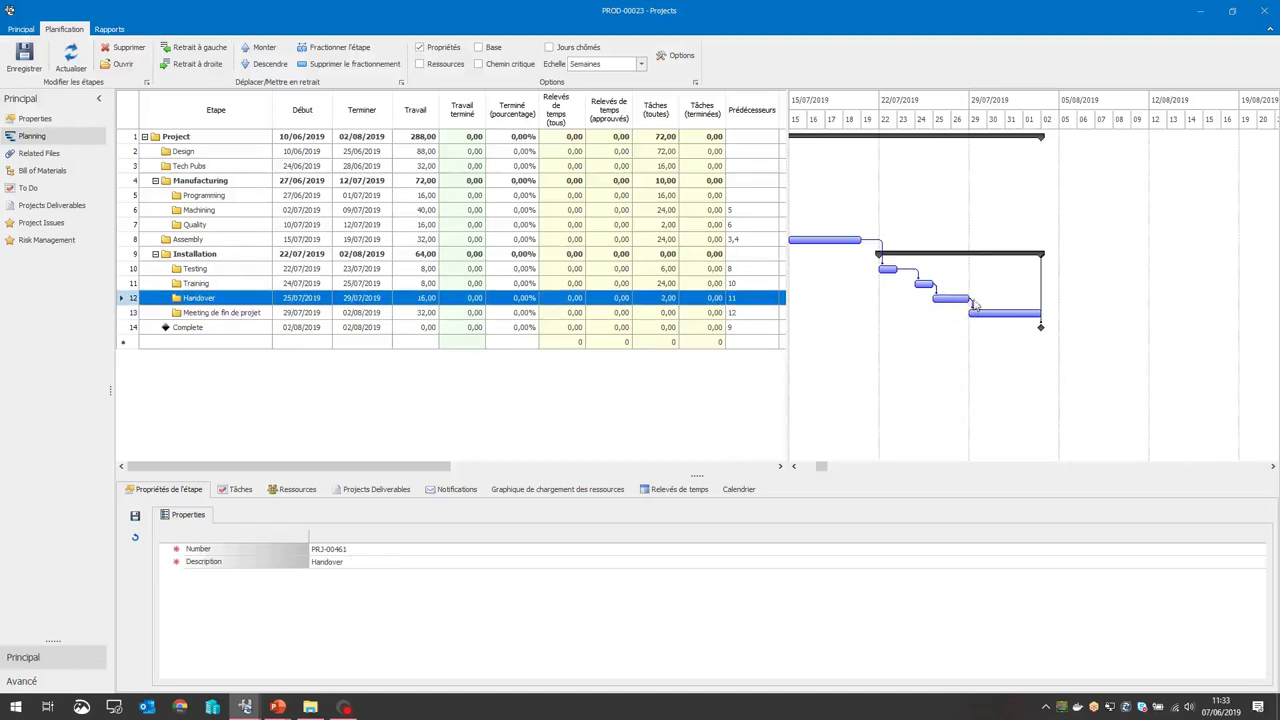
mouse_move(963, 298)
left_mouse_down()
mouse_move(950, 298)
mouse_move(1012, 297)
mouse_move(950, 297)
left_mouse_up()
left_click_drag(1058, 315, 958, 310)
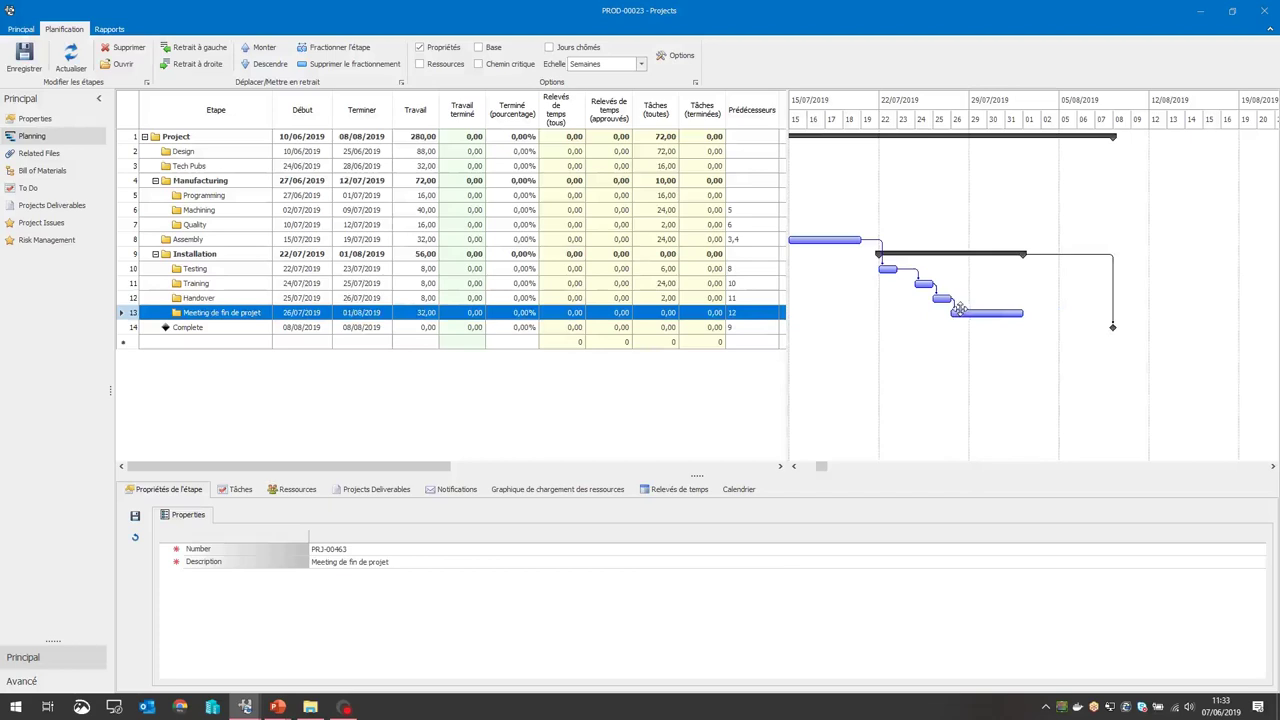
left_click_drag(1110, 325, 1024, 331)
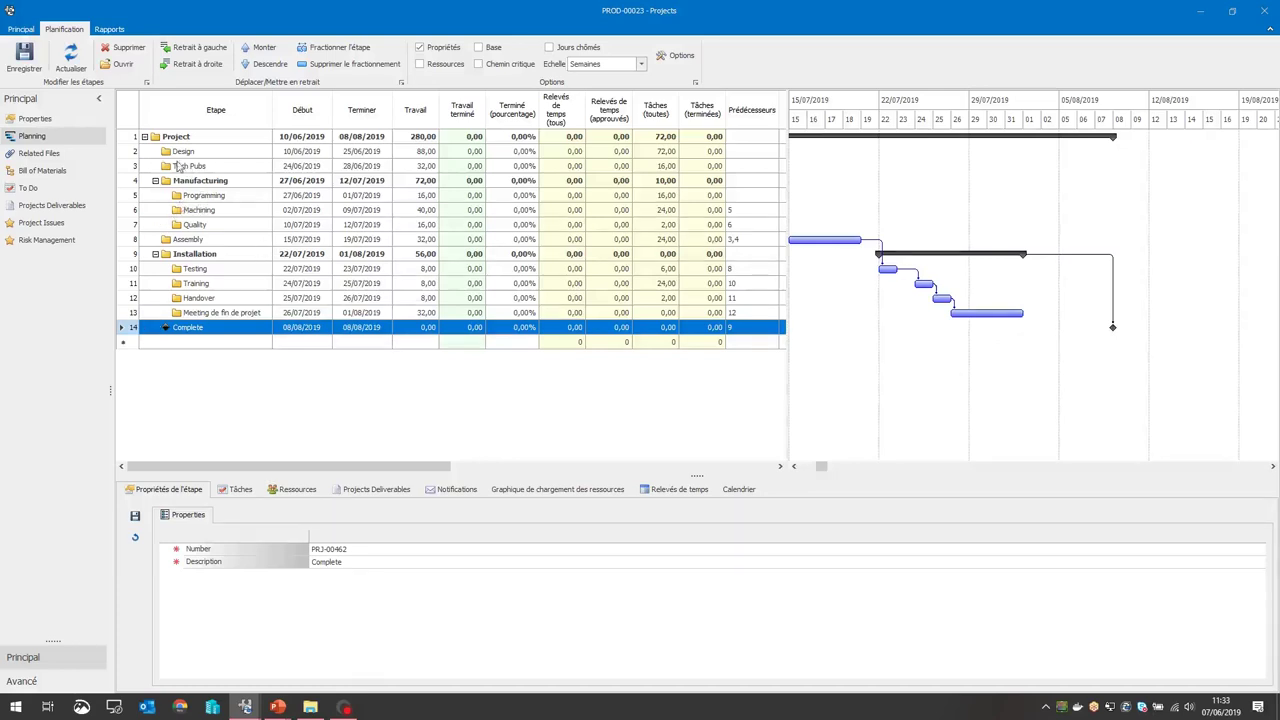
Tick a team member in Ajouter un utilisateur as a resource for the Design stage
left_click(188, 155)
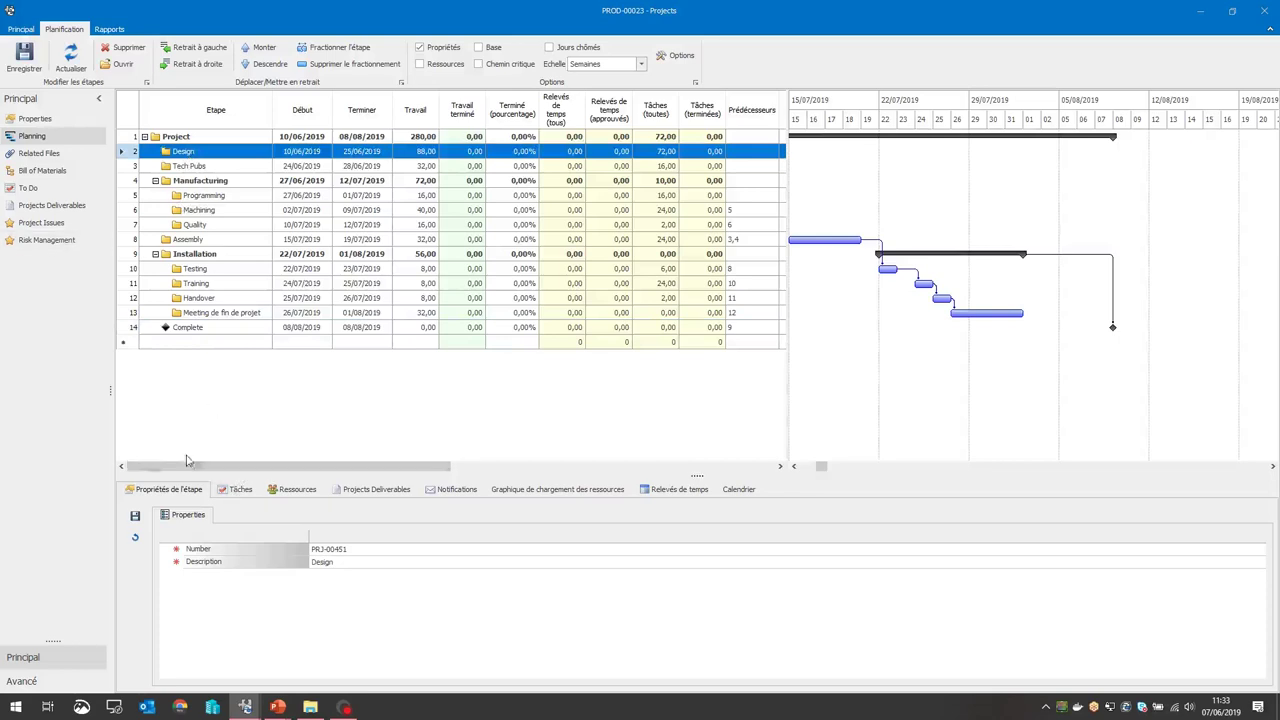
left_click(285, 491)
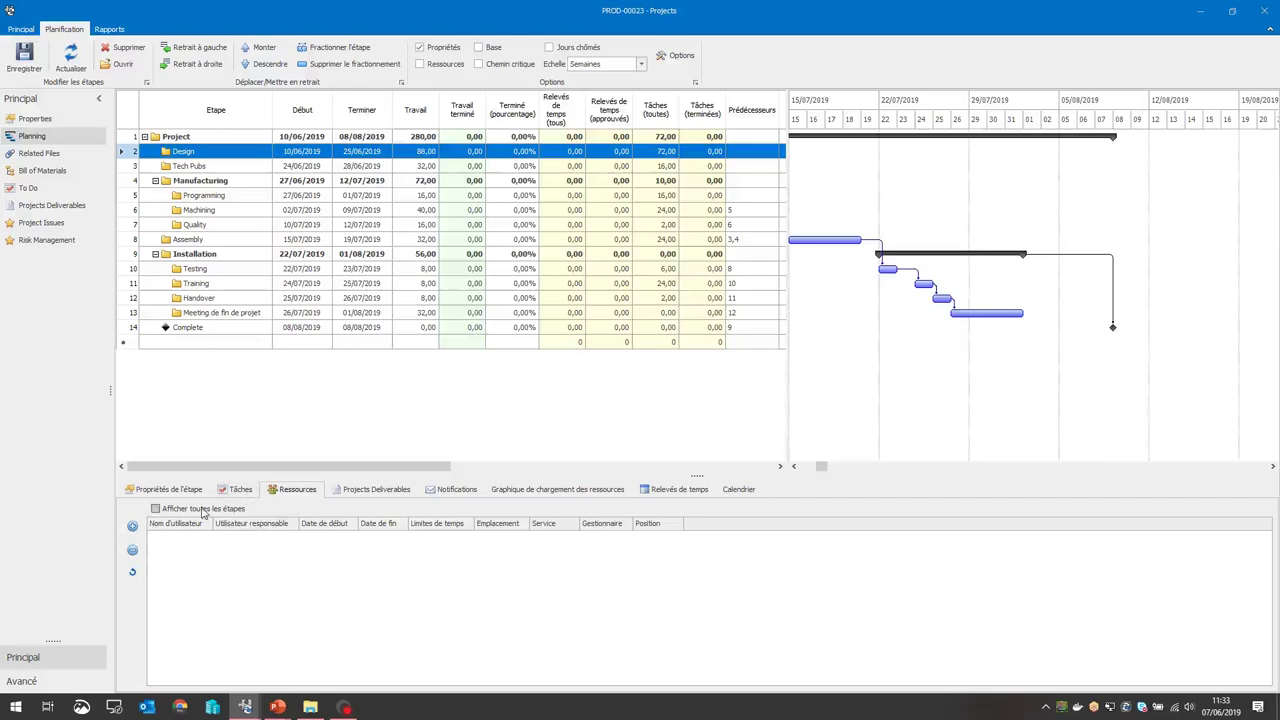
left_click(132, 526)
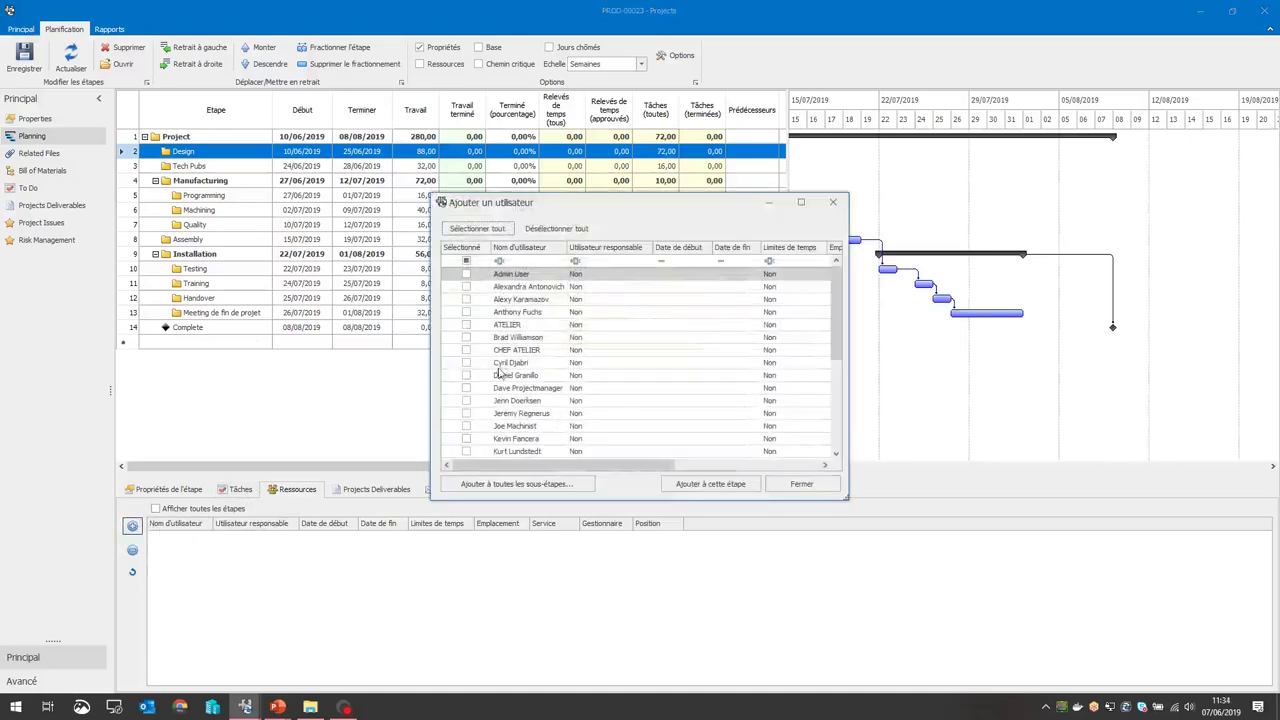
scroll(495, 418, "down", 4)
left_click(466, 413)
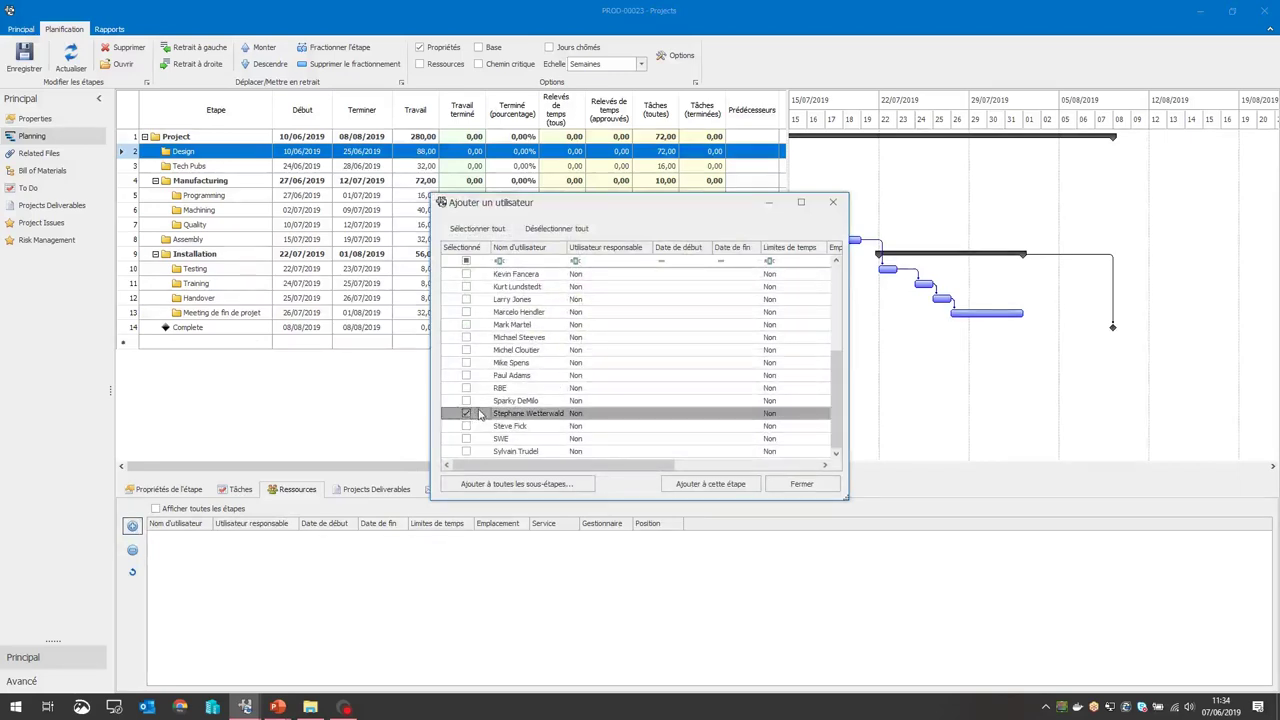
left_click(709, 484)
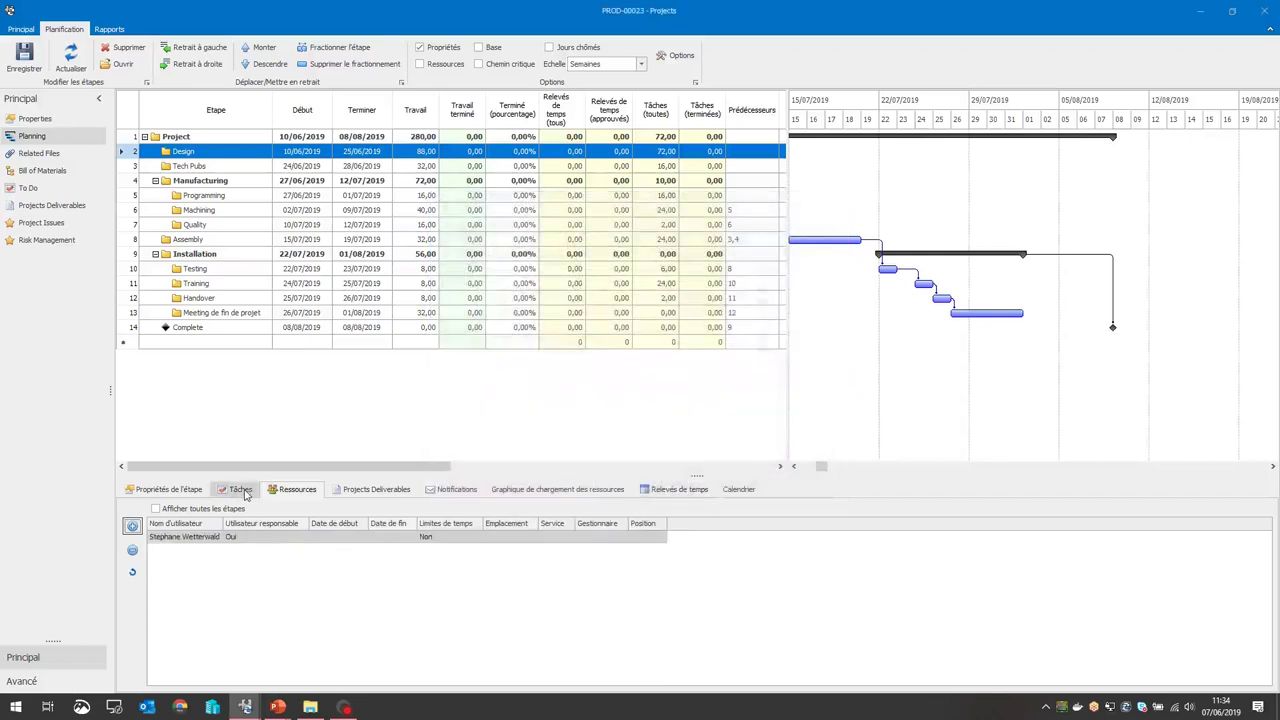
On the maximized task board, move TSK000634 'Begin user manual' from Tech Pubs to Design
left_click(240, 490)
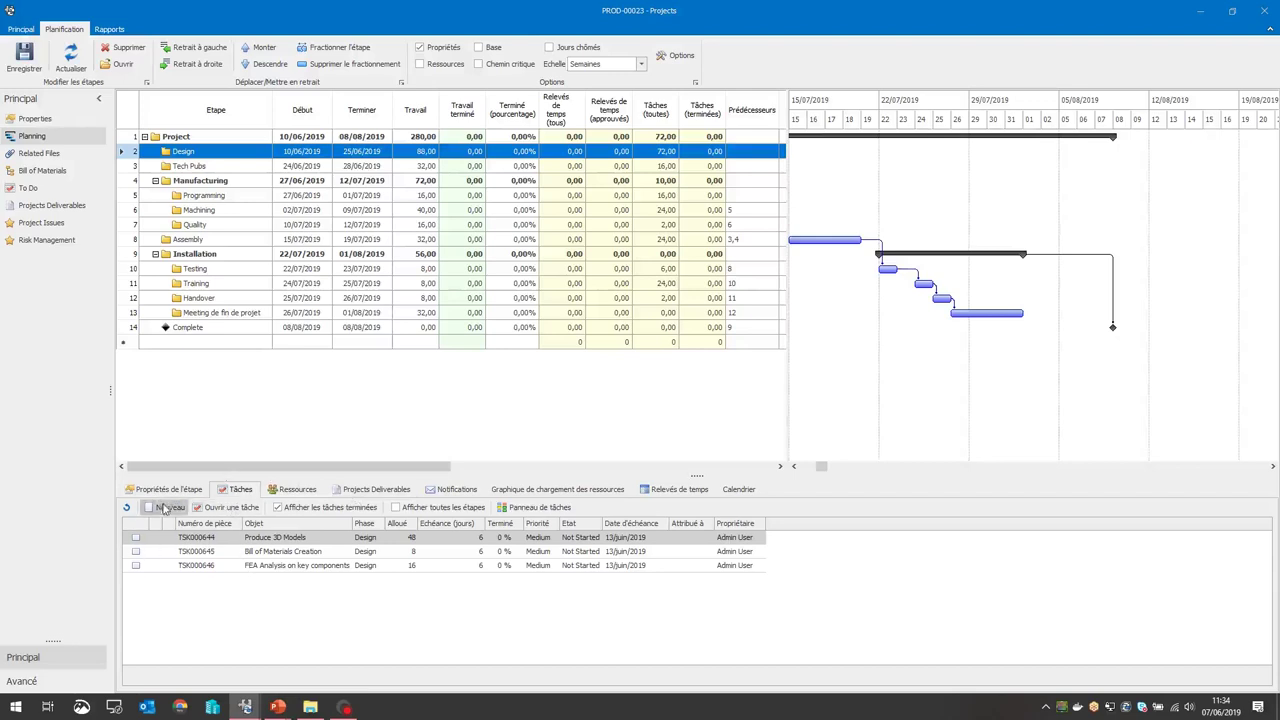
left_click(530, 510)
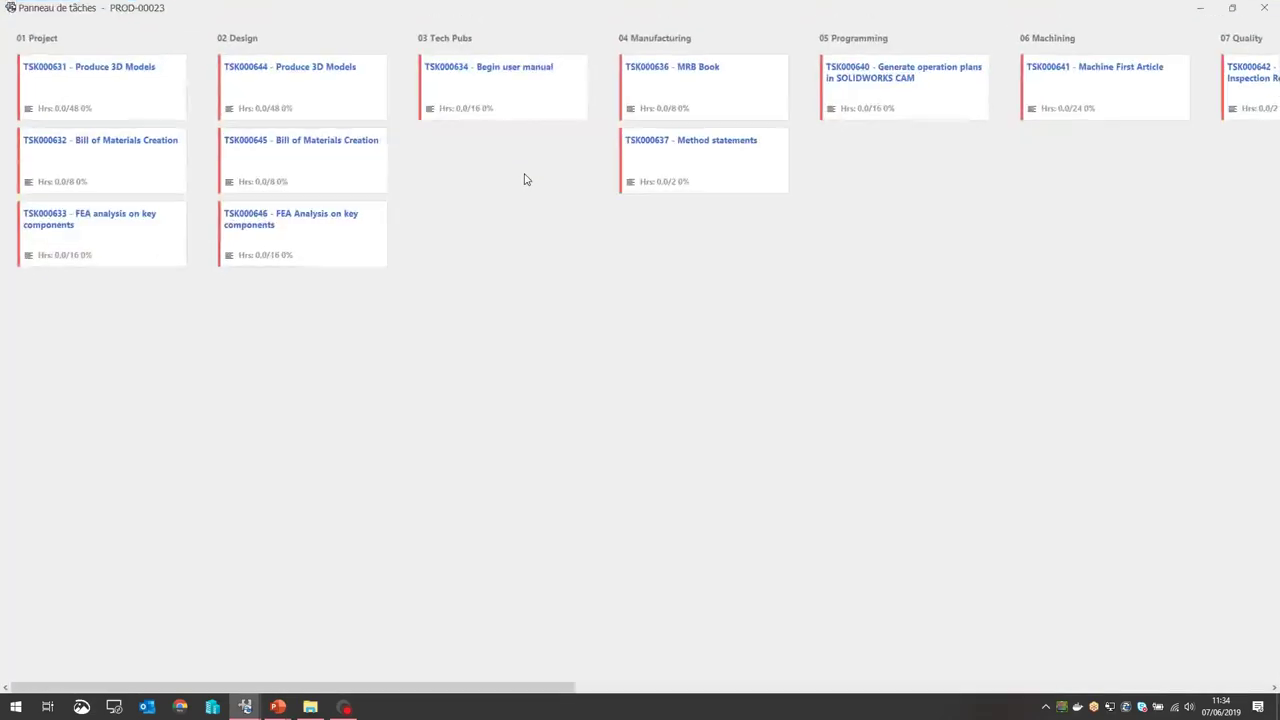
double_click(526, 172)
left_click_drag(483, 77, 964, 164)
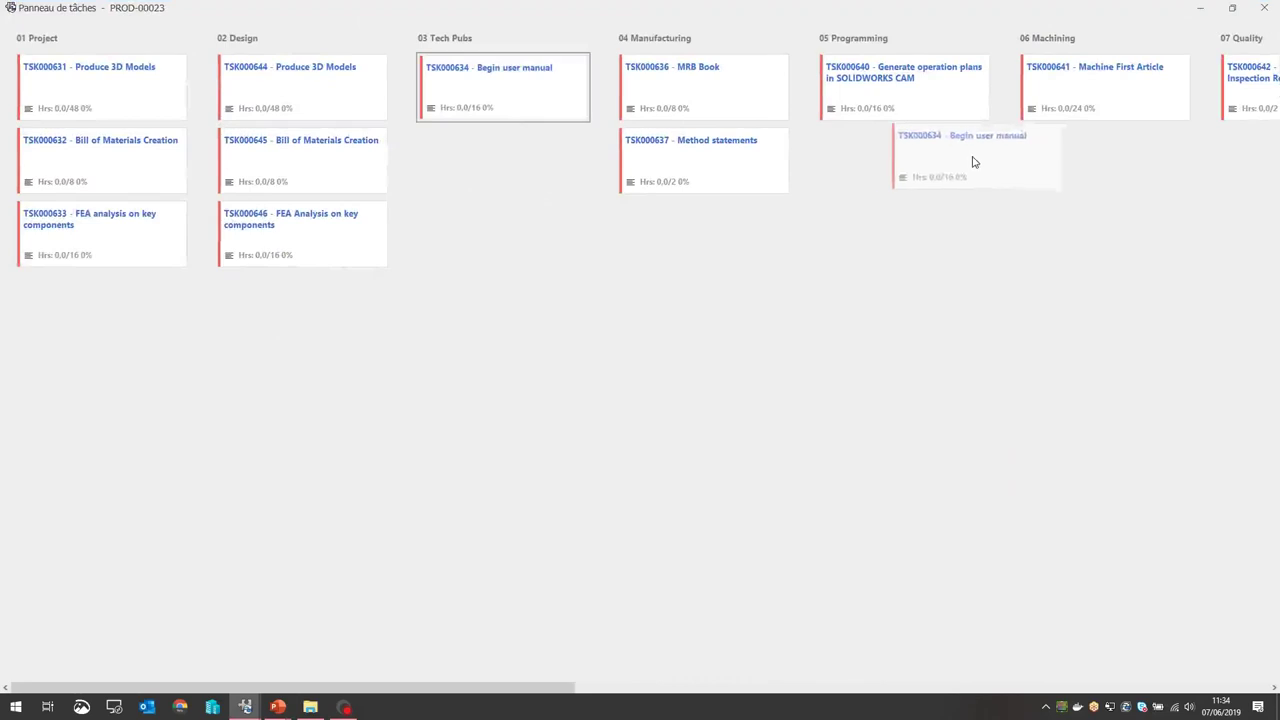
left_click_drag(517, 80, 325, 251)
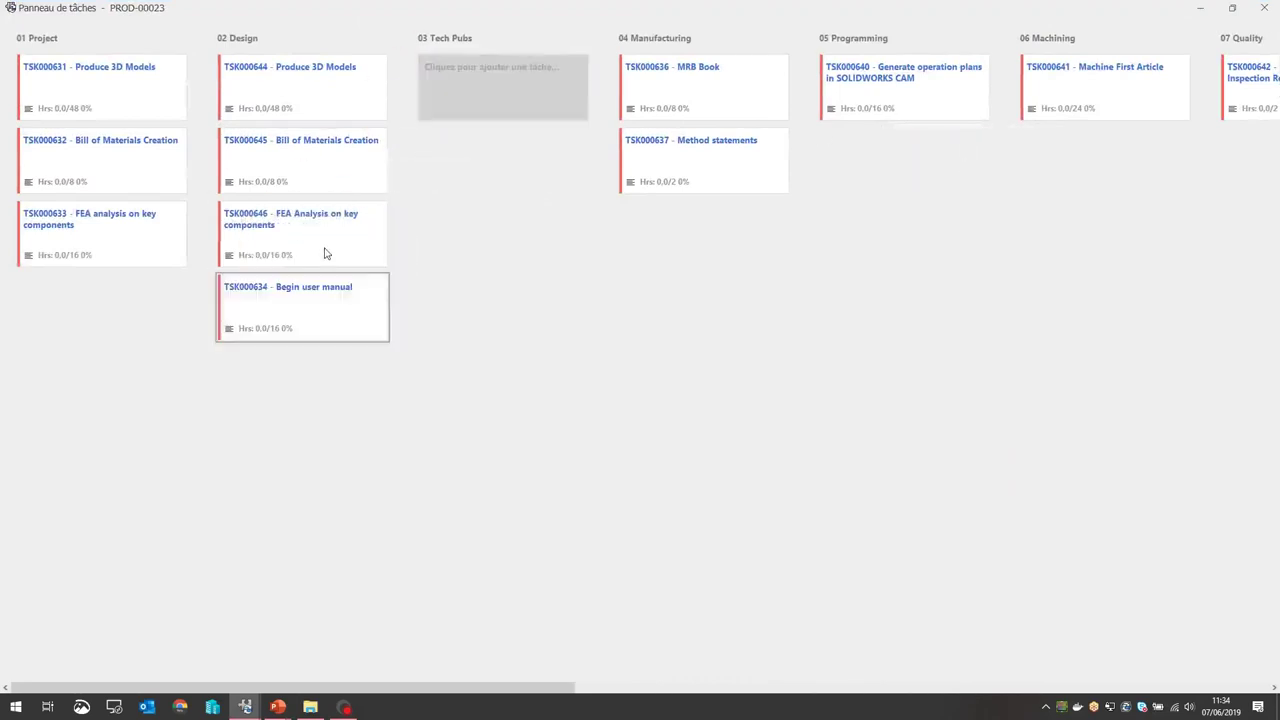
Create a Tech Pubs task 'Créer une documentation Web' with two detail steps
left_click(471, 84)
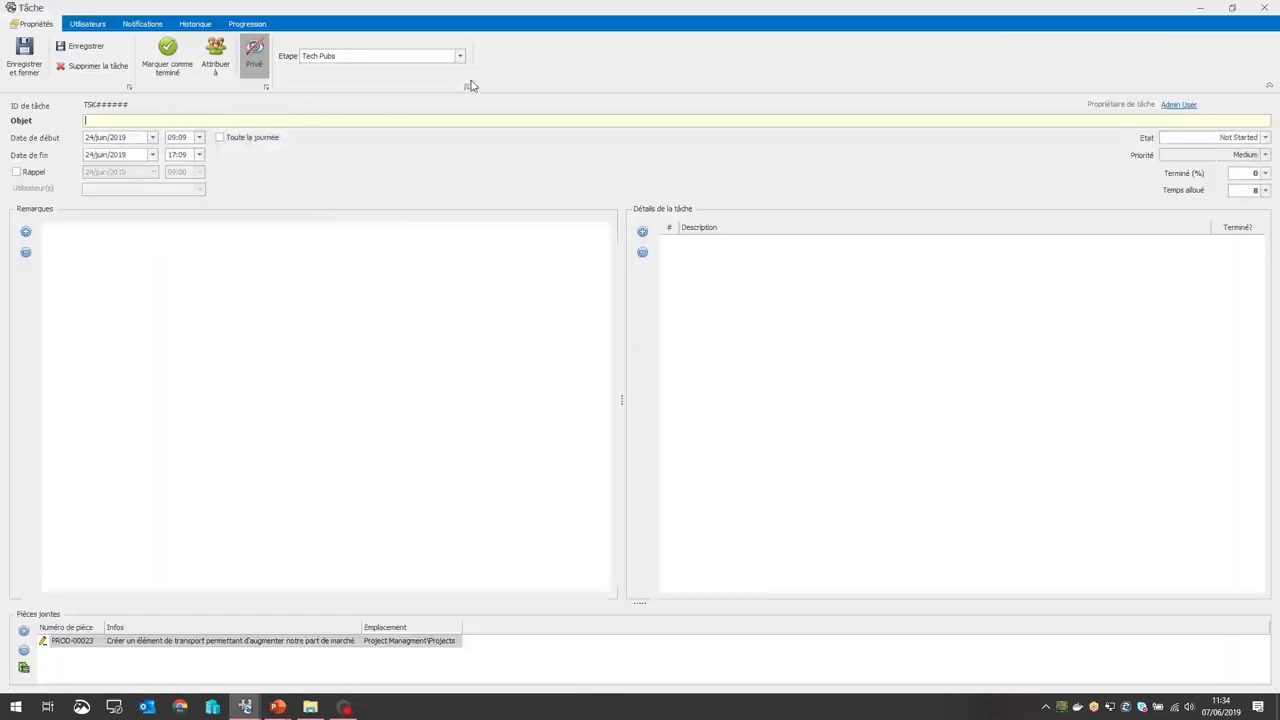
type("Créer une documentation Web")
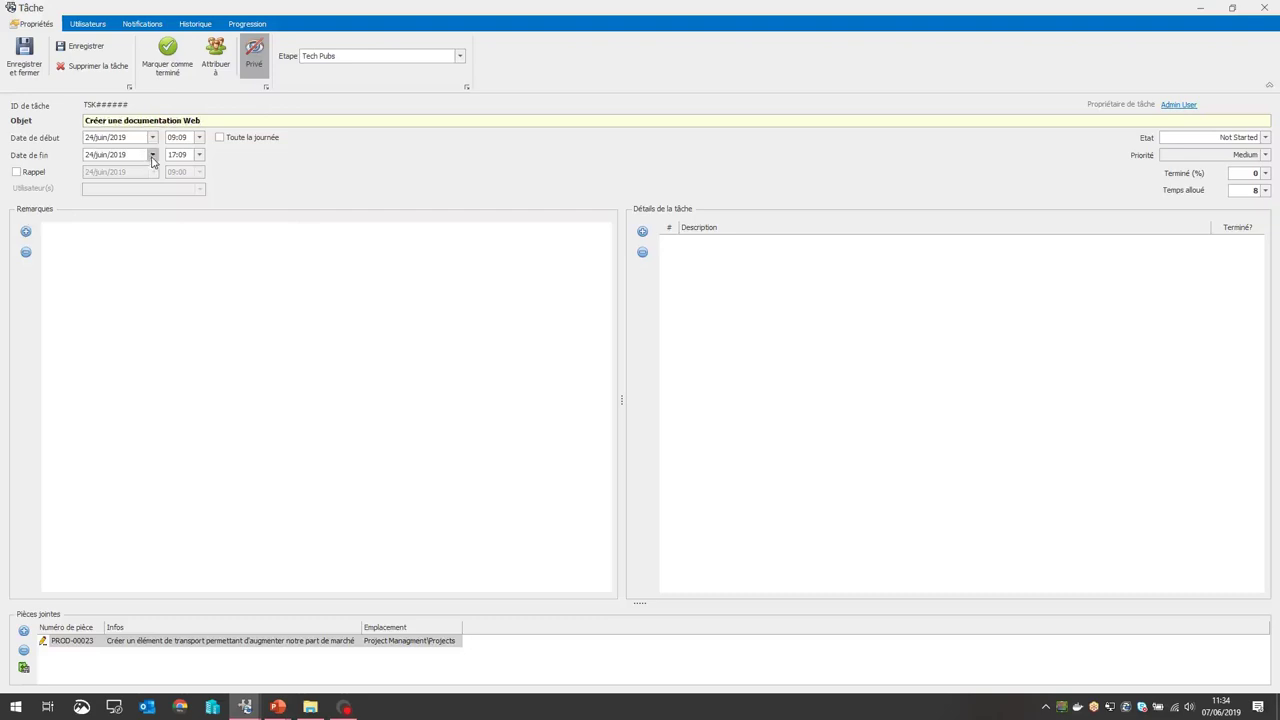
left_click(643, 232)
type("Créer les éclatés")
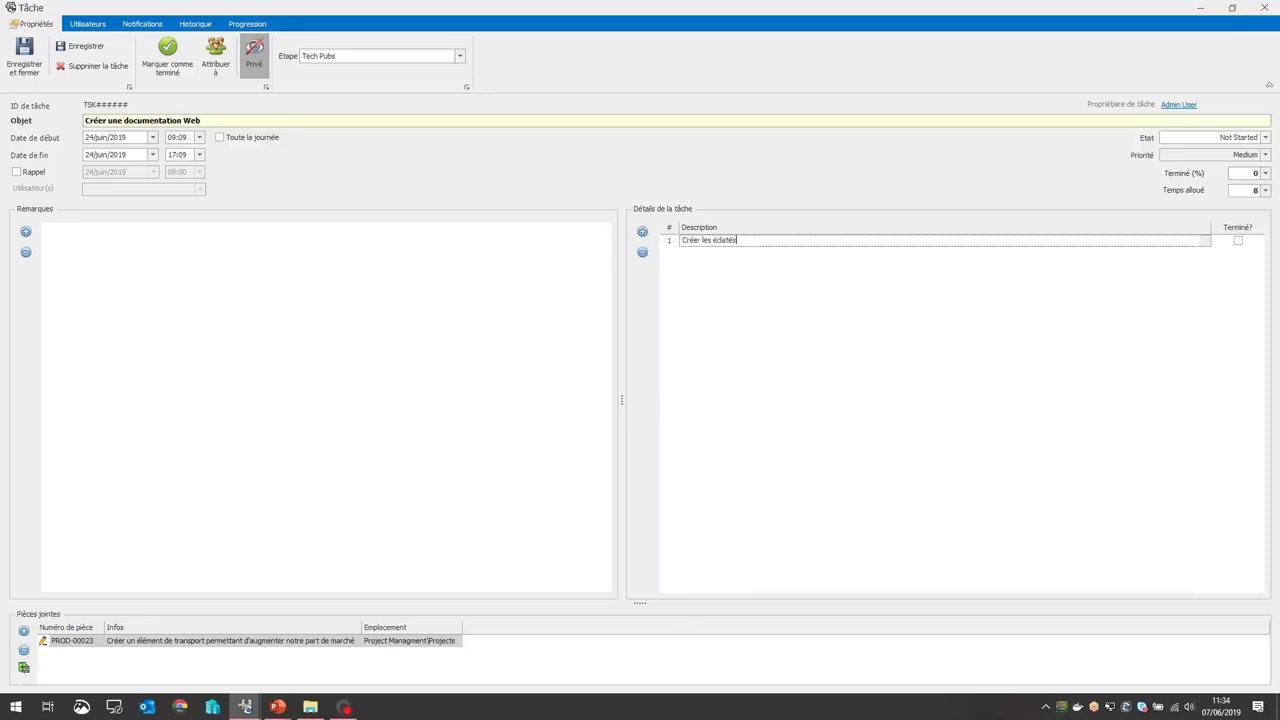
left_click(643, 232)
type("Créer les fichier SVG")
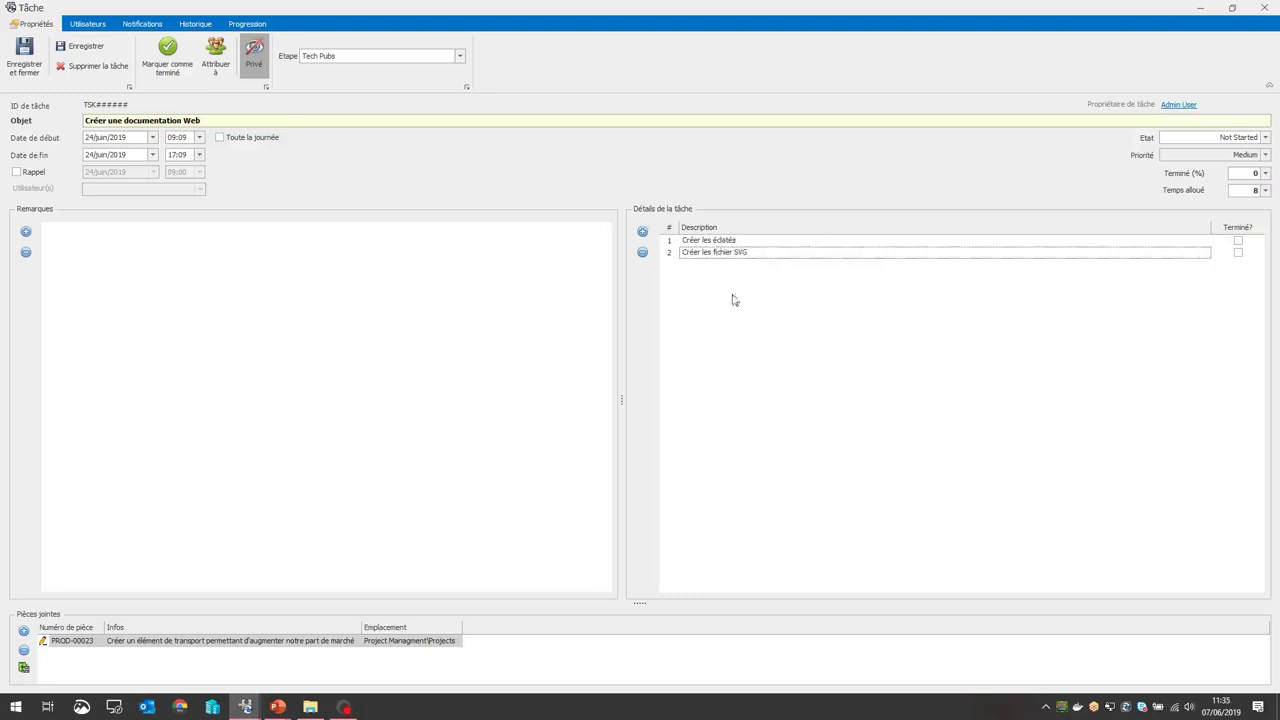
Assign the task to a team member instead of admin, then save and close it
left_click(214, 62)
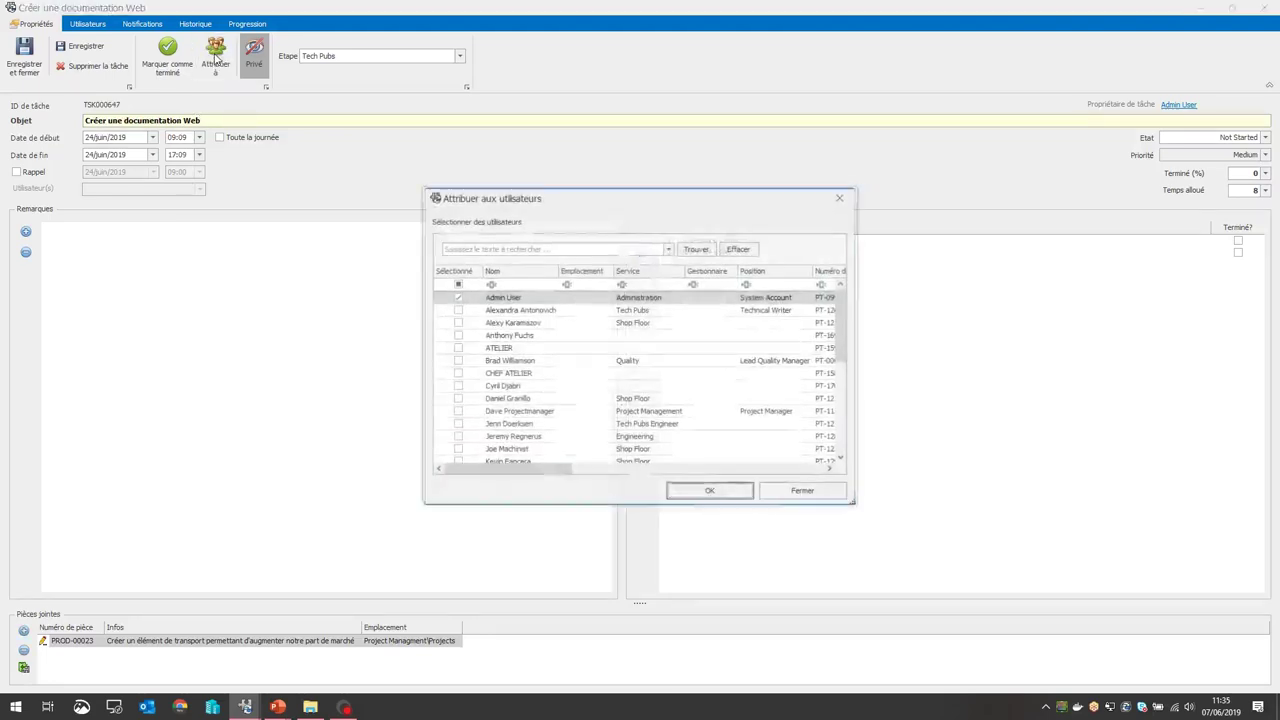
left_click(457, 298)
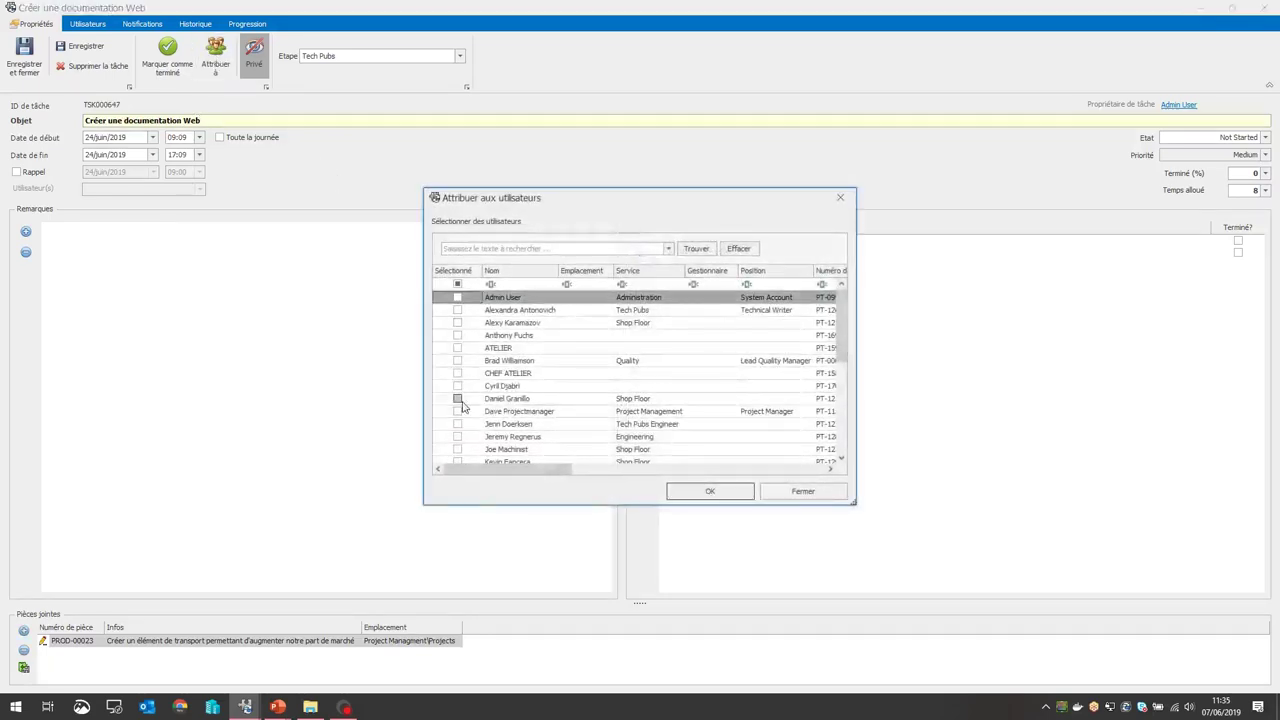
left_click(457, 335)
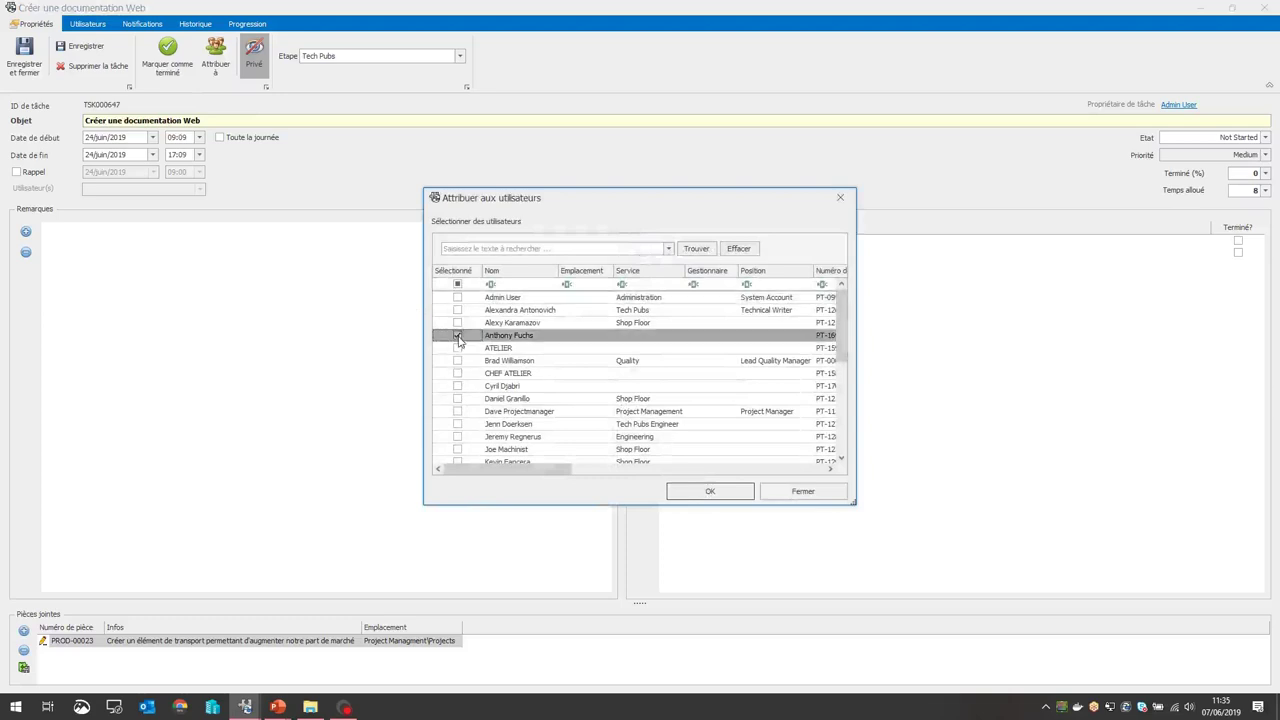
left_click(680, 489)
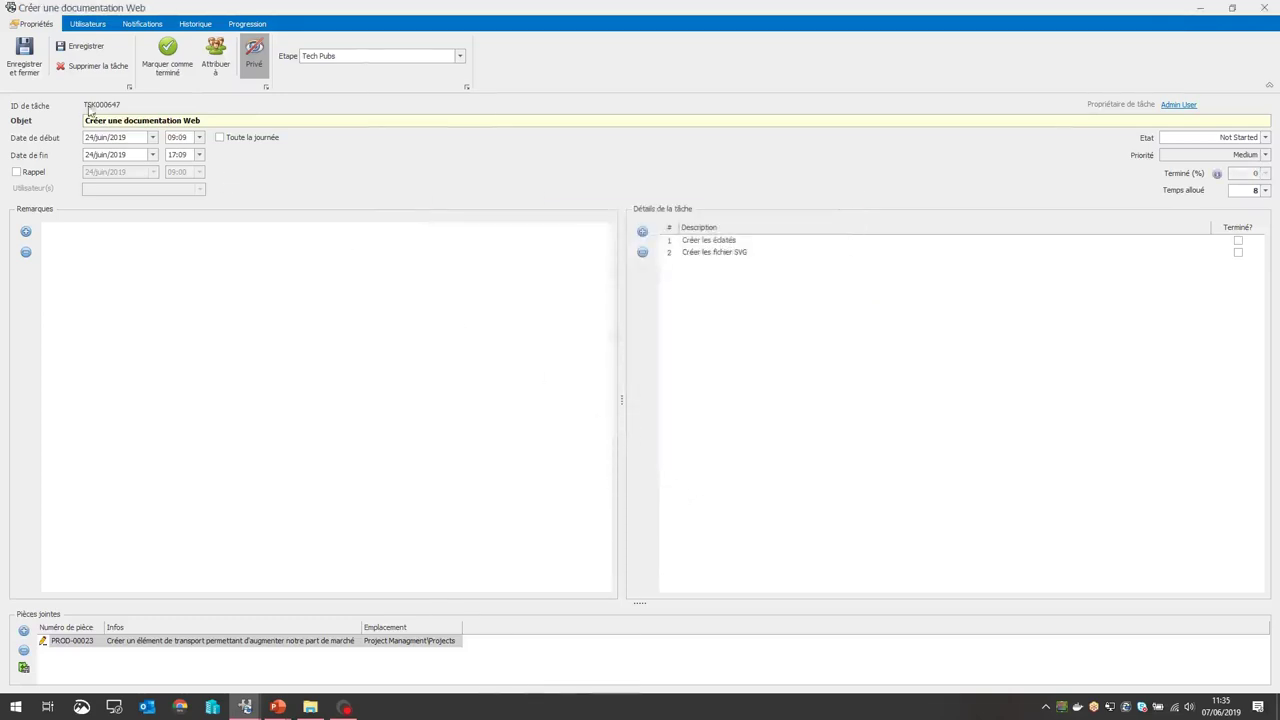
left_click(25, 65)
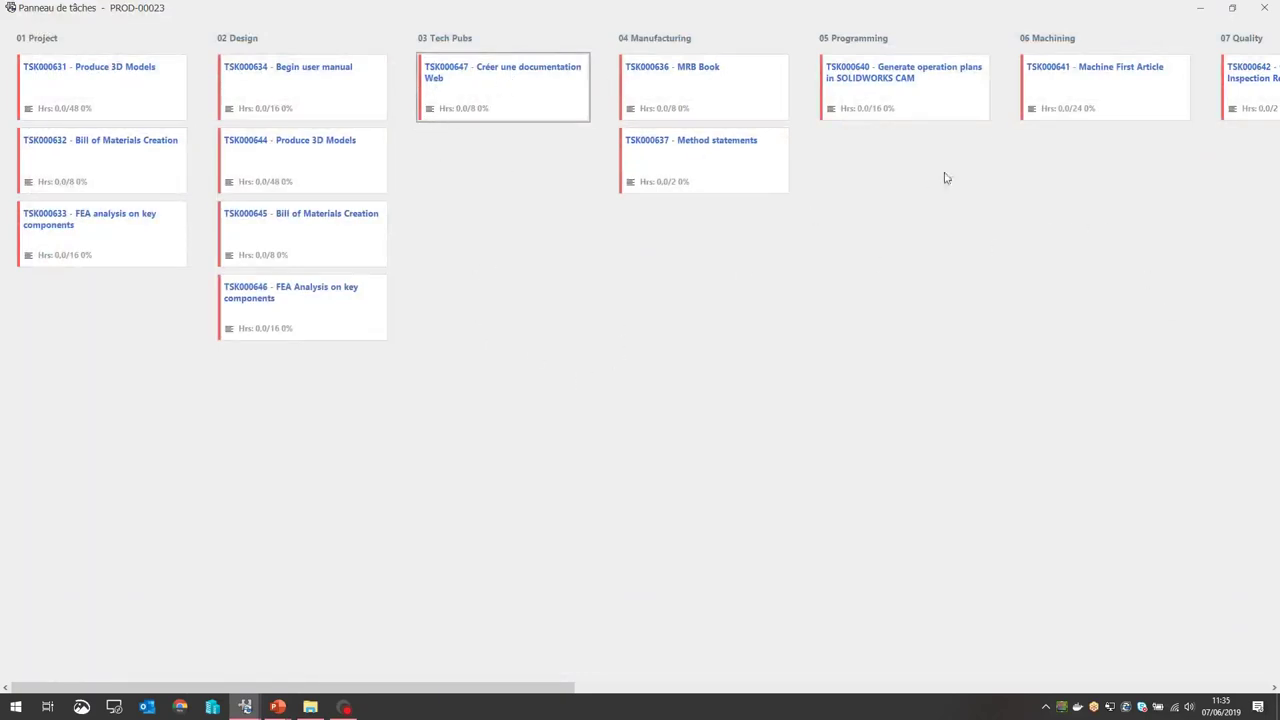
Close the task board, check the new Tech Pubs task, then open Design's Produce 3D Models task
left_click(1266, 8)
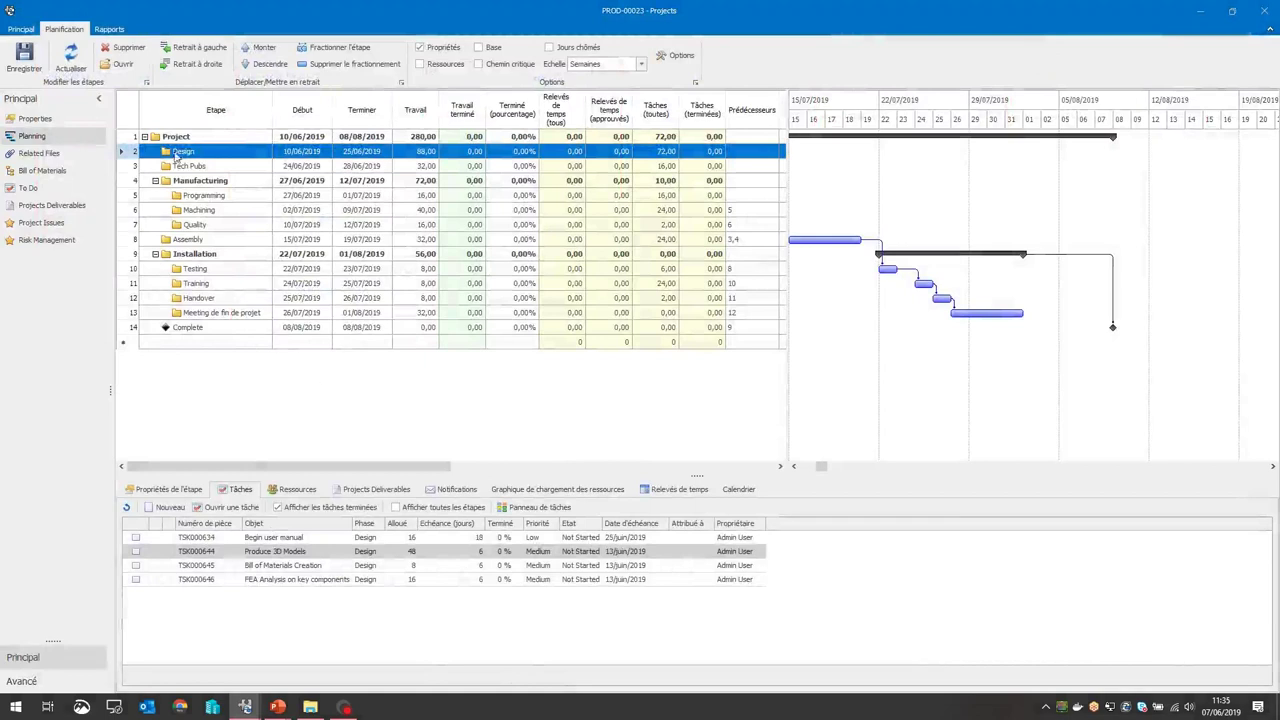
left_click(184, 167)
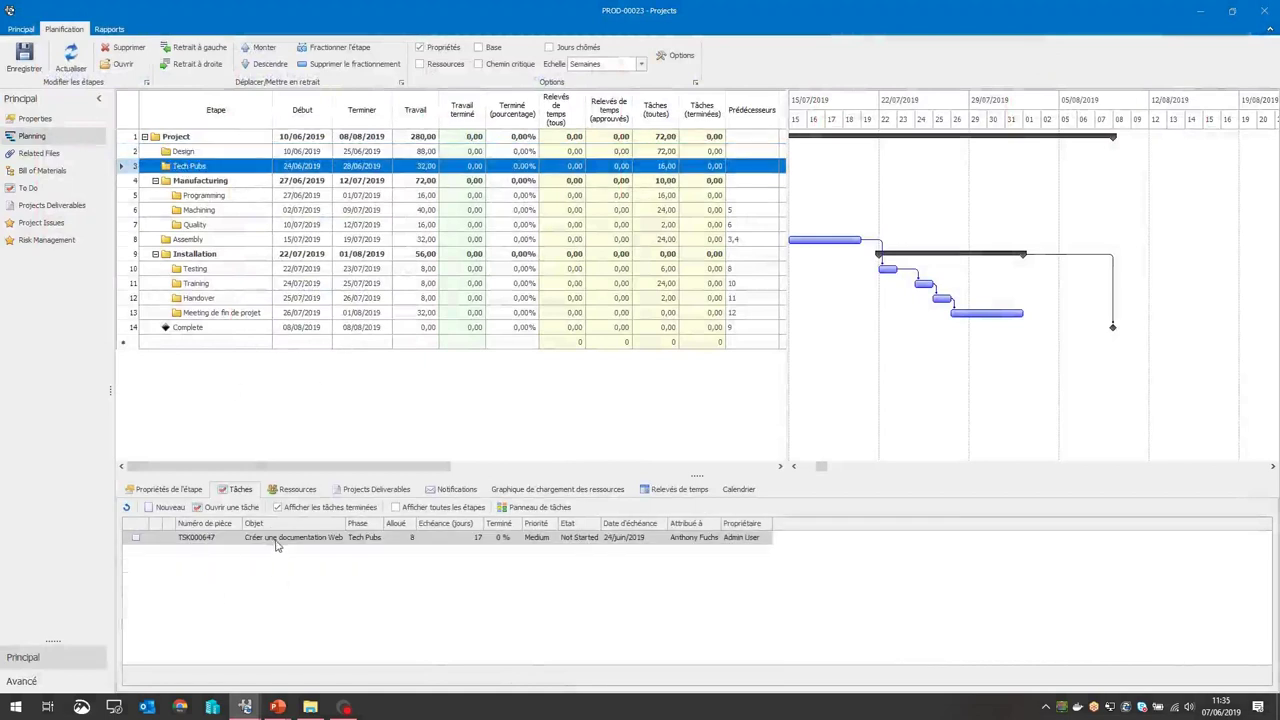
left_click(345, 537)
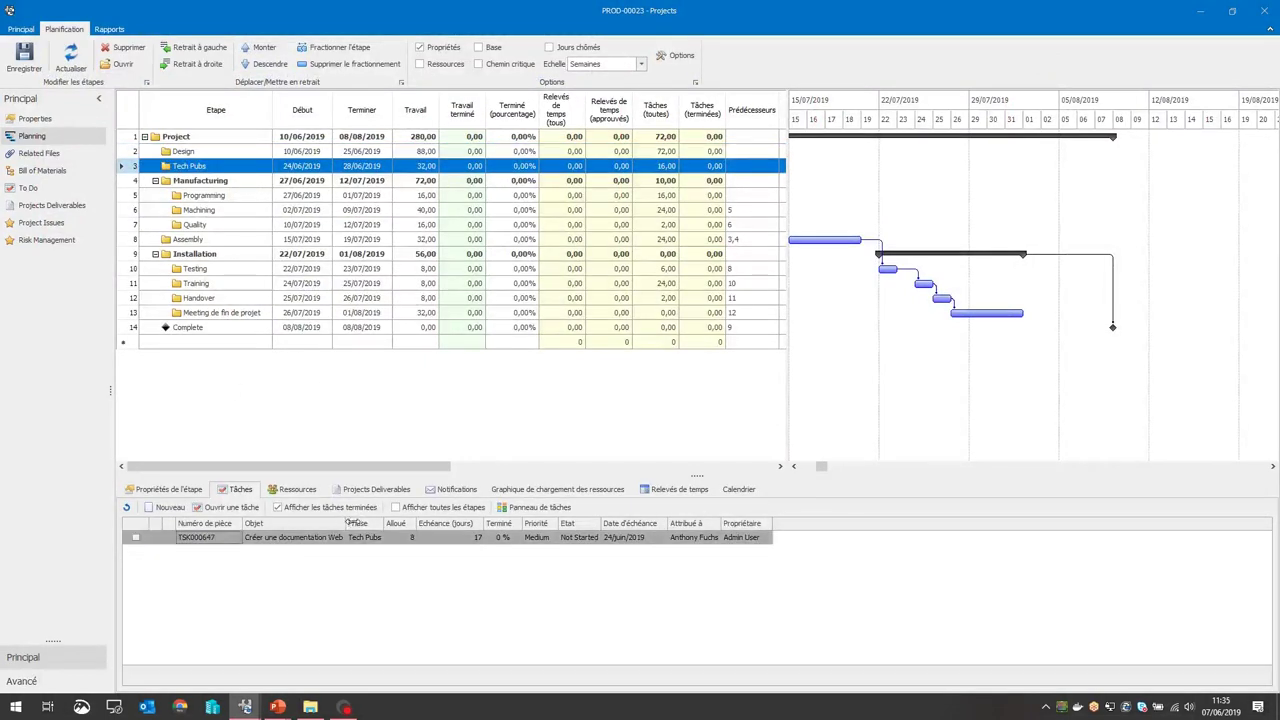
left_click_drag(360, 521, 361, 521)
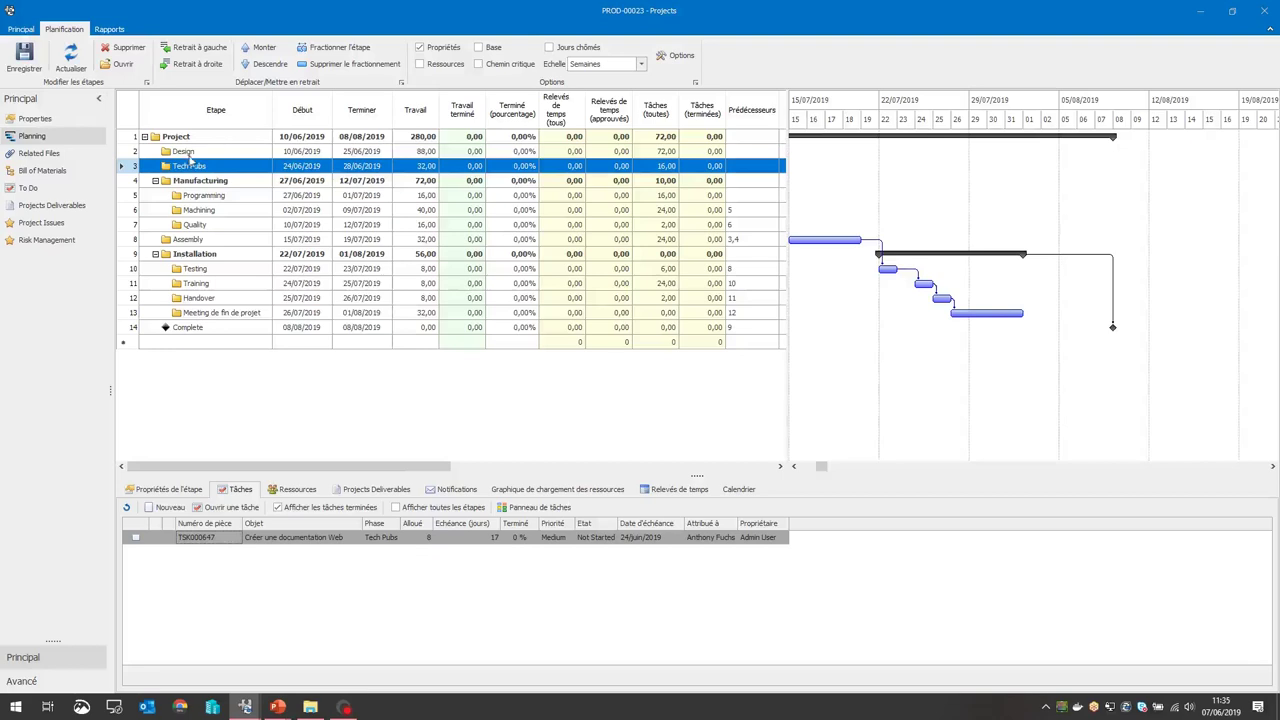
left_click(190, 153)
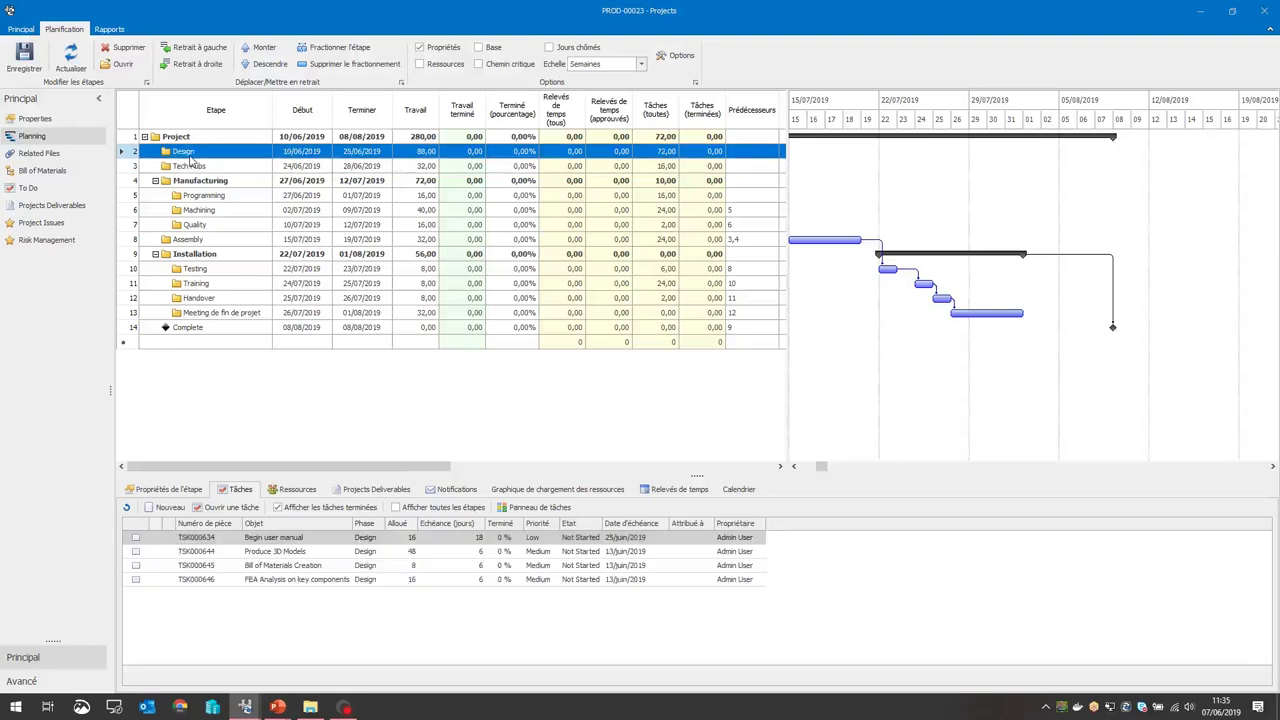
double_click(283, 553)
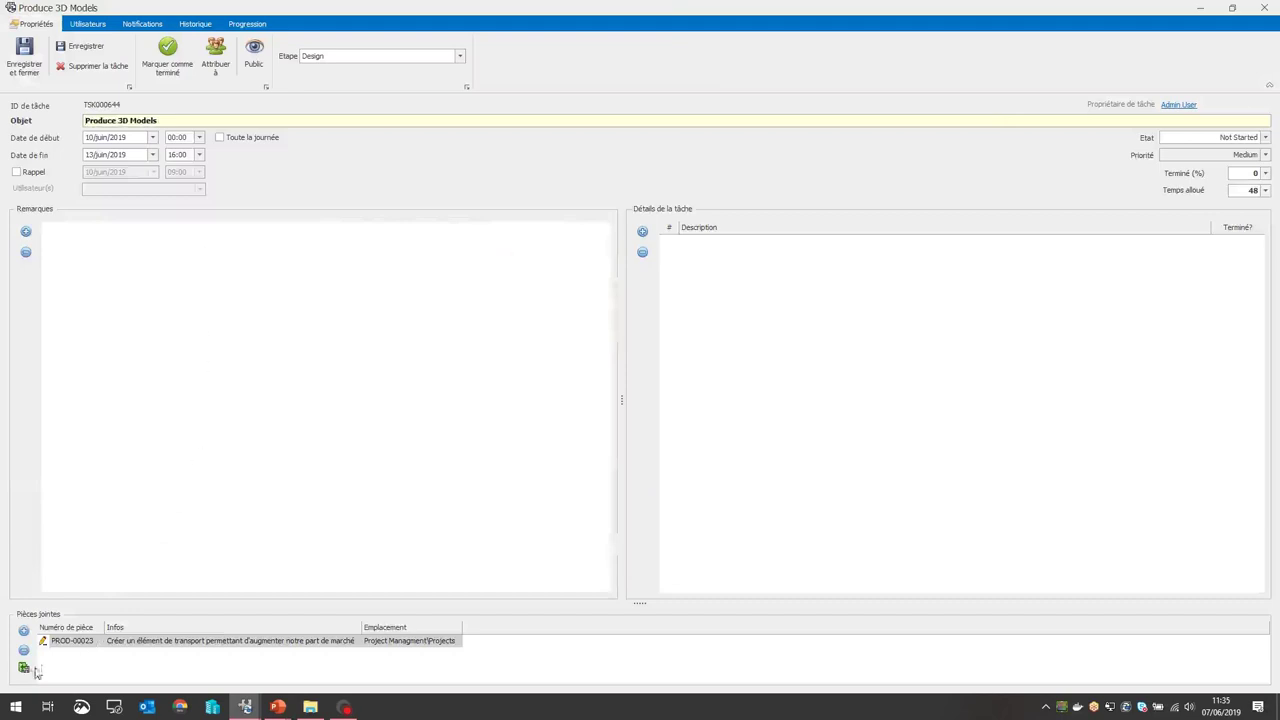
Pick the WELDMENT, BRAKE BRACKET assembly from ManageVault for the task, then save and close it
left_click(24, 632)
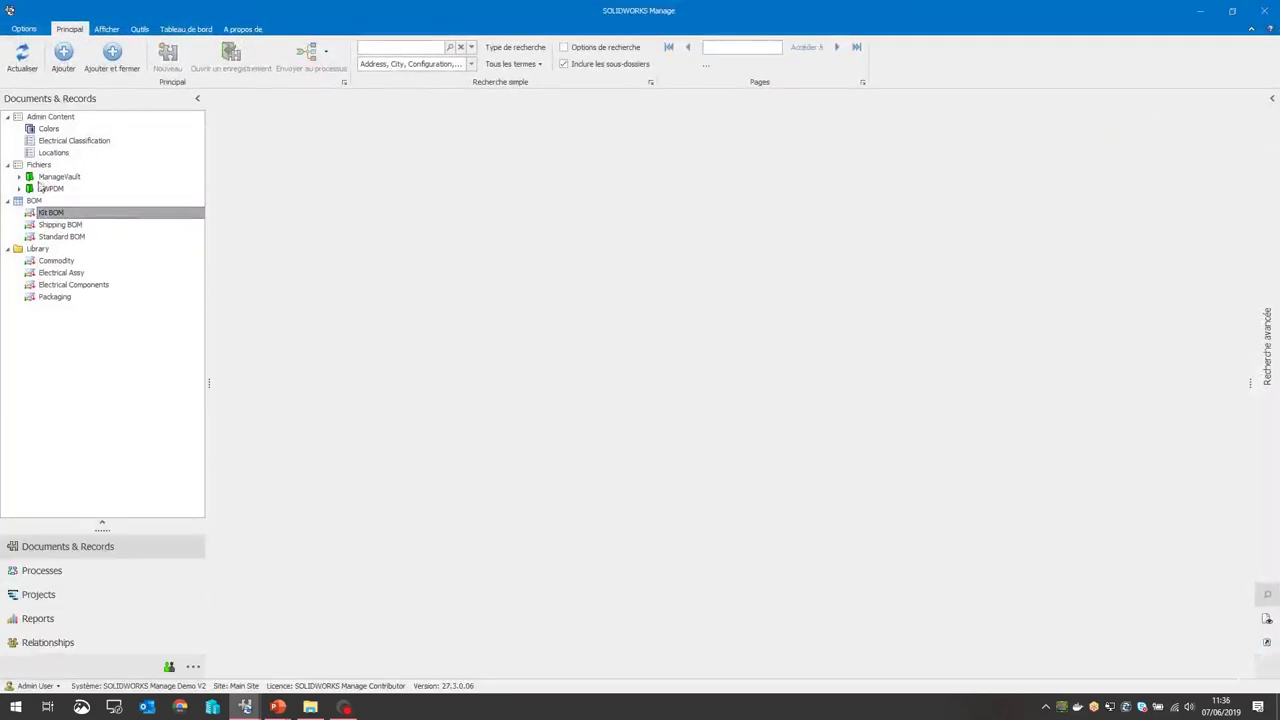
left_click(40, 177)
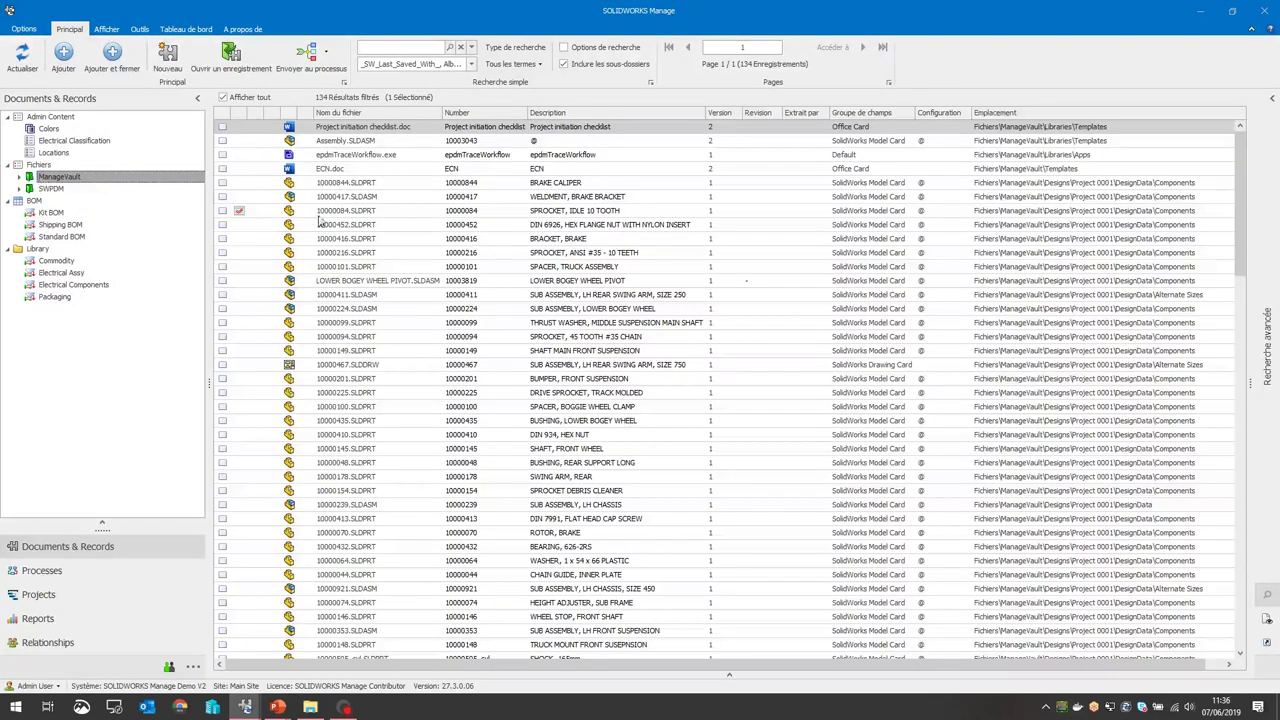
left_click(378, 196)
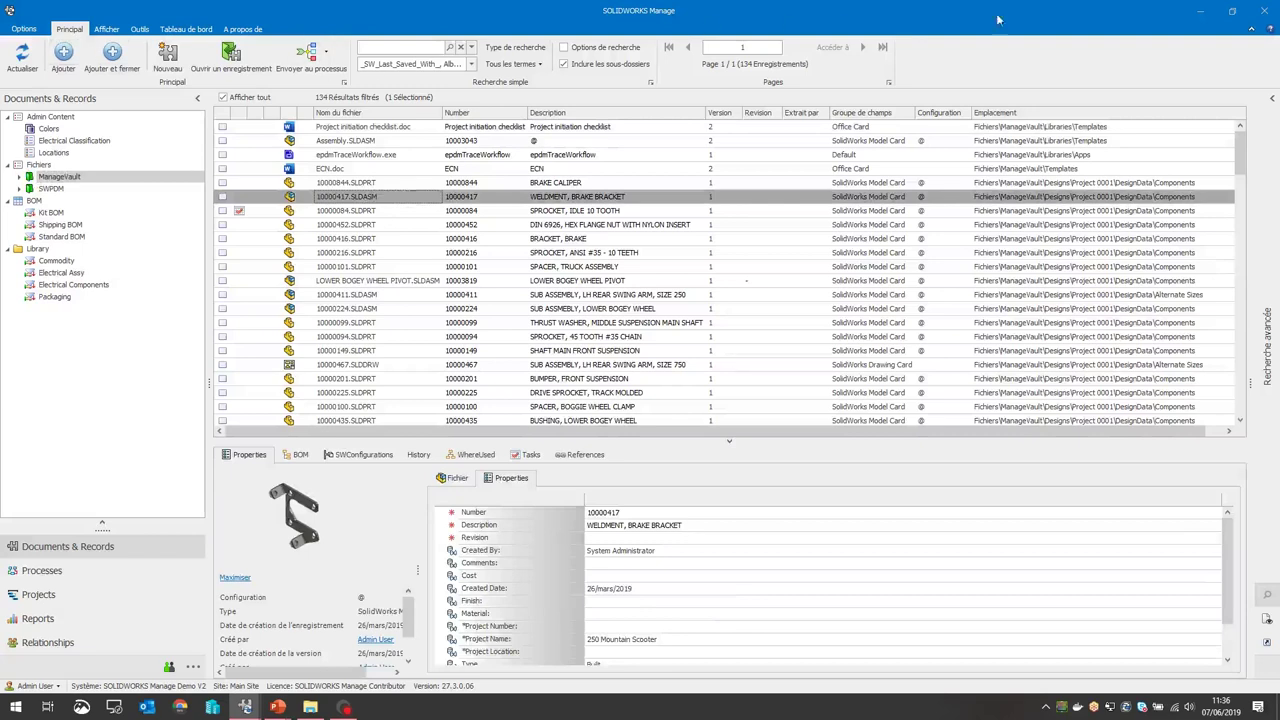
left_click(1272, 9)
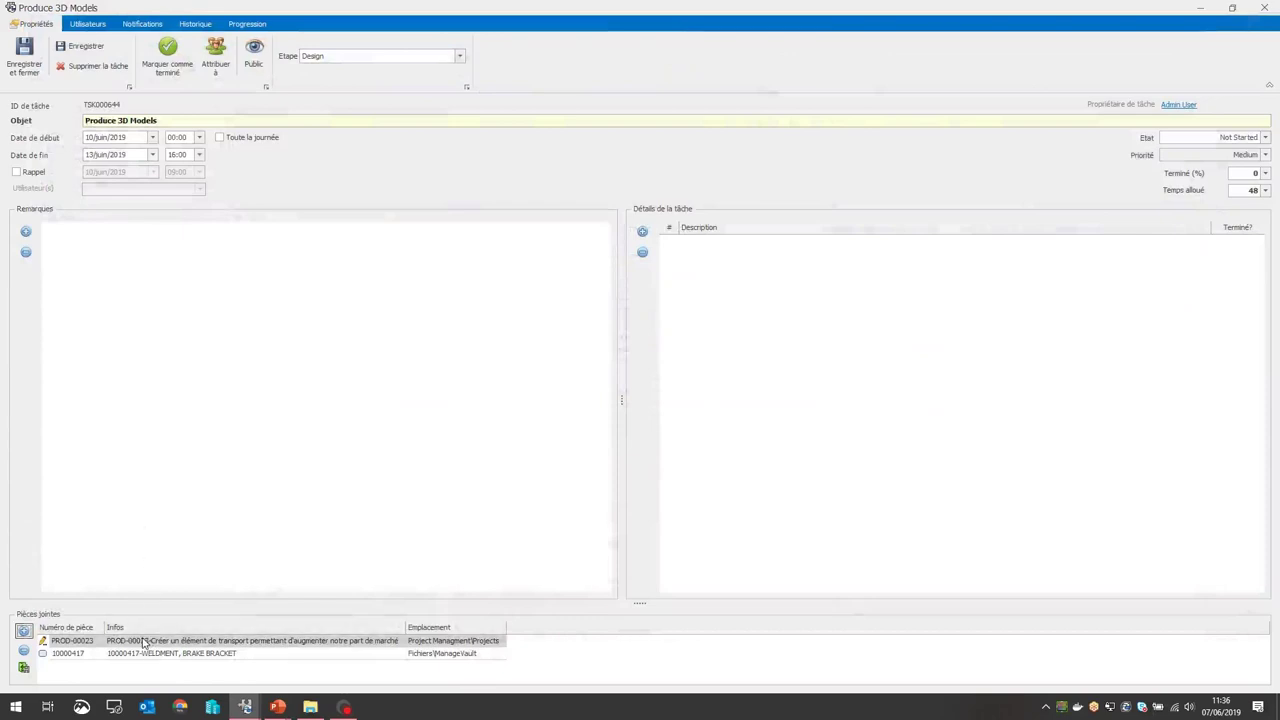
left_click(24, 55)
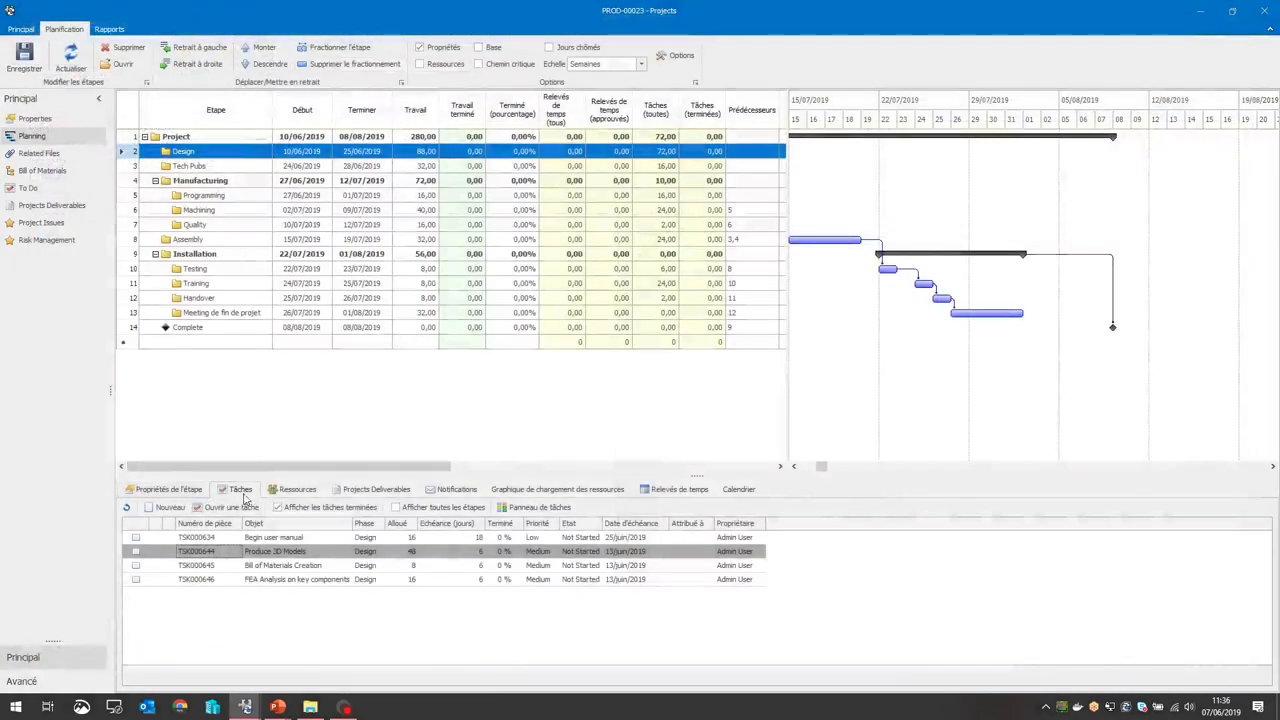
Review PROD-00023's deliverables and calendar, then close the project window
left_click(376, 489)
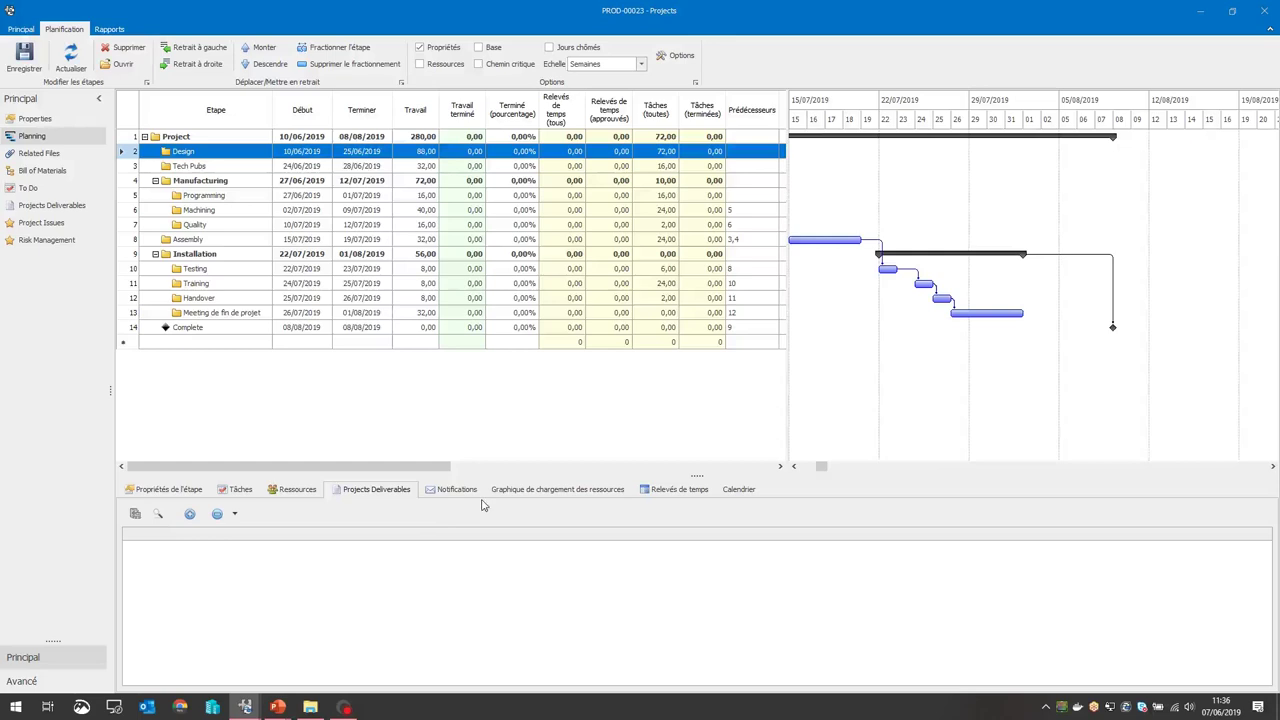
left_click(678, 492)
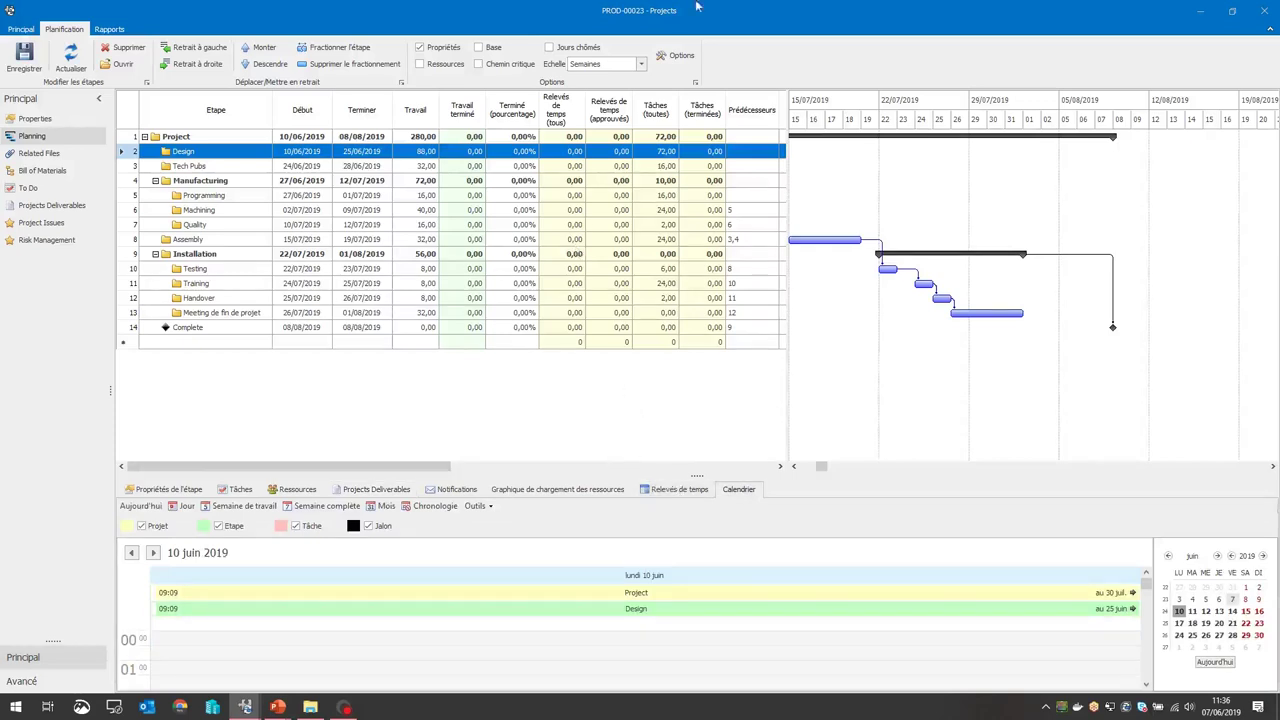
left_click(1270, 12)
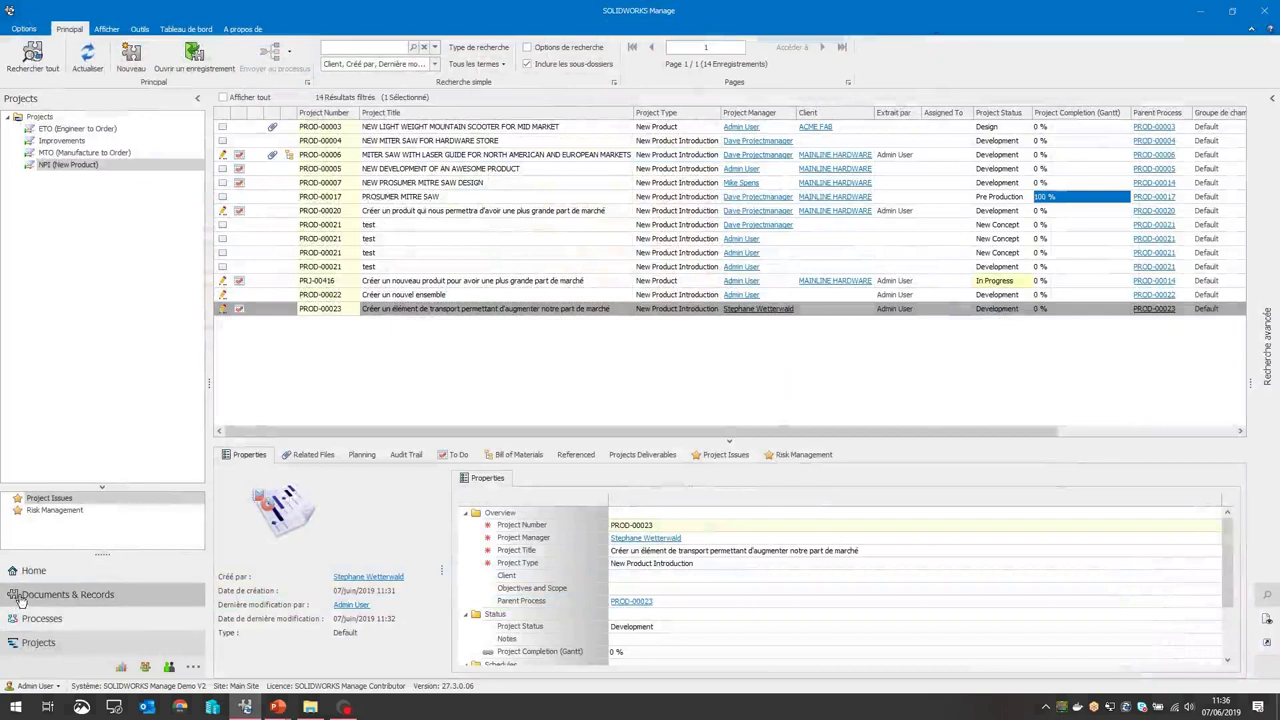
Open the SHP-00001 record from Documents & Records Shipping BOM list
left_click(64, 600)
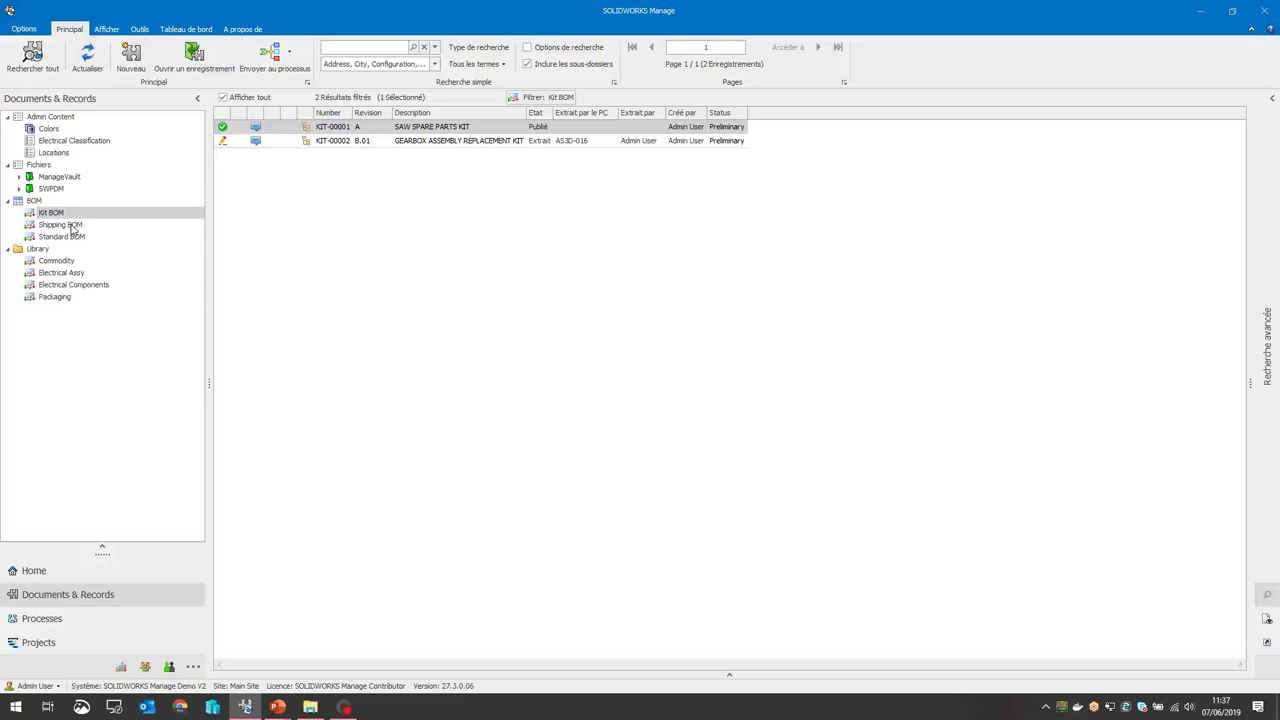
left_click(60, 225)
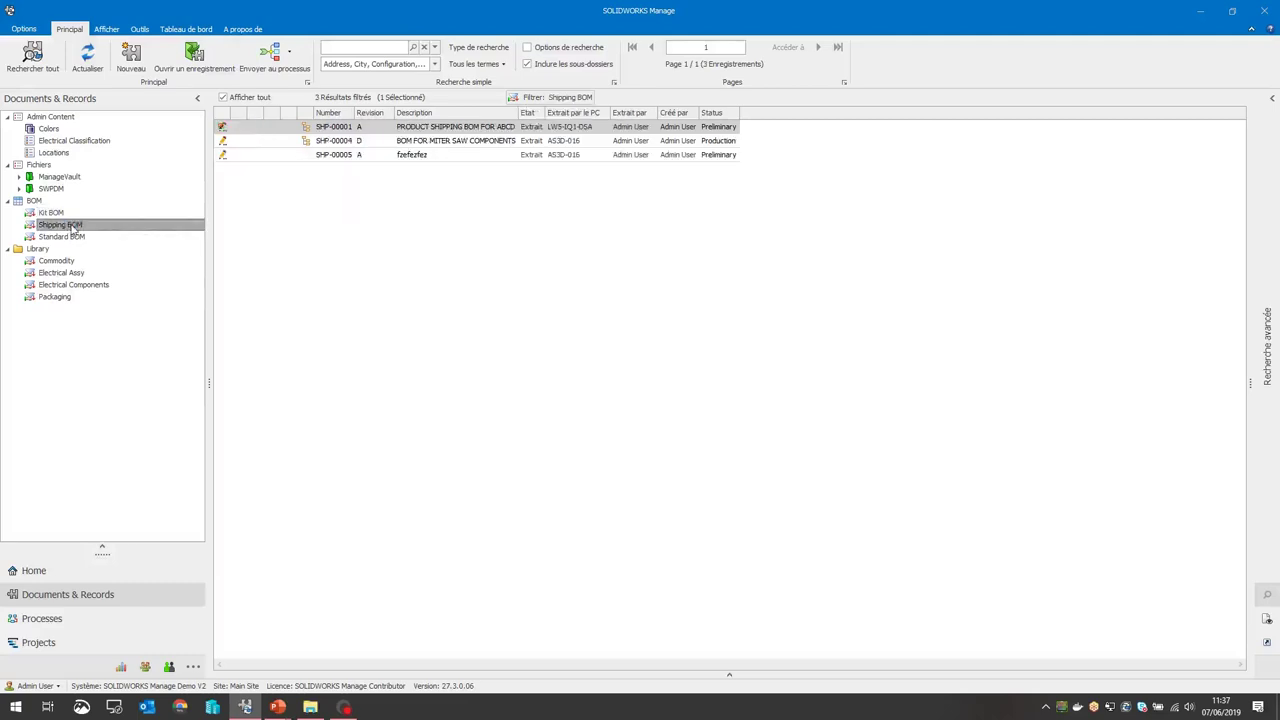
left_click(355, 131)
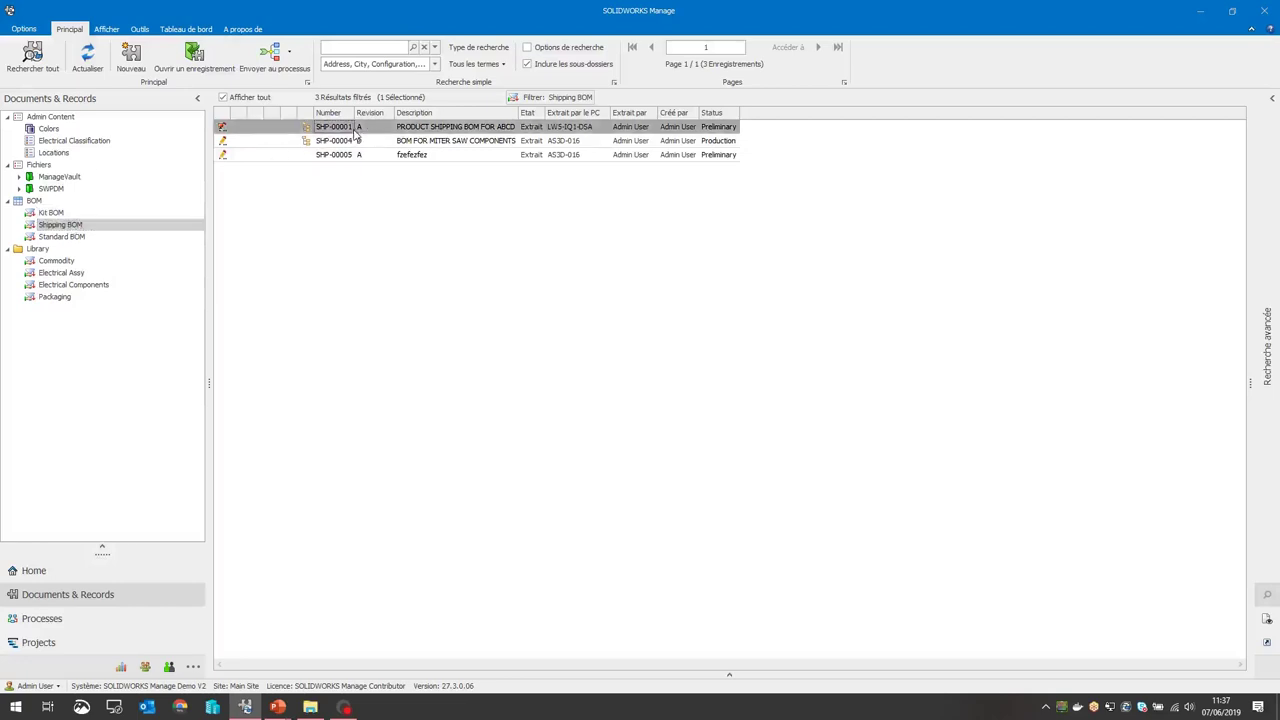
double_click(376, 128)
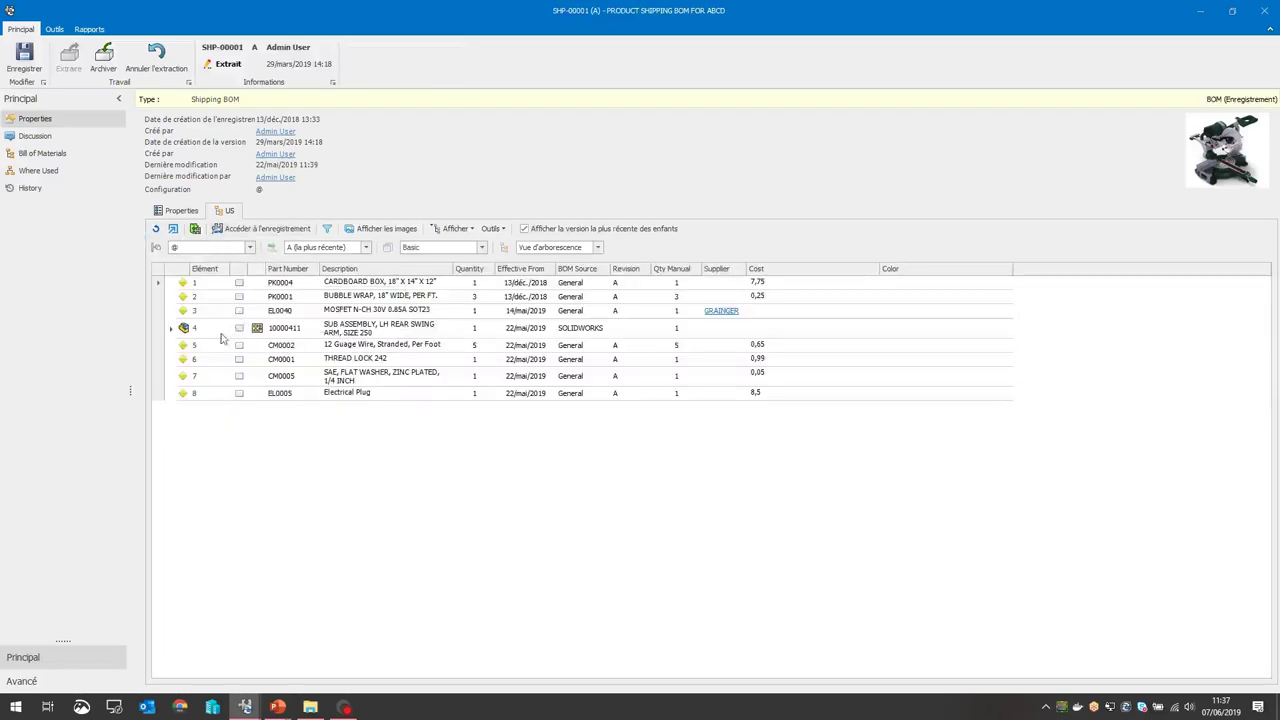
Expand the SUB ASSEMBLY with part images, inspect the packaging lines, then close the record
left_click(173, 330)
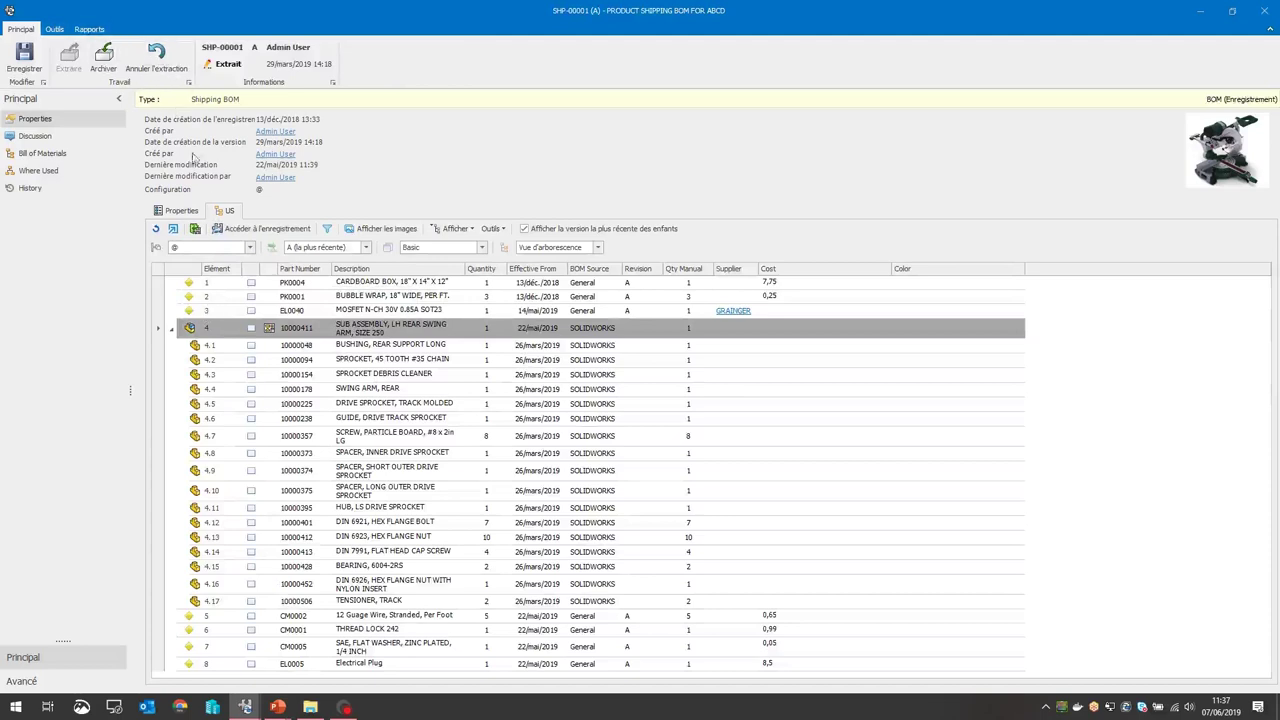
left_click(384, 230)
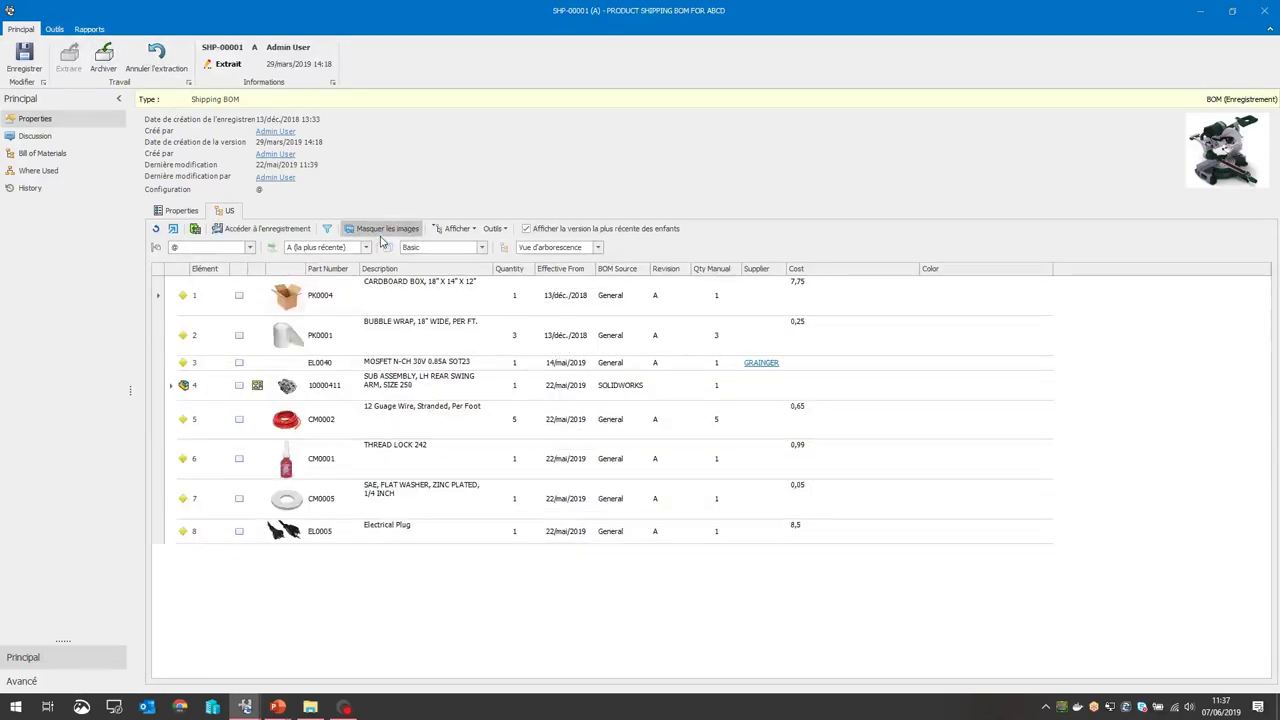
left_click(295, 296)
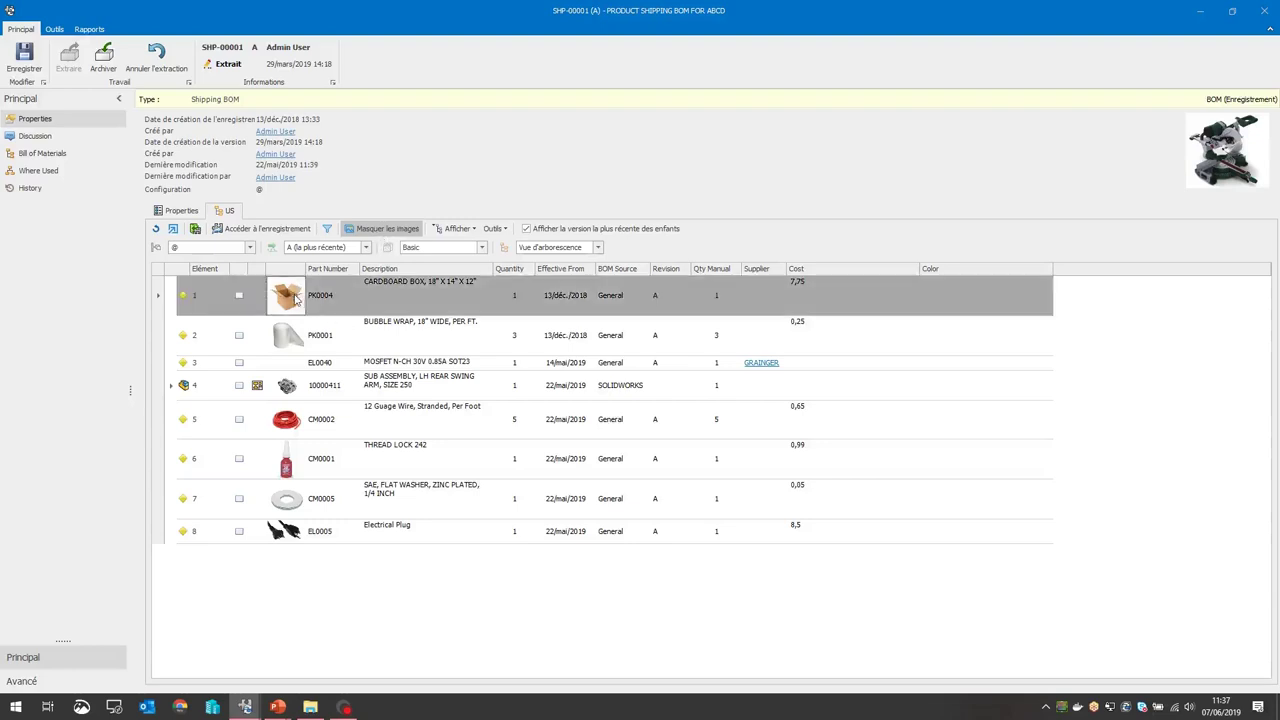
left_click(280, 332)
left_click_drag(297, 297, 313, 478)
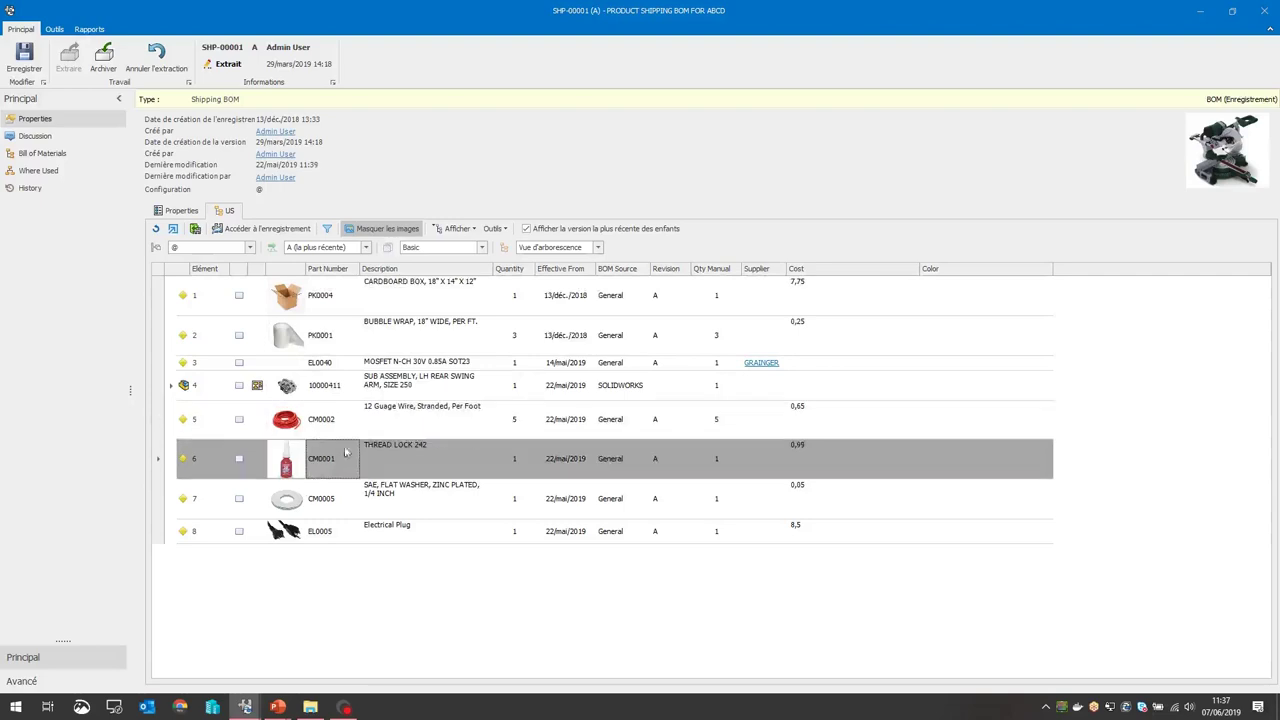
left_click(1263, 10)
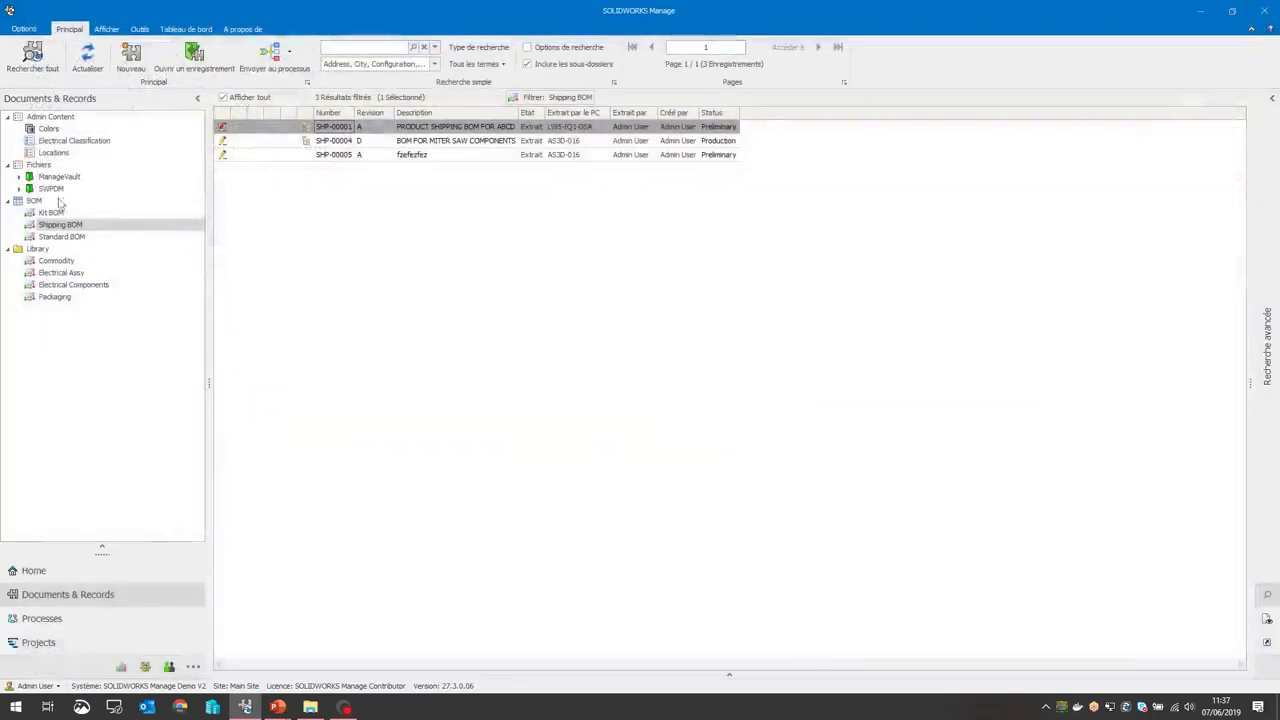
Preview the Shipping Report for SHP-00001, then close the preview and the report dialog
right_click(307, 130)
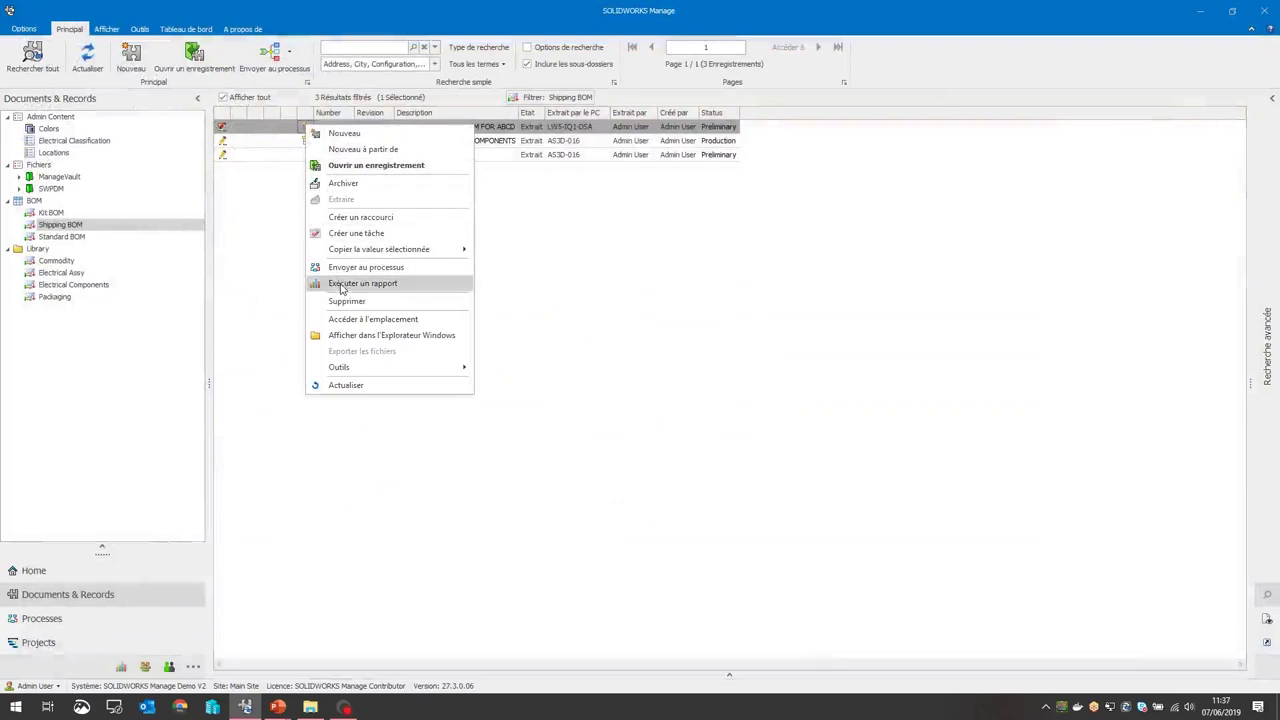
left_click(340, 286)
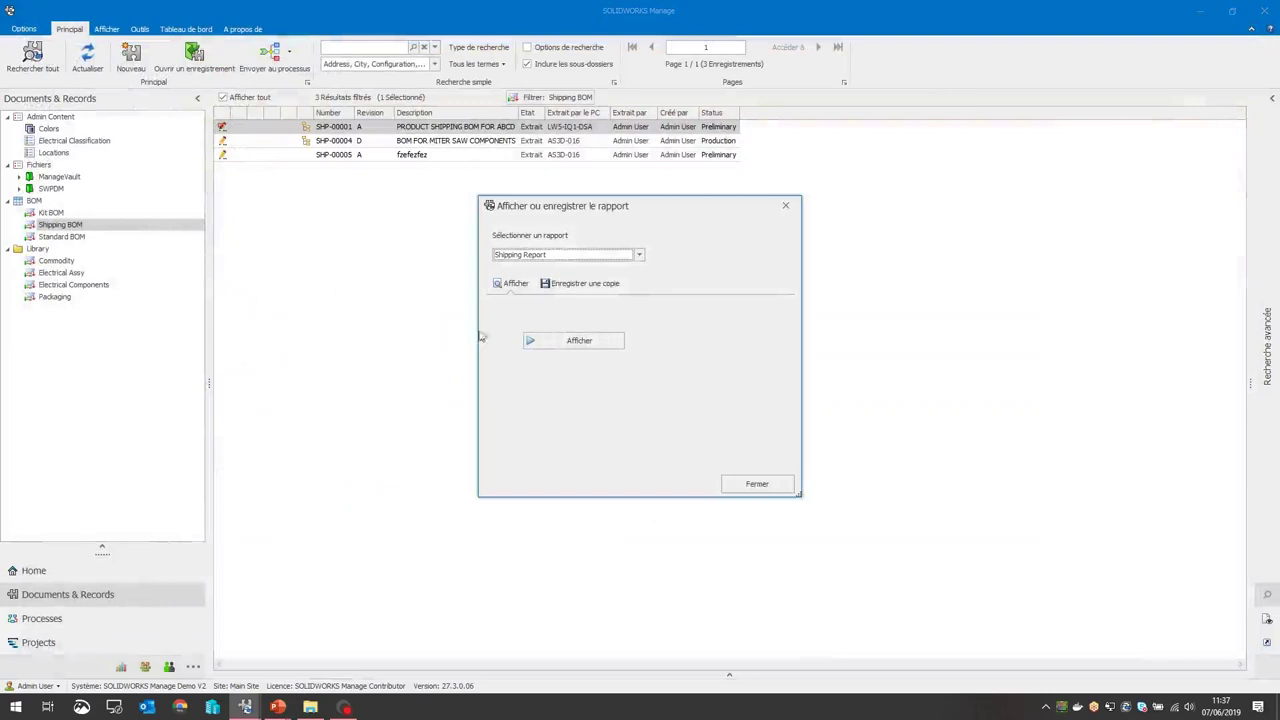
left_click(616, 340)
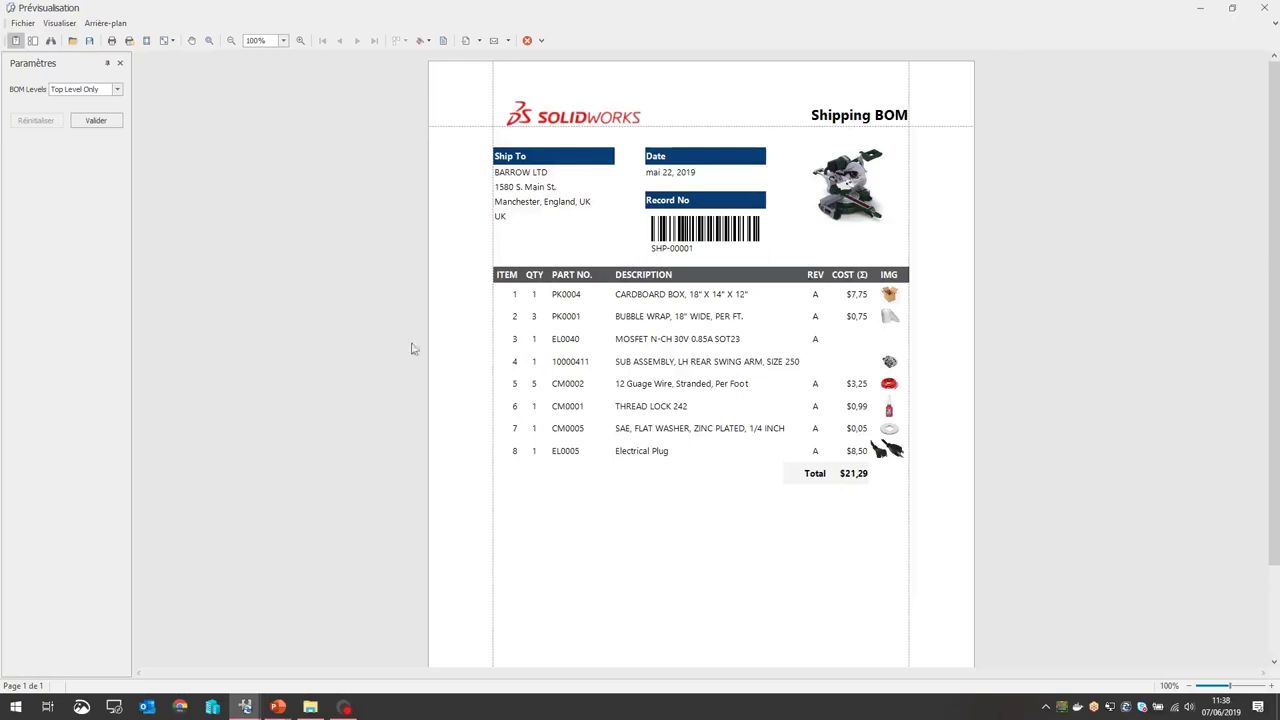
left_click(1264, 8)
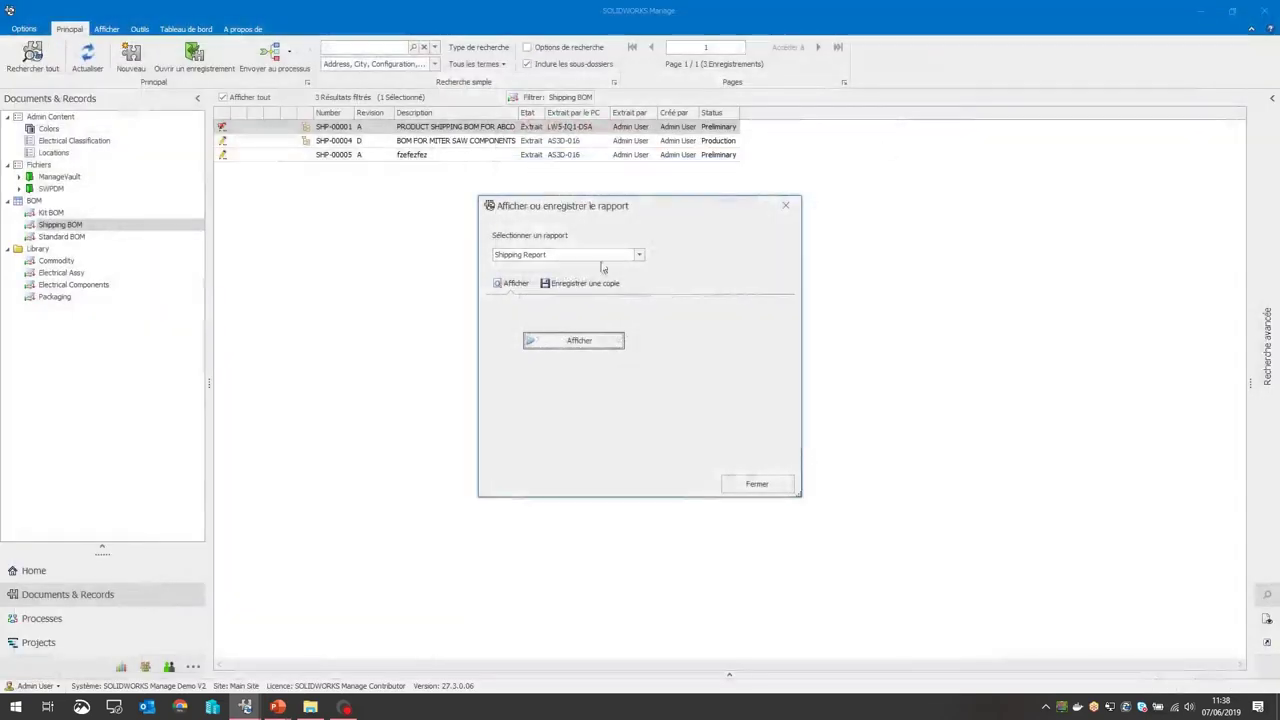
left_click(766, 488)
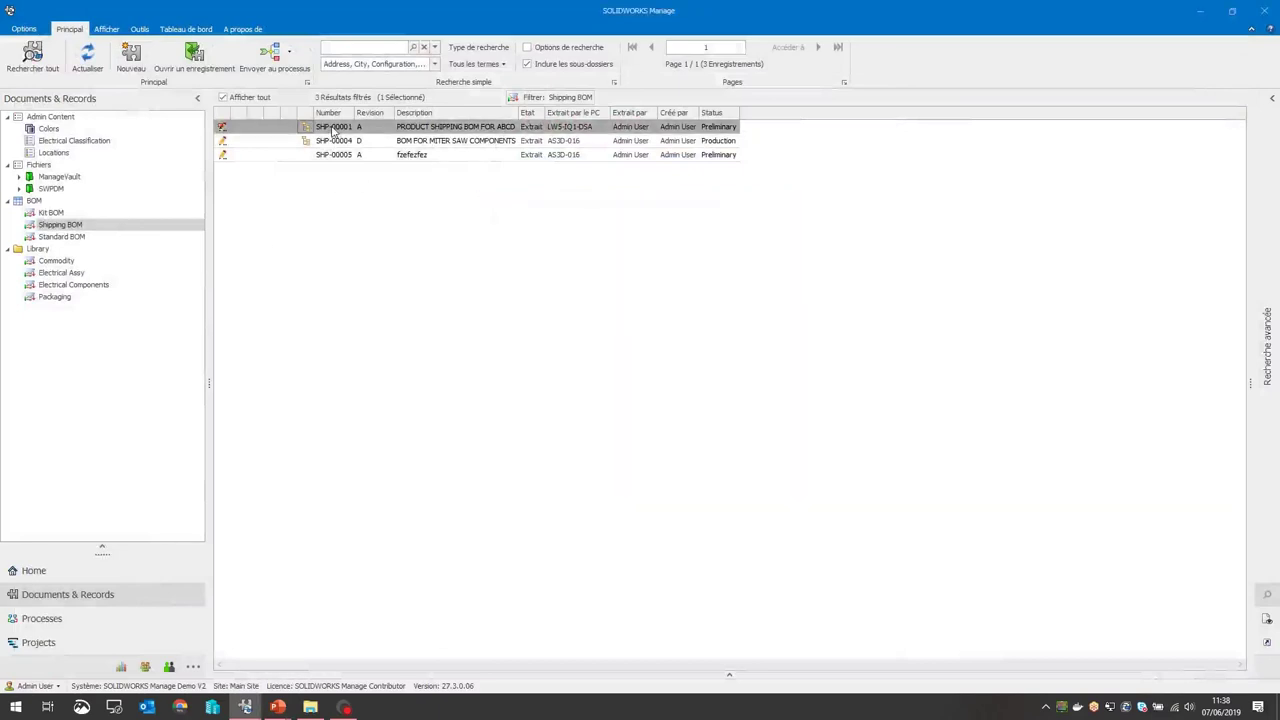
Go to the projects list and select the PROSUMER MITRE SAW project, PROD-00017
left_click(38, 642)
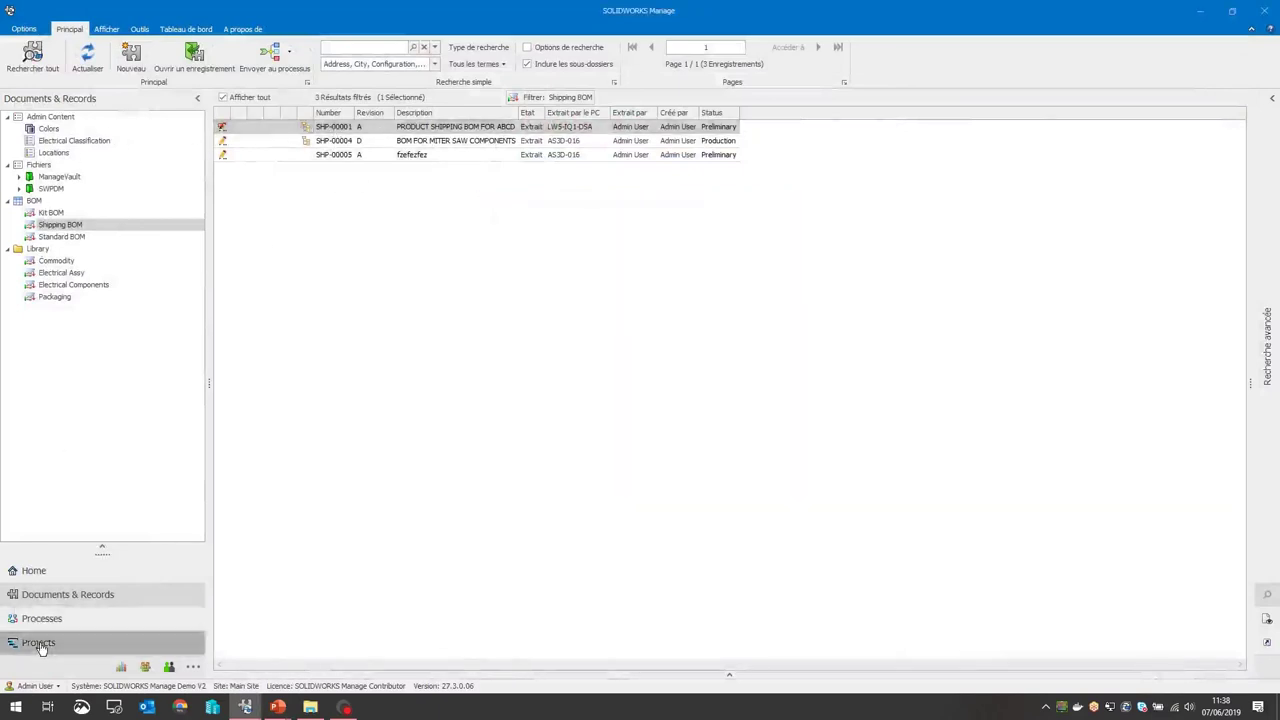
left_click(398, 310)
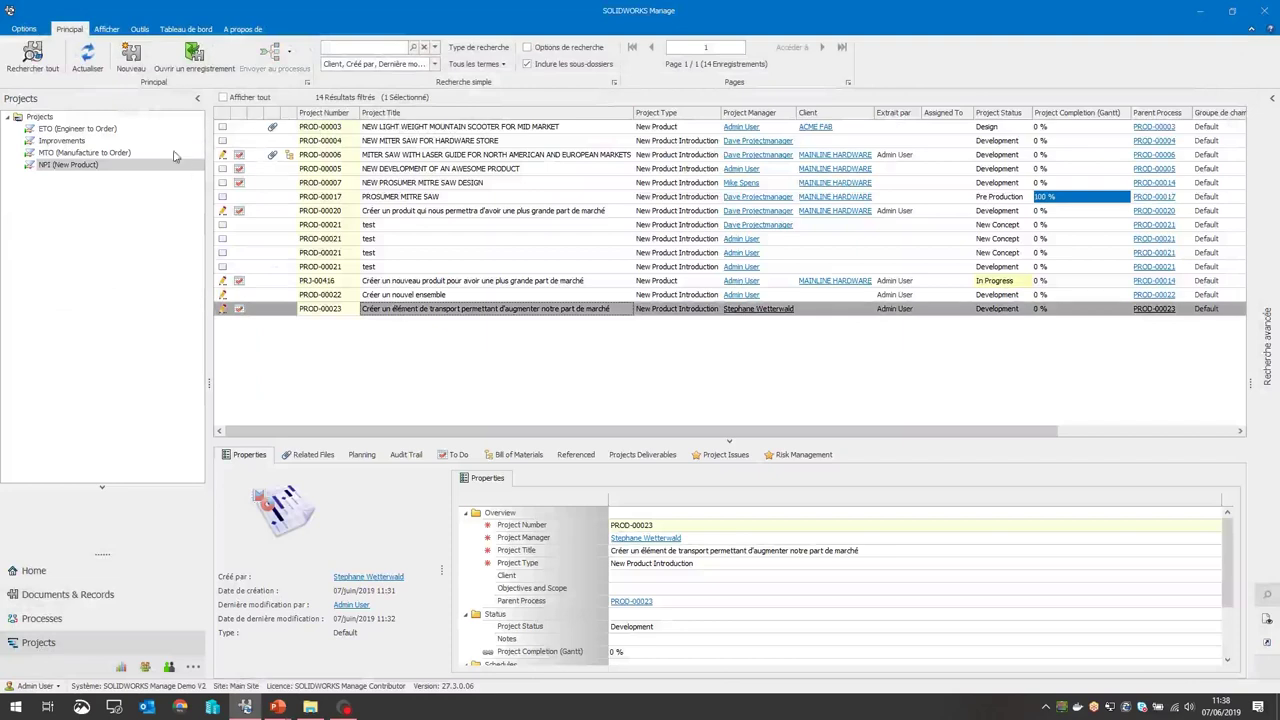
right_click(356, 311)
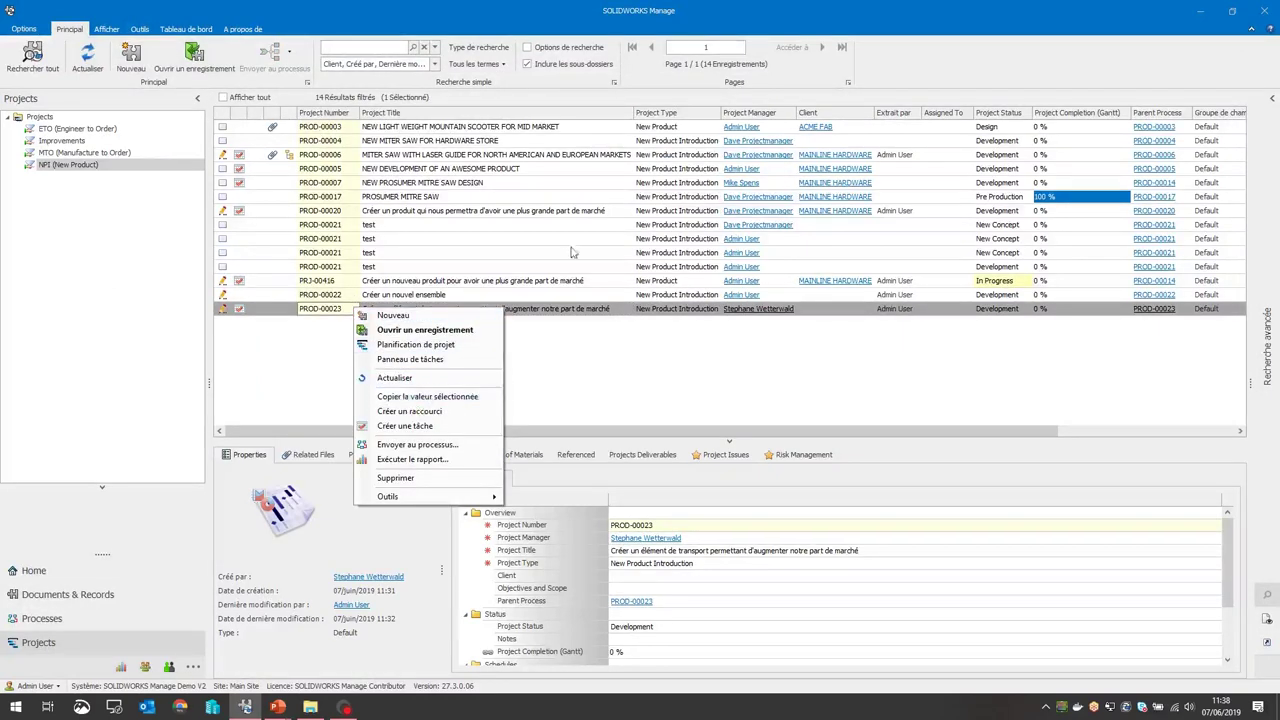
left_click(530, 211)
left_click(438, 197)
right_click(438, 197)
Preview the New Project Details report for PROD-00017 and scroll through its pages
left_click(497, 348)
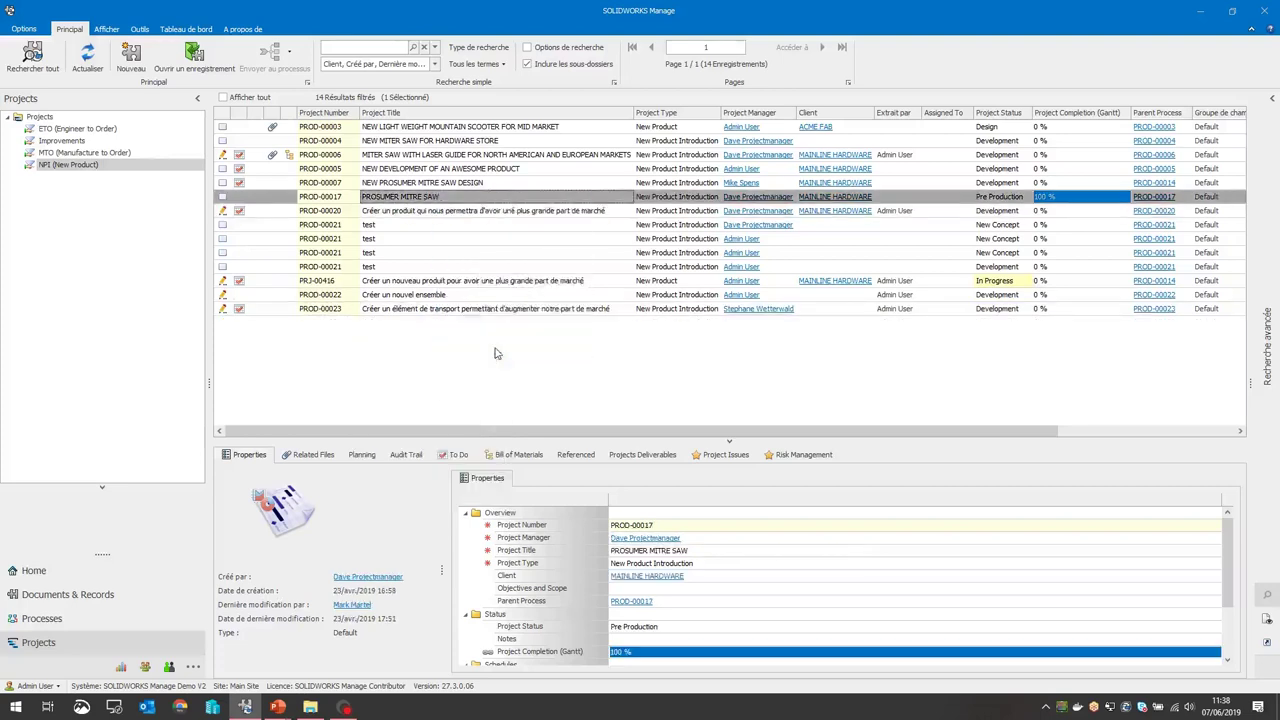
left_click(587, 338)
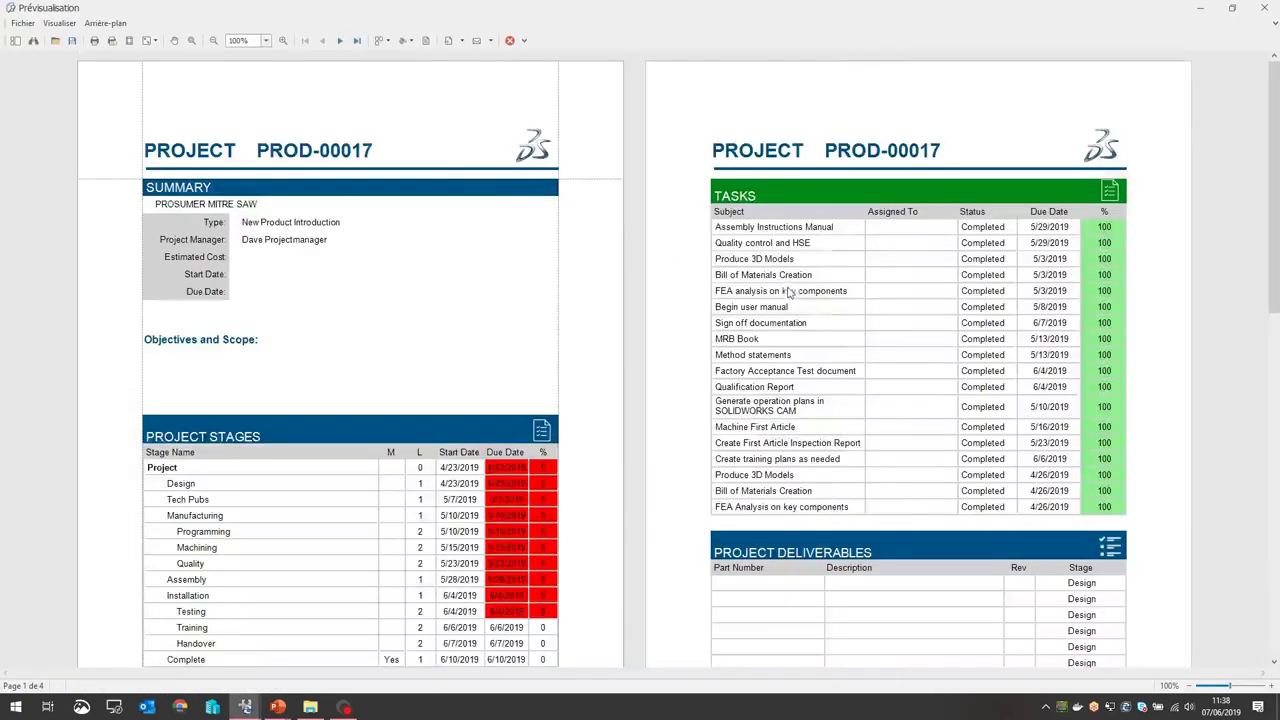
scroll(760, 316, "down", 3)
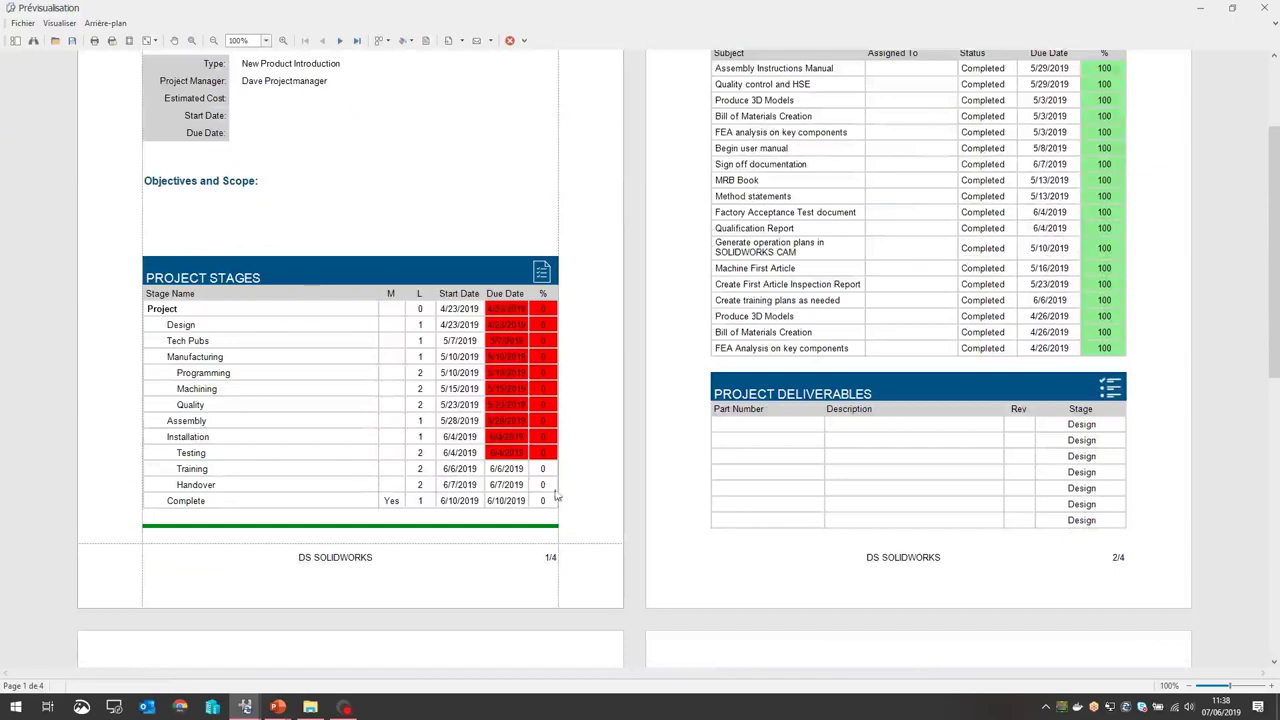
scroll(632, 370, "up", 2)
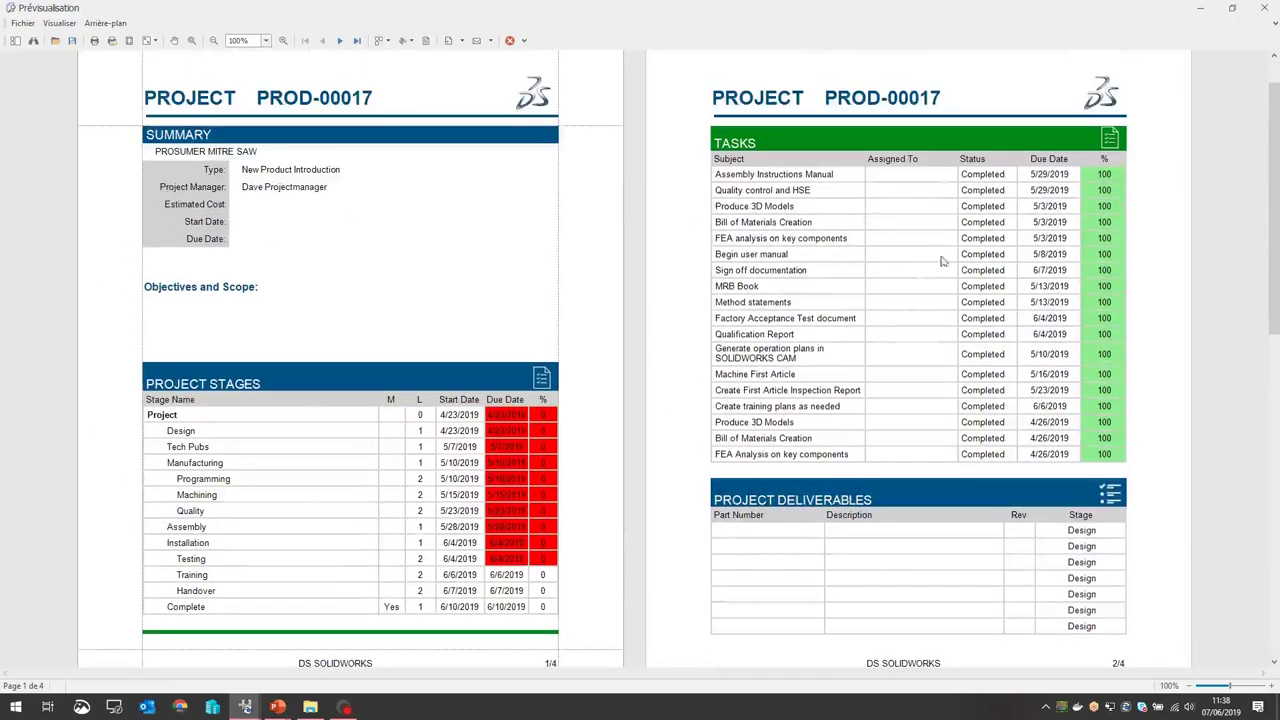
scroll(900, 305, "down", 5)
scroll(955, 340, "down", 2)
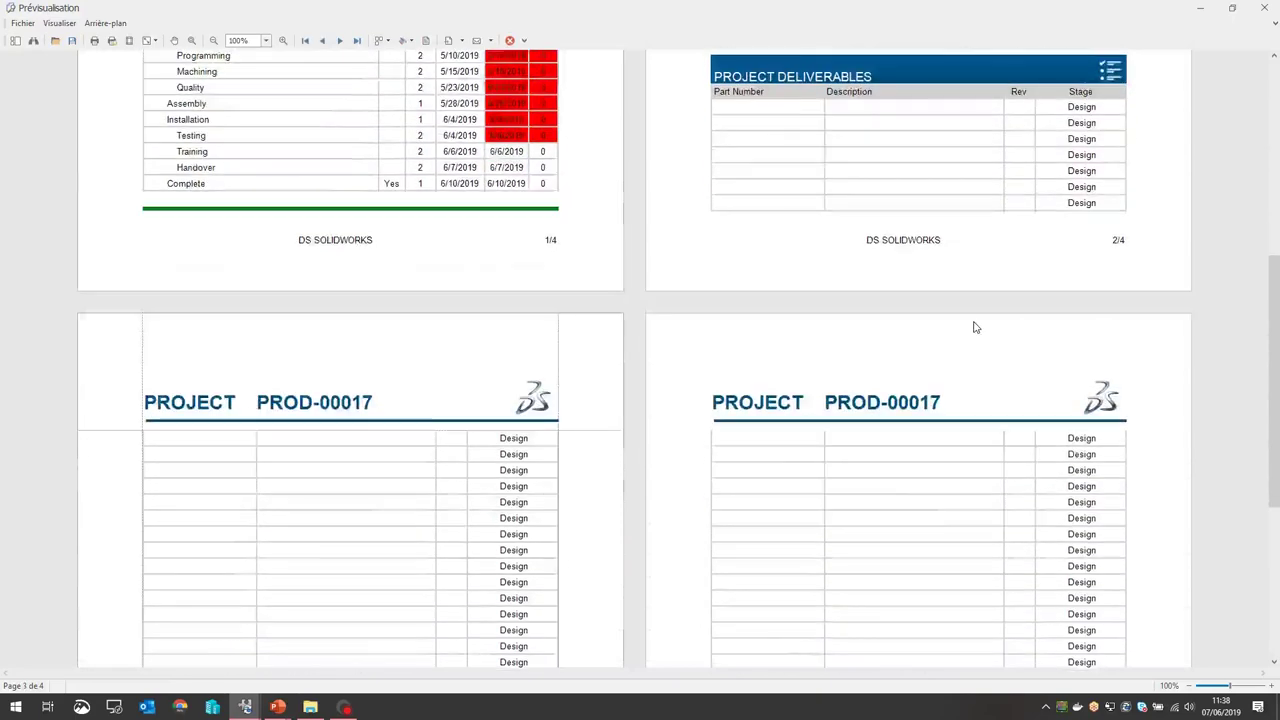
scroll(935, 400, "down", 5)
scroll(503, 253, "down", 2)
scroll(520, 220, "up", 10)
scroll(540, 180, "up", 8)
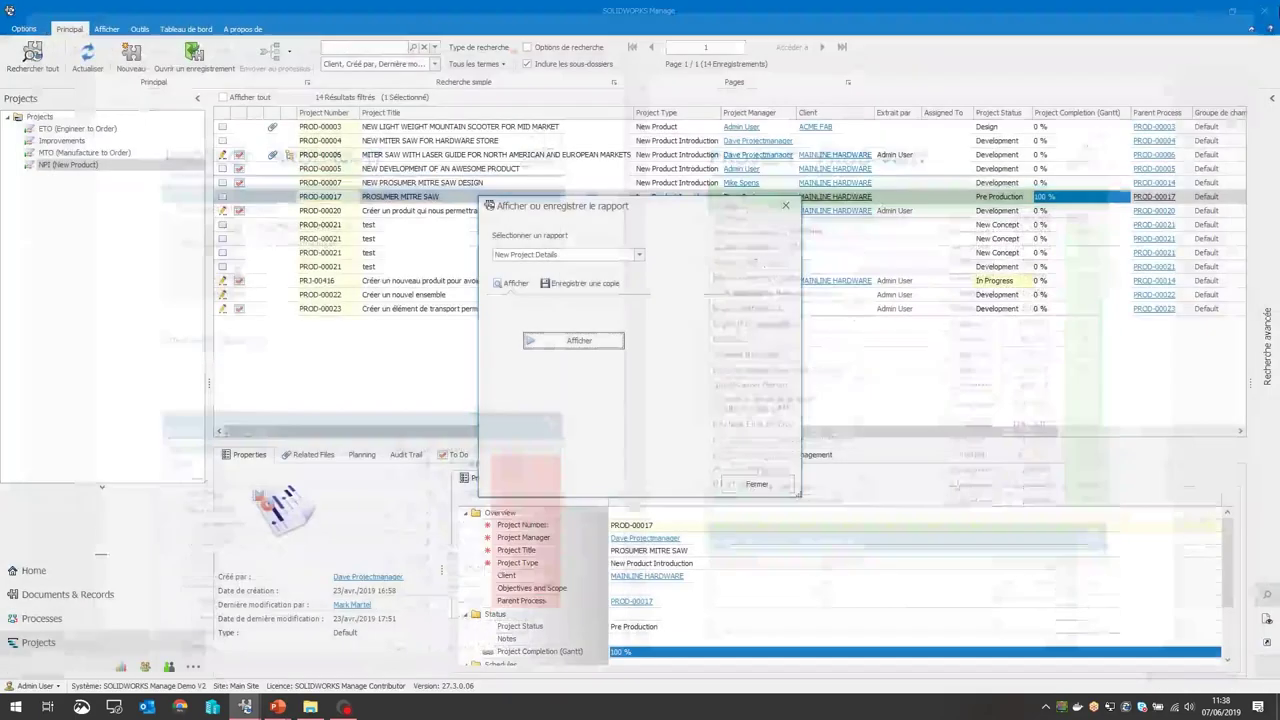
Close the PROD-00017 report preview and the report dialog
left_click(1264, 8)
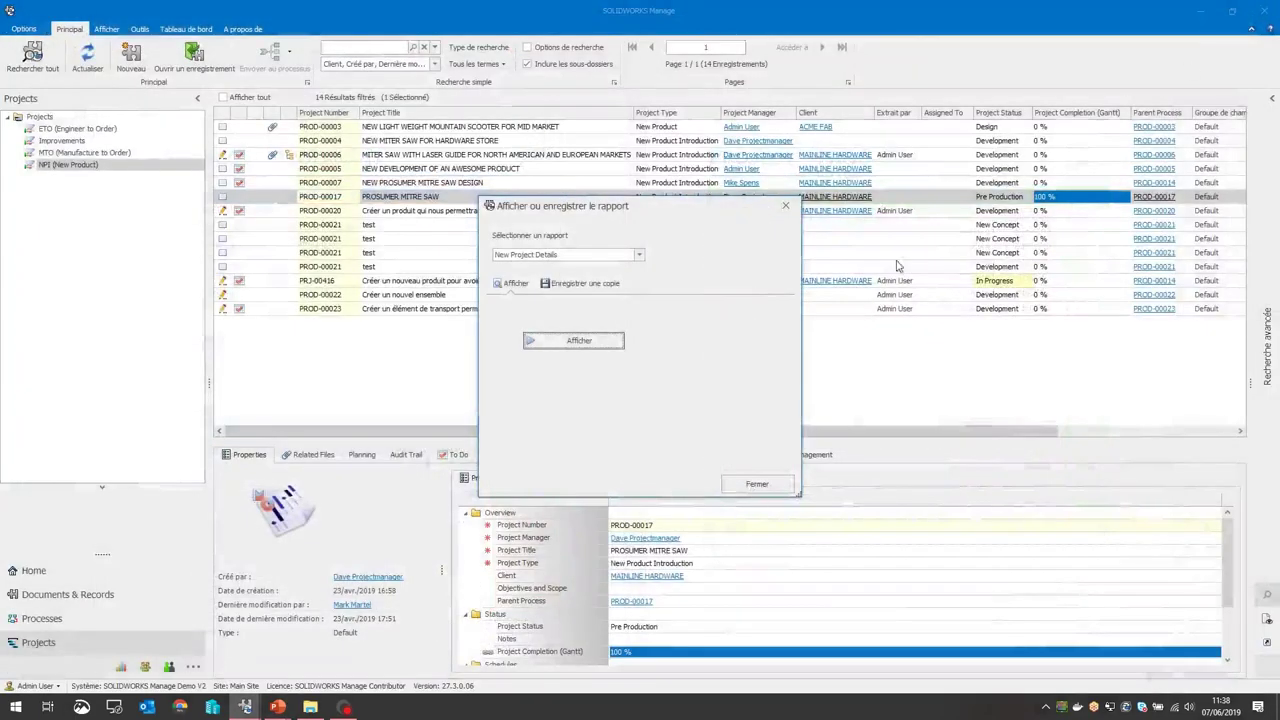
left_click(757, 483)
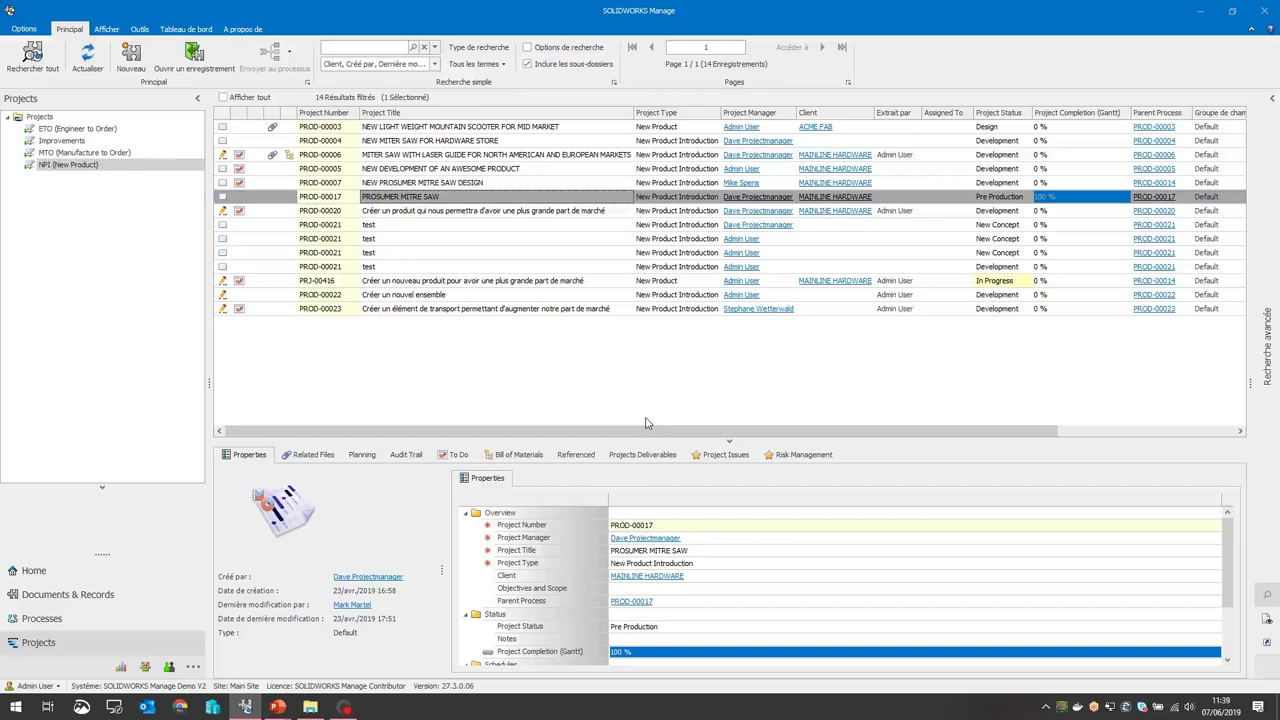
Bring the 'Diaporama PowerPoint' slideshow window back to the front
key("alt+Tab")
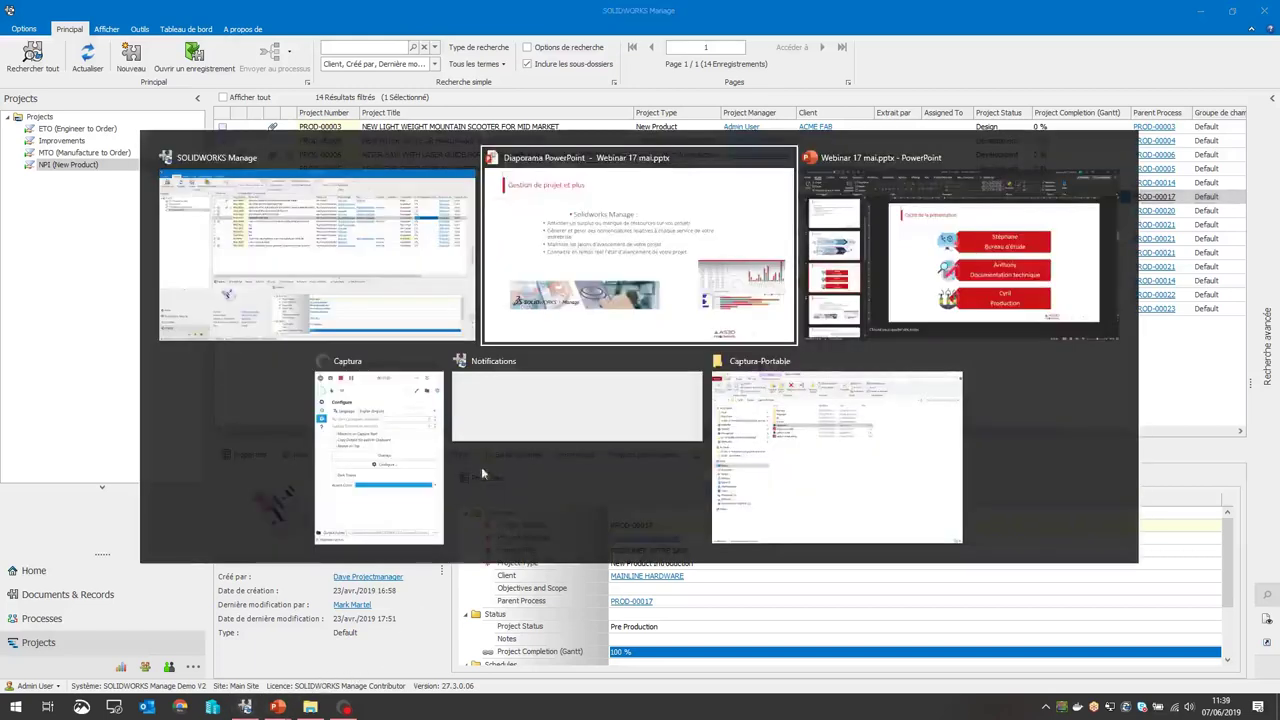
left_click(557, 235)
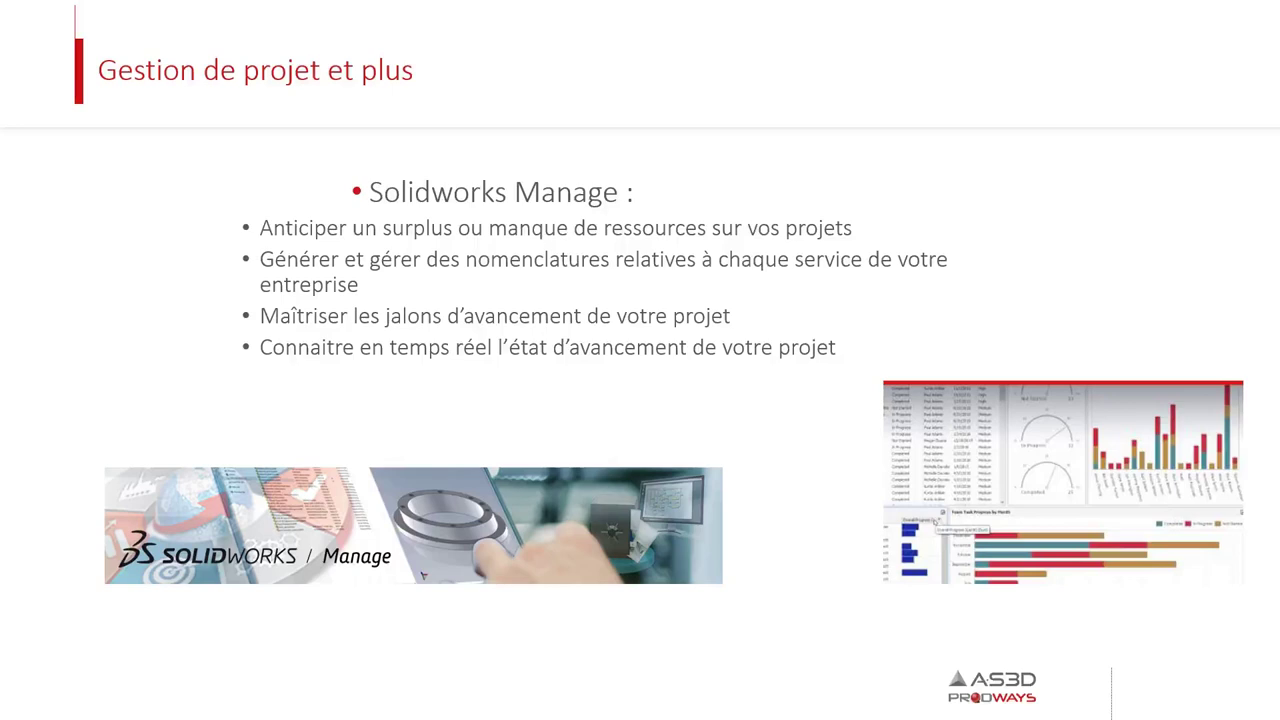
Advance the slideshow to slide 7, 'Capitaliser sur vos conceptions existantes'
key("Right")
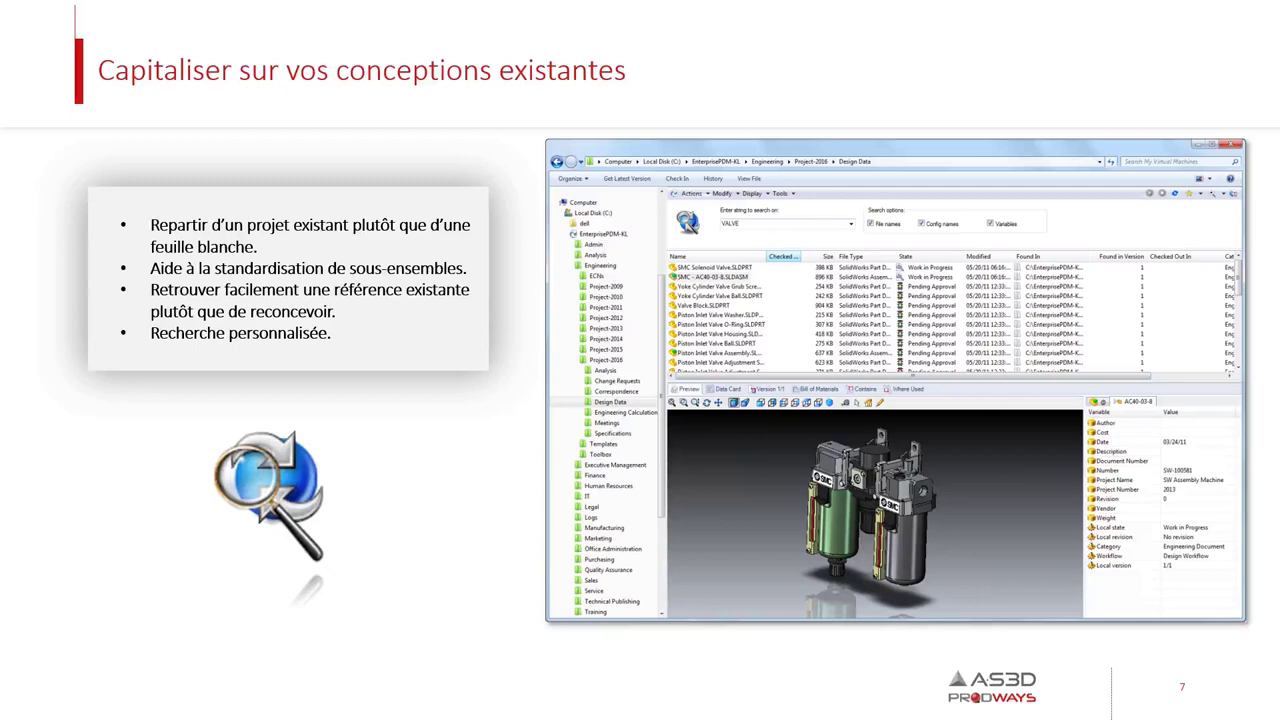
Open File Explorer and launch the SWPDM vault from Accès rapide
key("alt+Tab")
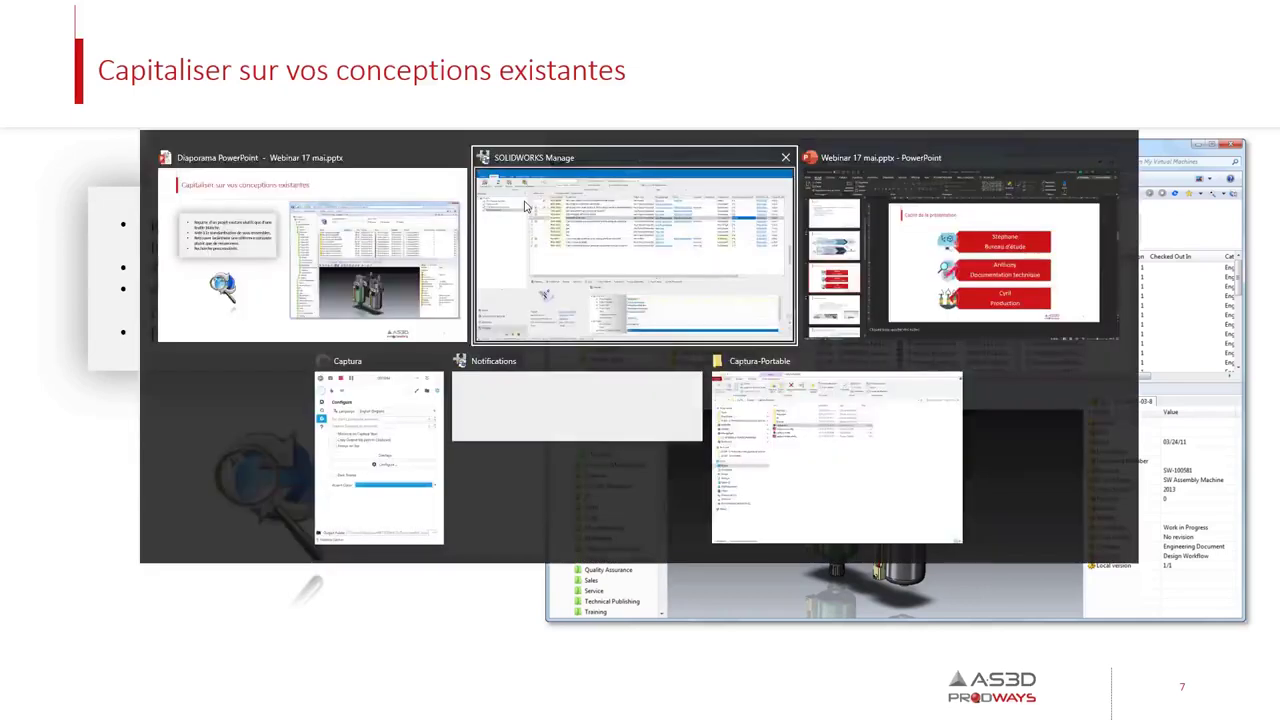
key("super+e")
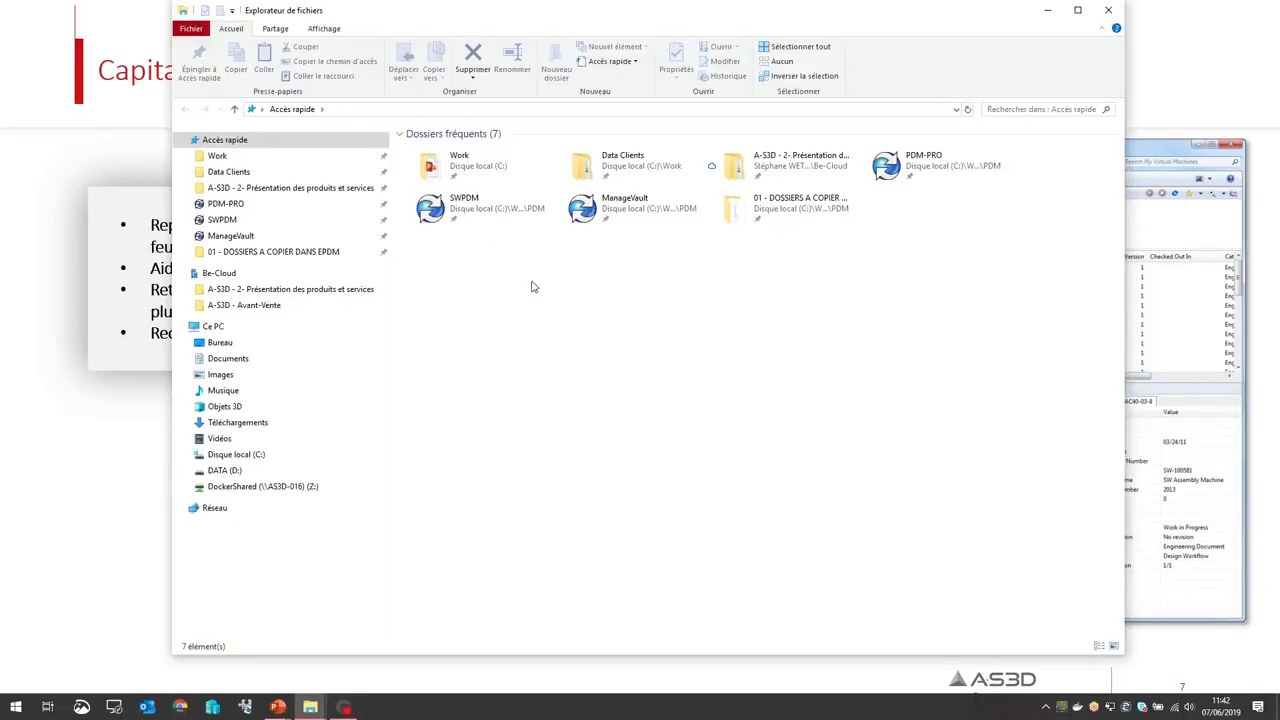
left_click(462, 210)
double_click(462, 210)
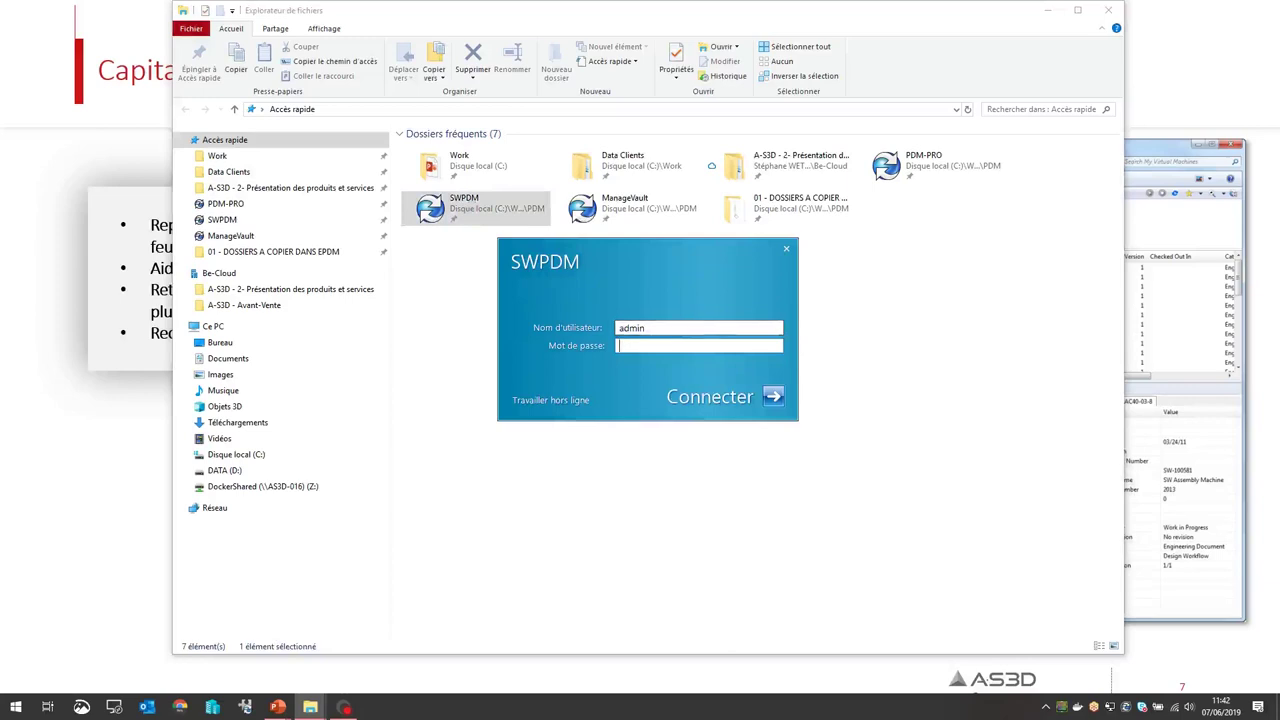
Replace the preset user name and enter the account password in the SWPDM login
key("shift+Tab")
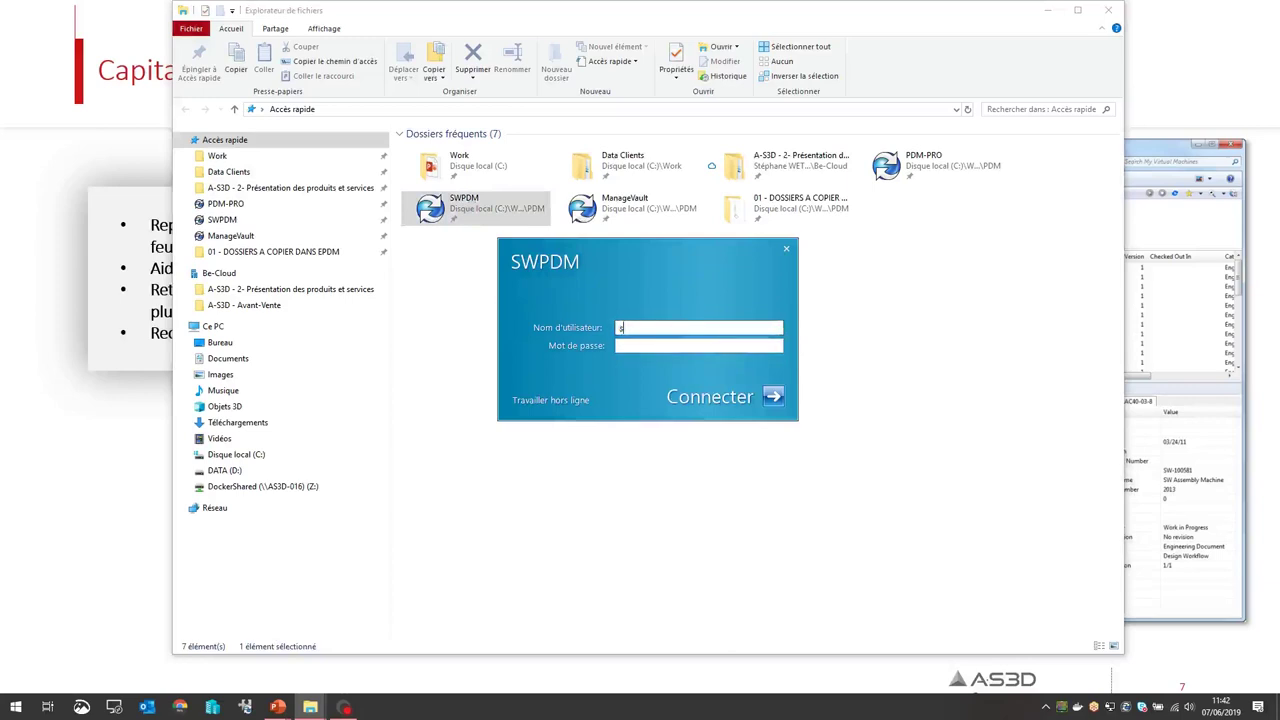
key("Tab")
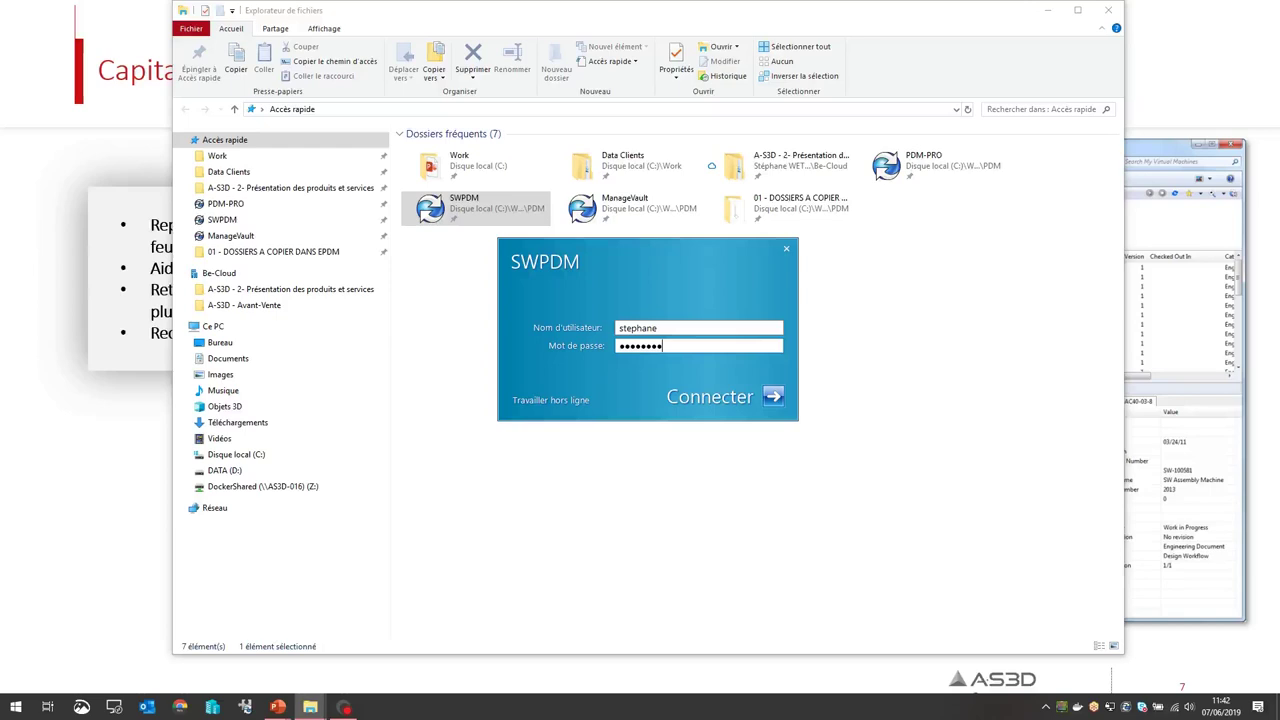
Connect to SWPDM, enlarge the file list, and bring up the vault search form
left_click(773, 397)
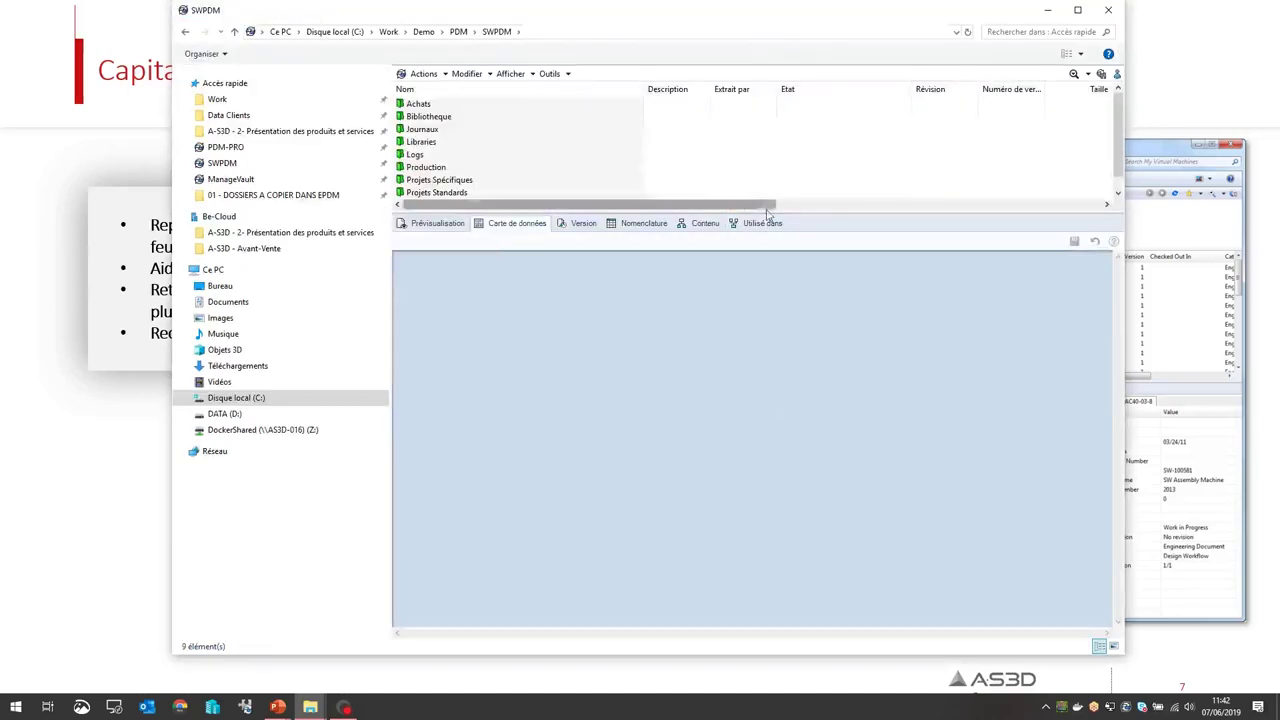
left_click_drag(776, 213, 842, 389)
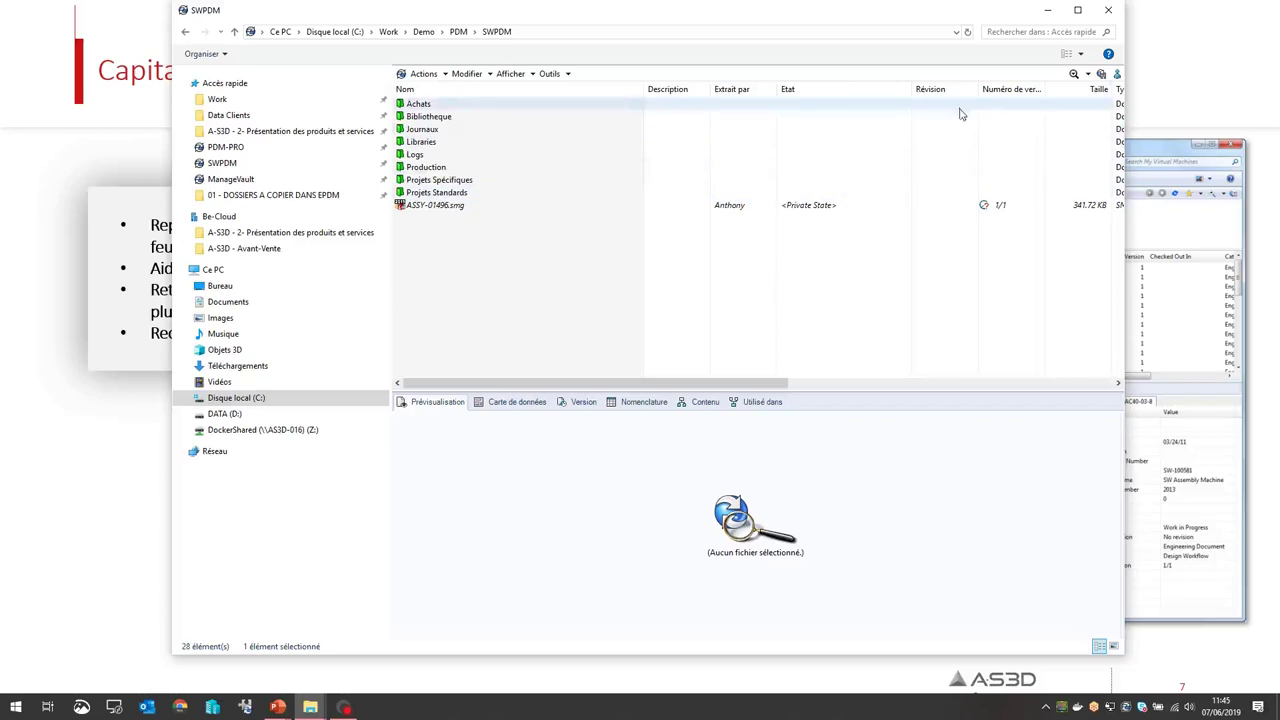
left_click(1077, 75)
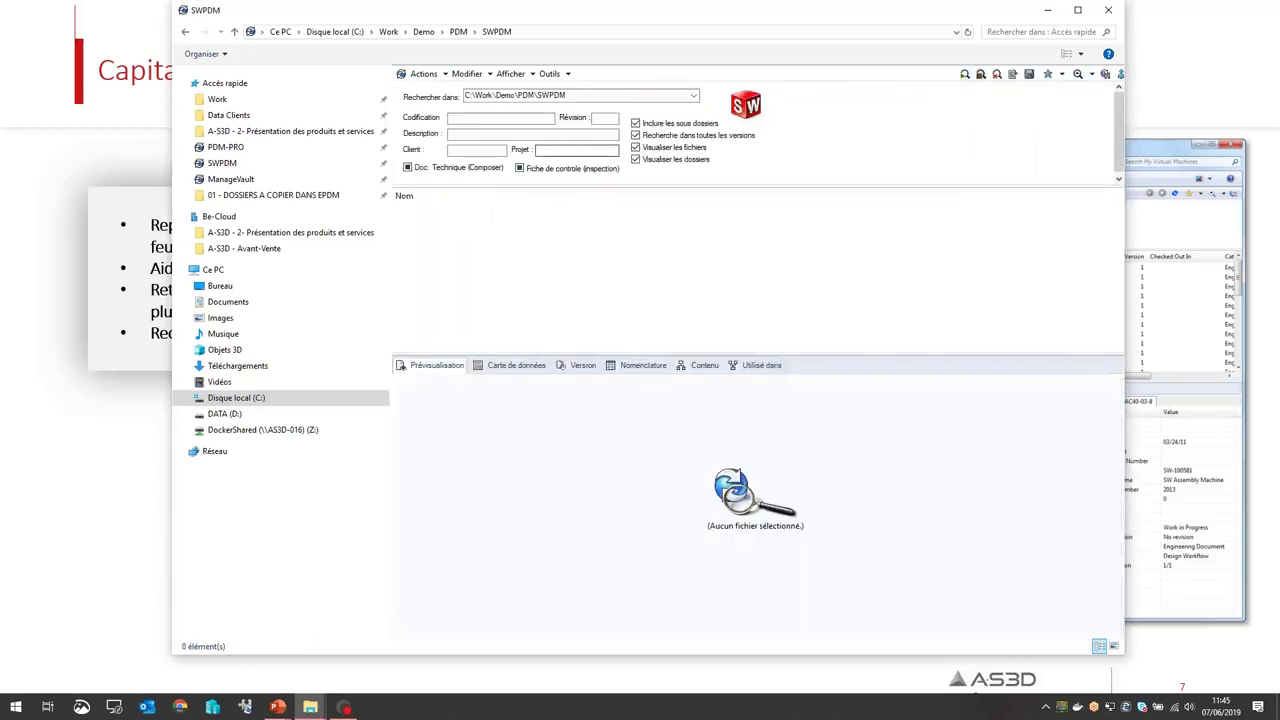
Search the vault for Projet 'transport' with Visualiser les dossiers unchecked
left_click(575, 149)
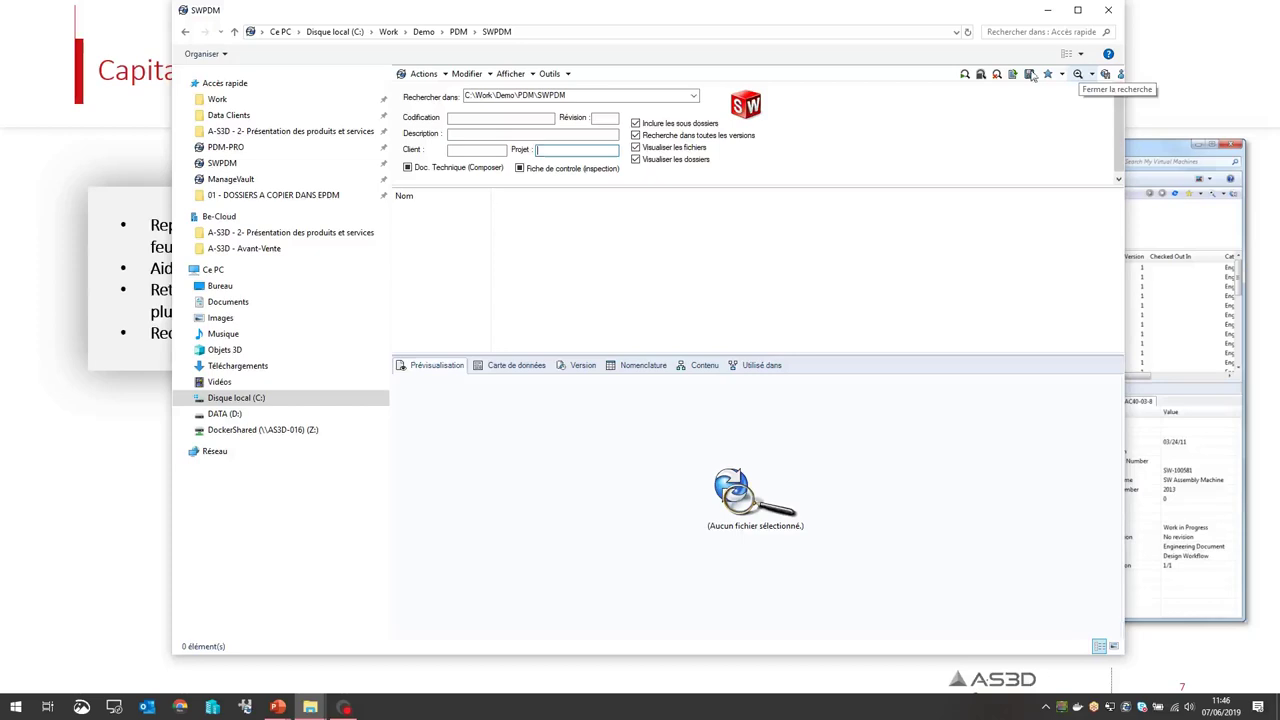
left_click(636, 159)
left_click(560, 150)
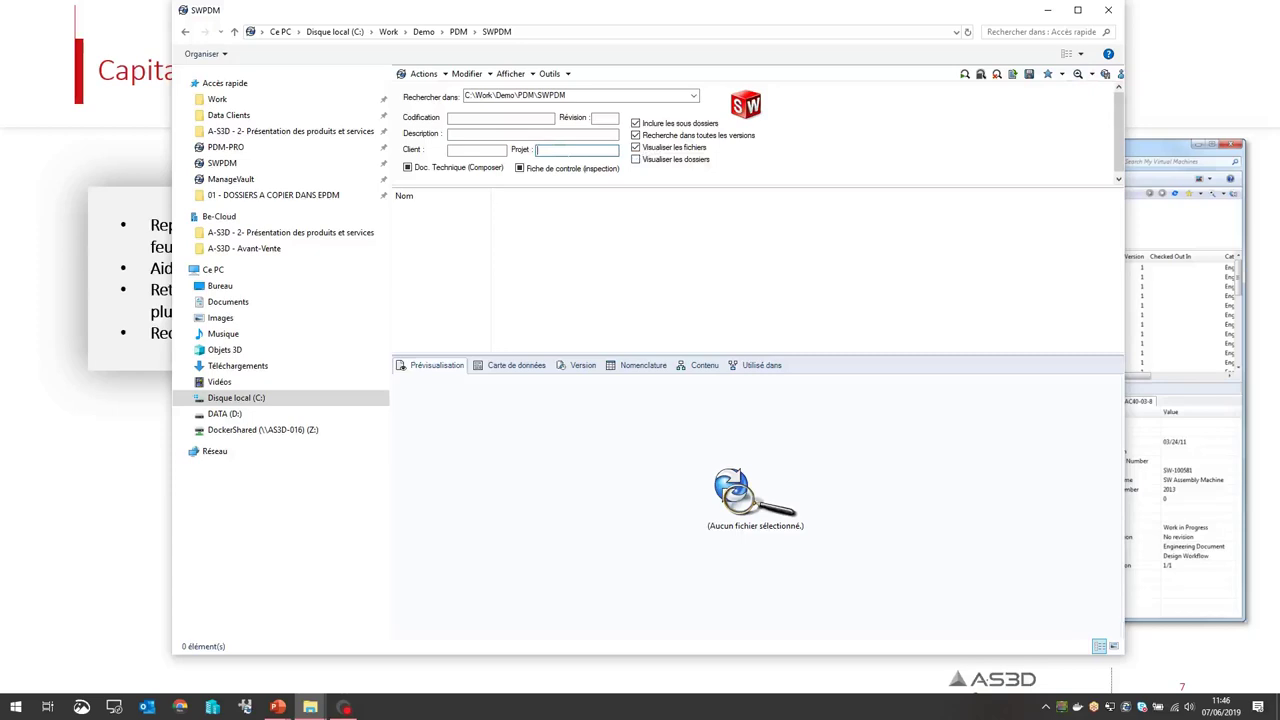
type("ansport")
left_click(965, 75)
left_click_drag(1119, 212, 1125, 347)
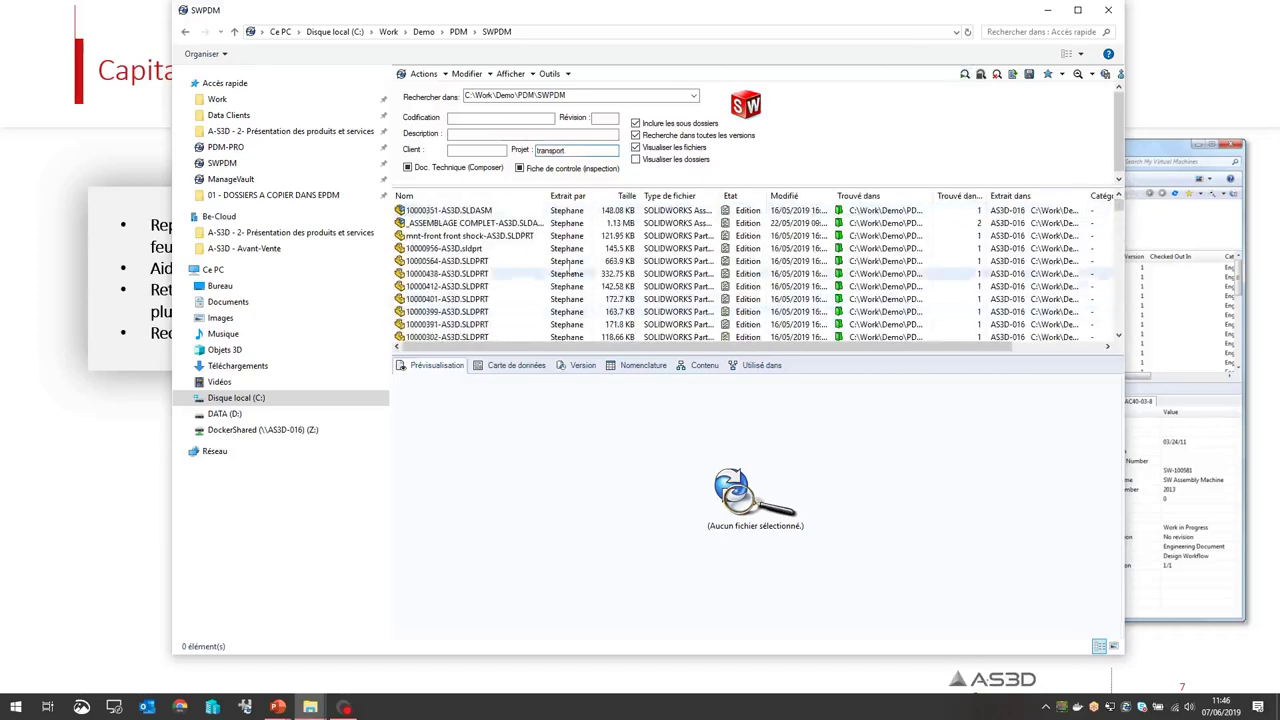
Add Description 'suspension', rerun the search, and preview _ASSEMBLAGE COMPLET-AS3D.SLDASM
left_click(450, 133)
type("suspe")
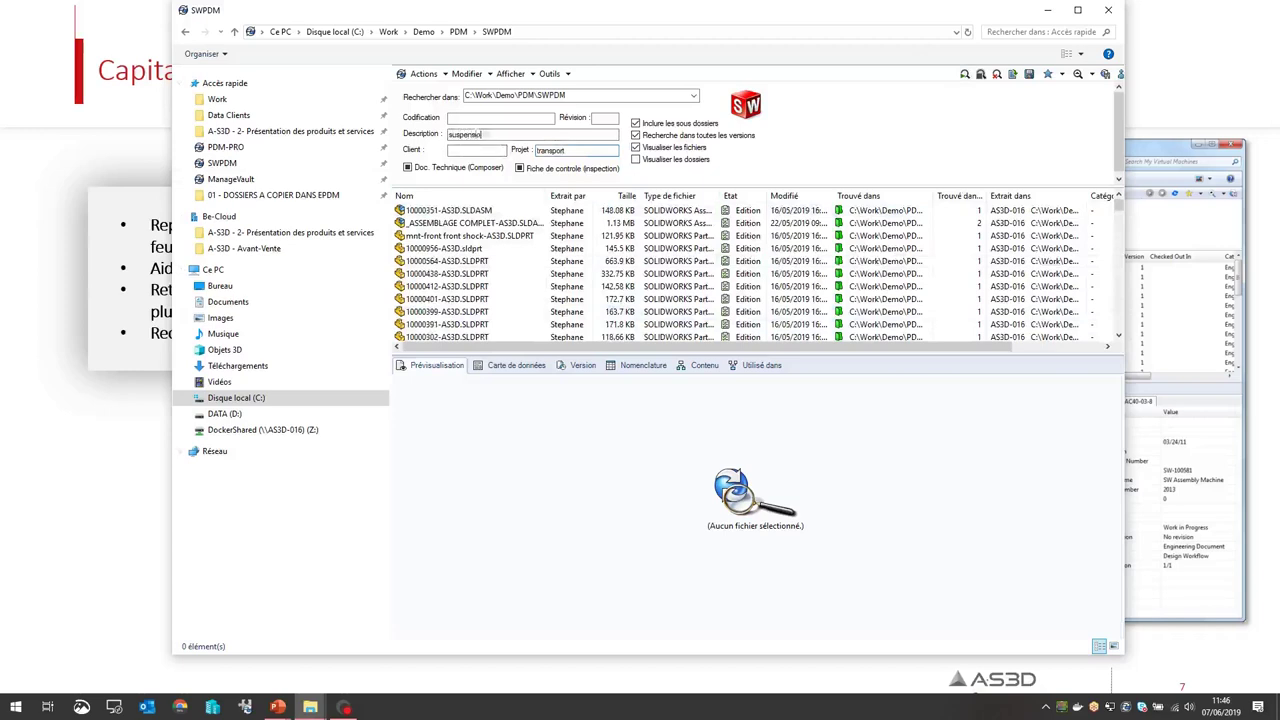
type("nsion")
left_click(965, 75)
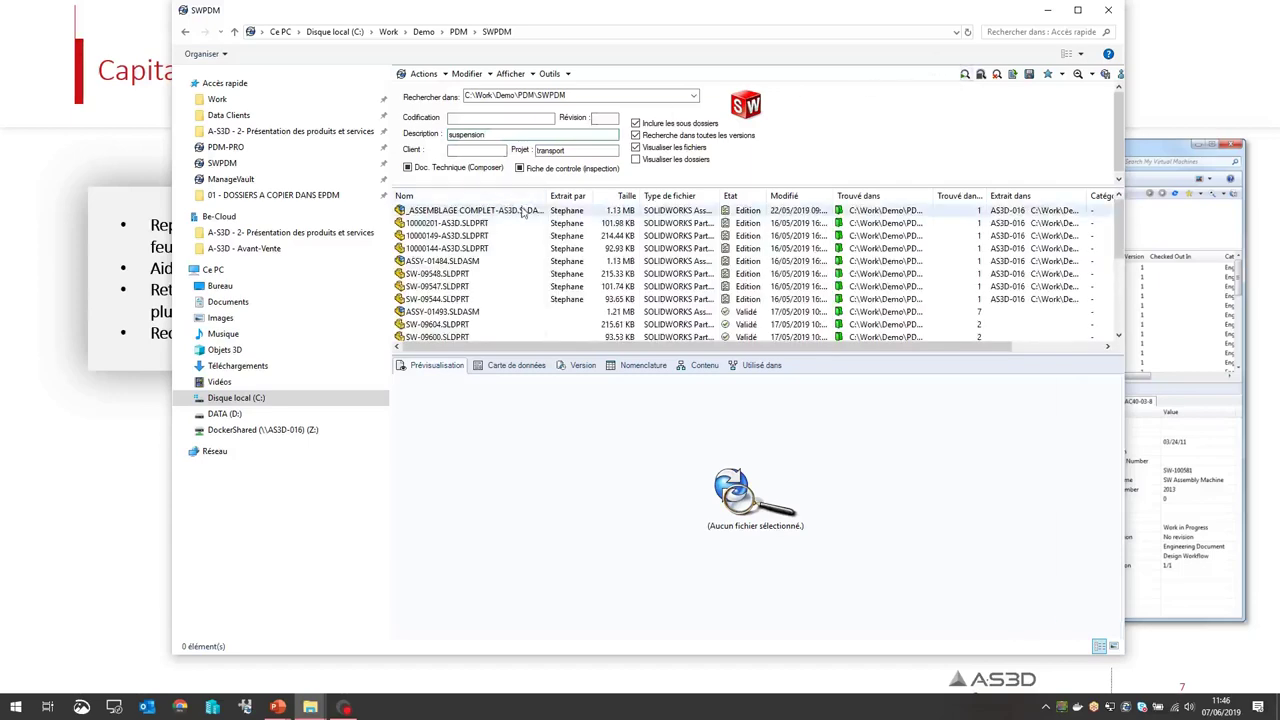
scroll(512, 240, "down", 5)
mouse_move(935, 196)
left_mouse_down()
mouse_move(975, 196)
mouse_move(954, 209)
left_mouse_up()
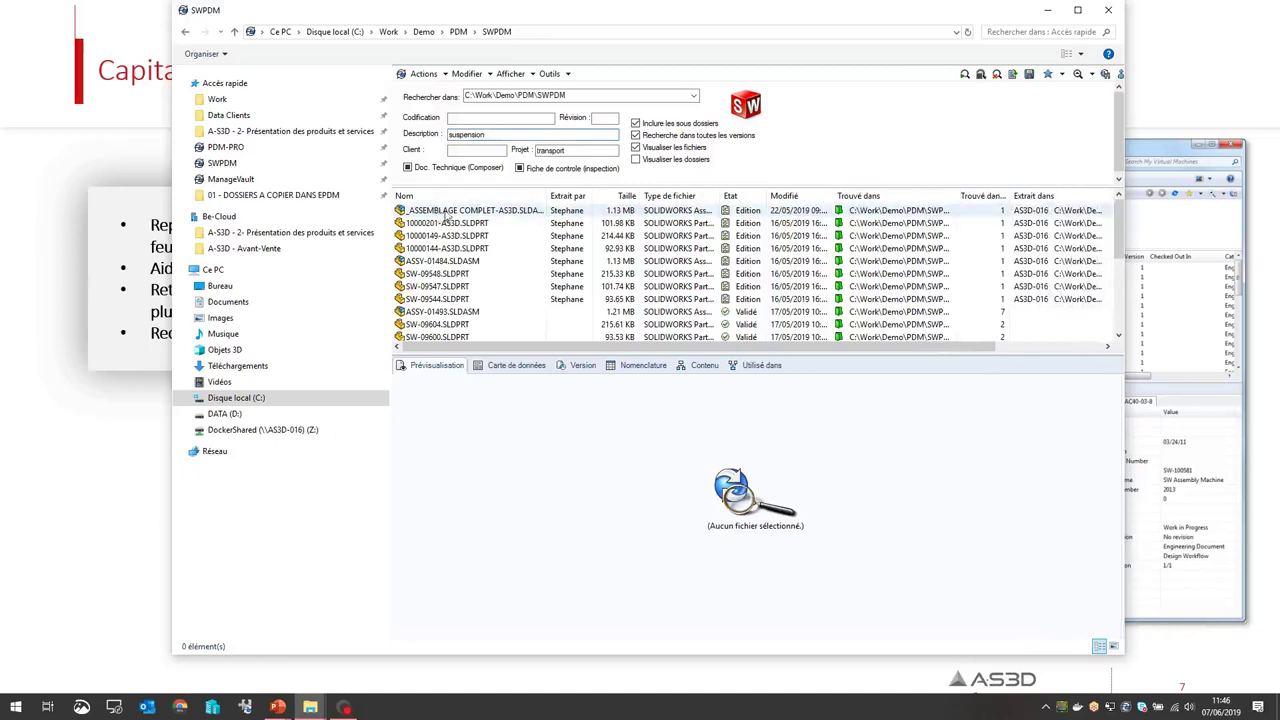
left_click(443, 215)
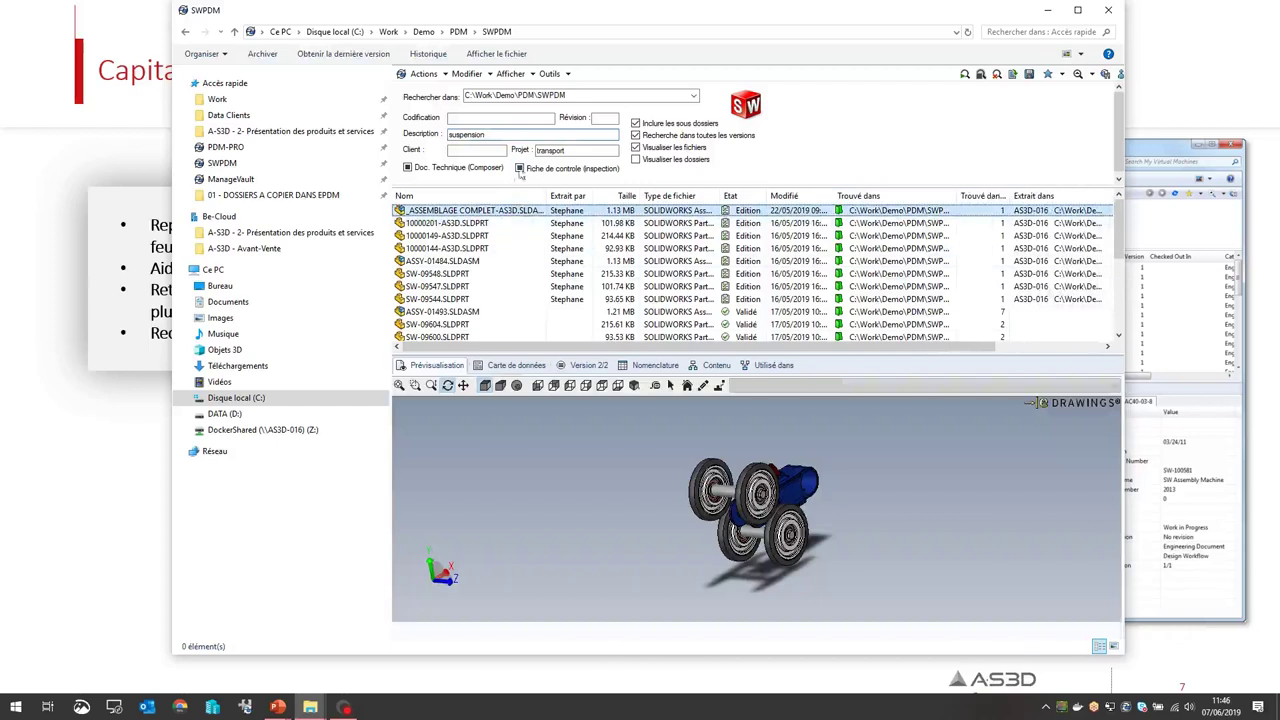
Rotate the assembly preview, then use Aller à to reach its projet transportation\design folder
left_click_drag(760, 500, 863, 514)
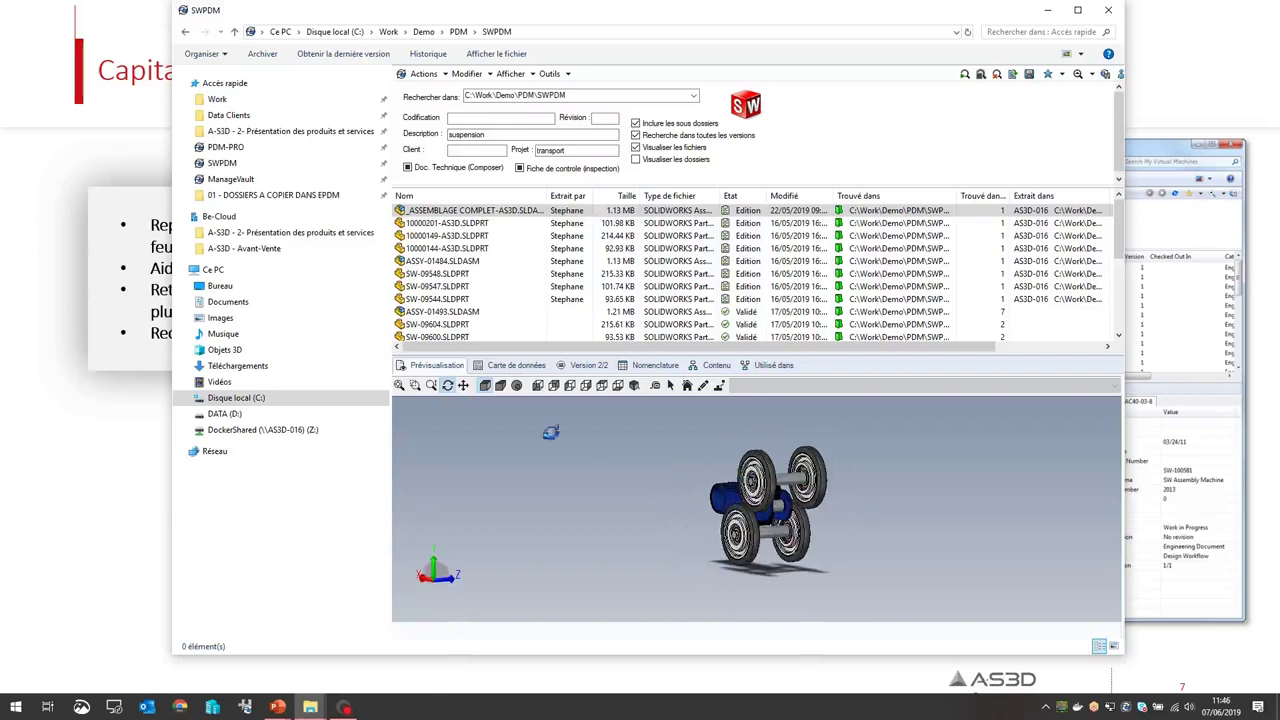
right_click(463, 213)
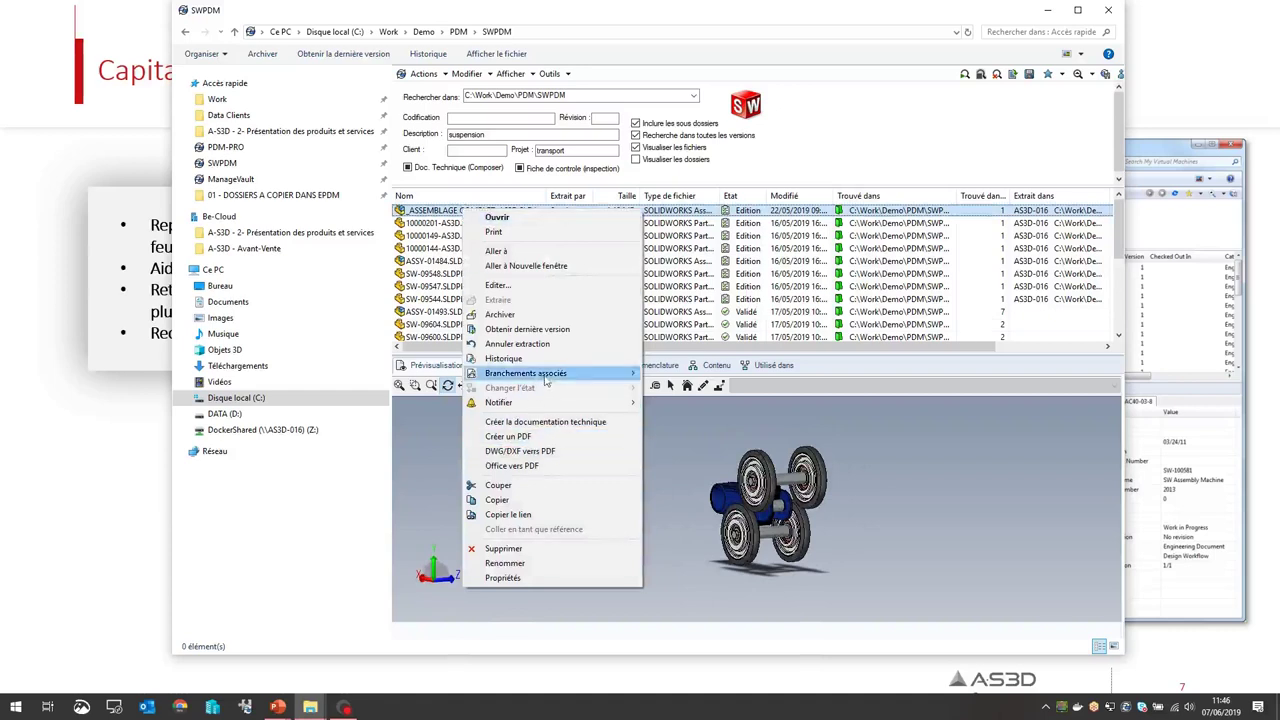
left_click(508, 254)
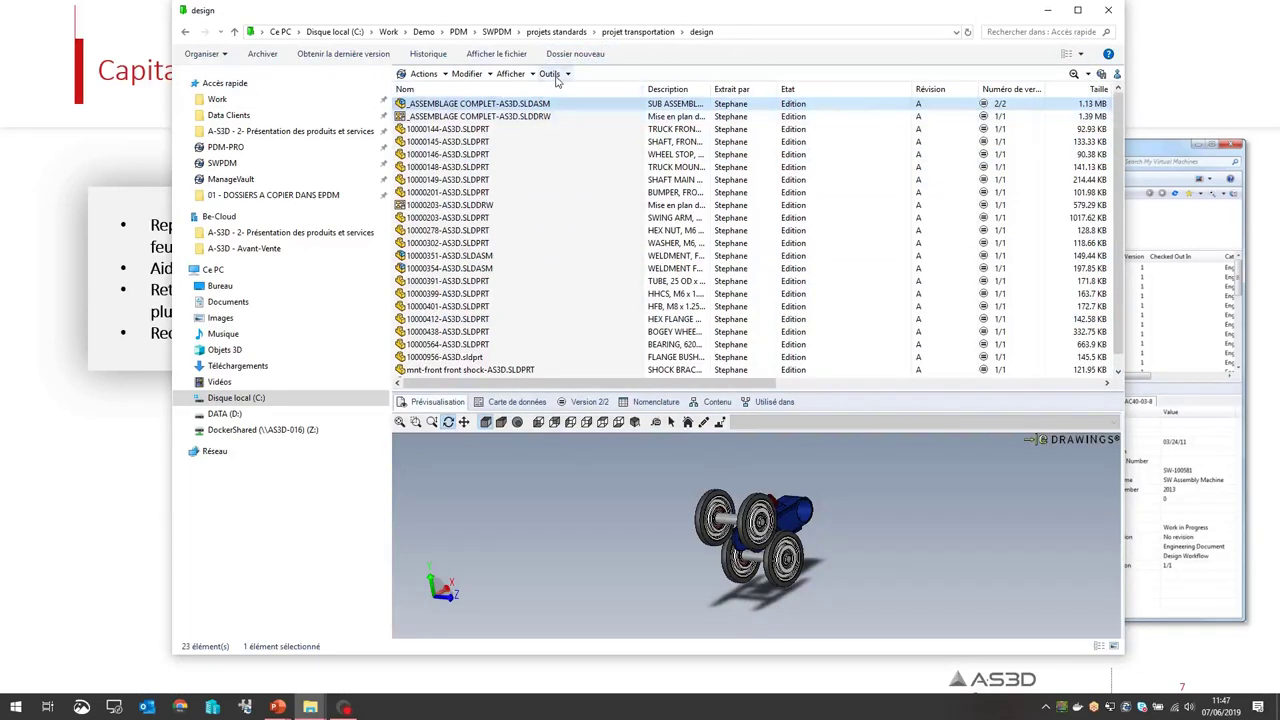
Start Copier l'arborescence on the assembly from Outils, with its dialog maximized
left_click(552, 74)
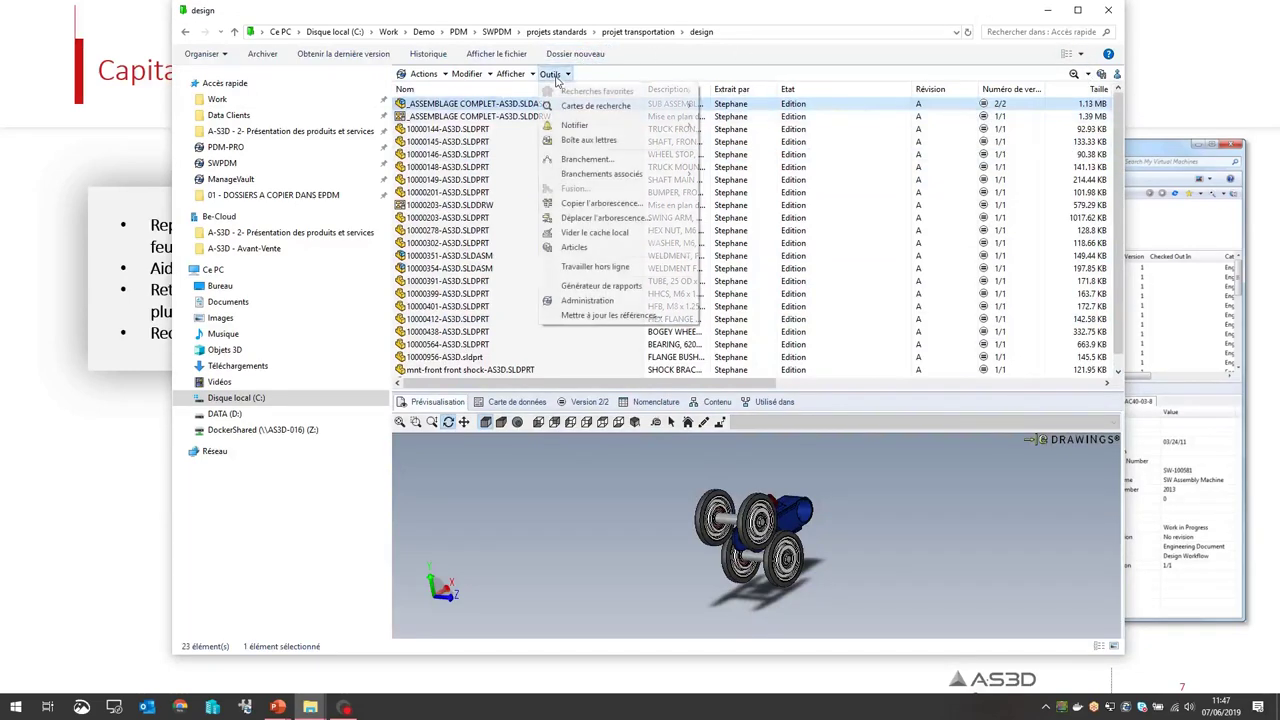
left_click(603, 204)
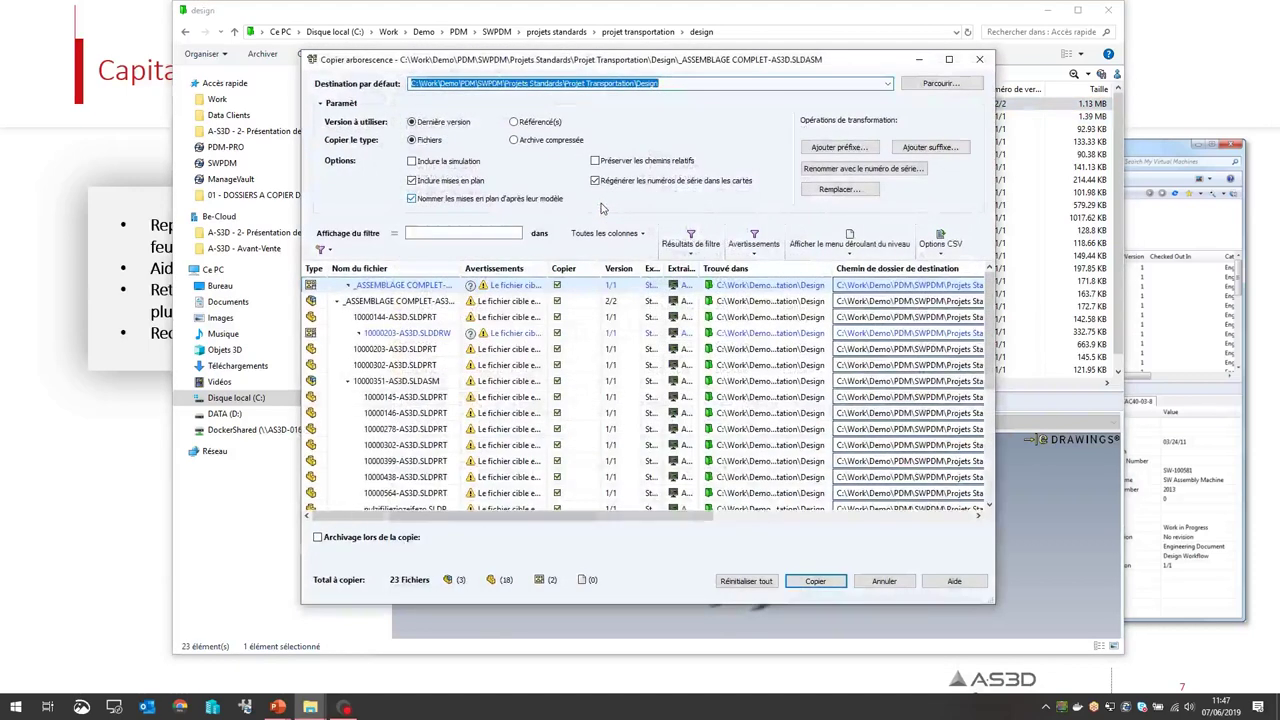
double_click(641, 55)
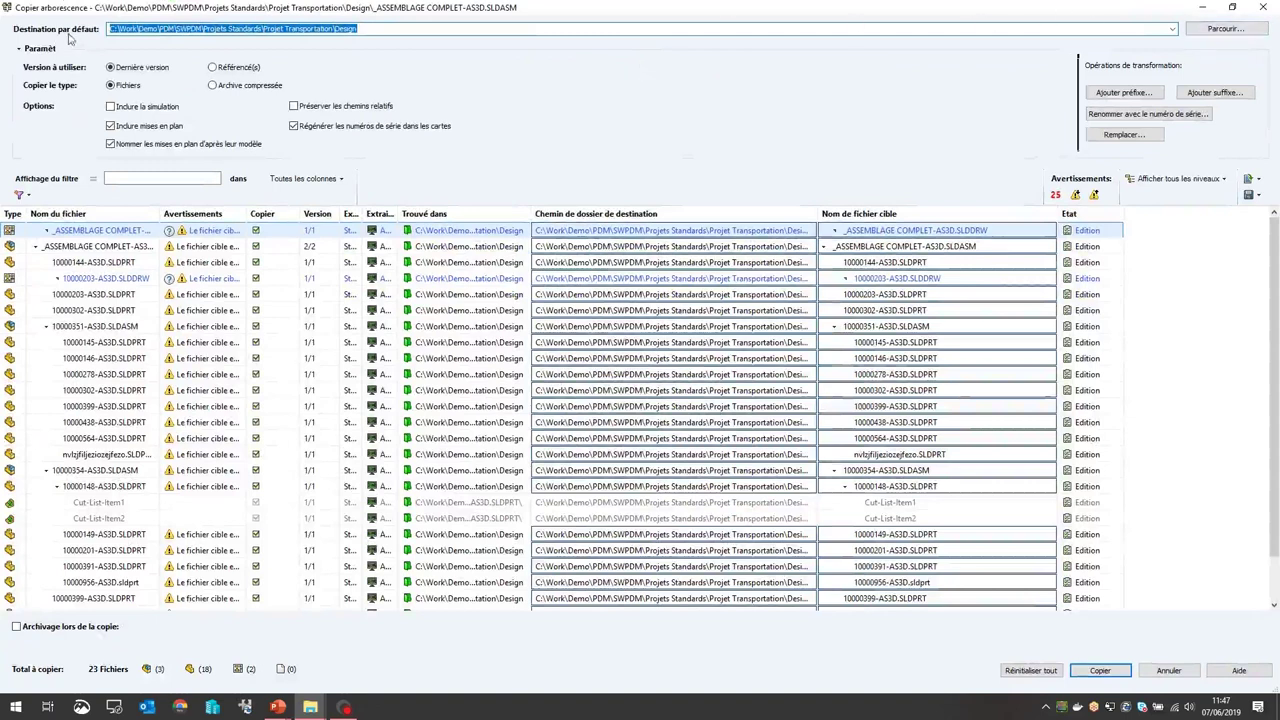
Set the copy destination to the Projets Spécifiques folder in SWPDM
left_click(113, 28)
triple_click(113, 28)
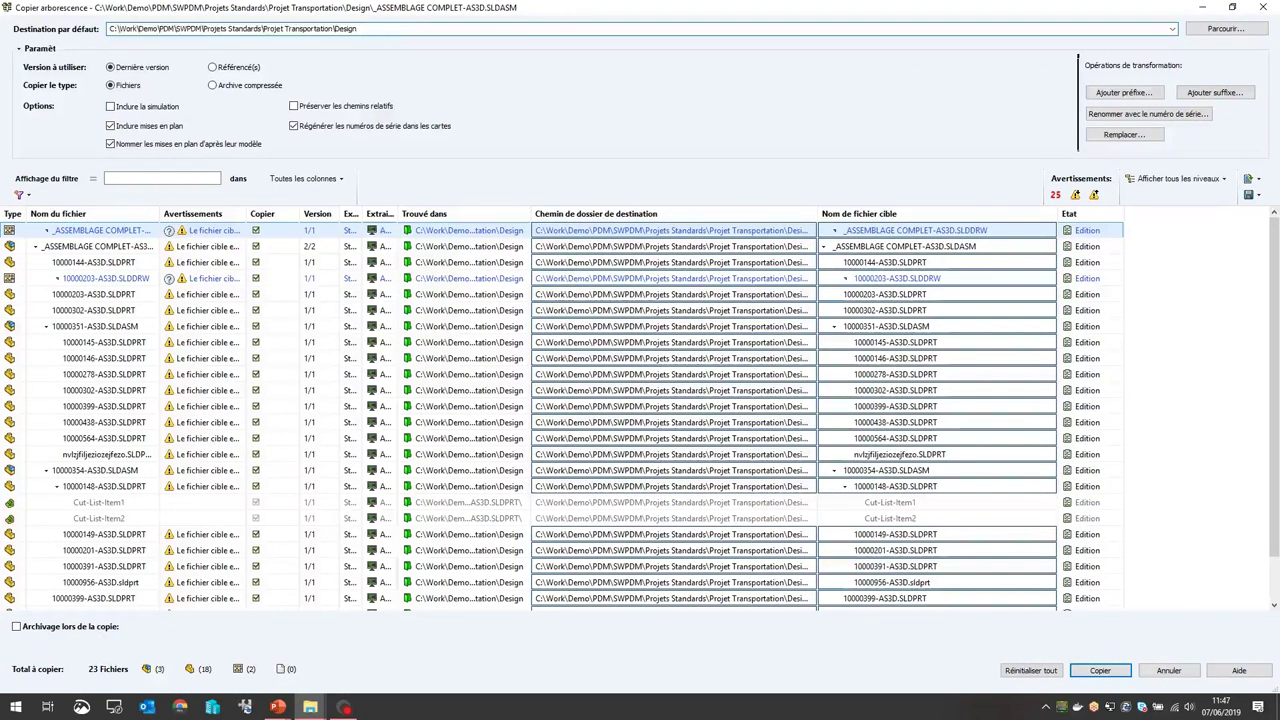
key("End")
left_click(1228, 28)
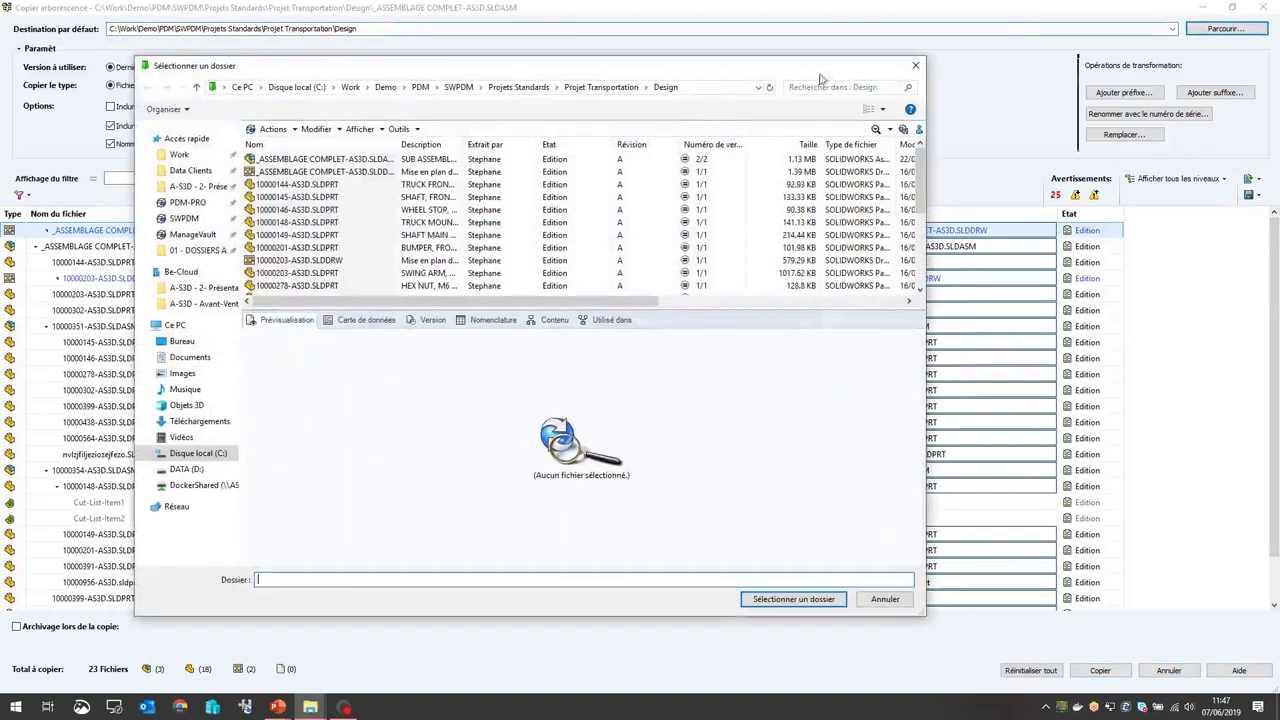
left_click(483, 87)
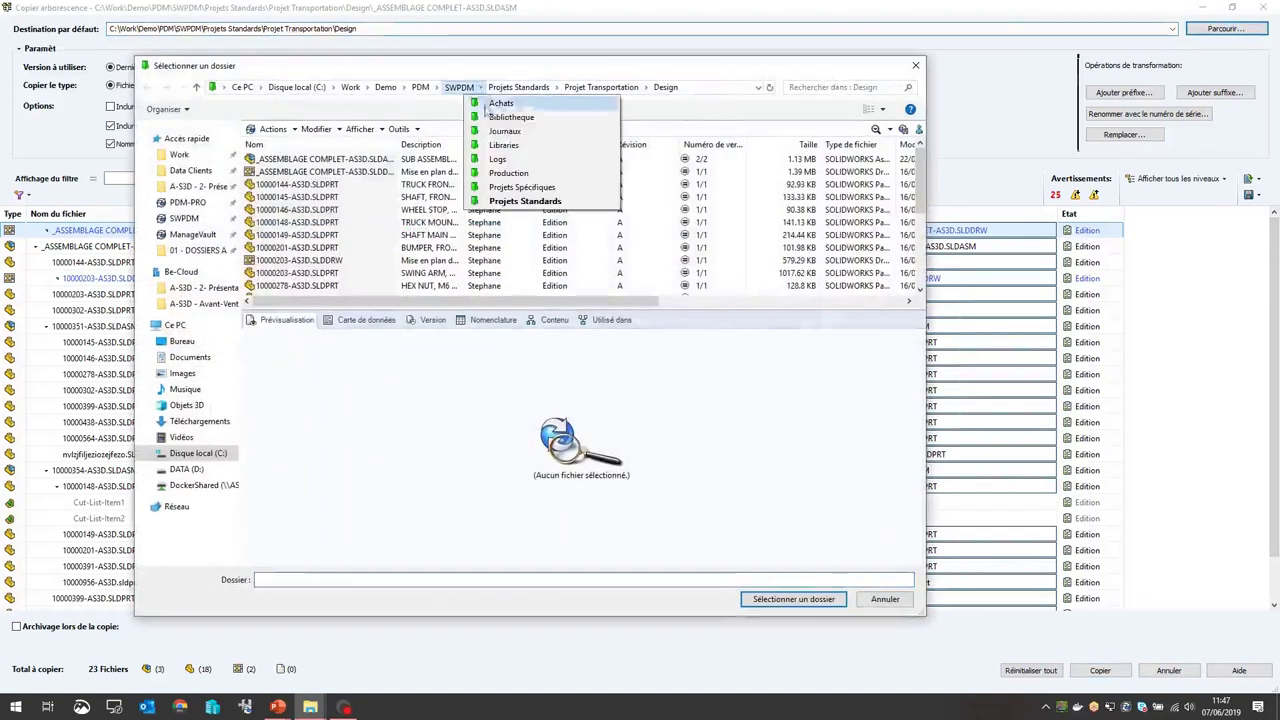
left_click(514, 187)
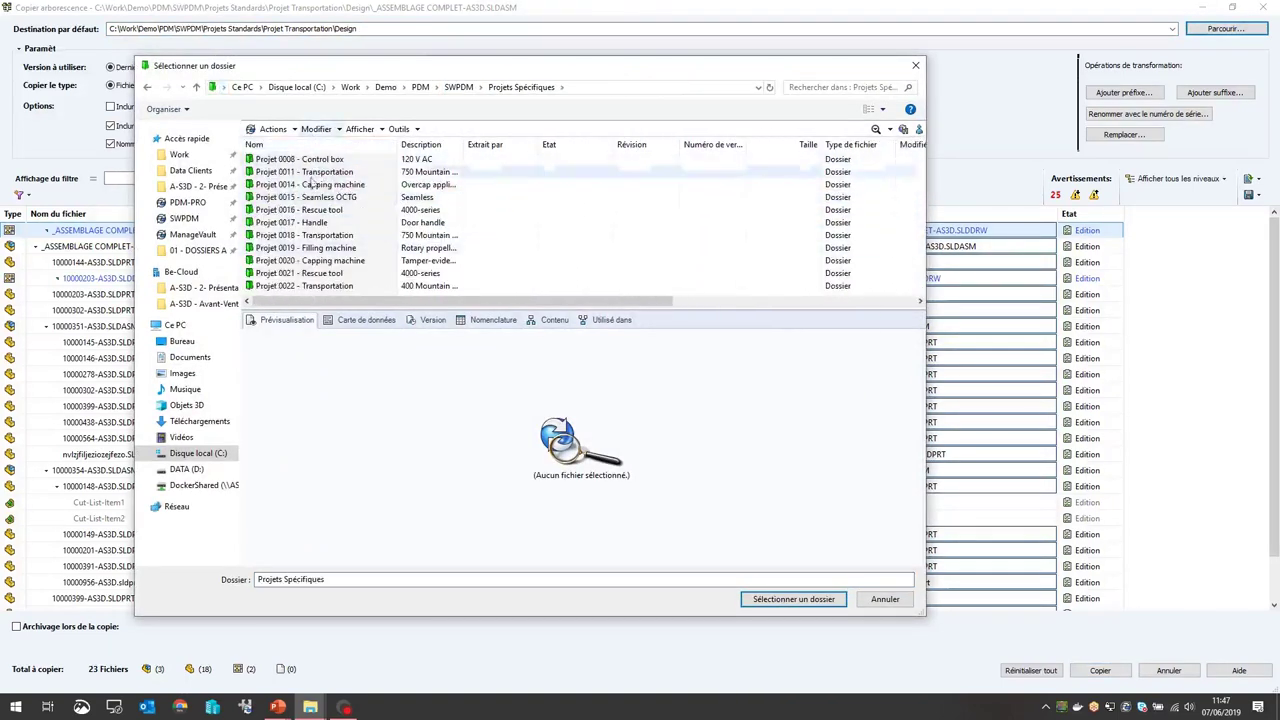
Enlarge the folder list and start a new specific project from the context menu
left_click_drag(359, 308, 359, 380)
right_click(323, 326)
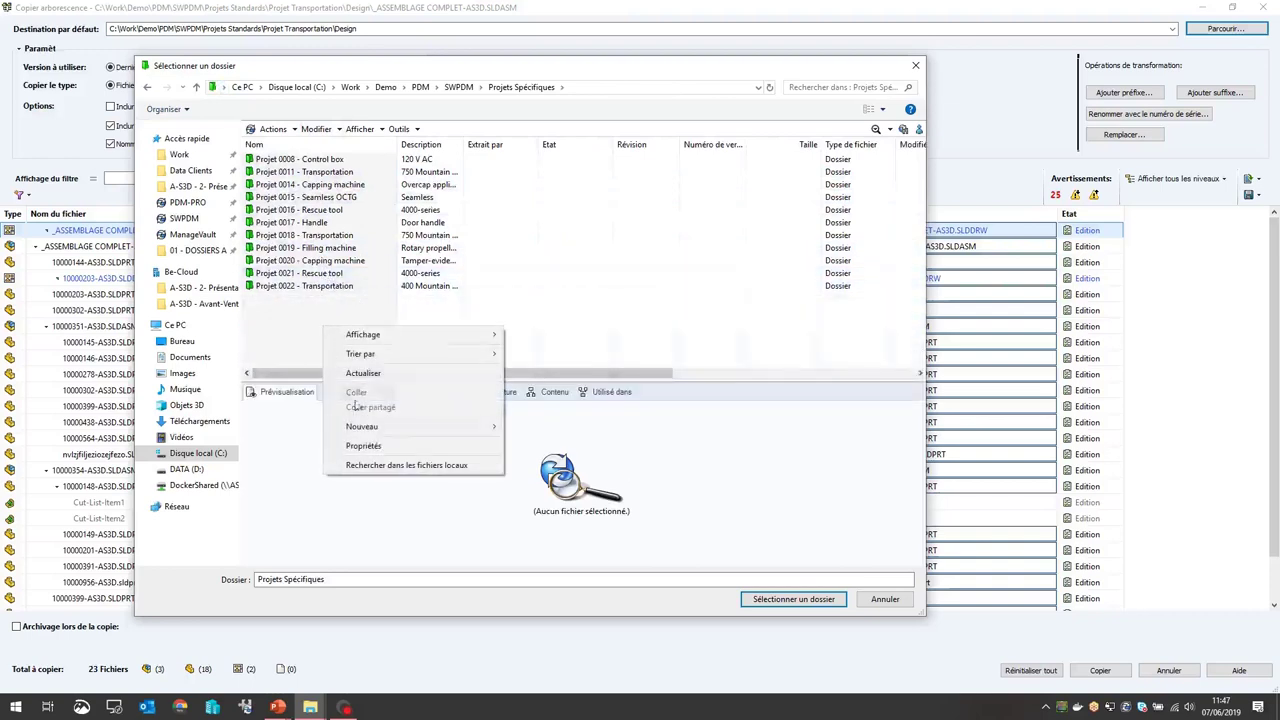
mouse_move(362, 426)
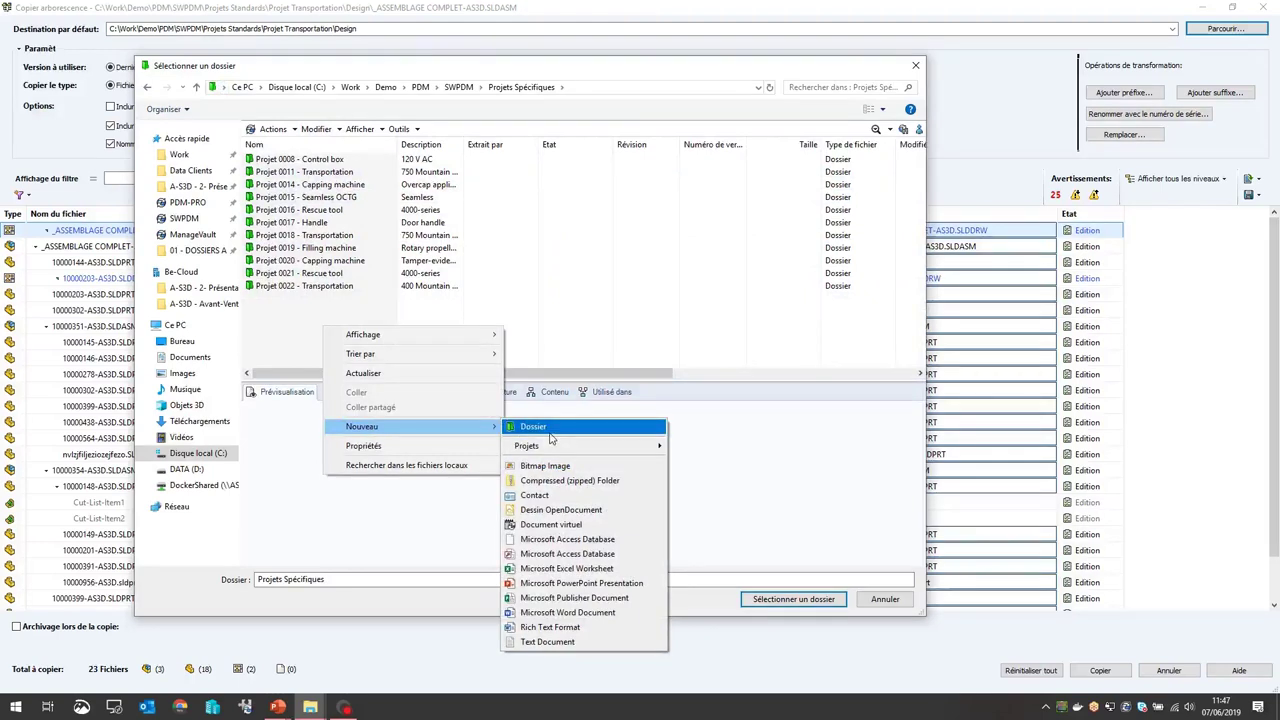
mouse_move(585, 446)
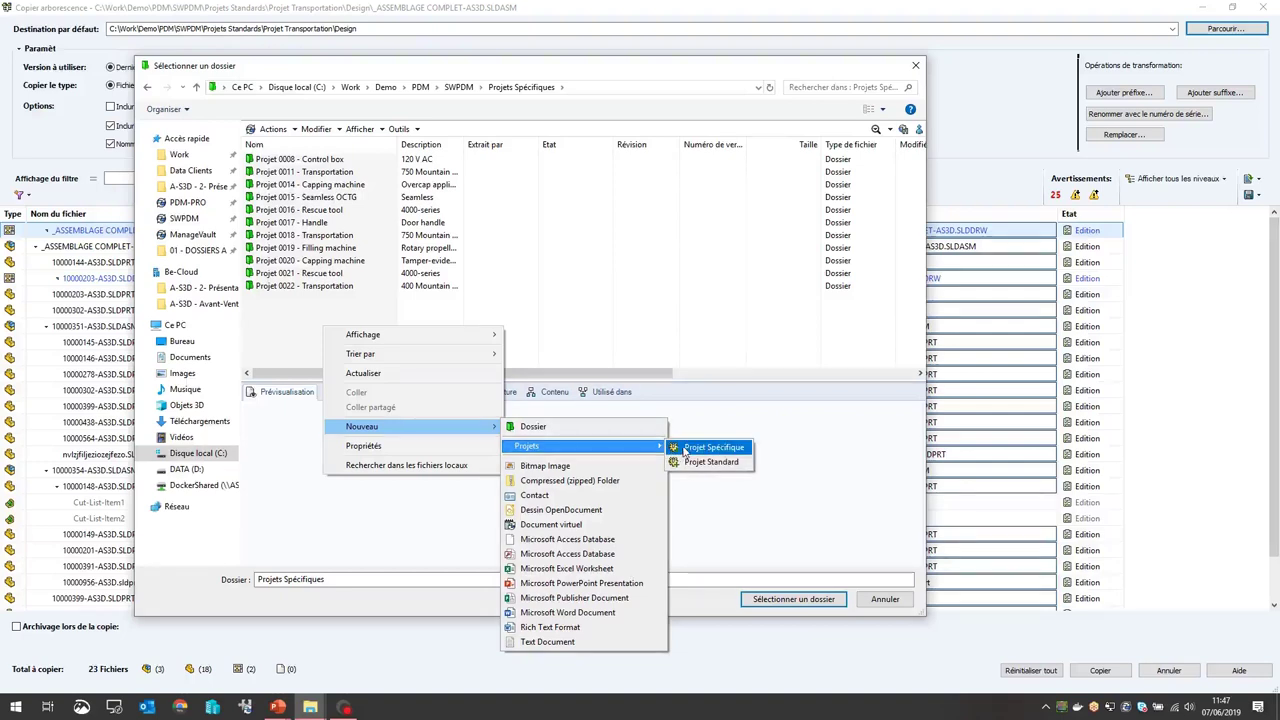
left_click(686, 451)
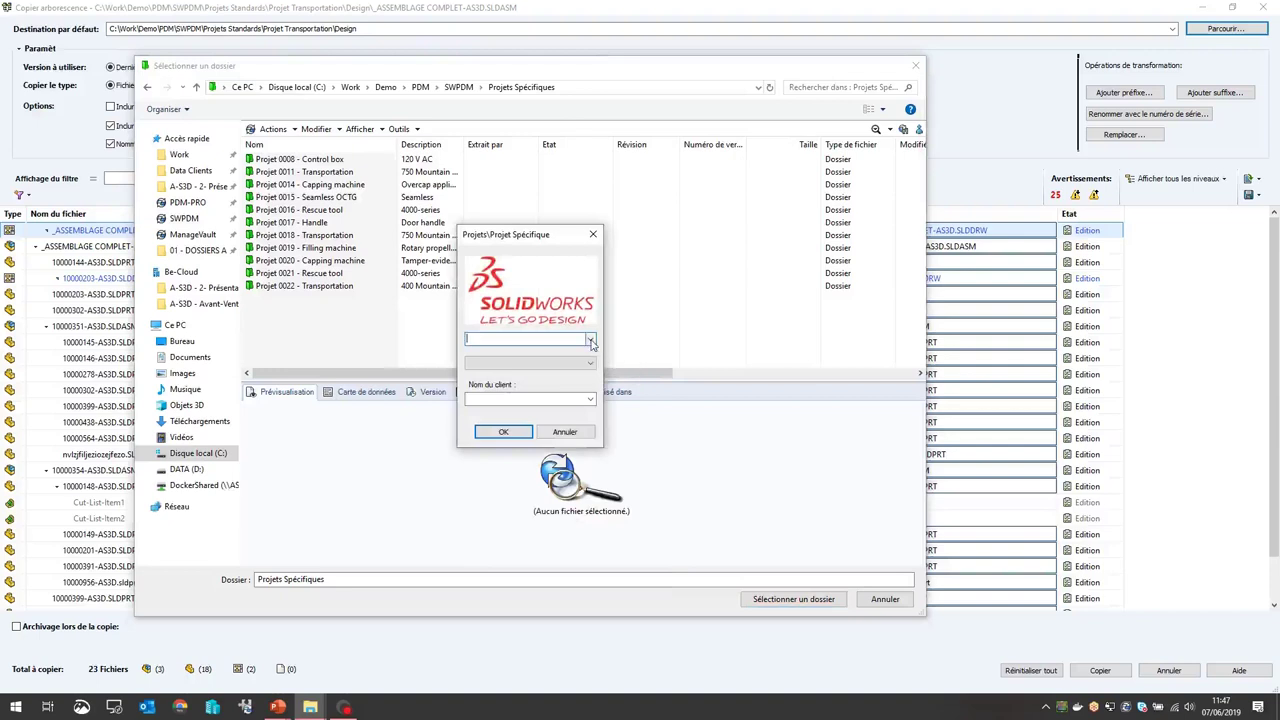
Try Control box and Filling machine as project types and pick a Control box model
left_click(591, 341)
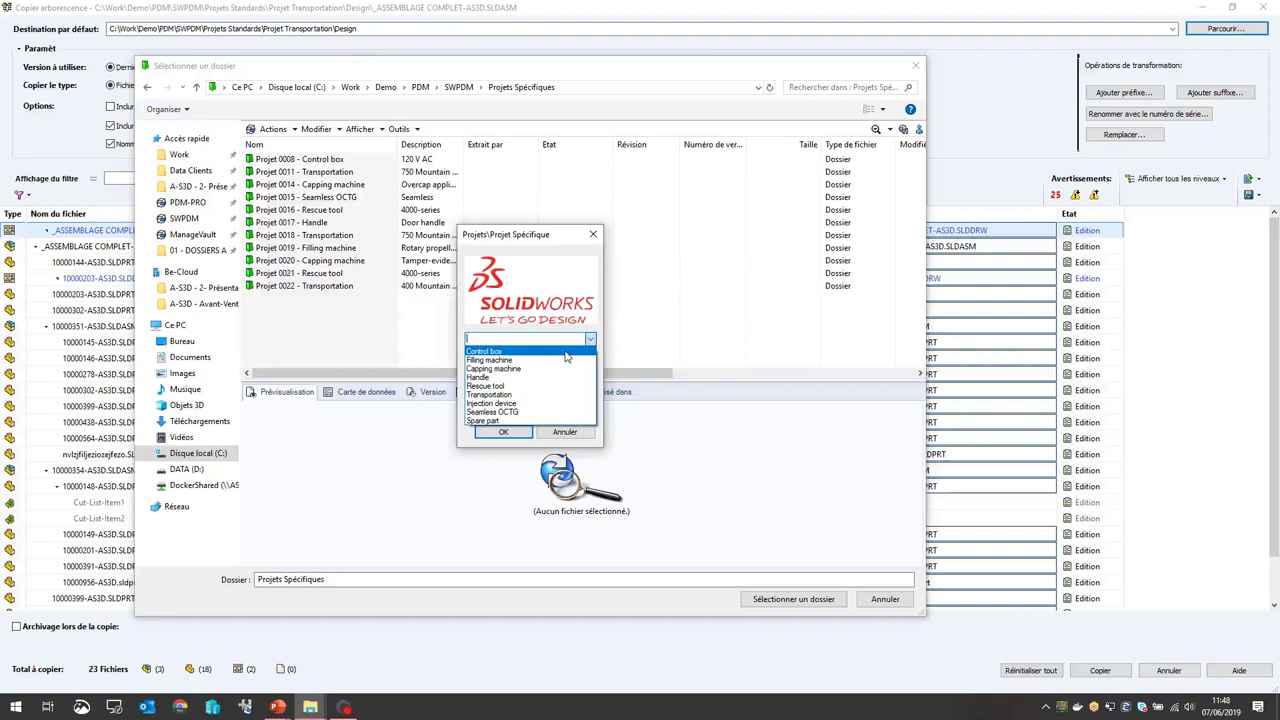
left_click(565, 353)
left_click(590, 339)
left_click(560, 360)
left_click(567, 339)
left_click(567, 370)
left_click(590, 339)
left_click(485, 351)
left_click(591, 368)
left_click(585, 372)
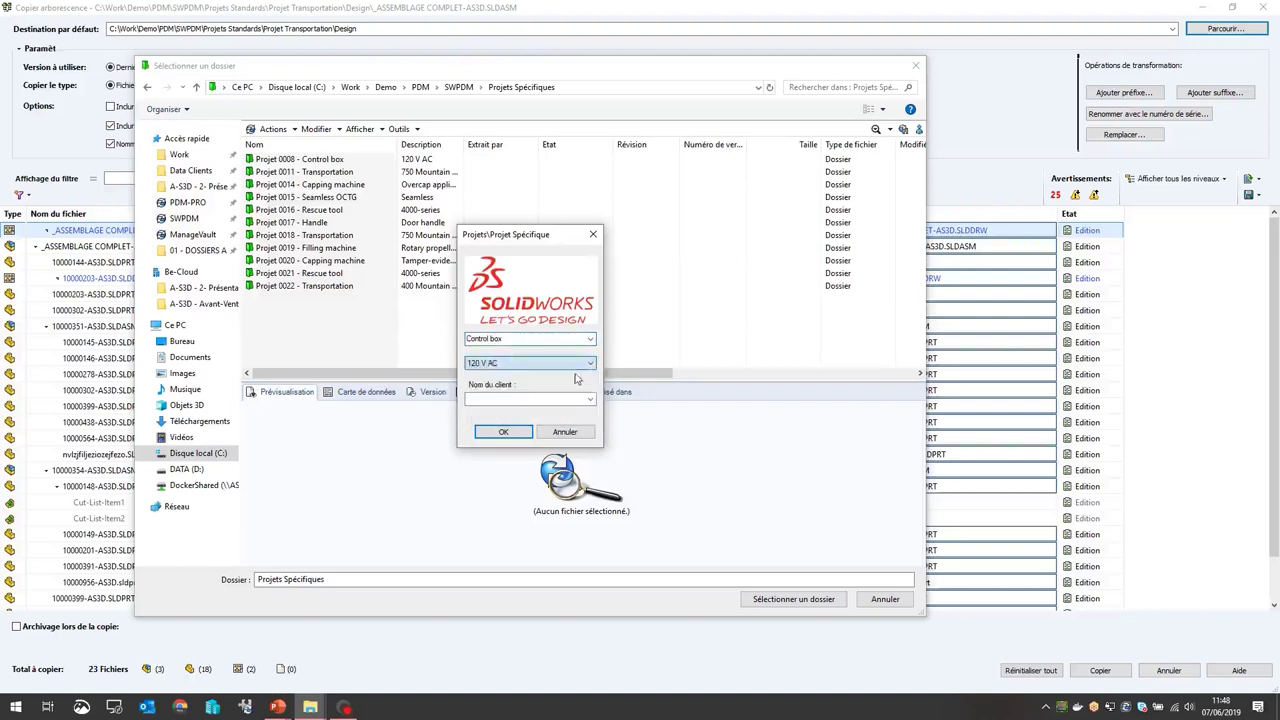
Try Capping machine with model Tamper-evident lidding system, leaving the client list unset
left_click(590, 339)
left_click(585, 372)
left_click(590, 363)
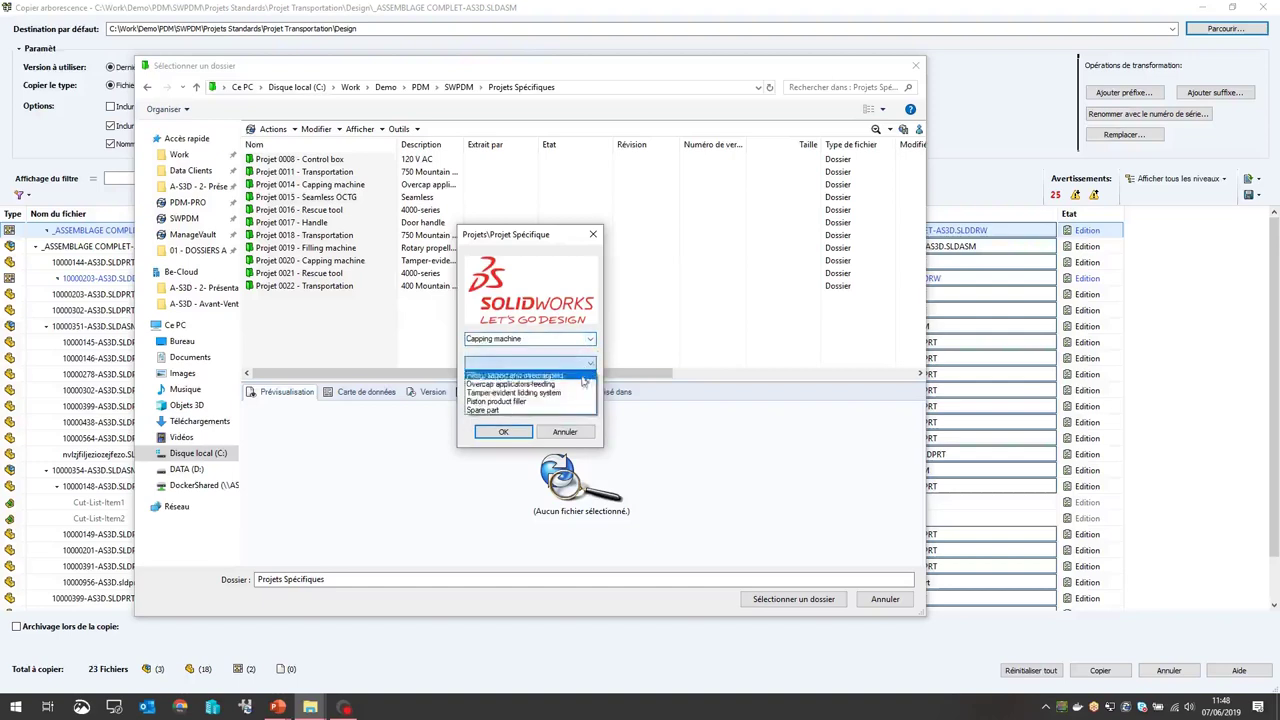
left_click(583, 393)
left_click(590, 399)
left_click(590, 399)
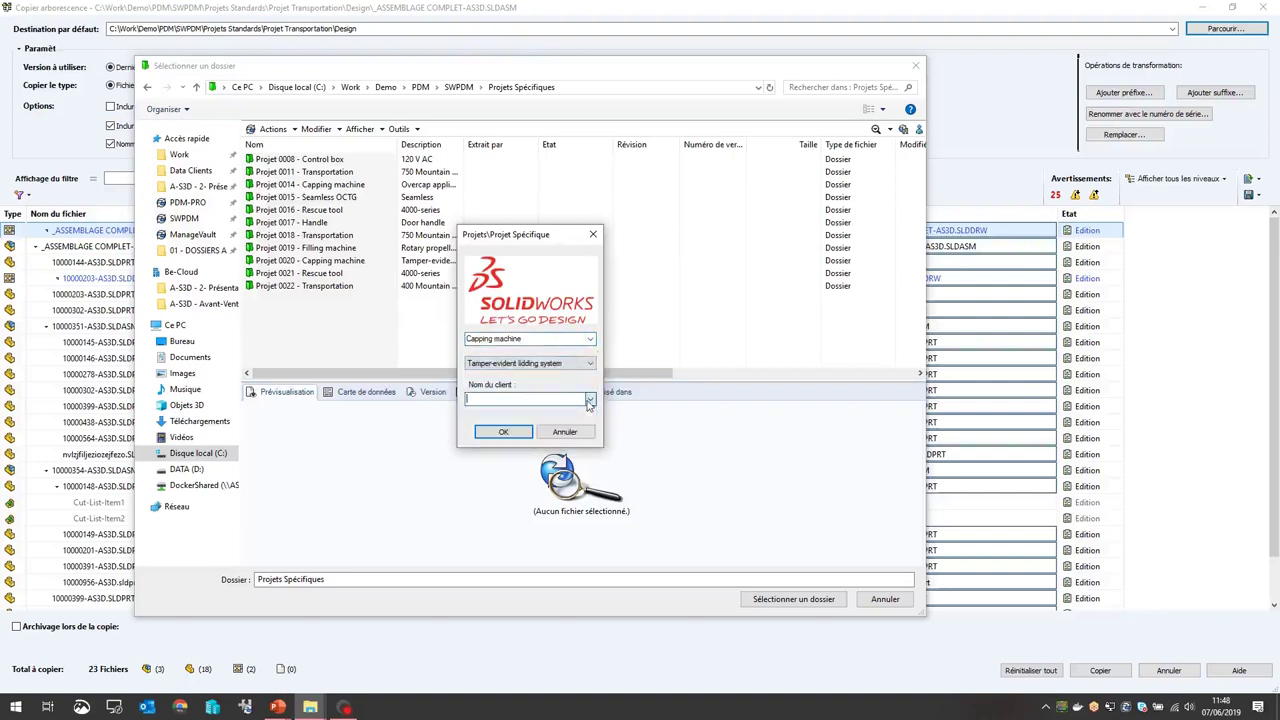
Set project type Transportation, model 250 Mountain Scooter and client 3DS, and create the folder
left_click(590, 339)
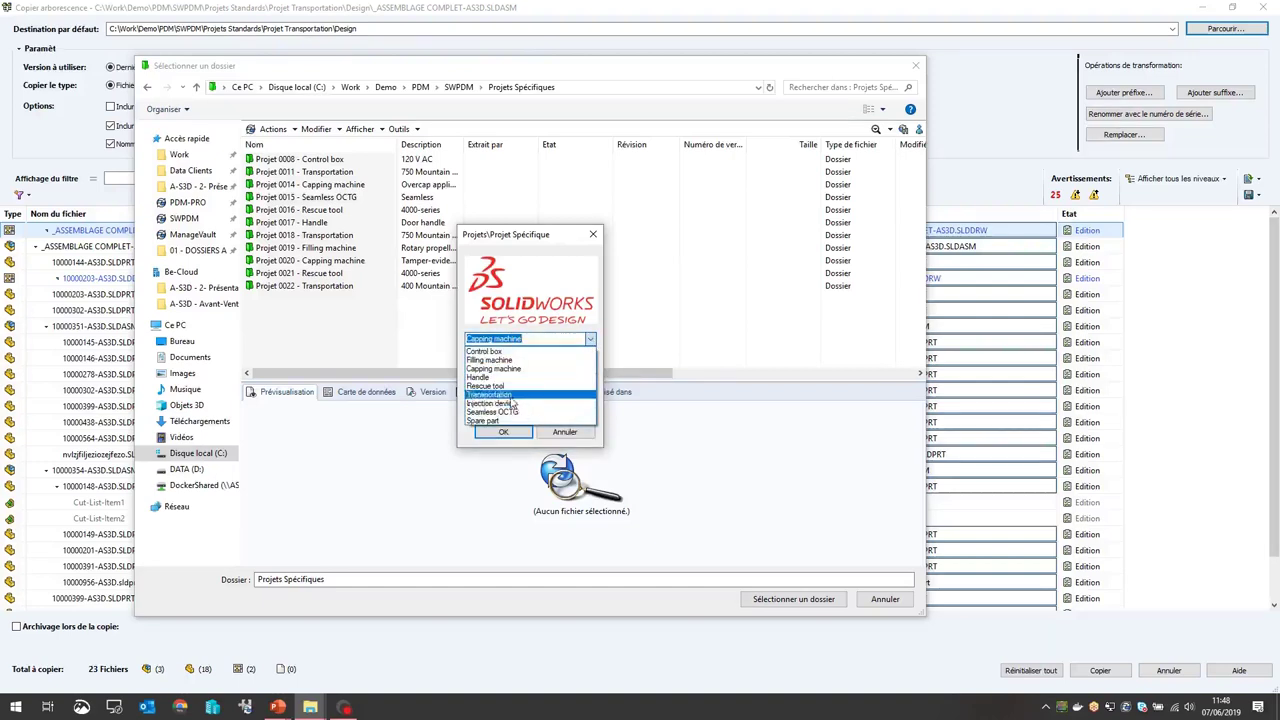
left_click(585, 394)
left_click(586, 366)
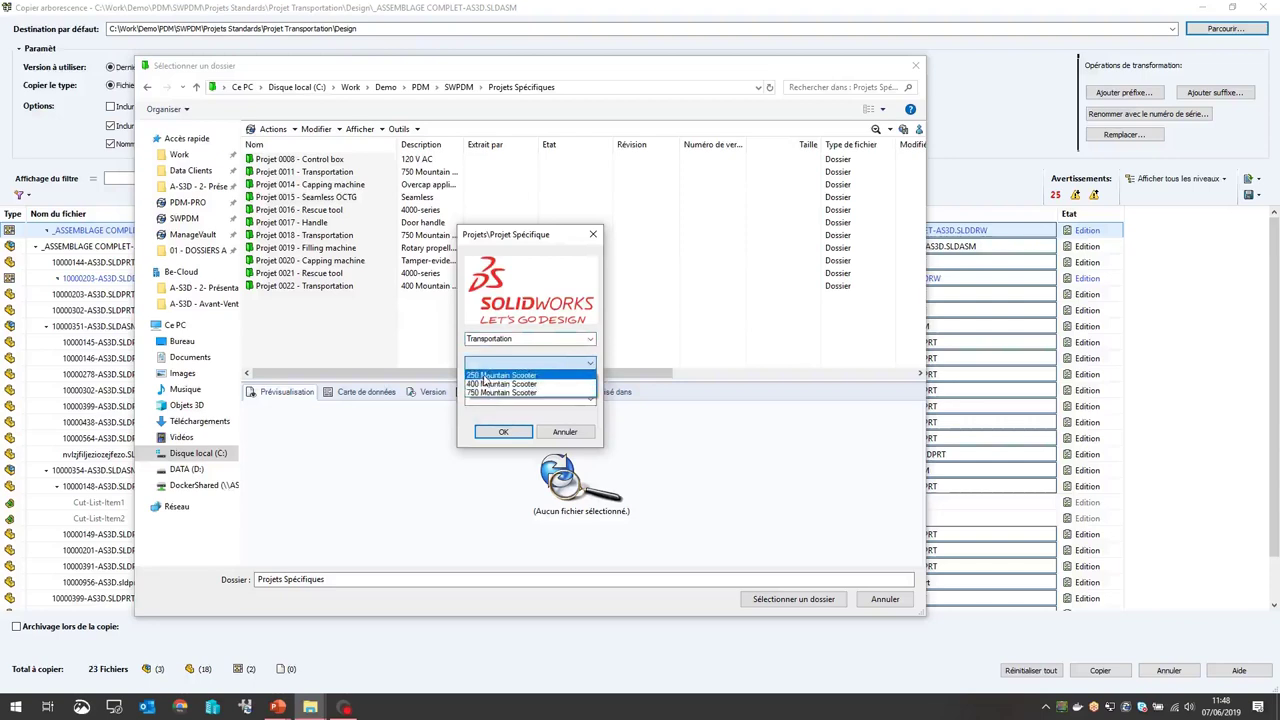
left_click(486, 377)
left_click(592, 400)
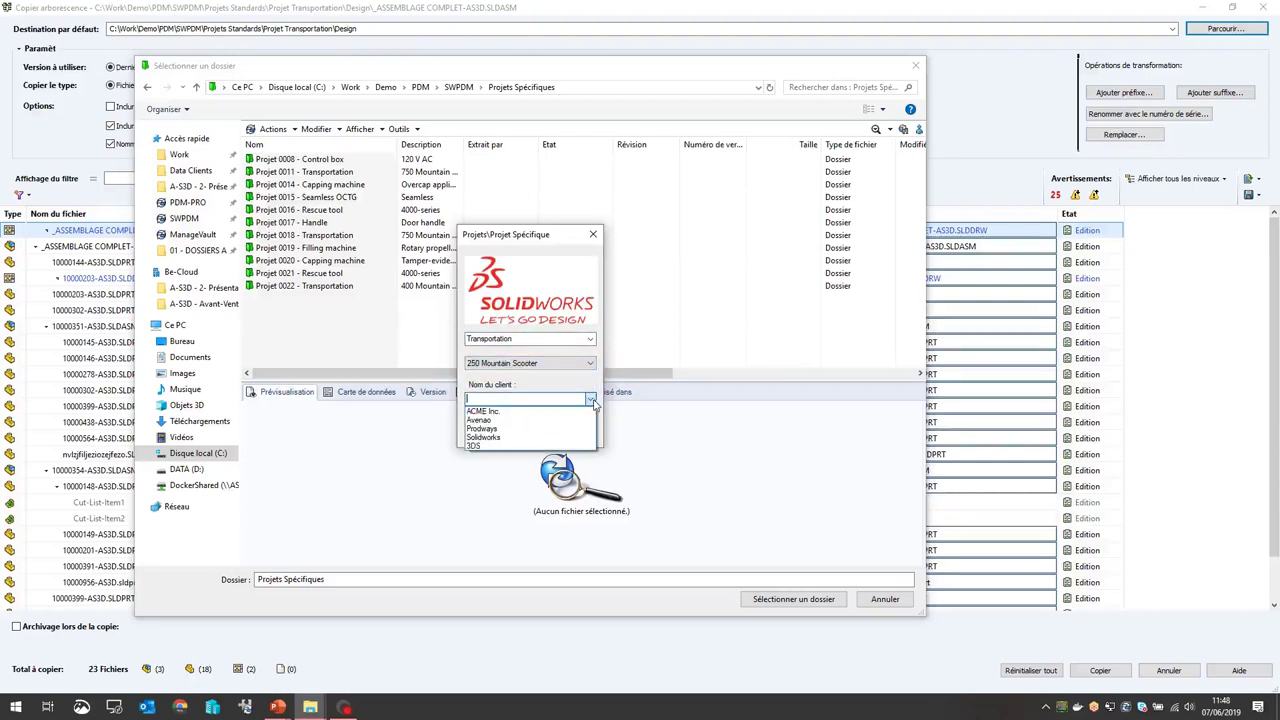
left_click(485, 448)
left_click(502, 431)
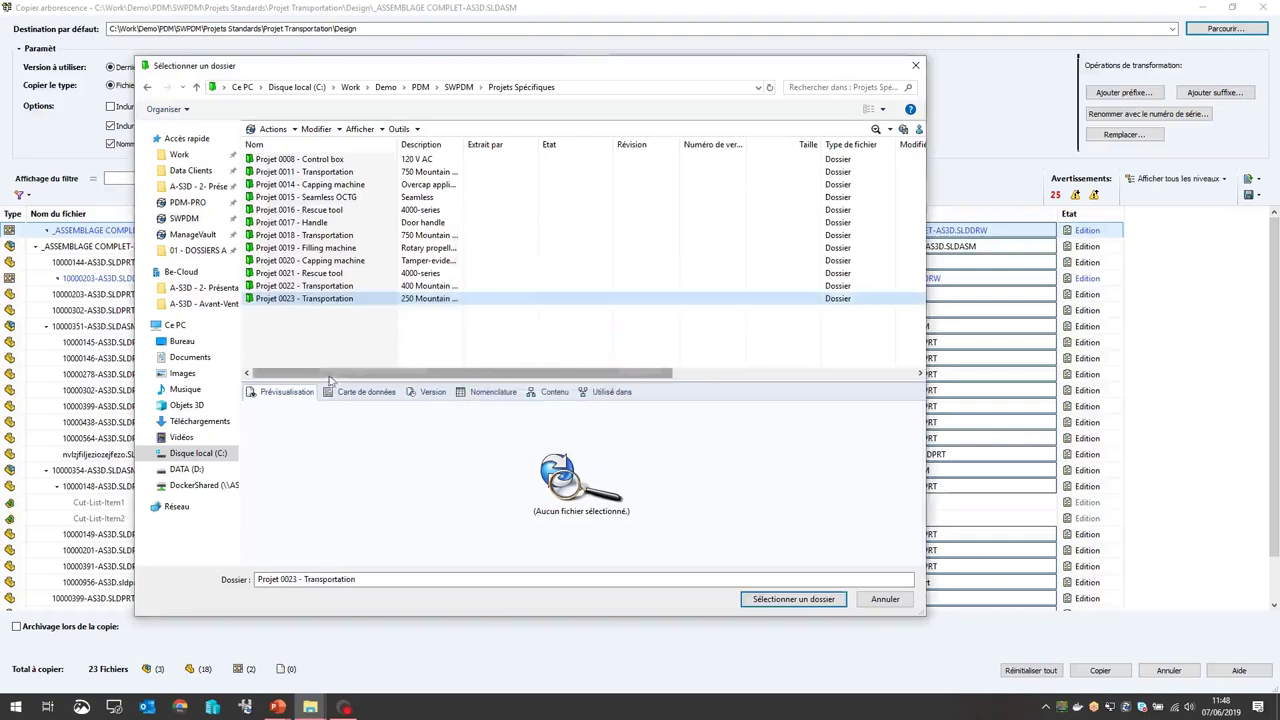
Use Projet 0023 - Transportation as destination and explore its Design, Documentation and Specifications folders
left_click(780, 599)
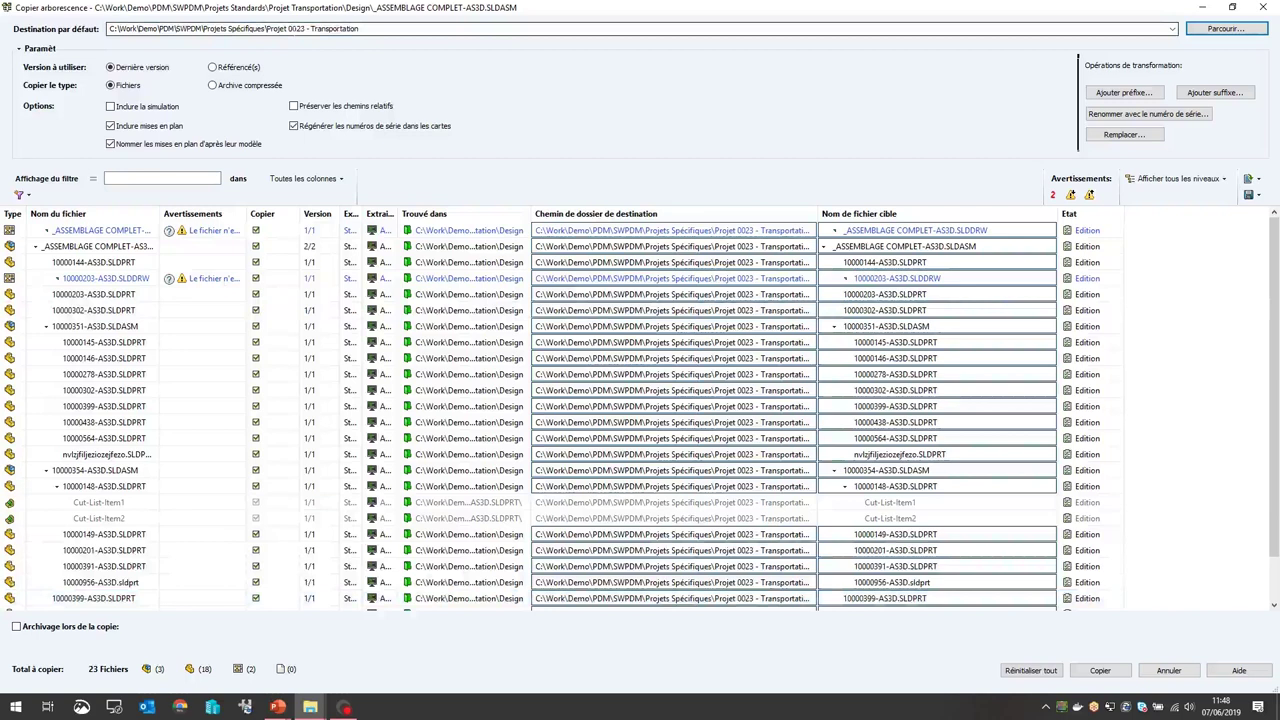
left_click(1205, 28)
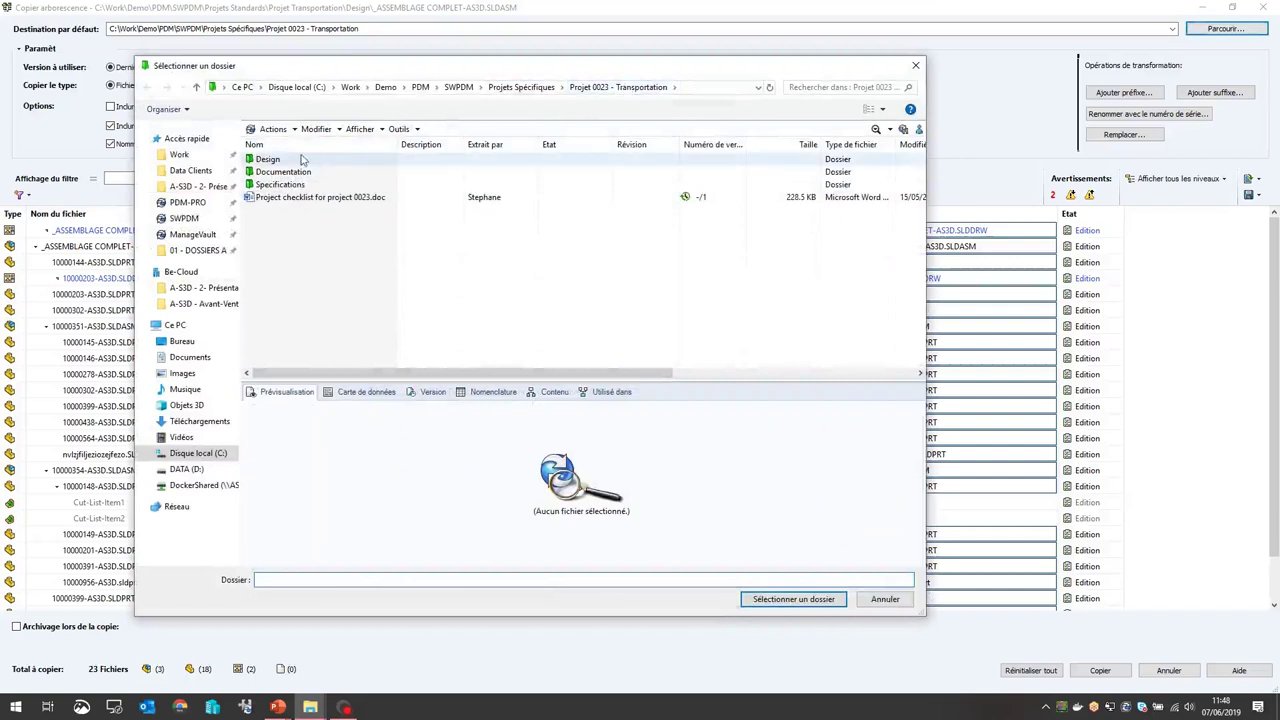
left_click(270, 159)
left_click(283, 171)
left_click(280, 184)
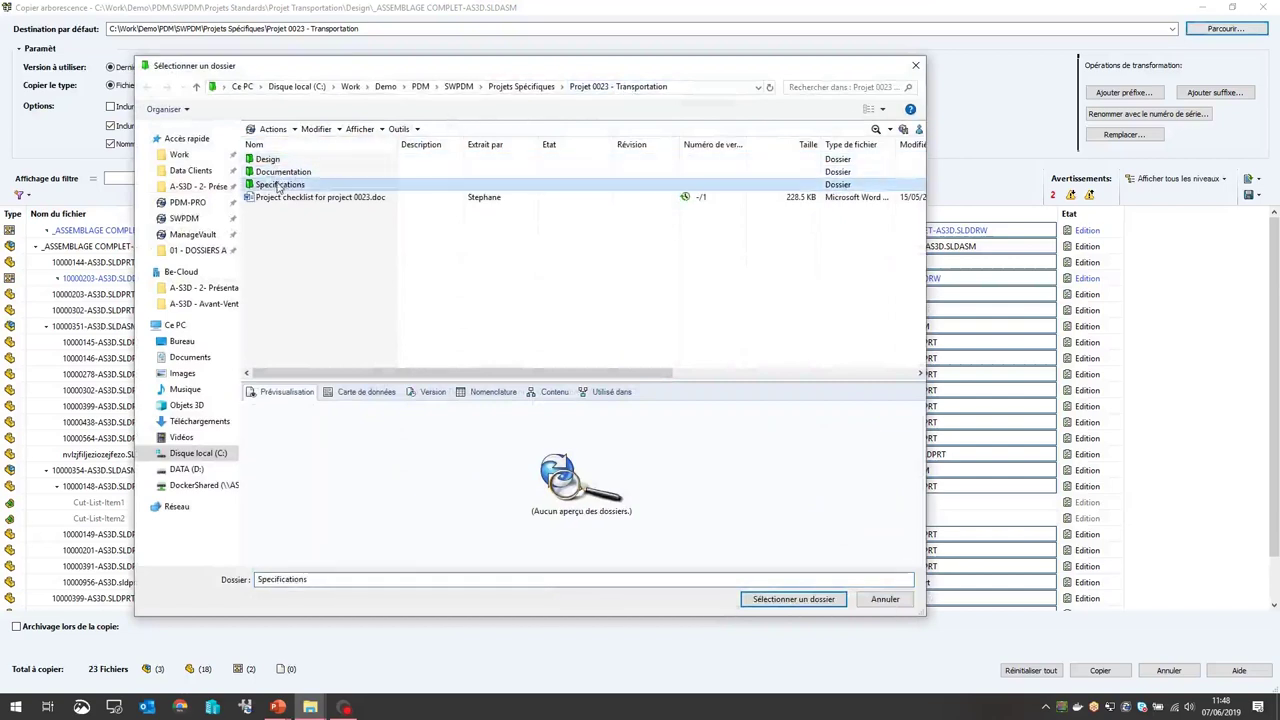
left_click(271, 160)
left_click(284, 172)
left_click(288, 185)
Preview the project checklist, then choose Projet 0023's Design folder as the destination
left_click(311, 199)
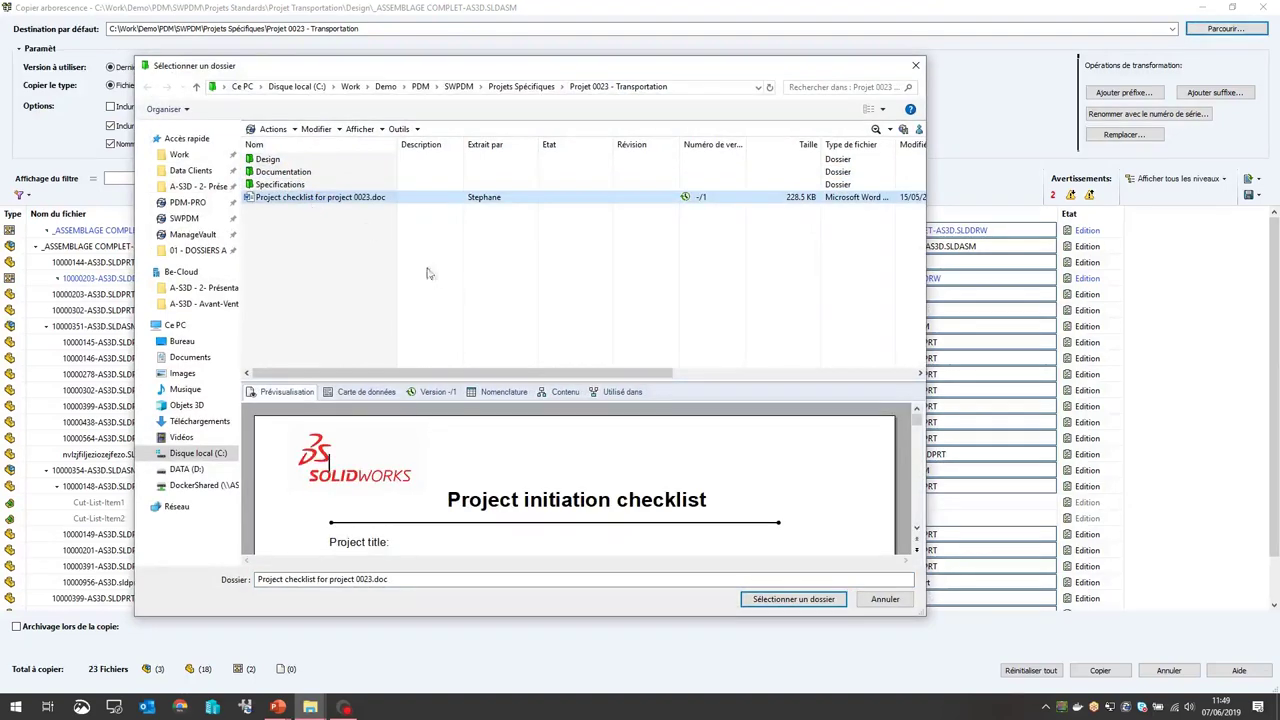
scroll(467, 515, "down", 5)
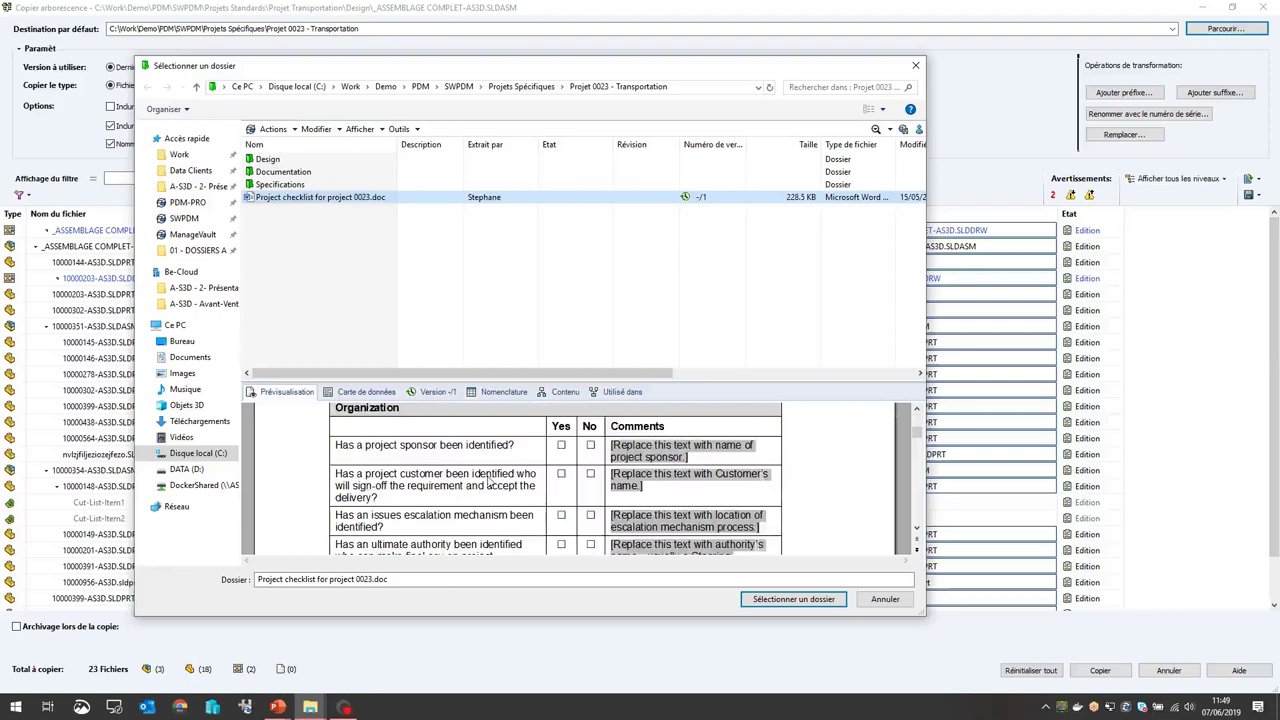
scroll(538, 502, "up", 3)
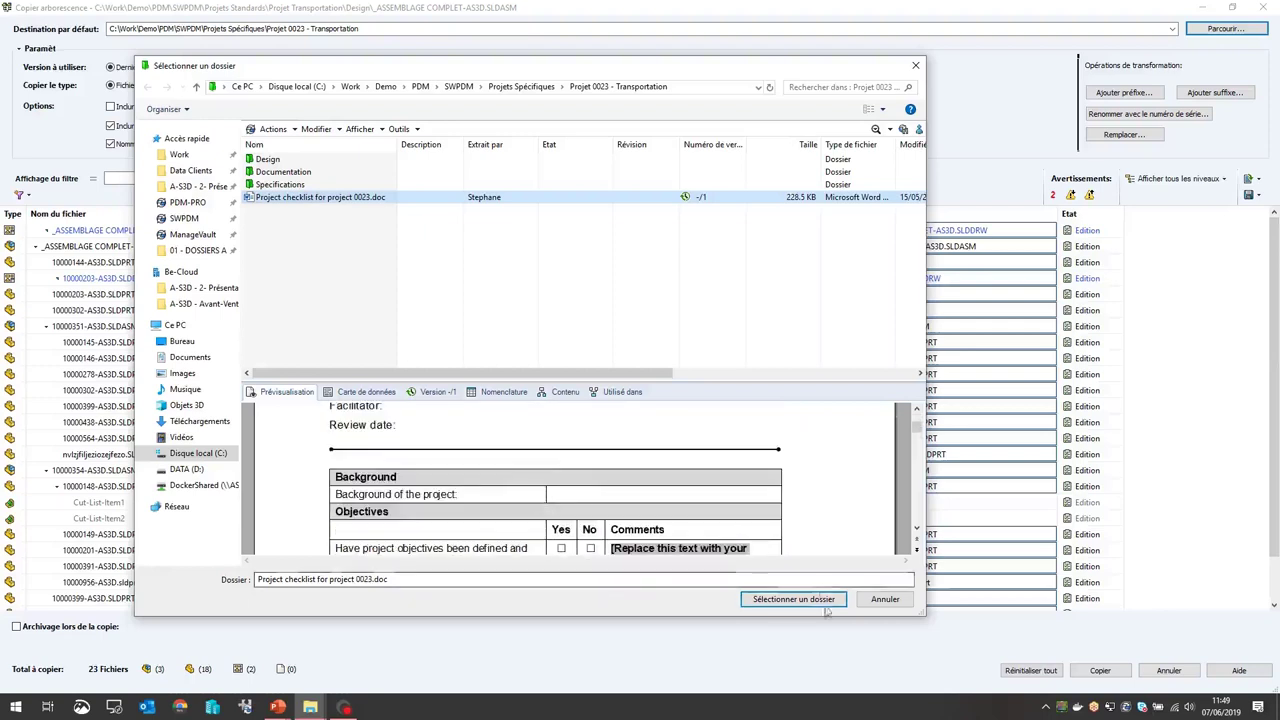
left_click(885, 599)
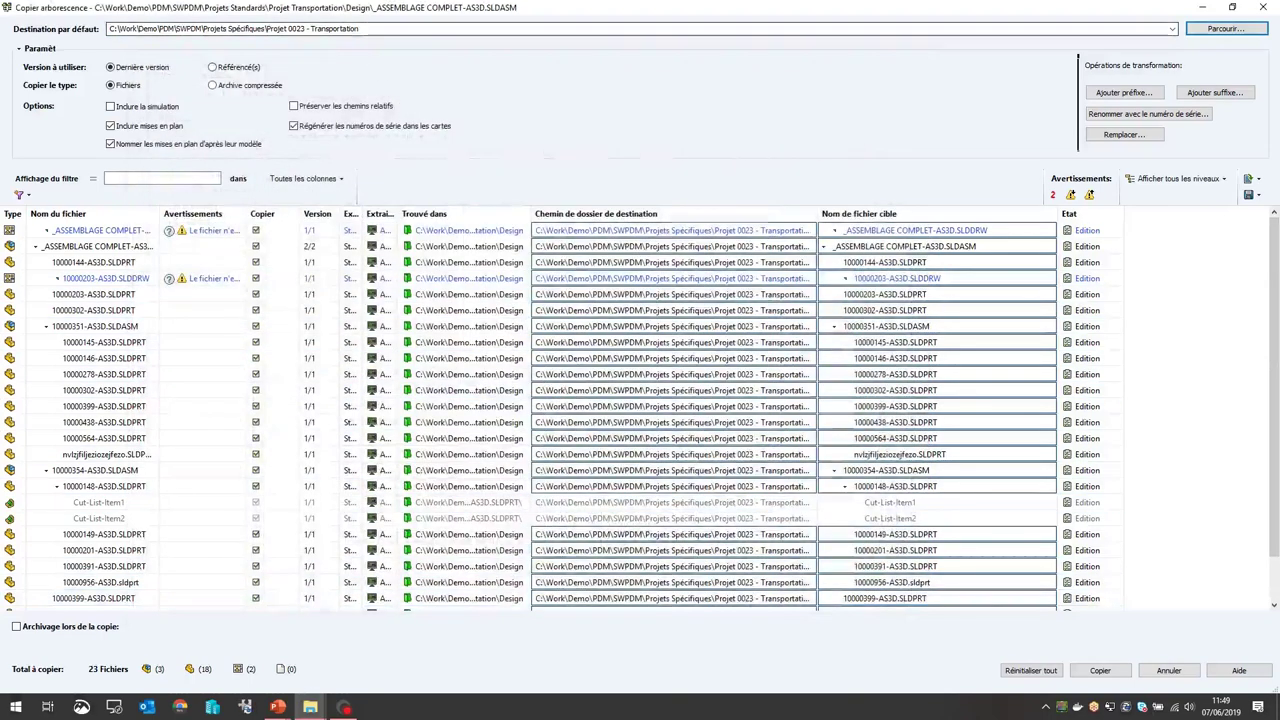
left_click(1226, 28)
double_click(287, 158)
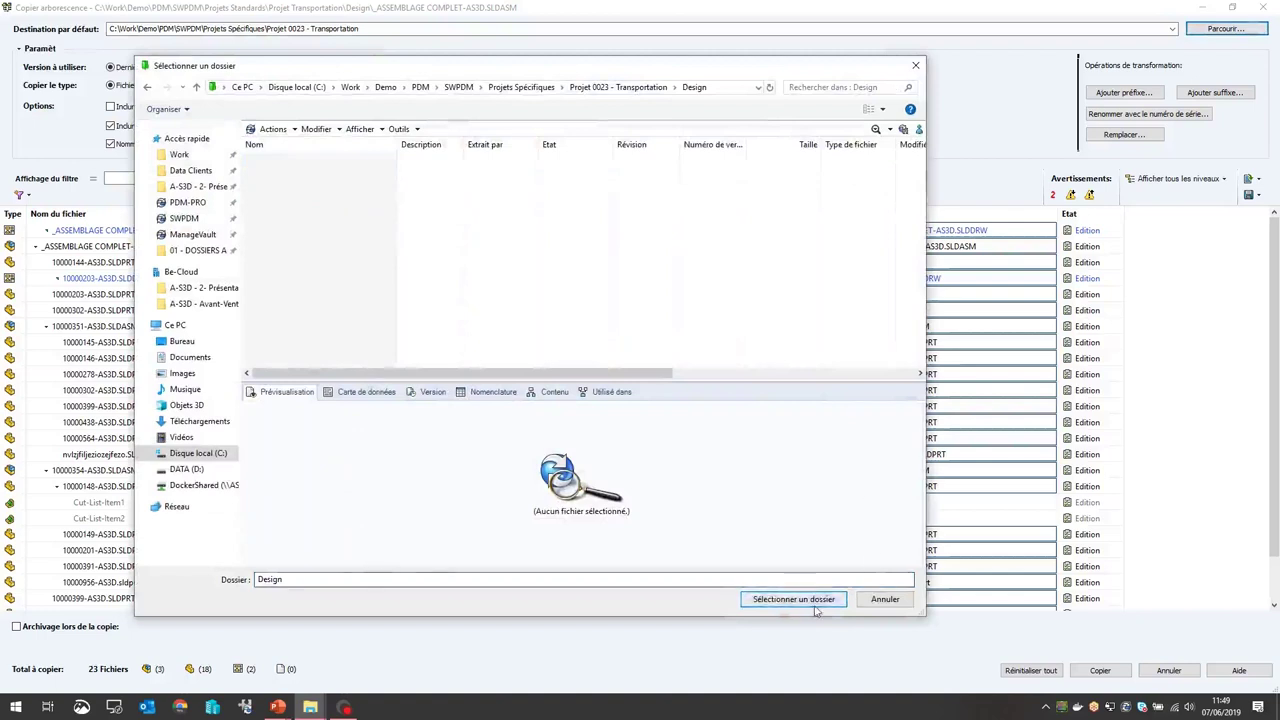
left_click(793, 599)
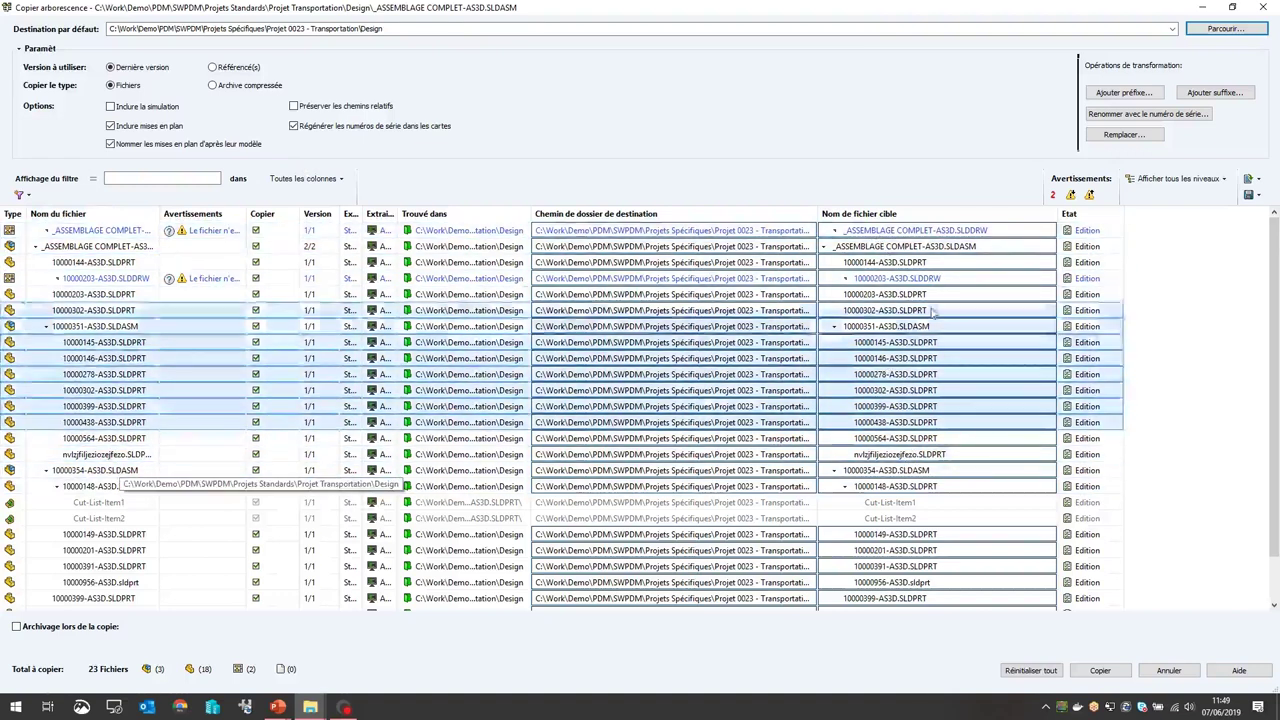
Rename all target files with serial numbers and review the SW-09636 part's name and destination path
left_click(1170, 118)
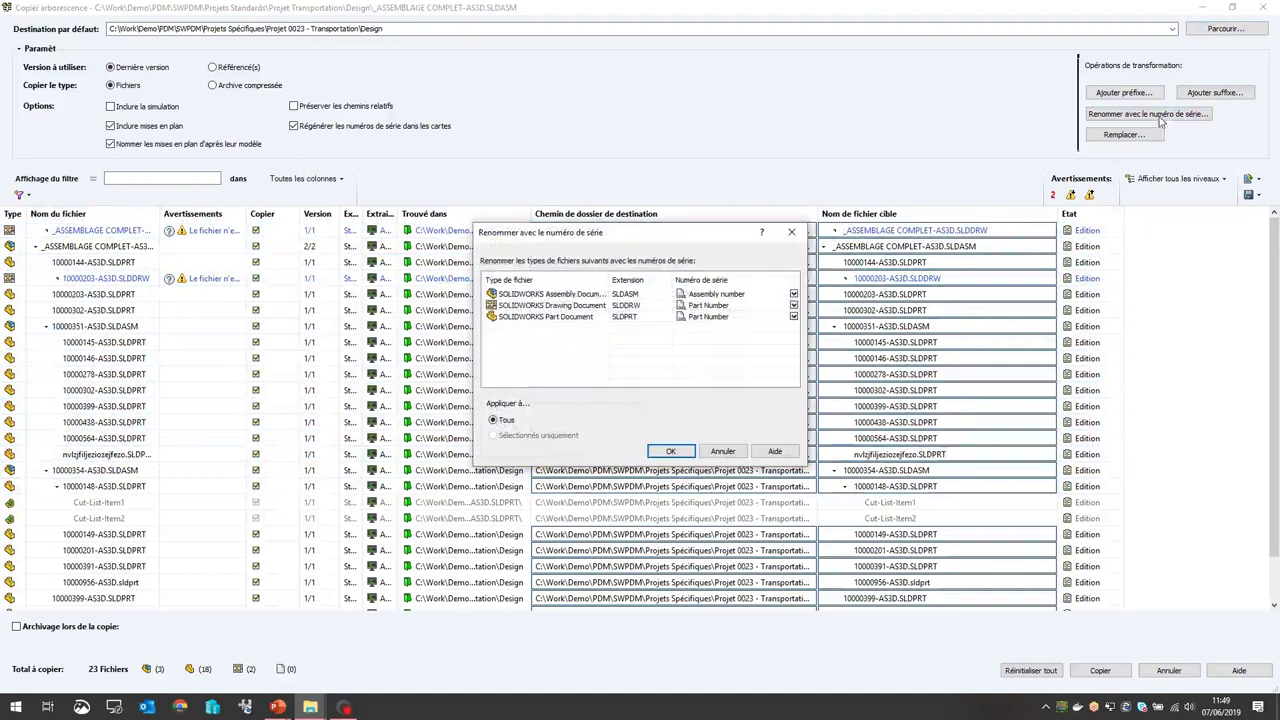
left_click(671, 451)
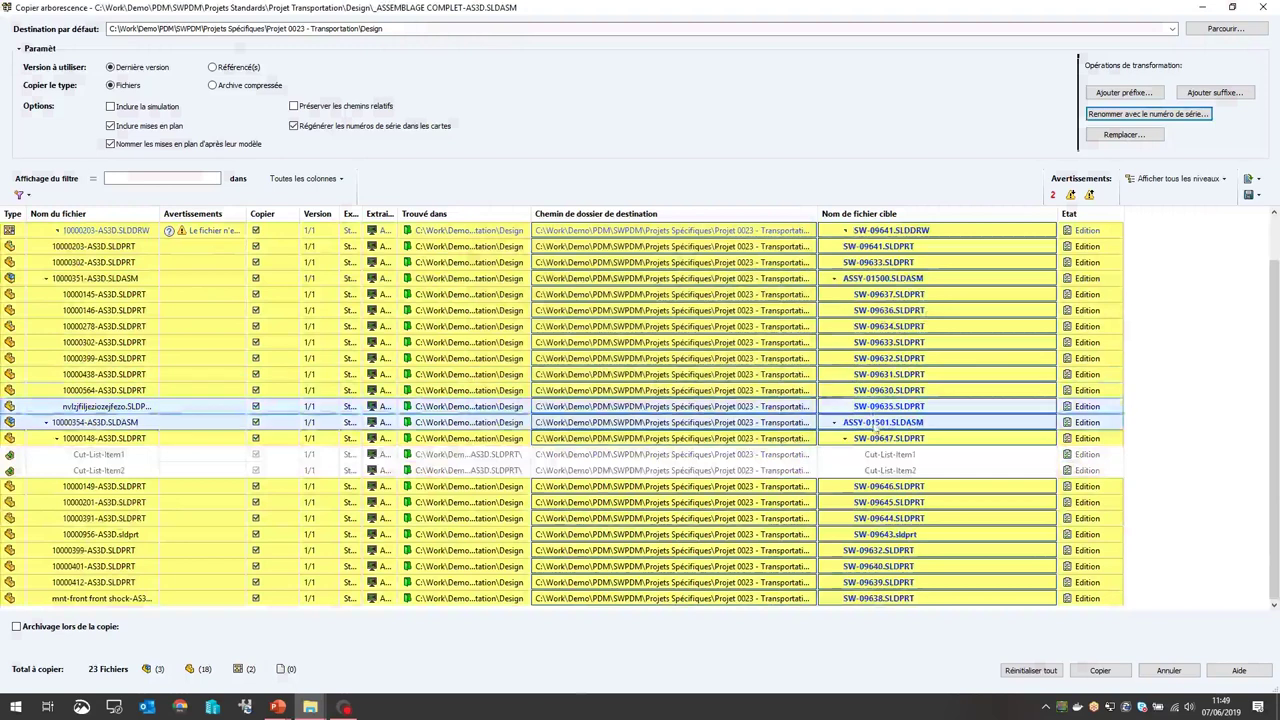
scroll(890, 400, "up", 1)
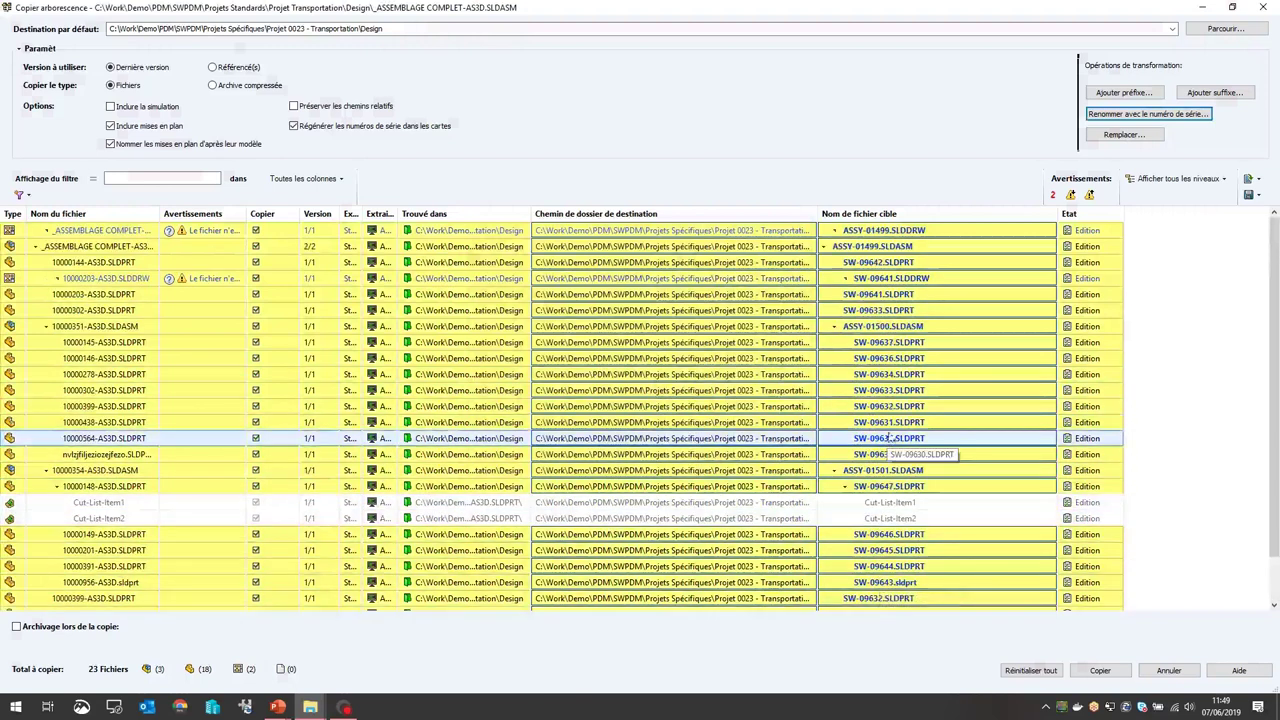
left_click(886, 362)
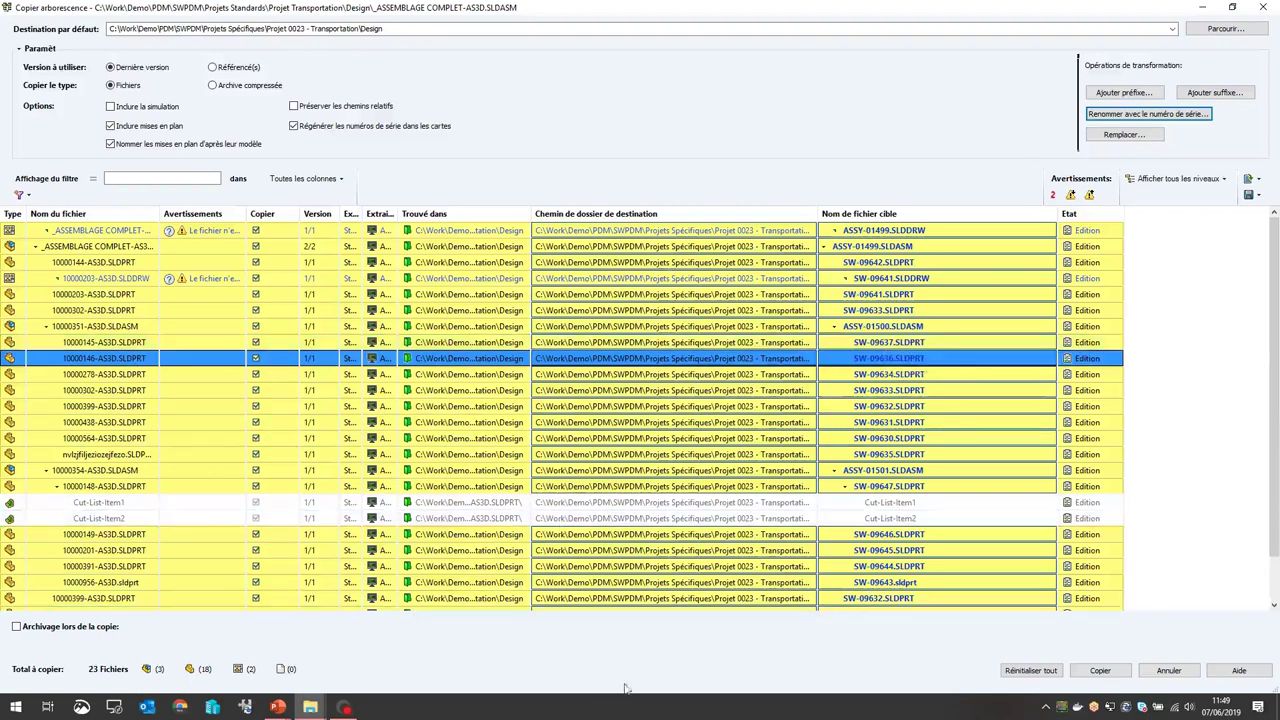
left_click(548, 359)
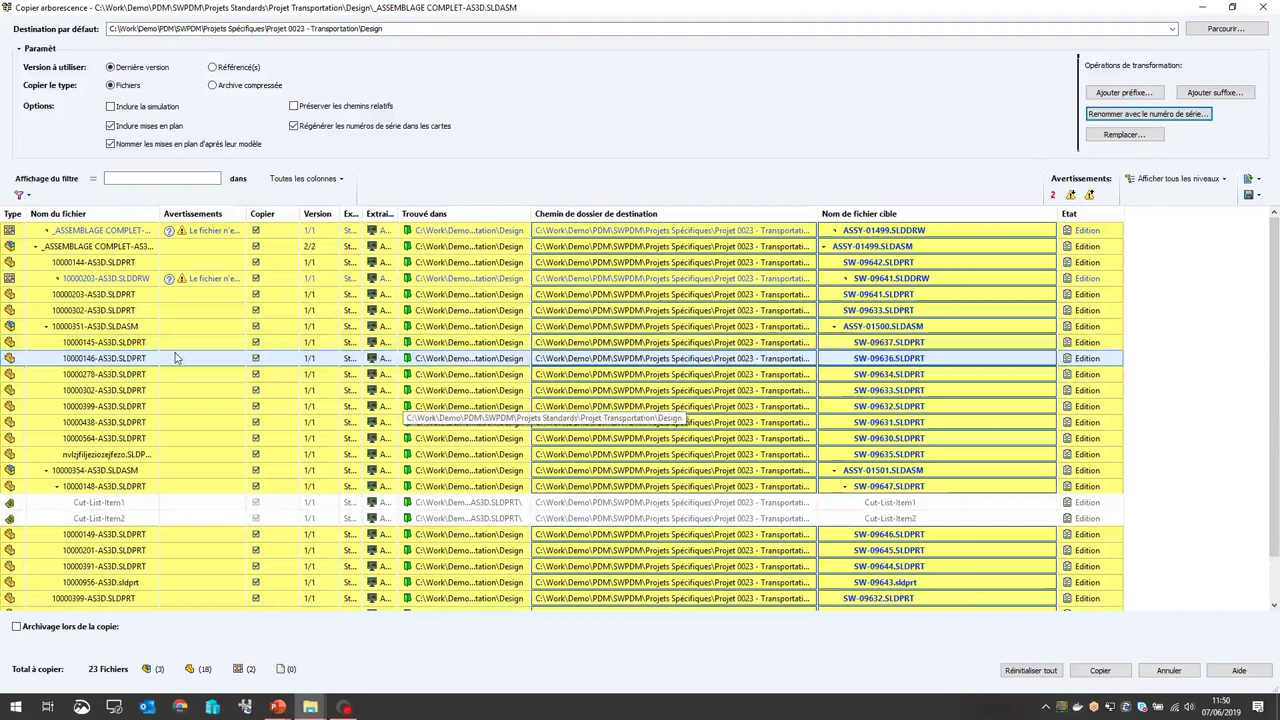
left_click(175, 358)
mouse_move(10, 358)
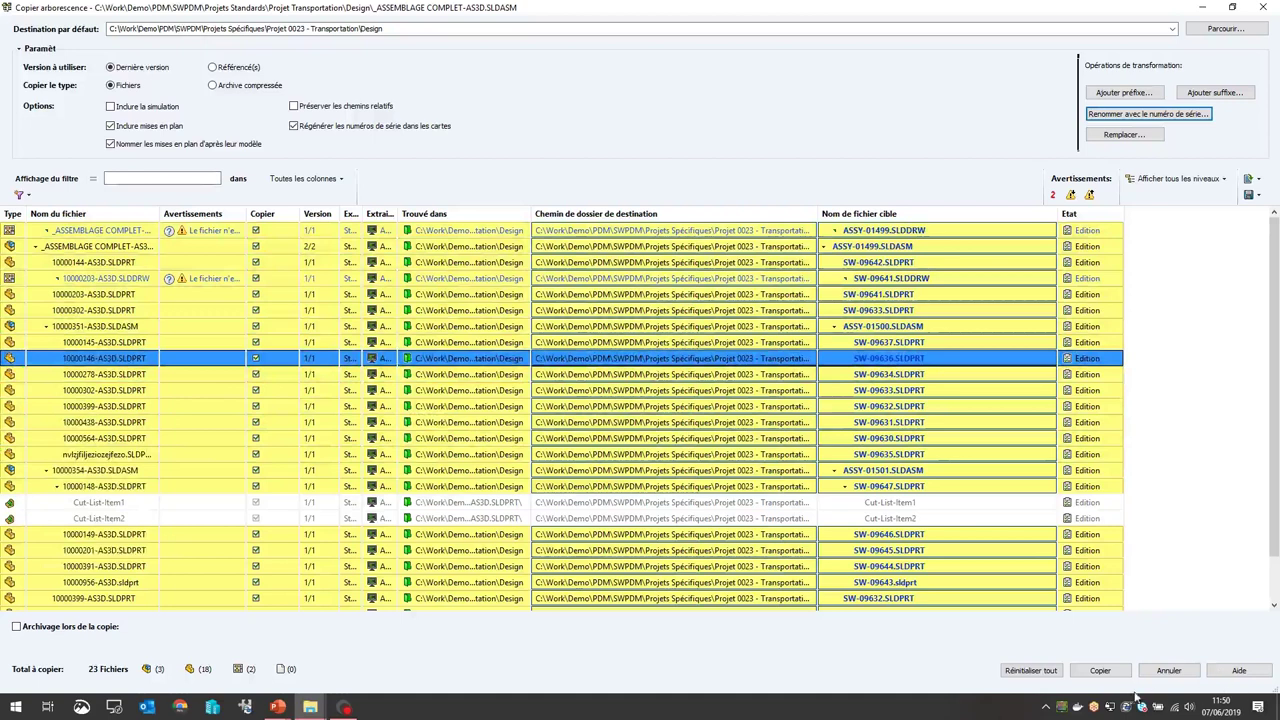
Copy the 23 files and open Projets Spécifiques > Projet 0023 - Transportation > Design
left_click(1100, 672)
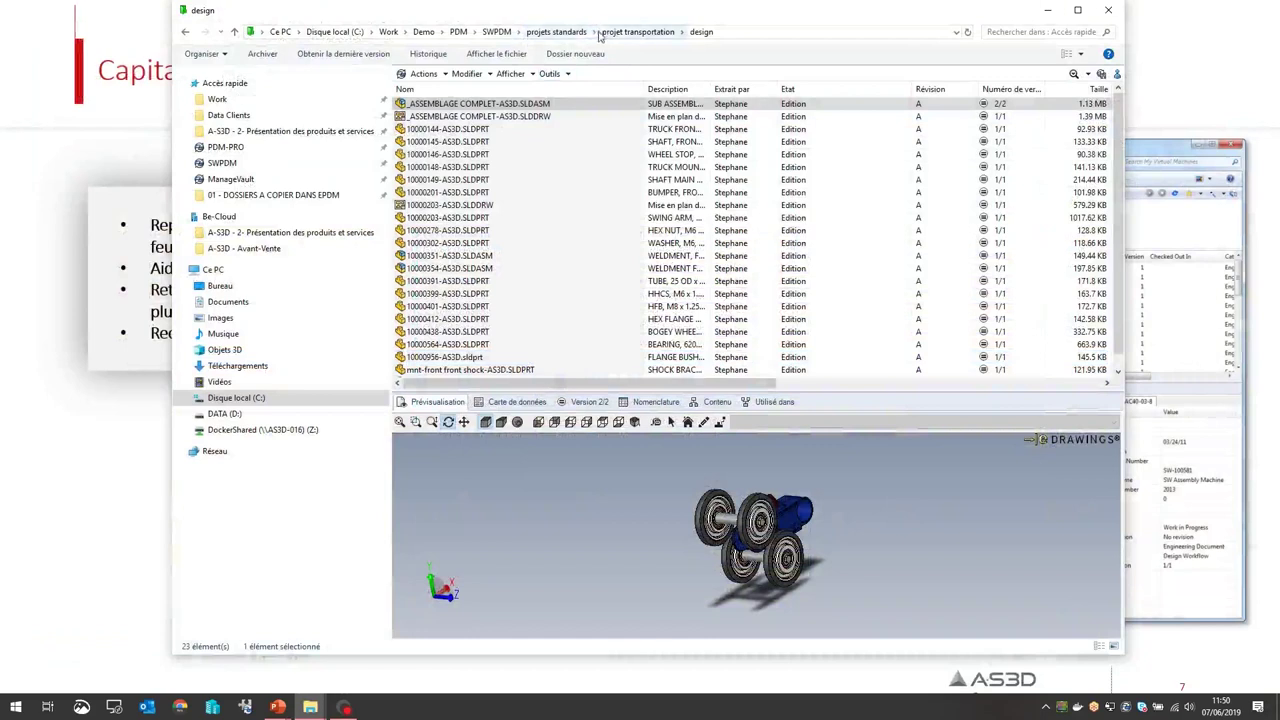
left_click(594, 32)
left_click(517, 32)
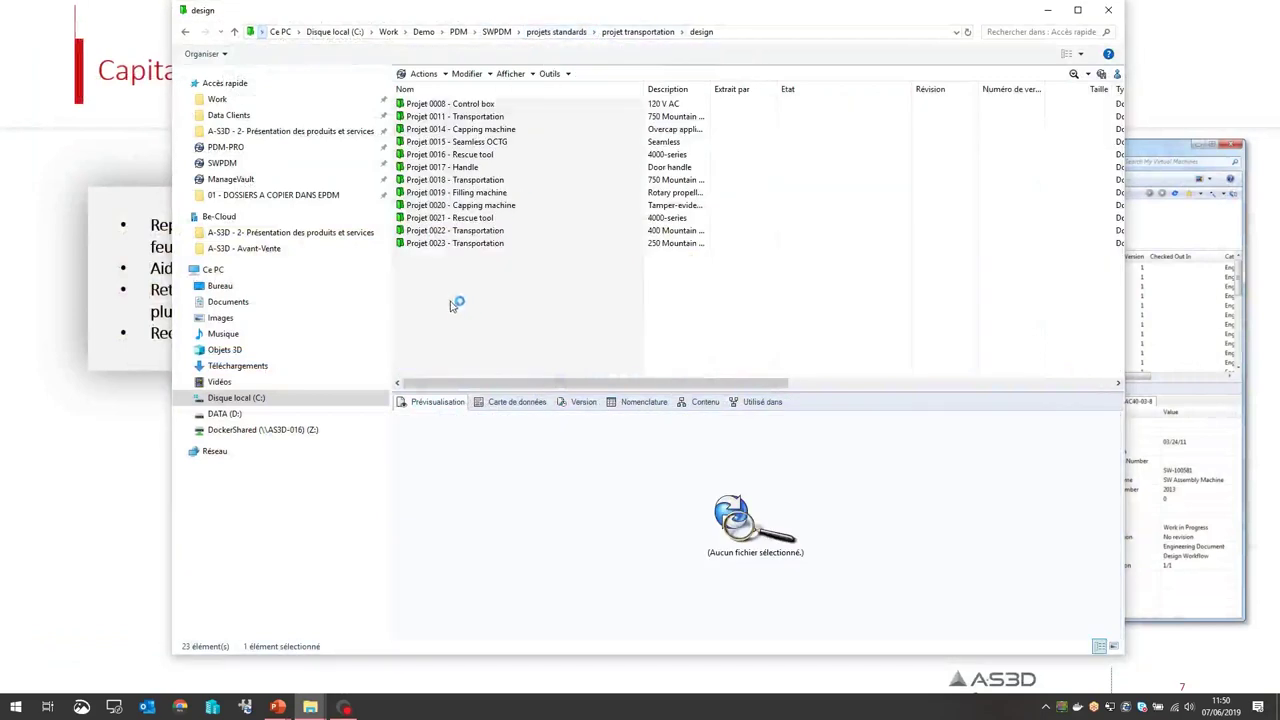
double_click(490, 244)
double_click(455, 105)
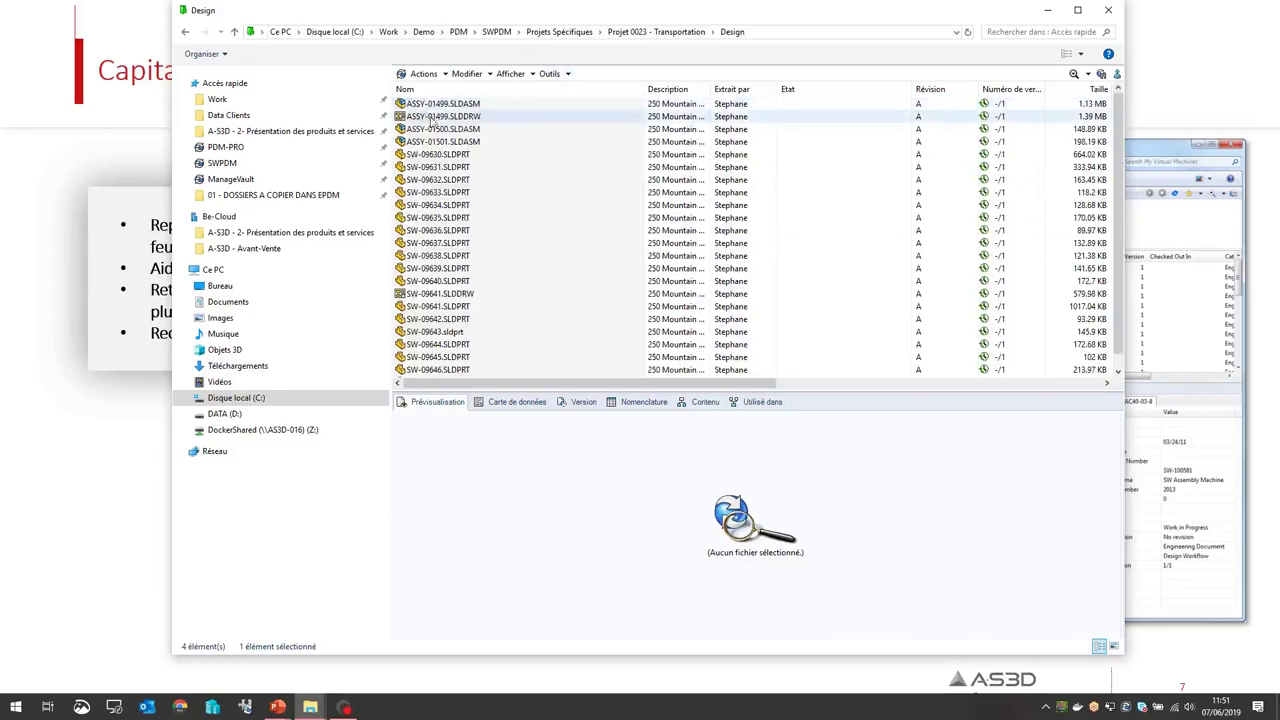
Open the data card of ASSY-01499.SLDASM and start editing its Description field
left_click(436, 106)
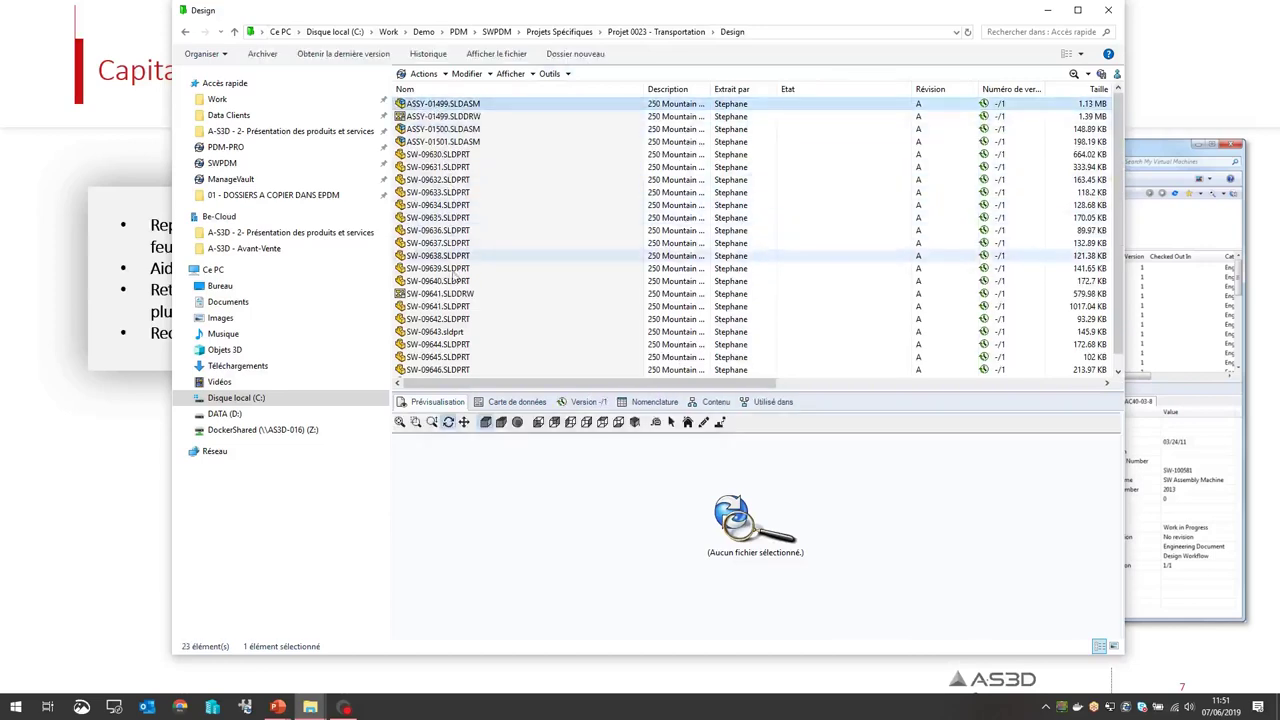
left_click(522, 402)
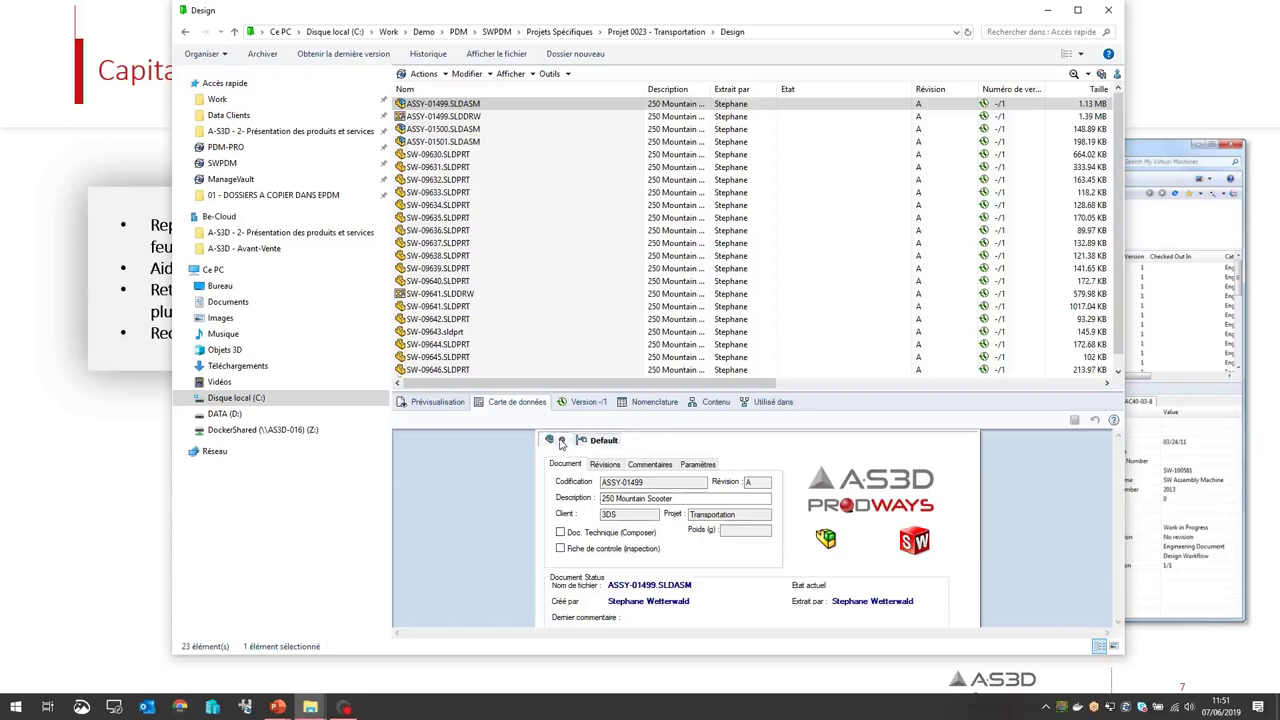
left_click_drag(624, 390, 624, 340)
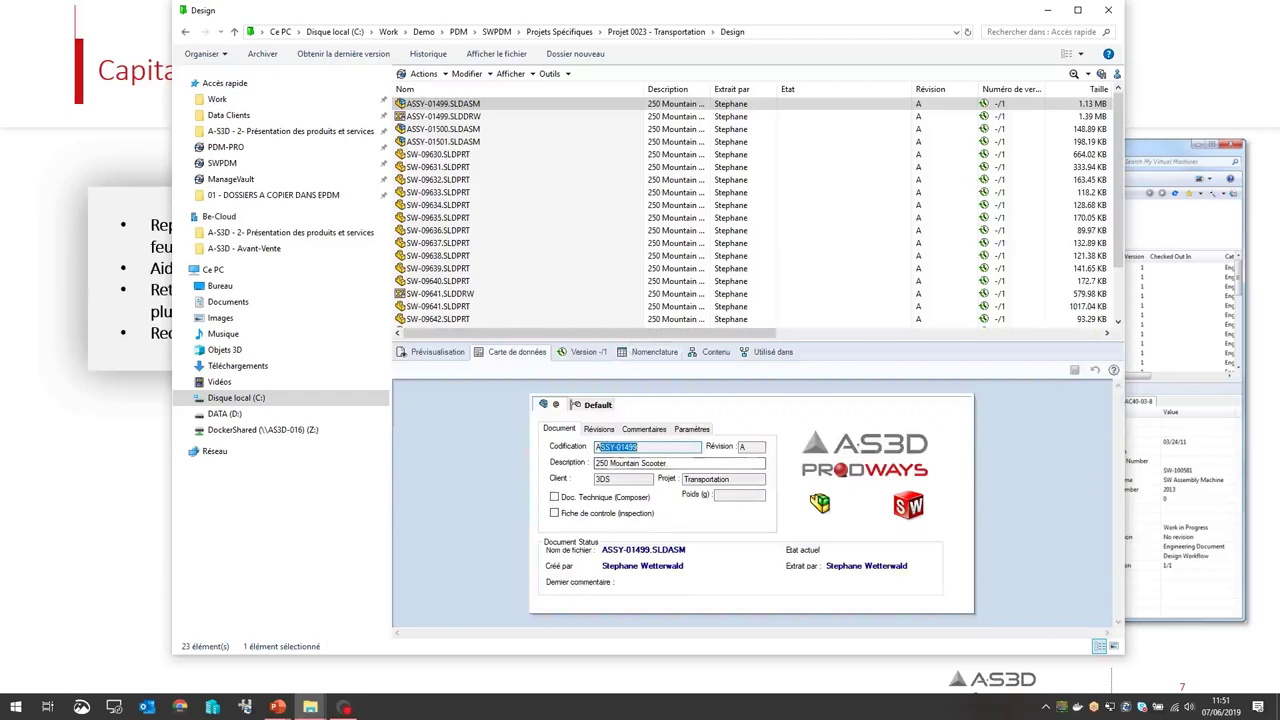
key("Tab")
left_click(605, 463)
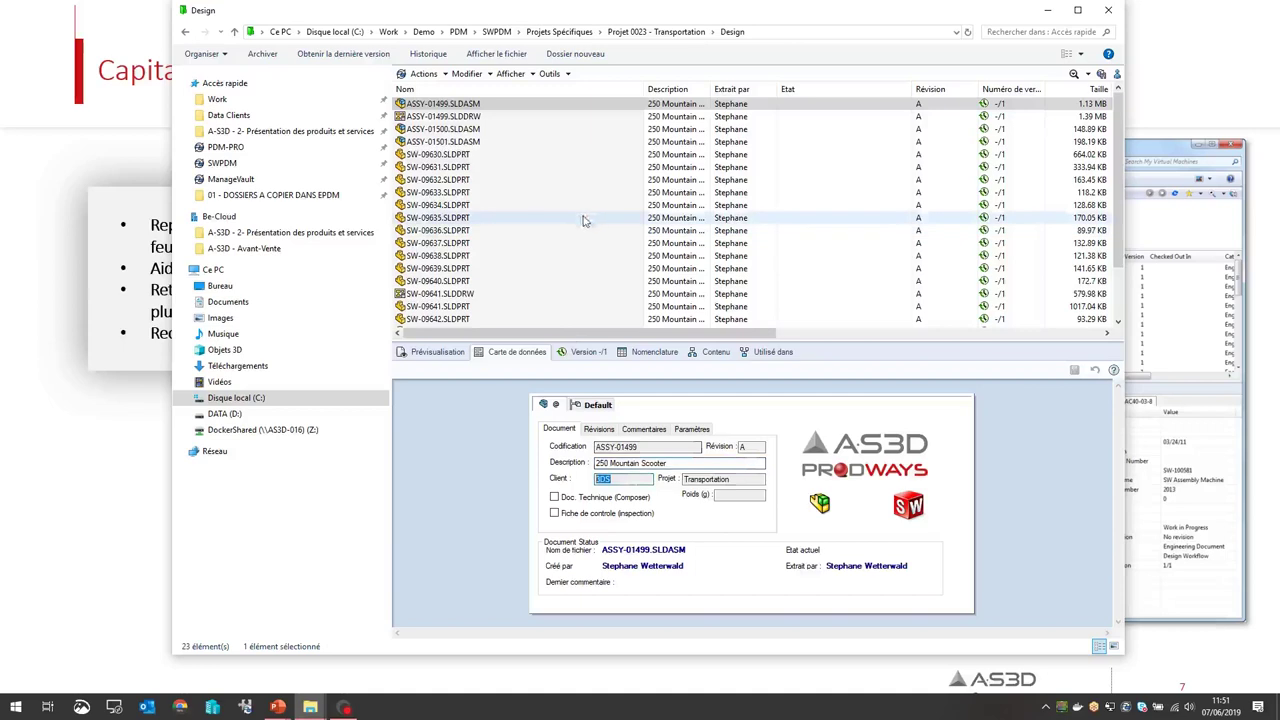
double_click(438, 106)
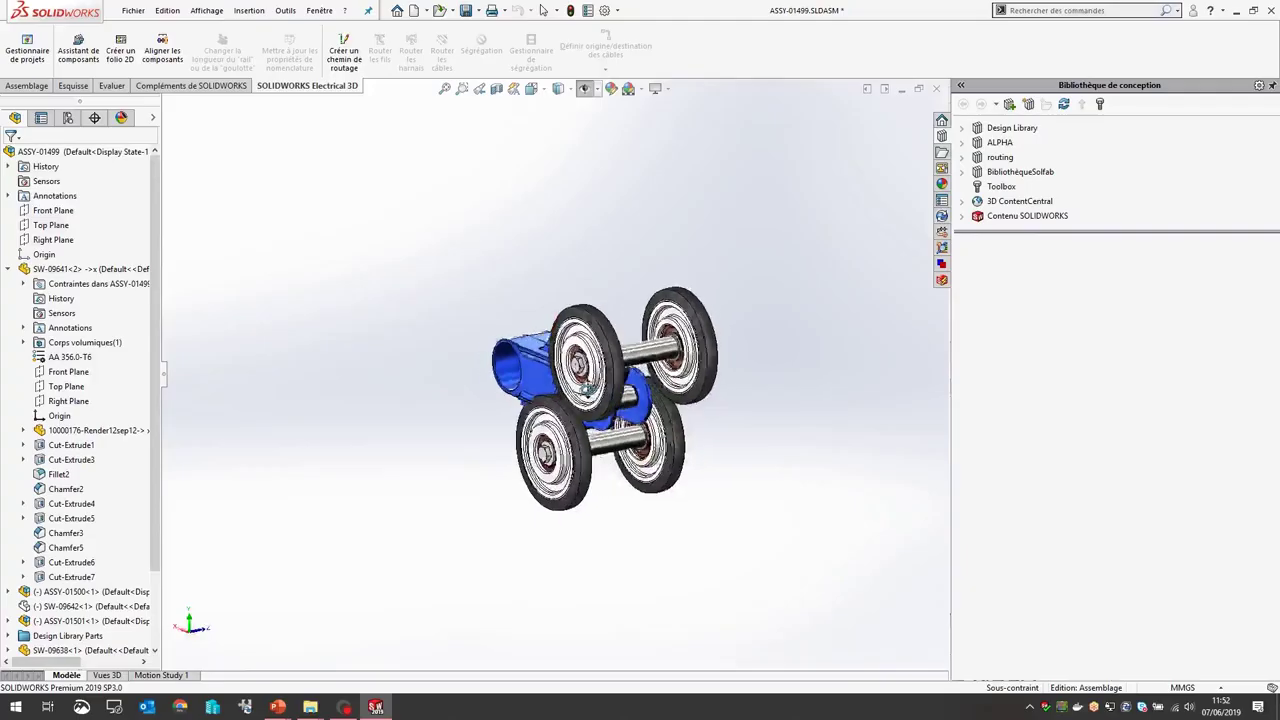
mouse_move(589, 387)
middle_mouse_down()
mouse_move(503, 401)
mouse_move(628, 436)
middle_mouse_up()
scroll(628, 436, "down", 2)
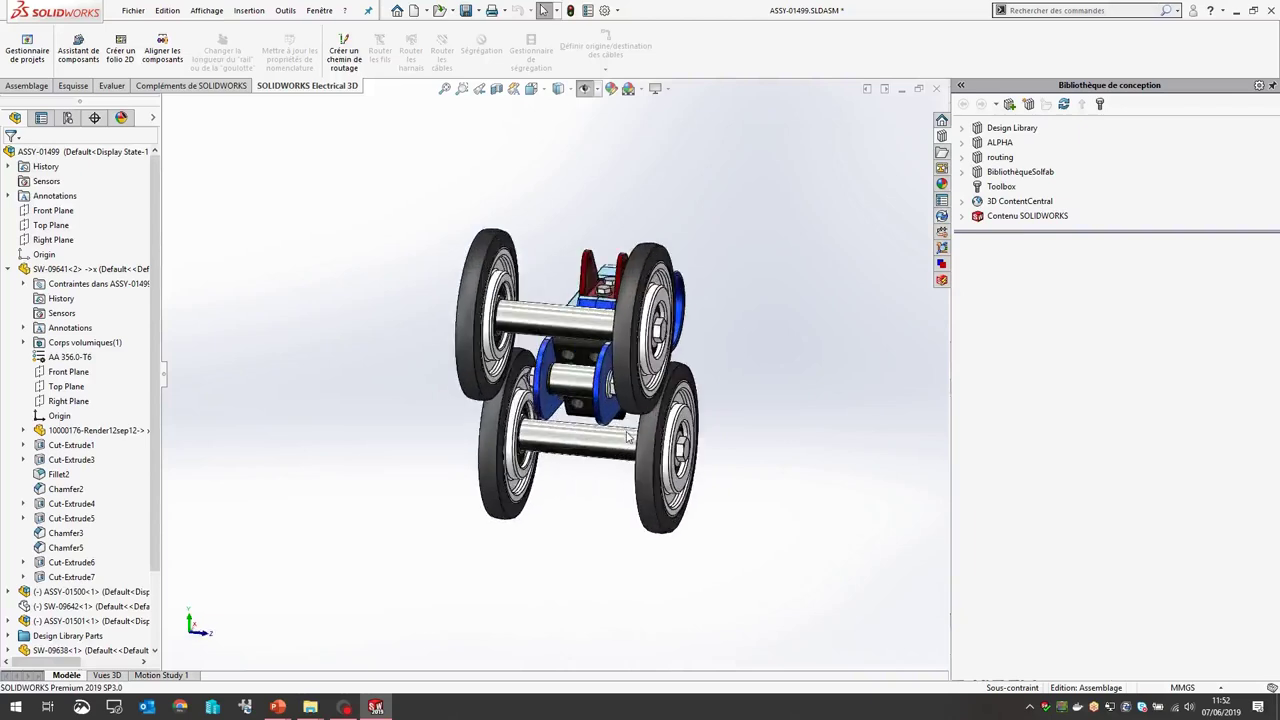
left_click(9, 269)
left_click(80, 298)
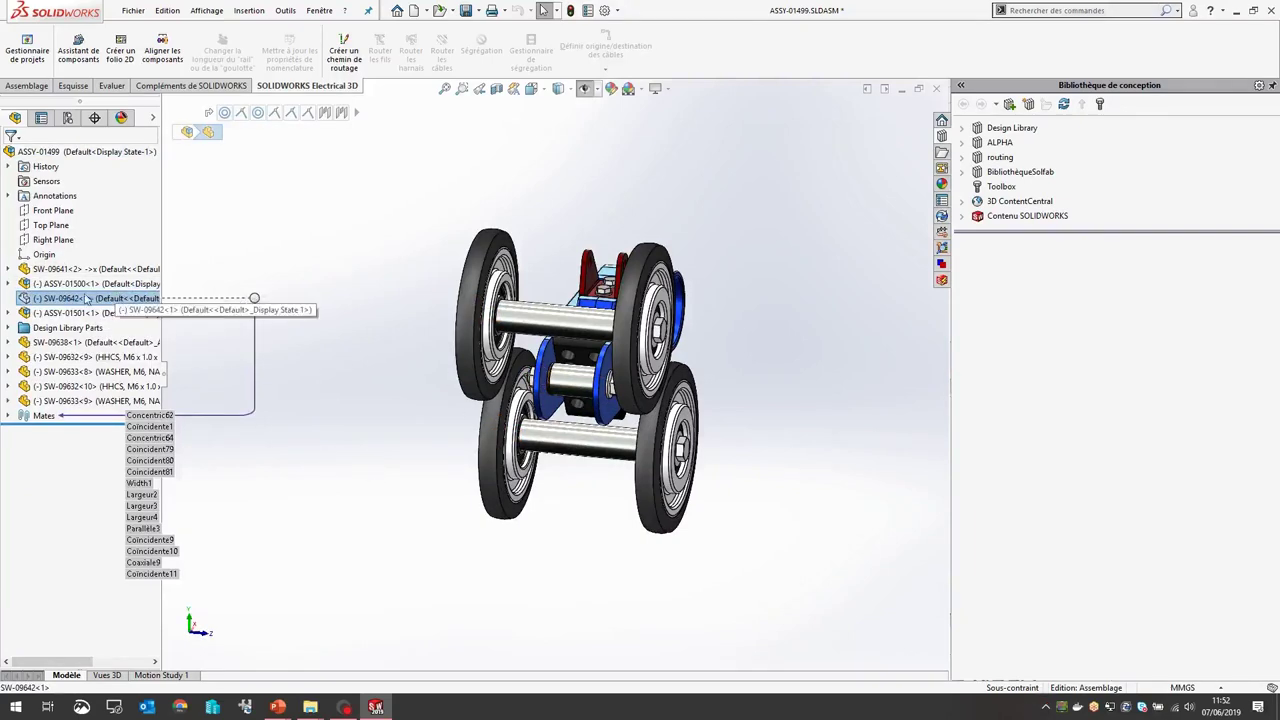
right_click(86, 301)
left_click(150, 228)
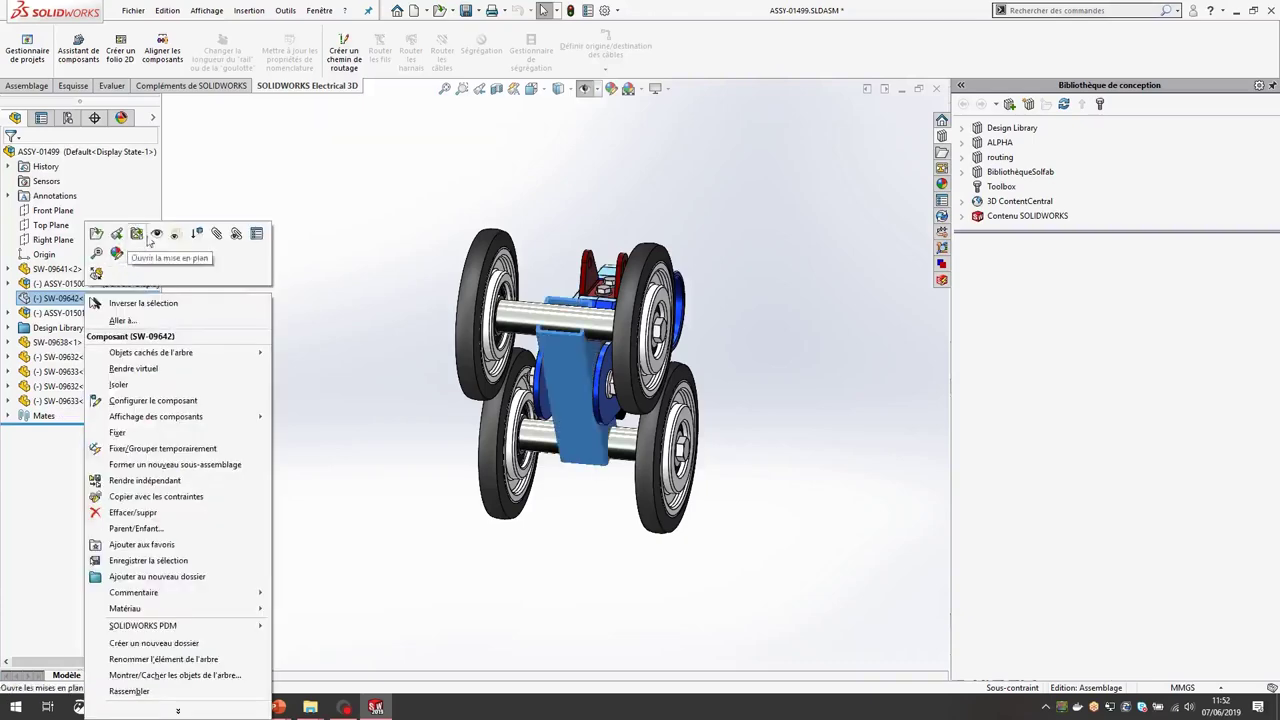
mouse_move(490, 410)
middle_mouse_down()
mouse_move(587, 346)
mouse_move(463, 362)
middle_mouse_up()
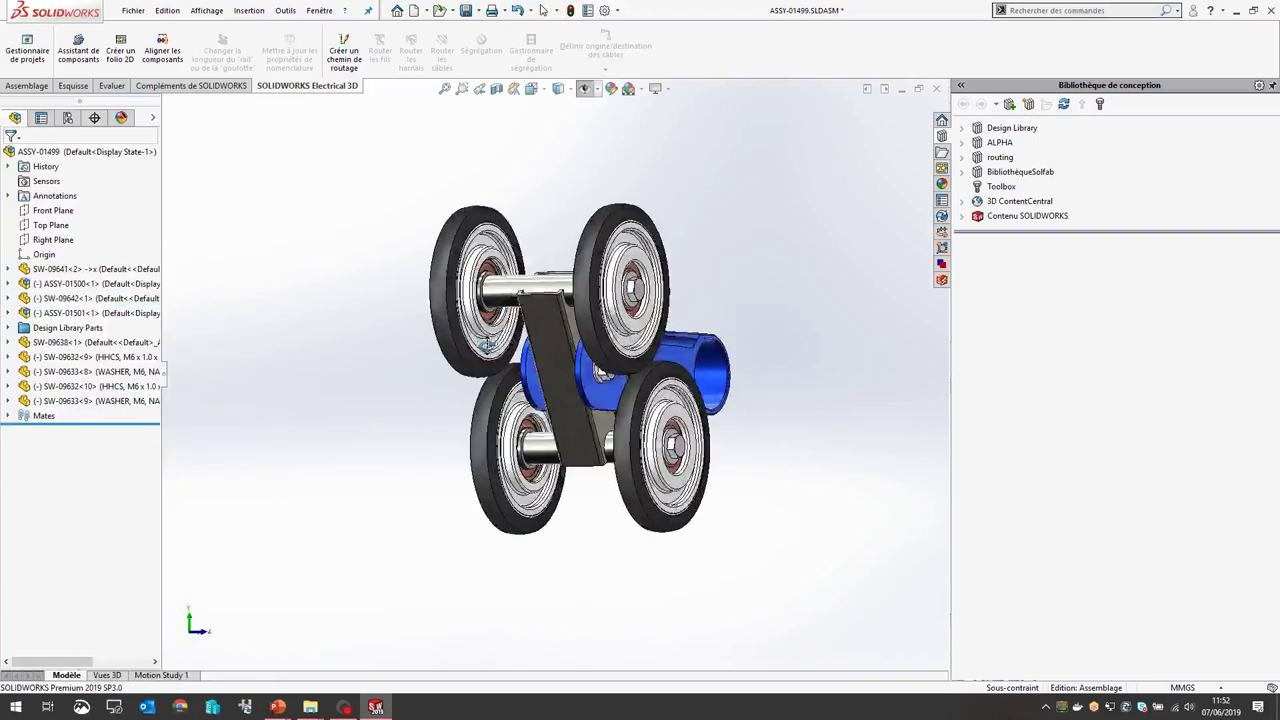
left_click(86, 298)
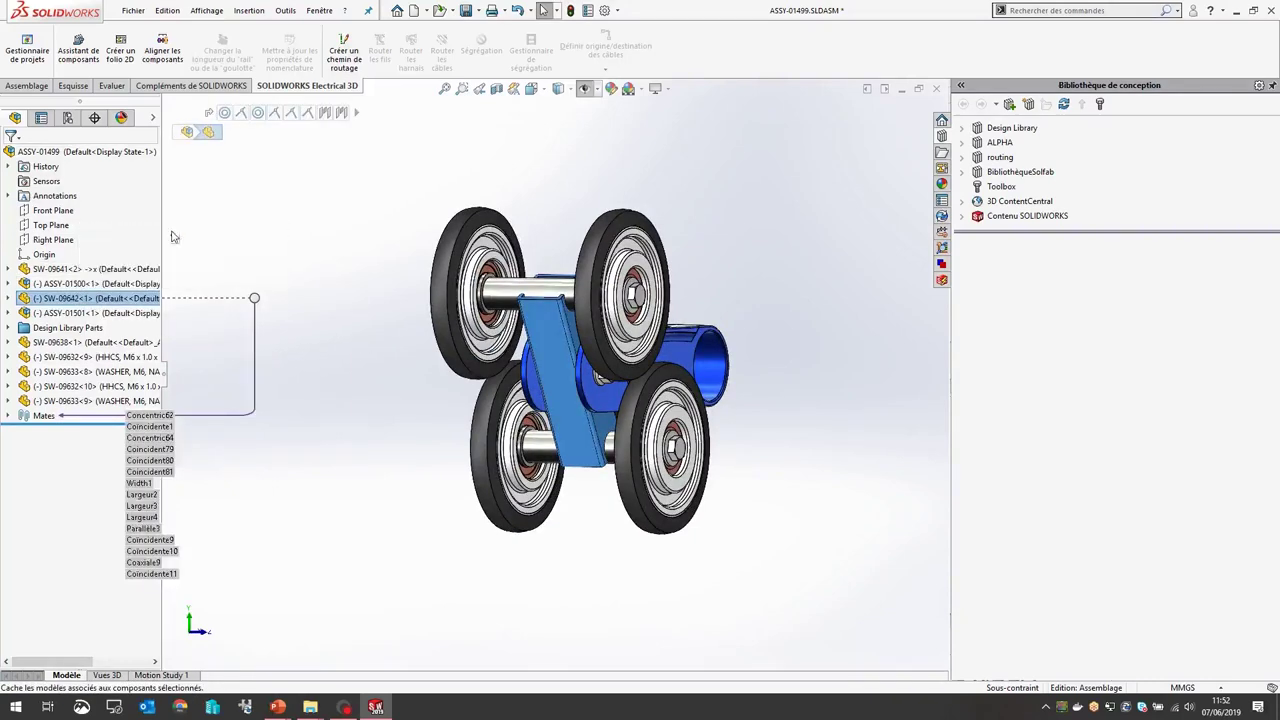
left_click(358, 408)
left_click(92, 298)
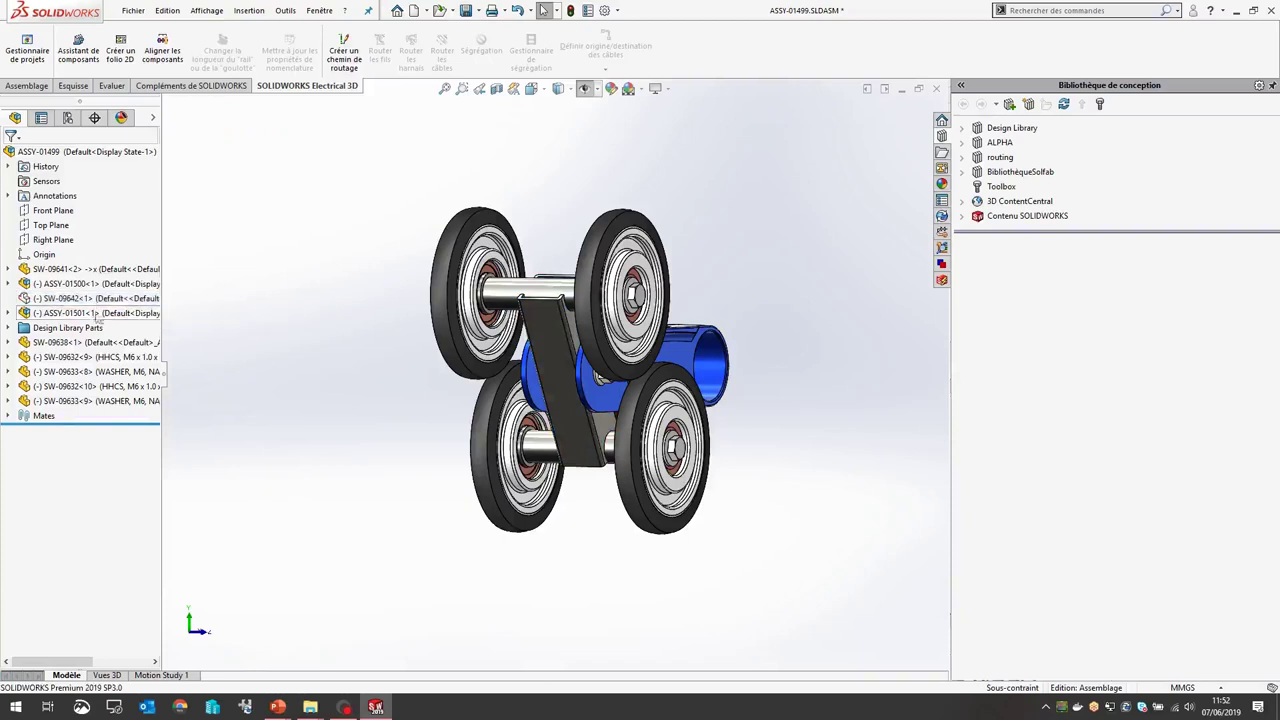
left_click(134, 237)
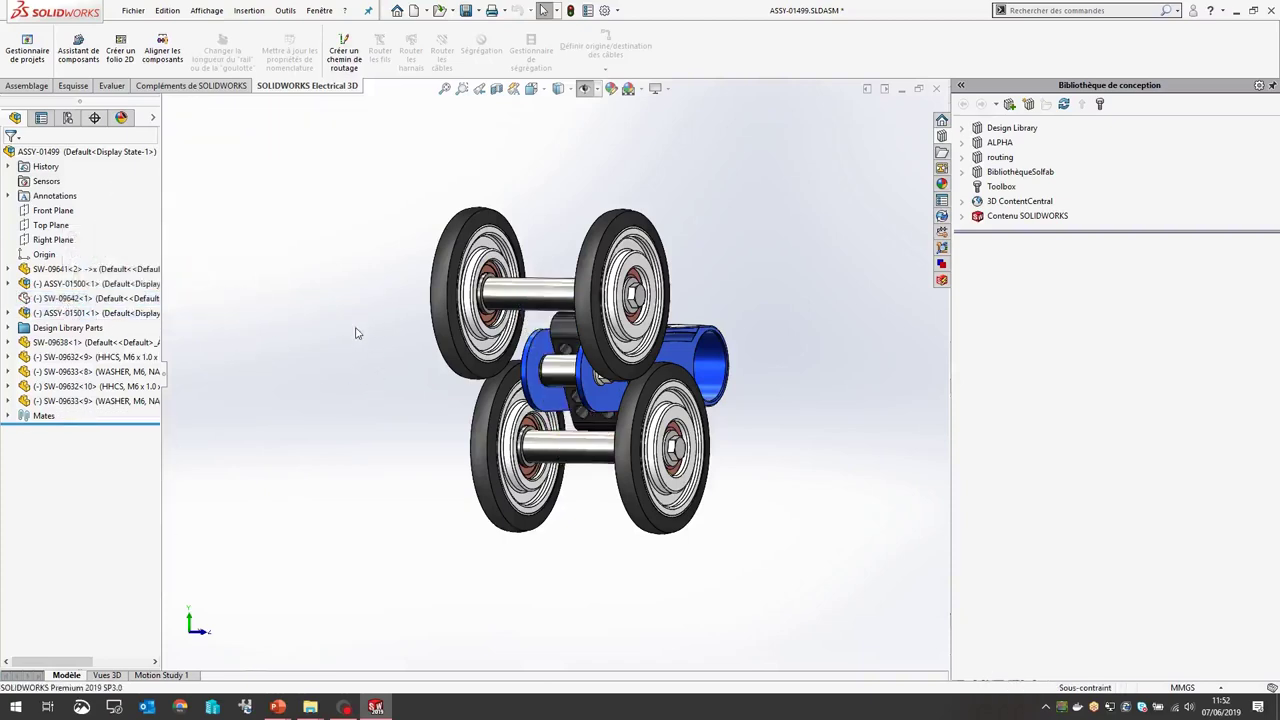
Open PIECE A CREER.SLDPRT from 01 - DOSSIERS A COPIER DANS EPDM and select its Ajout de matiere sketch
key("super+e")
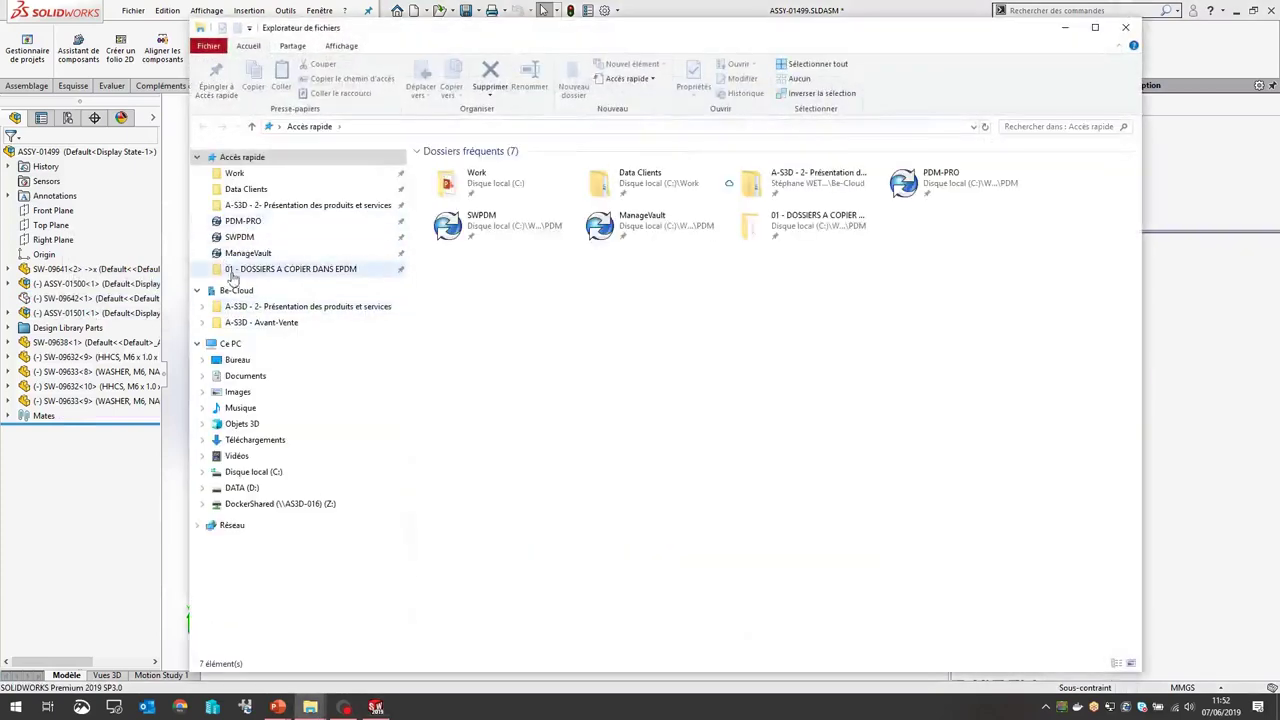
left_click(230, 272)
double_click(466, 208)
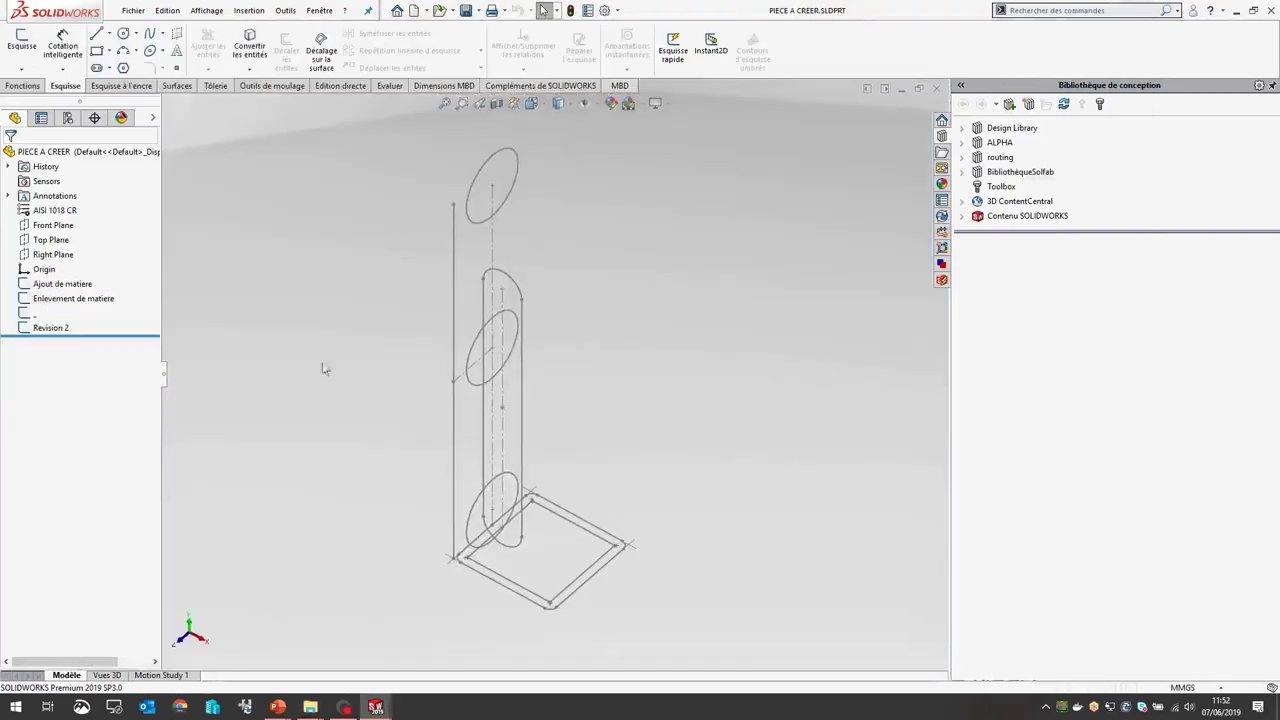
left_click(62, 284)
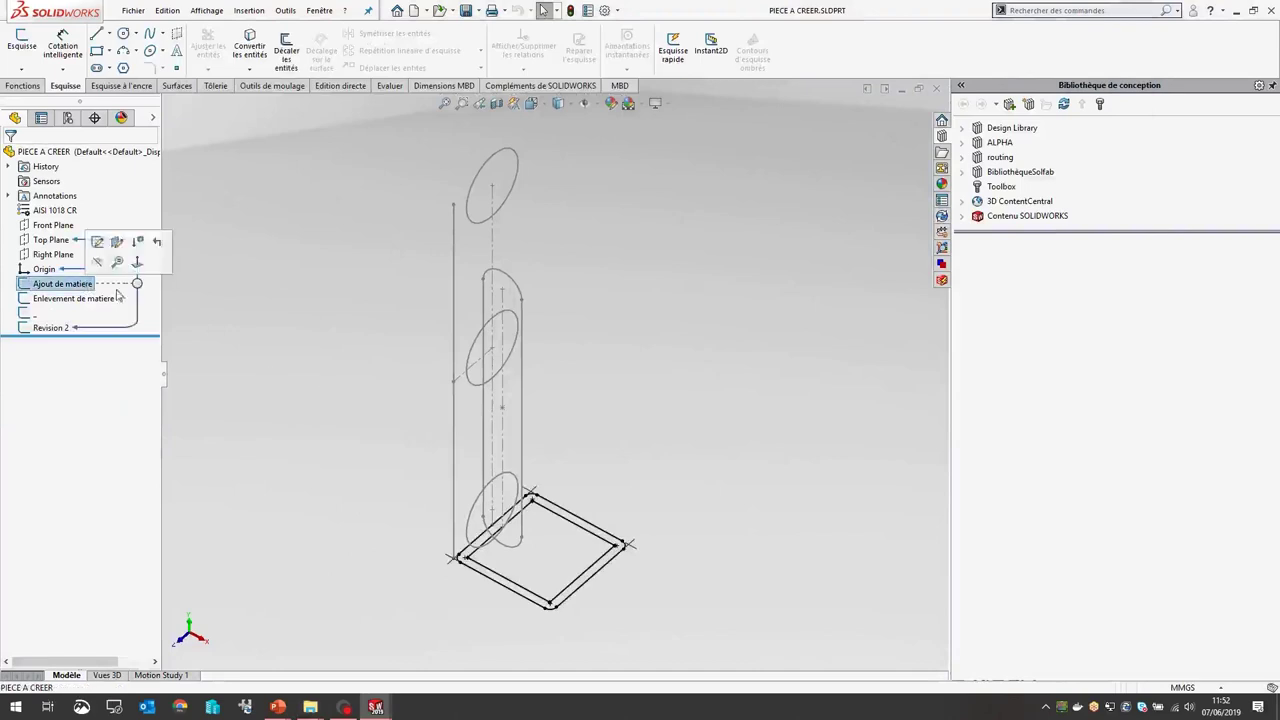
left_click(281, 322)
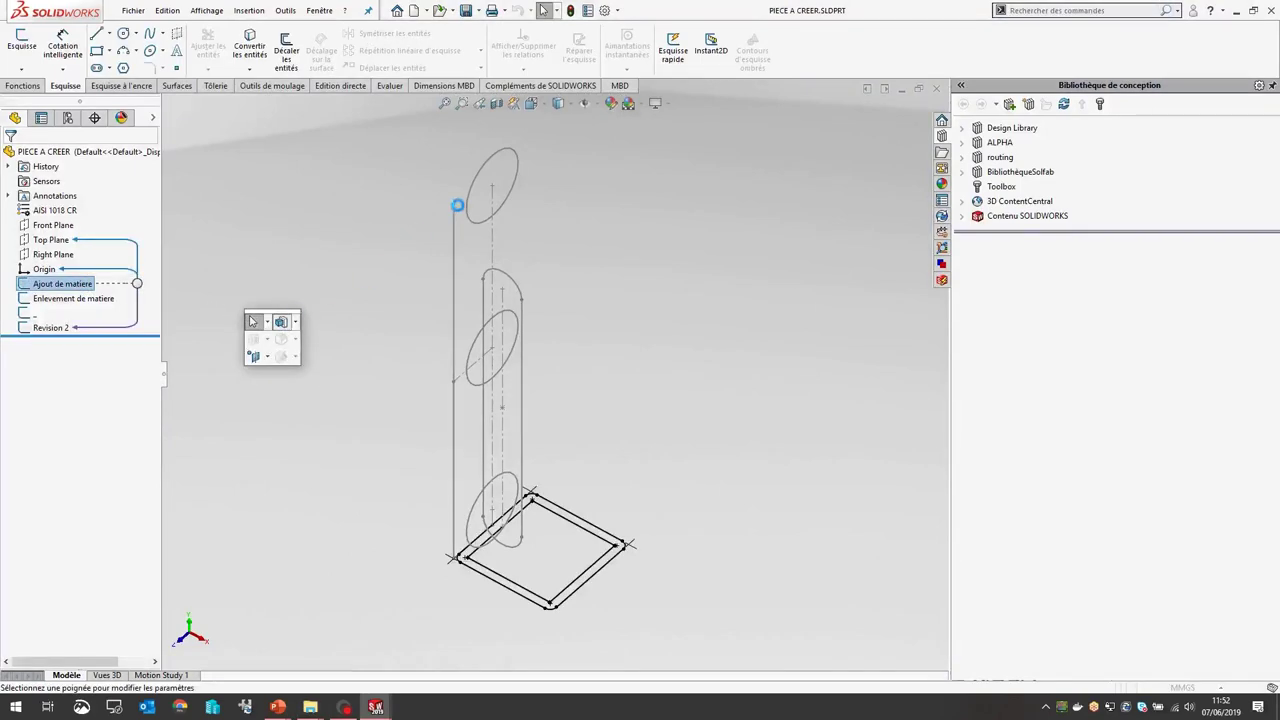
Boss-extrude Ajout de matiere to the top vertex, then cut Enlevement de matiere up to the tube face
left_click(455, 207)
key("Return")
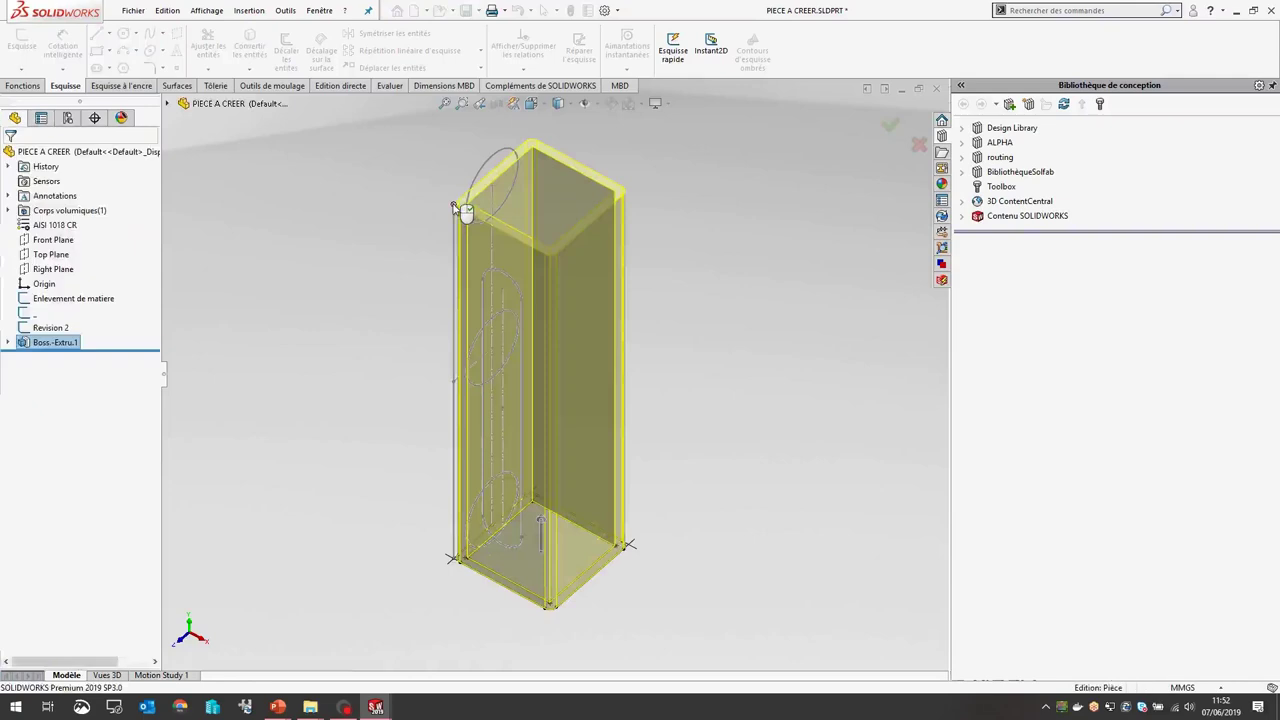
left_click(93, 299)
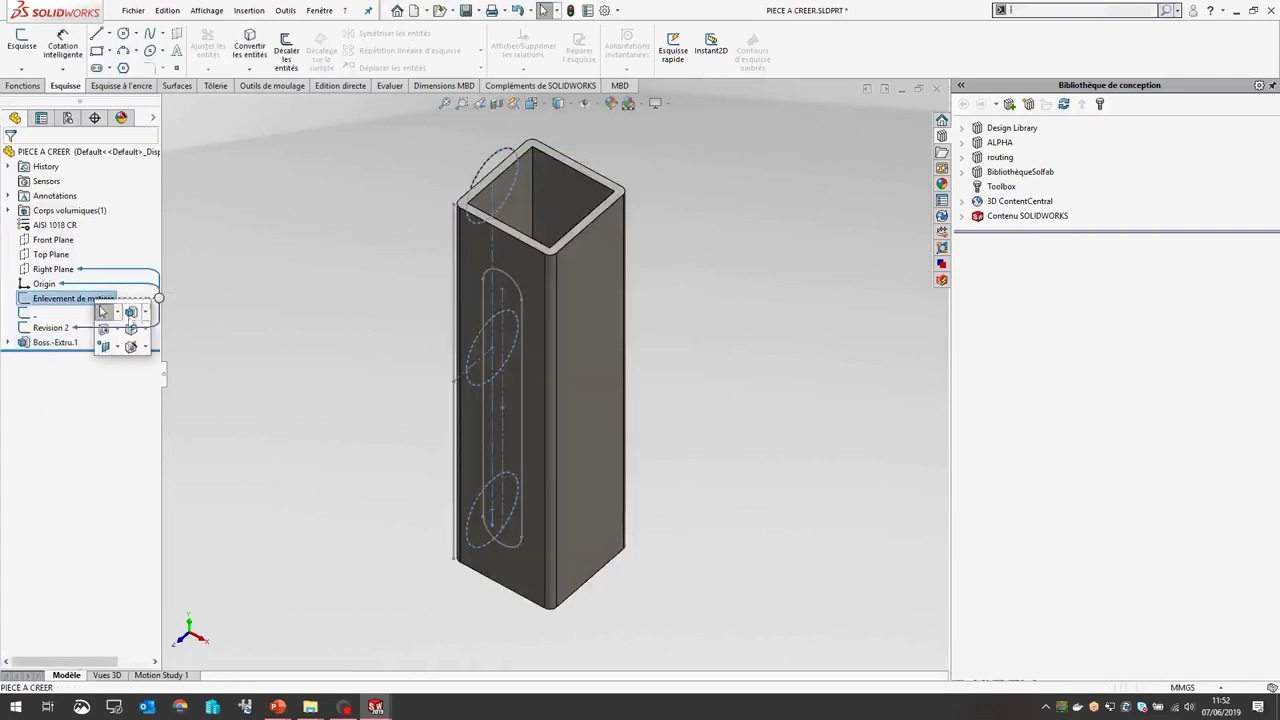
left_click(103, 311)
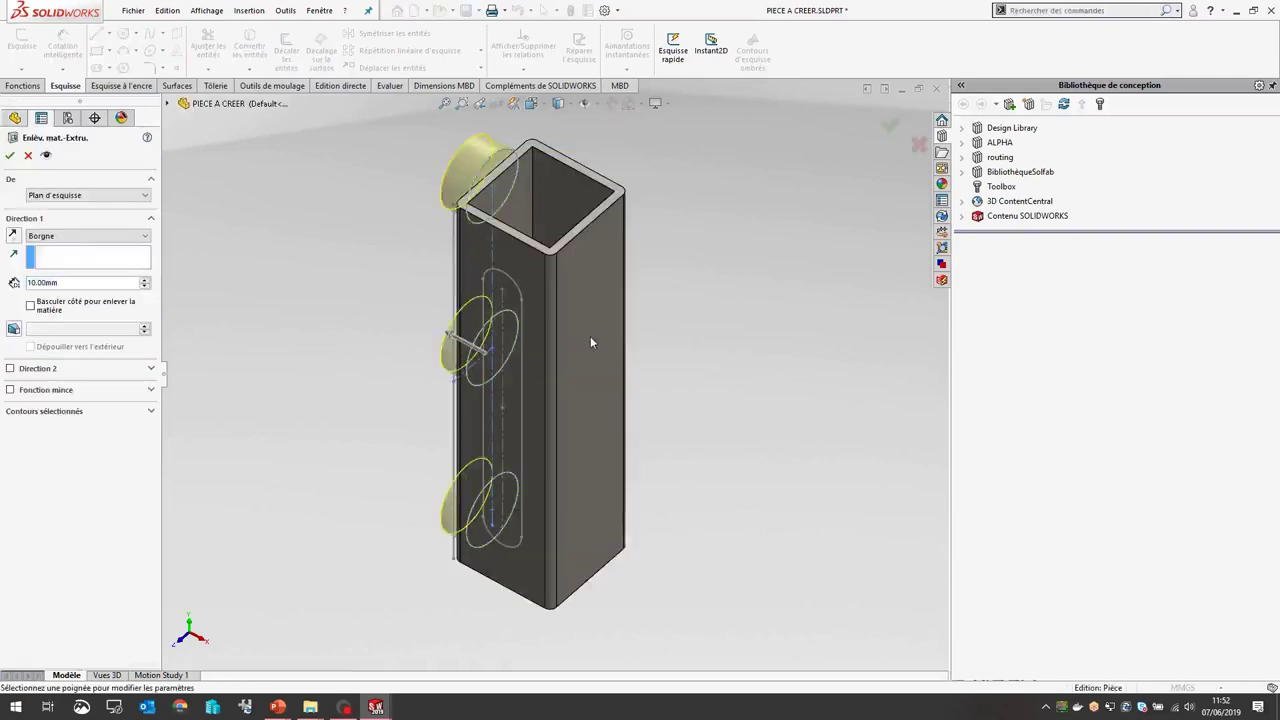
left_click(590, 338)
key("Return")
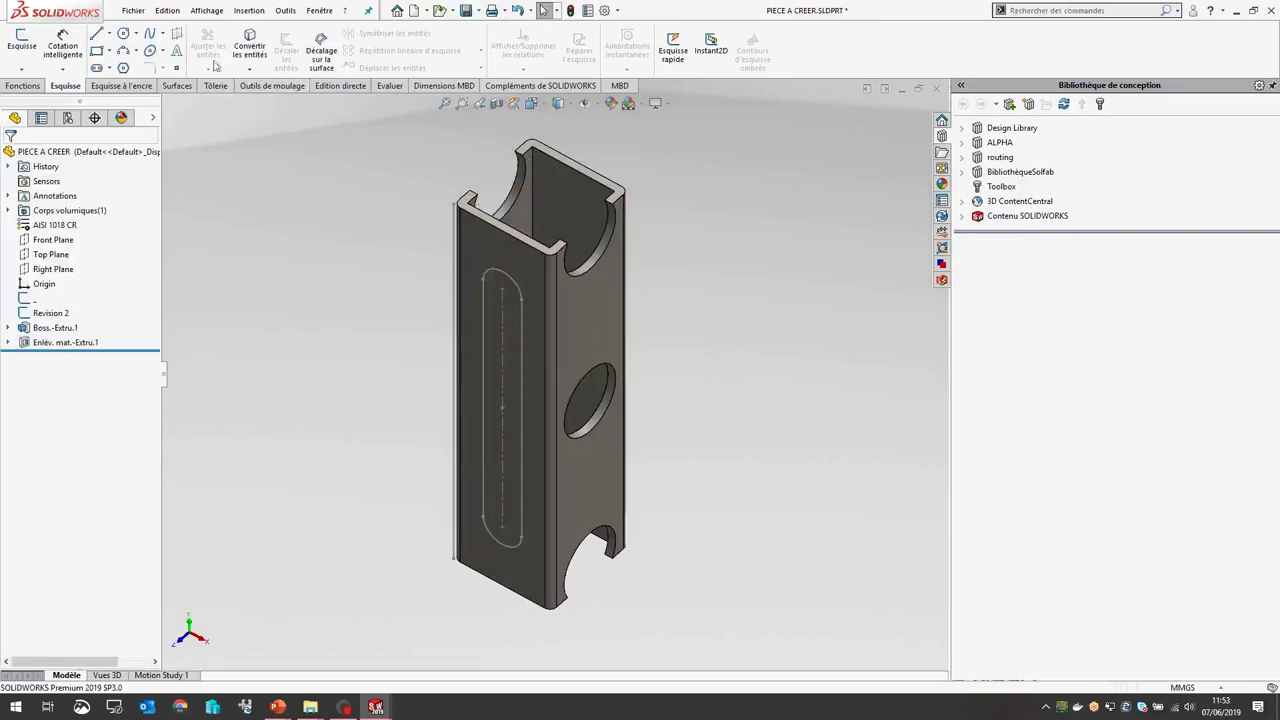
left_click(123, 12)
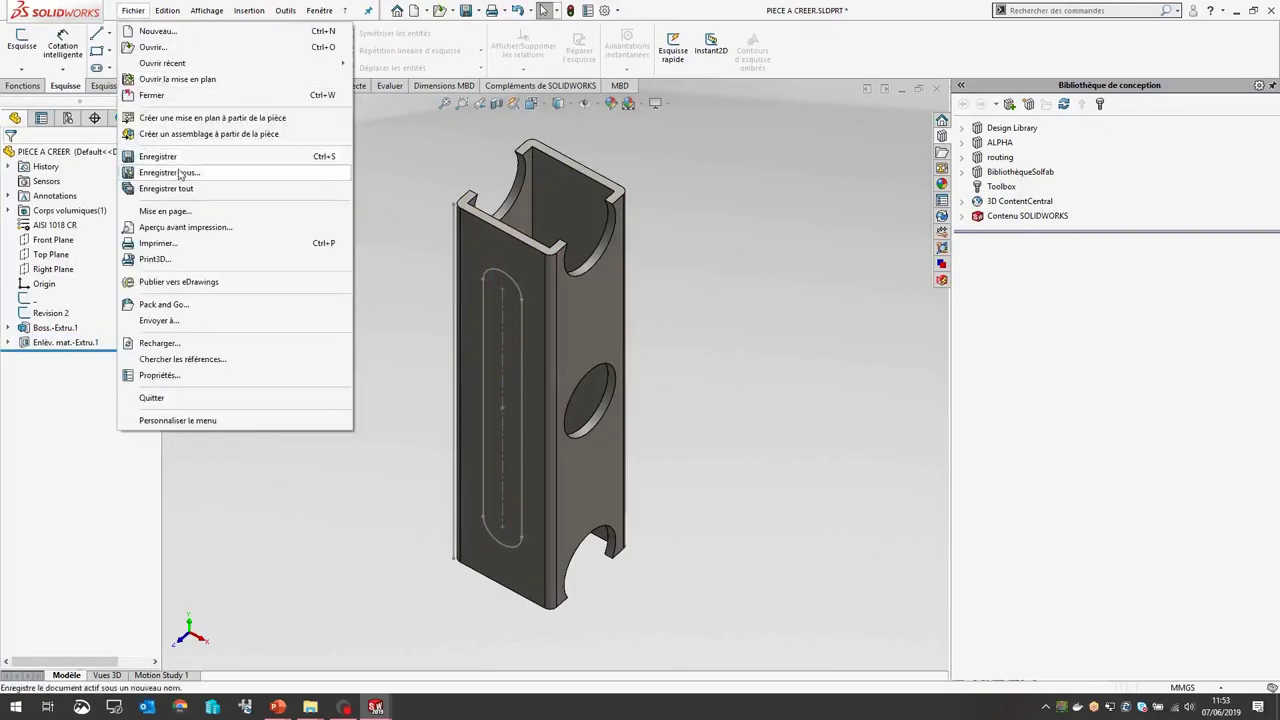
Save the part as SW-09648.SLDPRT in SWPDM's Projets Spécifiques > Projet 0023 - Transportation > Design
left_click(215, 173)
mouse_move(345, 280)
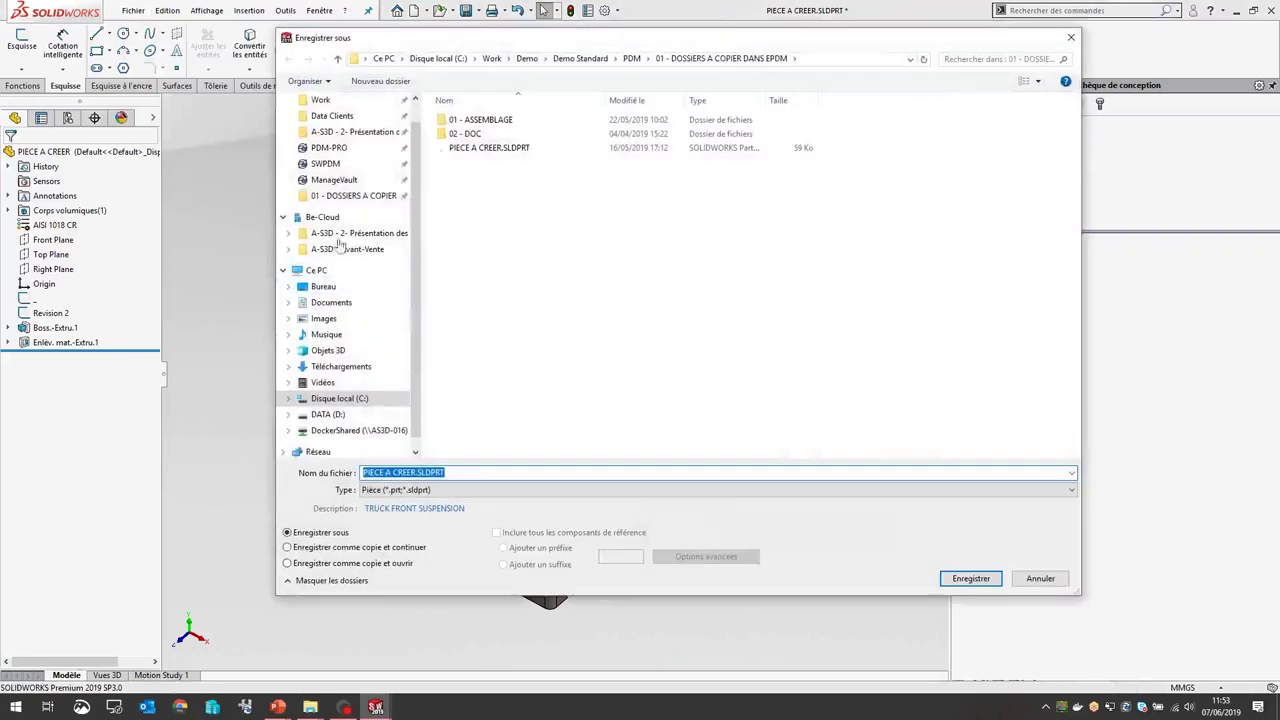
left_click(500, 472)
left_click_drag(446, 472, 362, 472)
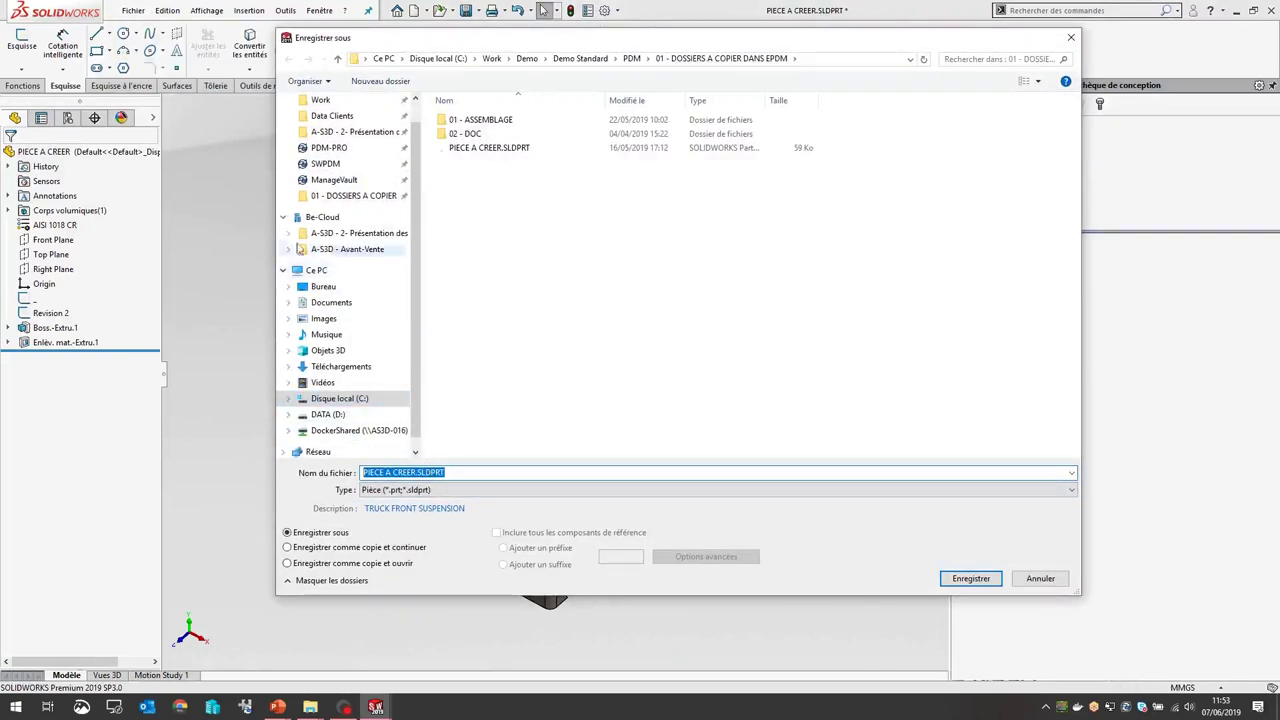
left_click(316, 168)
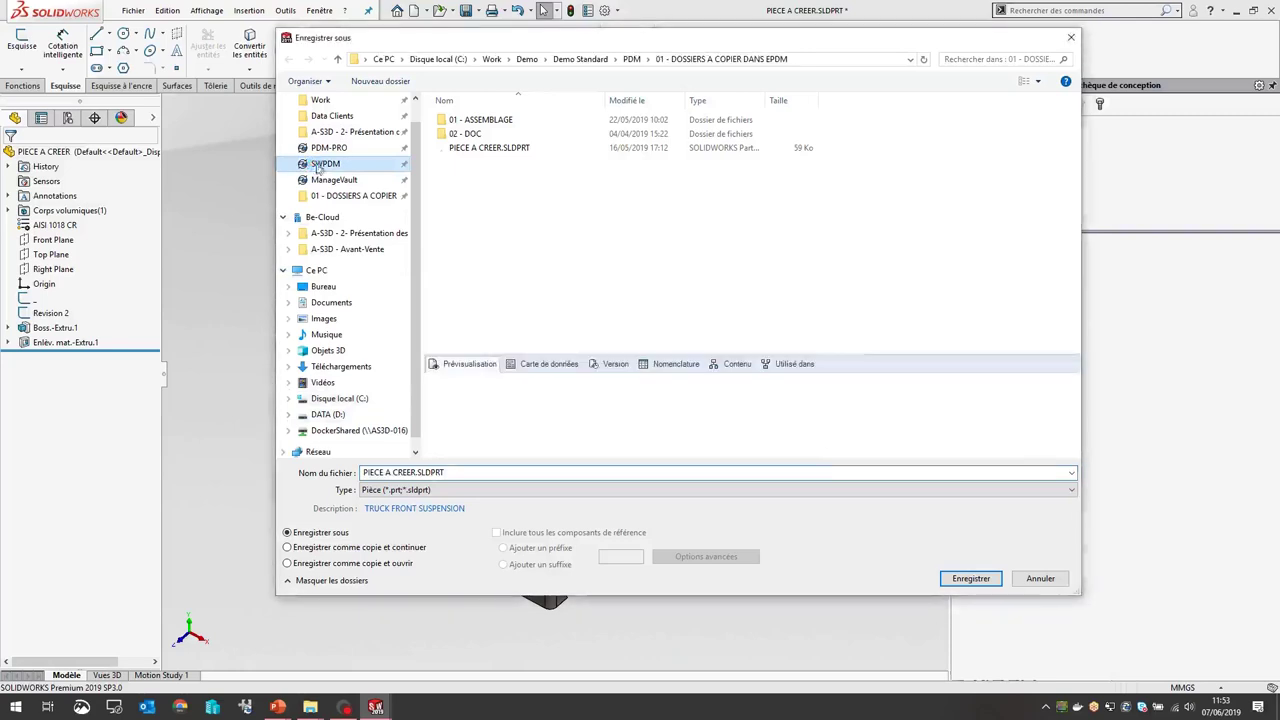
key("End")
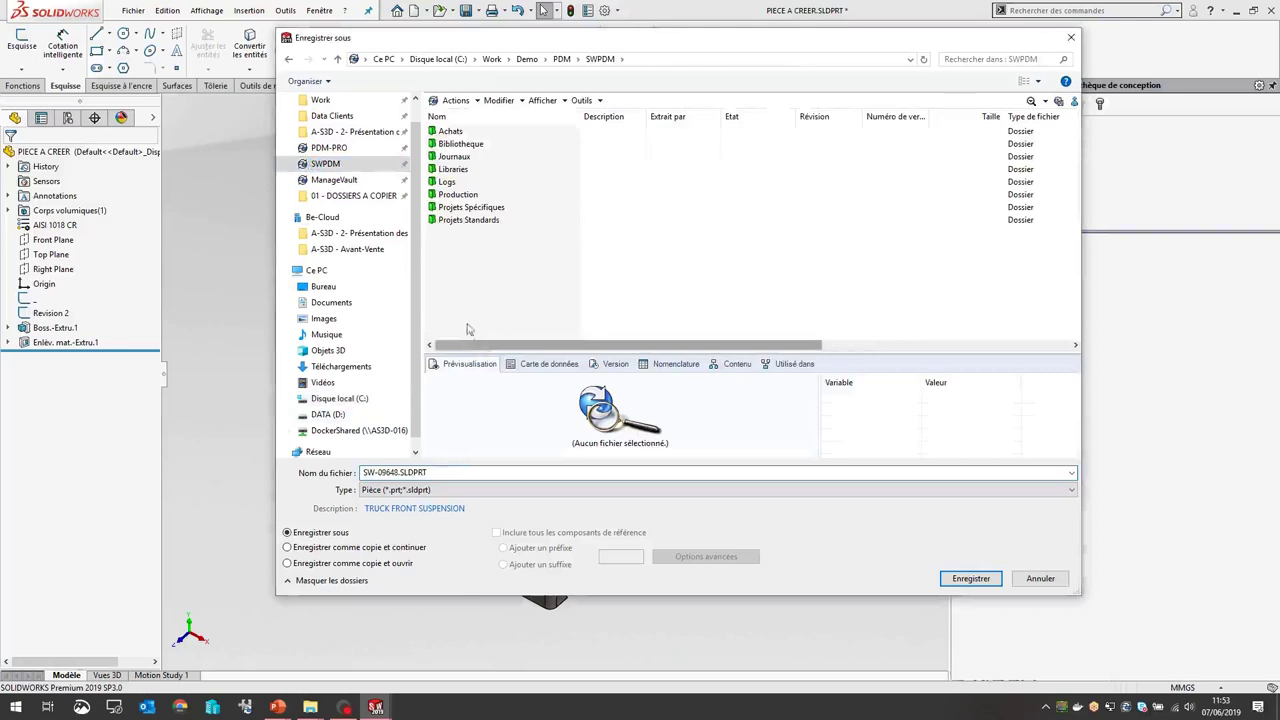
left_click(460, 209)
double_click(460, 209)
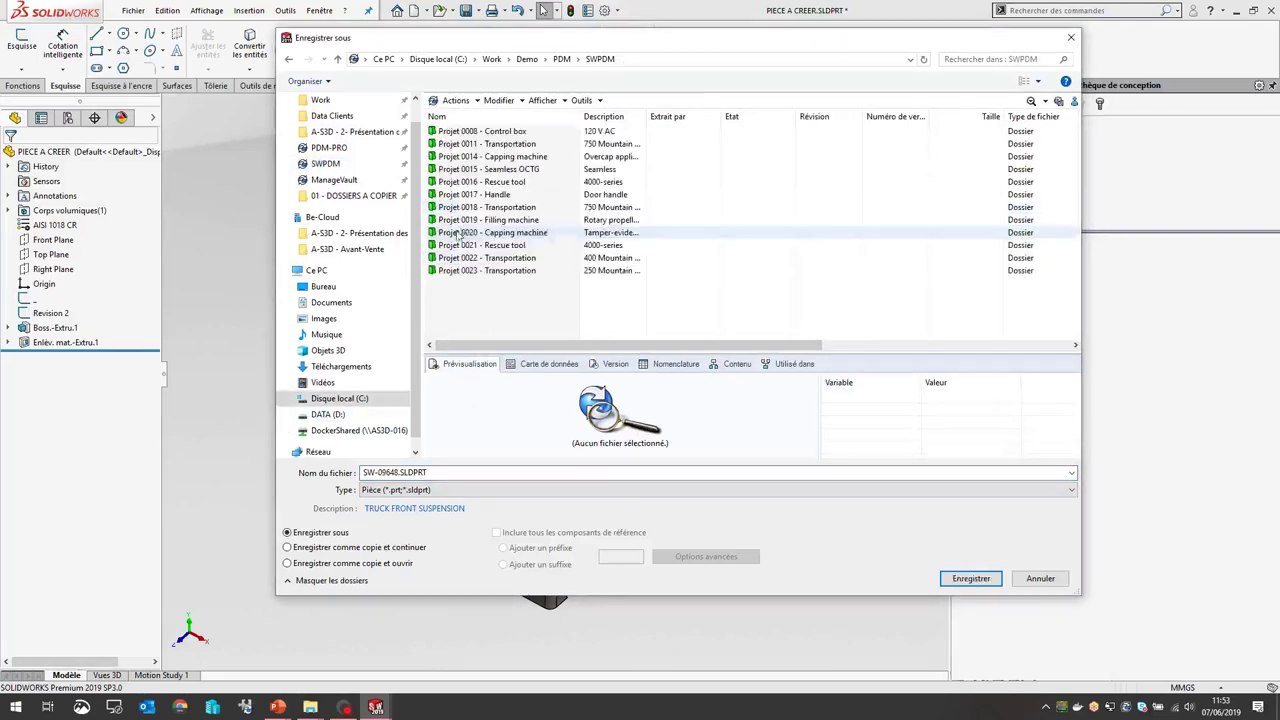
double_click(474, 271)
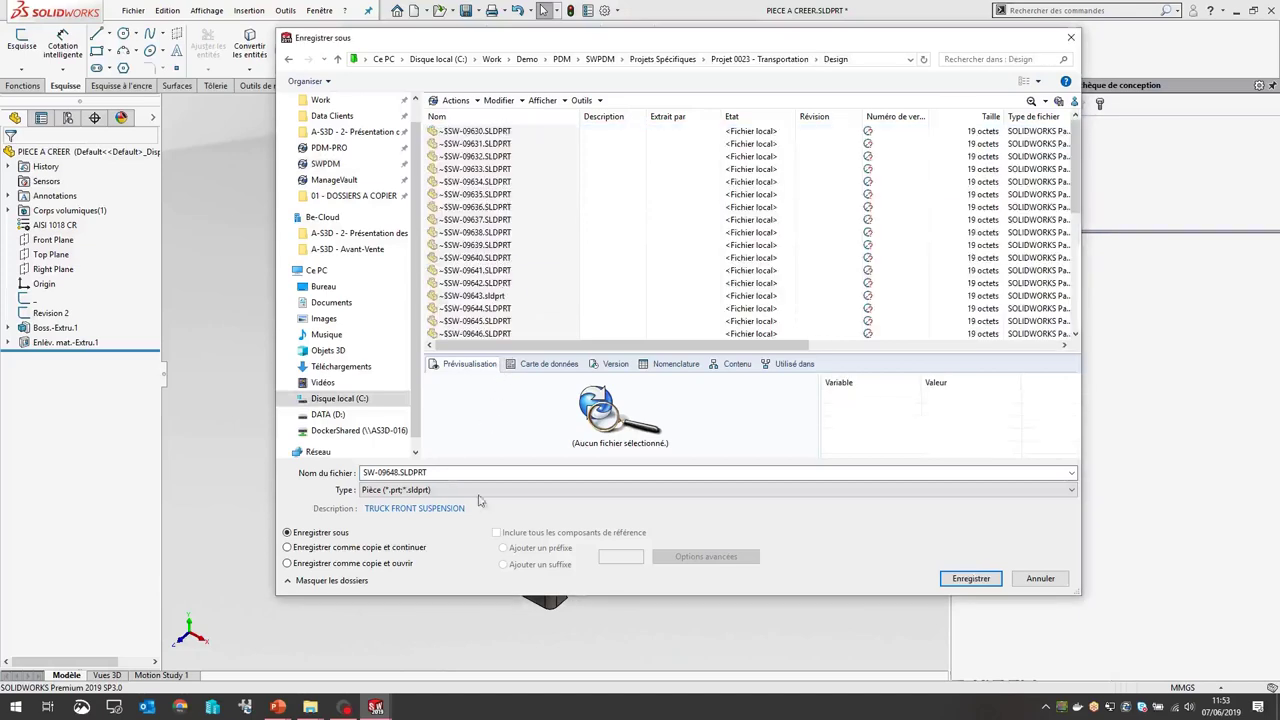
left_click(957, 582)
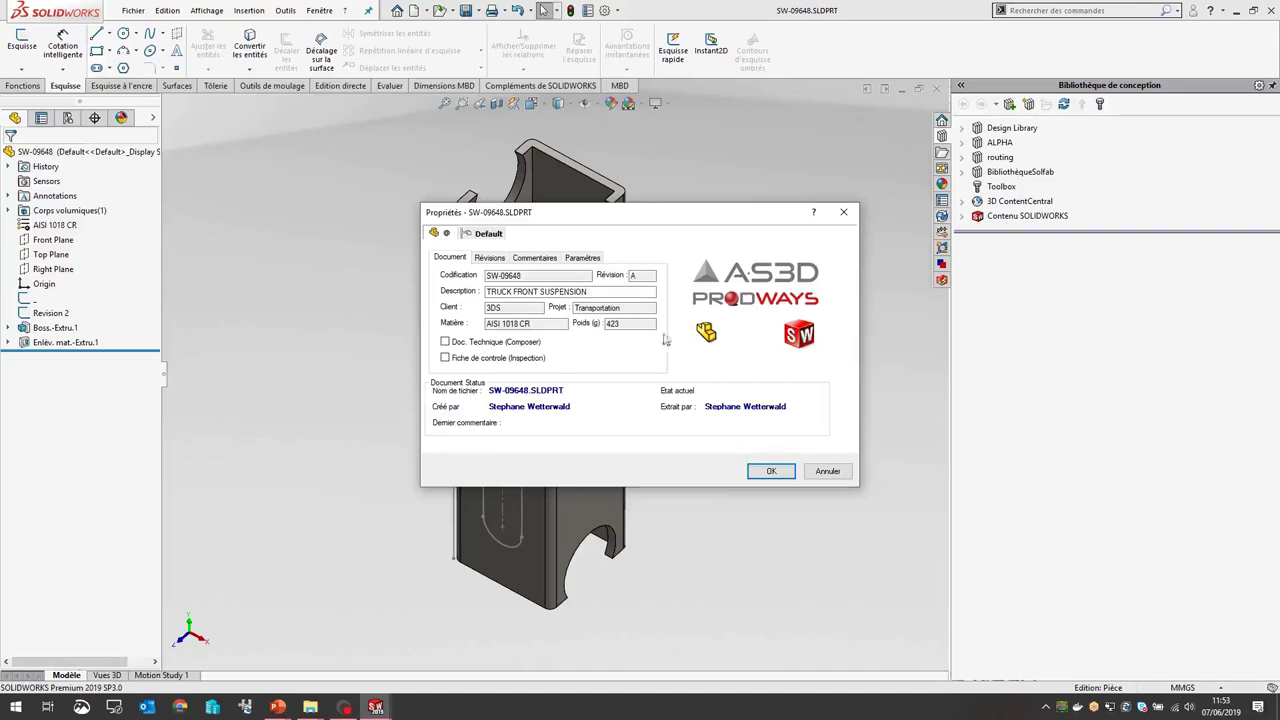
Replace the TRUCK FRONT SUSPENSION description with 'Piece de fixation' and confirm the data card
left_click(500, 291)
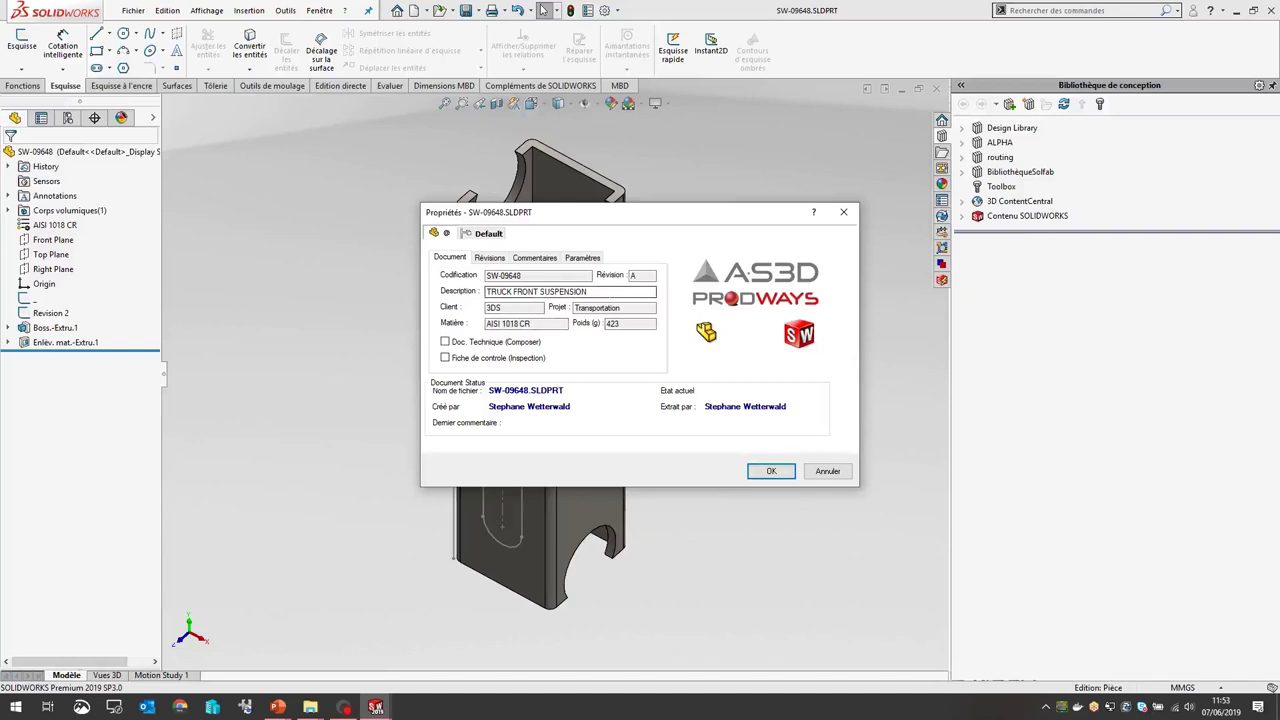
left_click_drag(600, 291, 363, 337)
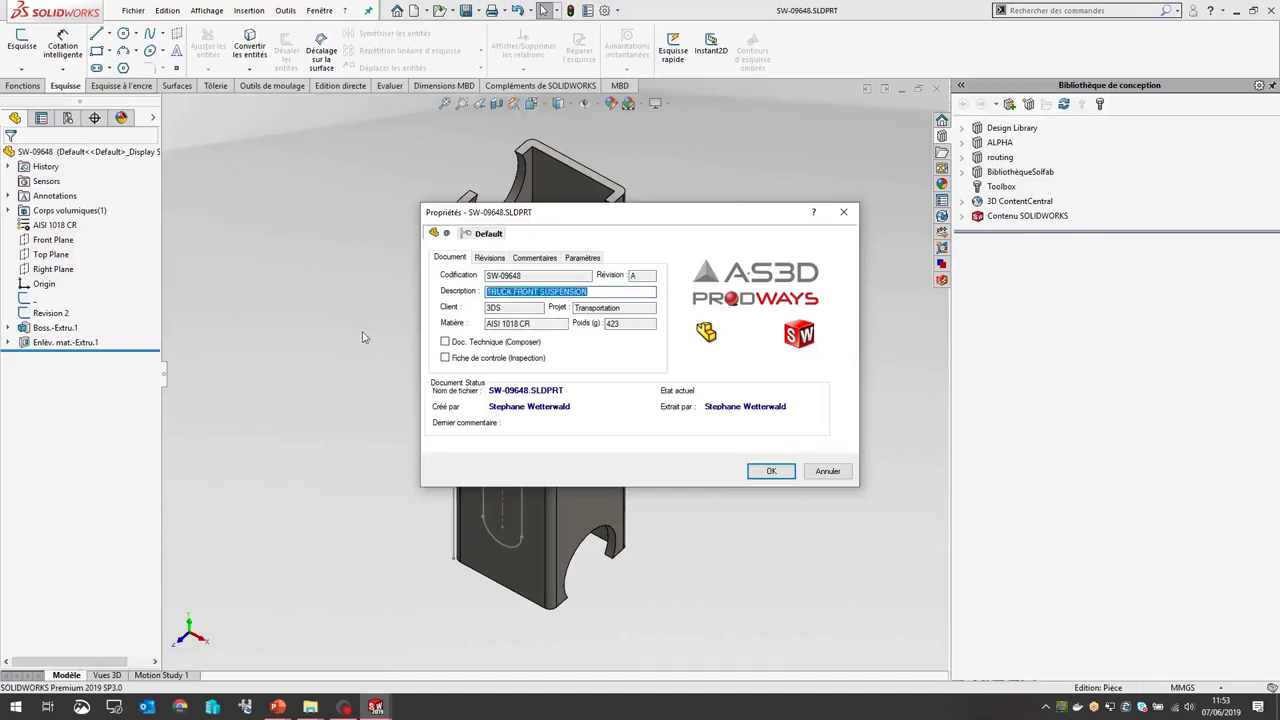
key("BackSpace")
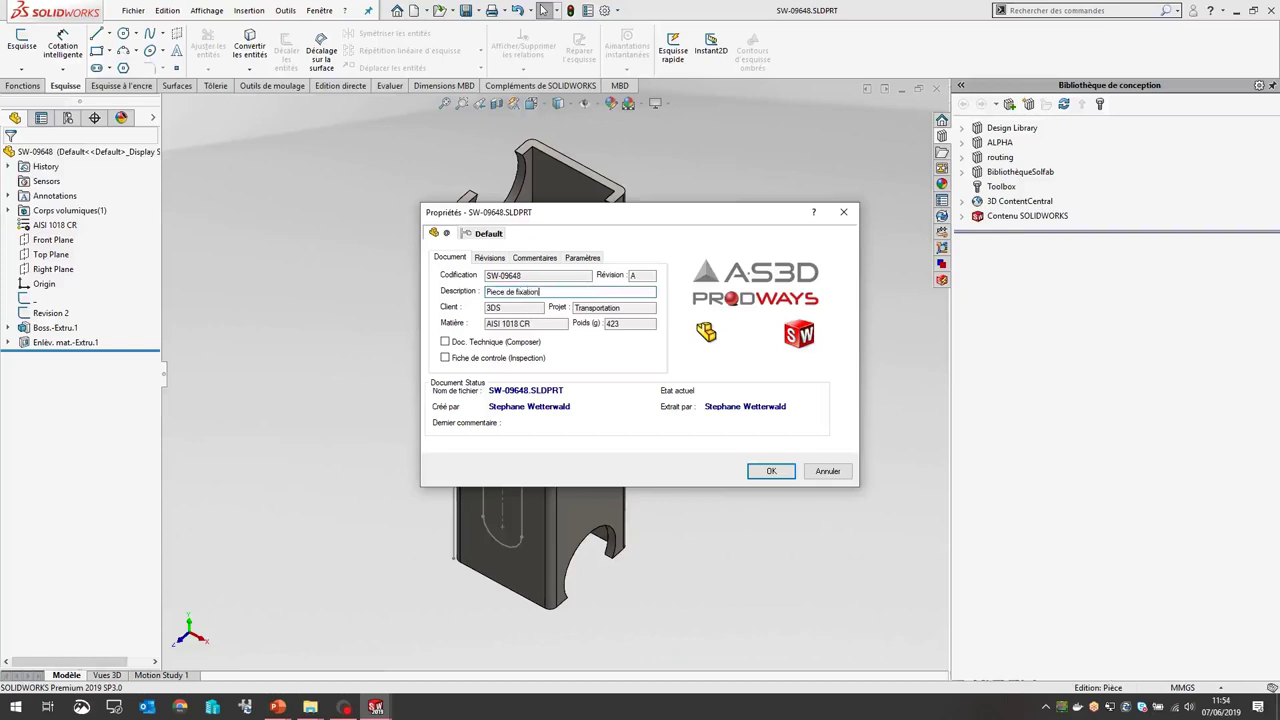
type("Piece de fixation")
key("Tab")
key("Tab")
key("Tab")
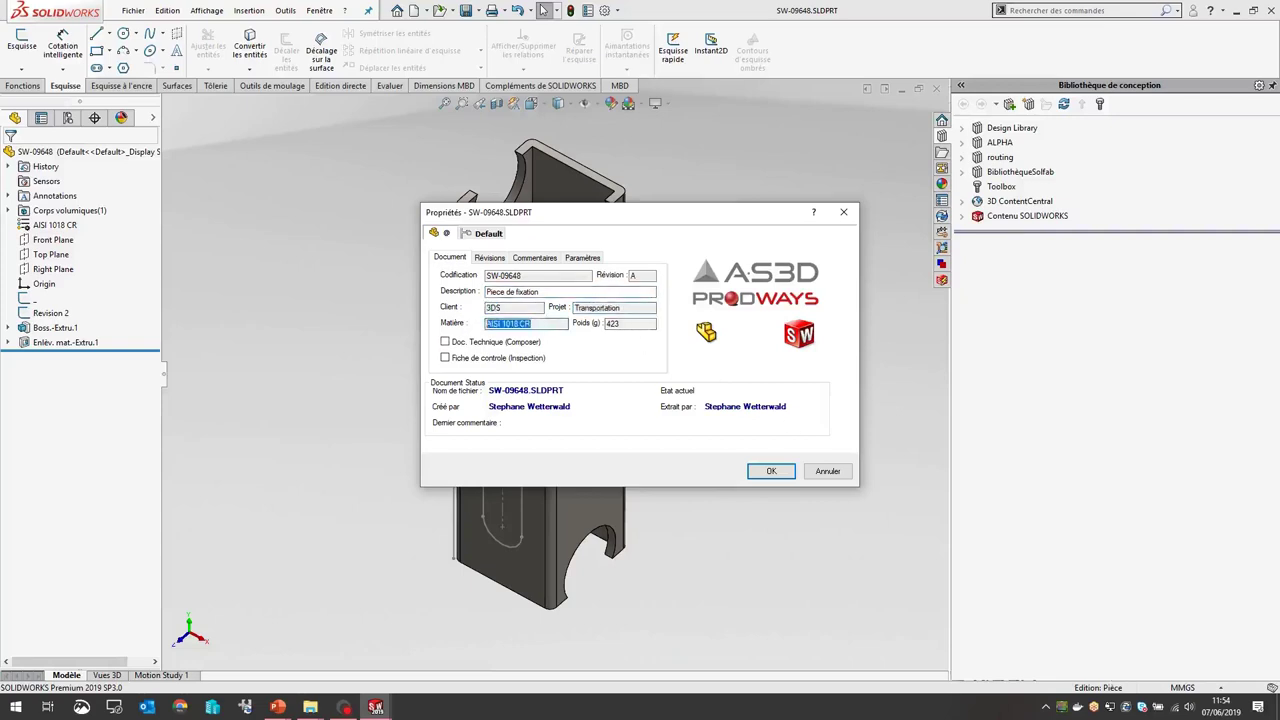
key("Tab")
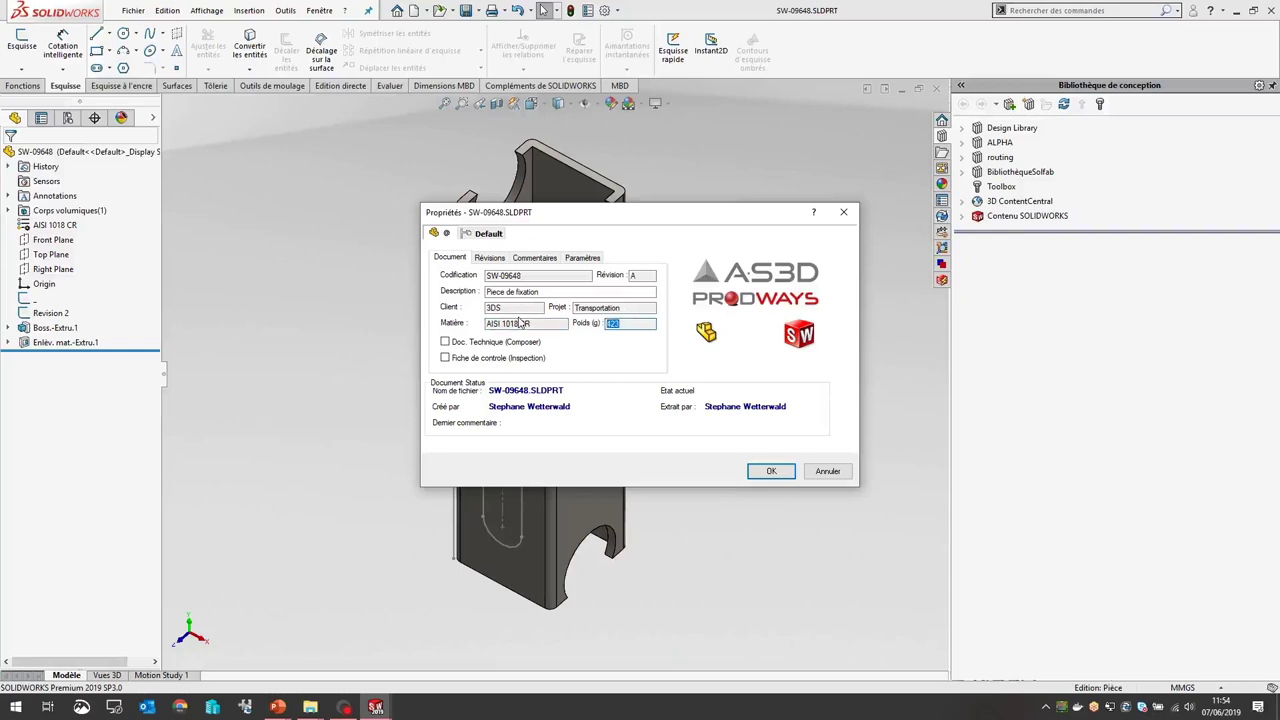
left_click(775, 474)
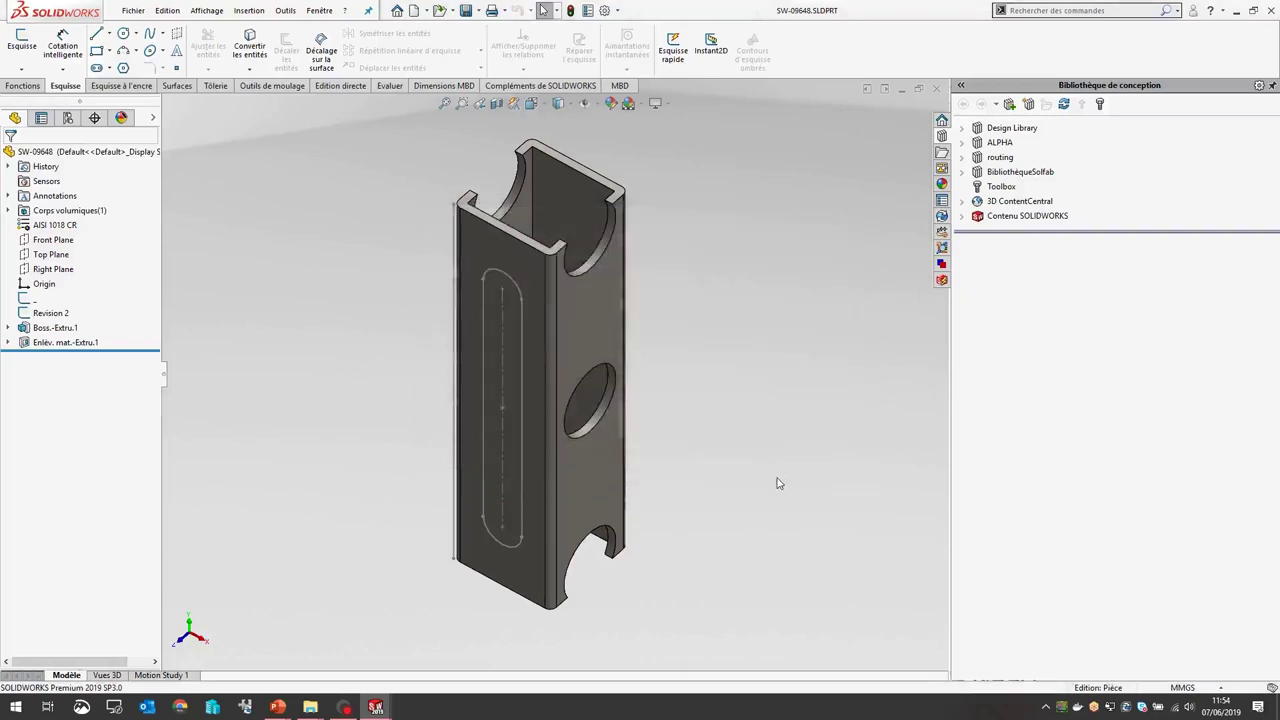
Create a drawing of the part using the Auto template
left_click(133, 10)
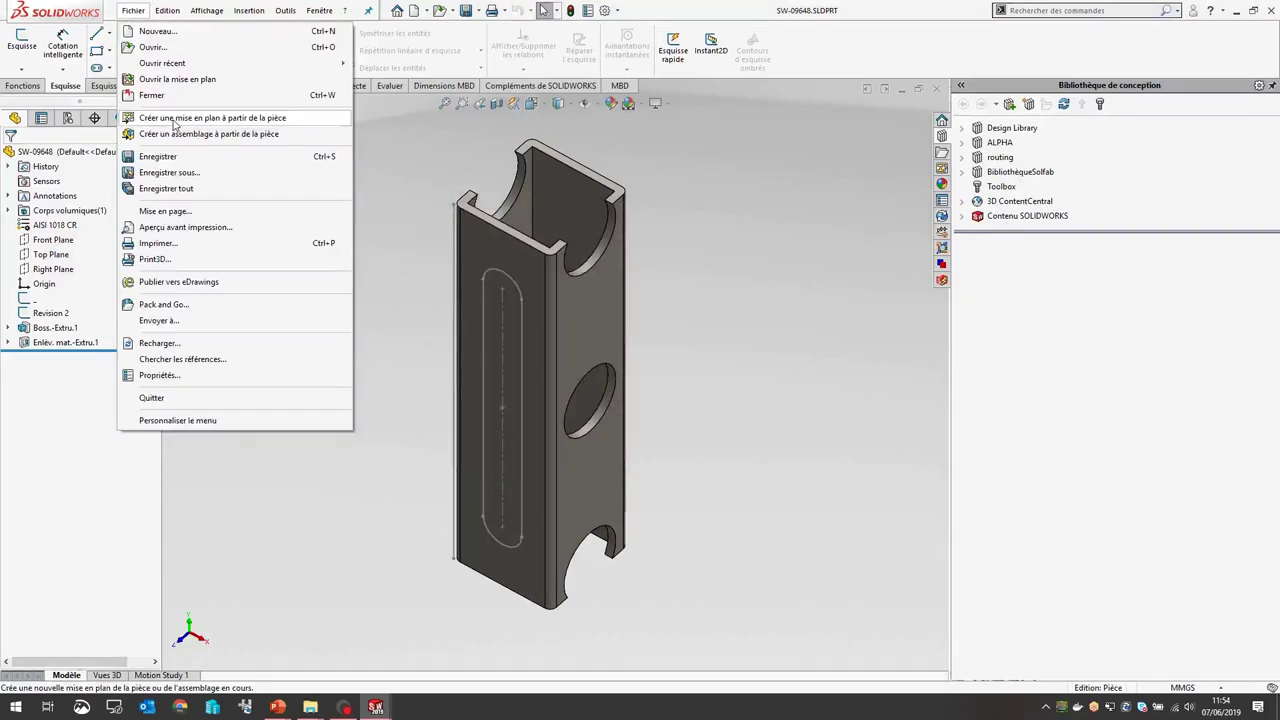
left_click(176, 121)
left_click(518, 276)
left_click_drag(571, 240, 438, 250)
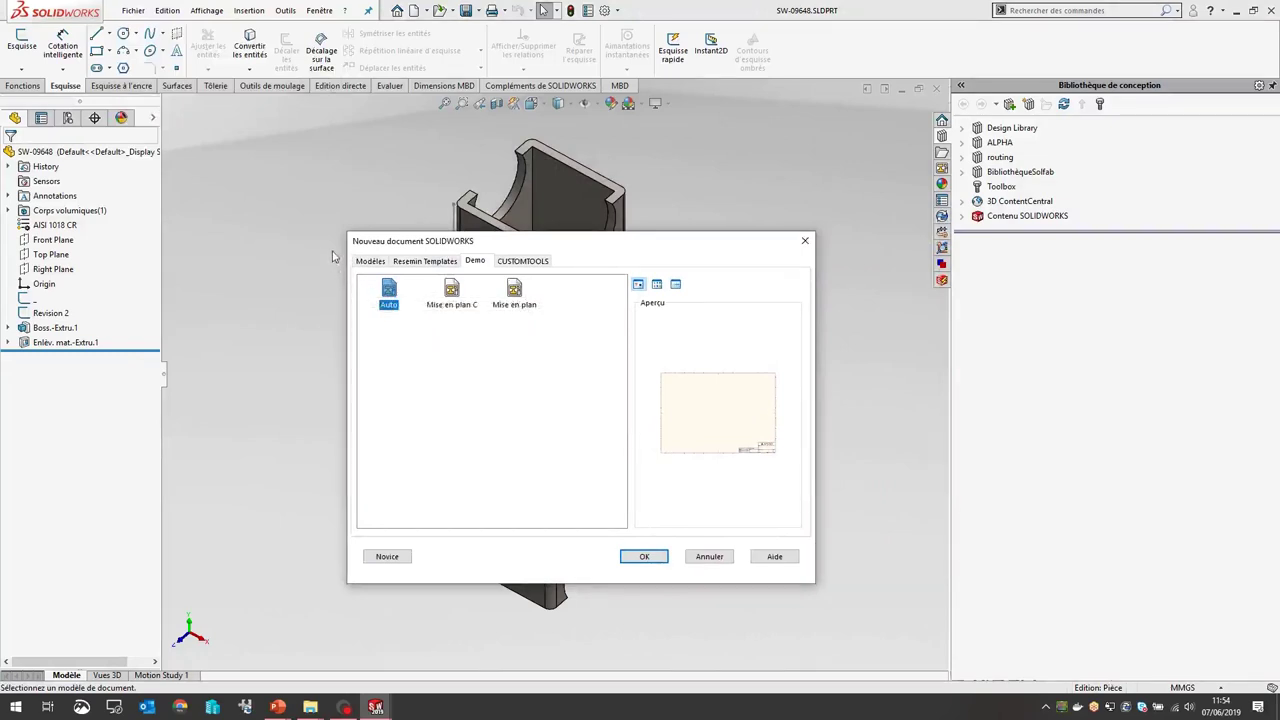
left_click(643, 556)
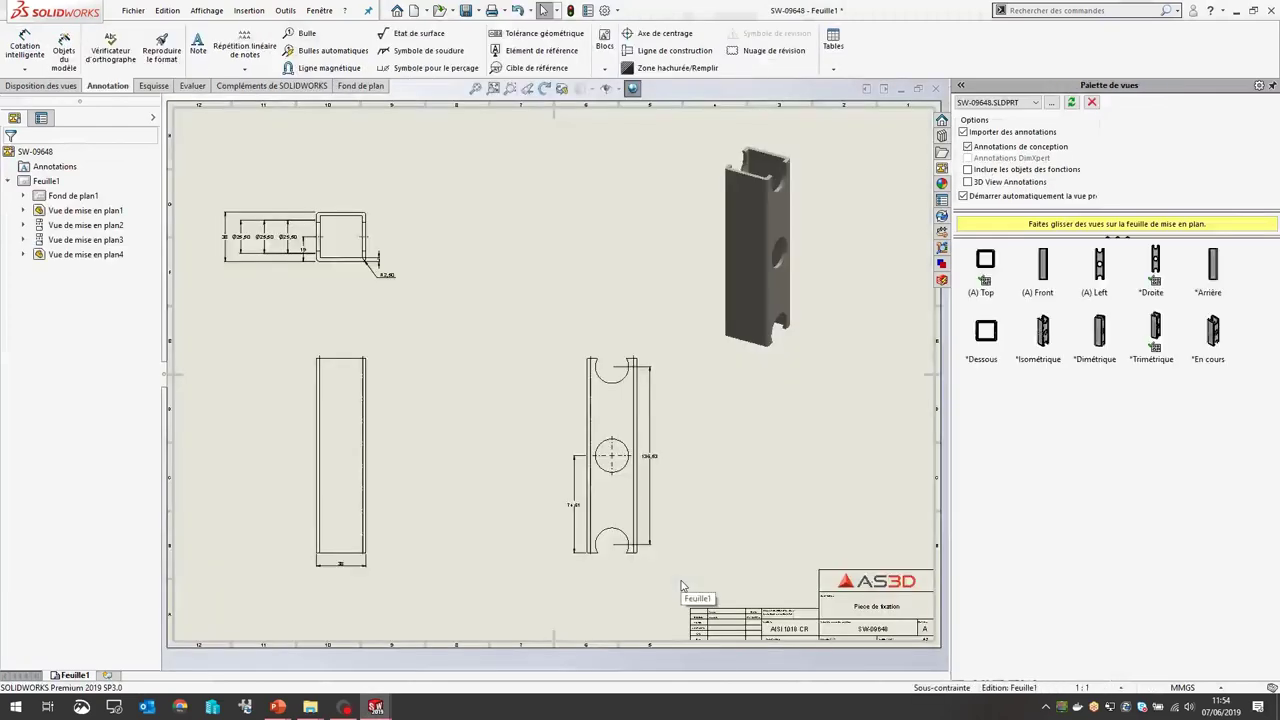
Add detail view V circling the top notch, placed above the long view
left_click(491, 428)
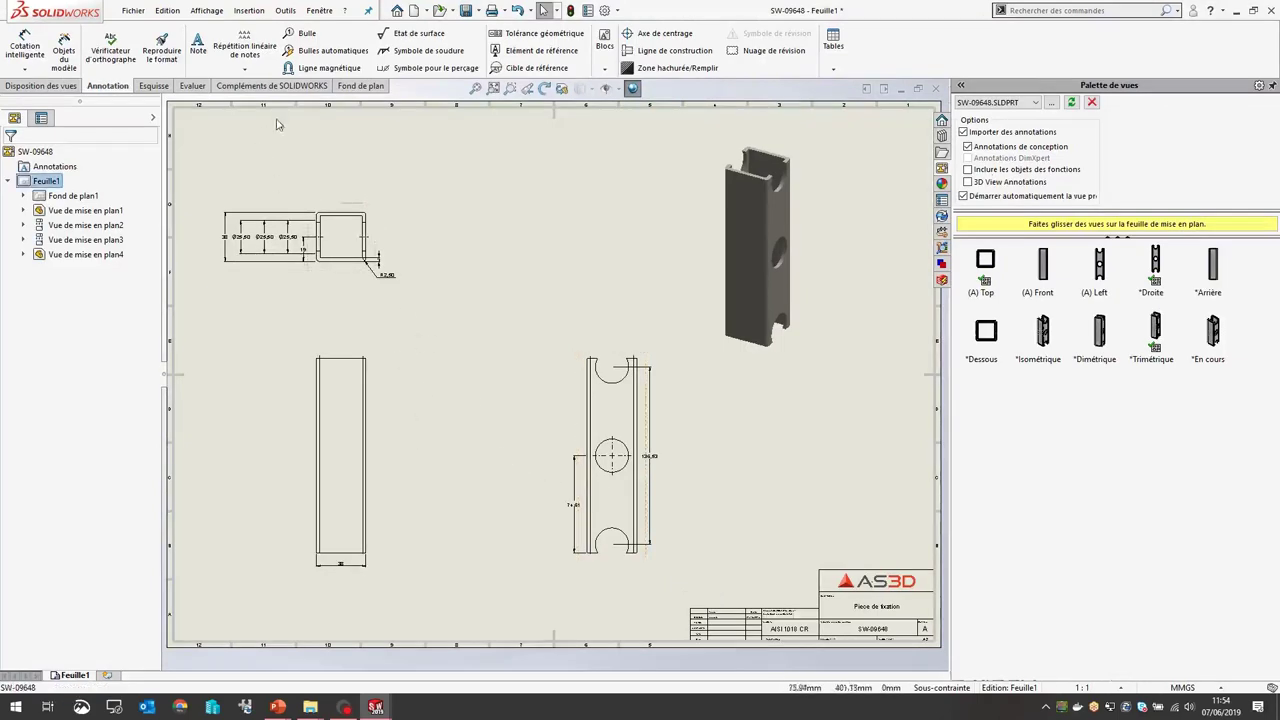
key("s")
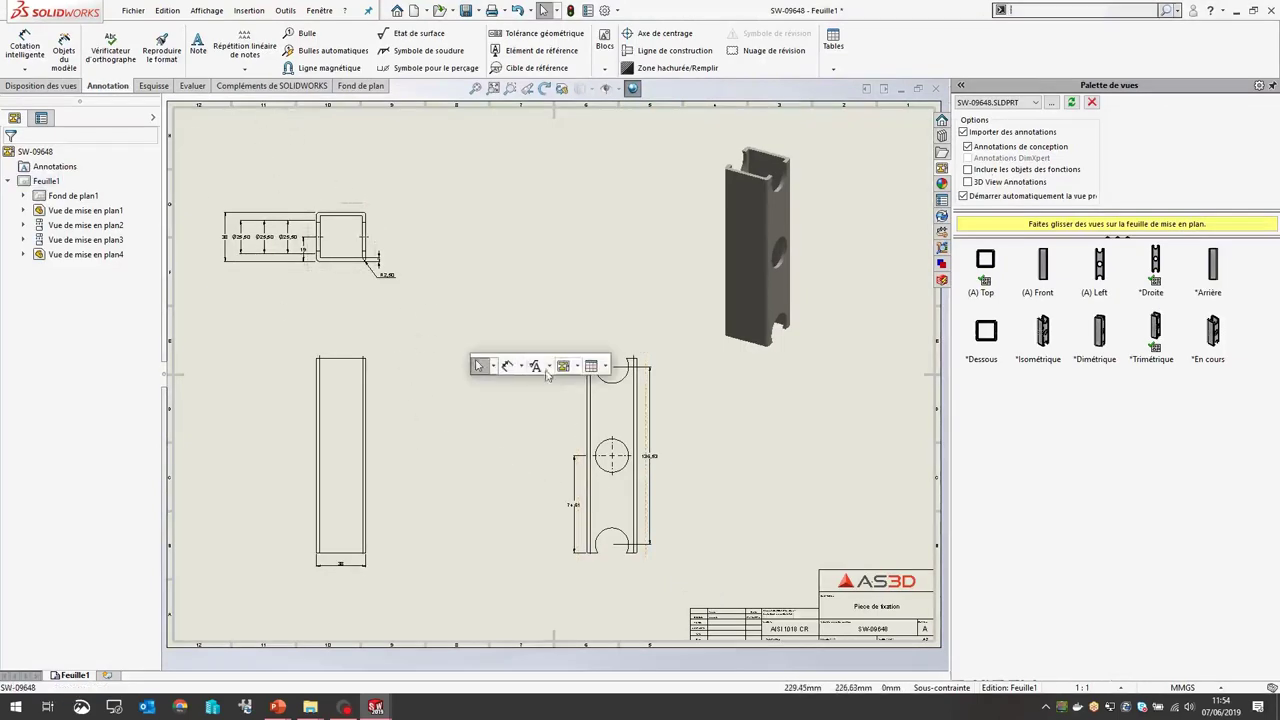
left_click(563, 366)
left_click(587, 452)
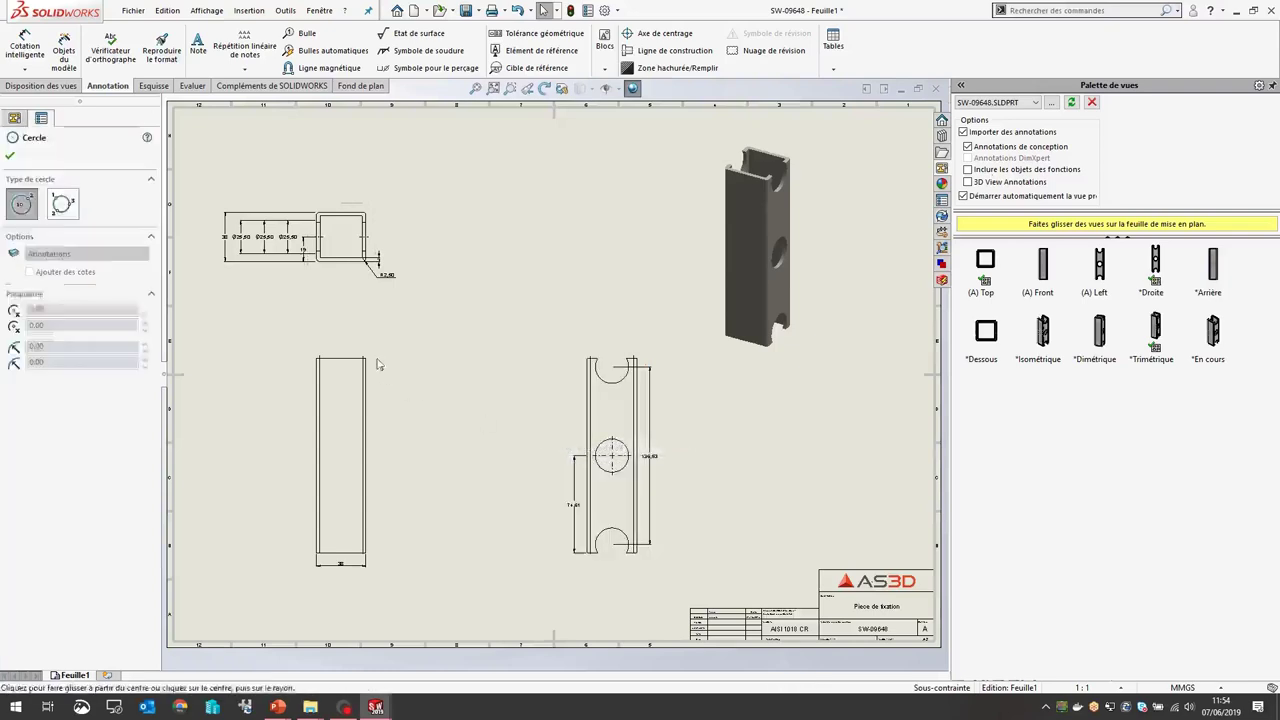
left_click(604, 373)
left_click(646, 380)
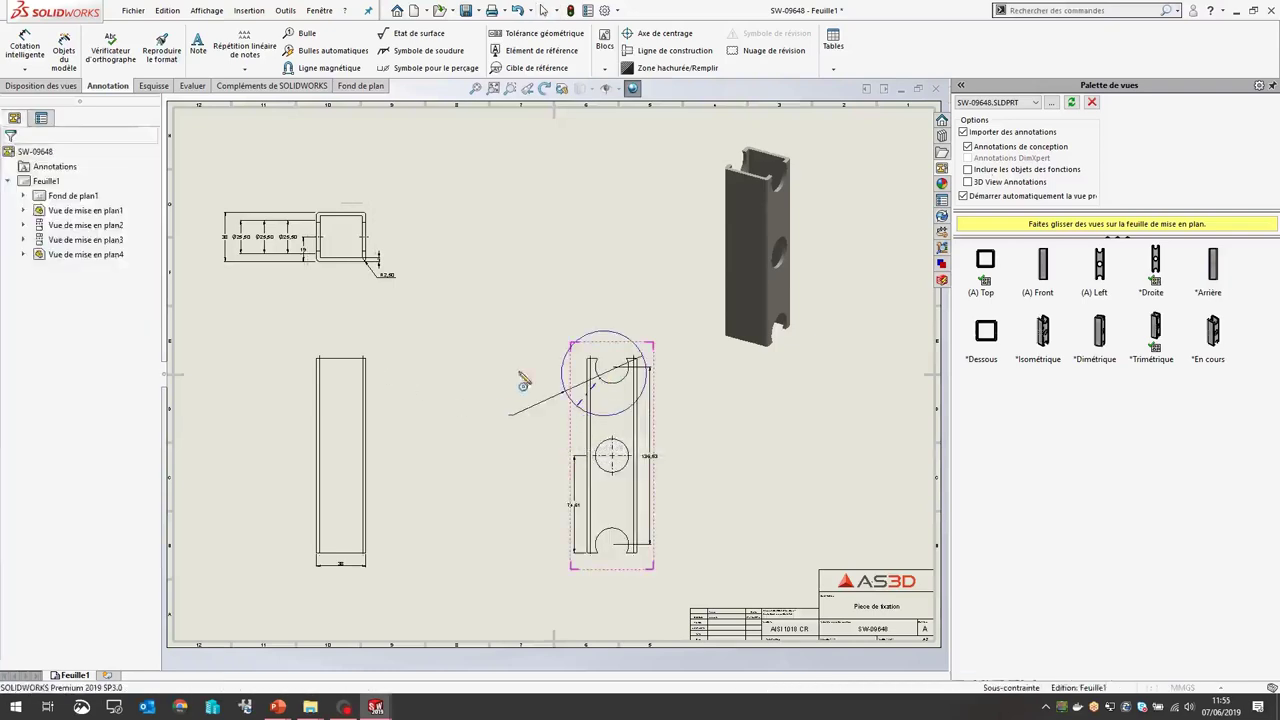
left_click(575, 231)
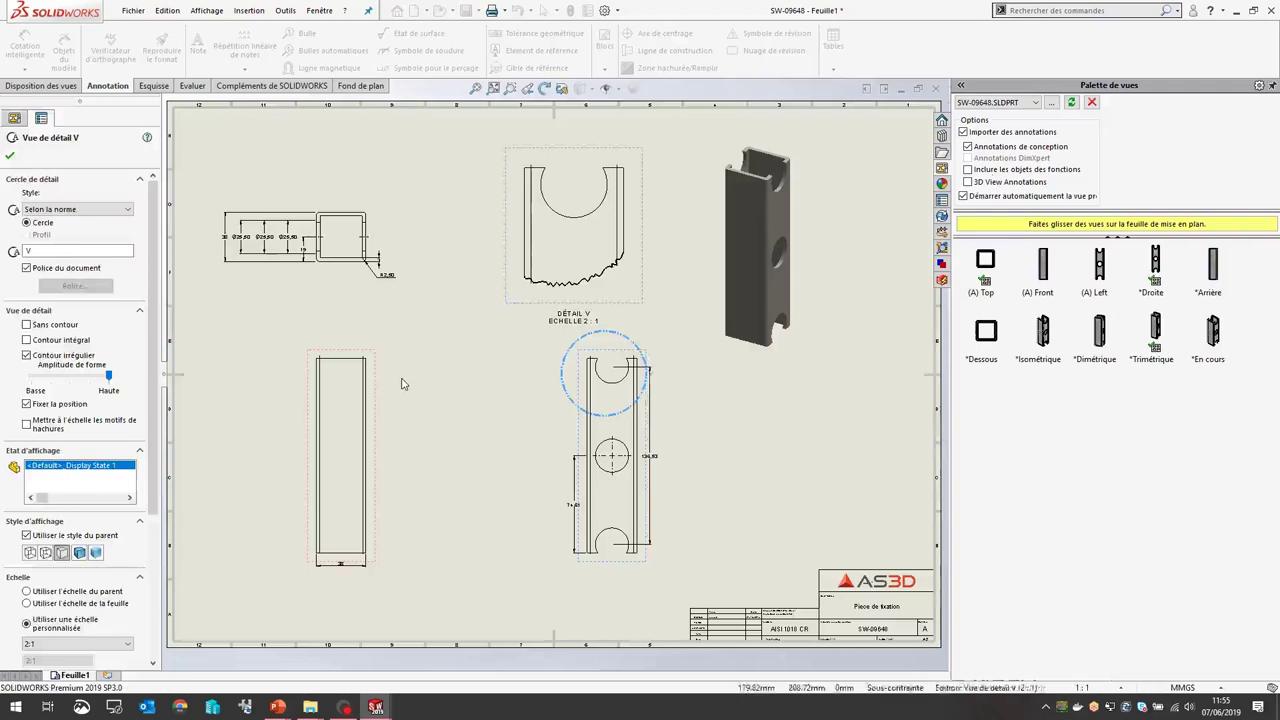
left_click(421, 307)
Move the isometric view lower on the sheet and fit the whole sheet in the window
left_click_drag(800, 246, 800, 357)
left_click(800, 357)
scroll(864, 647, "down", 2)
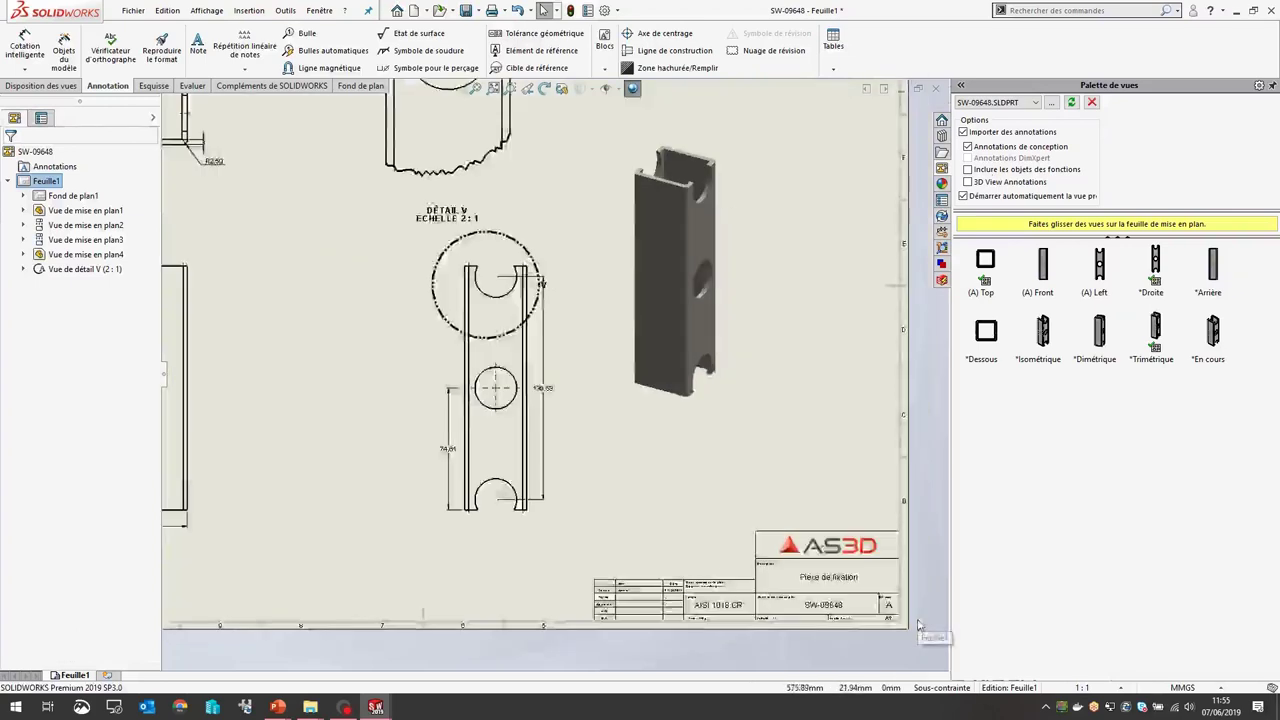
scroll(868, 595, "down", 2)
scroll(670, 576, "down", 2)
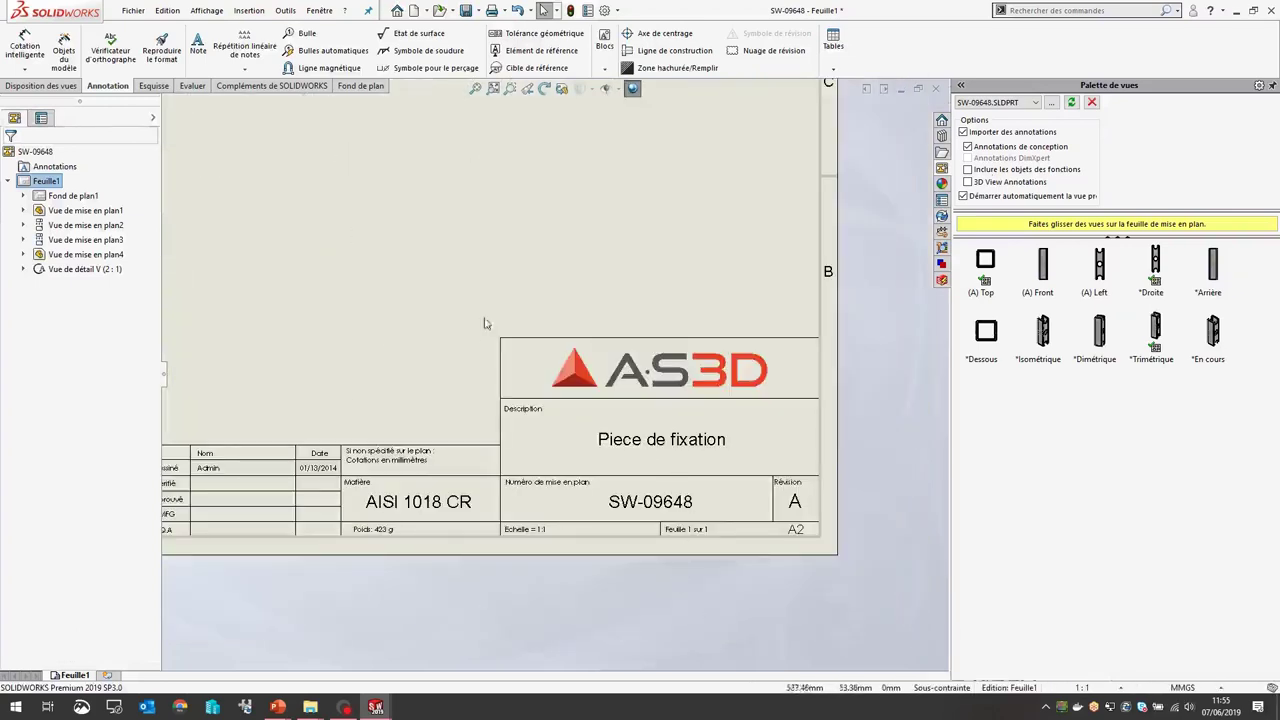
scroll(641, 447, "down", 1)
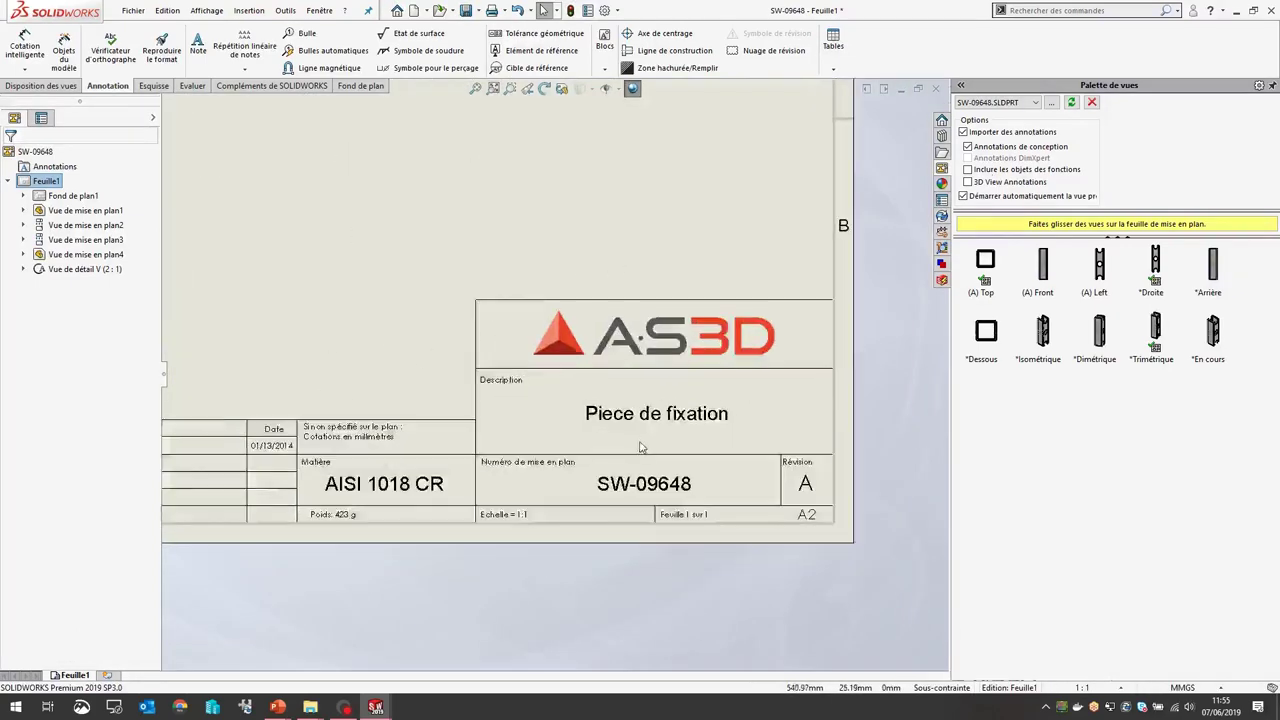
scroll(558, 341, "up", 3)
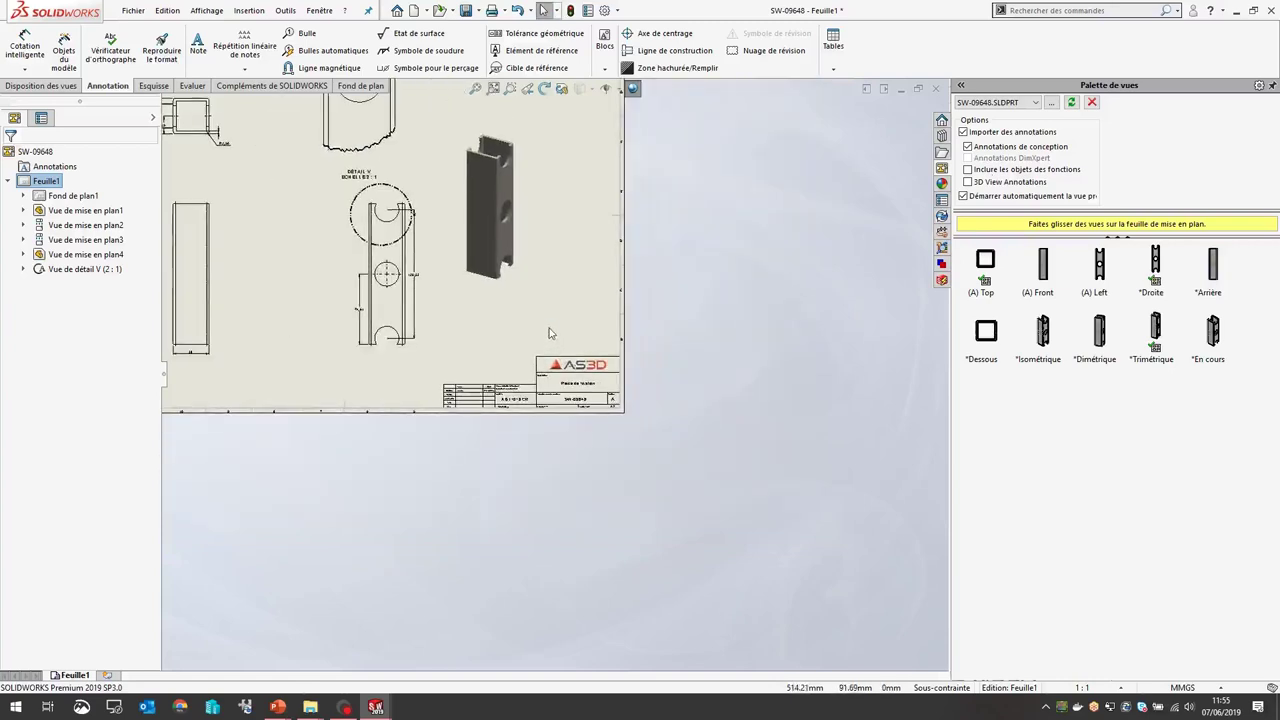
middle_click_drag(550, 336, 543, 329)
key("f")
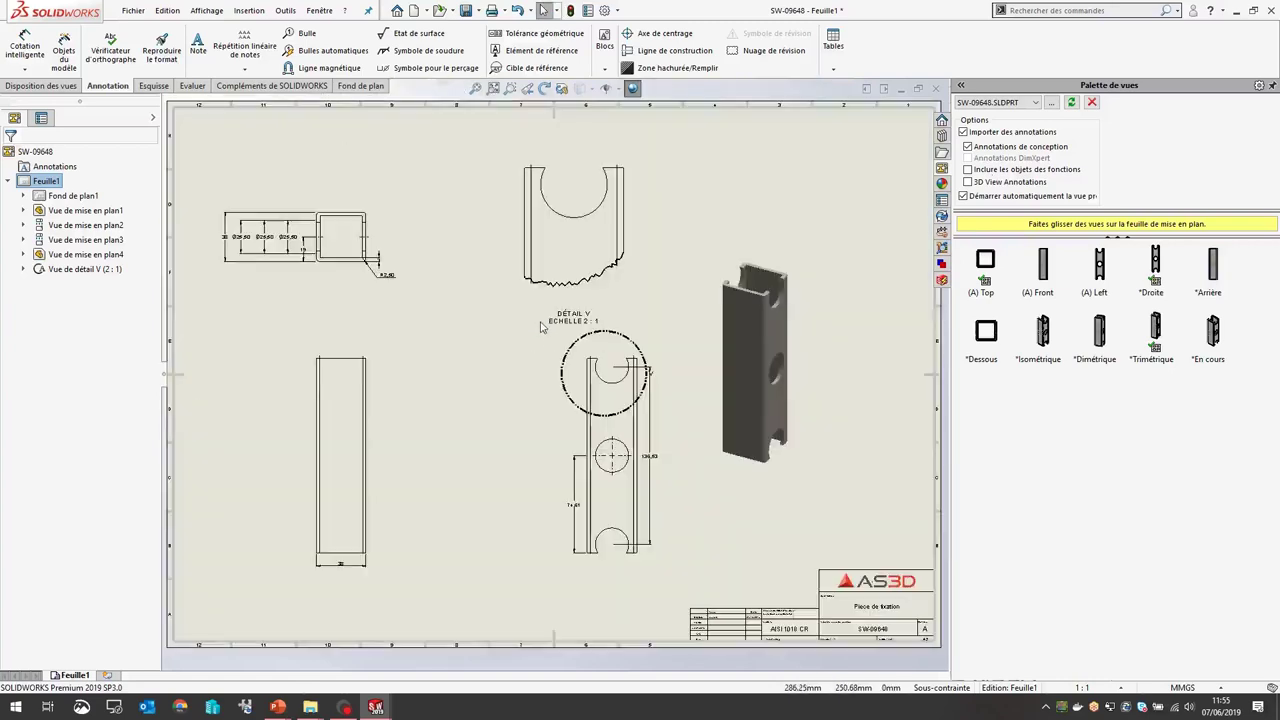
Save the drawing as SW-09648.SLDDRW, accept its data card, and switch back to ASSY-01499
left_click(134, 11)
left_click(155, 102)
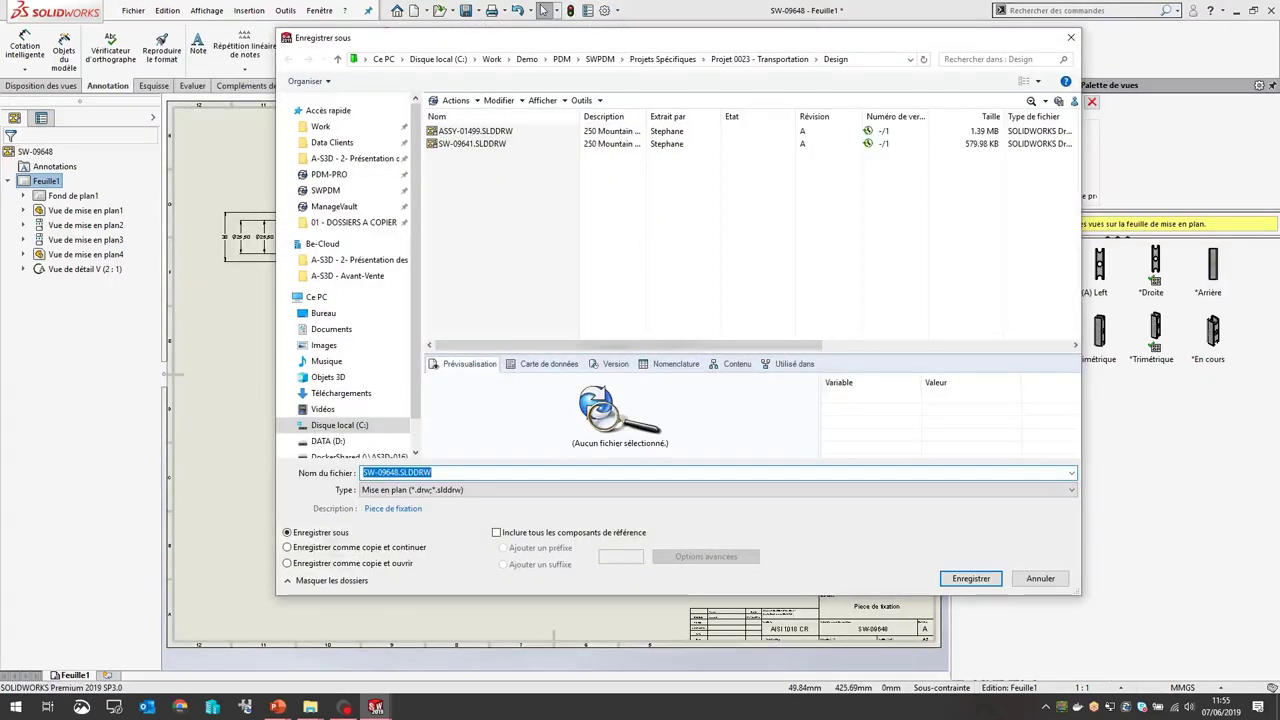
left_click(968, 578)
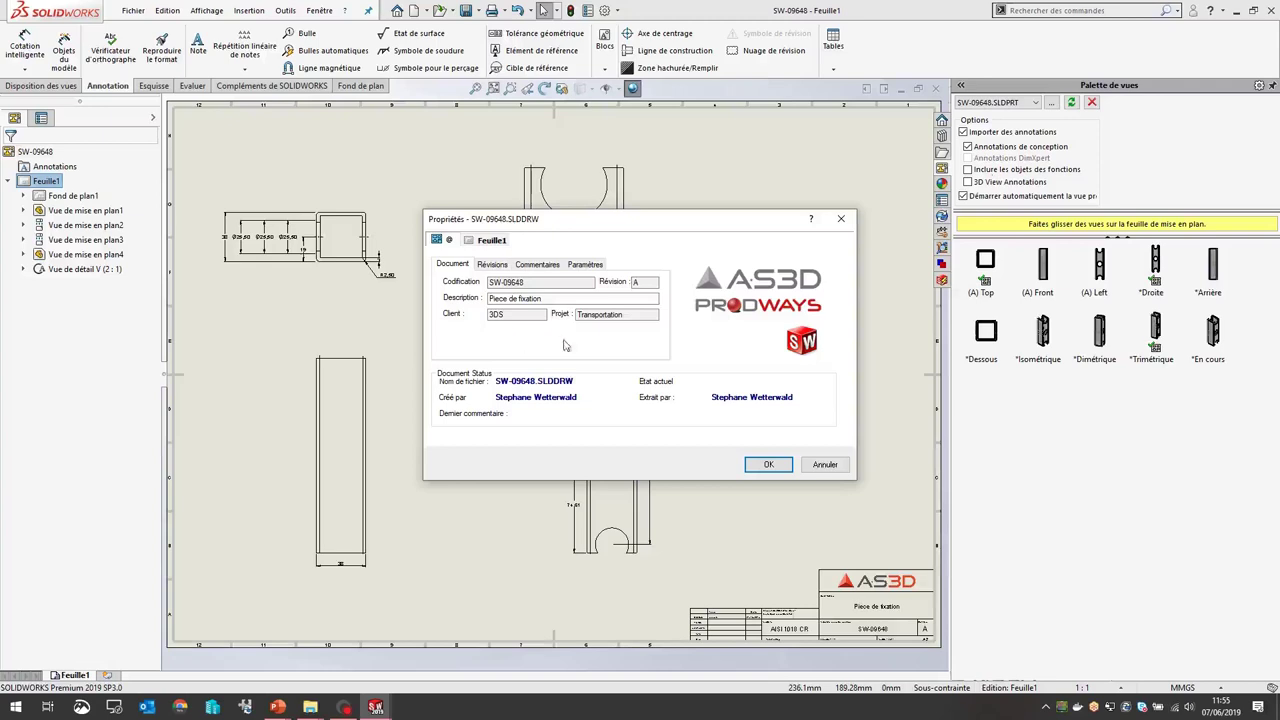
left_click(768, 464)
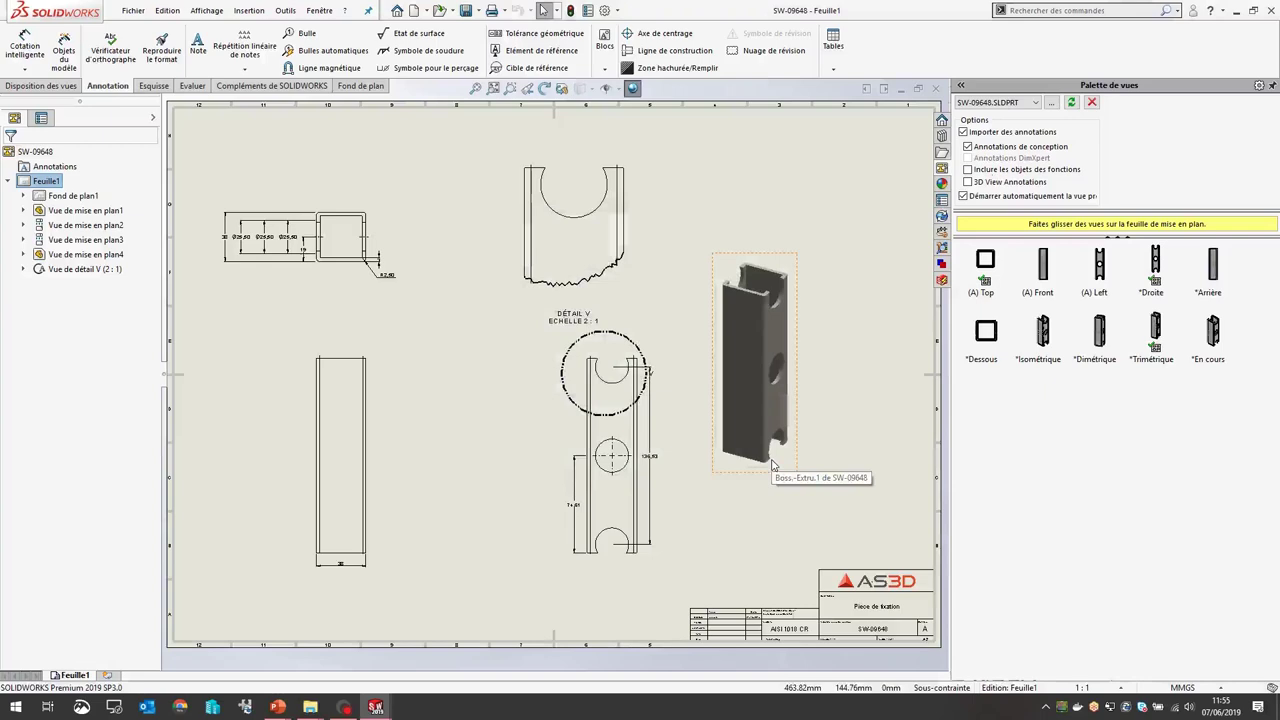
key("ctrl+Tab")
key("ctrl+Tab")
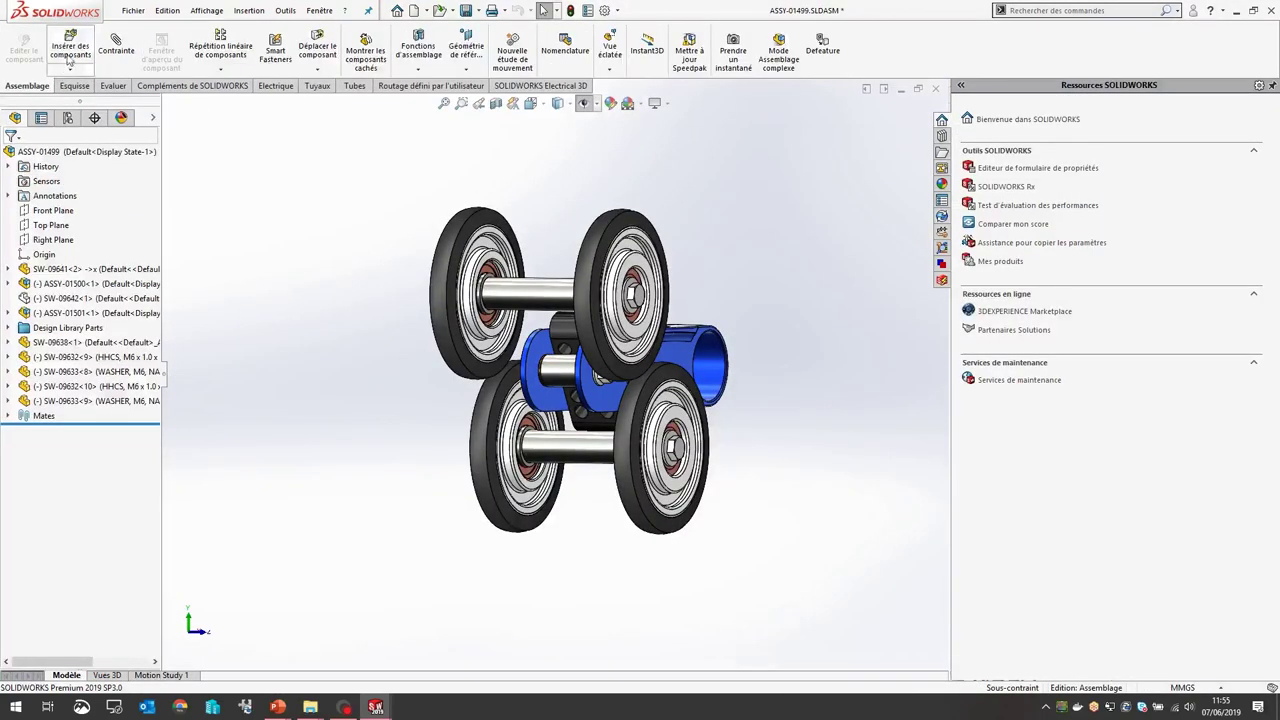
Insert the SW-09648 plate into ASSY-01499, placing it left of the wheels
left_click(40, 303)
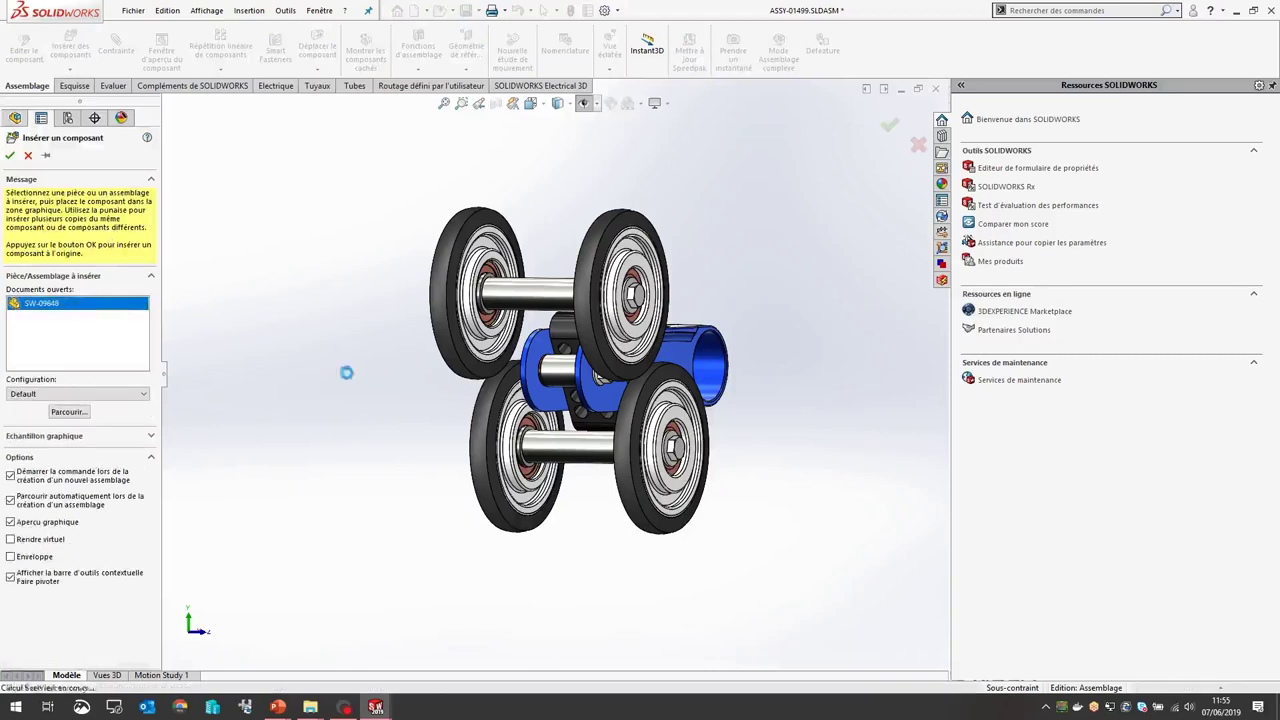
left_click(400, 402)
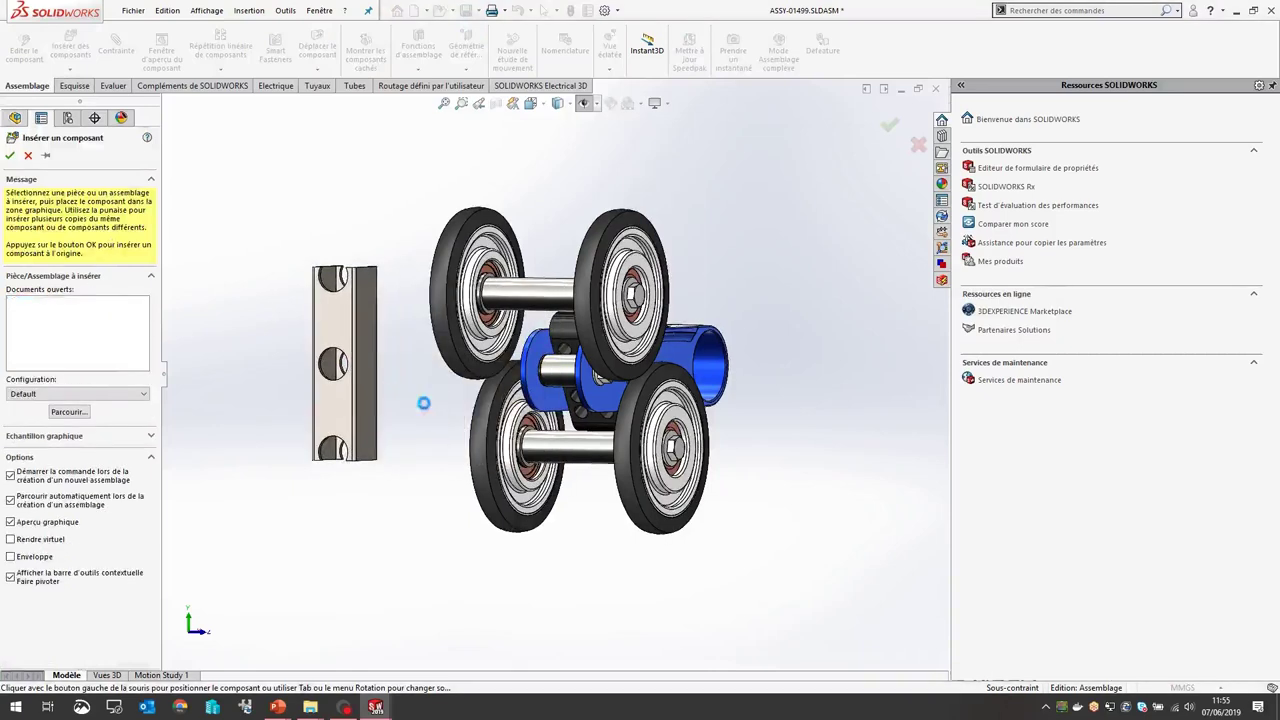
scroll(415, 389, "down", 2)
scroll(373, 370, "down", 2)
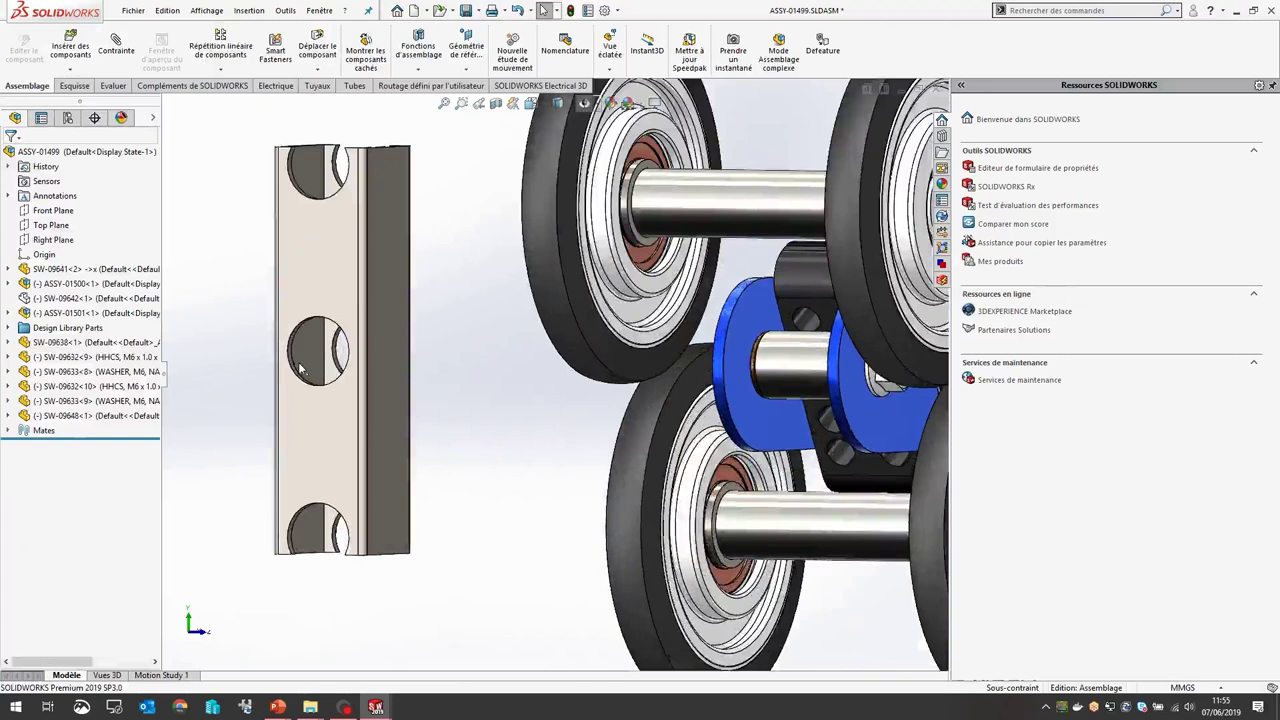
scroll(302, 368, "down", 2)
Mate the plate's middle hole concentric with the blue hub, then select the placed plate
left_click(349, 352)
scroll(450, 360, "up", 5)
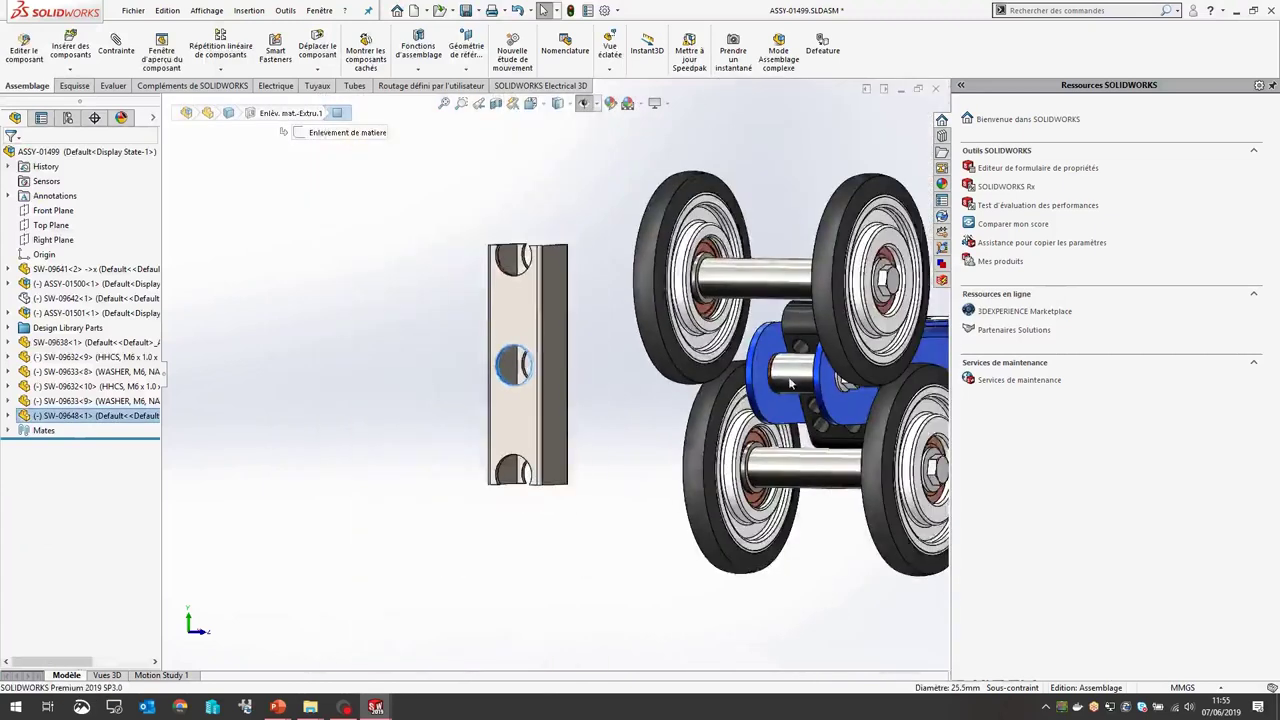
left_click(785, 379, "ctrl")
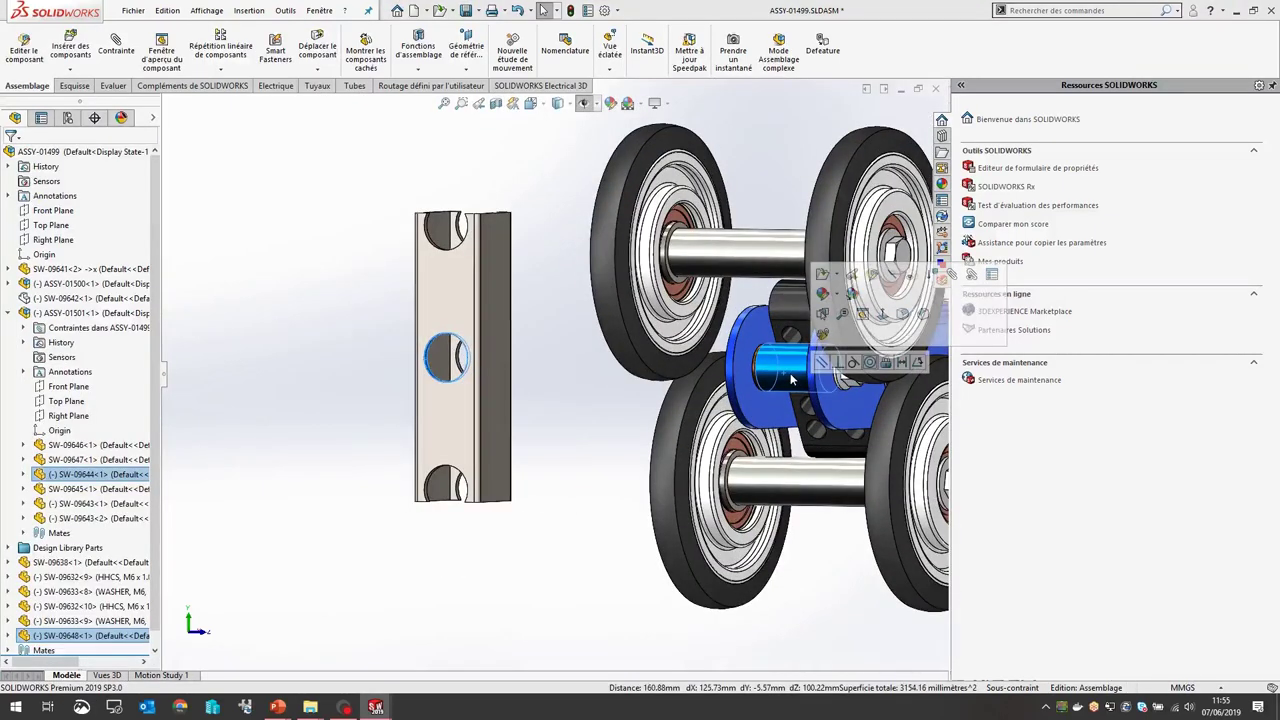
left_click(869, 362)
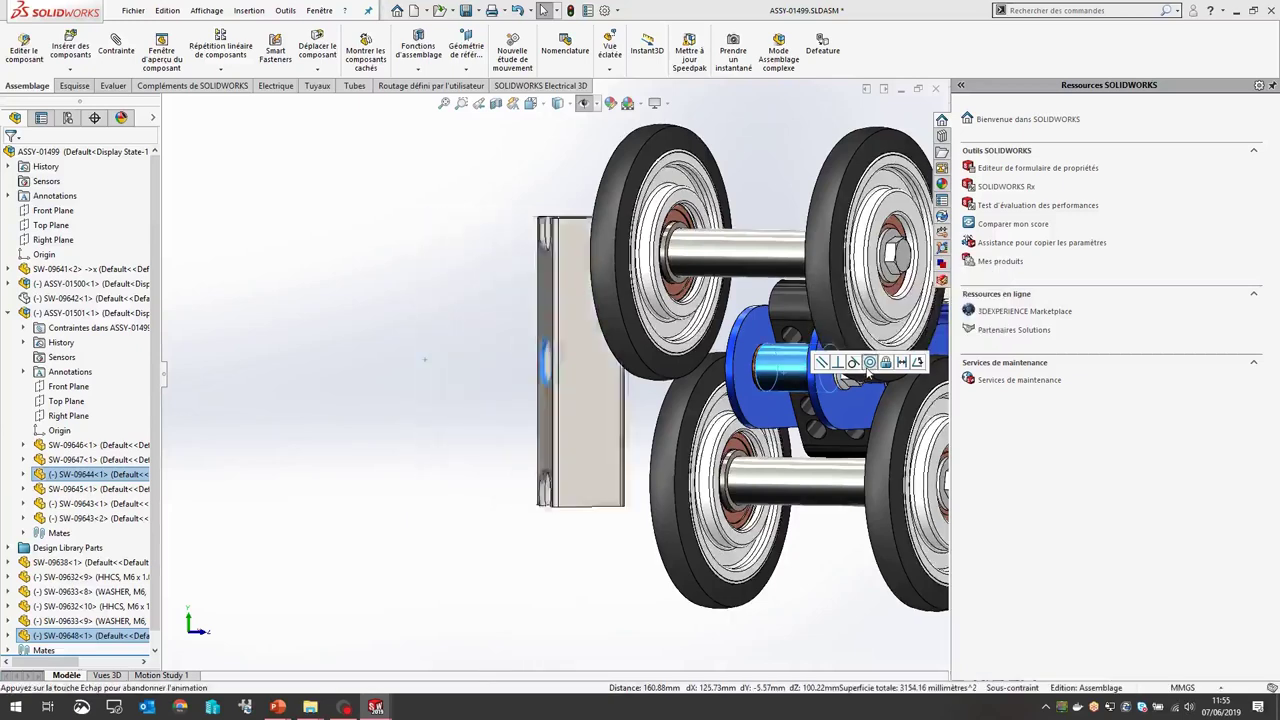
right_click(570, 368)
key("Escape")
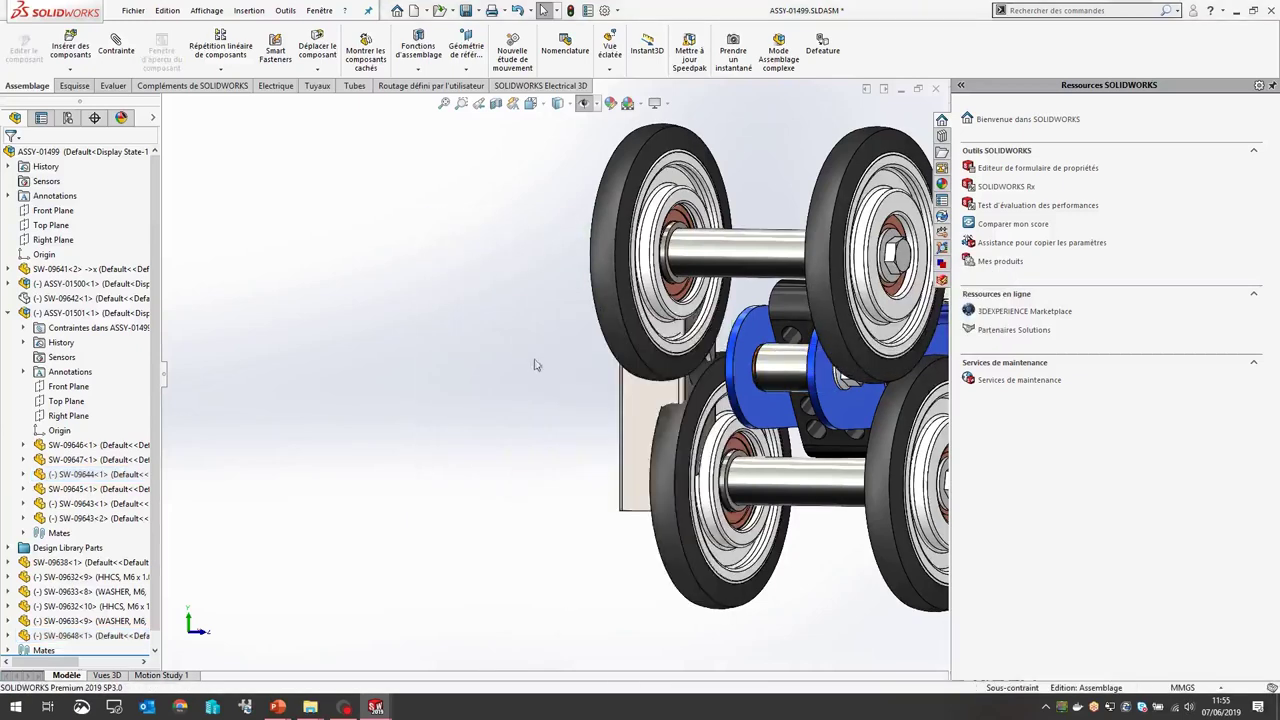
left_click(640, 405)
Preview the plate on its own and orbit the assembly to see it sideways
left_click(733, 341)
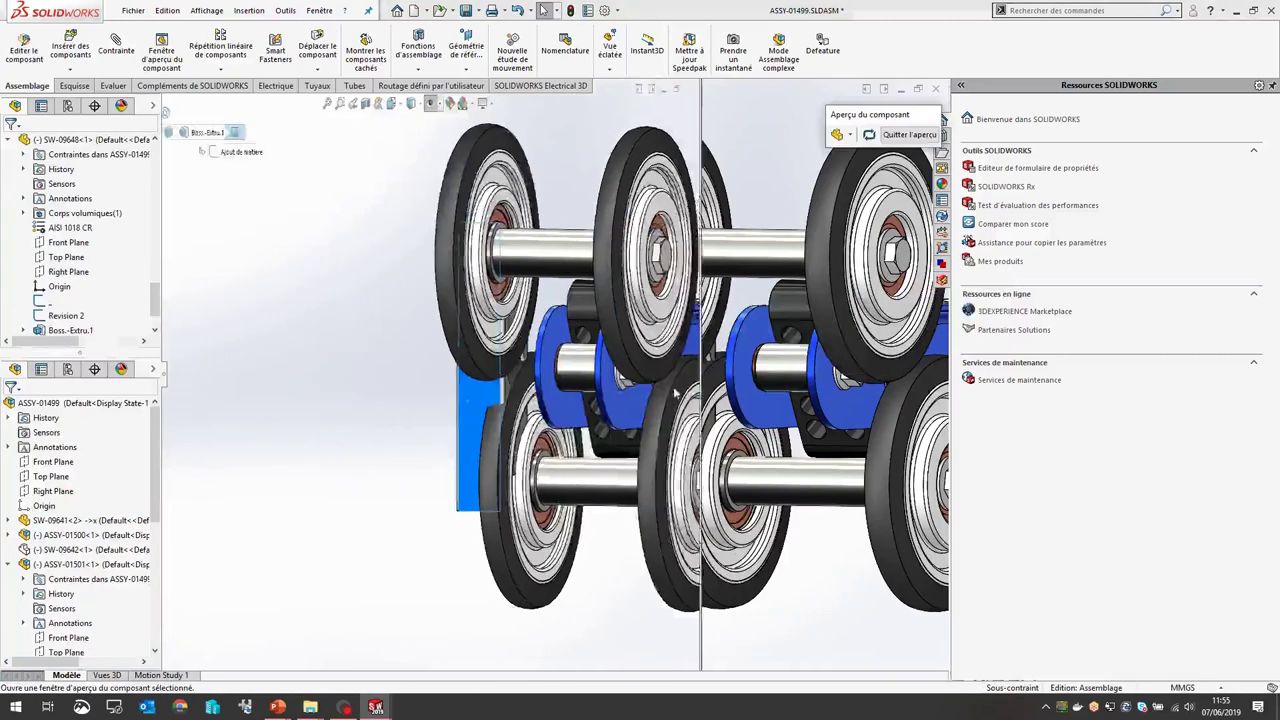
middle_click_drag(434, 386, 727, 403)
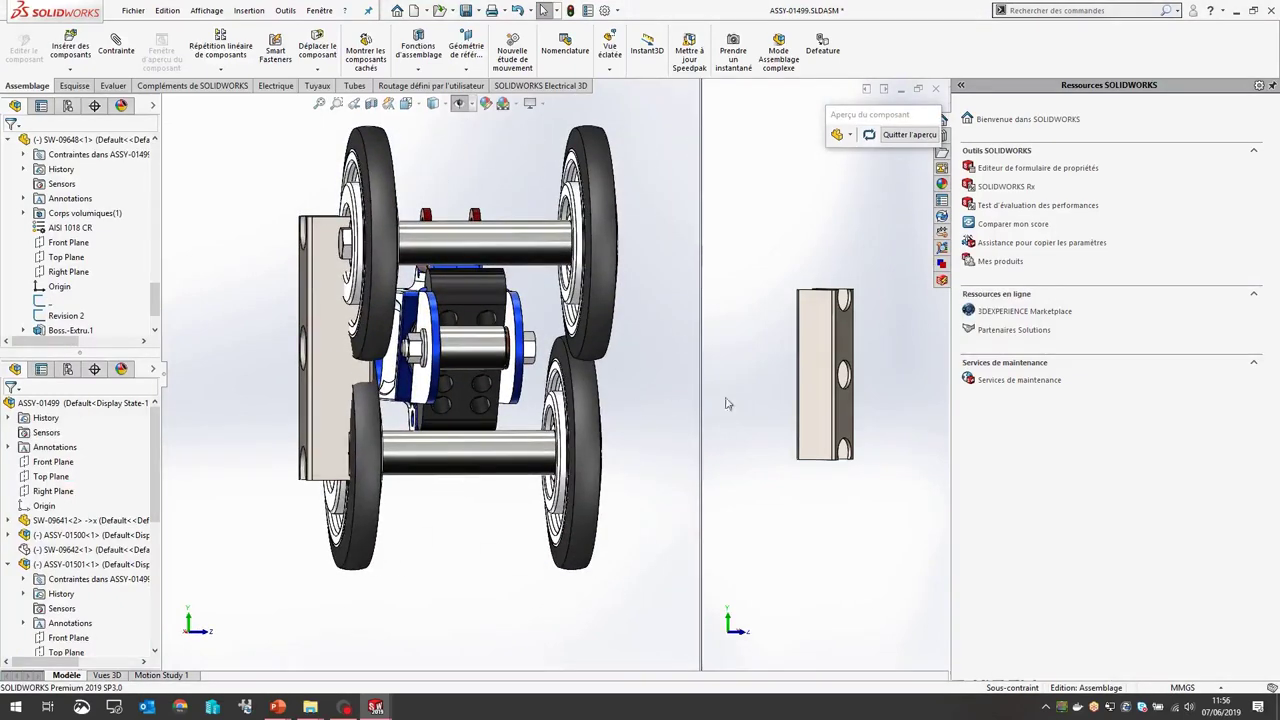
scroll(740, 380, "down", 2)
scroll(750, 330, "down", 2)
scroll(760, 270, "down", 3)
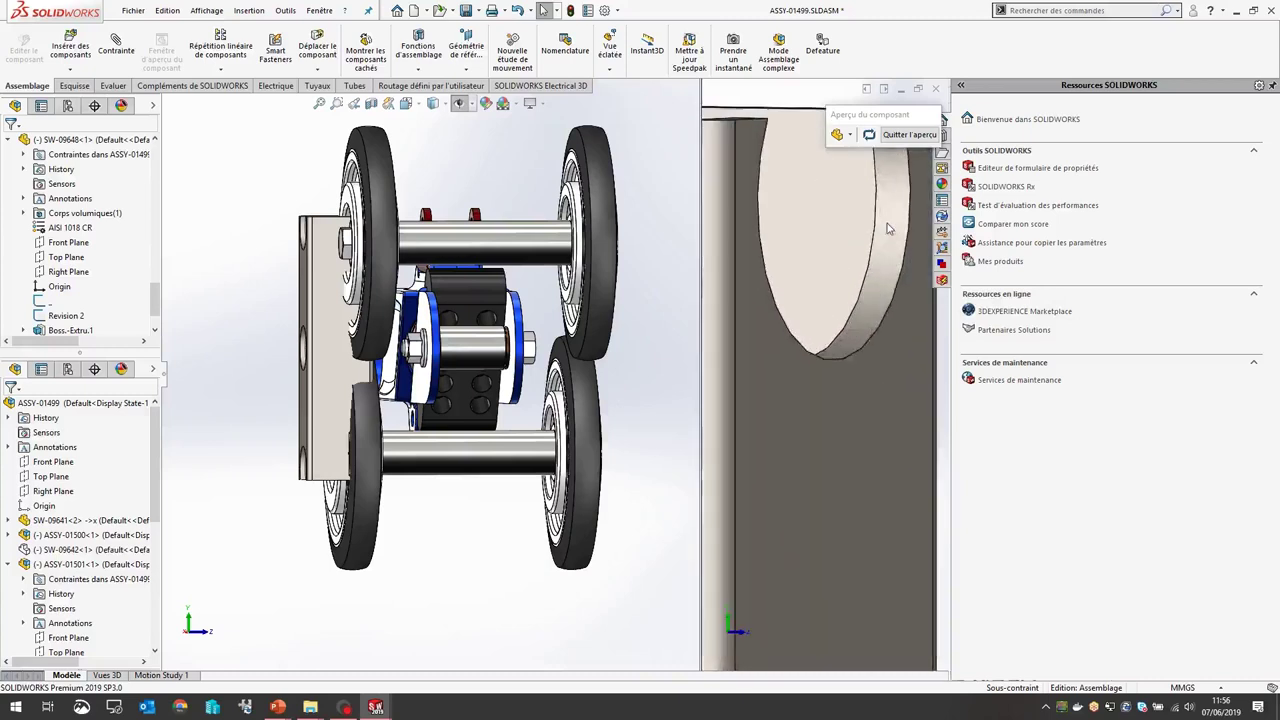
scroll(768, 238, "down", 2)
Mate the plate's top hole with the upper shaft
left_click(556, 248)
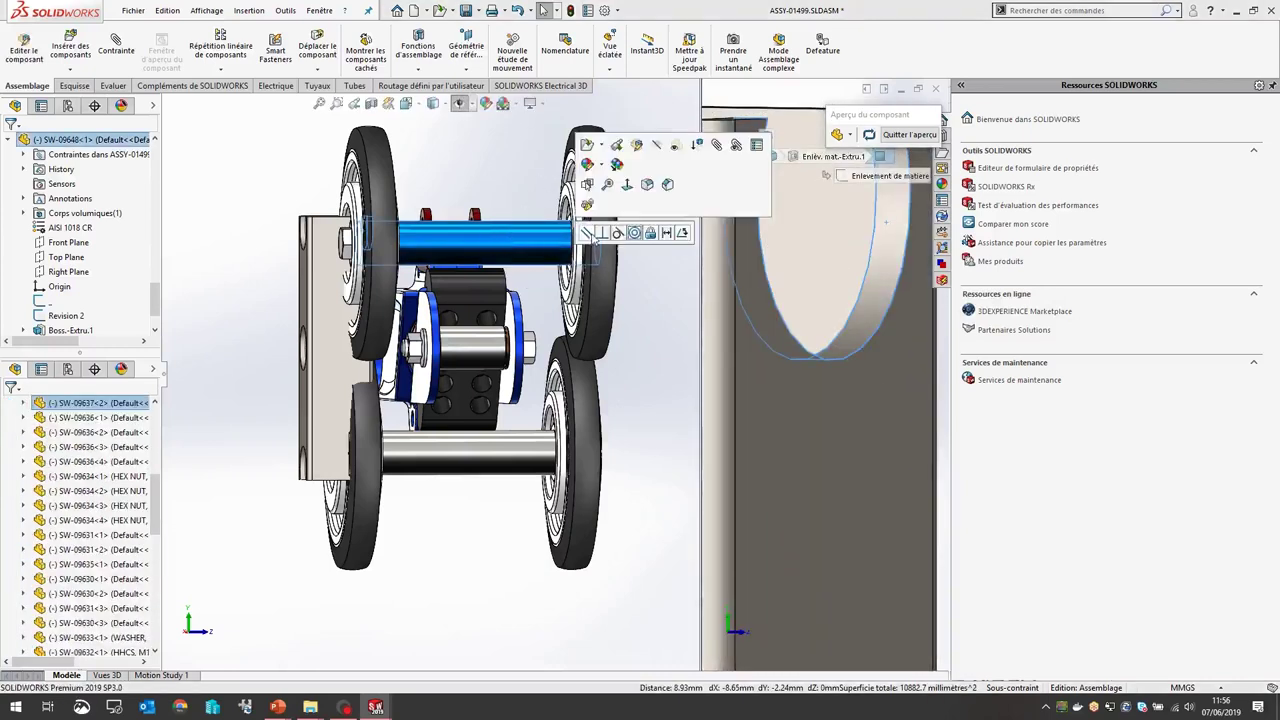
left_click(633, 233)
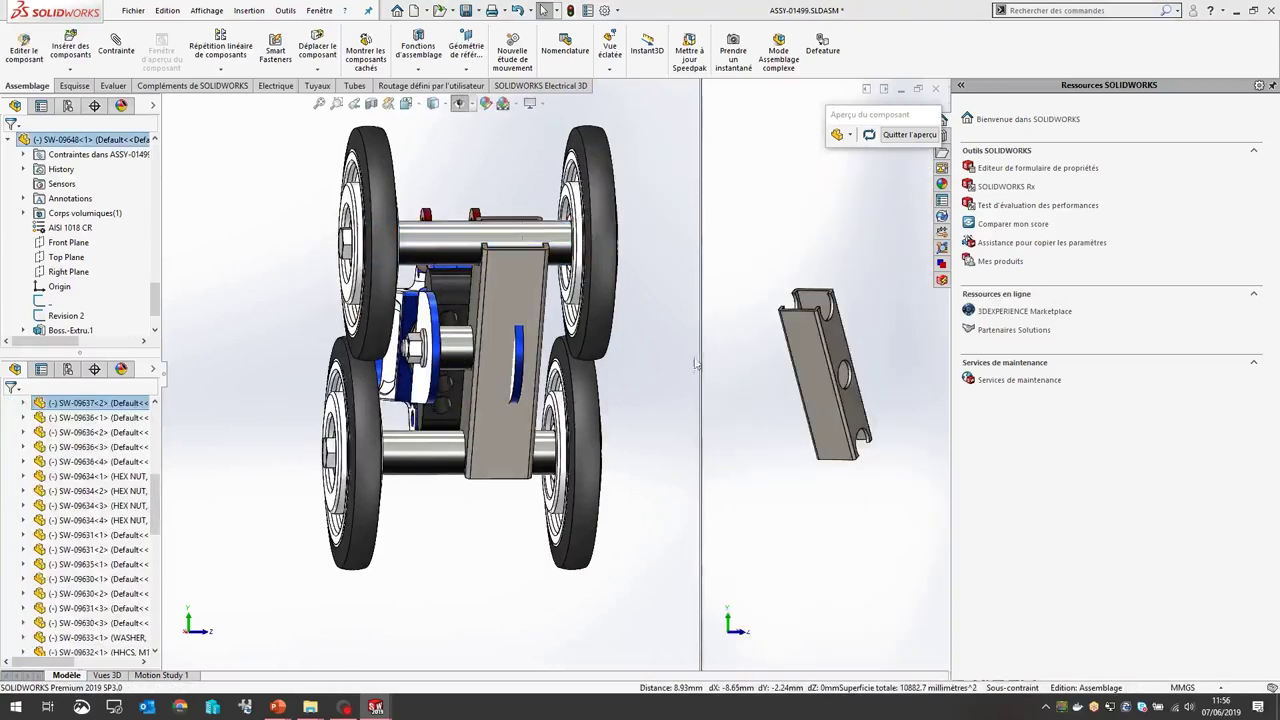
scroll(901, 332, "down", 3)
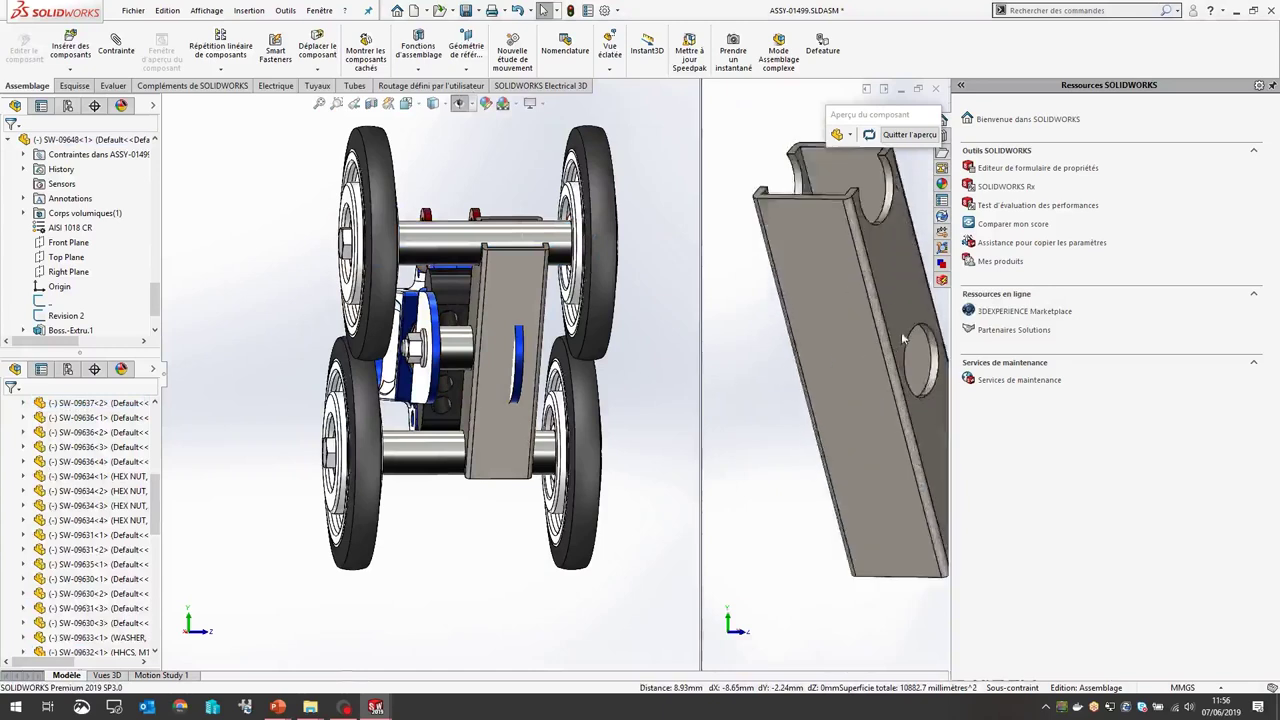
scroll(851, 277, "down", 2)
Orbit the plate preview and the assembly to inspect the new bracket's faces
left_click(848, 279)
scroll(777, 355, "up", 2)
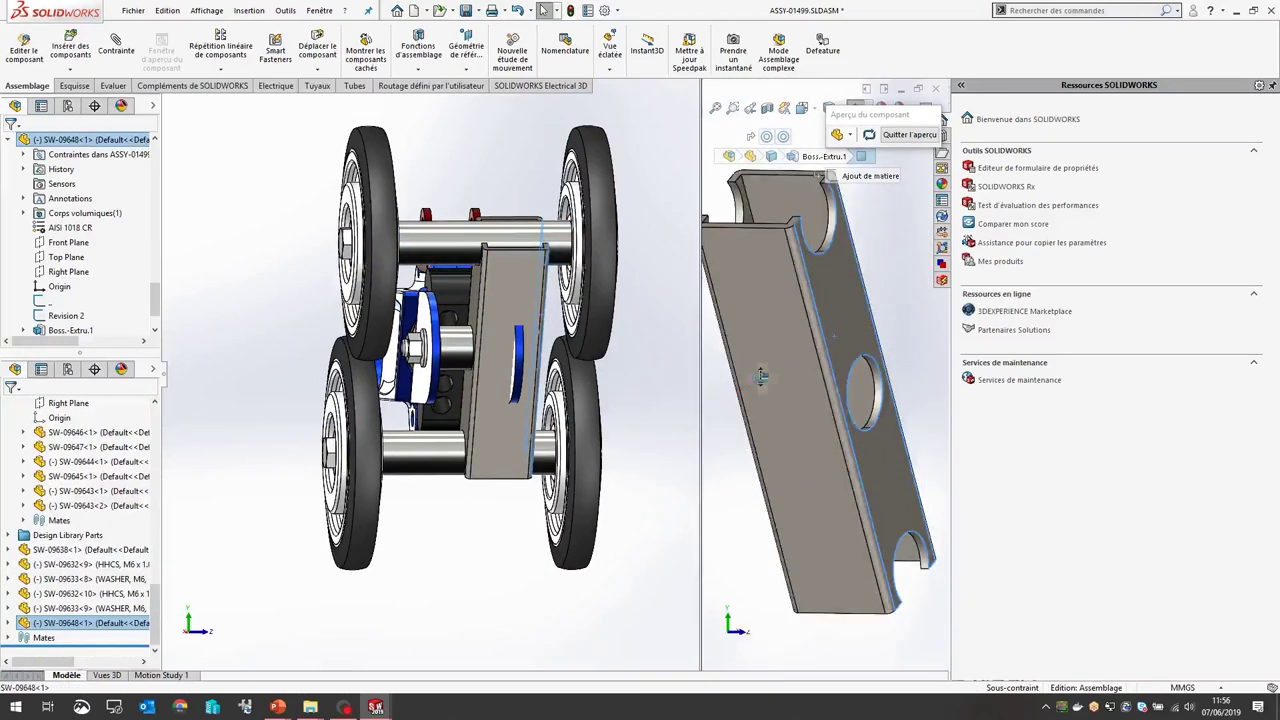
middle_click_drag(776, 355, 730, 328)
scroll(465, 337, "down", 2)
scroll(465, 337, "down", 3)
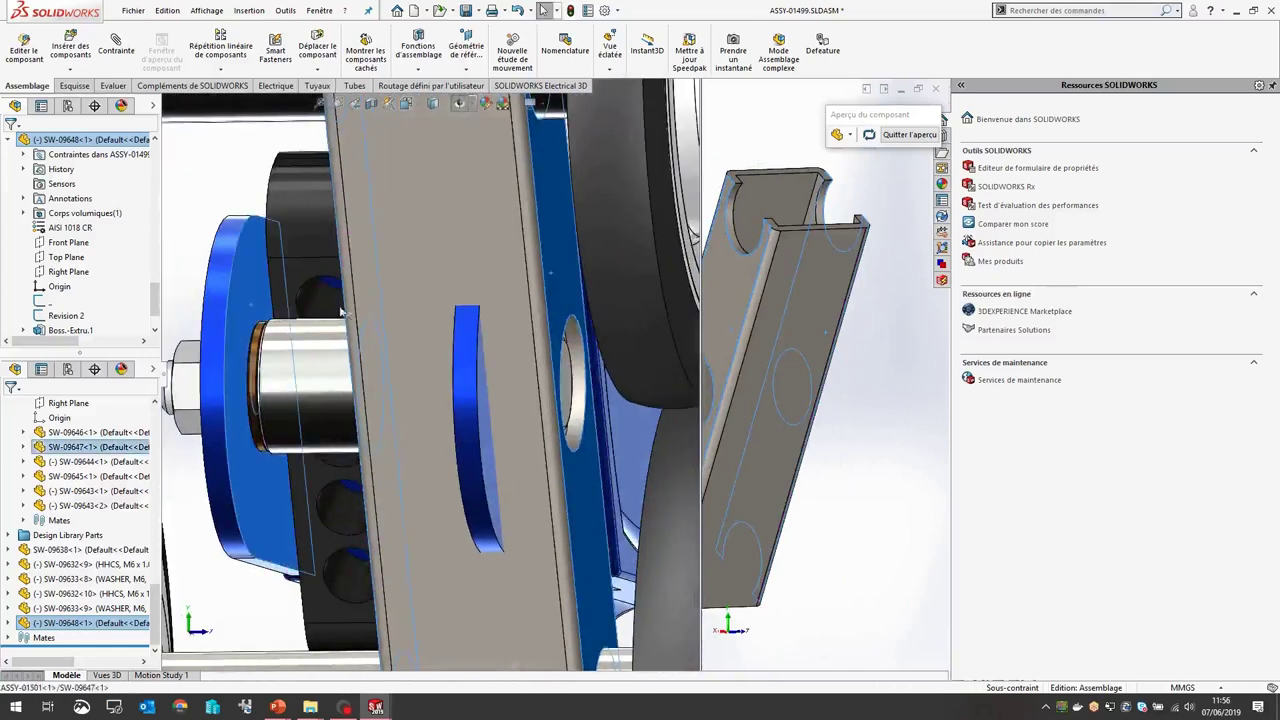
middle_click_drag(400, 330, 451, 391)
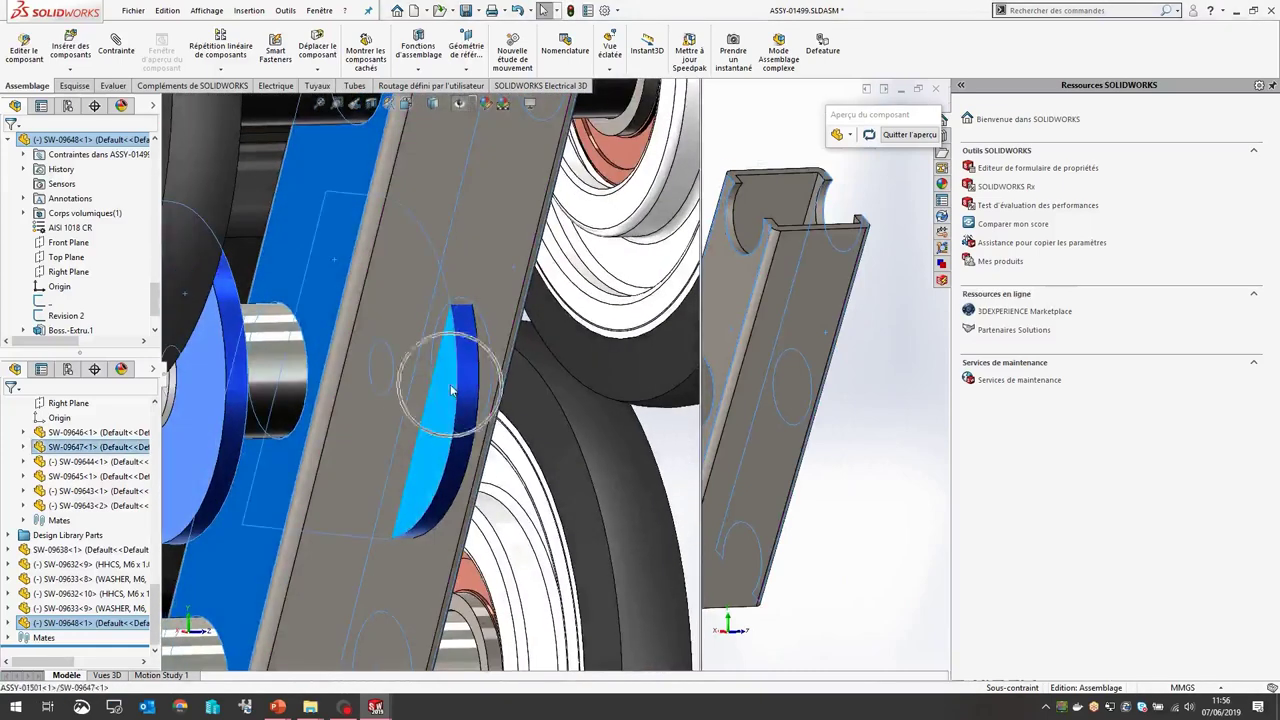
left_click(451, 391)
left_click(487, 378)
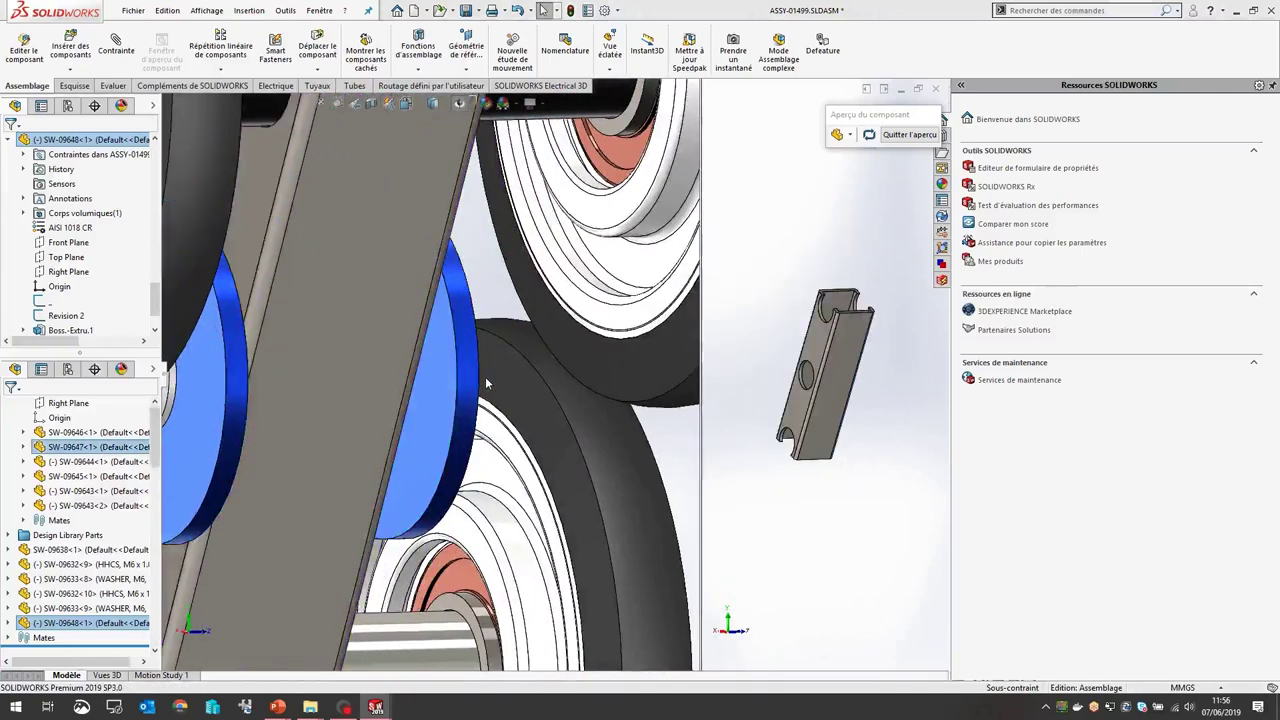
Zoom to fit, close the component preview, and rotate the assembly to its other side
key("f")
left_click(908, 136)
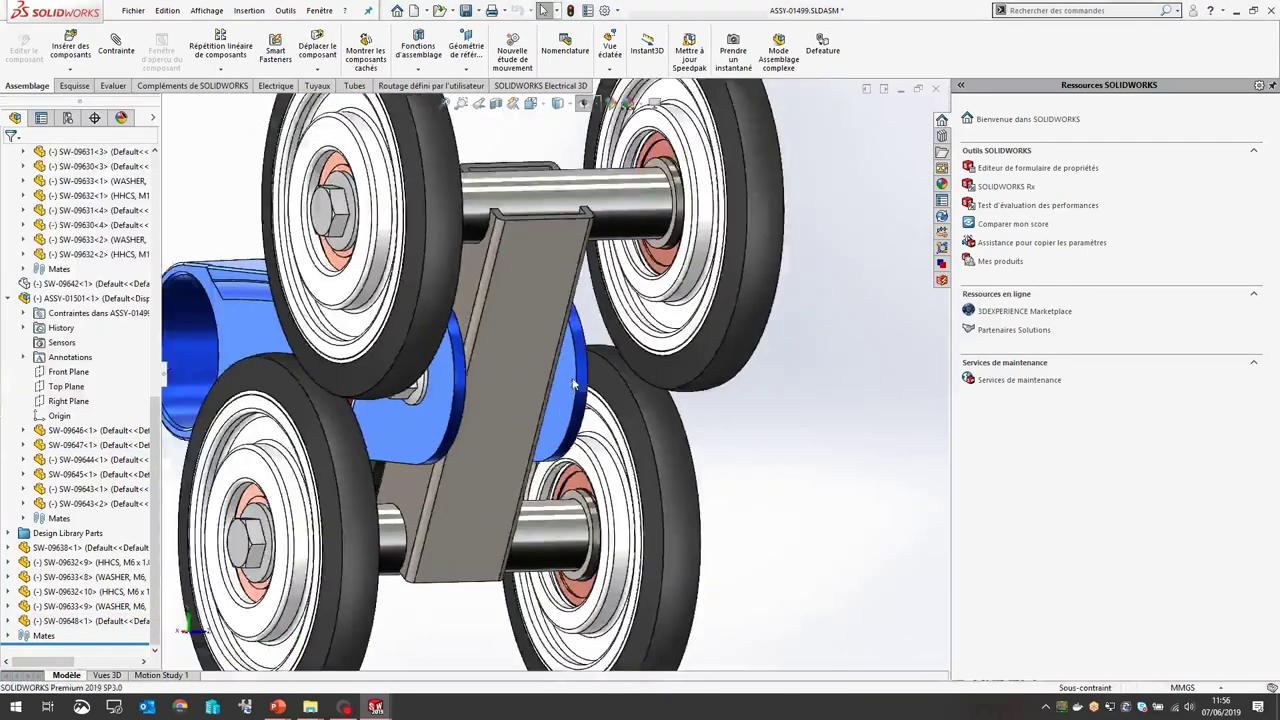
middle_click_drag(612, 412, 716, 276)
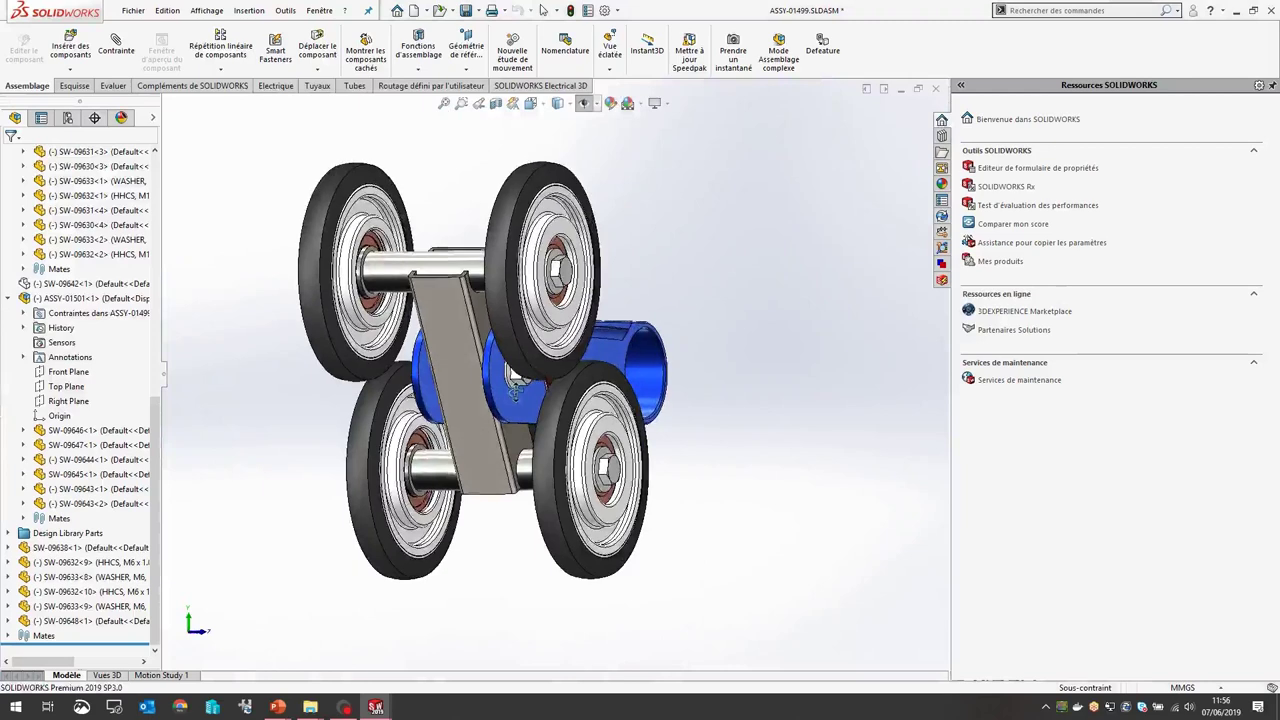
Save the assembly with all modified files and show the PDM vault file list
key("ctrl+s")
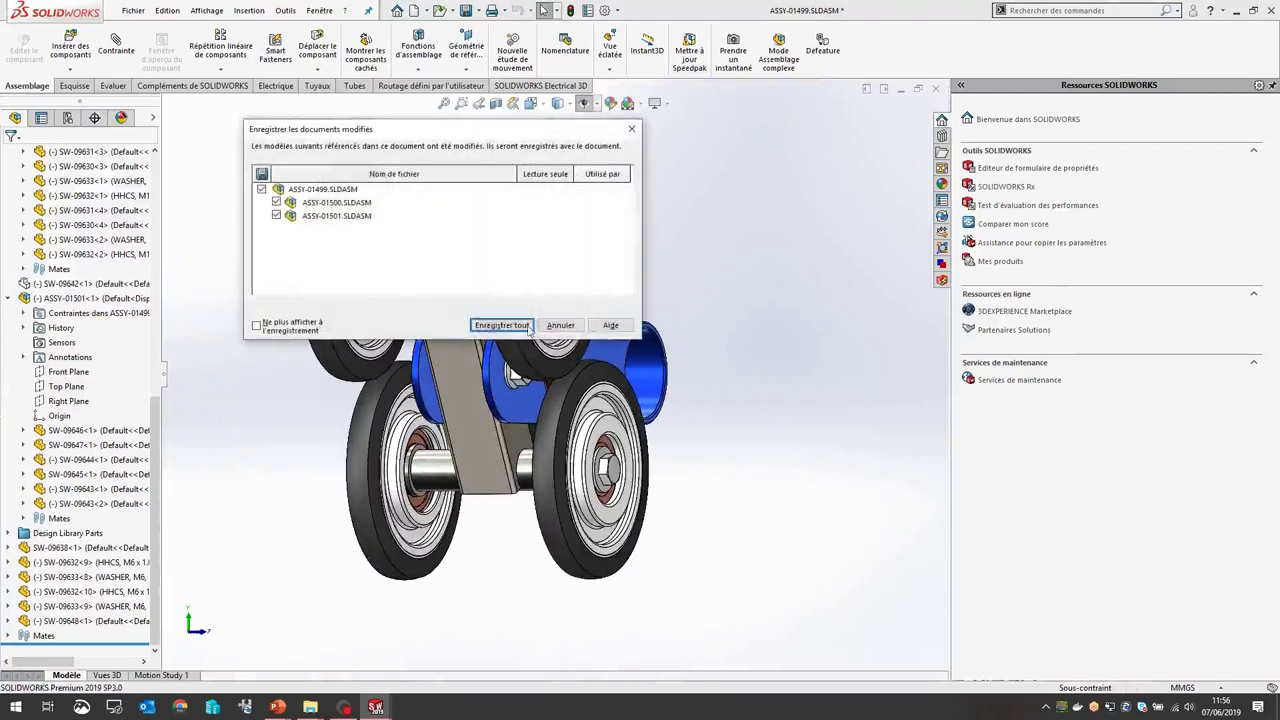
left_click(530, 334)
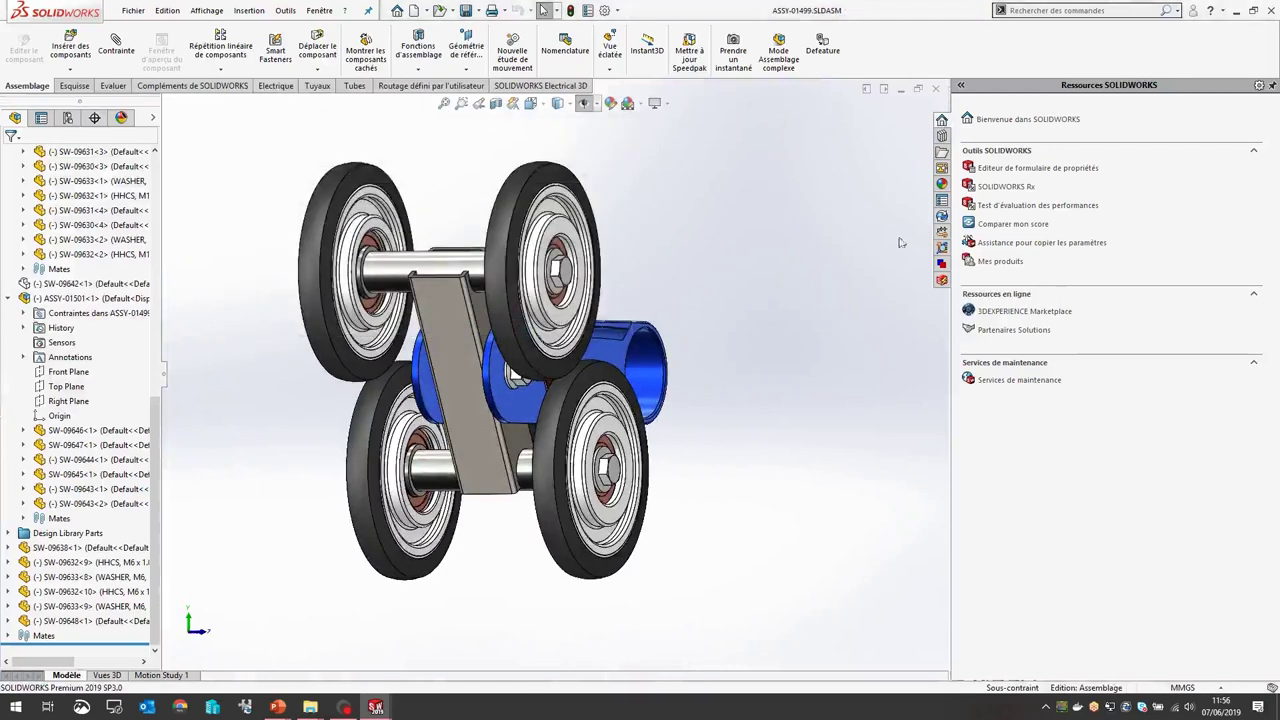
left_click(941, 218)
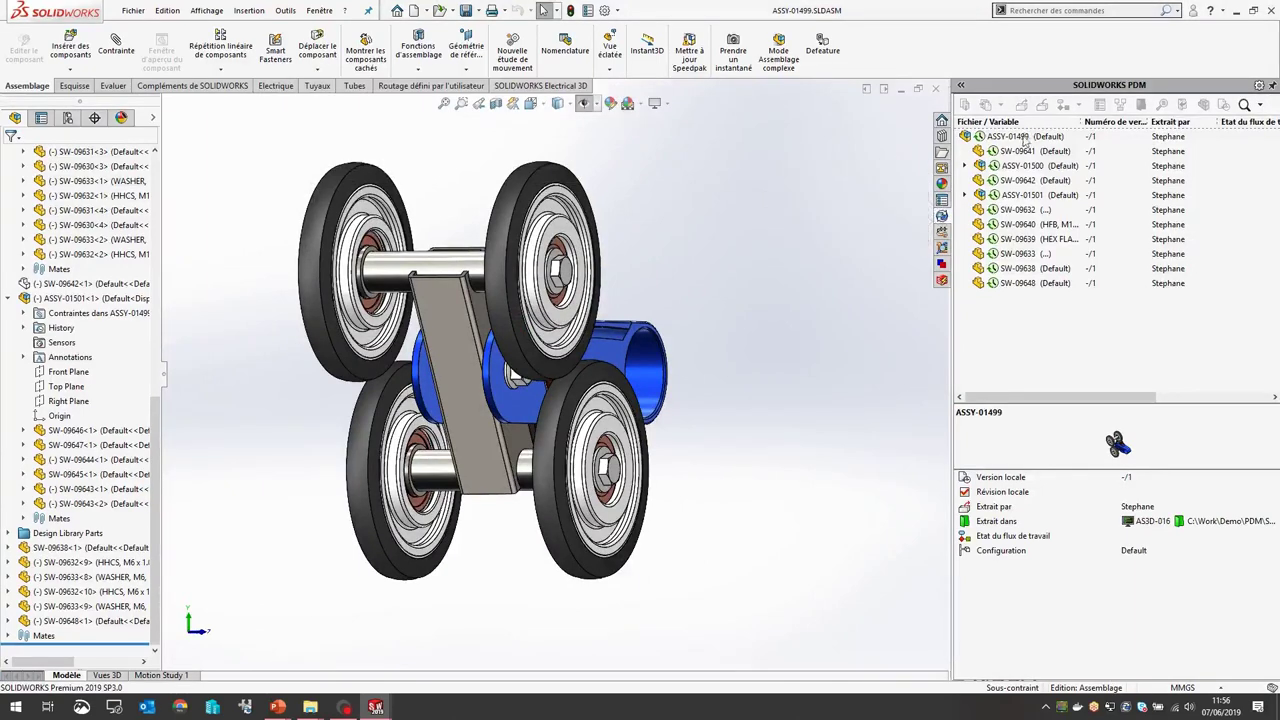
mouse_move(966, 136)
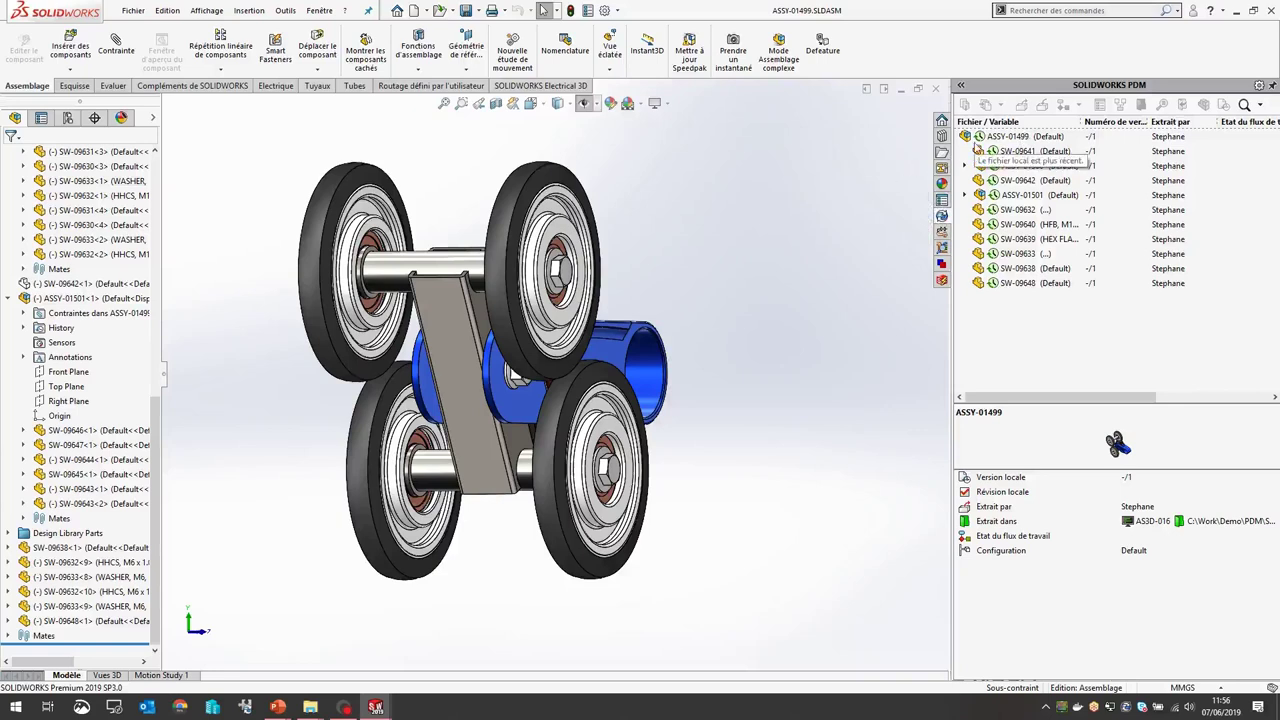
mouse_move(1118, 397)
left_mouse_down()
mouse_move(1245, 380)
mouse_move(1102, 389)
left_mouse_up()
Review the vault rows for ASSY-01499, ASSY-01500 and parts SW-09639 to SW-09642, then start the check-in
left_click(1008, 137)
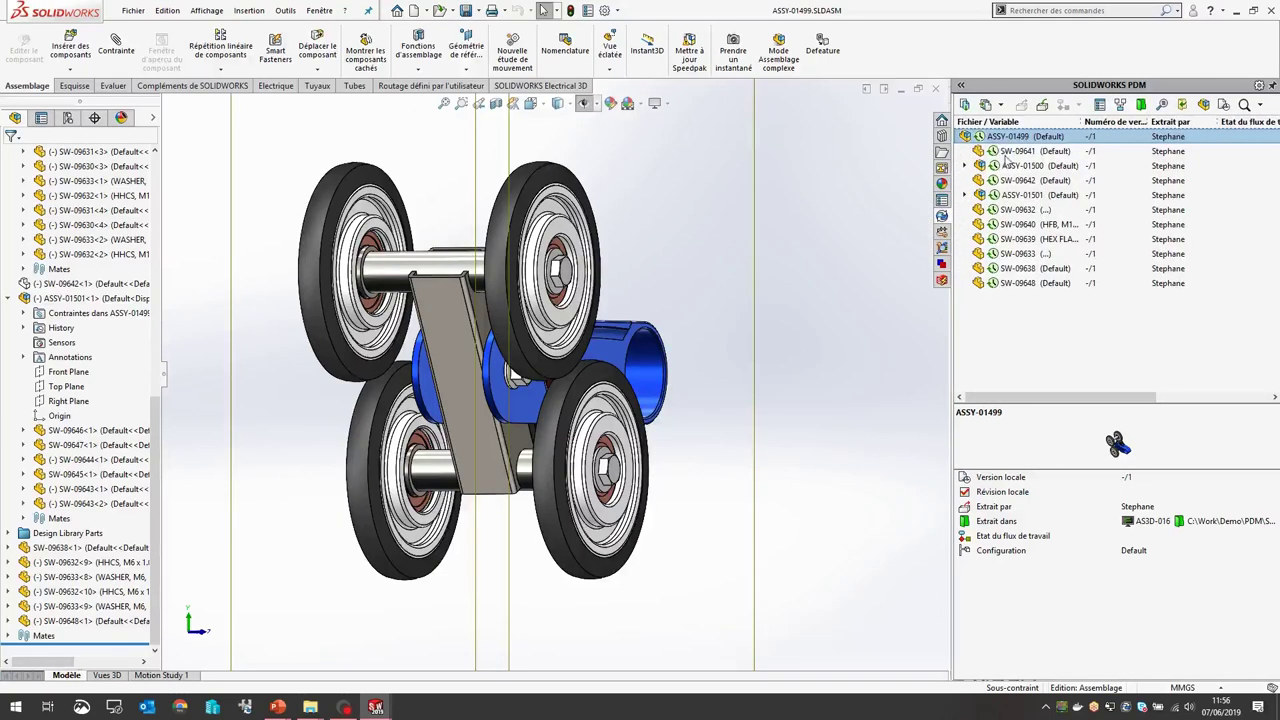
left_click(1008, 151)
left_click(1012, 166)
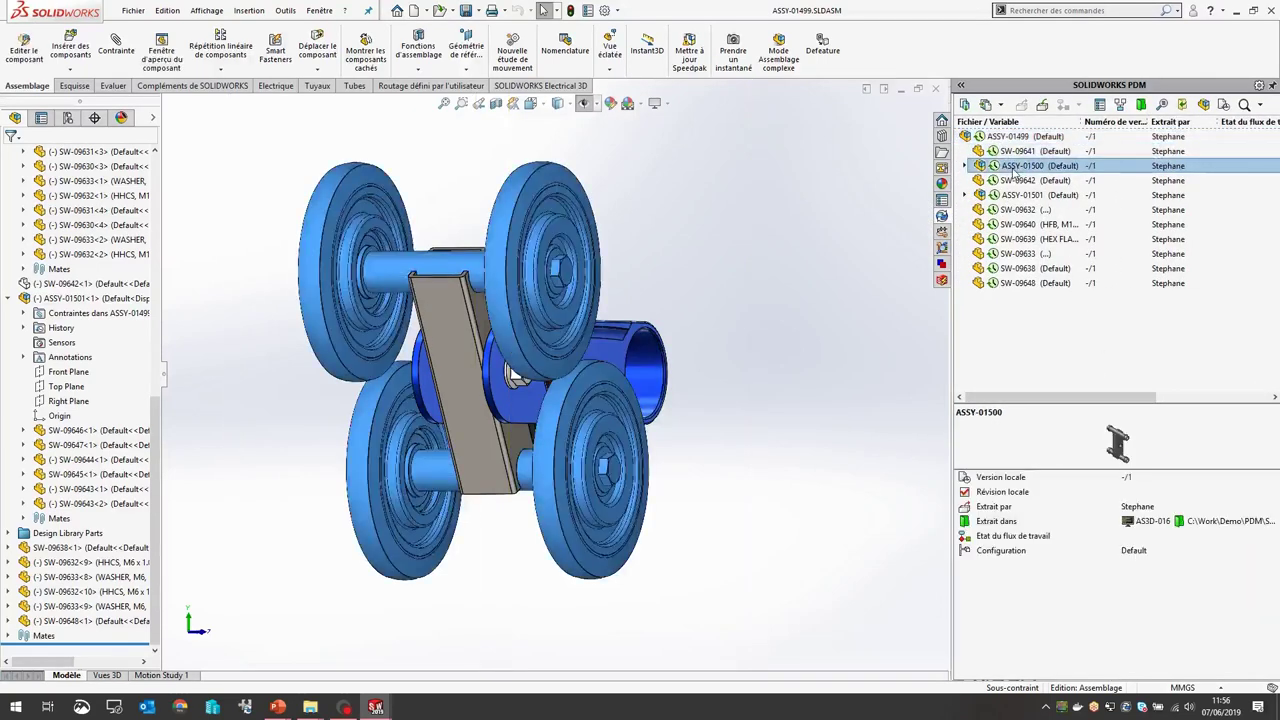
left_click(1212, 138)
left_click(1195, 151)
left_click(1182, 180)
left_click(1183, 224)
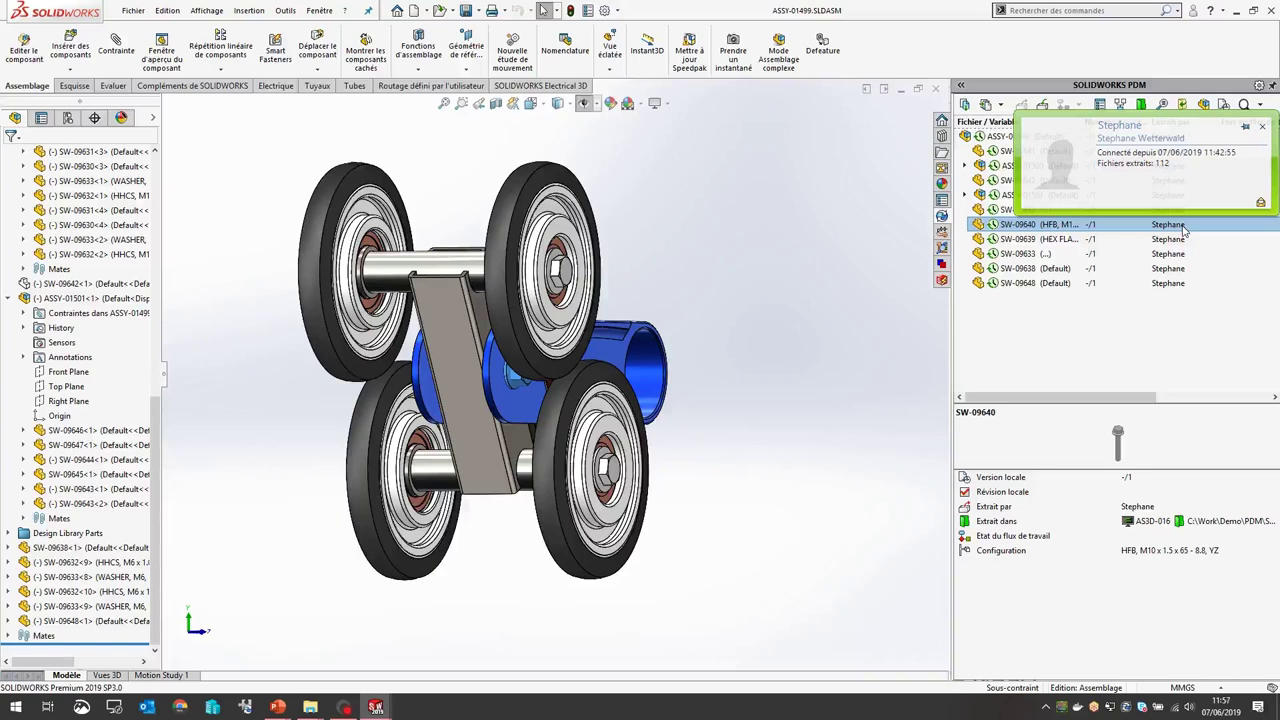
left_click(1173, 242)
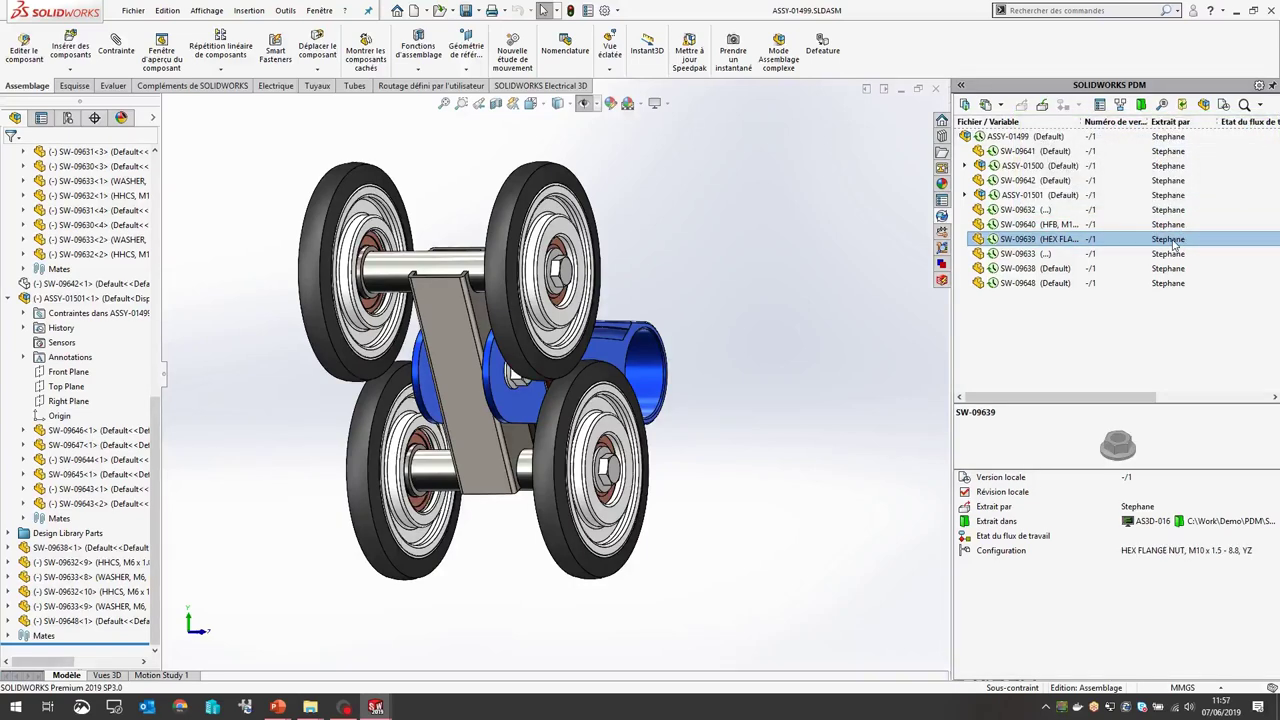
left_click(1012, 183)
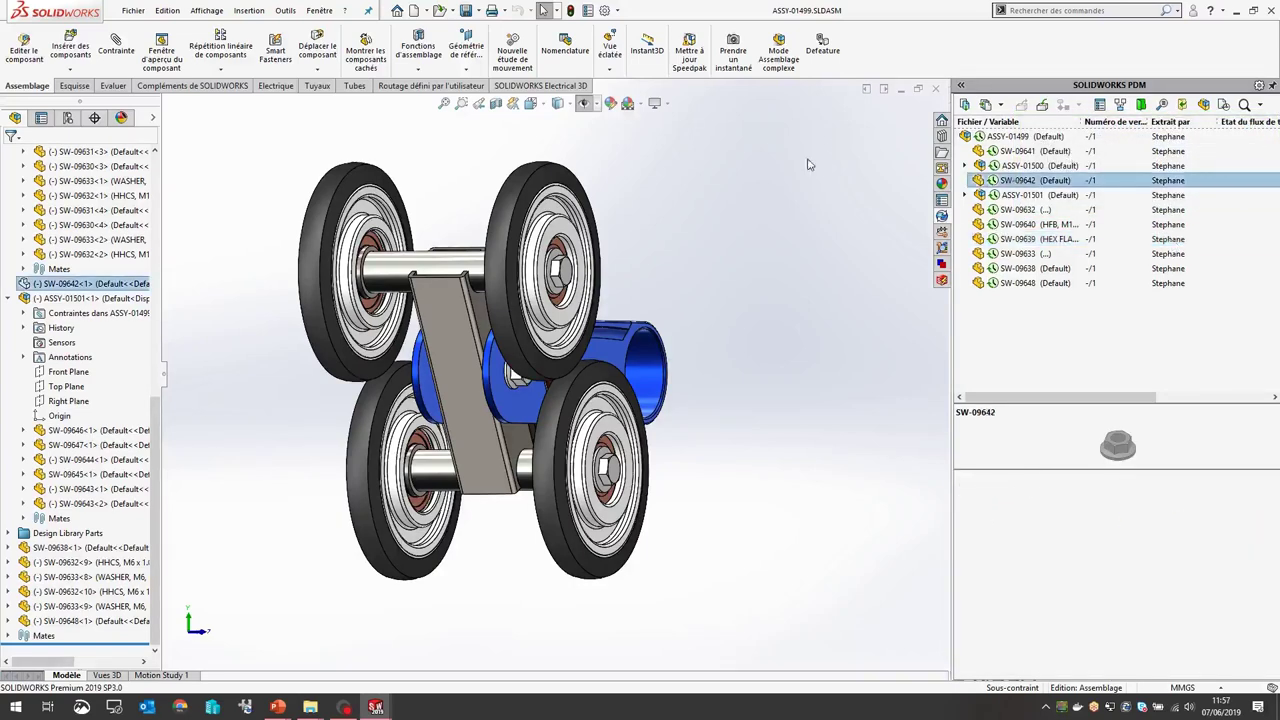
left_click(1000, 138)
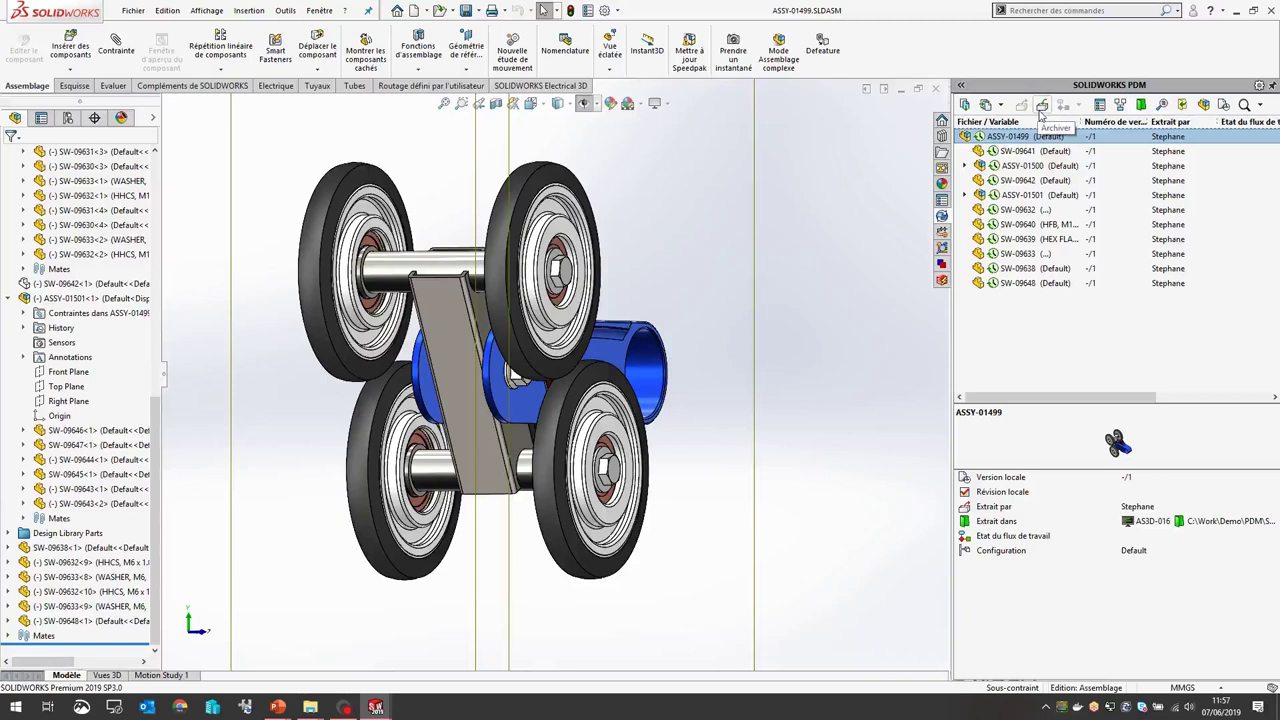
left_click(1041, 108)
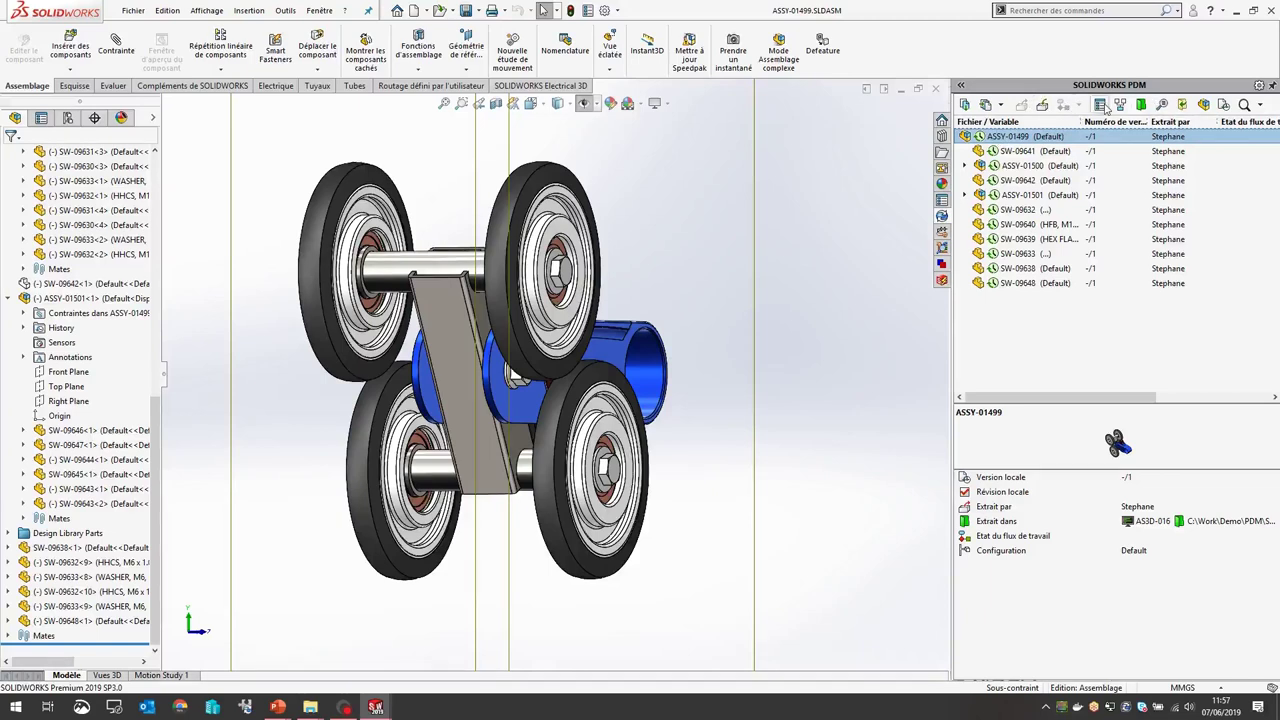
Tick Doc. Technique (Composer) on the assembly's data card and confirm with OK
left_click(1102, 106)
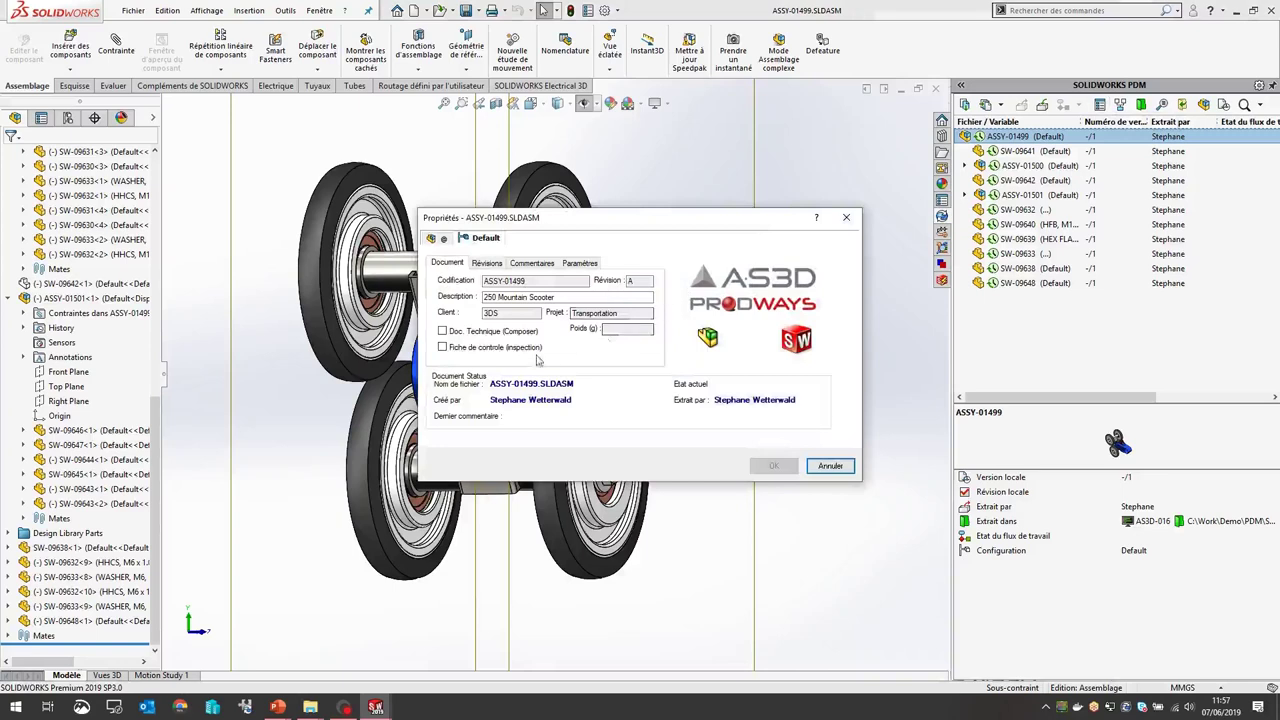
left_click(445, 334)
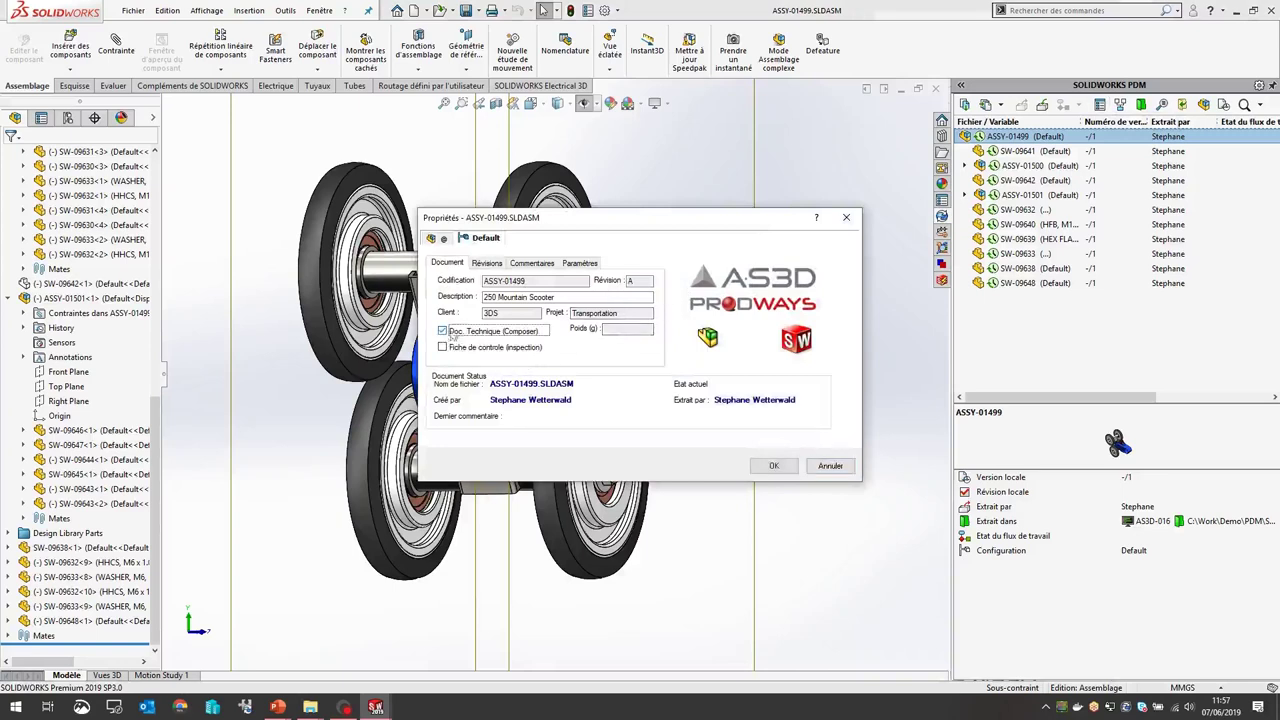
left_click(441, 242)
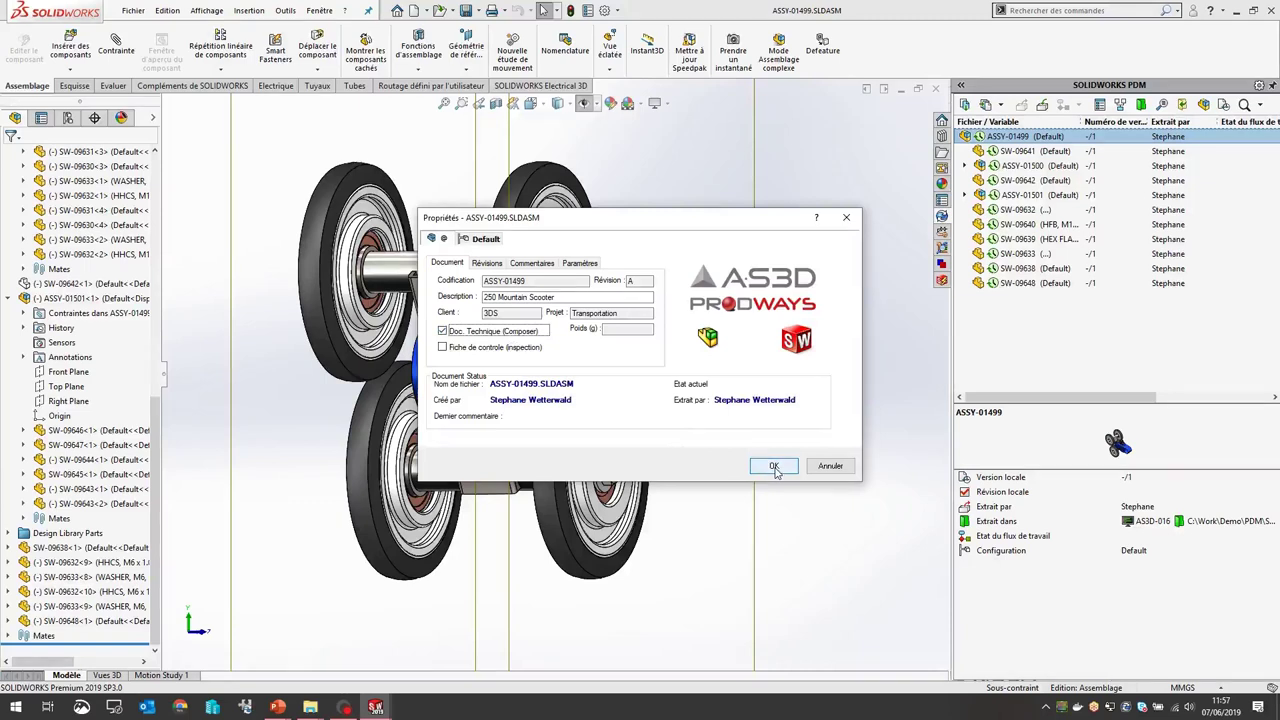
left_click(774, 467)
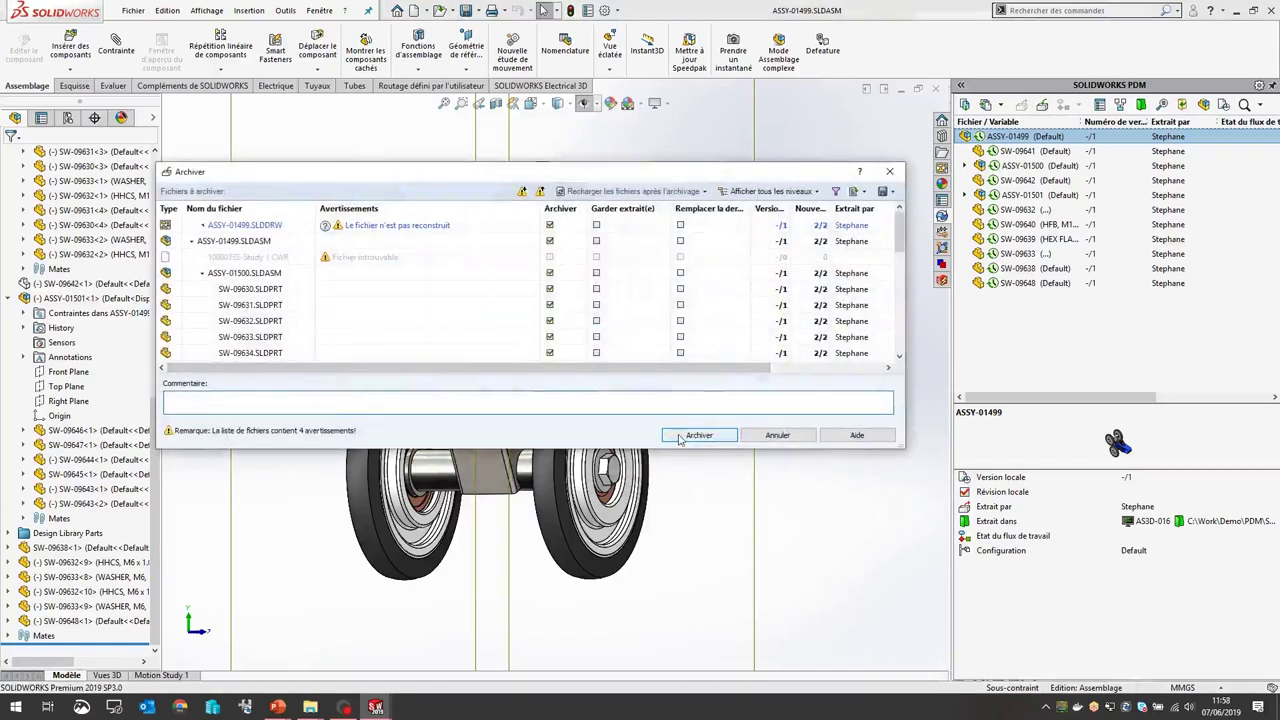
Check all listed files into the vault, then switch to the PowerPoint slideshow
left_click(679, 437)
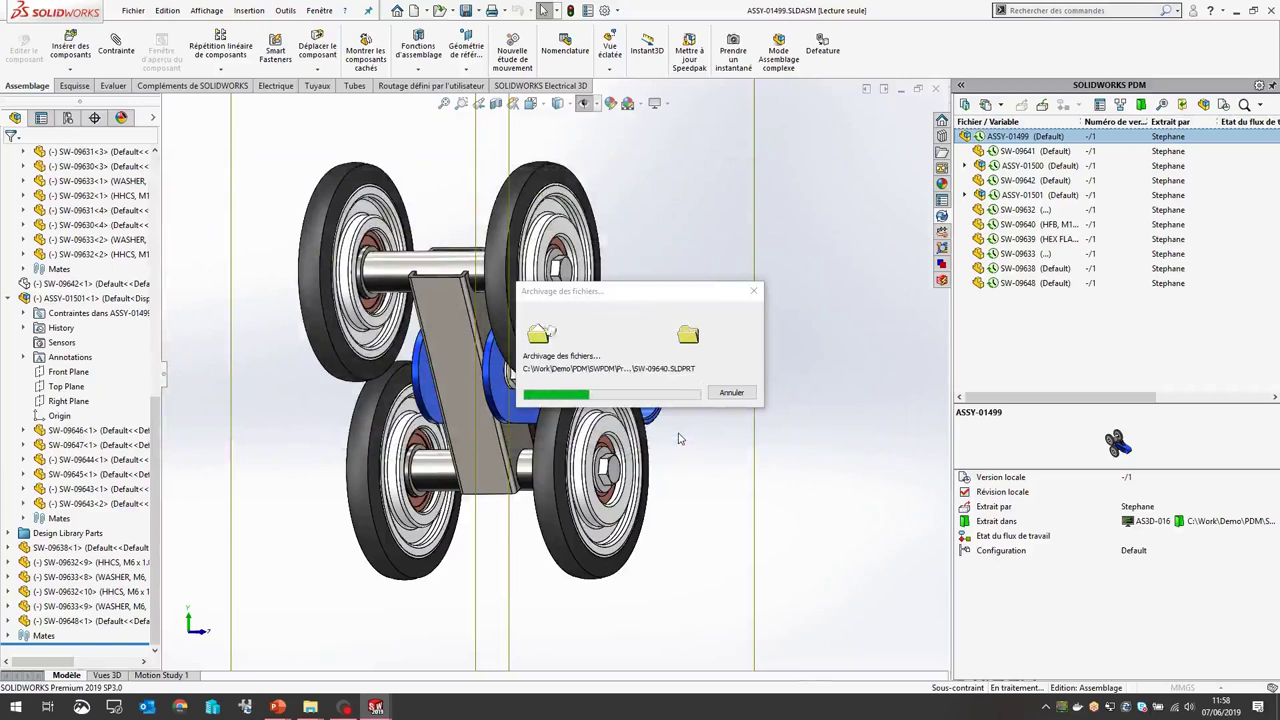
key("alt+Tab")
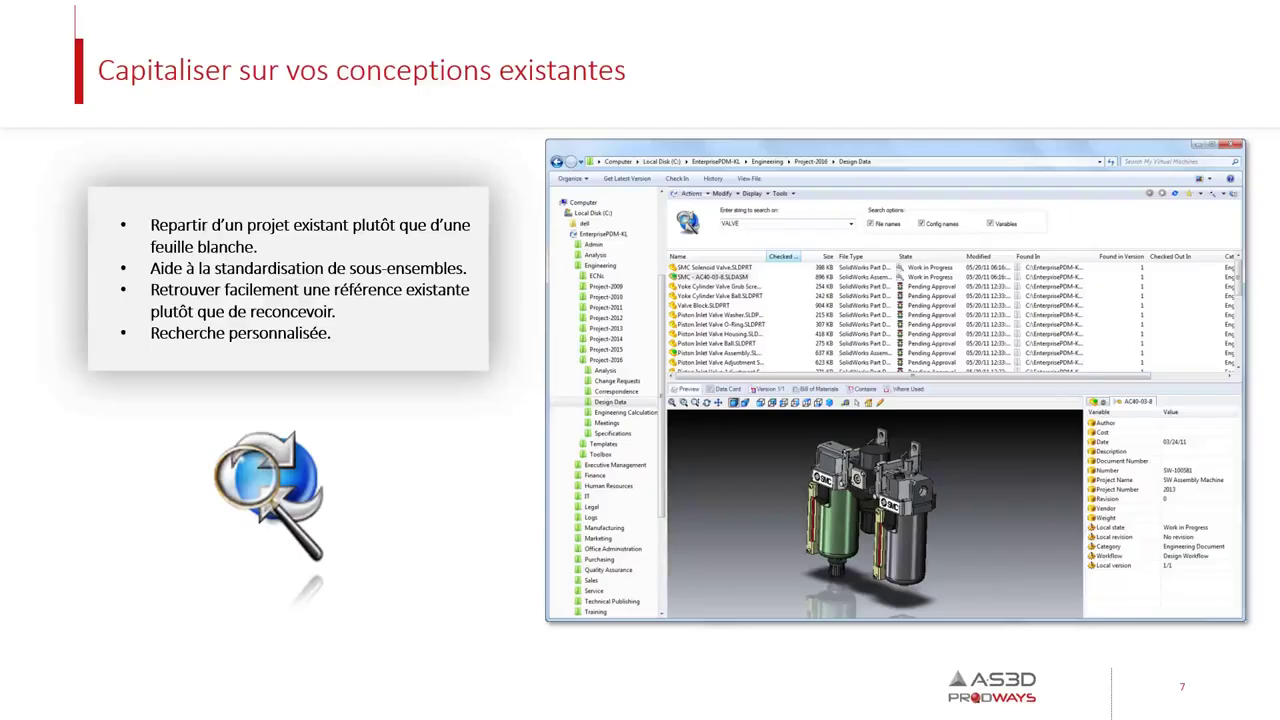
Advance the slideshow to slide 8, "Travailler en collaboration"
key("Right")
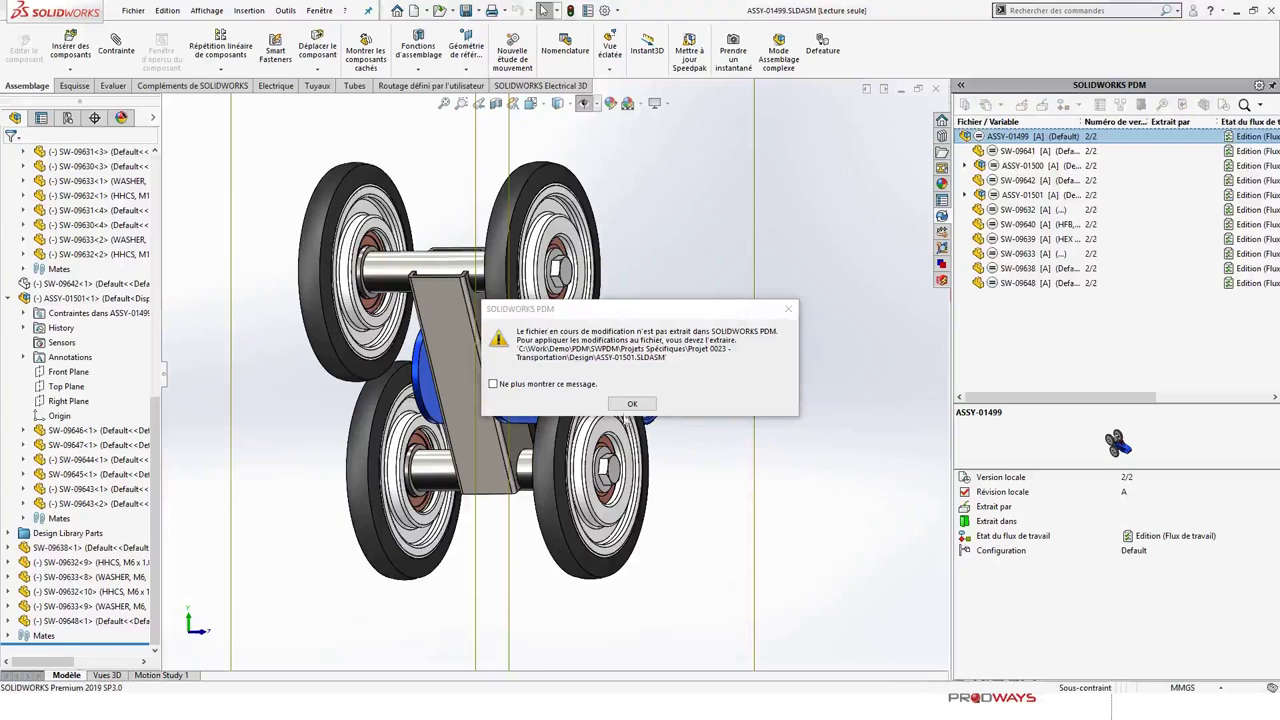
Dismiss the PDM warning, close the assembly, drawing and part windows, then reveal slide 8's icon legend
left_click(629, 404)
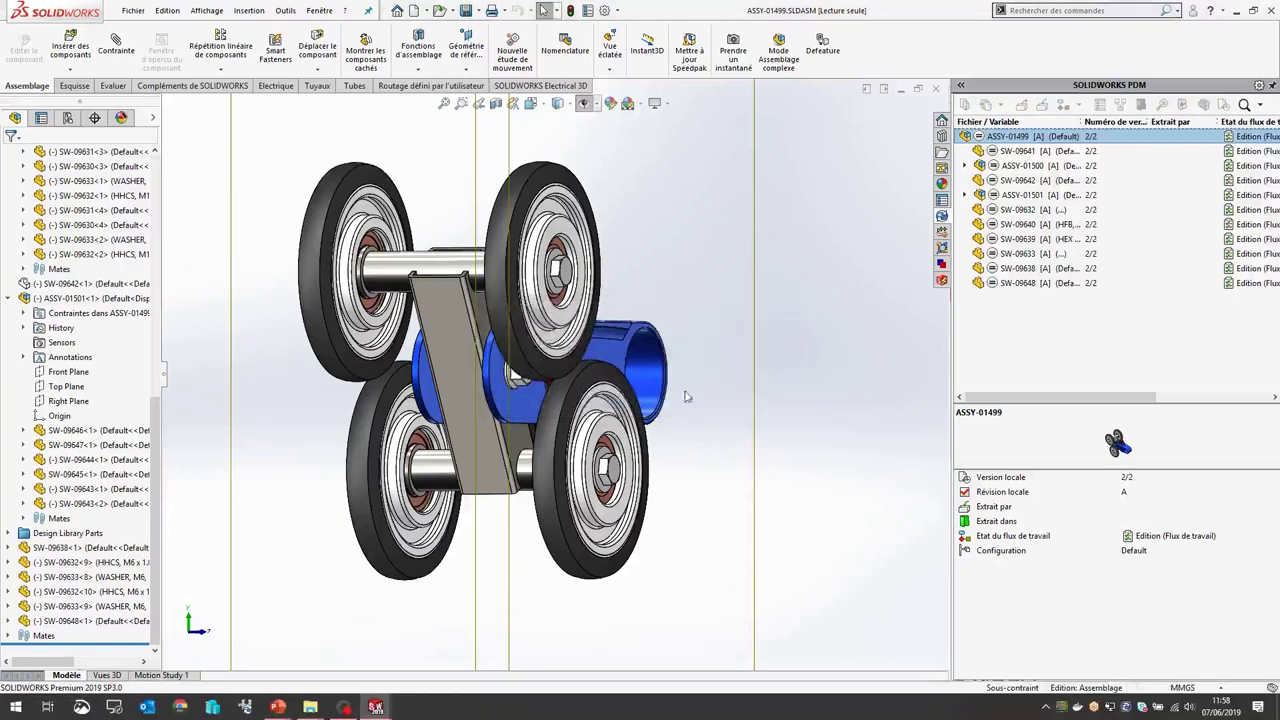
left_click(935, 89)
left_click(935, 89)
left_click(935, 89)
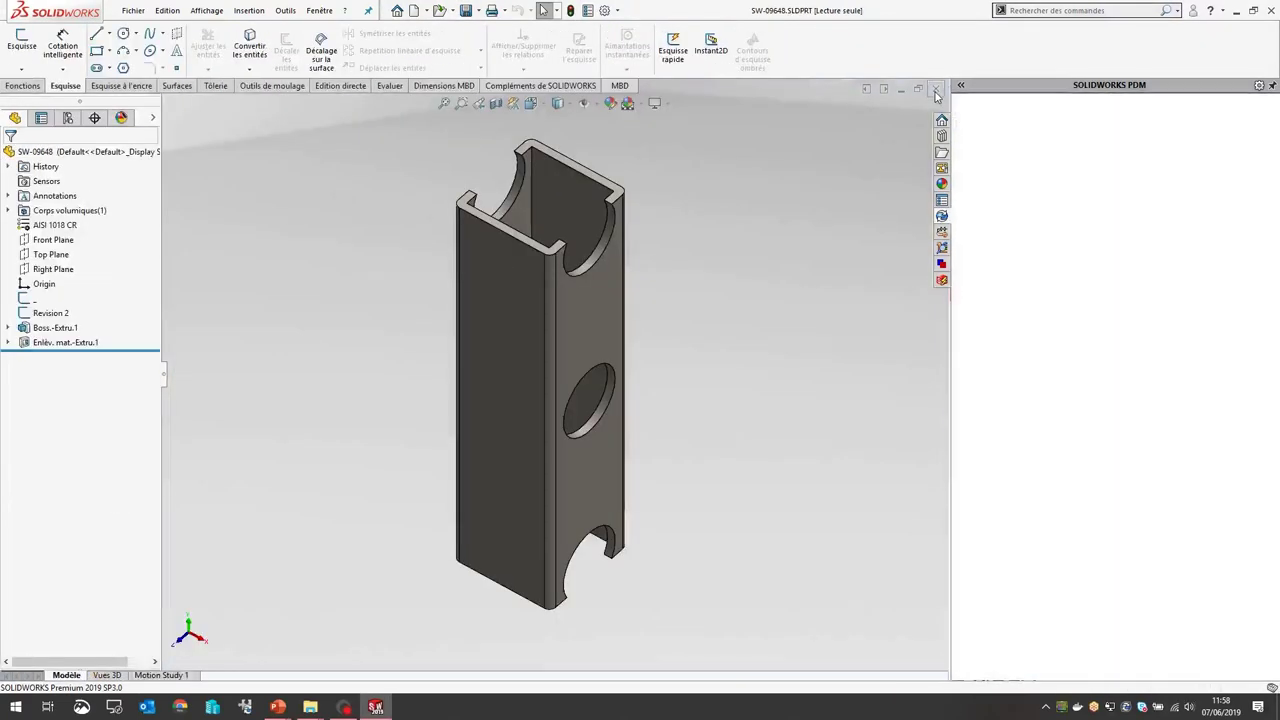
left_click(935, 89)
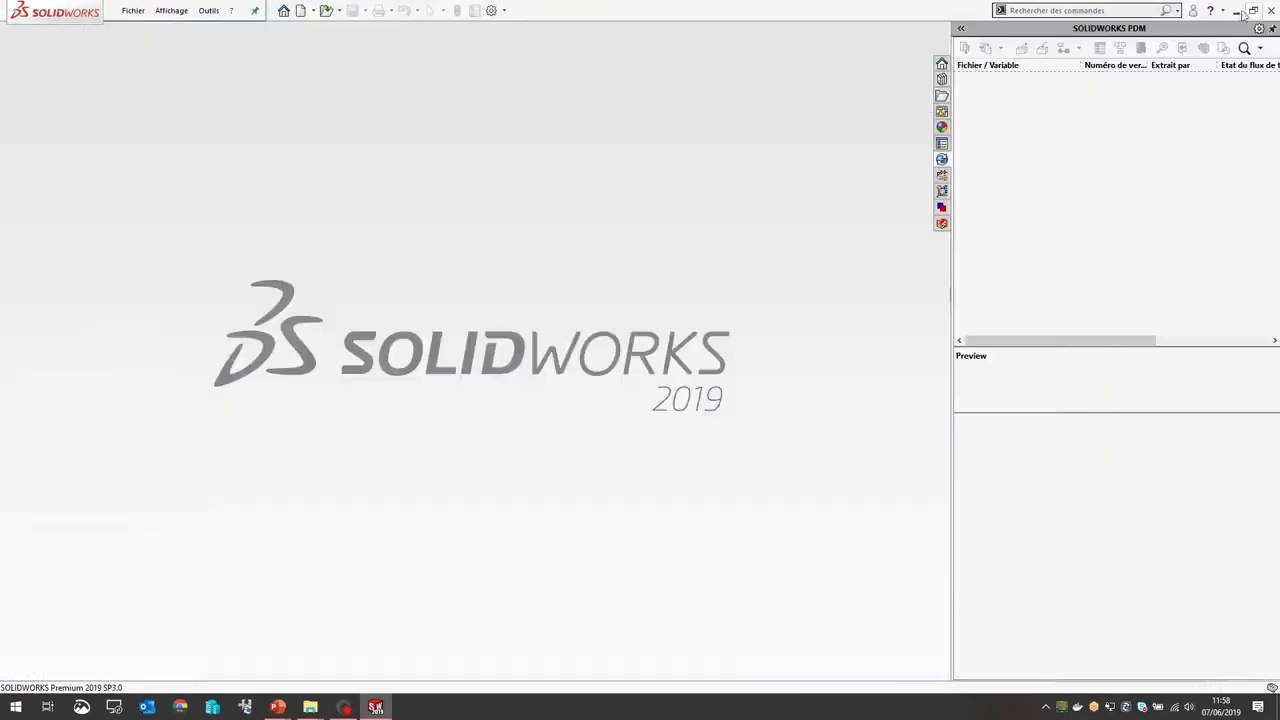
left_click(1237, 10)
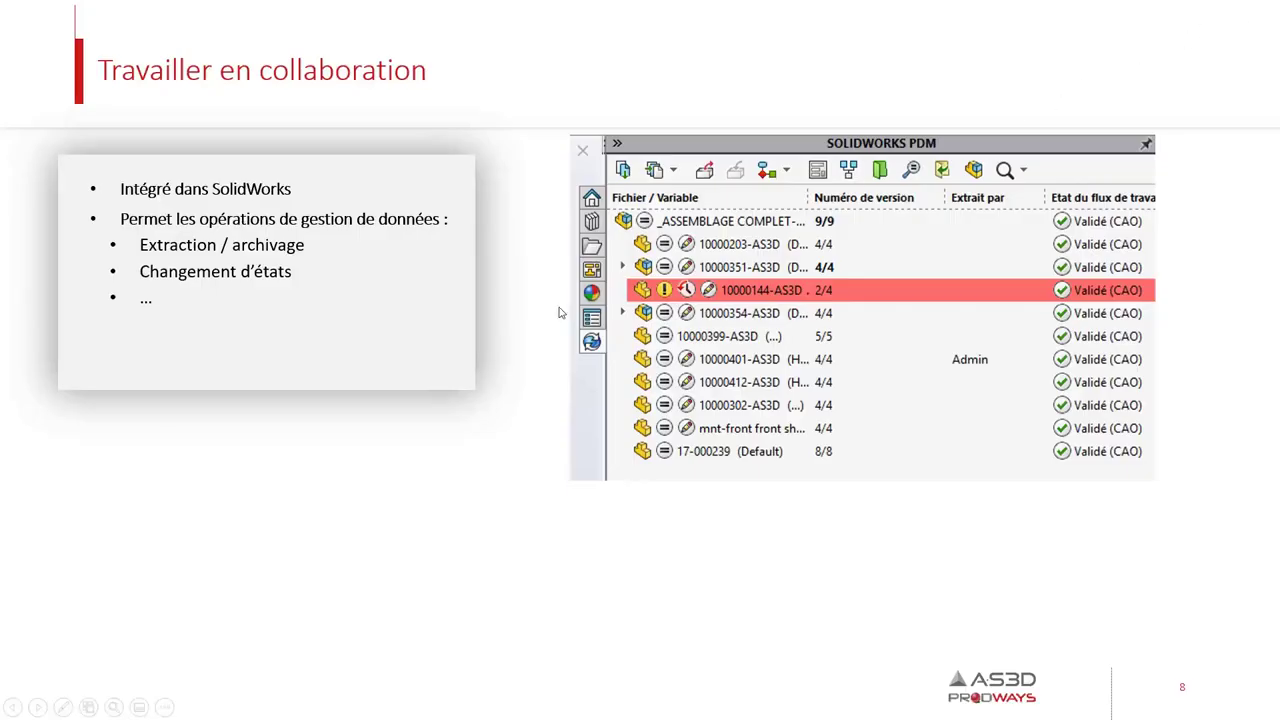
left_click(560, 313)
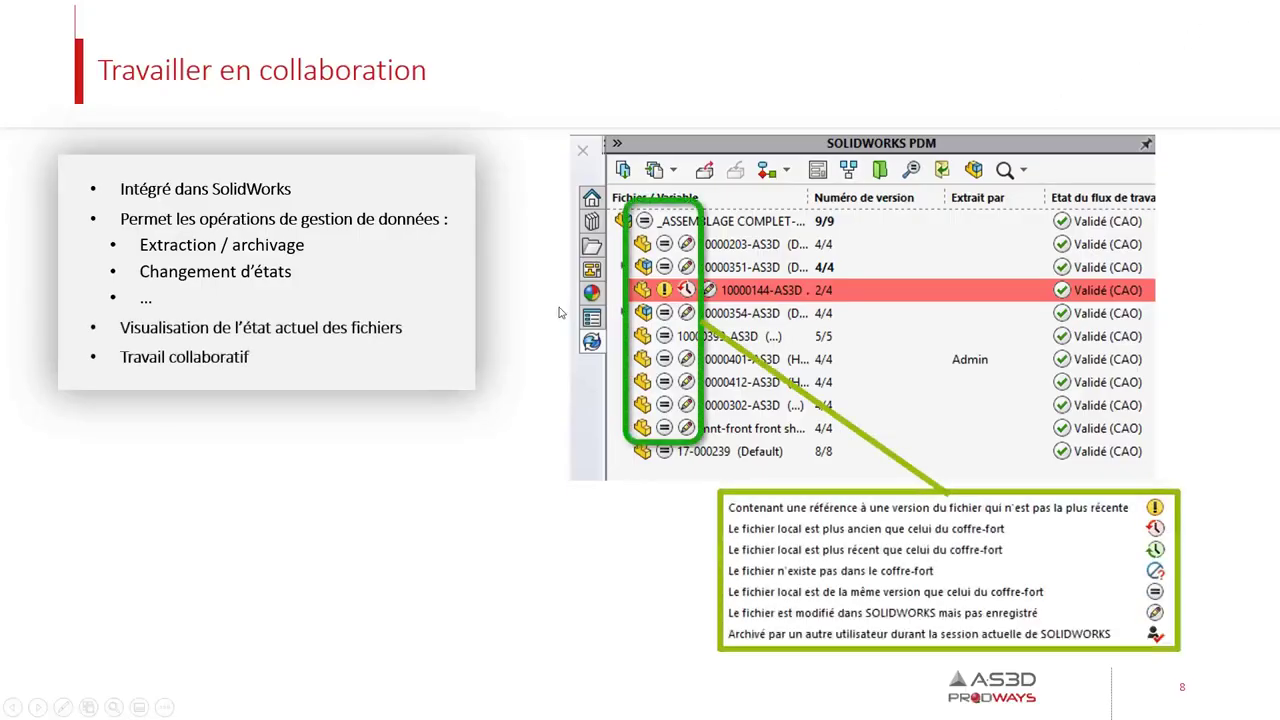
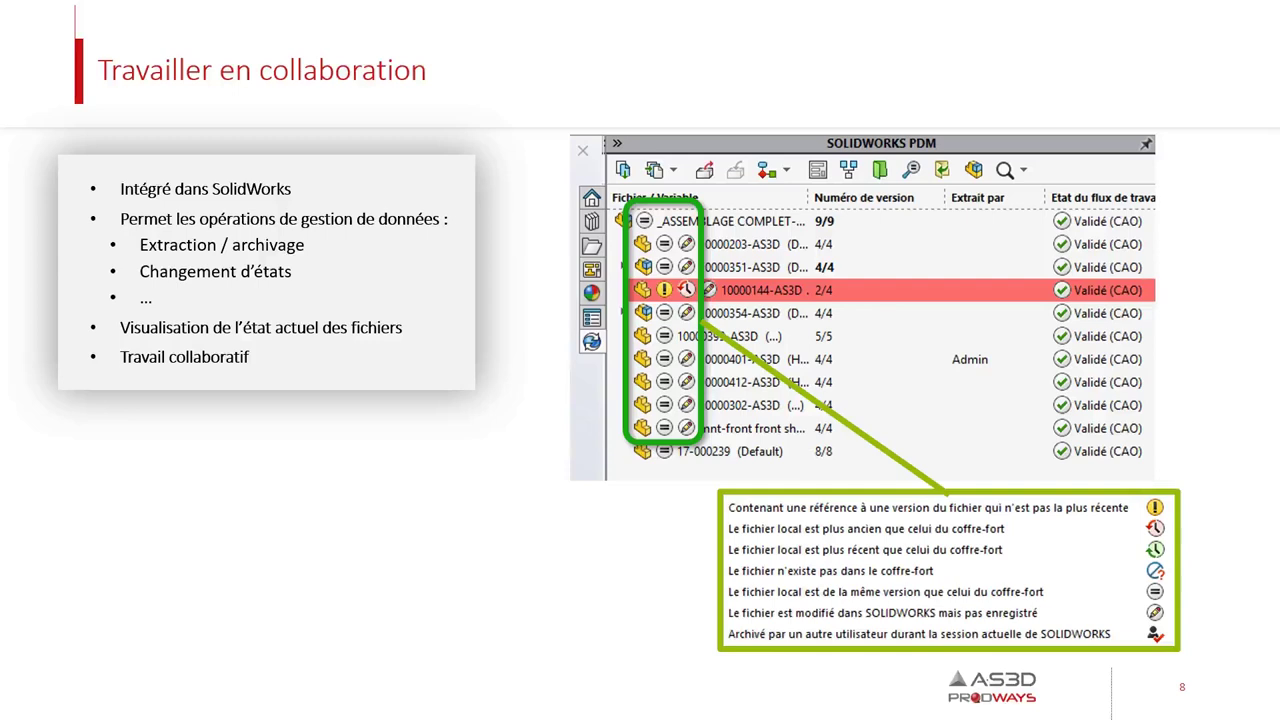
Advance to the 'Générer vos documentations techniques' slide and bring up the Design folder window
key("Right")
key("alt+Tab")
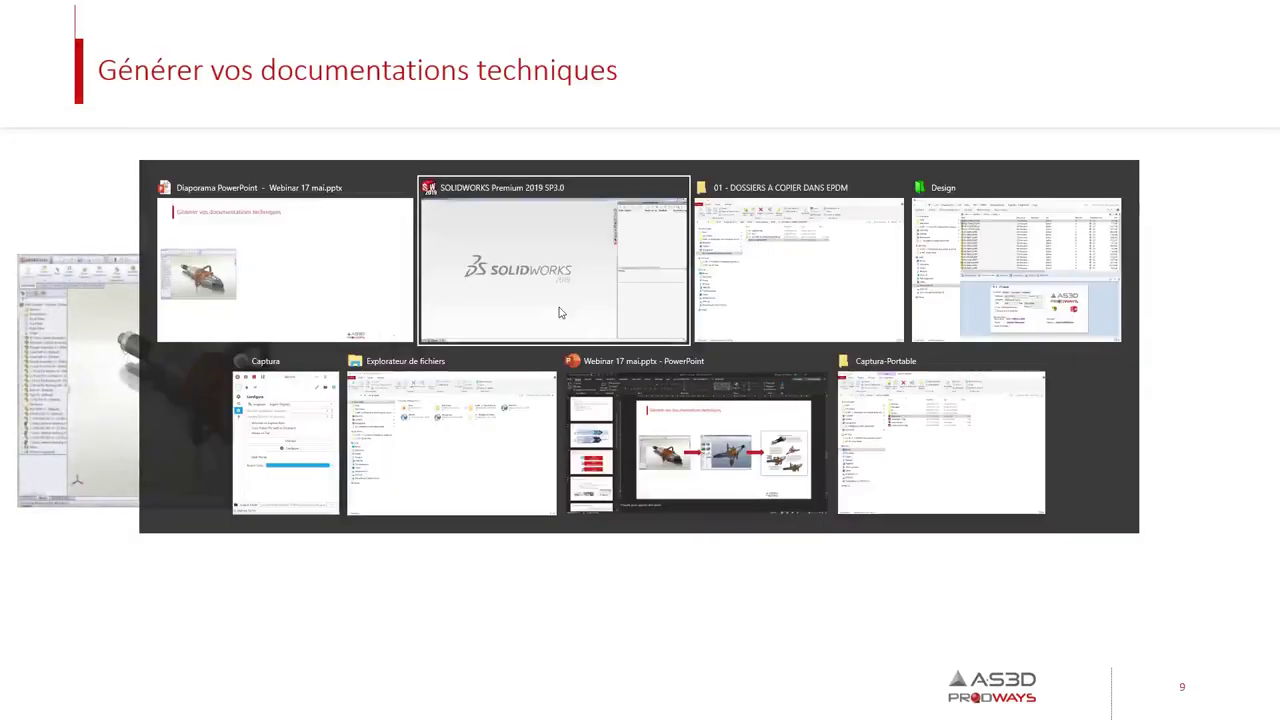
key("Tab")
key("Tab")
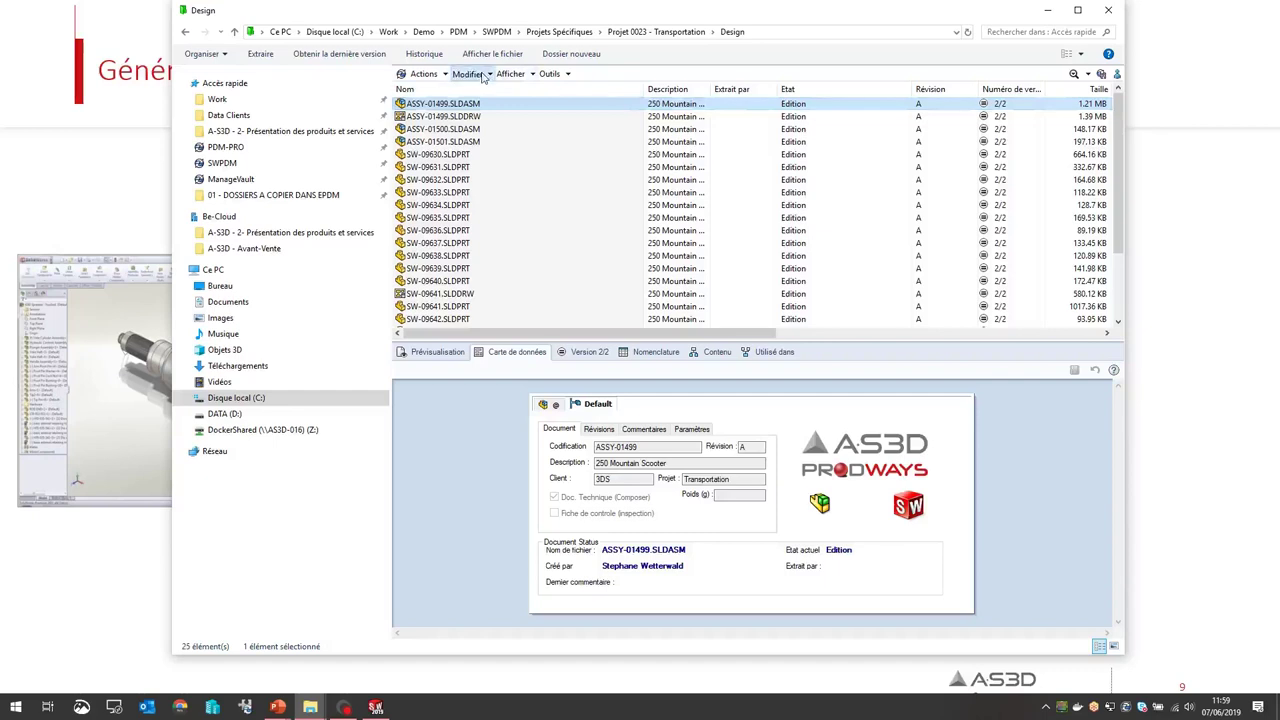
Select ASSY-01499.SLDASM, widen the Description column, and disconnect from the SWPDM vault
left_click(469, 74)
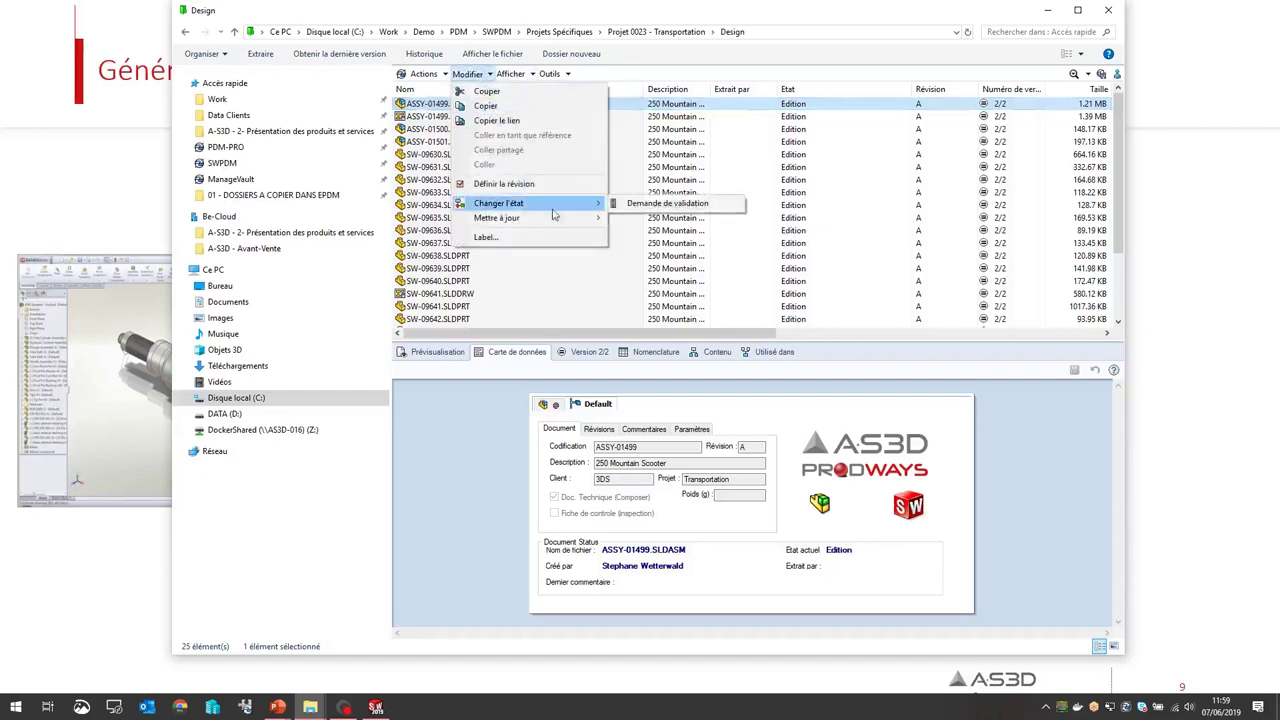
mouse_move(498, 203)
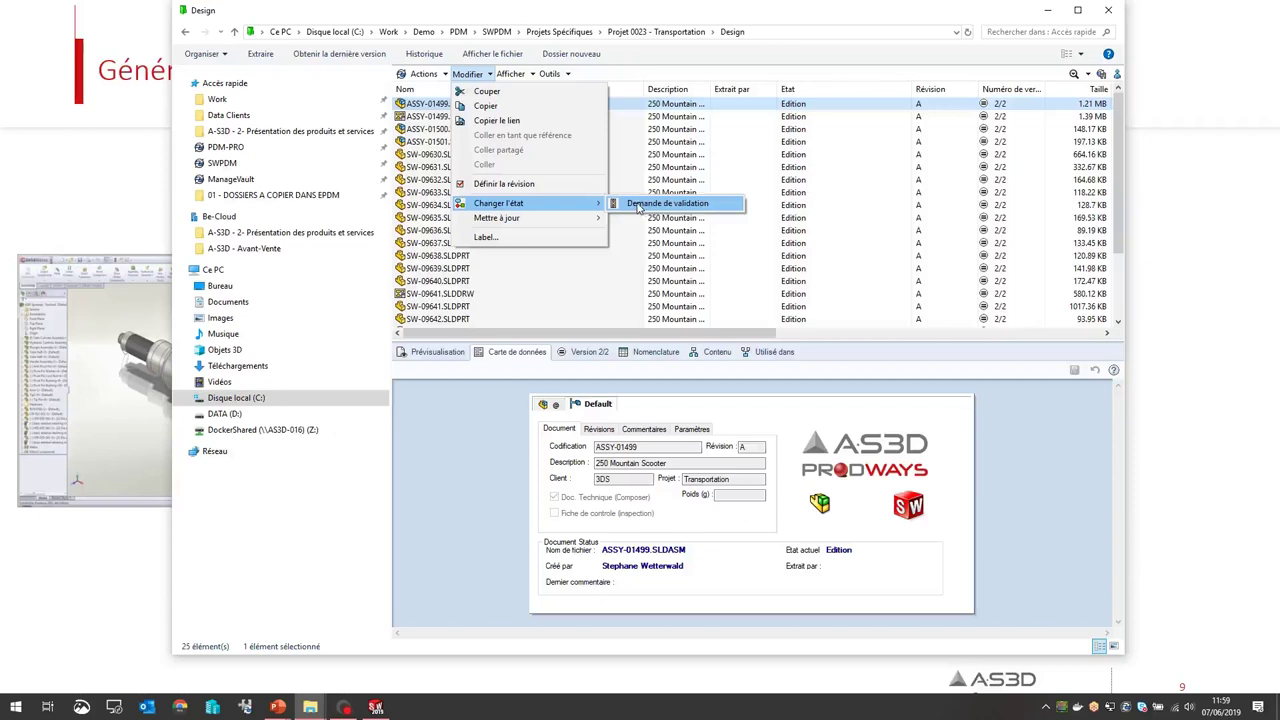
left_click(648, 180)
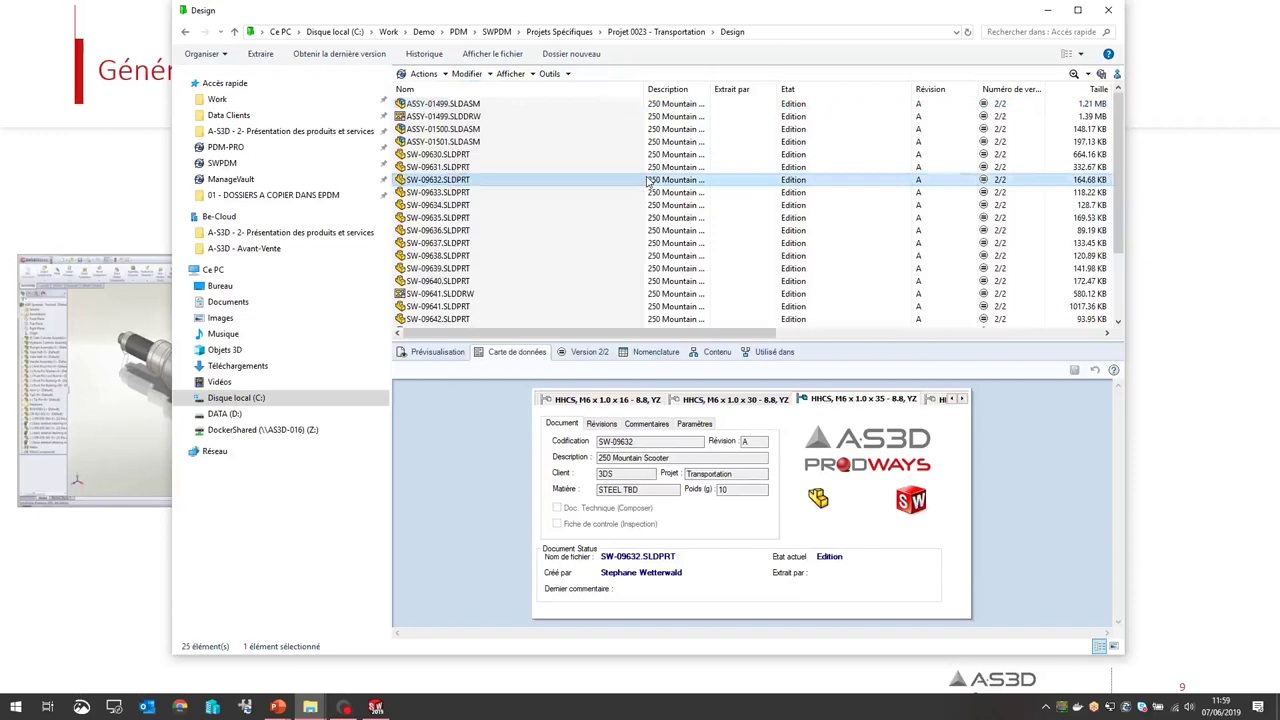
key("alt+Tab")
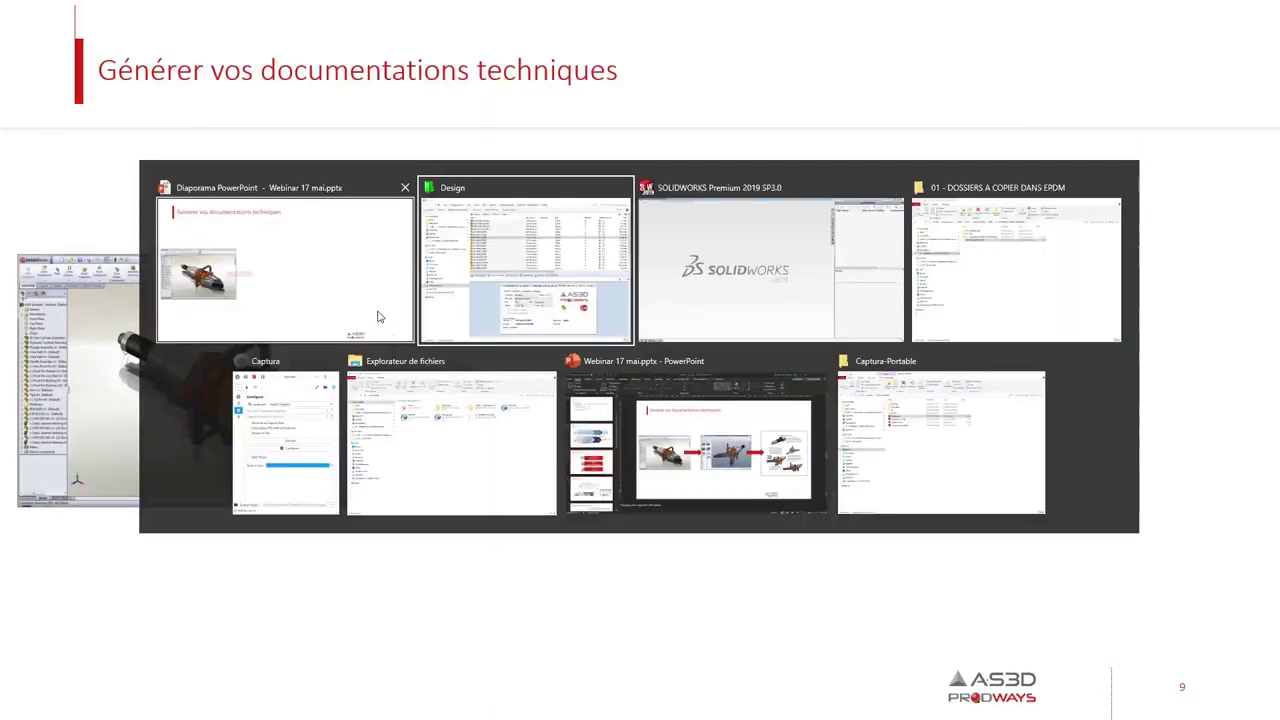
left_click(461, 109)
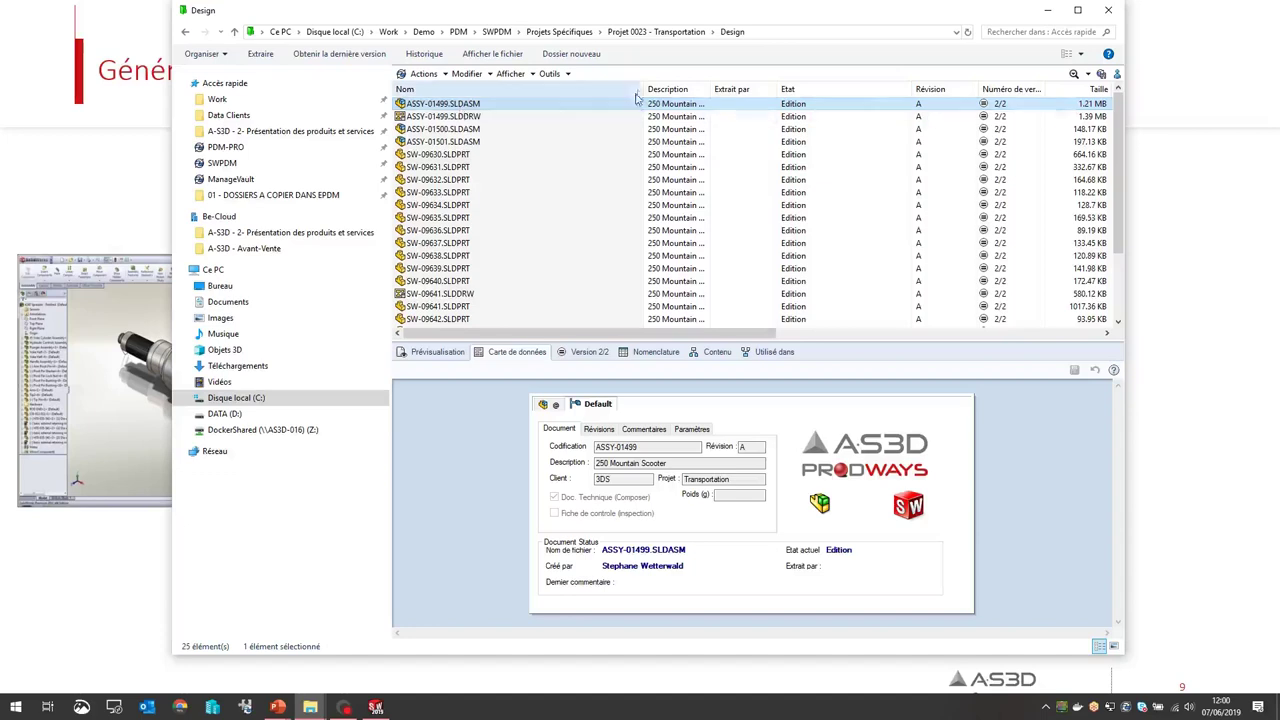
mouse_move(645, 89)
left_mouse_down()
mouse_move(502, 89)
mouse_move(619, 91)
left_mouse_up()
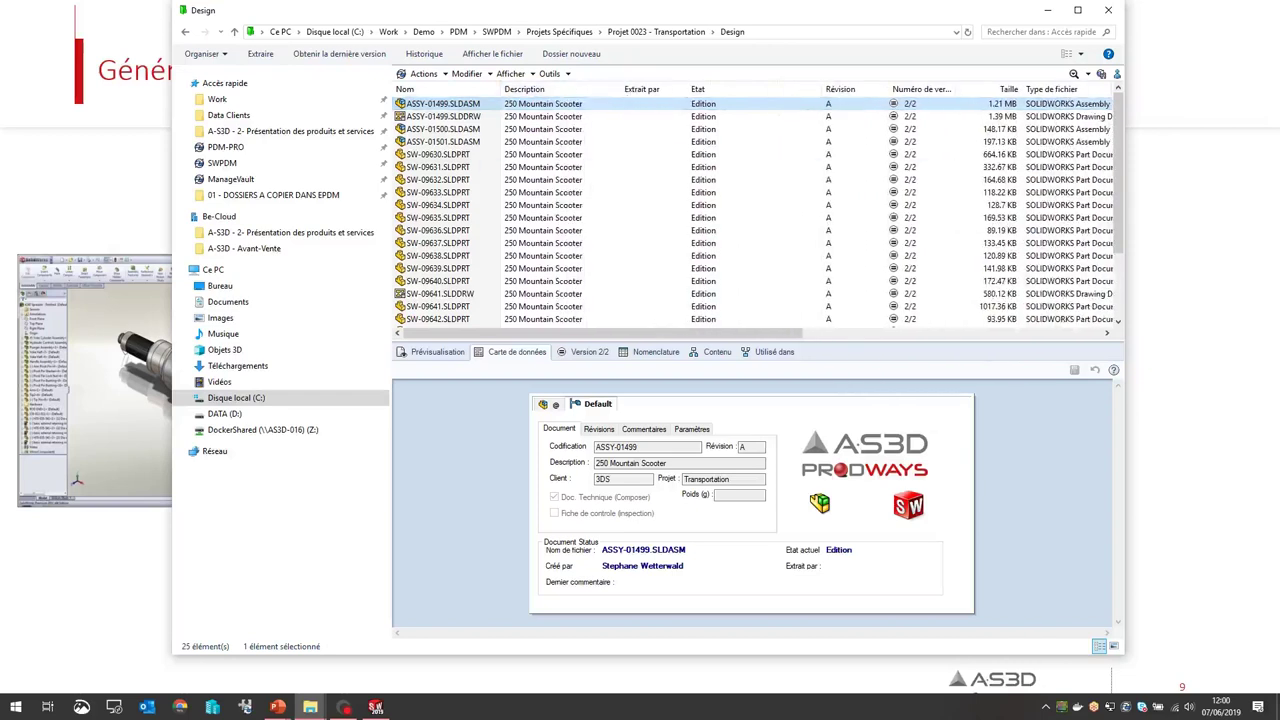
right_click(1127, 707)
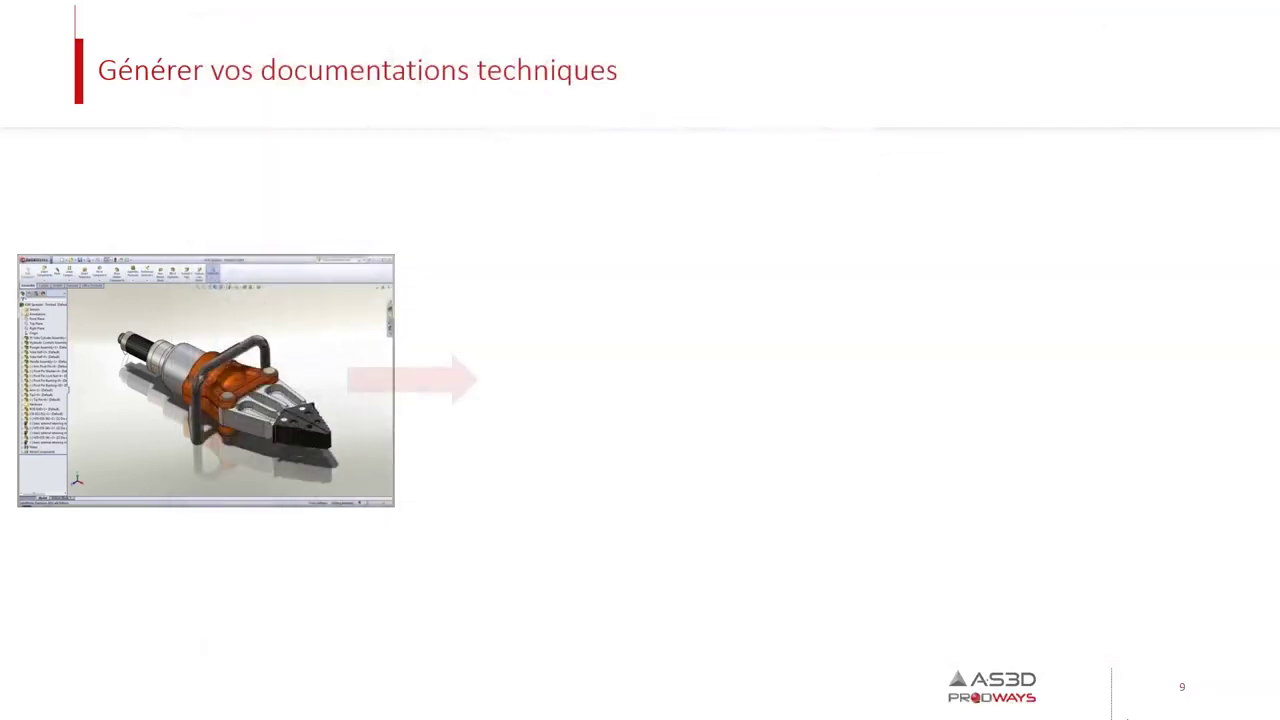
Log into the SWPDM vault with another user's name and password
left_click(280, 222)
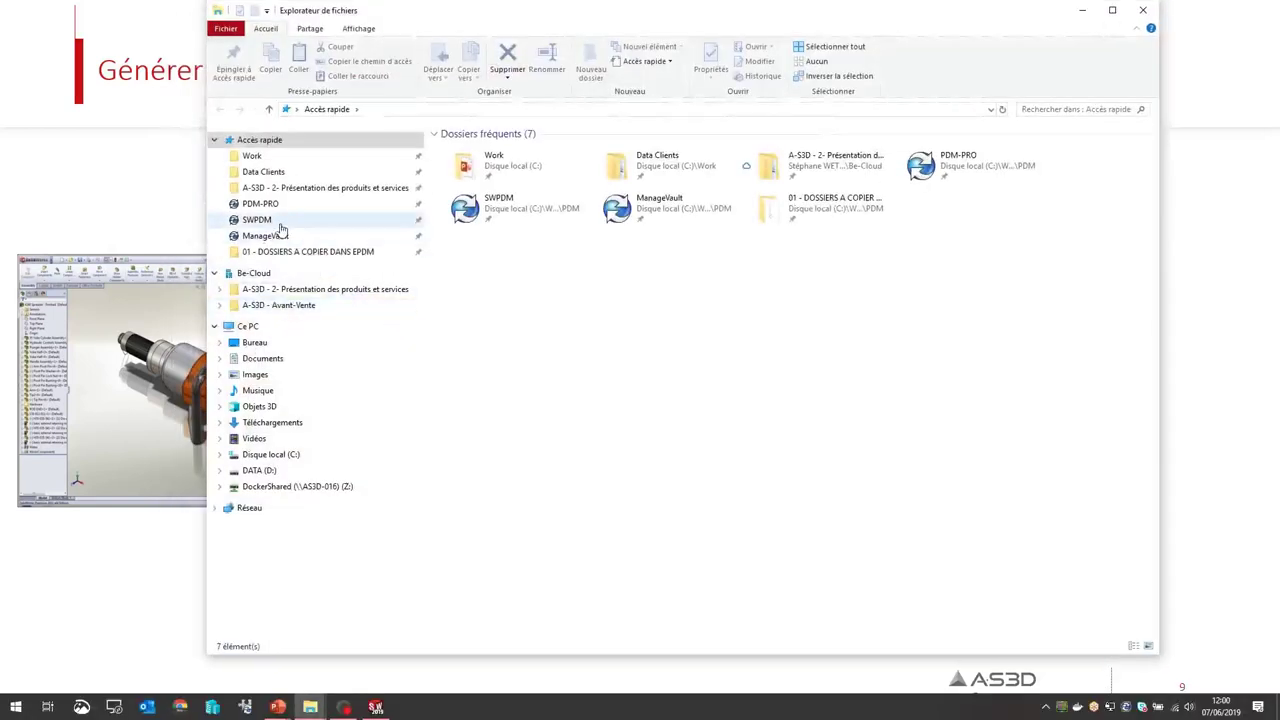
key("shift+Tab")
type("ant")
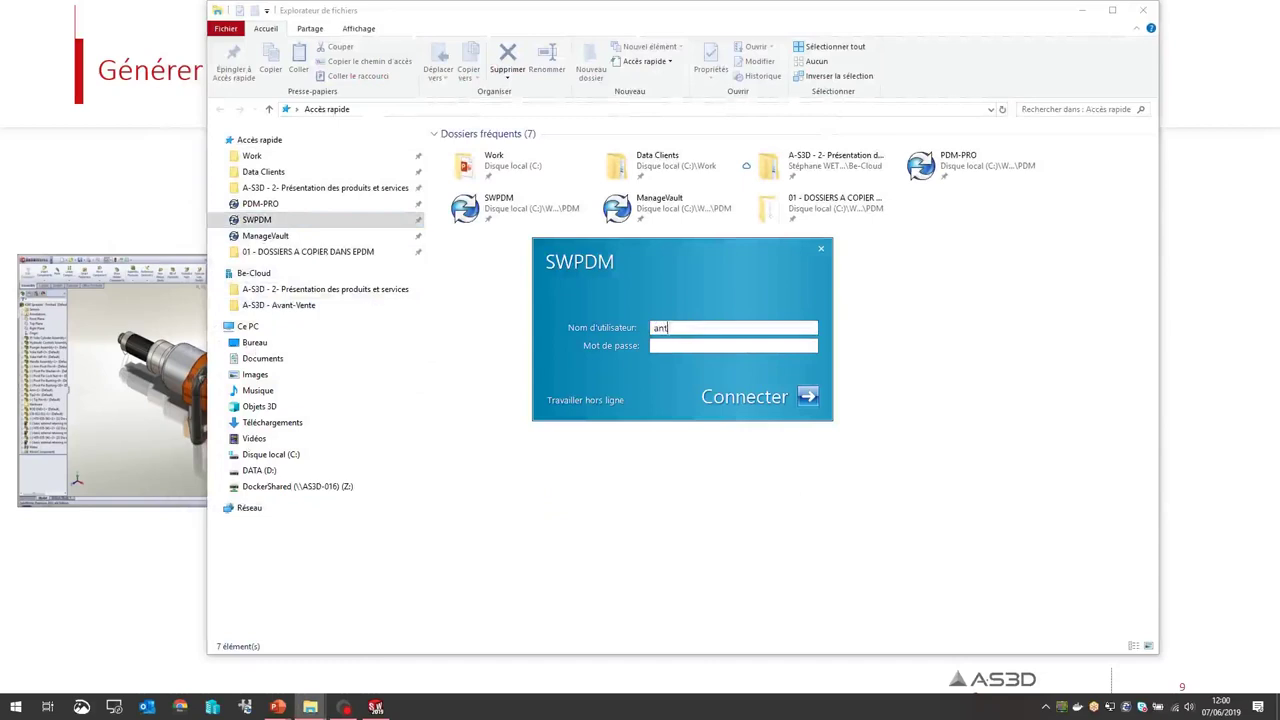
key("Tab")
type("***")
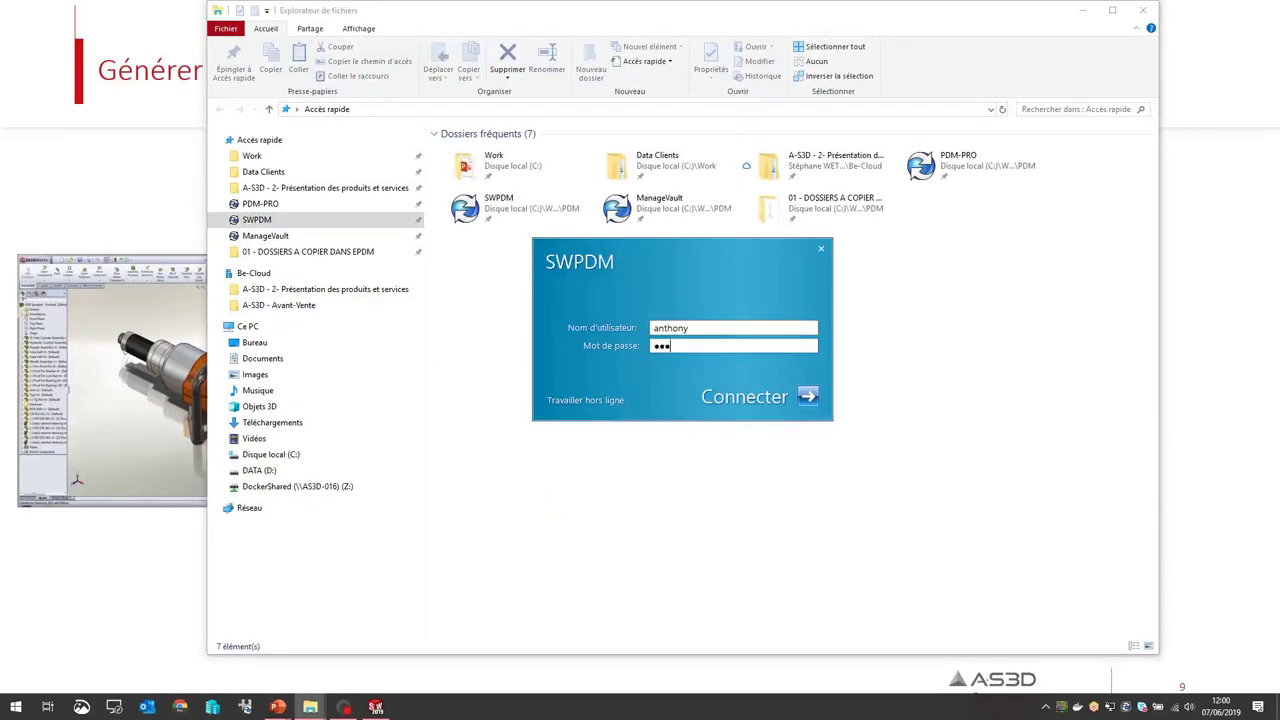
key("Return")
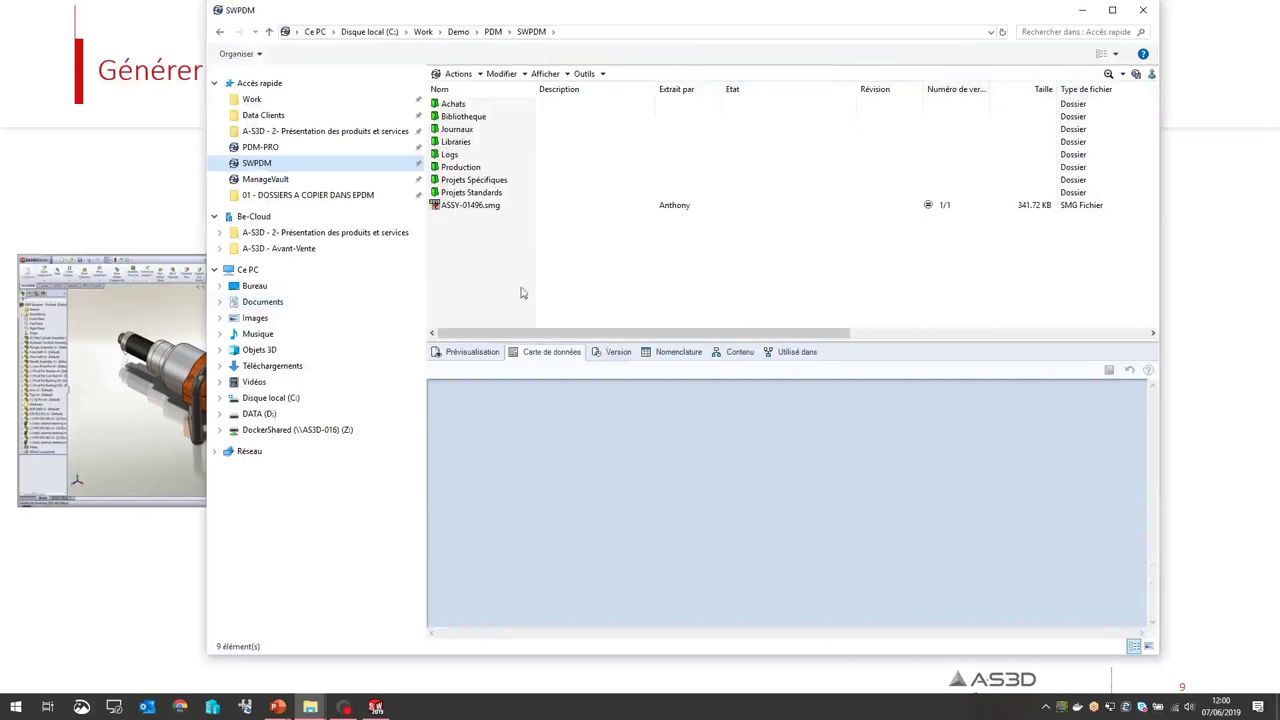
Open the Design folder from the PDM mailbox notification and launch SOLIDWORKS Composer
right_click(1126, 707)
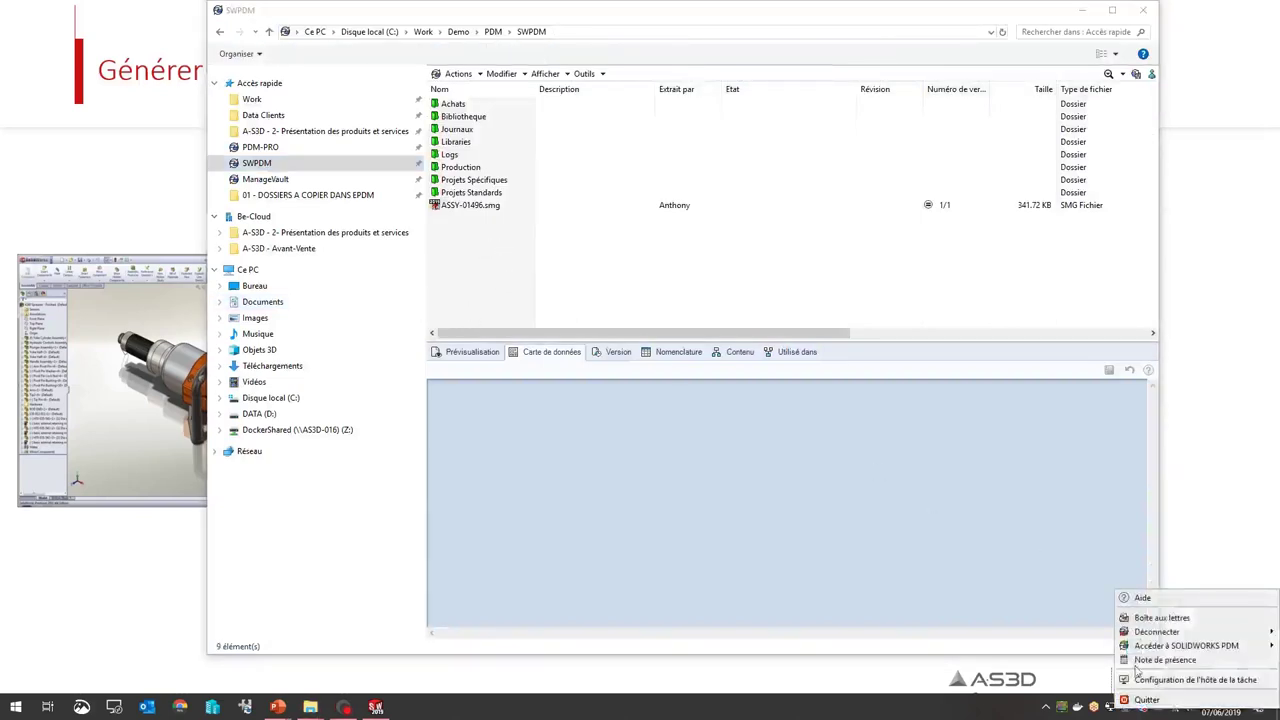
left_click(1160, 618)
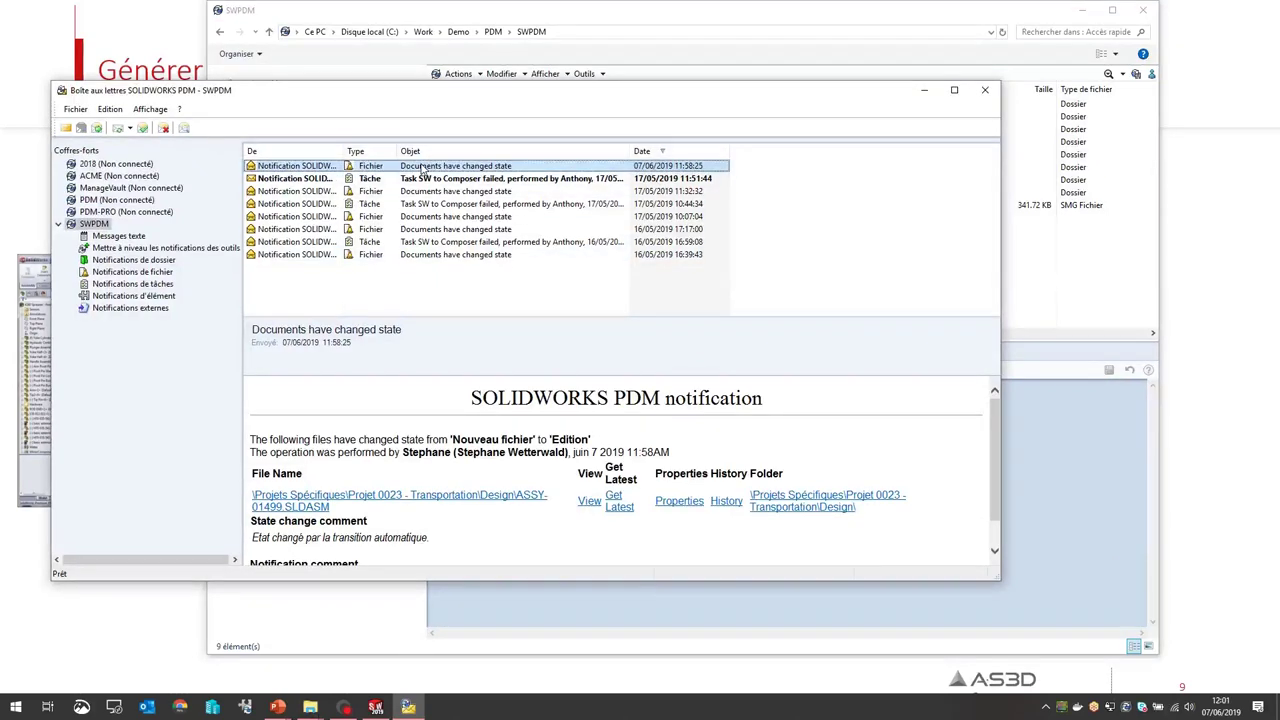
left_click(797, 503)
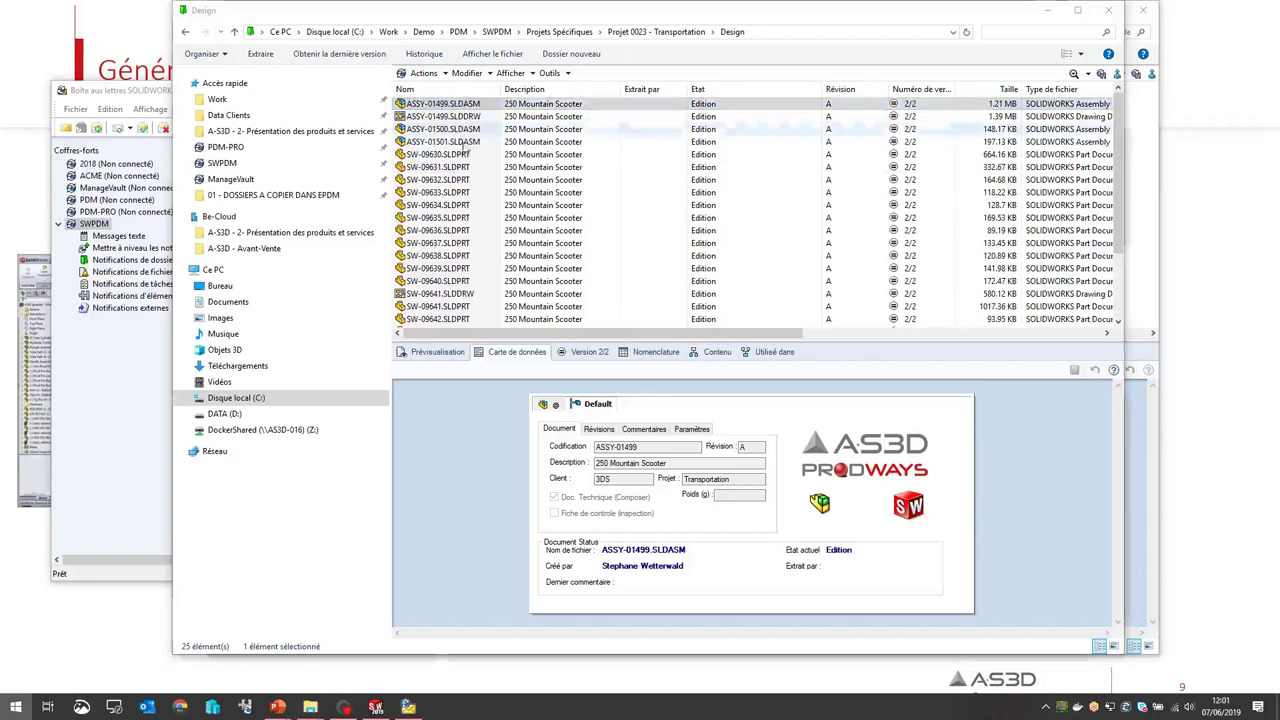
key("super")
left_click(290, 330)
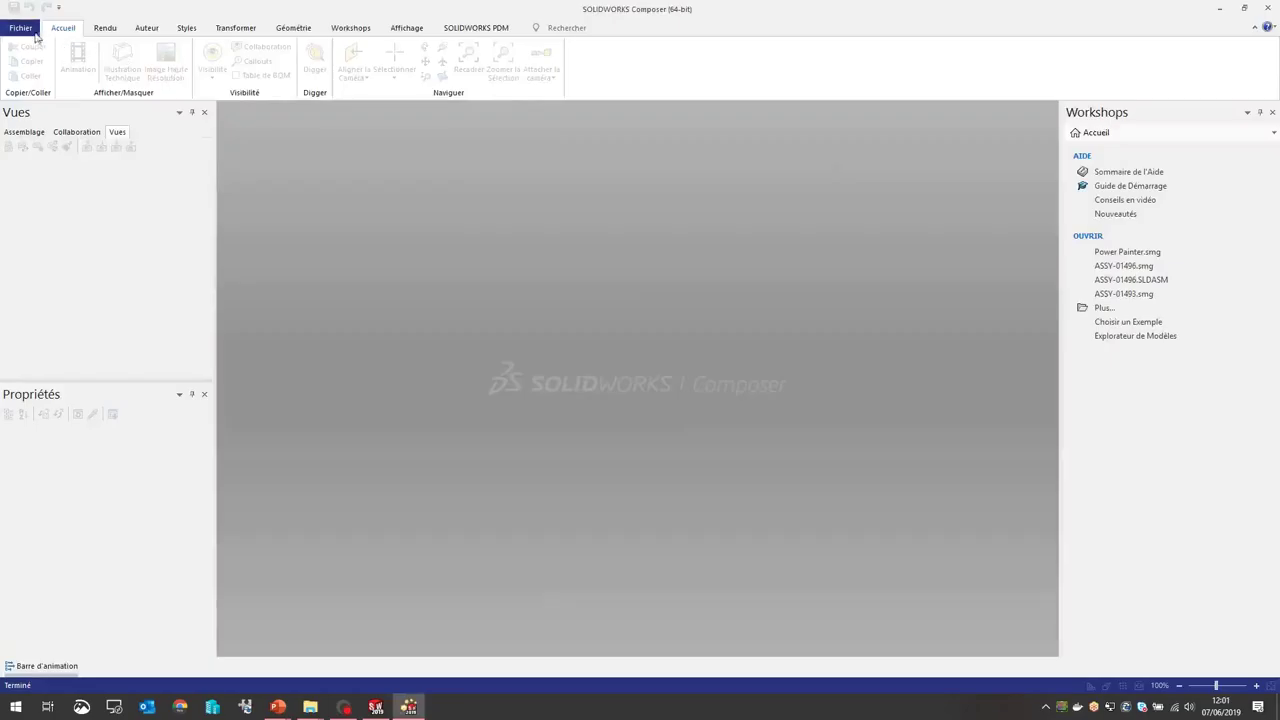
left_click(26, 30)
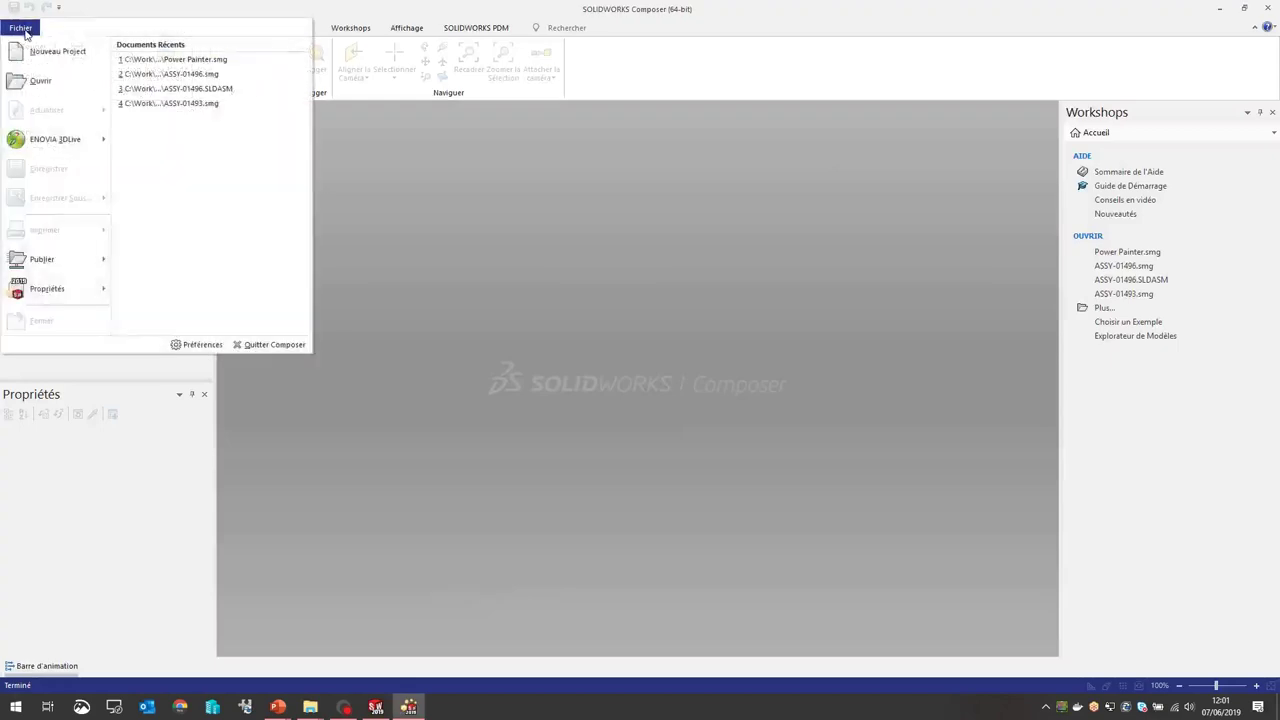
Open ASSY-01499.SLDASM from Projets Spécifiques > Projet 0023 - Transportation
left_click(57, 50)
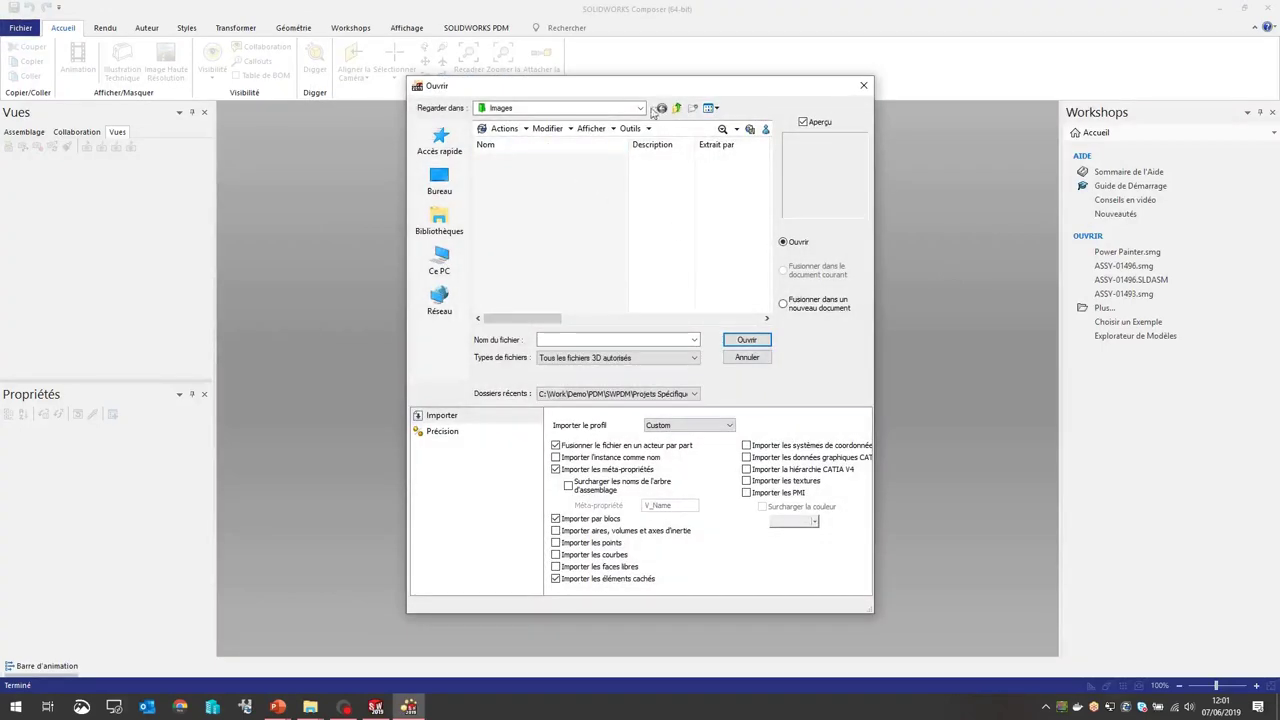
left_click(640, 107)
left_click(640, 107)
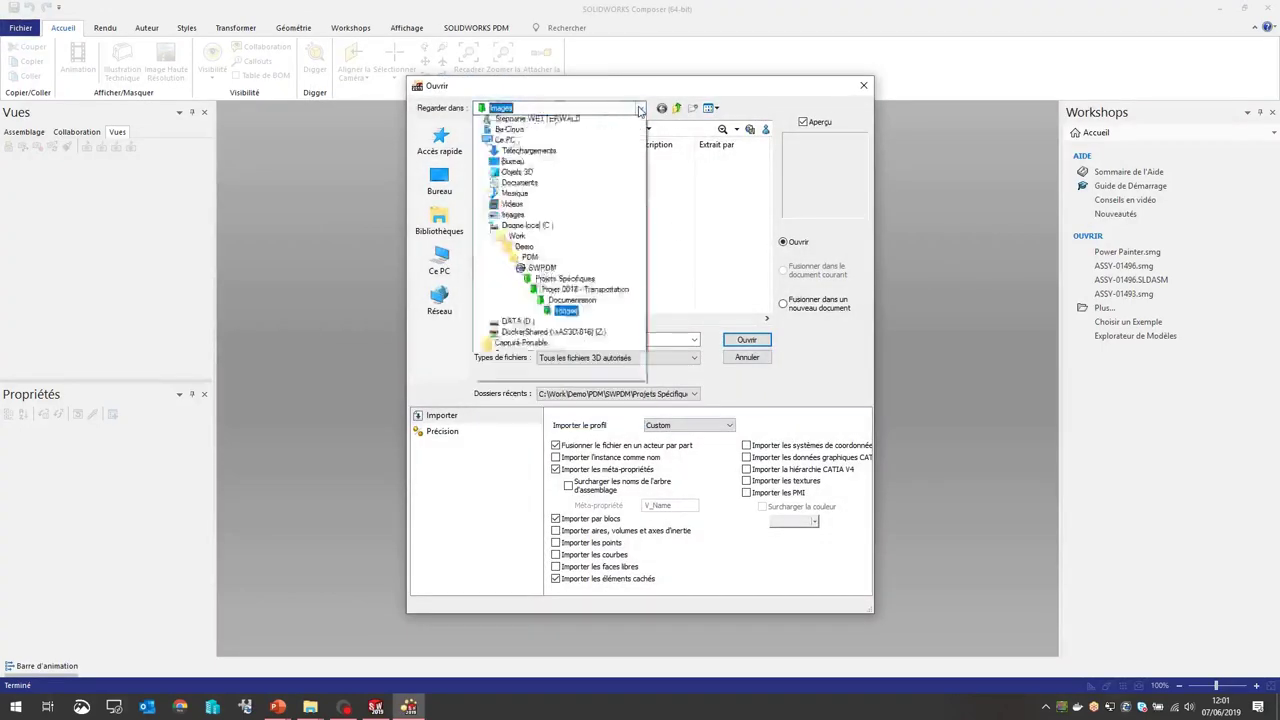
left_click(566, 325)
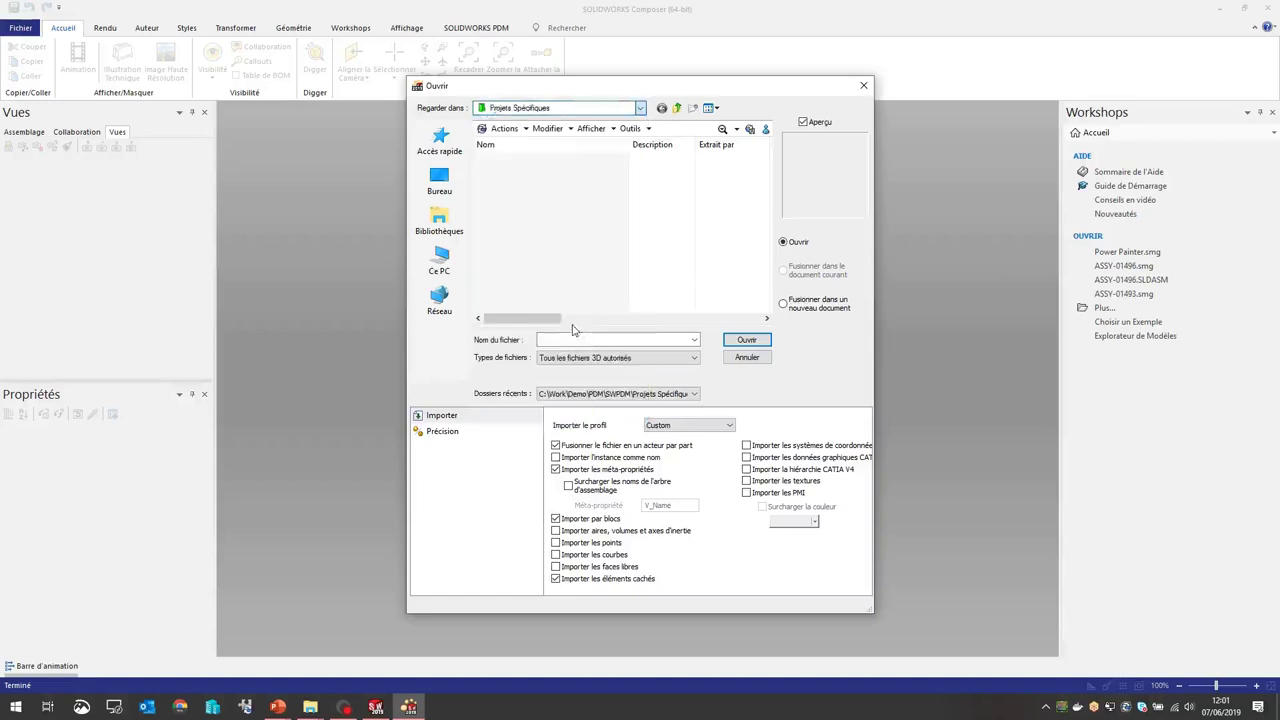
double_click(520, 299)
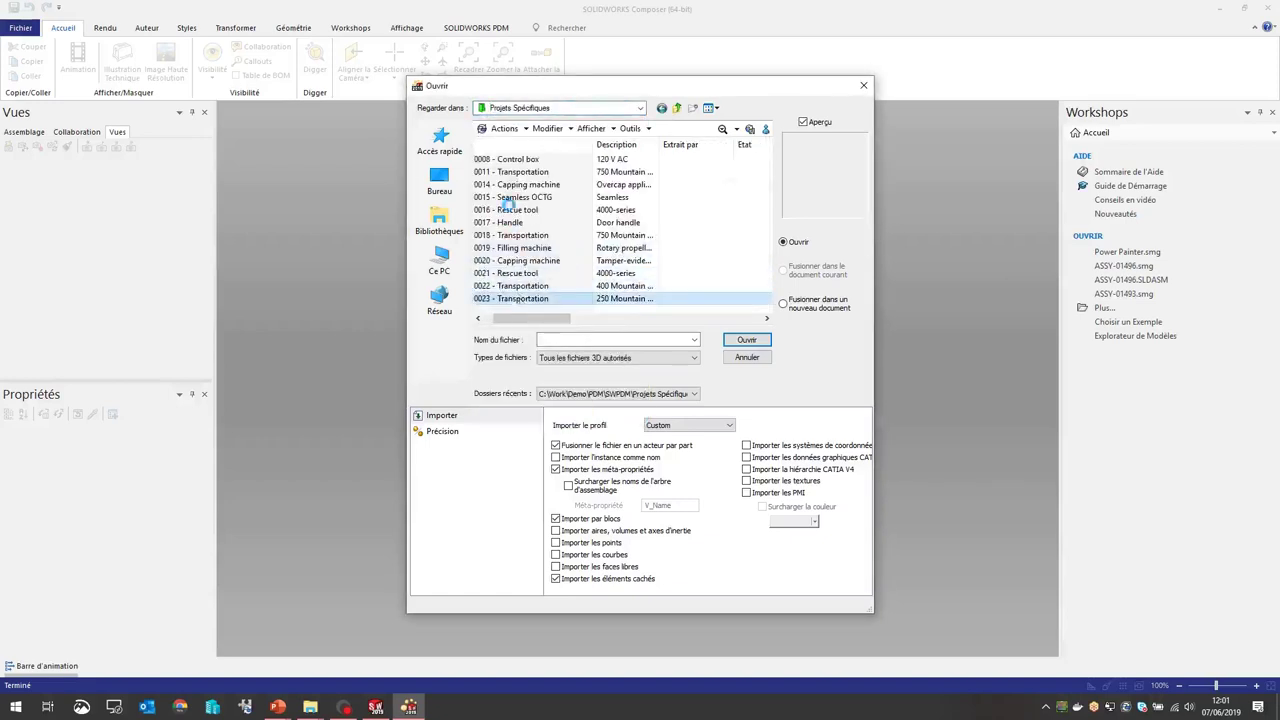
left_click(507, 160)
left_click(744, 341)
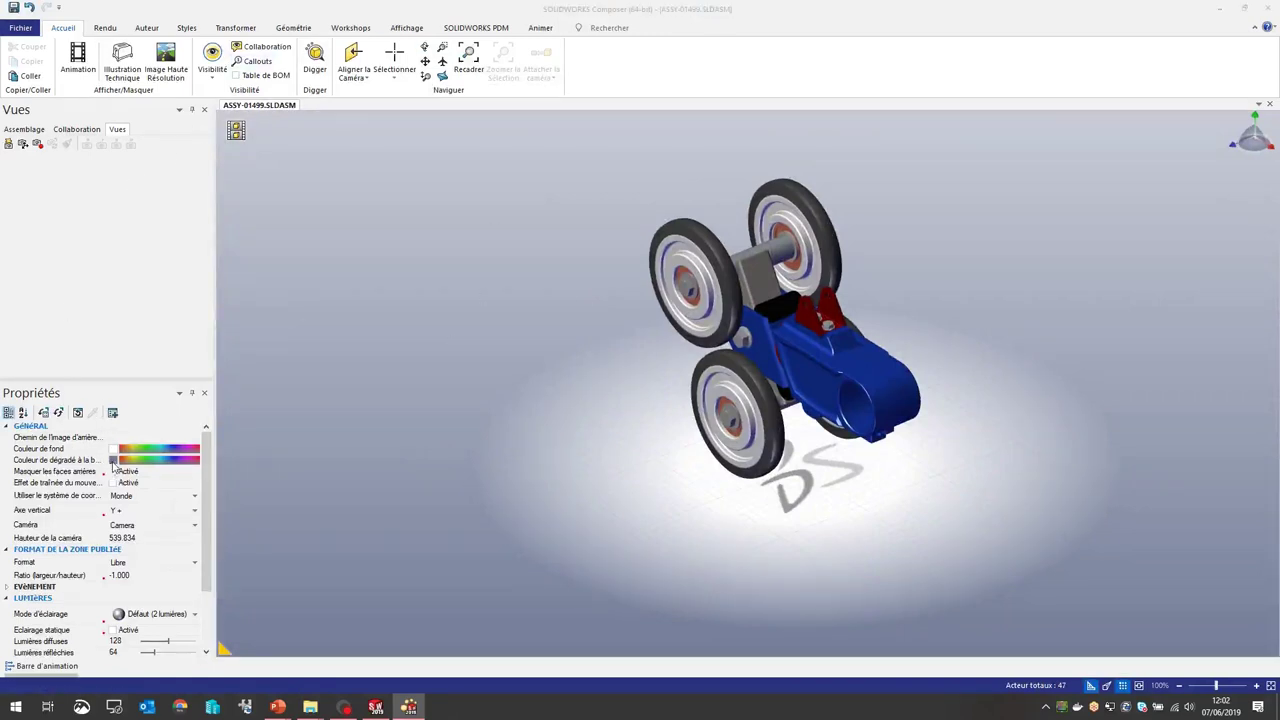
Make the background gradient nearly white and turn off the floor and shadows
left_click(113, 461)
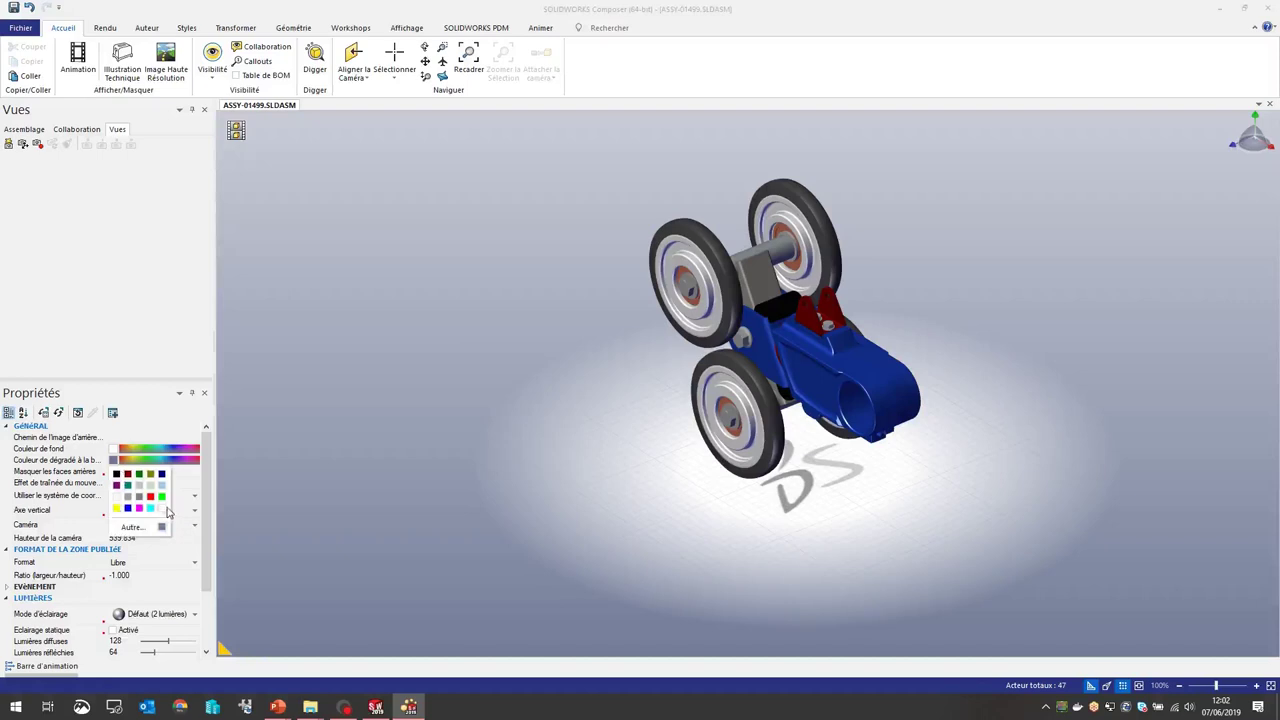
left_click(165, 509)
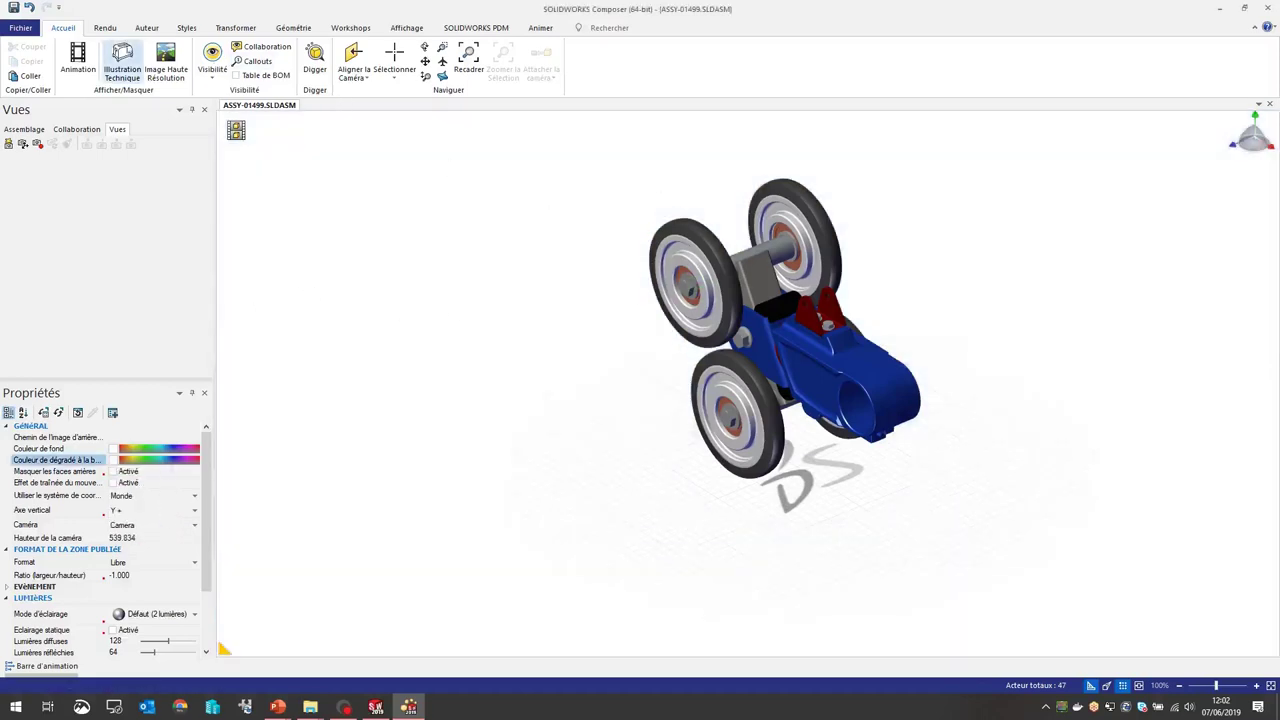
left_click(105, 28)
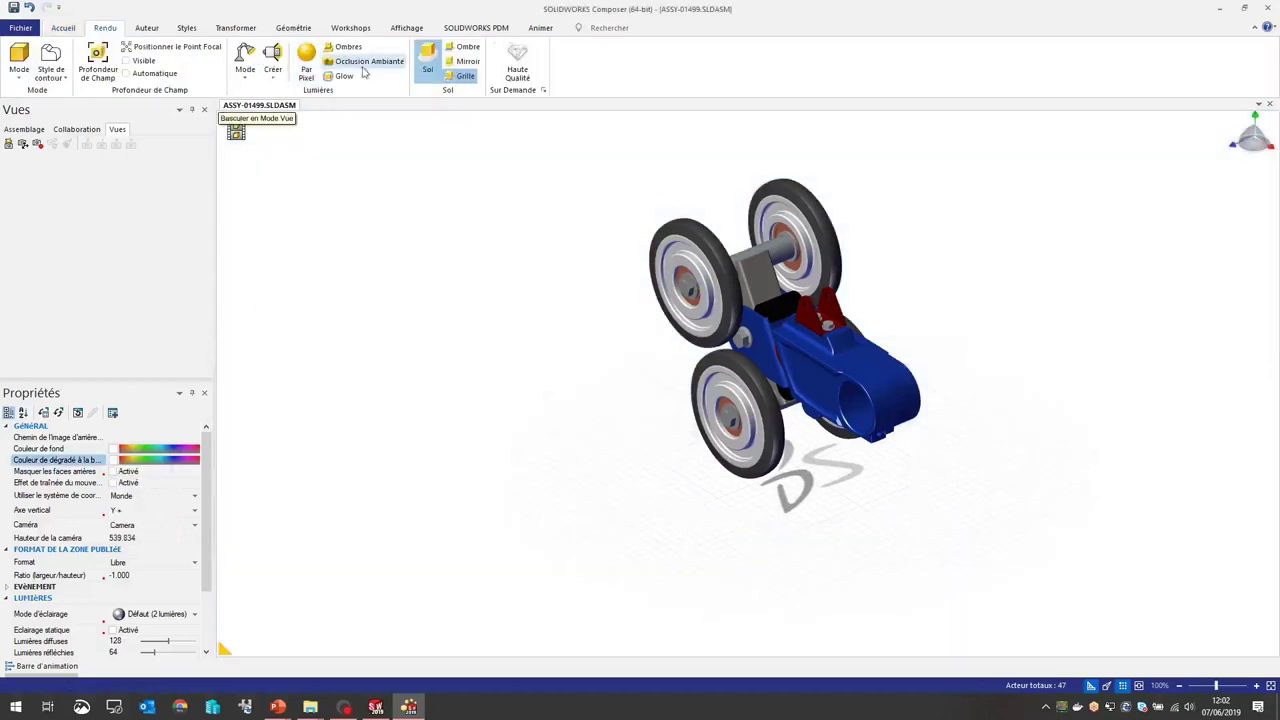
left_click(429, 68)
left_click(432, 74)
left_click(430, 72)
left_click(345, 50)
left_click(345, 52)
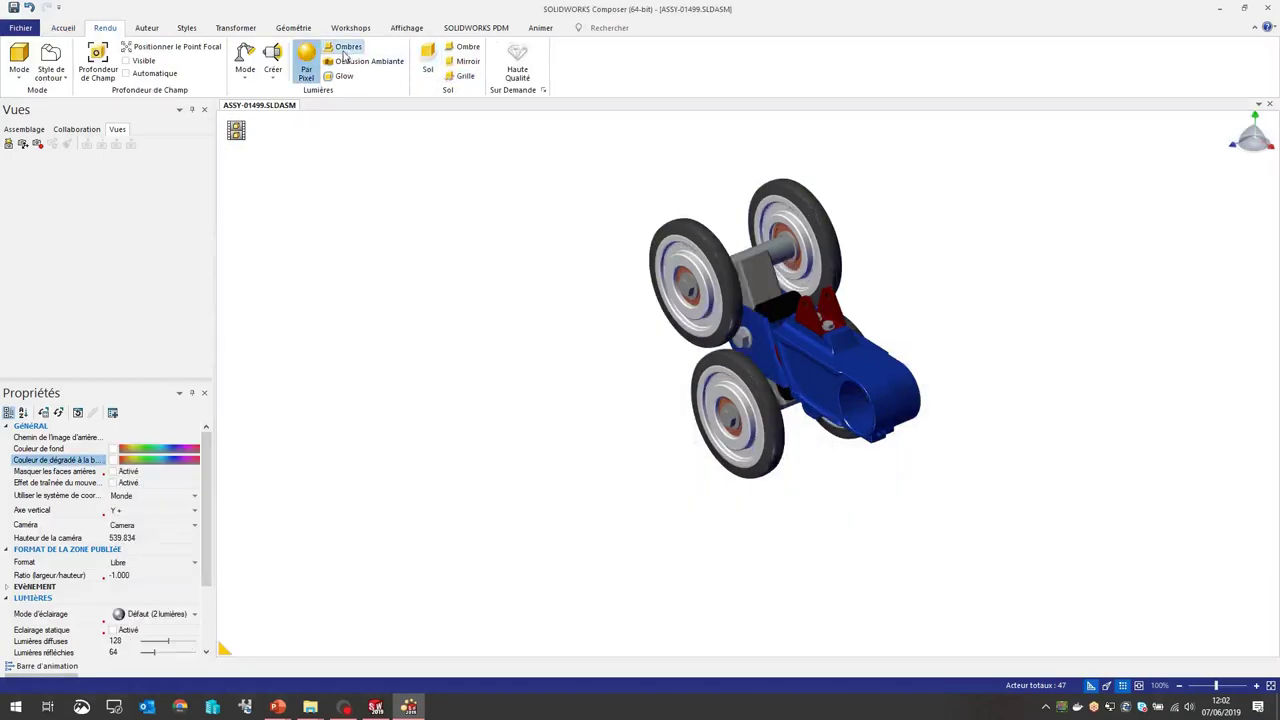
Switch to Technique Plat rendering, hide the central bracket, and save View 1
left_click(30, 79)
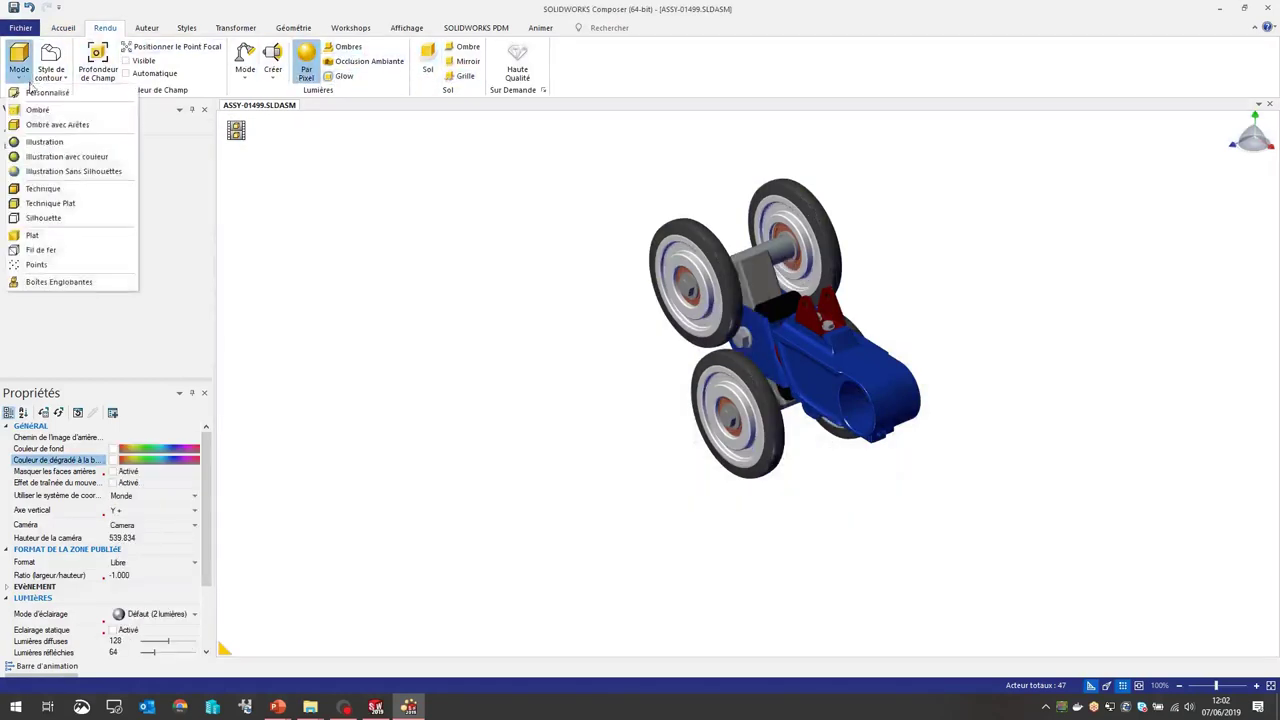
left_click(45, 222)
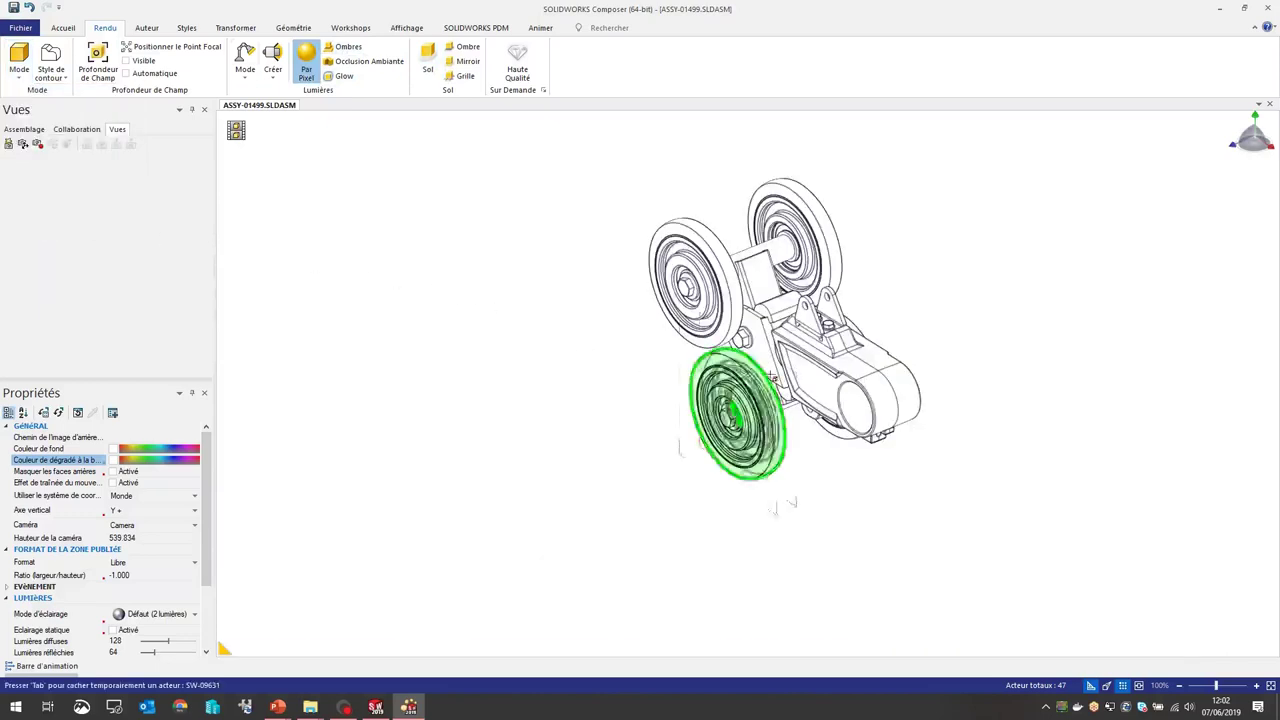
scroll(760, 330, "up", 2)
scroll(820, 240, "up", 1)
scroll(815, 175, "down", 2)
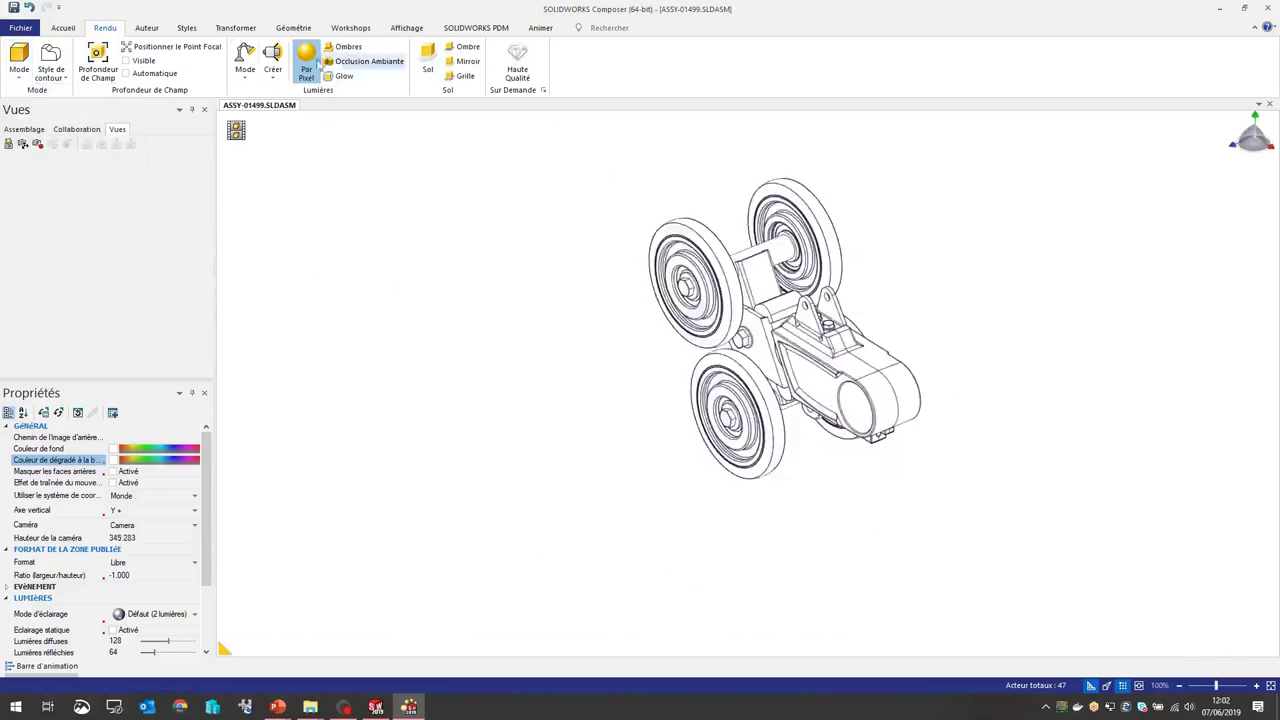
scroll(785, 265, "up", 3)
scroll(785, 265, "down", 1)
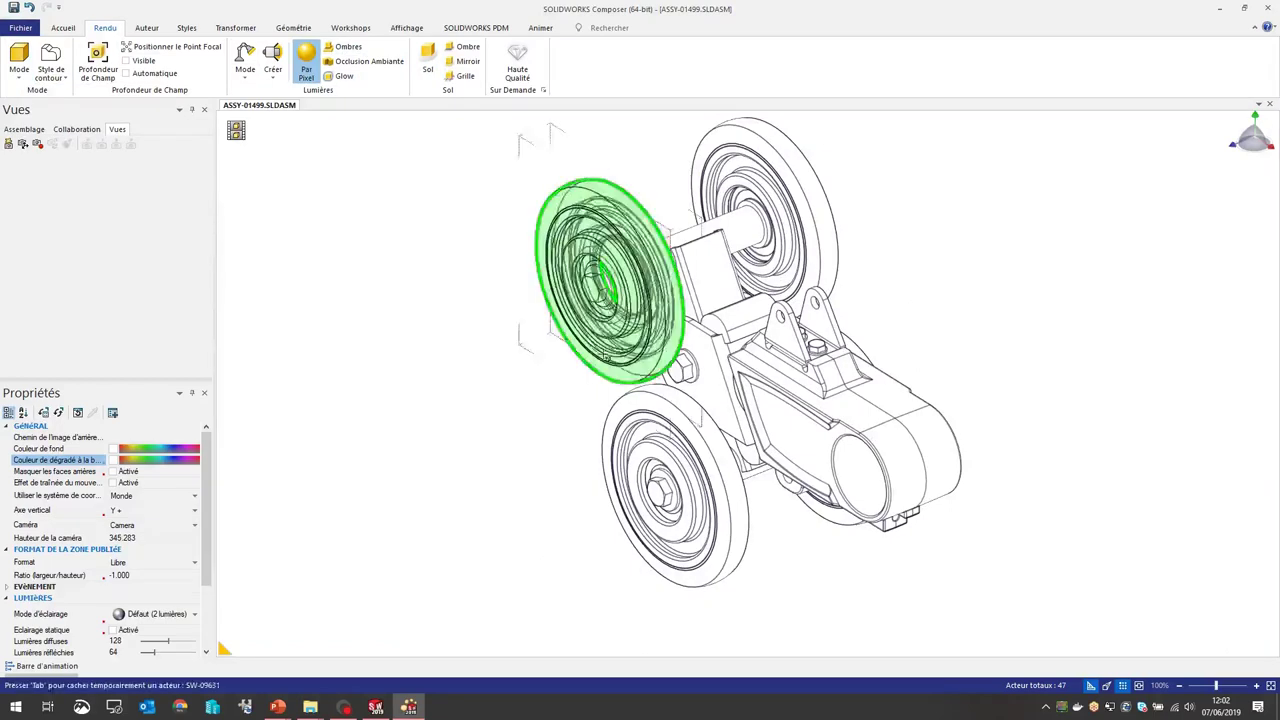
left_click(18, 72)
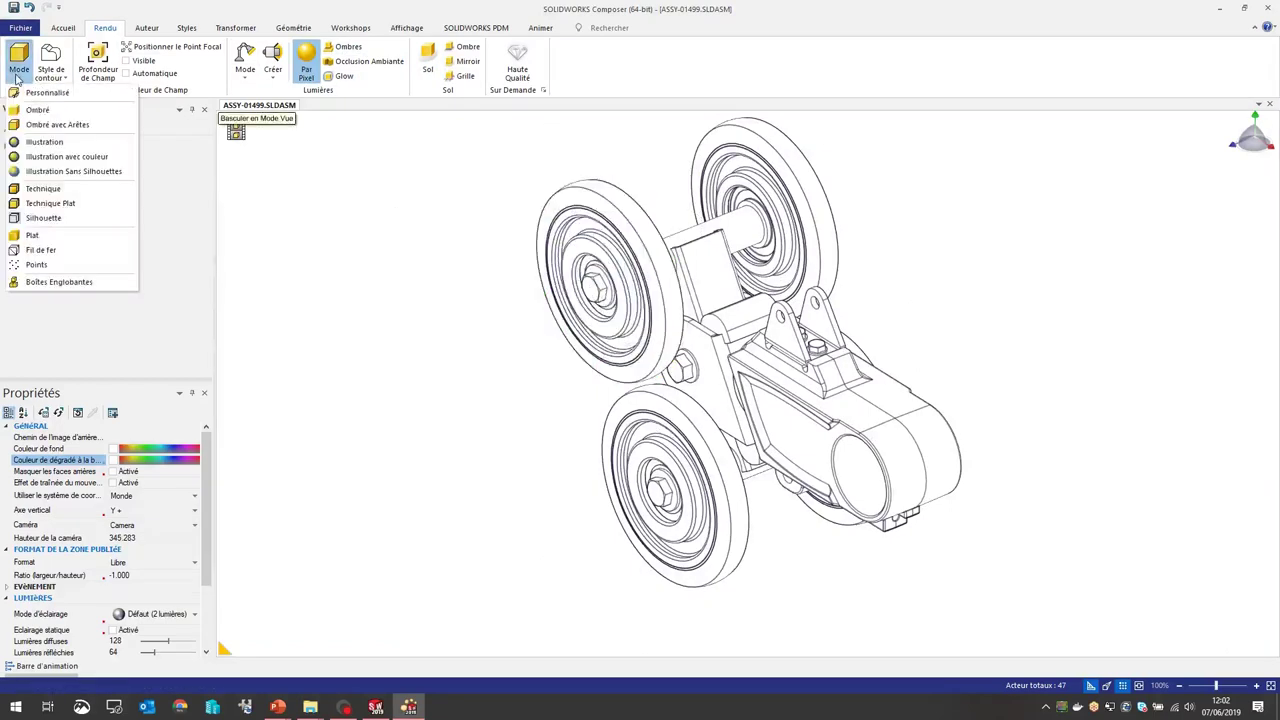
left_click(49, 204)
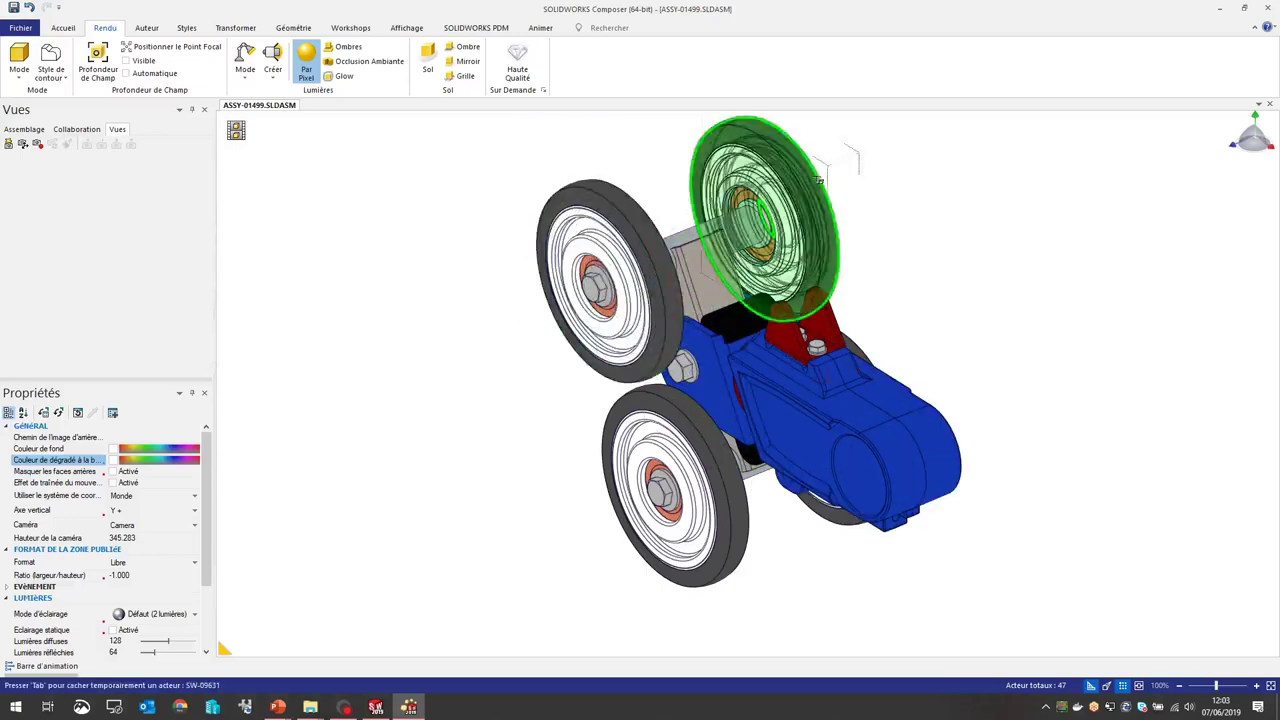
key("Tab")
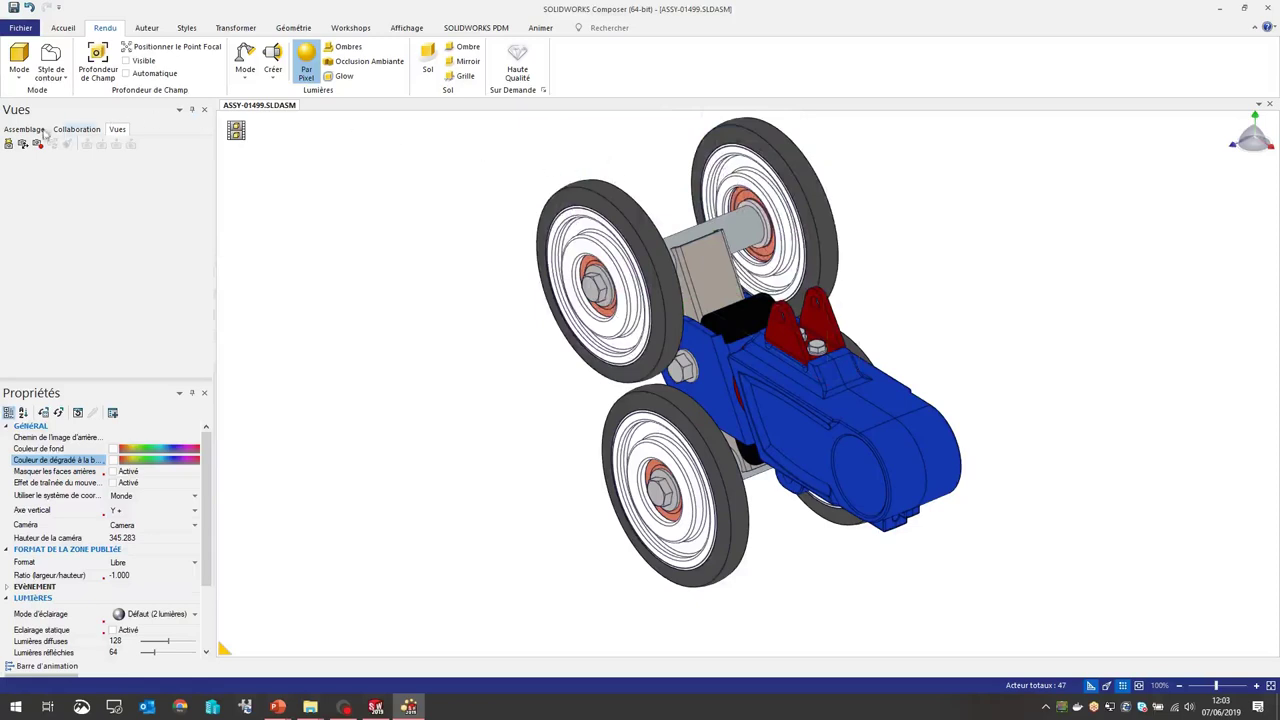
left_click(8, 143)
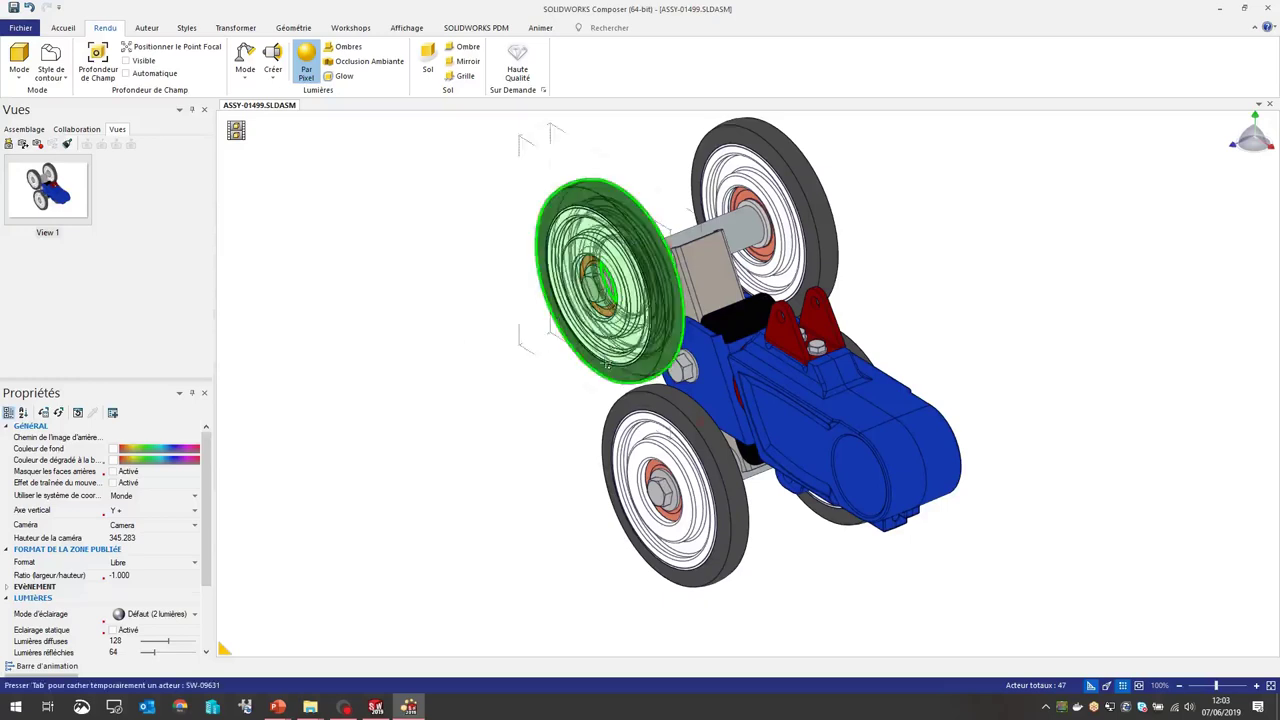
Orbit to an underside angle of the assembly and save it as View 2
left_click_drag(606, 364, 794, 277)
scroll(443, 343, "up", 3)
scroll(445, 350, "down", 3)
scroll(448, 355, "up", 3)
left_click_drag(450, 358, 462, 372)
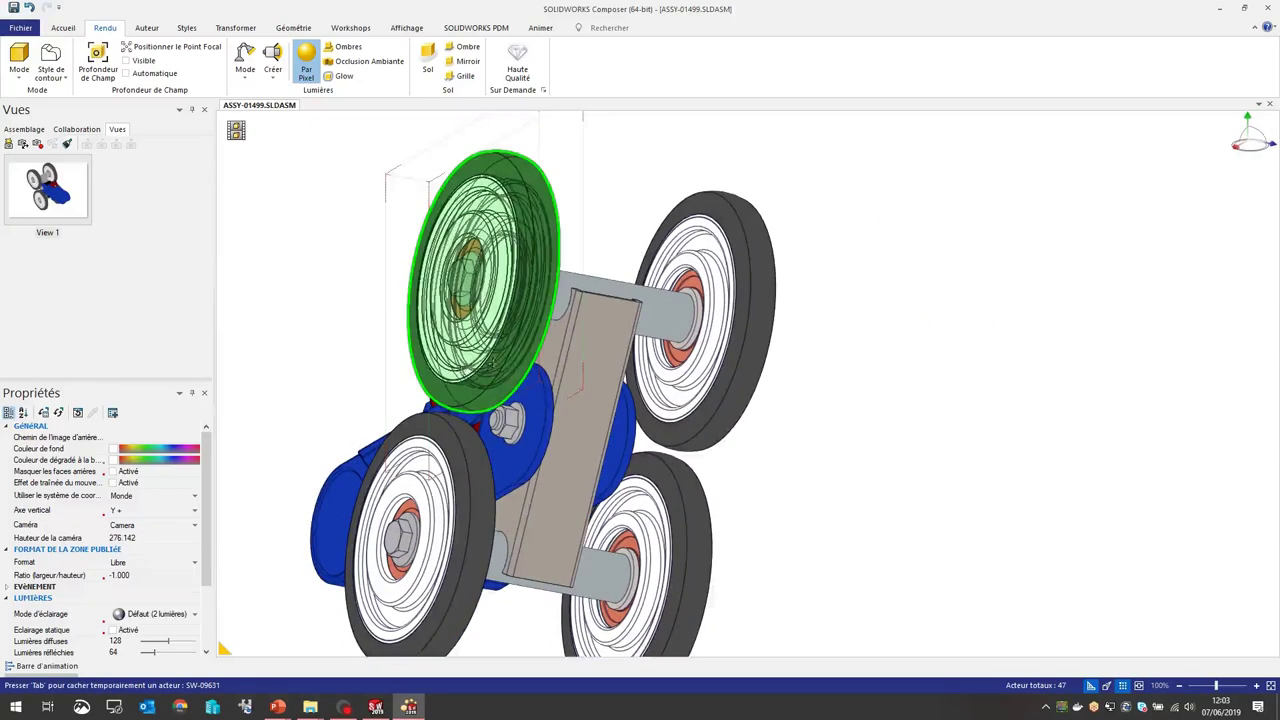
middle_click_drag(460, 372, 451, 338)
scroll(451, 338, "down", 3)
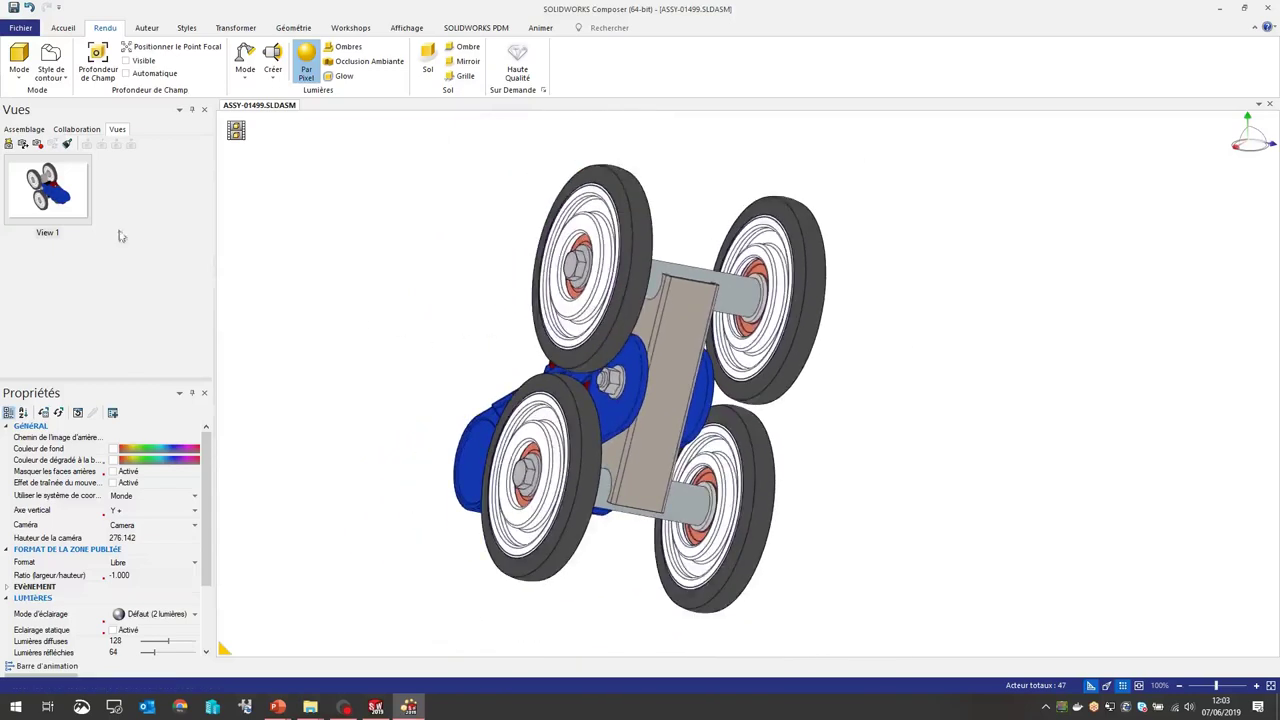
left_click(10, 145)
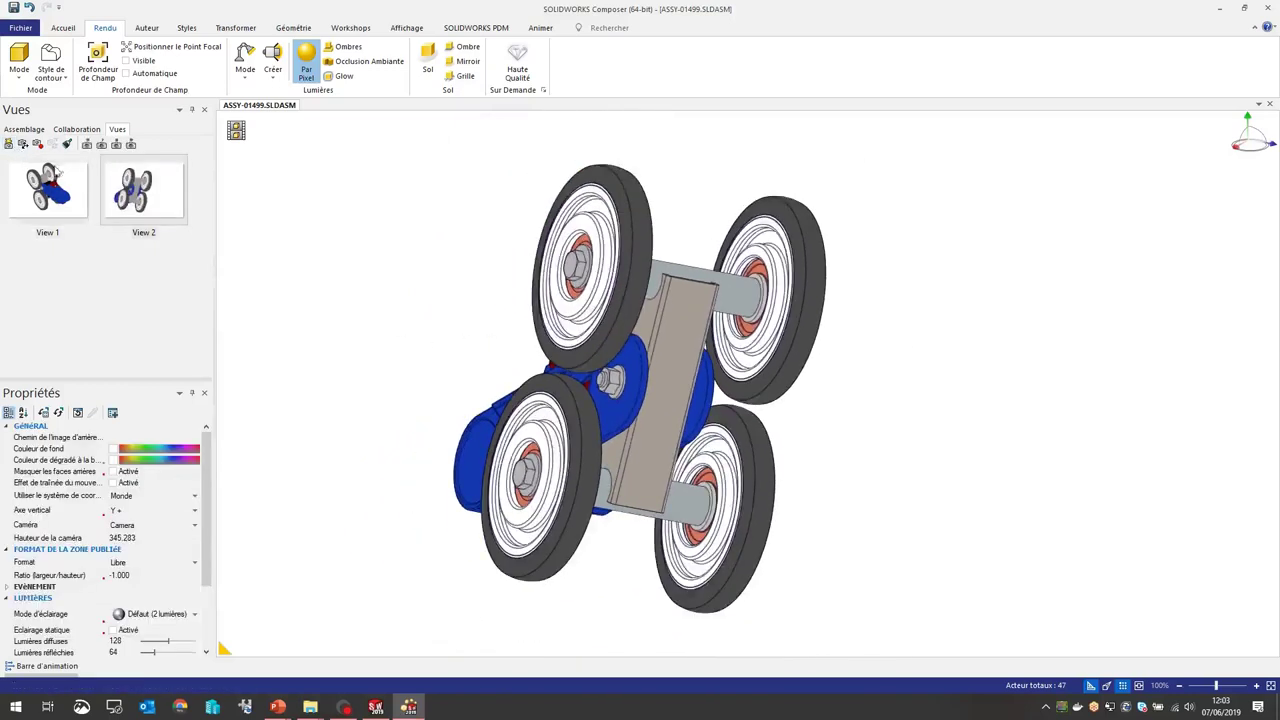
Reorient the view to face the wheels and hide the red bracket
mouse_move(450, 115)
left_mouse_down()
mouse_move(892, 441)
mouse_move(951, 446)
left_mouse_up()
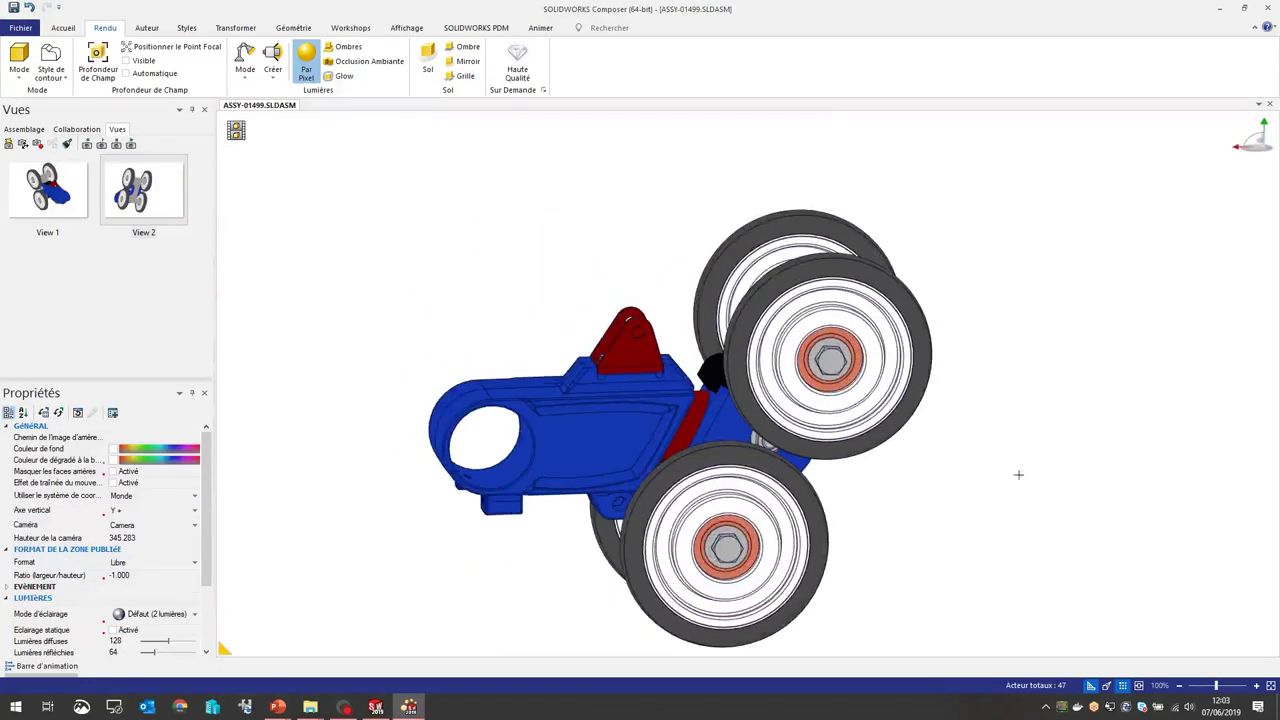
left_click_drag(1051, 173, 580, 656)
right_click(510, 275)
left_click(523, 262)
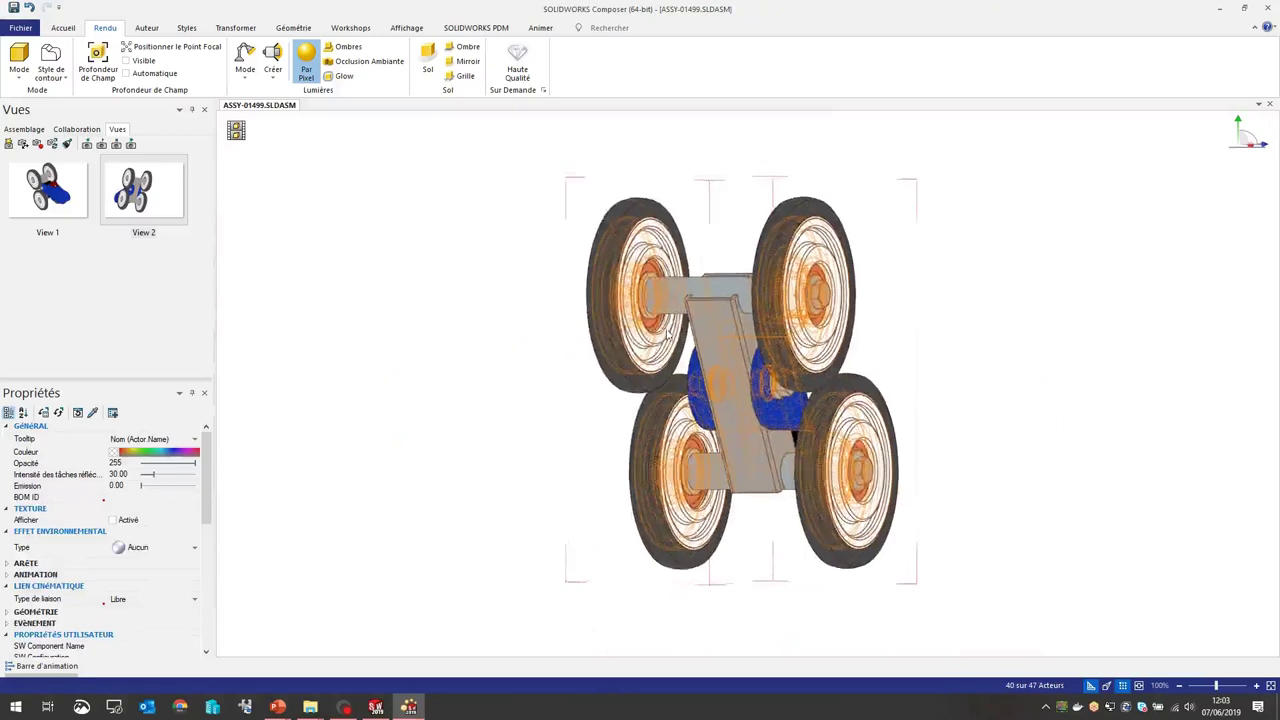
middle_click_drag(591, 380, 755, 411)
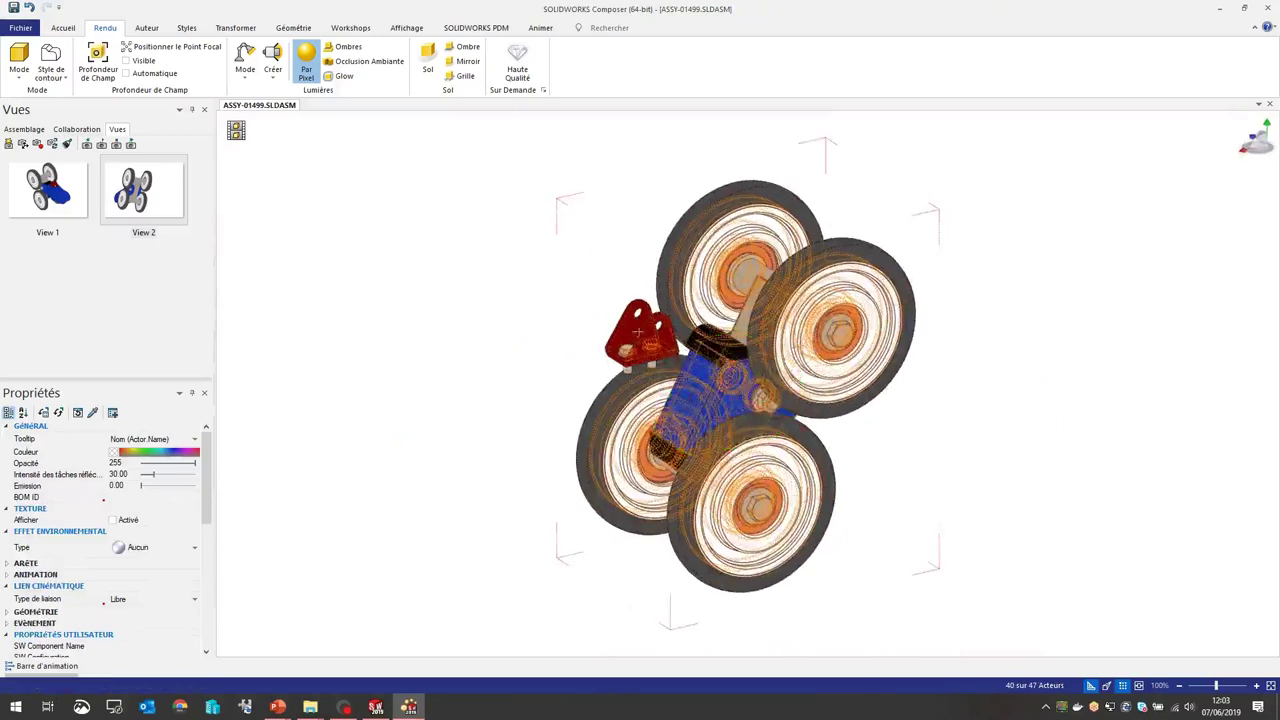
left_click(661, 245)
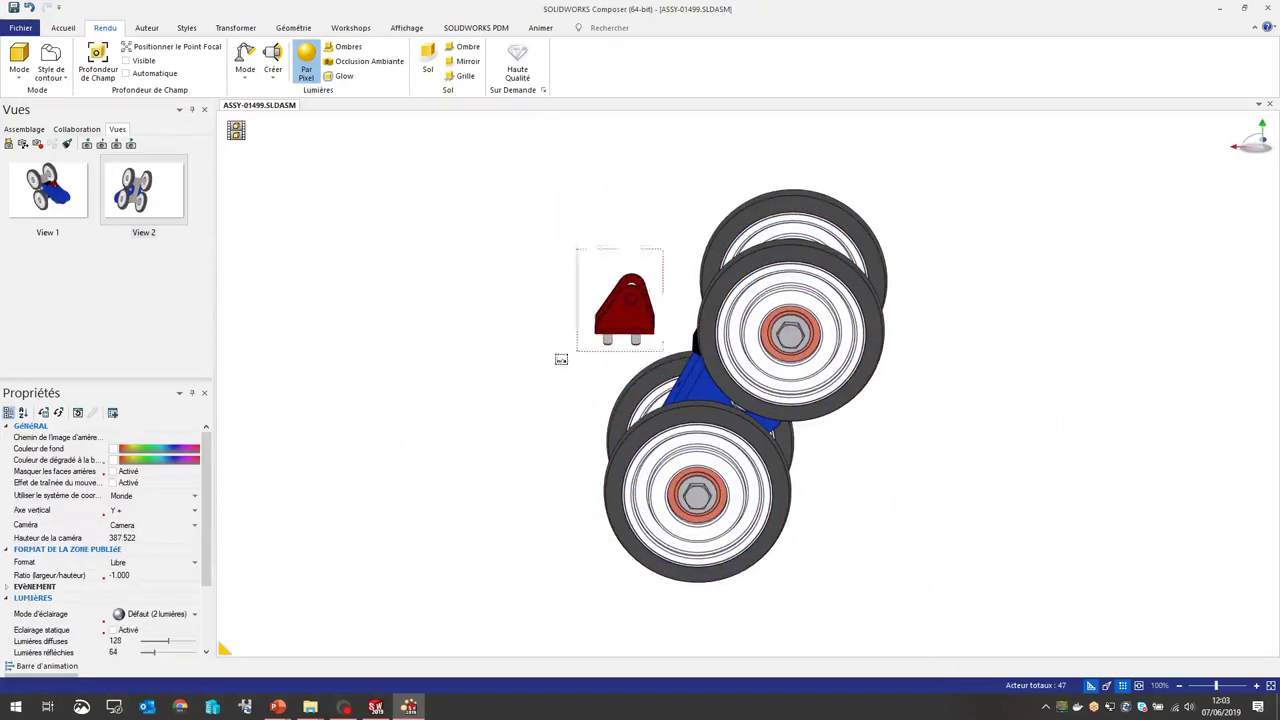
left_click_drag(661, 245, 560, 360)
key("ctrl+h")
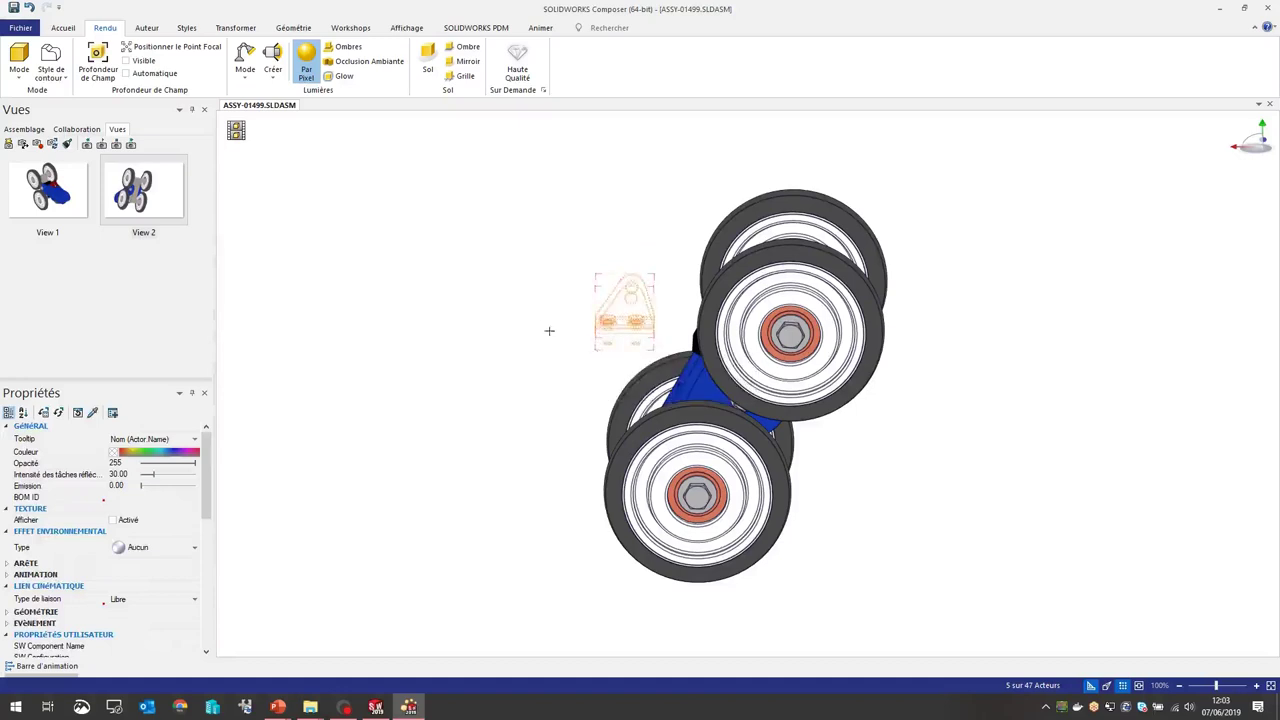
left_click(549, 329)
Orbit to an angled side view of the wheels and save it as View 3
left_click_drag(725, 392, 982, 441)
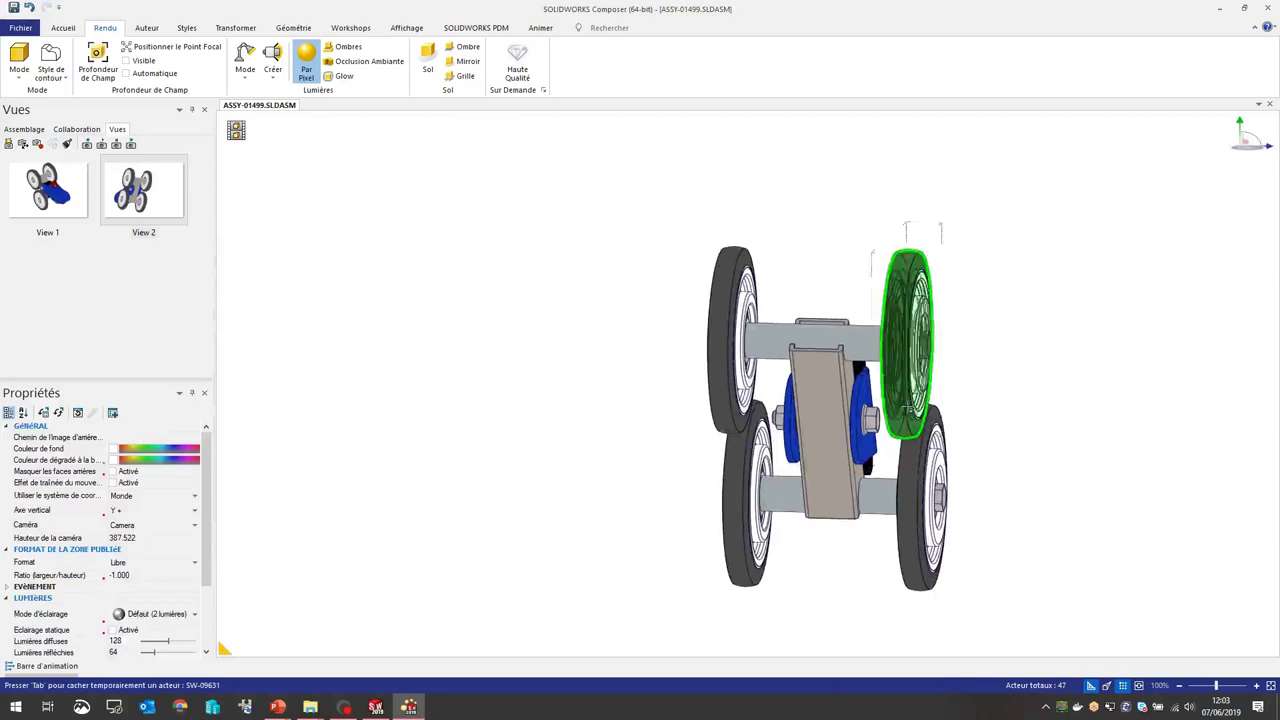
scroll(942, 459, "down", 1)
mouse_move(942, 459)
left_mouse_down()
mouse_move(928, 421)
mouse_move(1009, 423)
left_mouse_up()
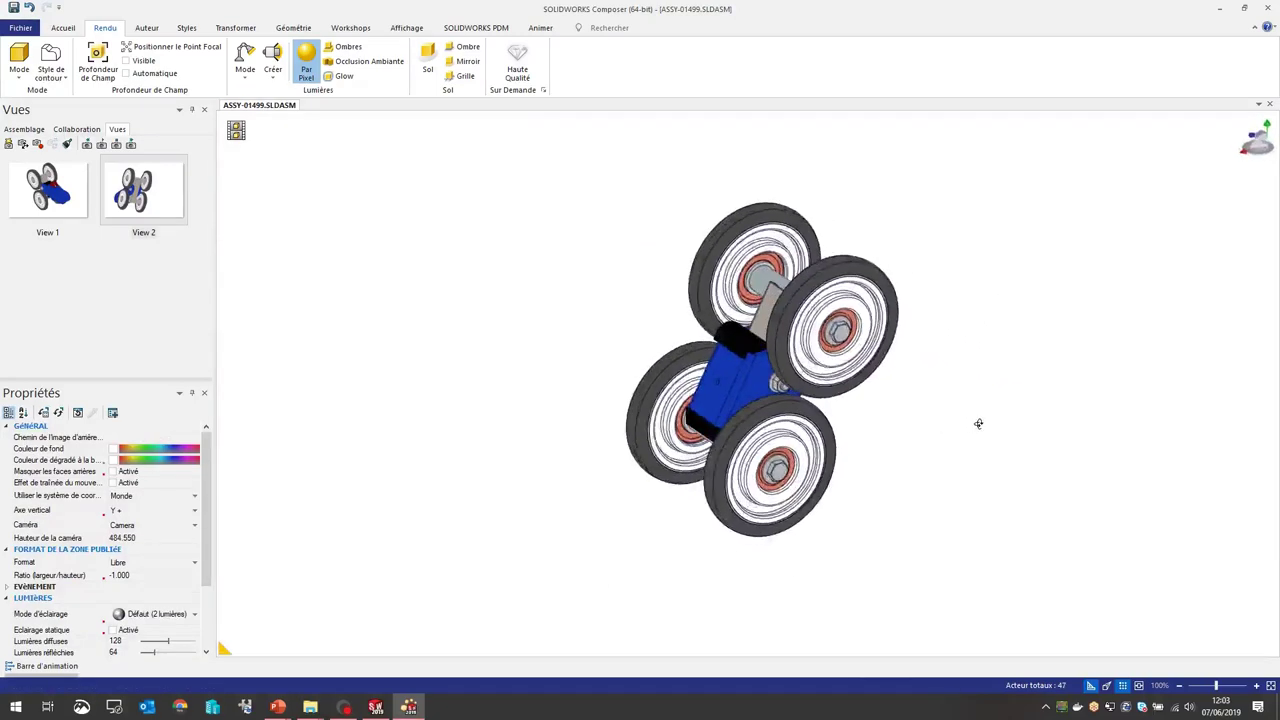
scroll(779, 383, "up", 2)
scroll(777, 382, "down", 2)
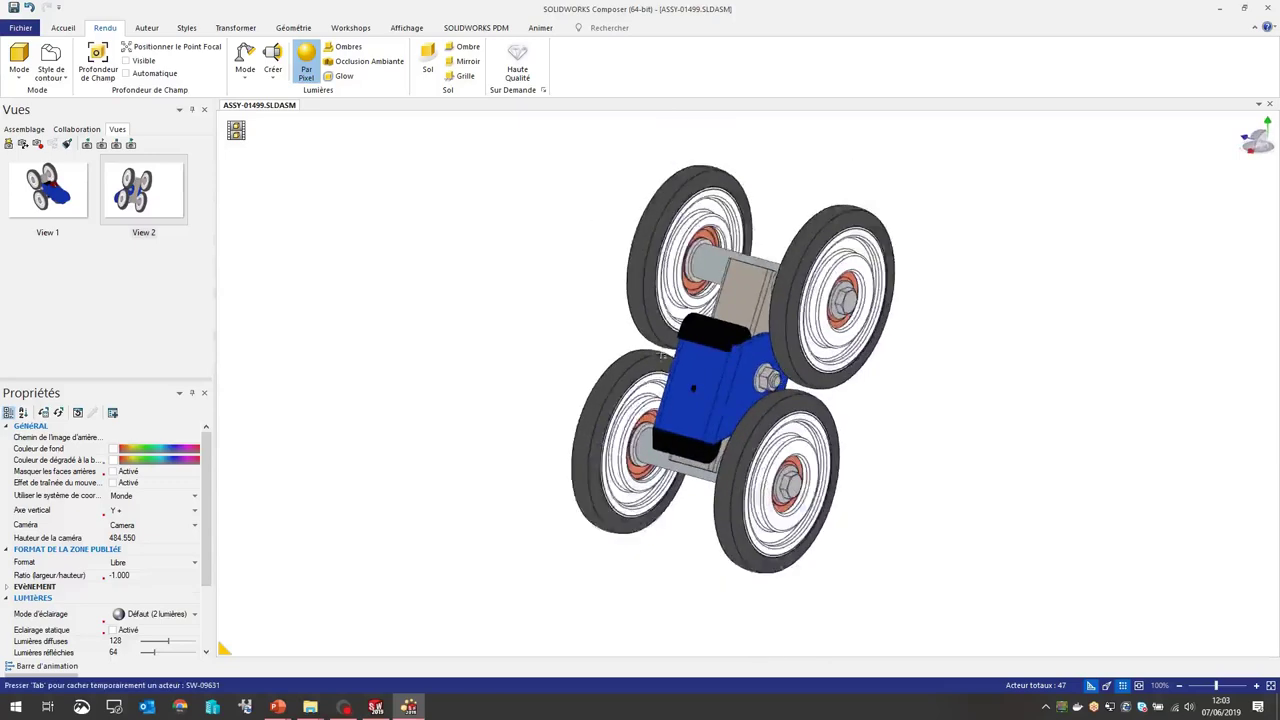
left_click(9, 144)
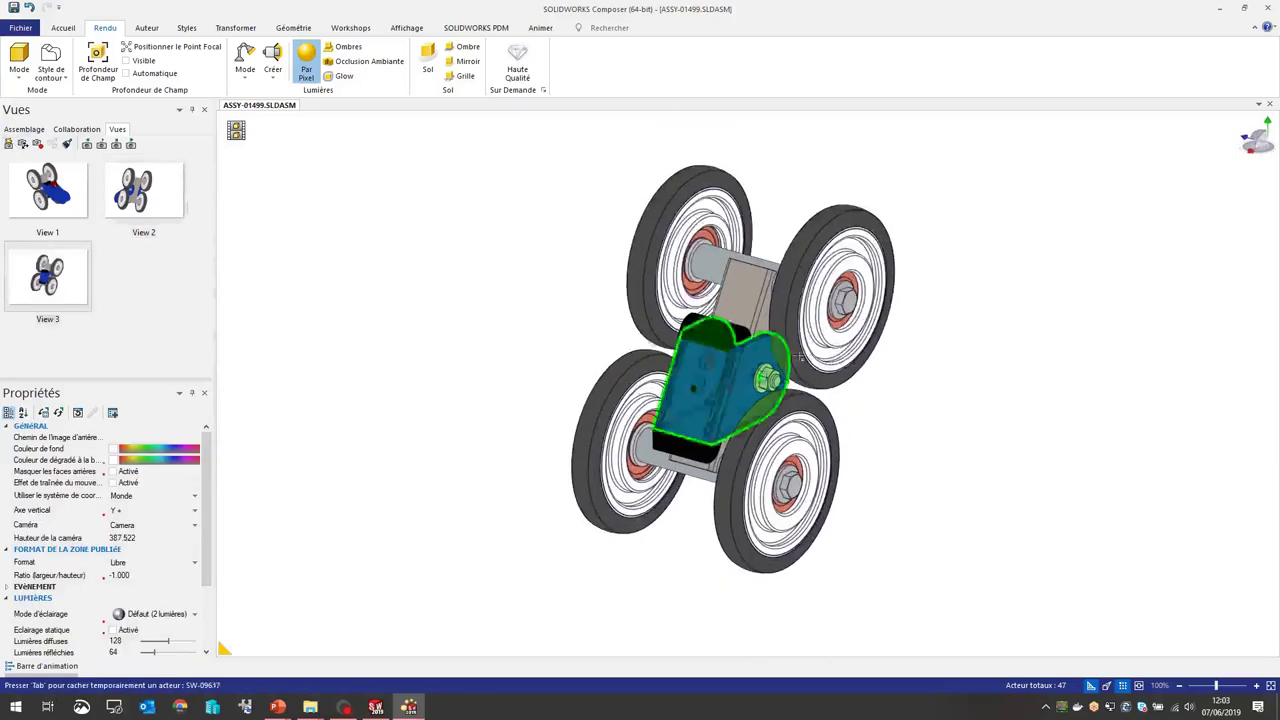
Colour the two wheel bolts green and save the scene as View 4
left_click(812, 308)
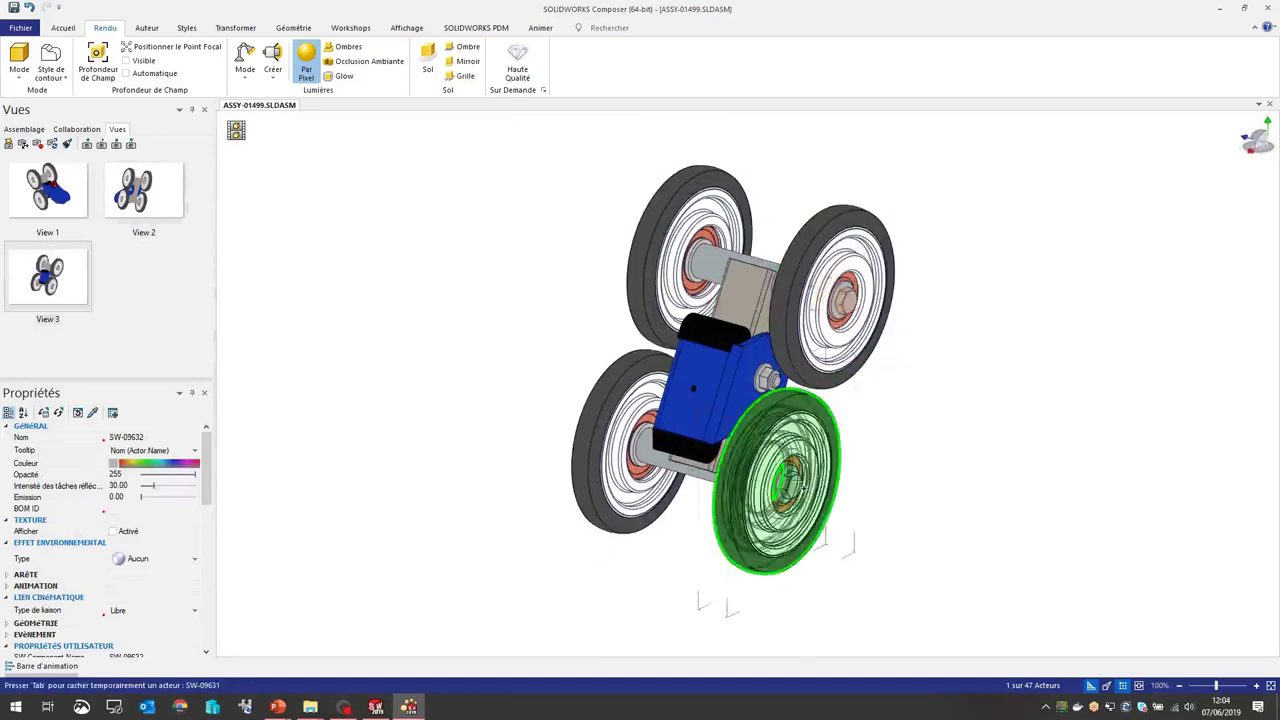
left_click(786, 482, "ctrl")
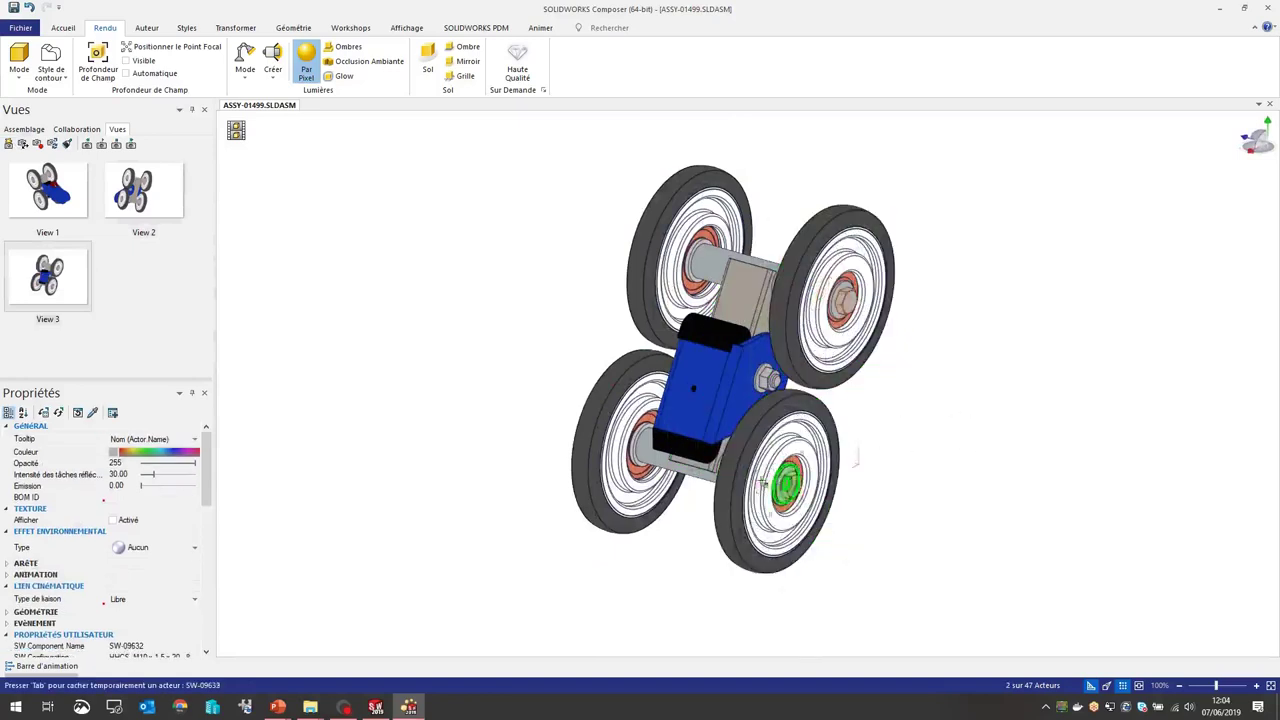
left_click(145, 452)
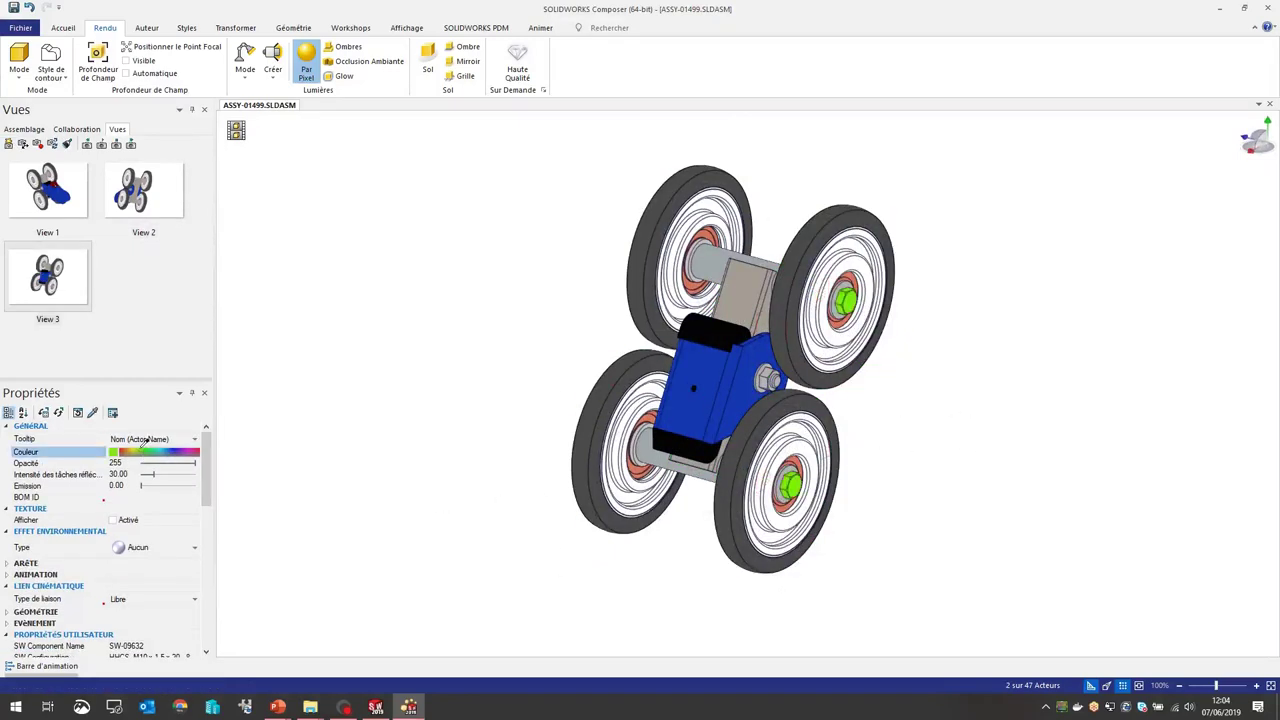
left_click(9, 144)
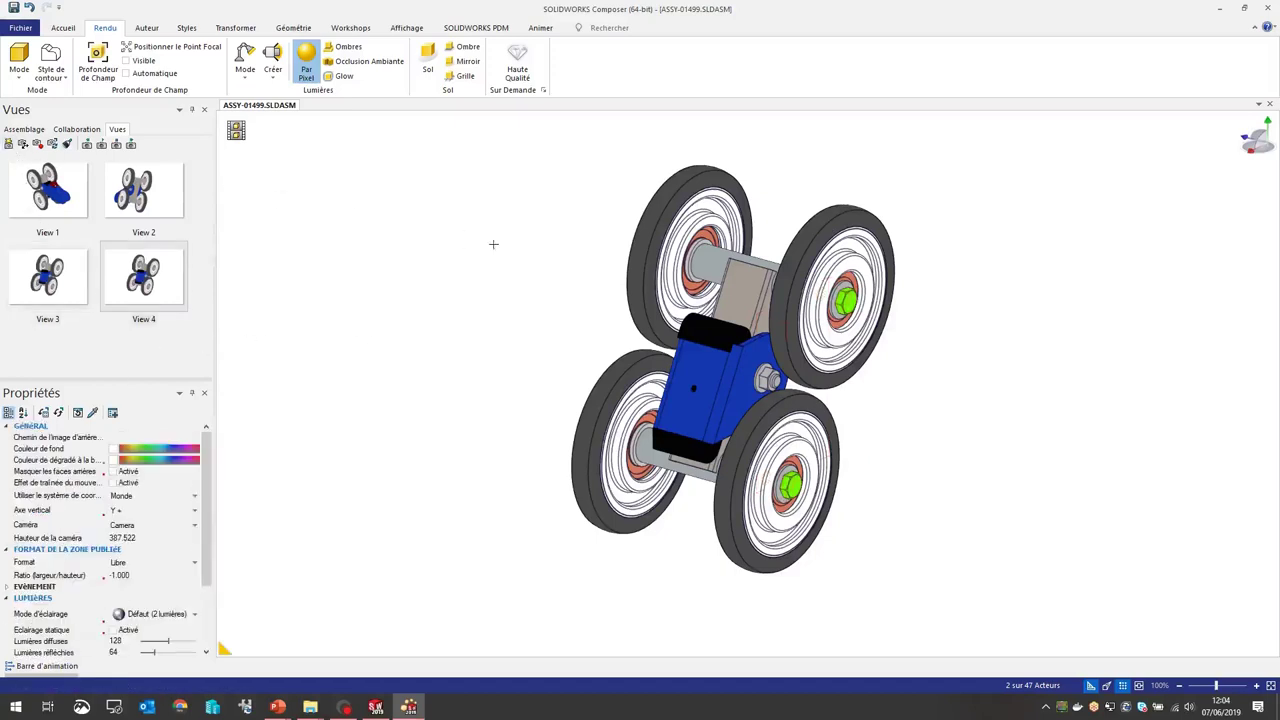
left_click(526, 189)
left_click(147, 28)
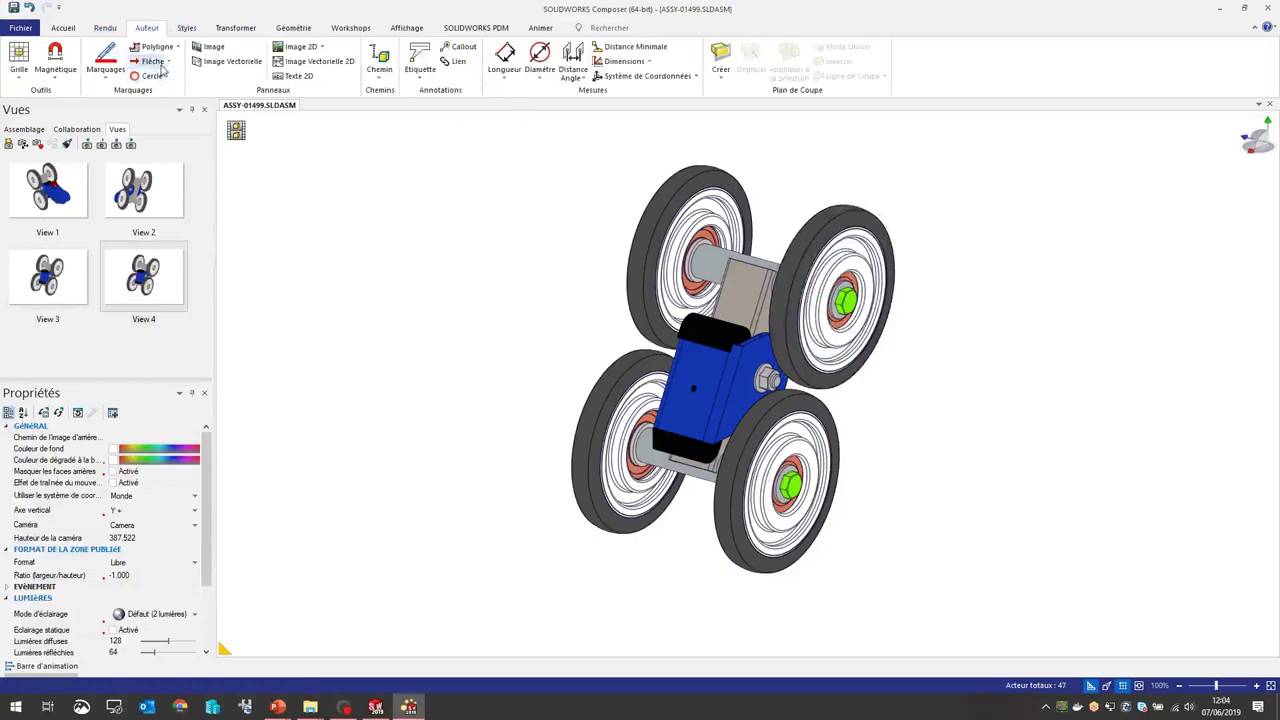
Place and size a circular arrow beside the right wheel hub
left_click(168, 63)
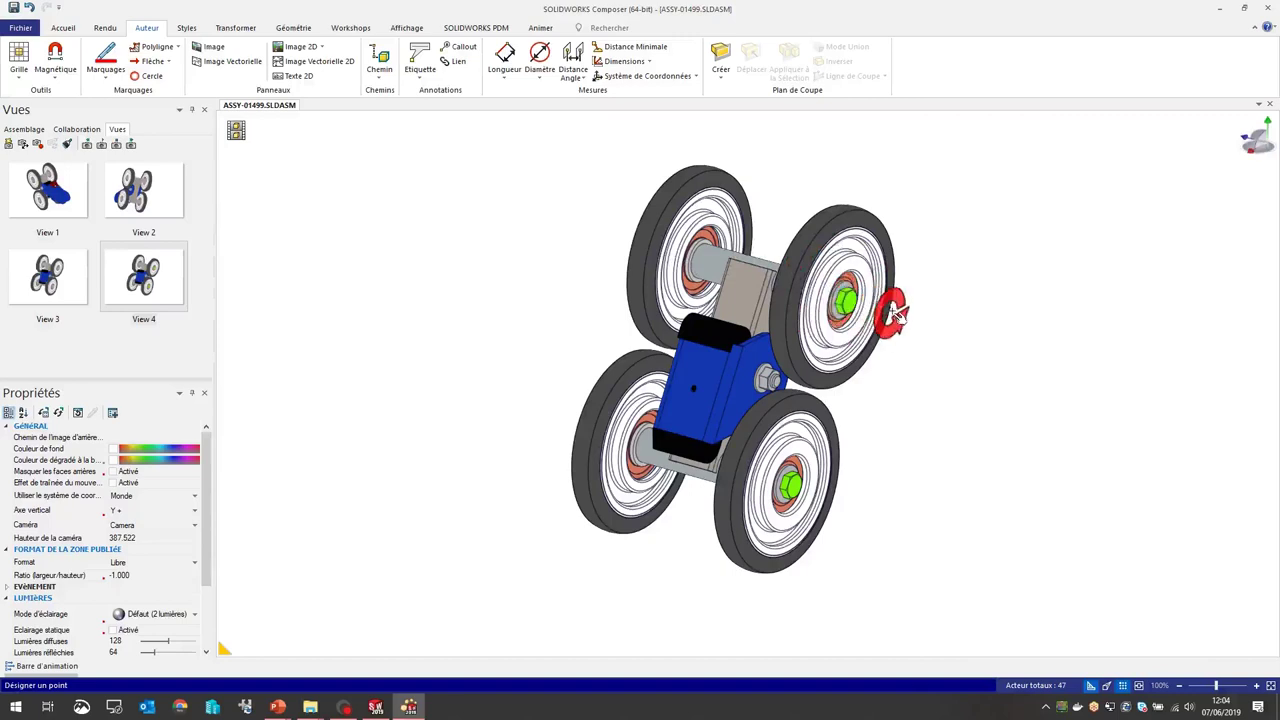
left_click(897, 315)
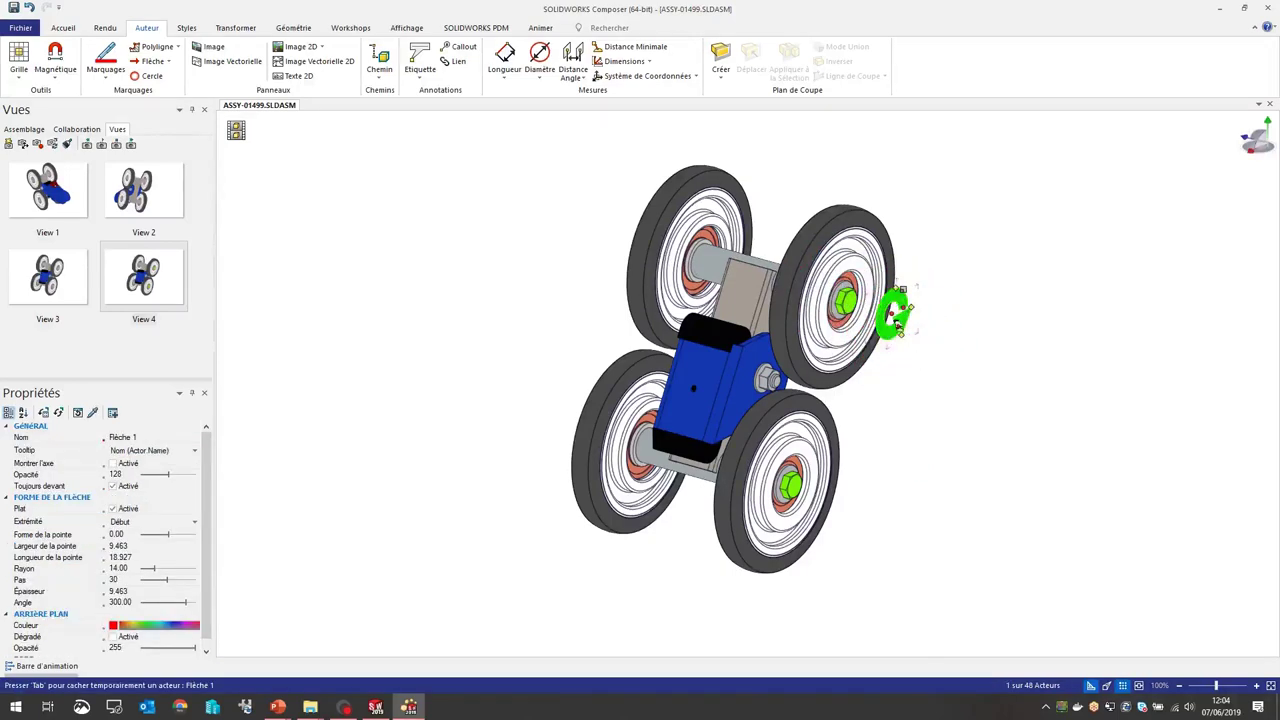
left_click_drag(897, 318, 910, 330)
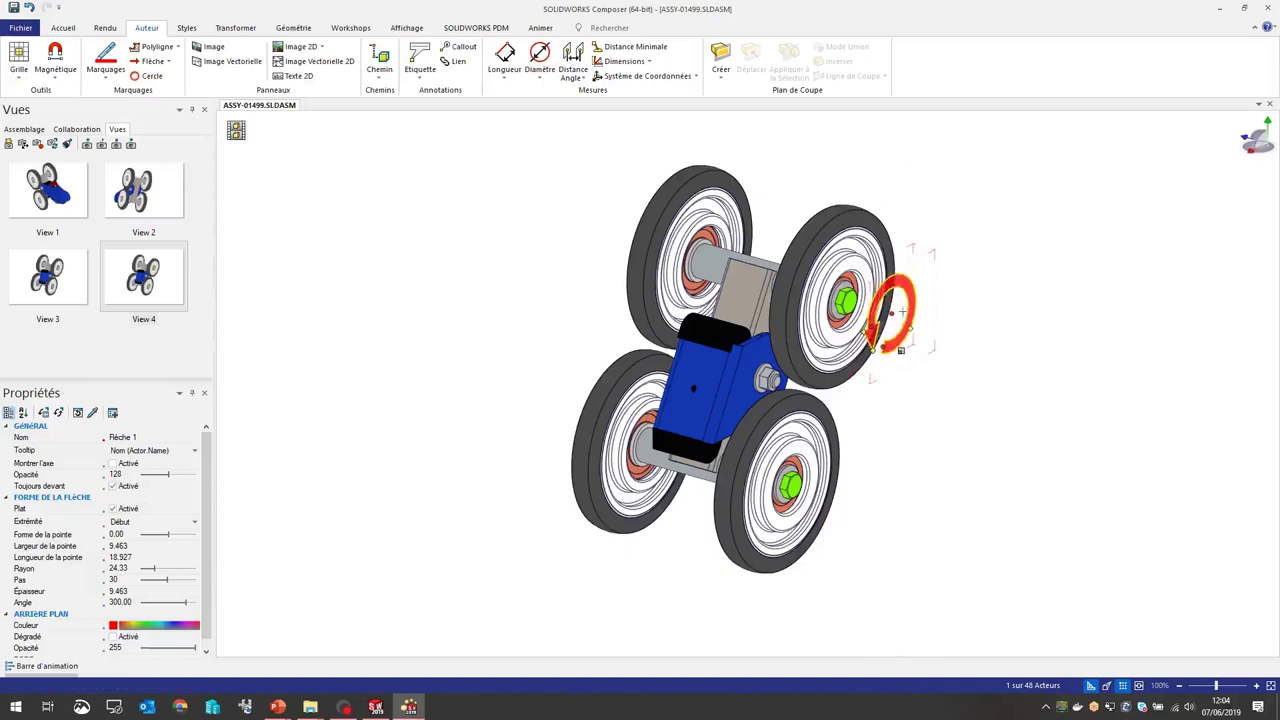
middle_click_drag(886, 337, 893, 340)
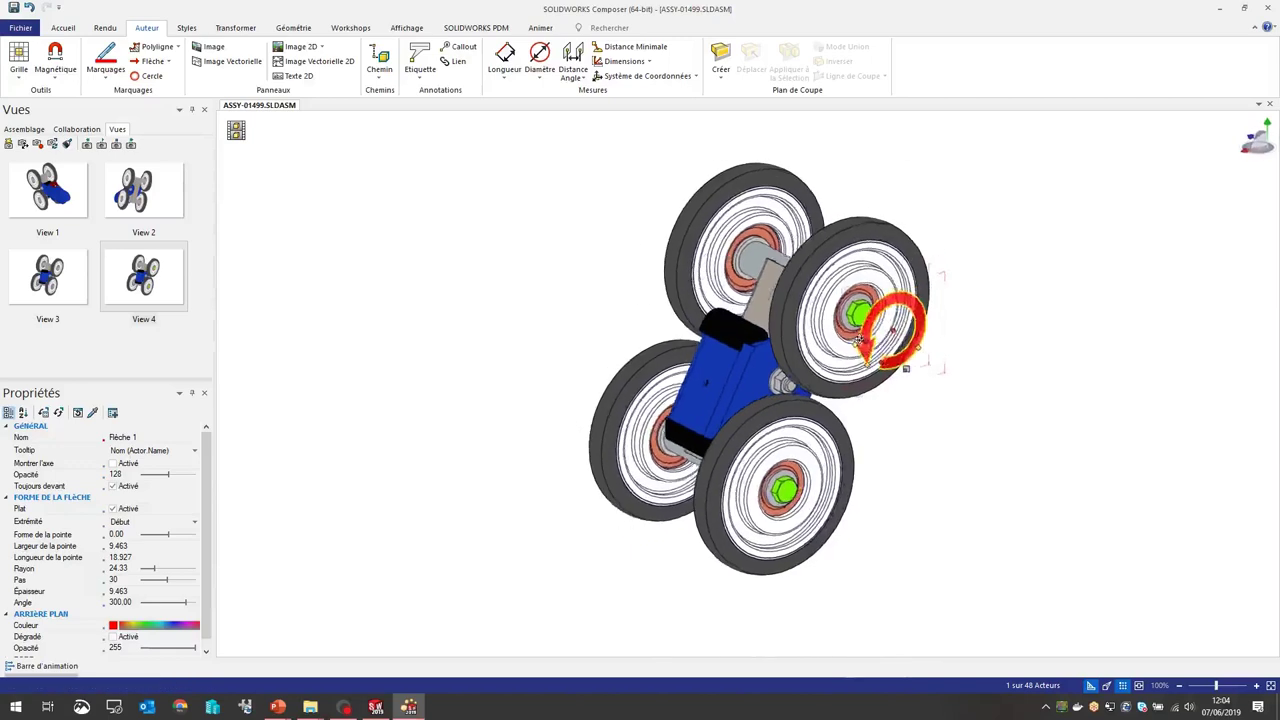
scroll(893, 340, "up", 3)
middle_click_drag(990, 302, 1014, 271)
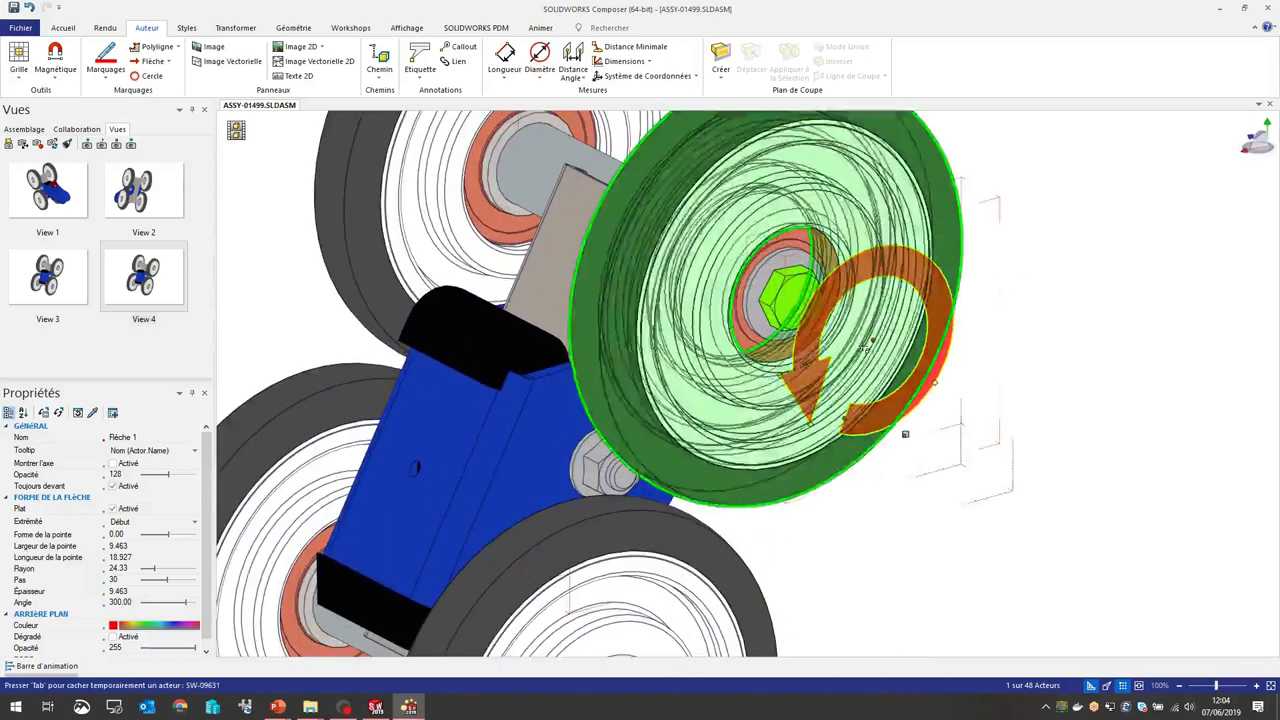
left_click_drag(795, 362, 871, 335)
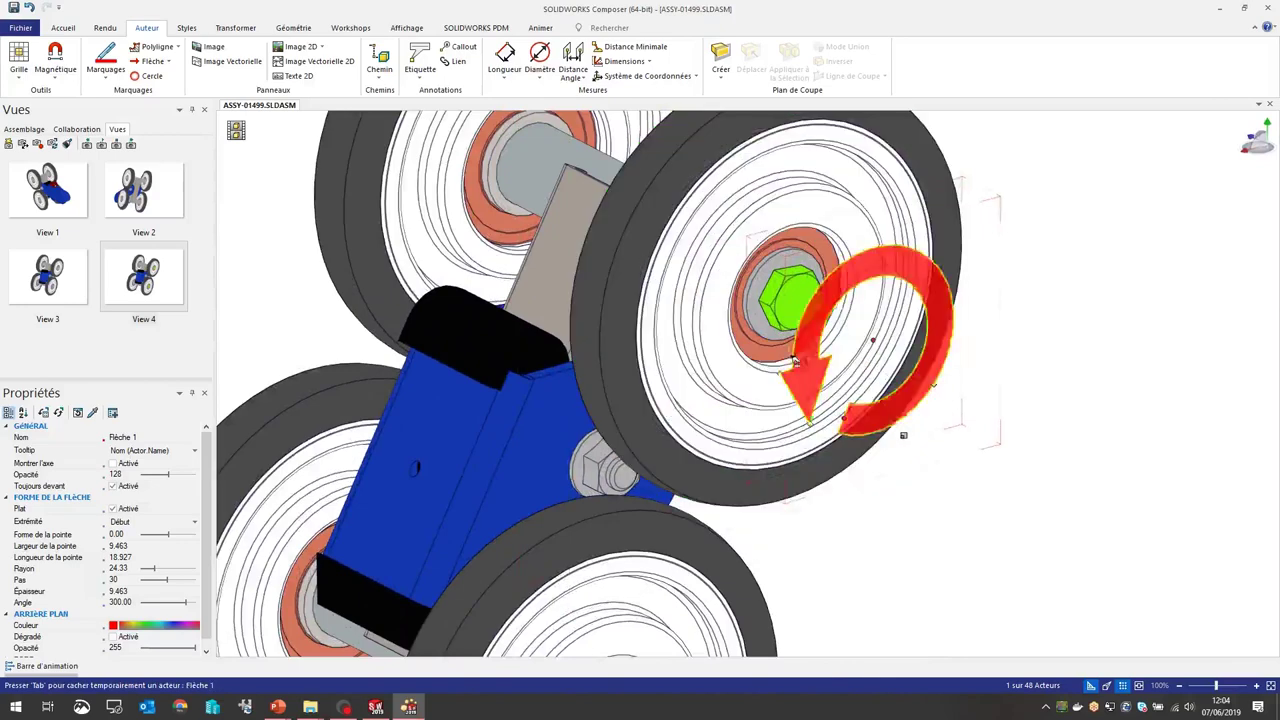
key("ctrl+z")
Make the arrow opaque blue, 3D and not always in front, tilt it, save View 5
left_click_drag(168, 474, 205, 475)
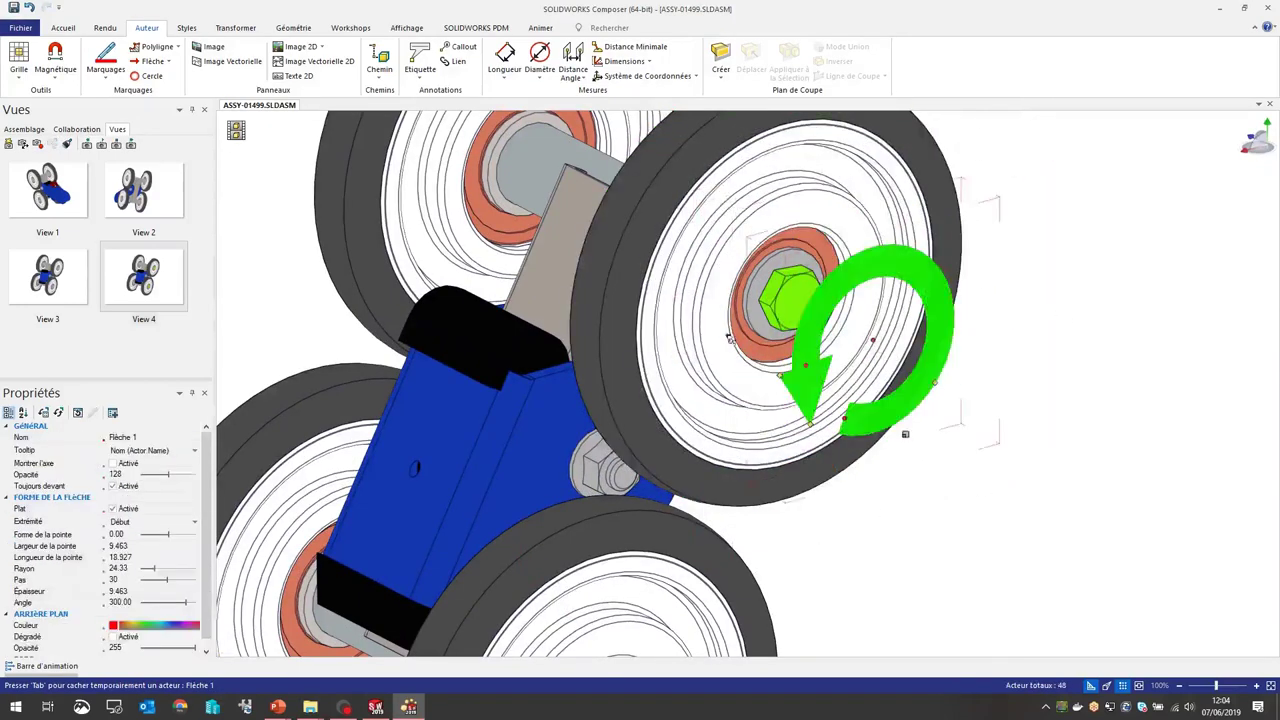
left_click(182, 626)
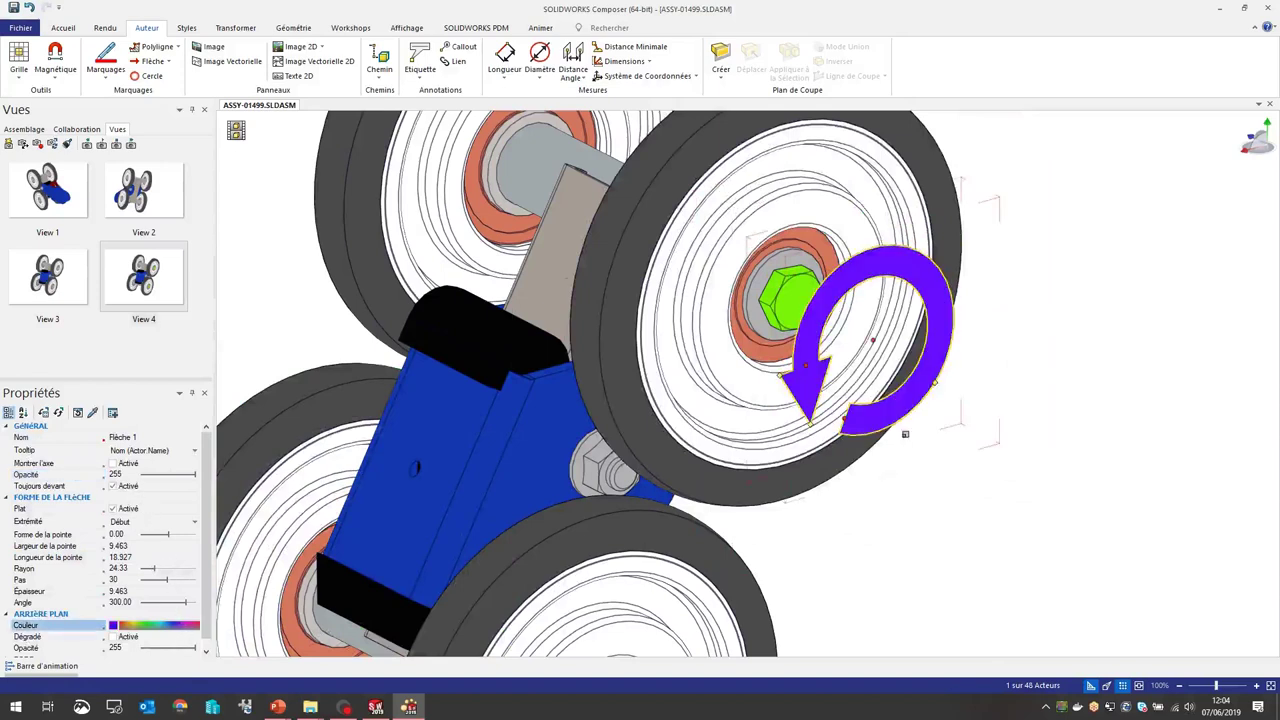
left_click(114, 487)
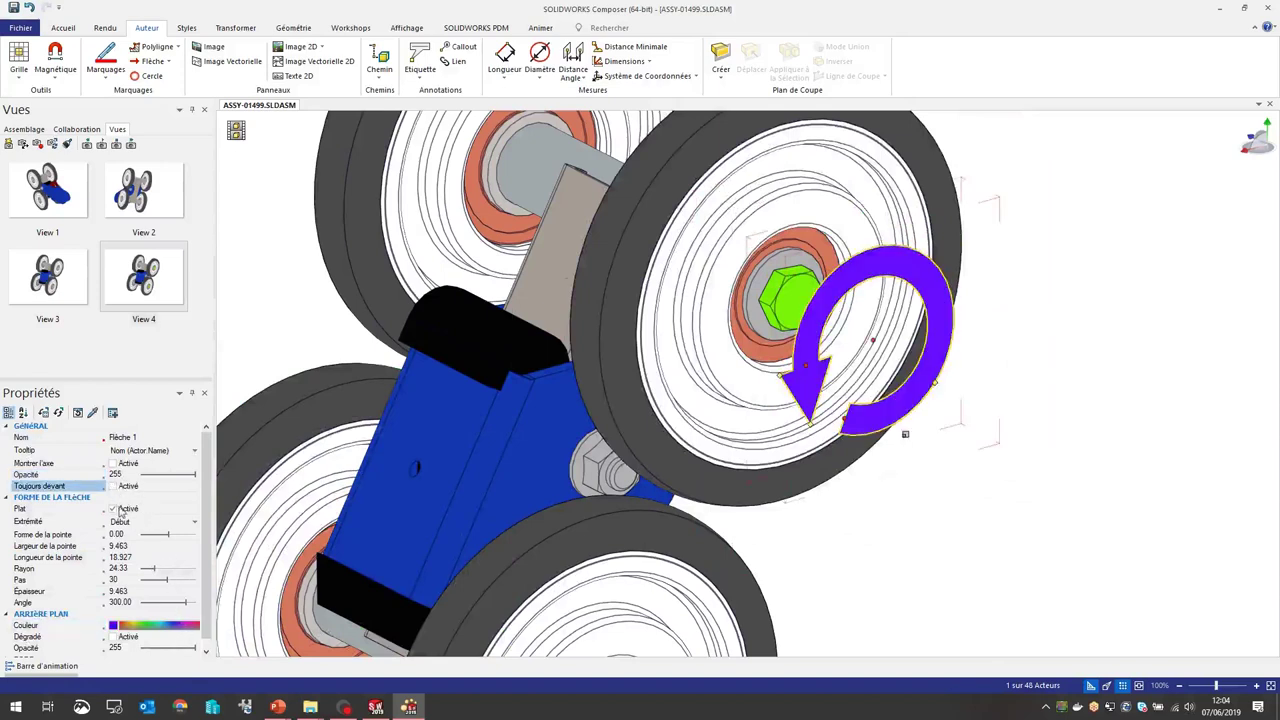
left_click(121, 509)
mouse_move(805, 362)
left_mouse_down()
mouse_move(801, 298)
mouse_move(842, 313)
mouse_move(887, 384)
mouse_move(955, 403)
left_mouse_up()
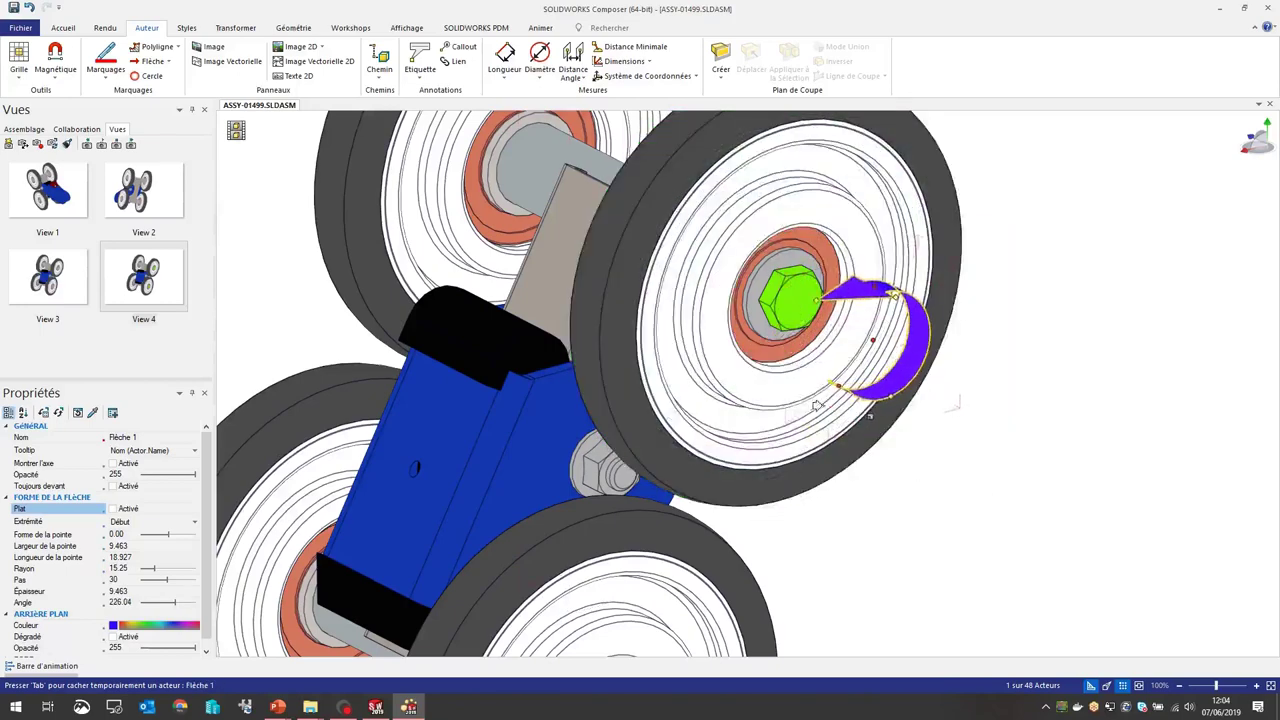
left_click(1004, 432)
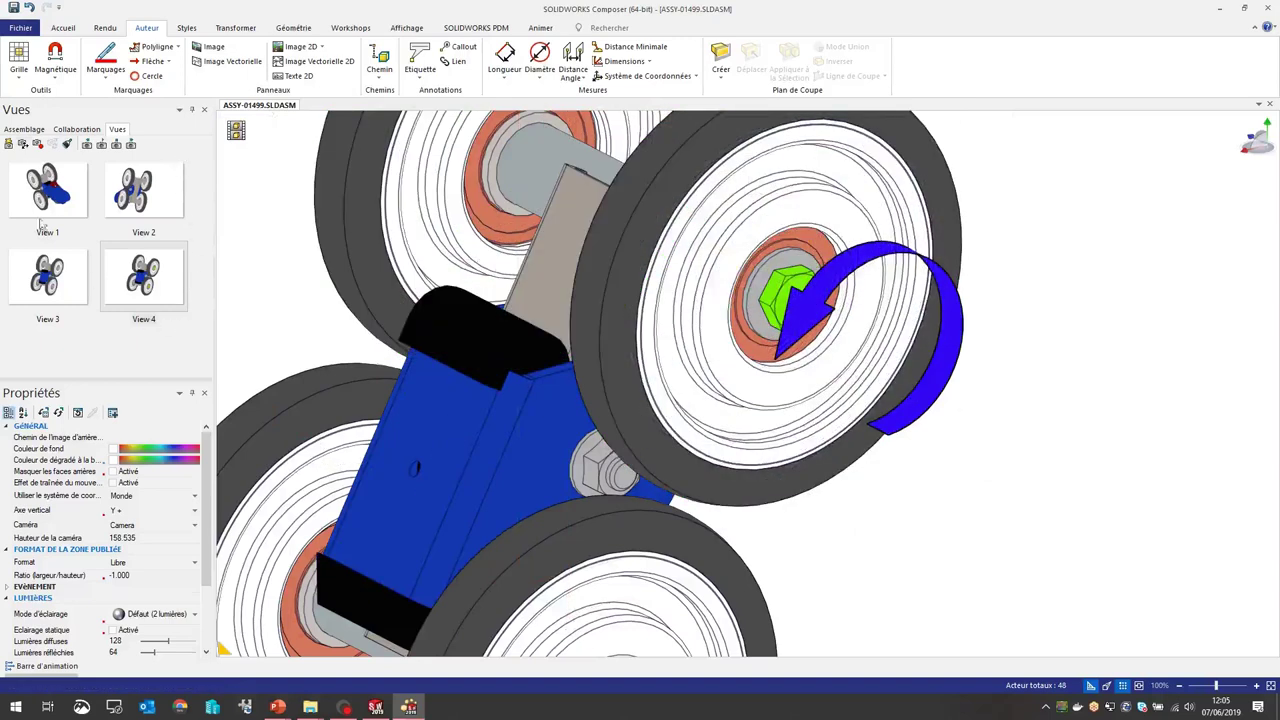
left_click(8, 144)
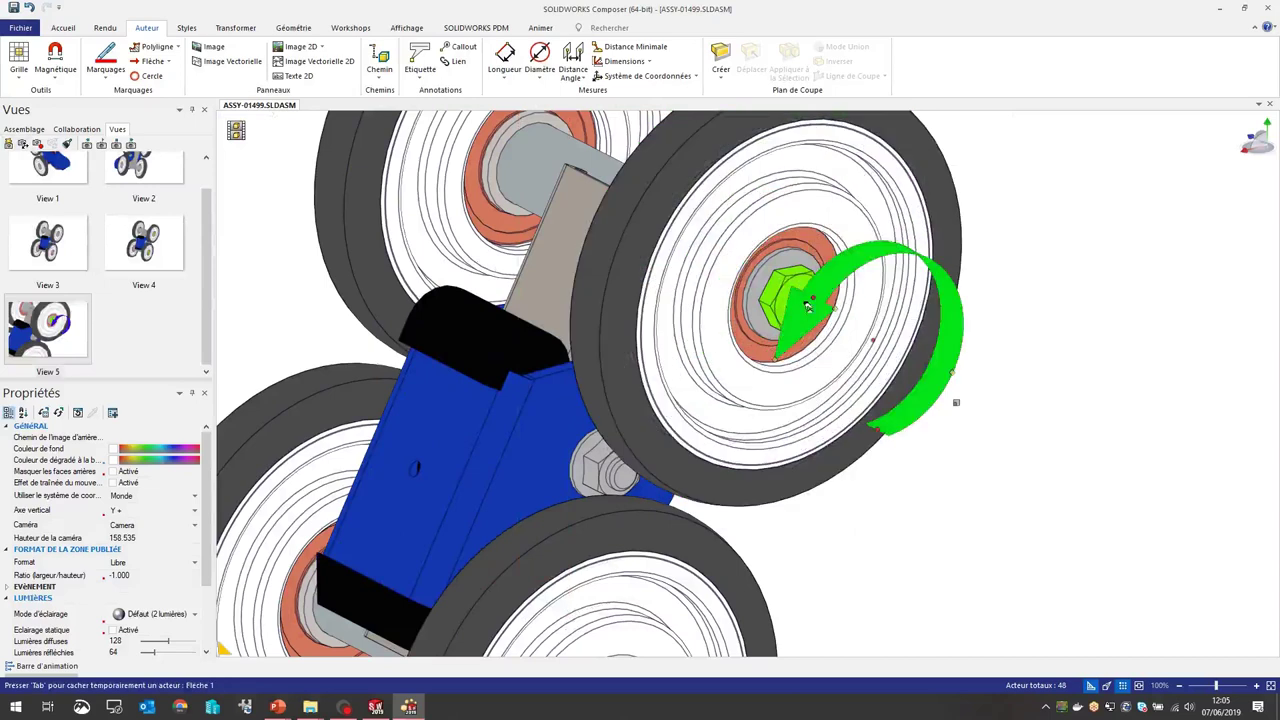
Box-select the right wheel's parts from the top view
left_click(808, 306)
right_click(871, 262)
key("Escape")
scroll(900, 352, "down", 3)
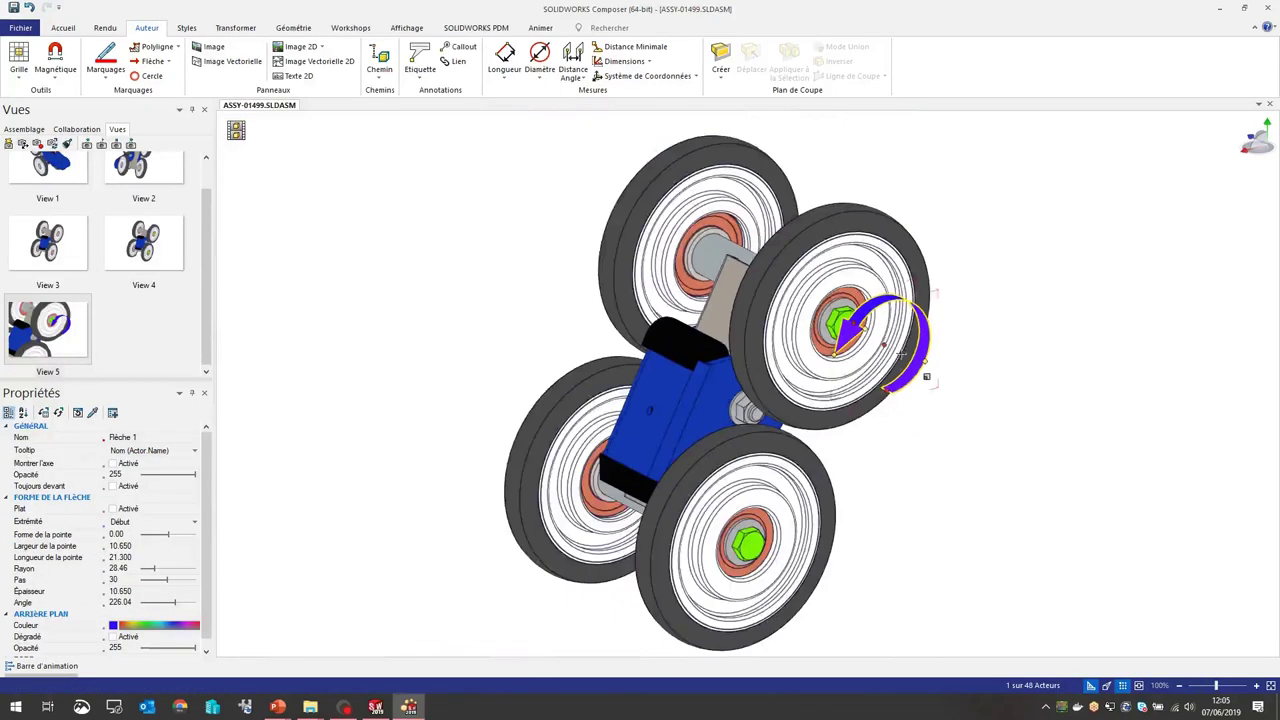
left_click(998, 258)
key("ctrl+5")
left_click_drag(1010, 150, 800, 428)
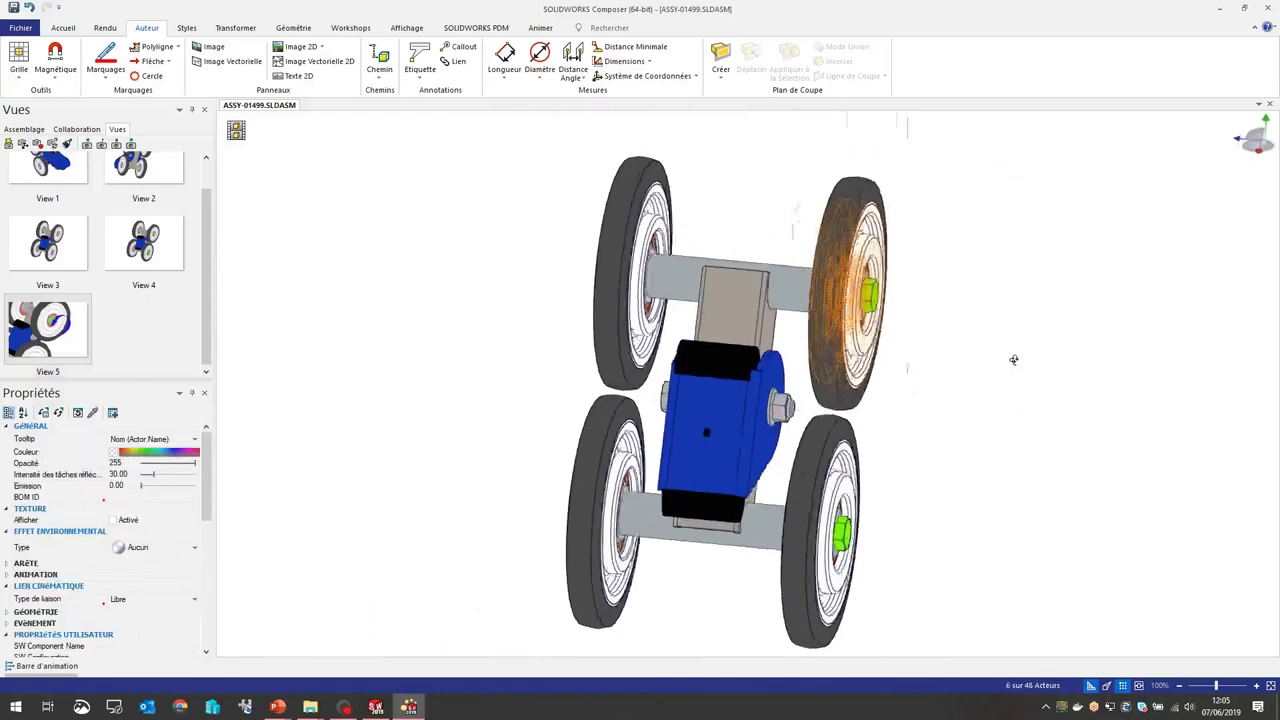
key("ctrl+7")
Linearly explode the selected wheel parts outward along the axle
left_click(241, 31)
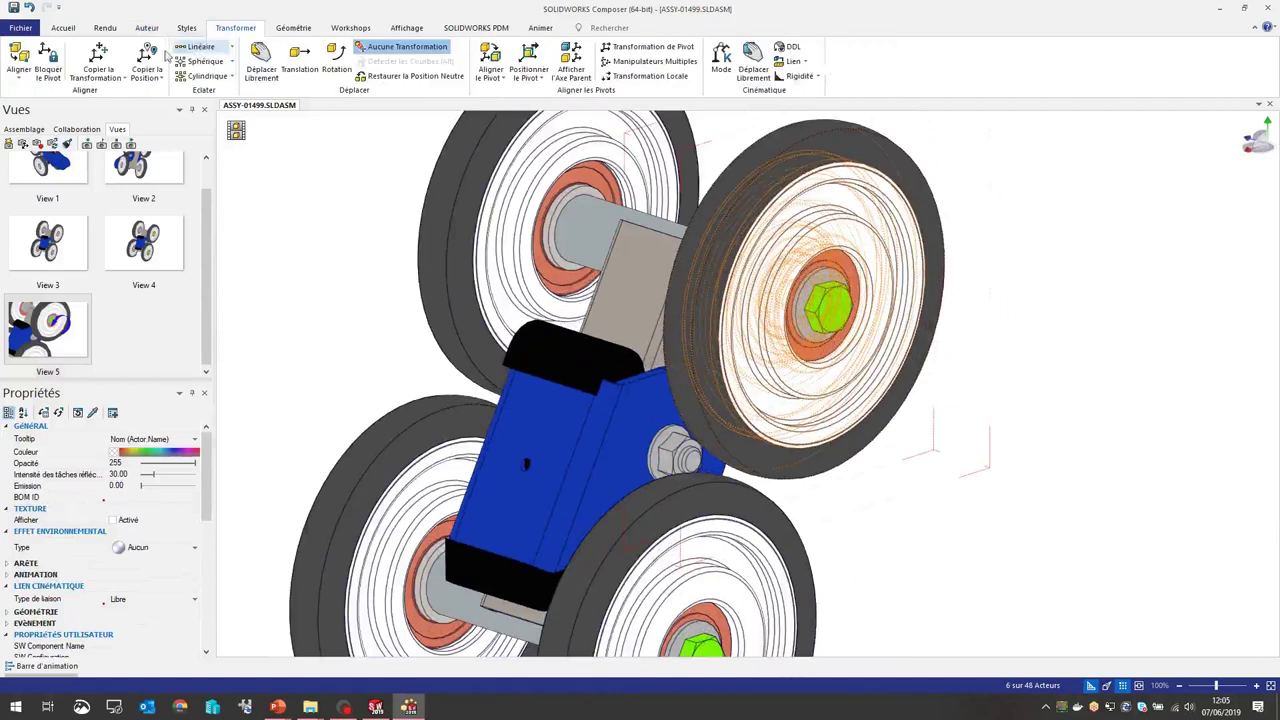
left_click(201, 47)
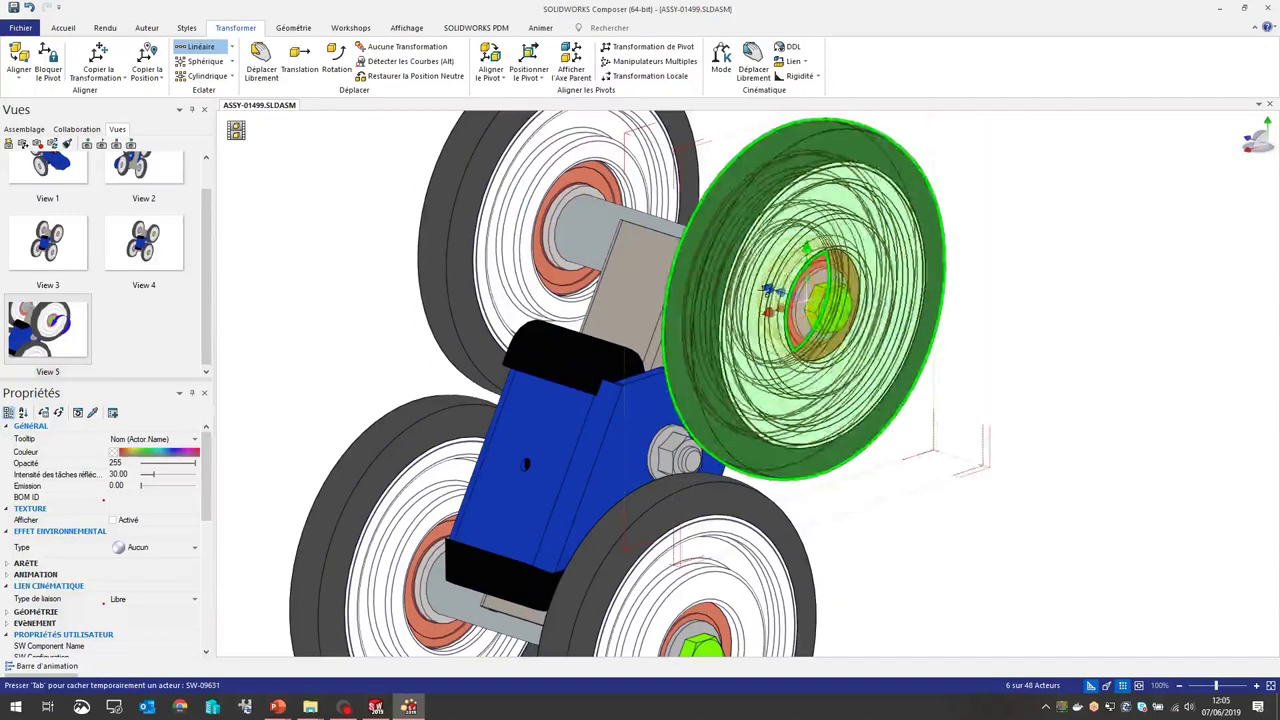
left_click_drag(828, 300, 1170, 440)
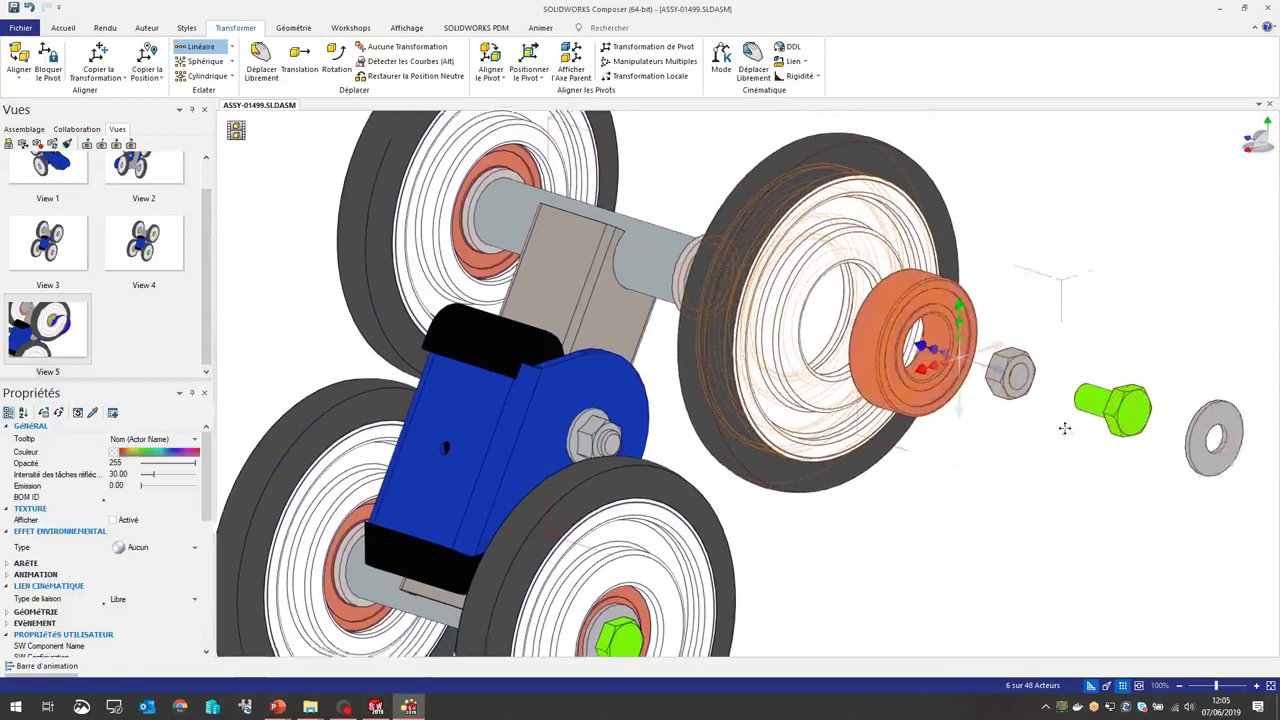
right_click_drag(1166, 453, 894, 403)
key("Escape")
Drag the green bolt outward beyond the washer
left_click(935, 370)
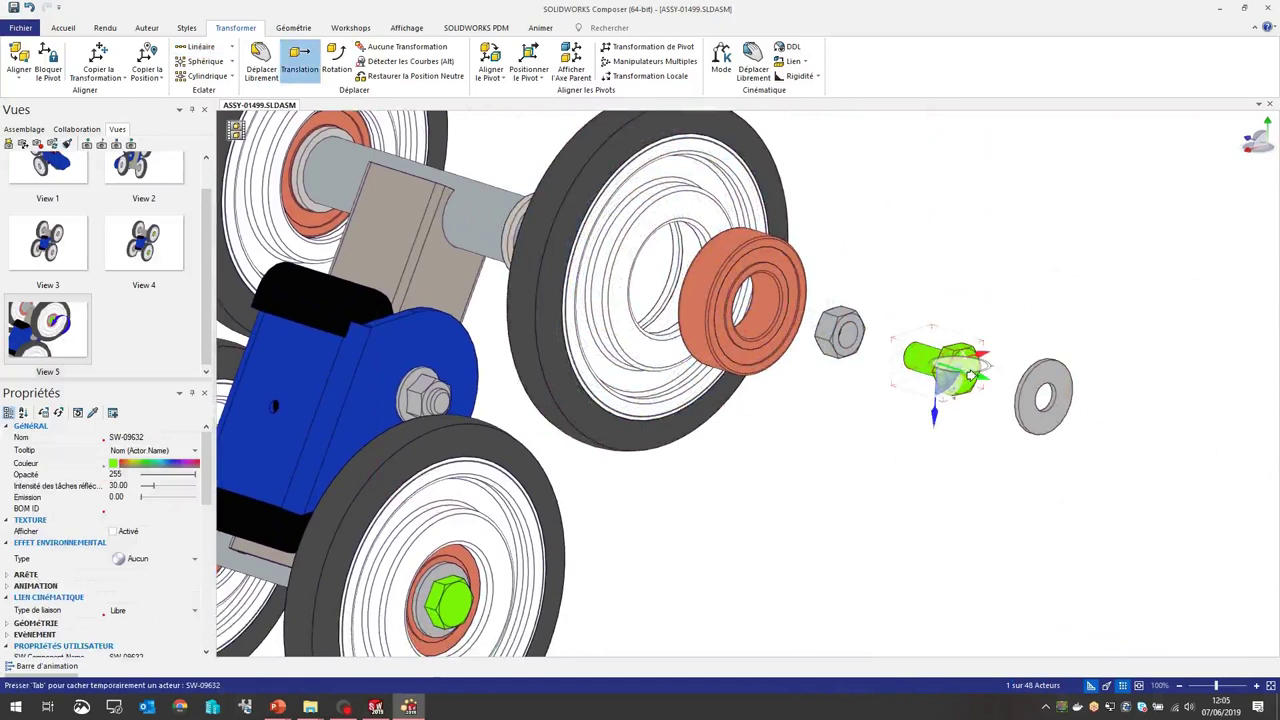
left_click_drag(971, 376, 1137, 495)
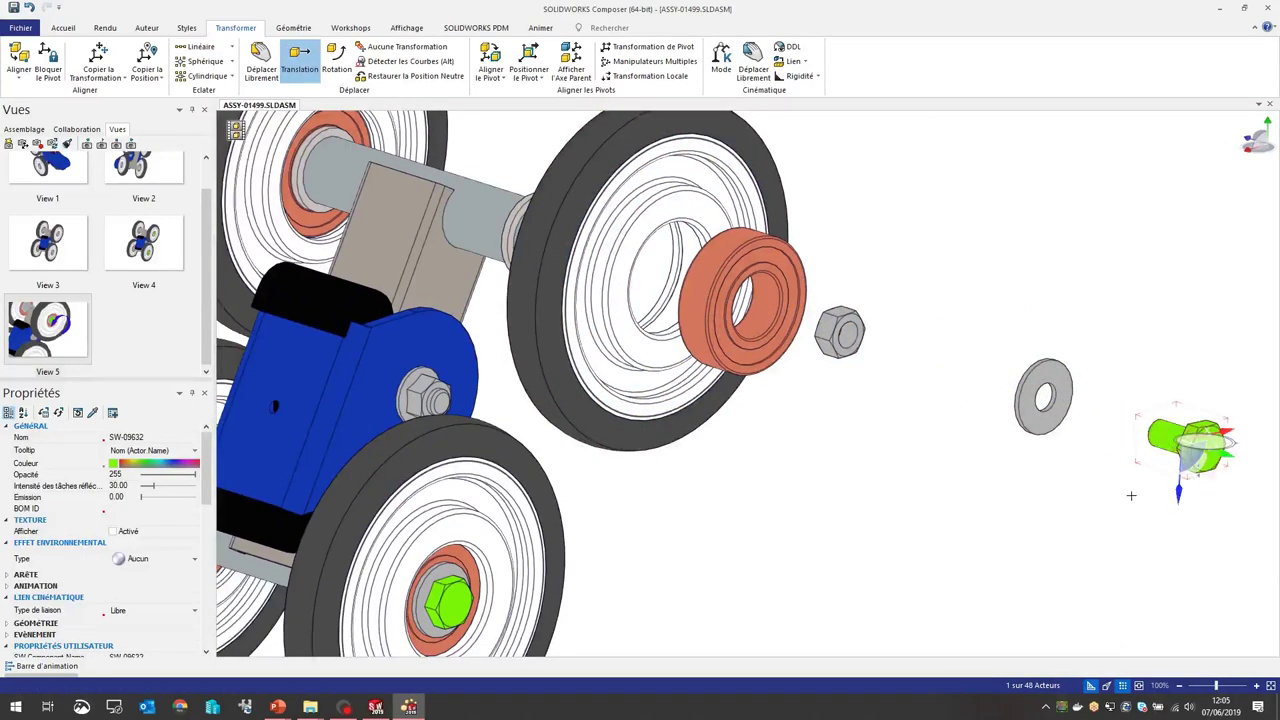
right_click_drag(1131, 495, 1051, 479)
left_click(1019, 485)
left_click(1095, 430)
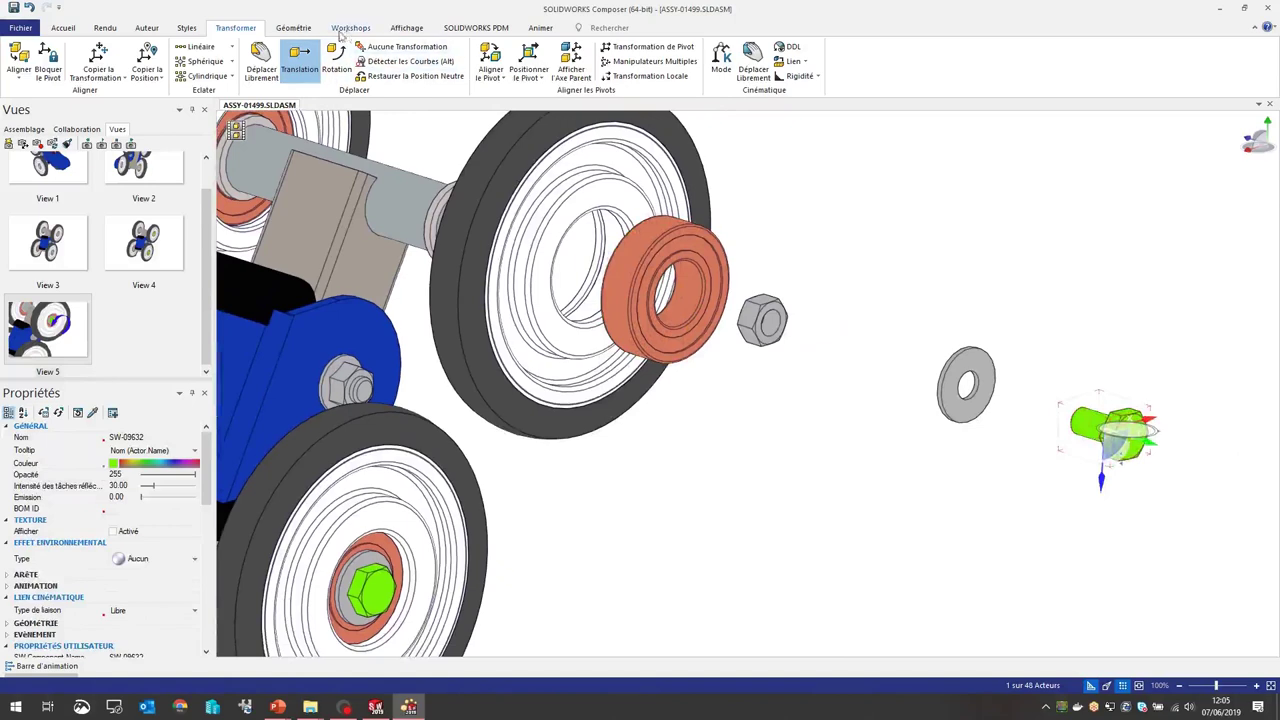
left_click(146, 28)
Create a dash-dot path from the bolt's displacement, width 1.88, purple, not always in front
left_click(380, 65)
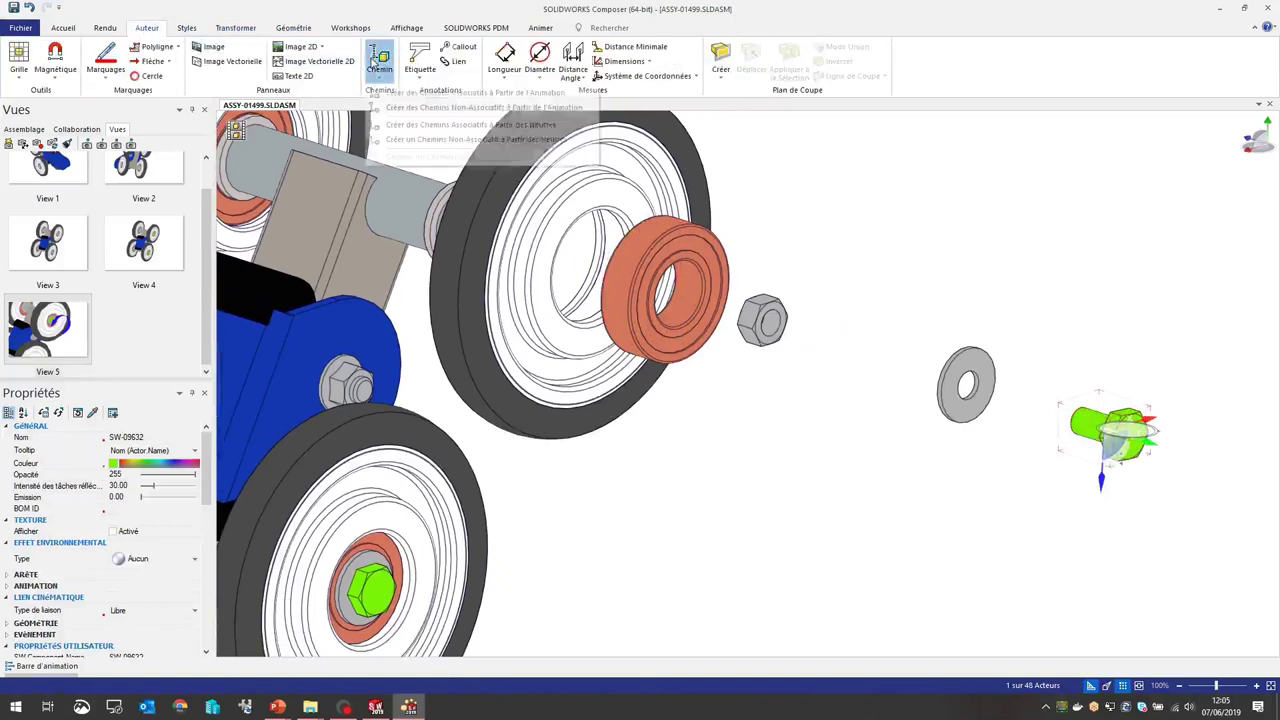
left_click(424, 127)
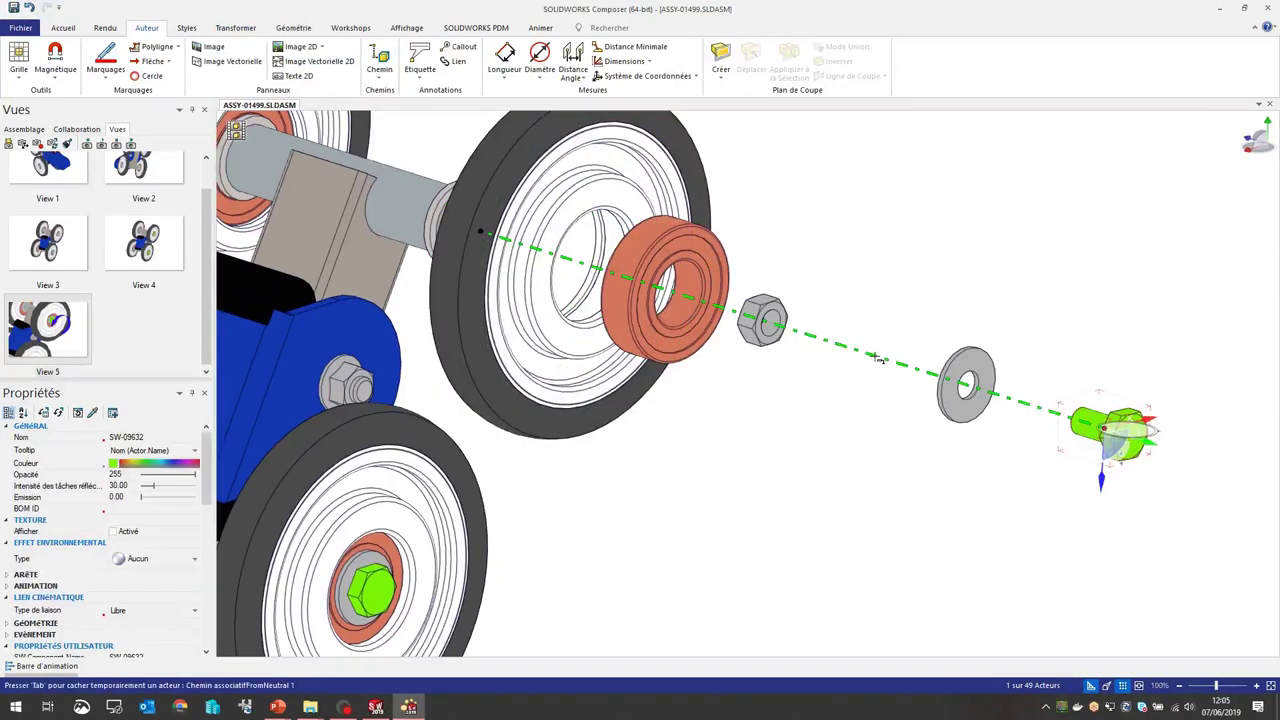
left_click(878, 358)
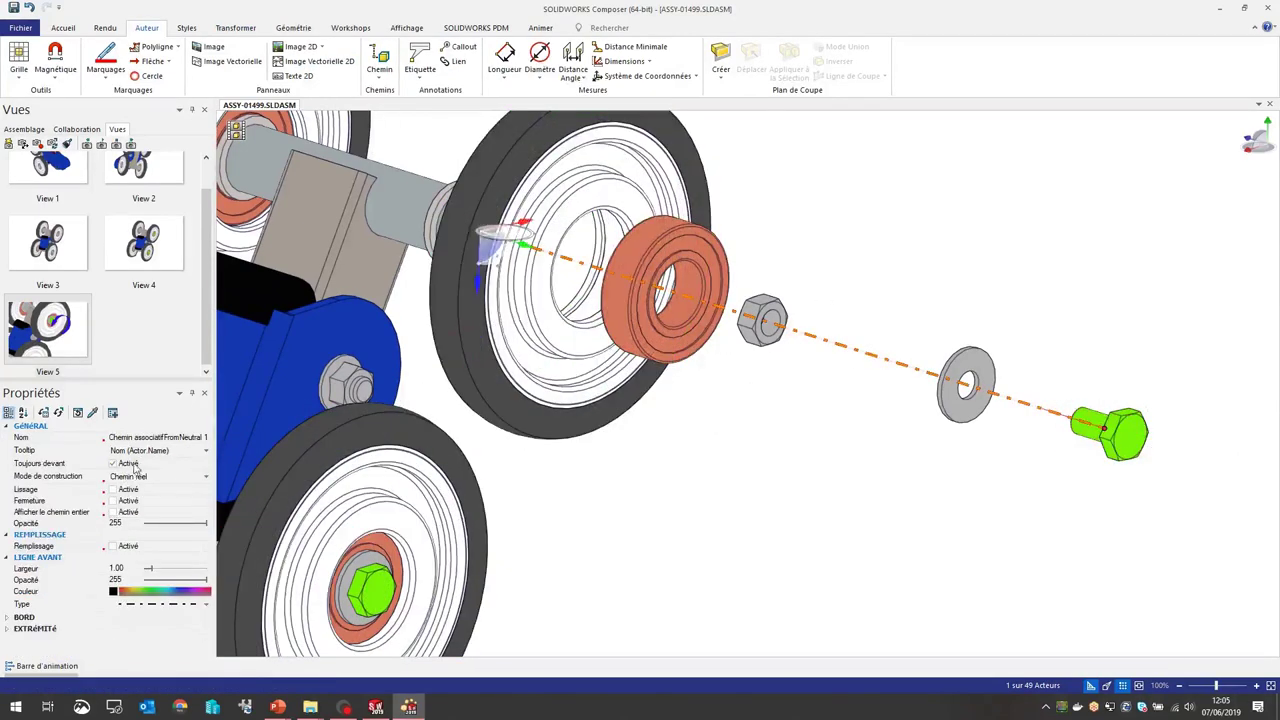
left_click(134, 465)
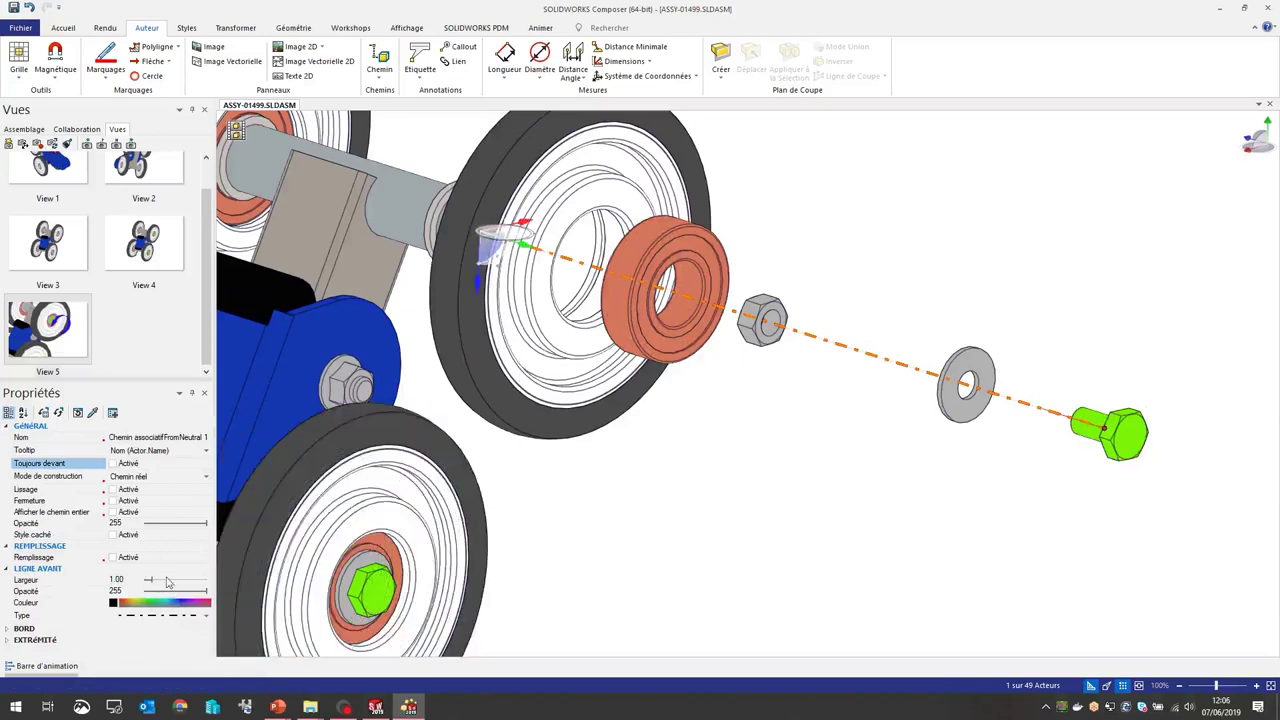
left_click_drag(162, 581, 172, 580)
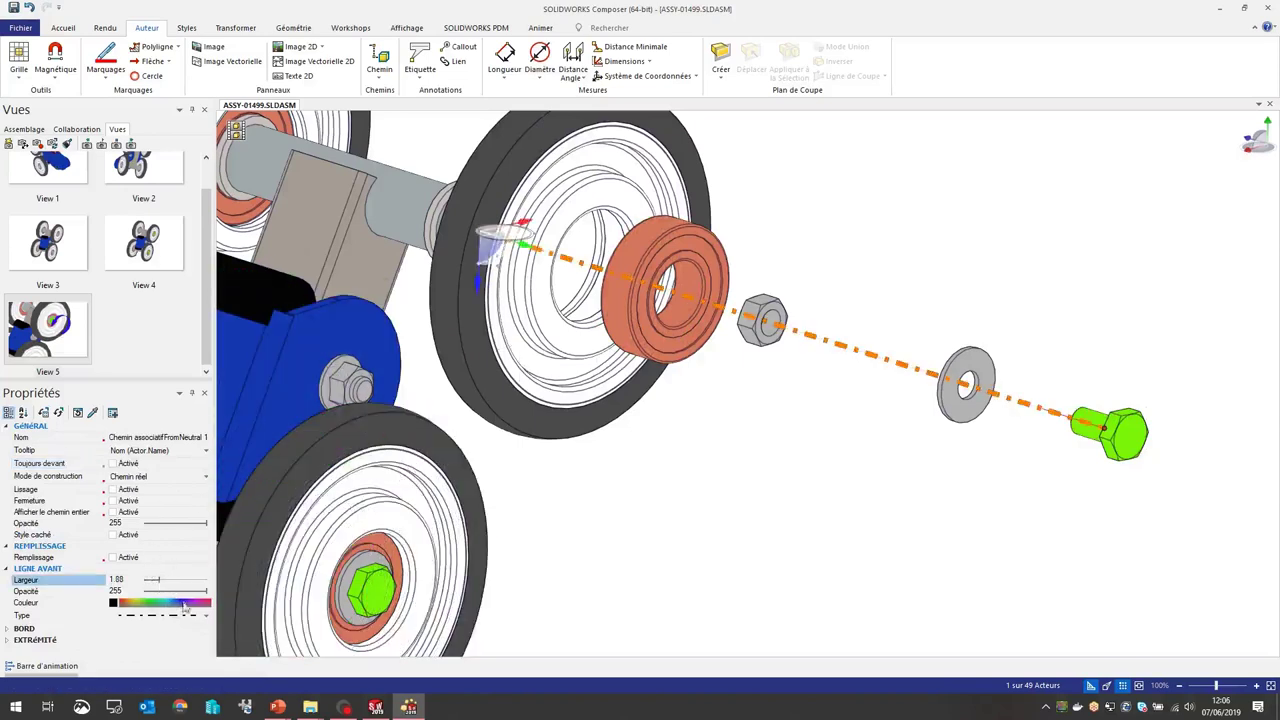
left_click(202, 602)
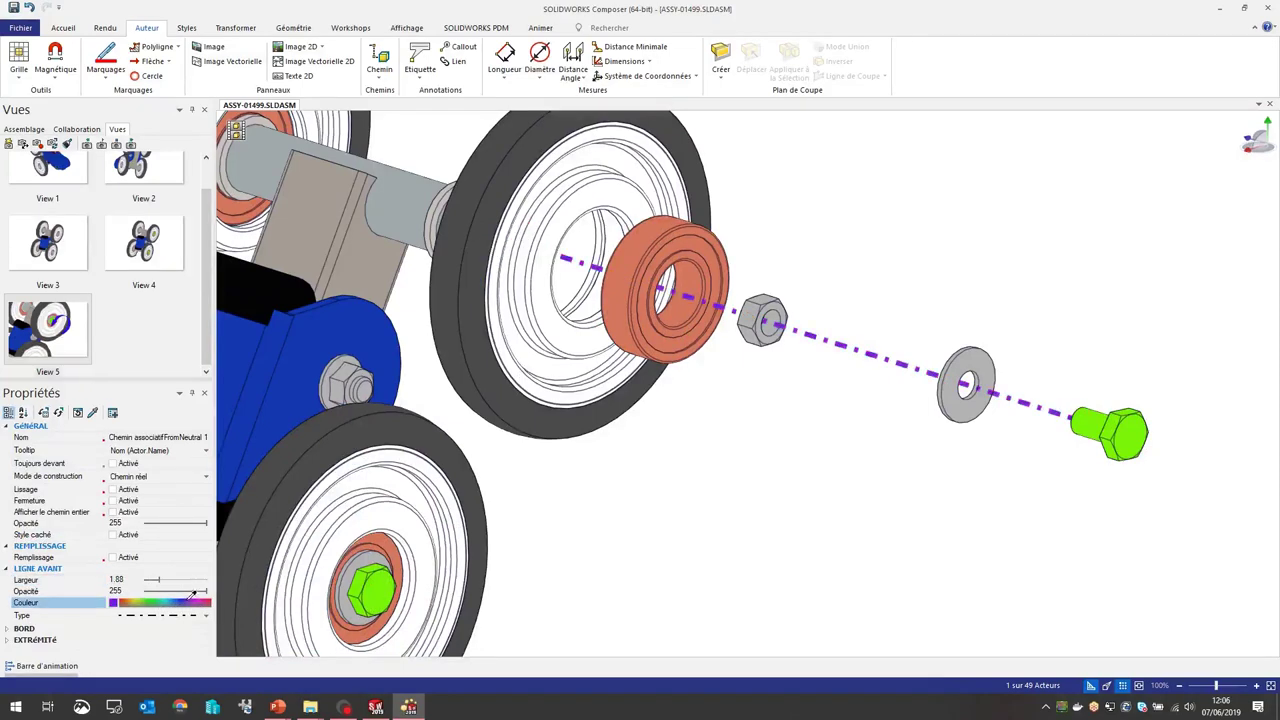
Set the path's start and end markers to none
left_click(8, 640)
left_click(116, 656)
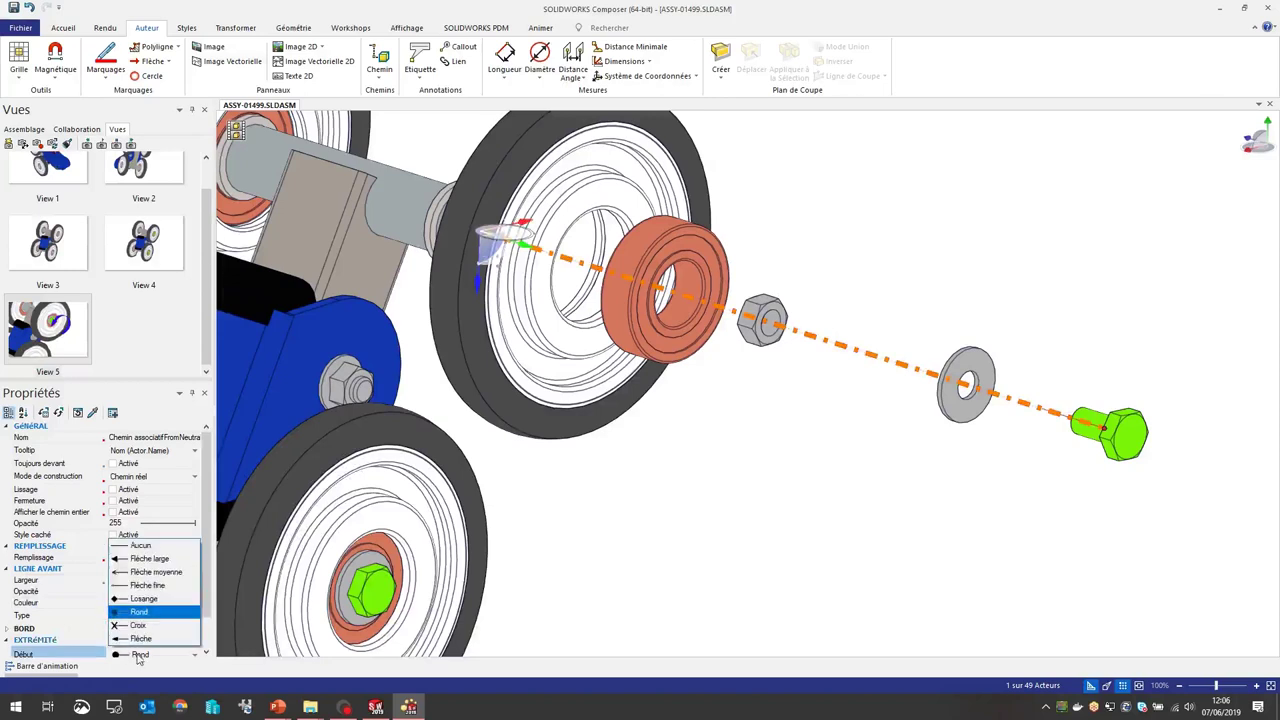
left_click(150, 557)
left_click(150, 632)
left_click(140, 530)
left_click(658, 484)
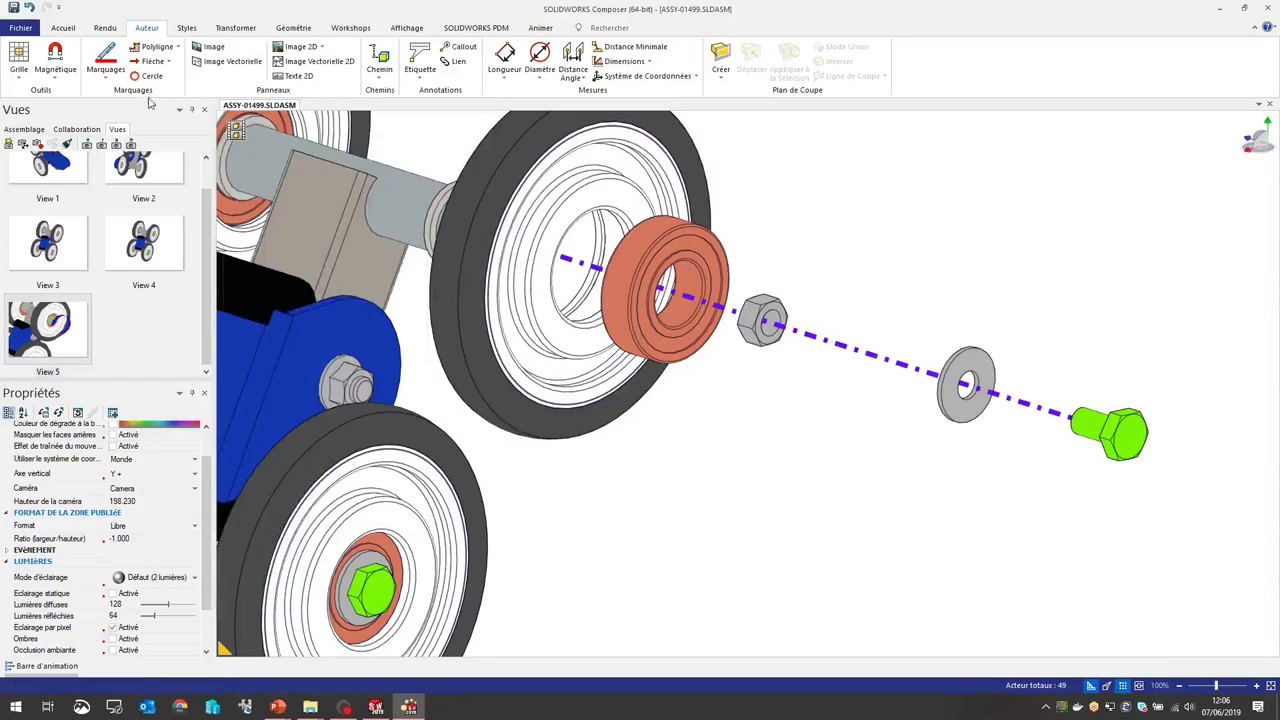
Place a straight arrow from the green bolt pointing outward
left_click(150, 61)
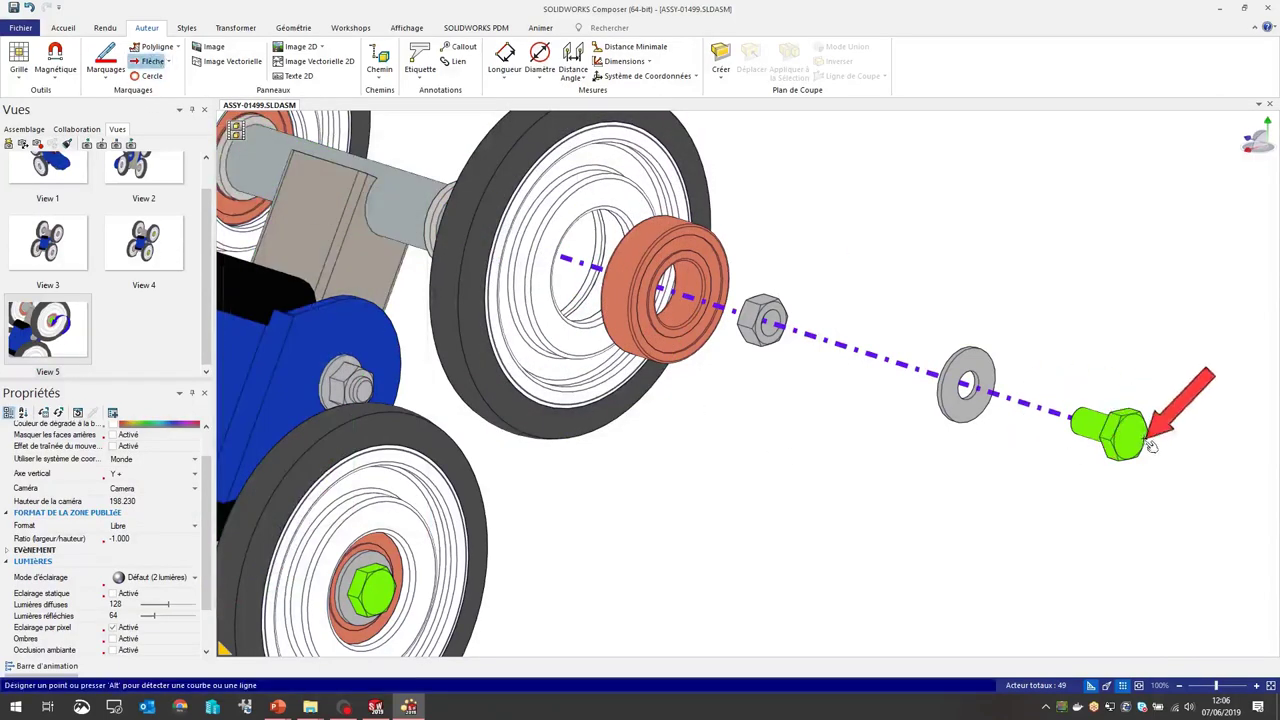
key("alt")
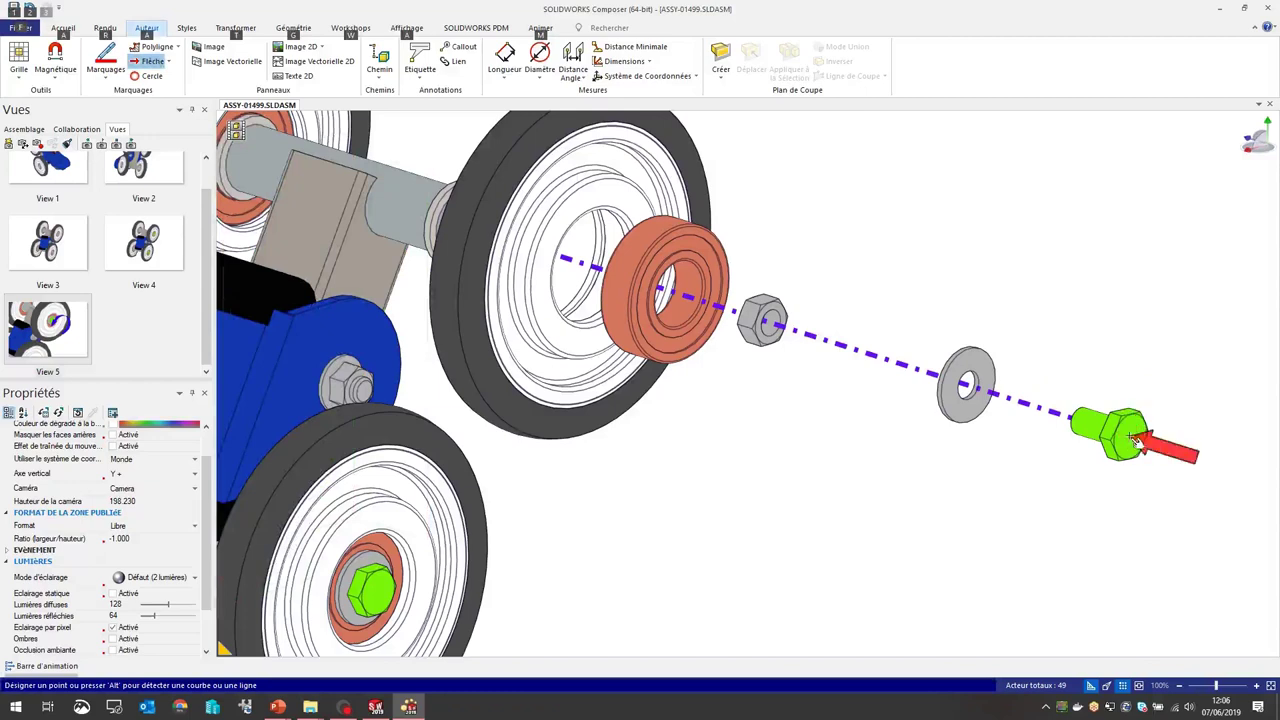
left_click(1135, 440)
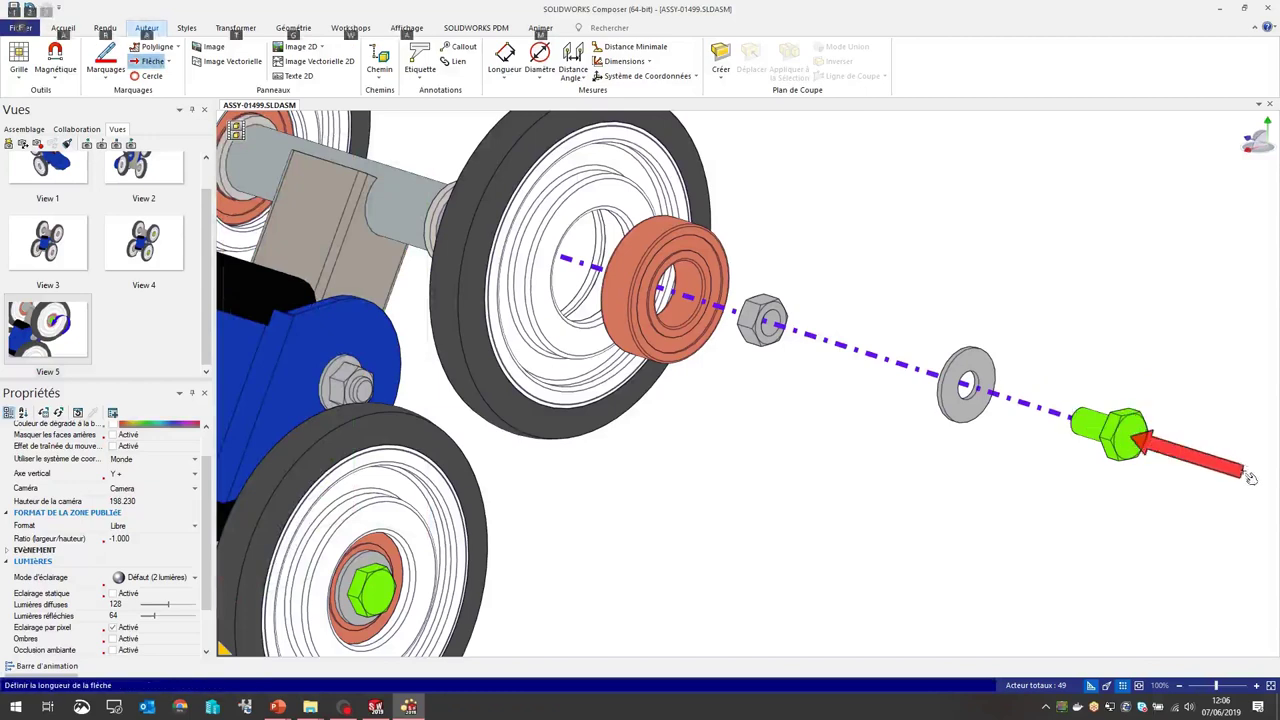
left_click(1222, 470)
key("Escape")
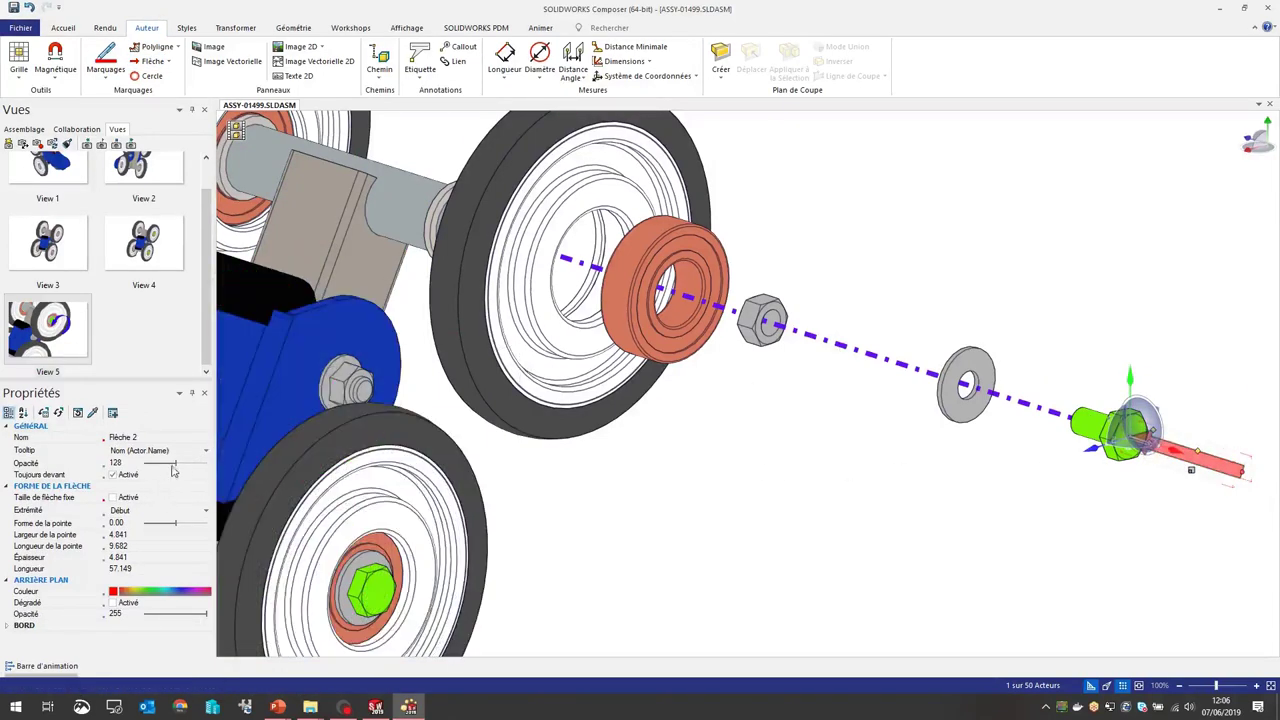
Set the arrow's opacity to 255 and its arrowhead to Fin
left_click_drag(172, 466, 207, 466)
left_click(160, 510)
left_click(155, 535)
left_click_drag(1085, 551, 1180, 424)
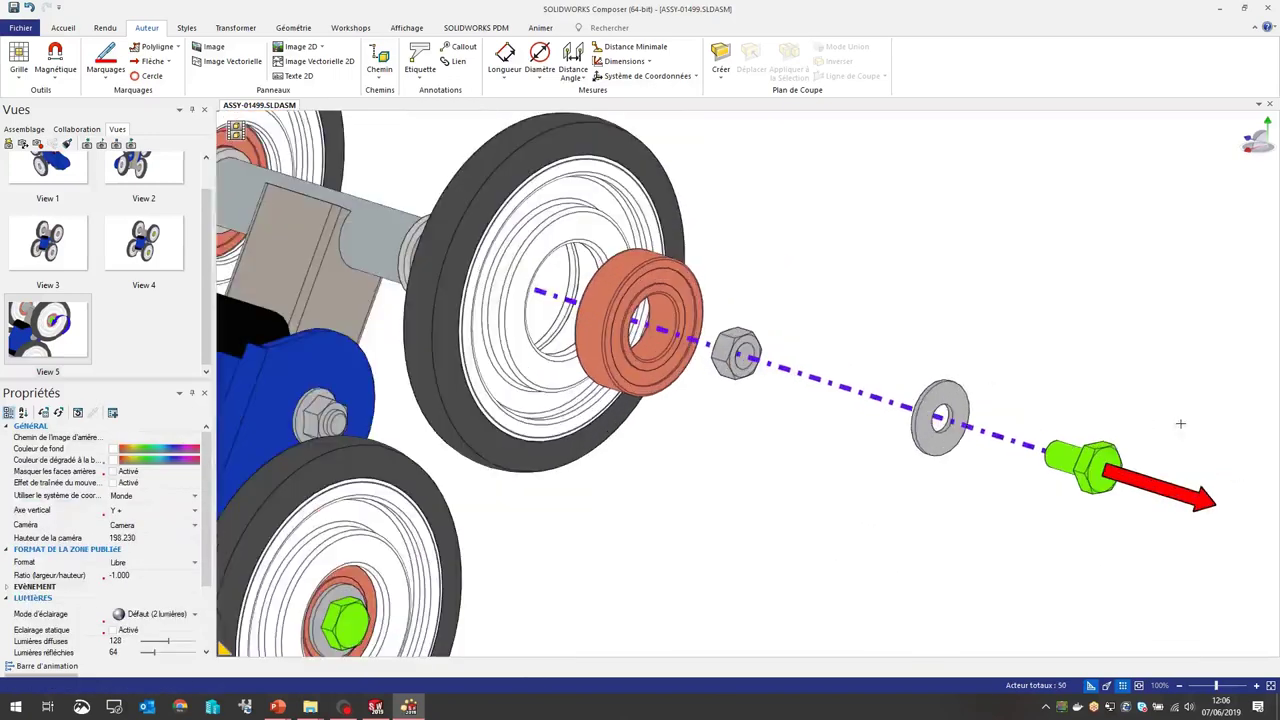
Save the exploded-bolt scene as View 6 and the project as ASSY-01499.smg in Design
left_click(12, 146)
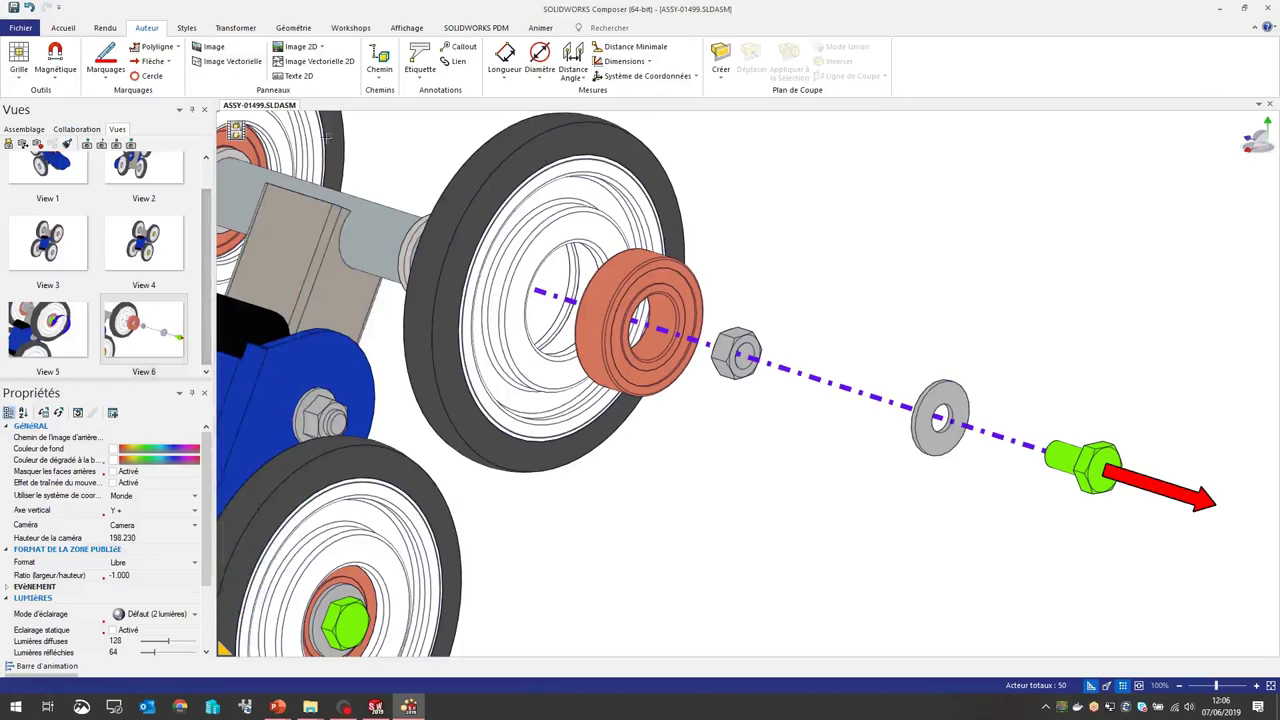
left_click(20, 27)
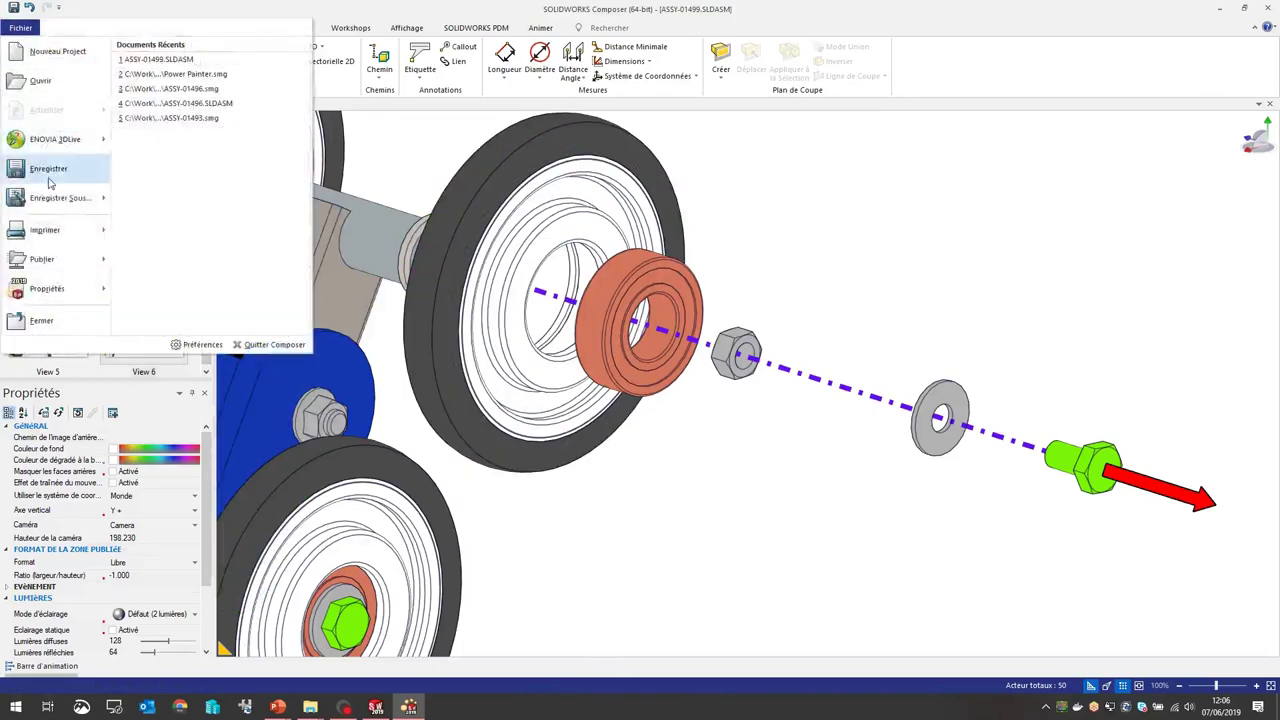
left_click(84, 204)
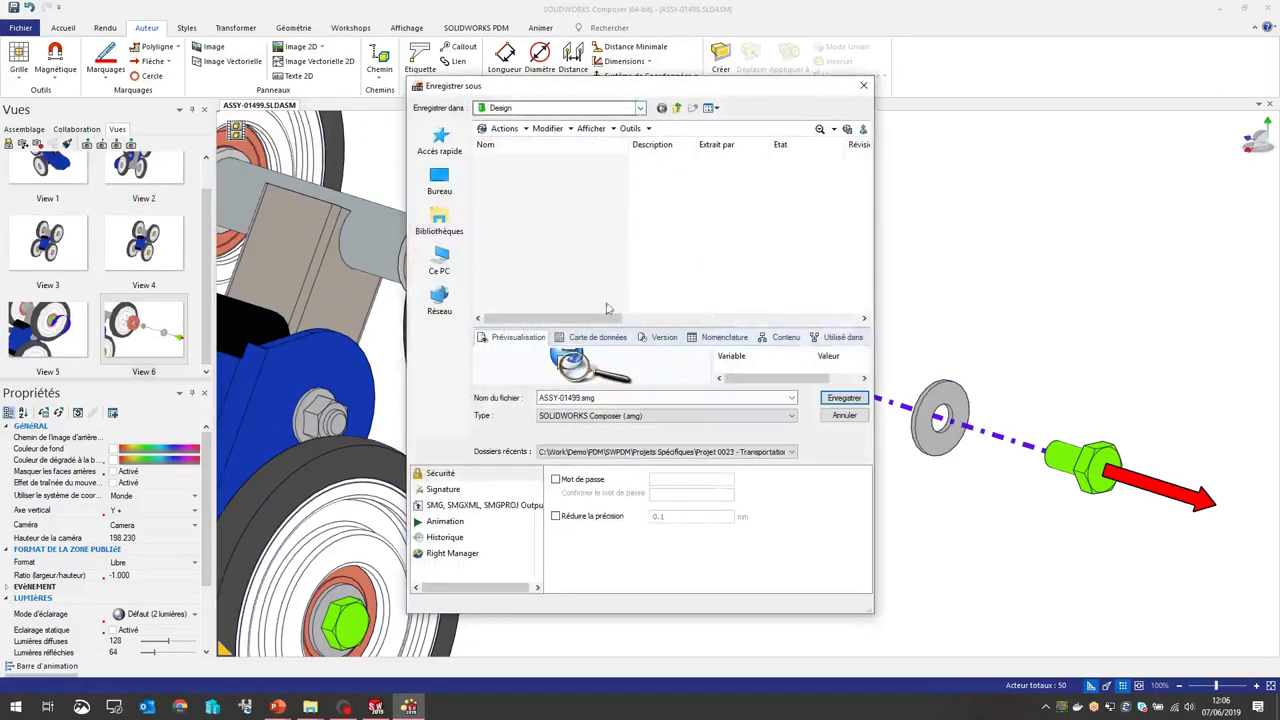
left_click(838, 399)
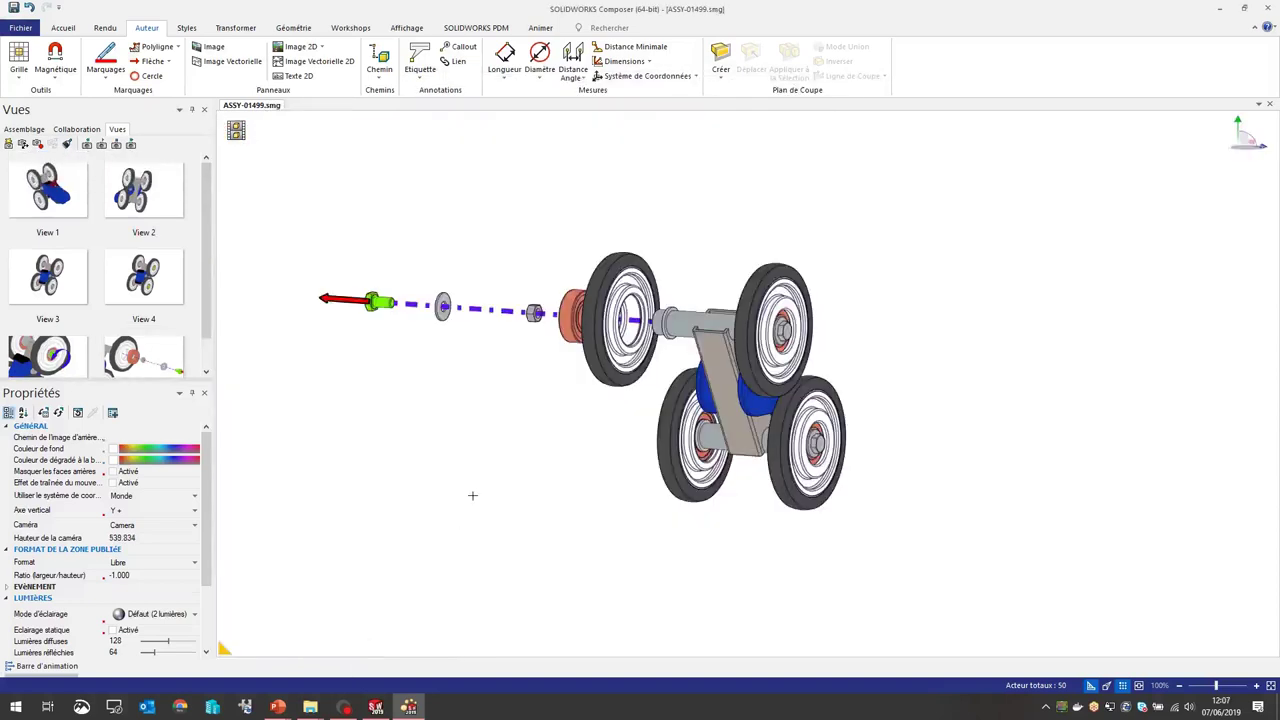
mouse_move(310, 707)
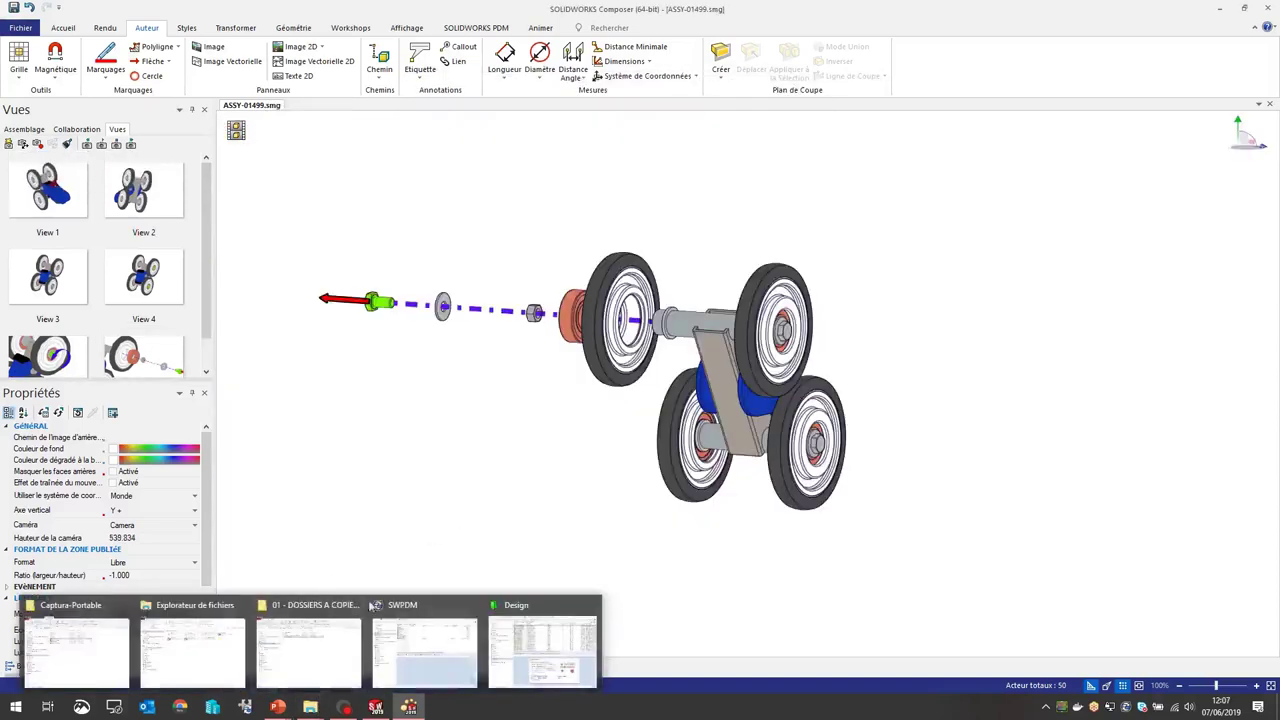
Show the Workshops tab's Image Haute Résolution panel for ASSY-01499.smg
left_click(20, 27)
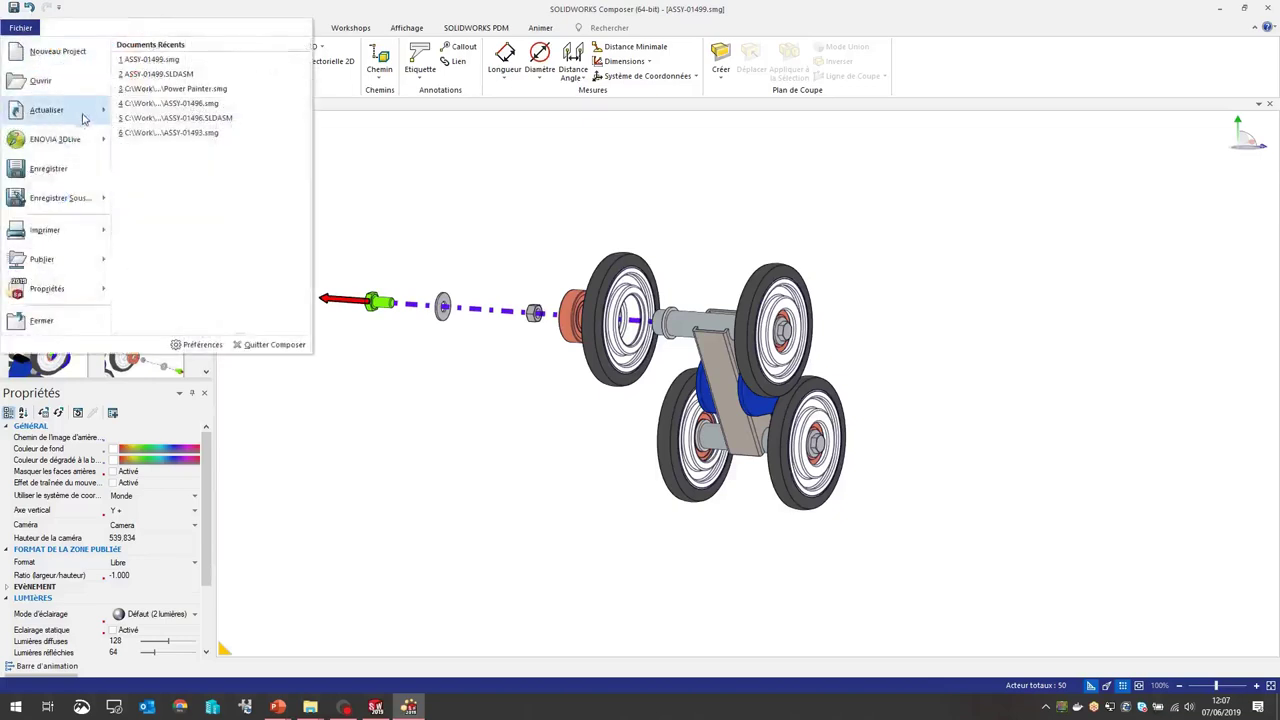
mouse_move(42, 259)
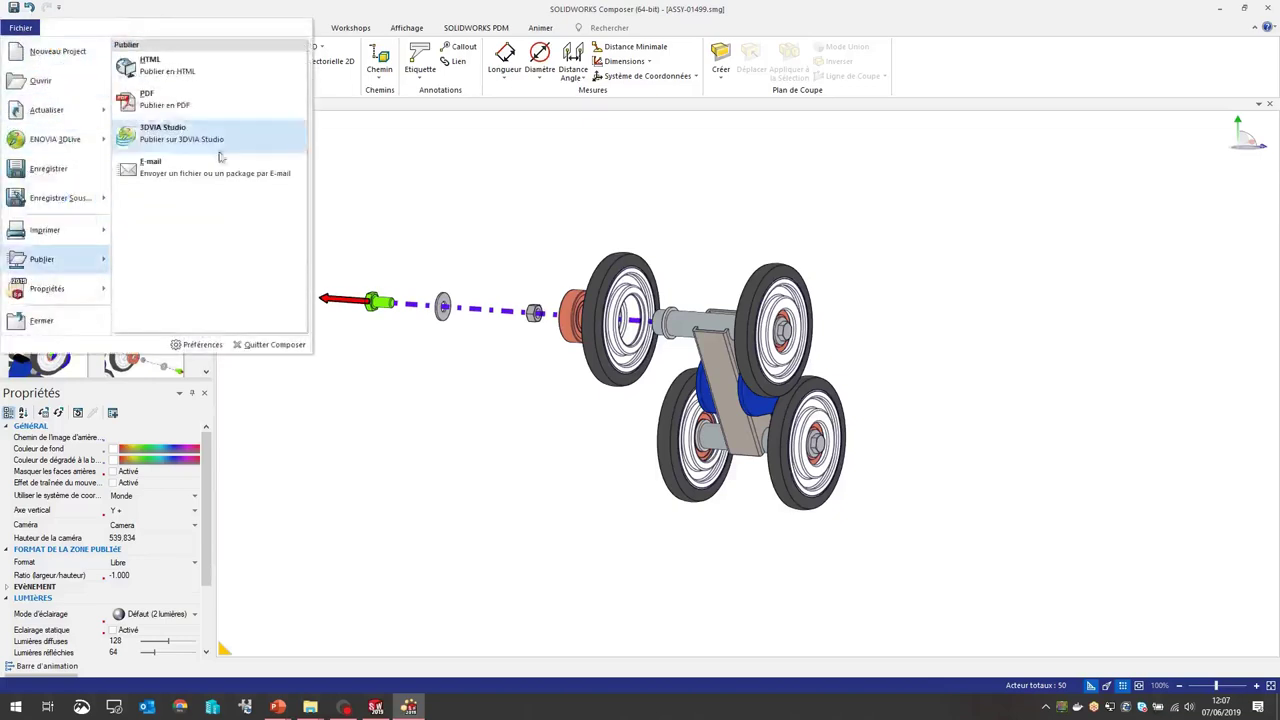
key("Escape")
left_click(350, 27)
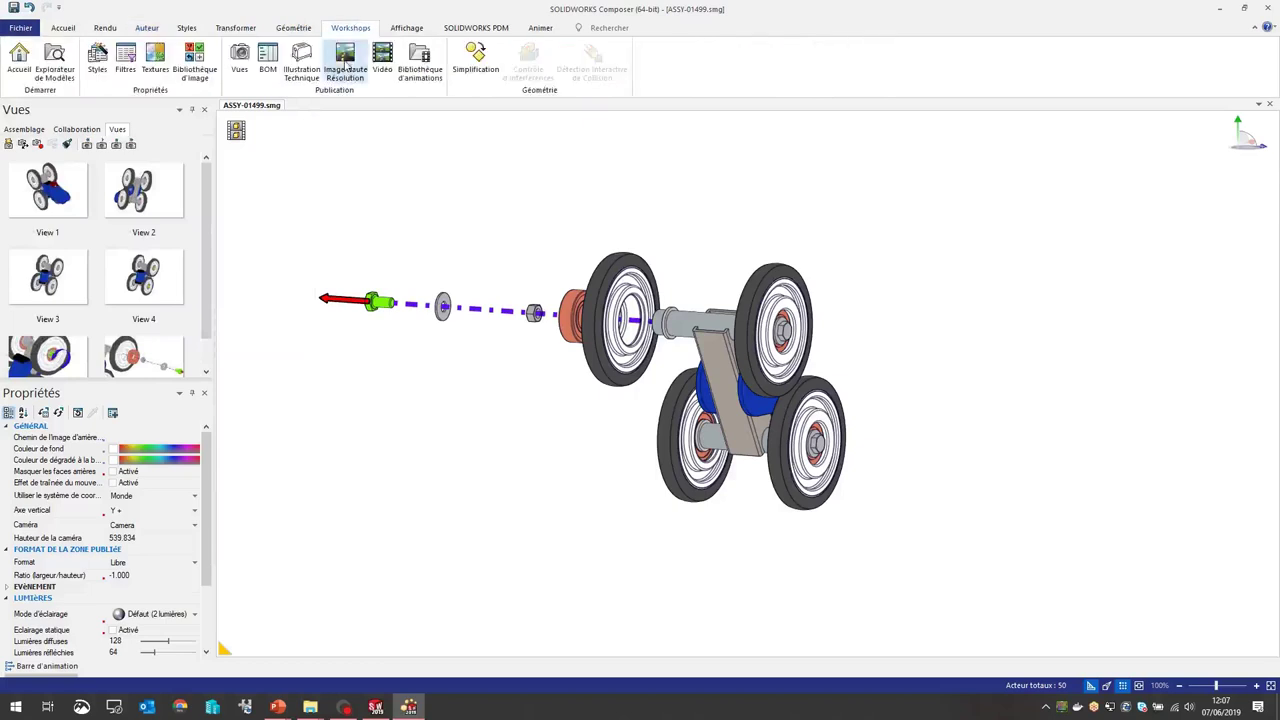
left_click(344, 62)
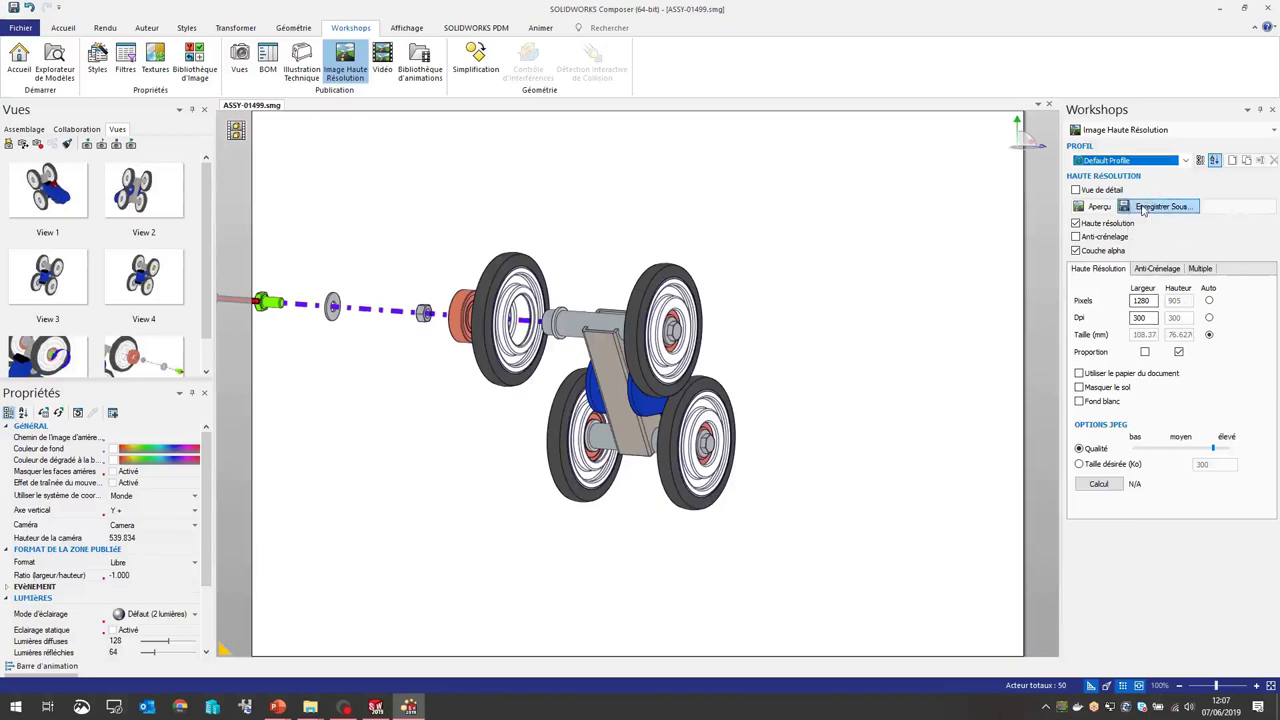
Set the Multiple export to one image per saved view, targeting the Documentation folder
left_click(1199, 268)
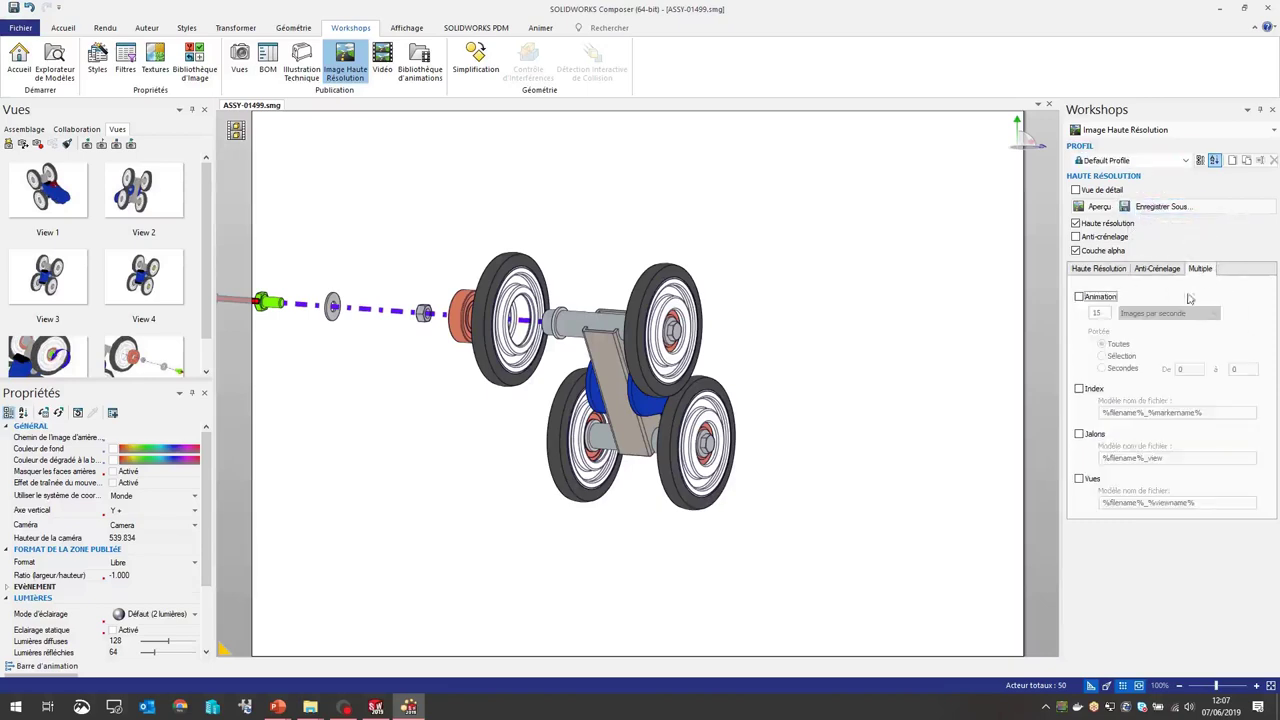
left_click(1083, 479)
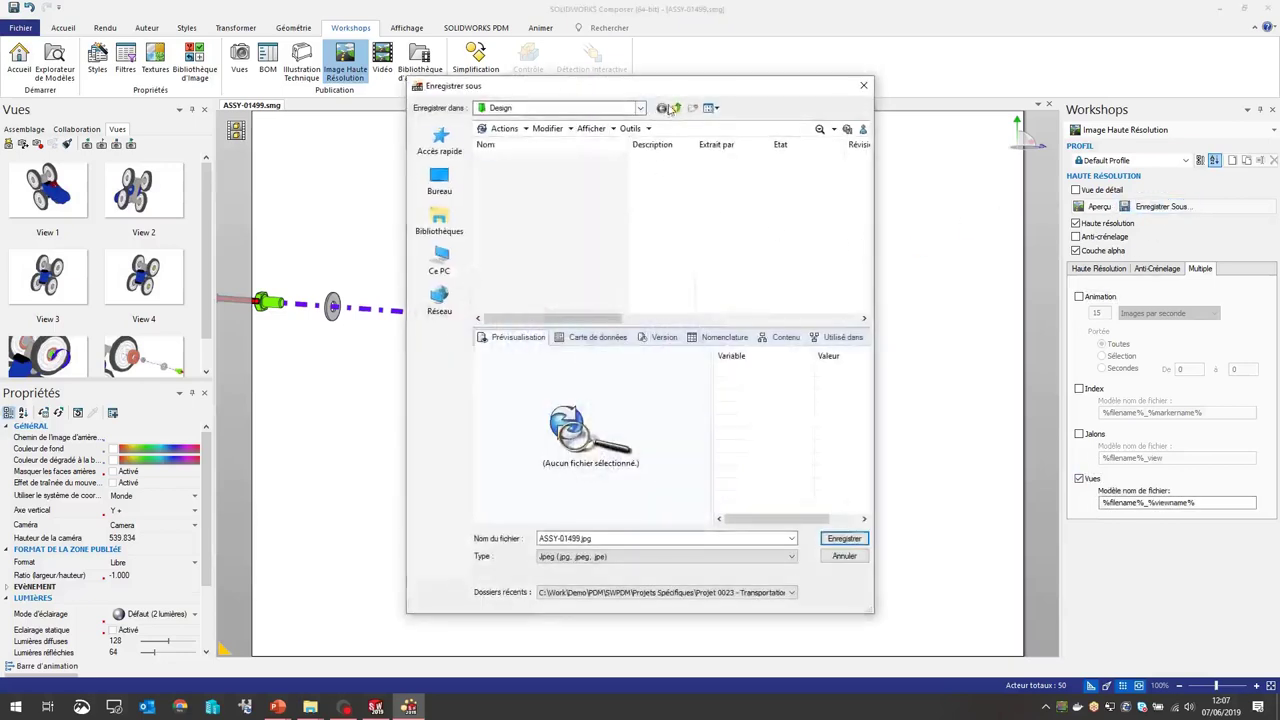
left_click(675, 108)
left_click(515, 173)
double_click(515, 173)
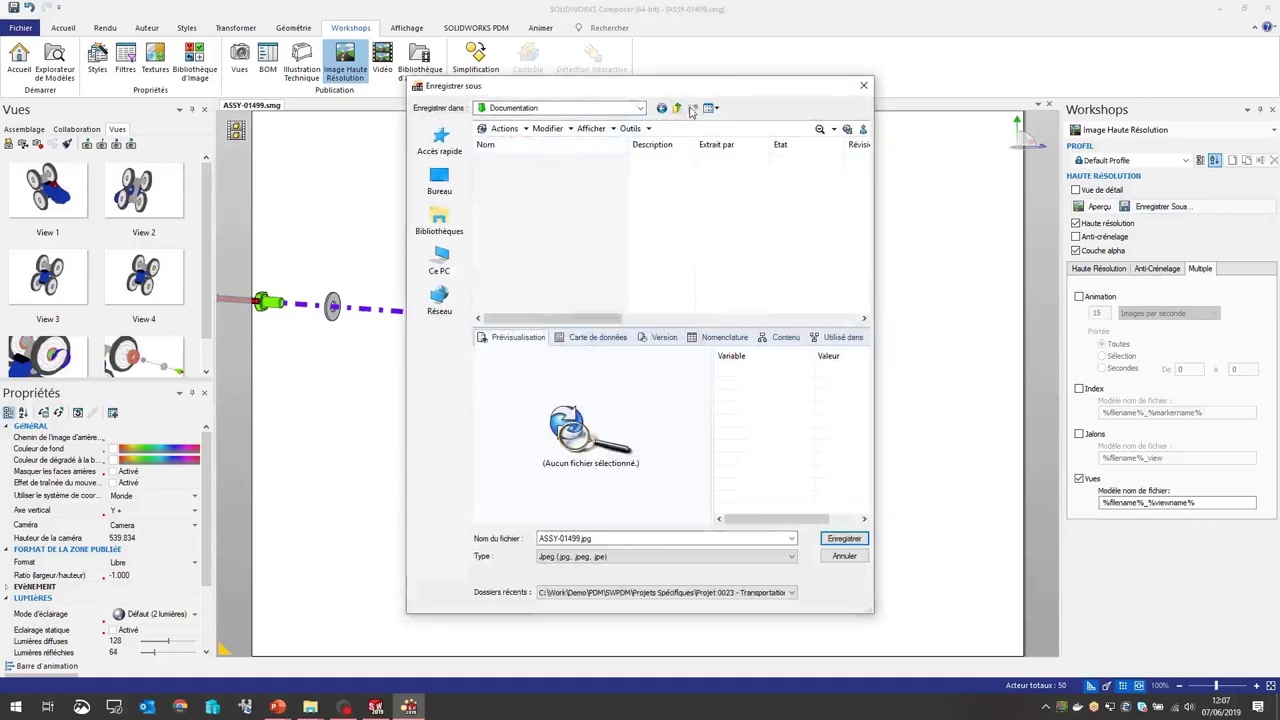
Create an Images folder under Documentation and save the view images there as PNG
right_click(563, 190)
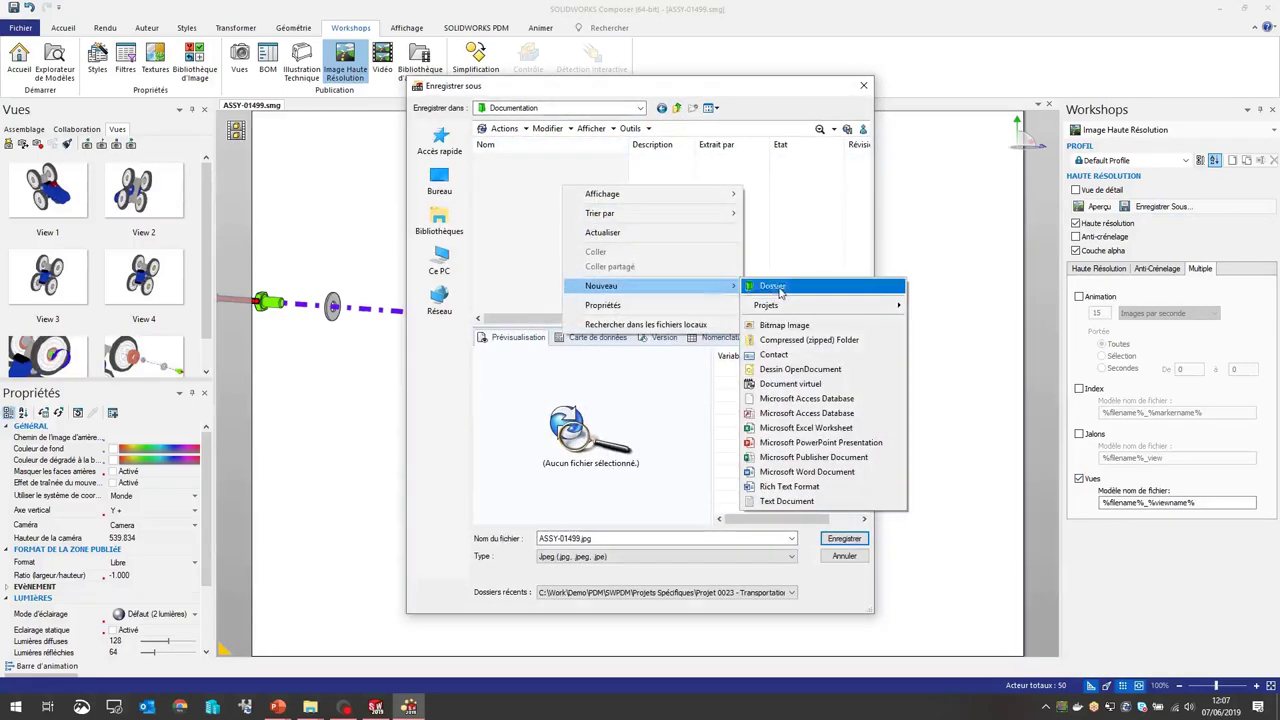
left_click(775, 290)
type("Images")
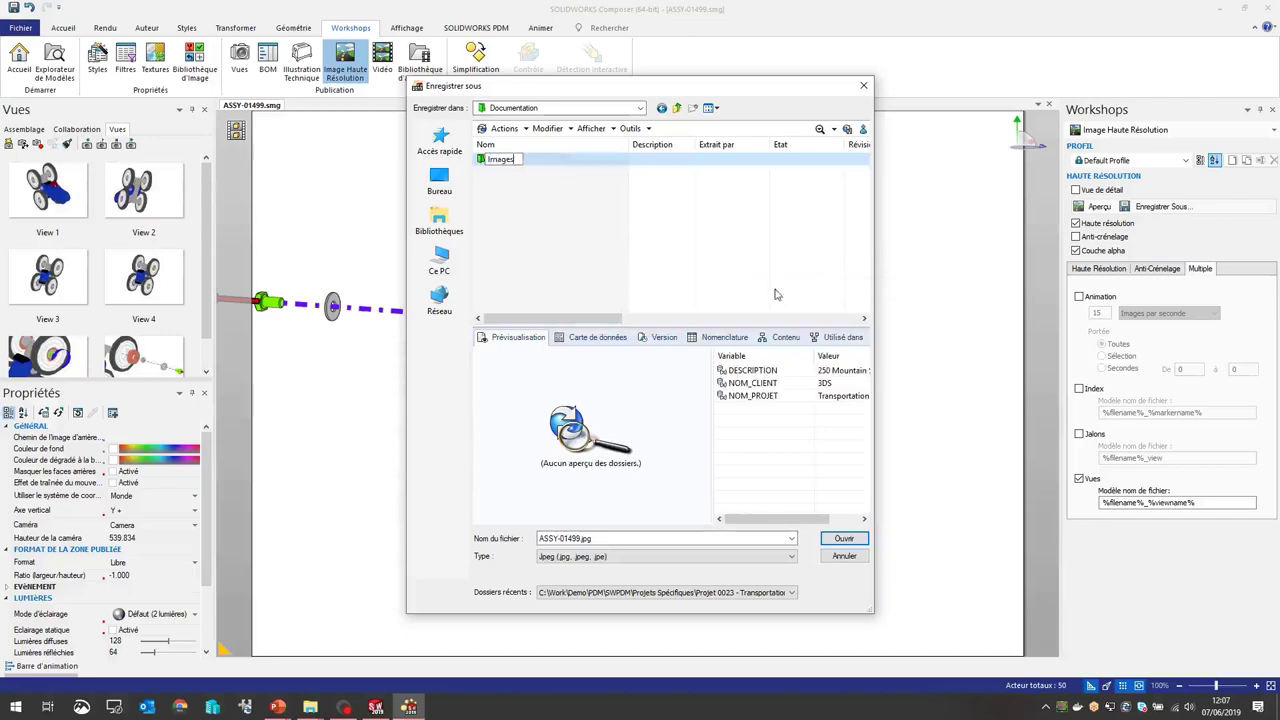
key("Return")
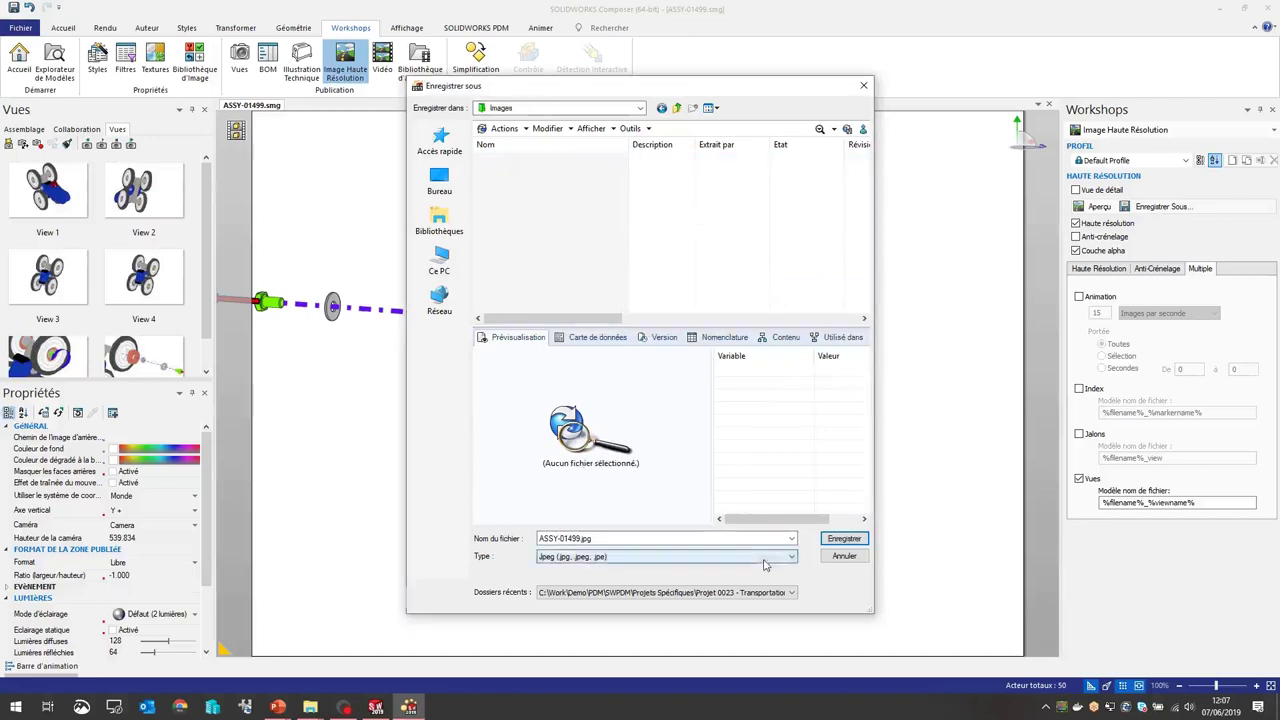
left_click(600, 556)
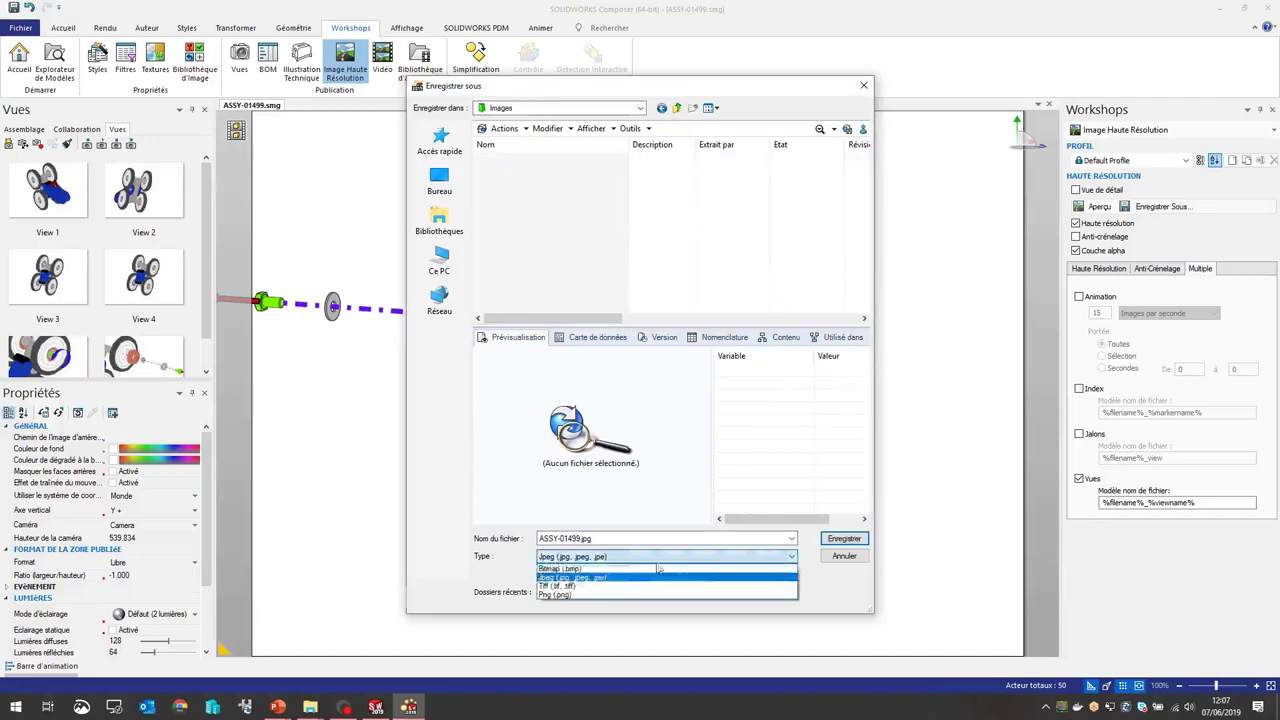
left_click(600, 595)
left_click(843, 539)
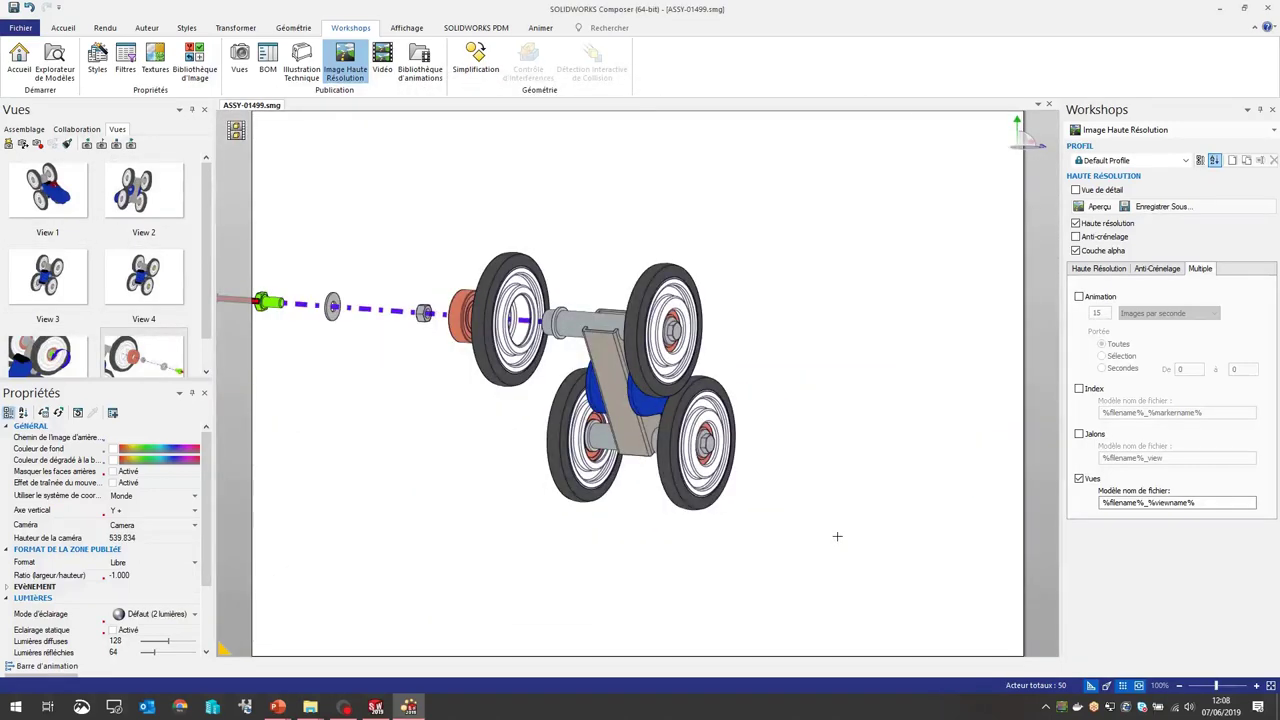
Launch Microsoft Word and delete the desert photo from the template cover
key("super")
type("word")
key("Return")
scroll(508, 265, "up", 2)
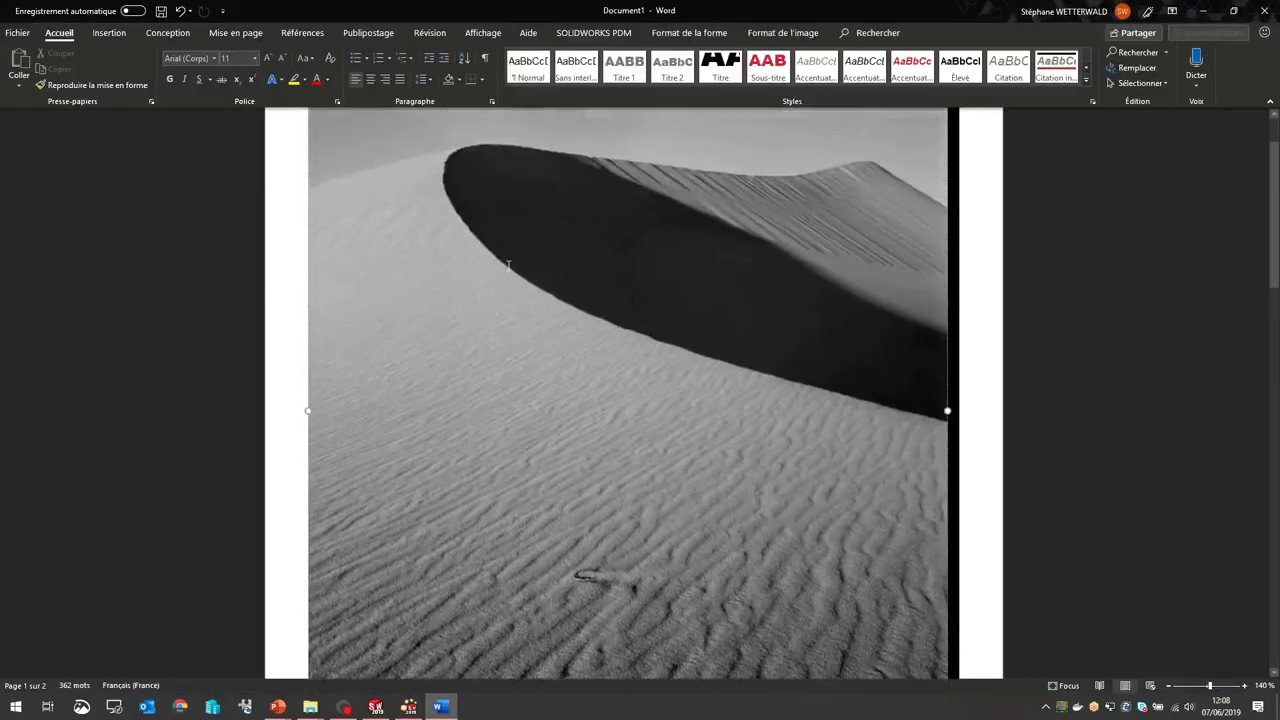
scroll(466, 288, "down", 6)
scroll(572, 332, "up", 3)
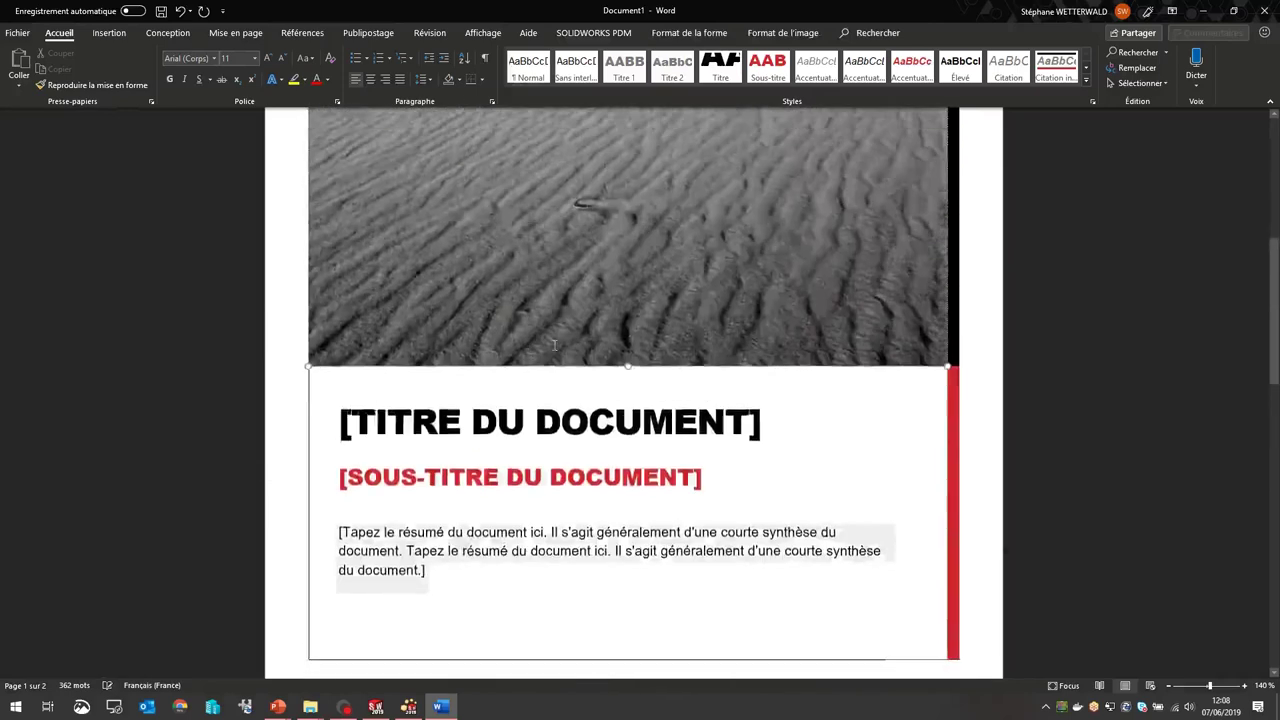
scroll(572, 332, "up", 3)
scroll(634, 394, "up", 1)
scroll(634, 394, "down", 5)
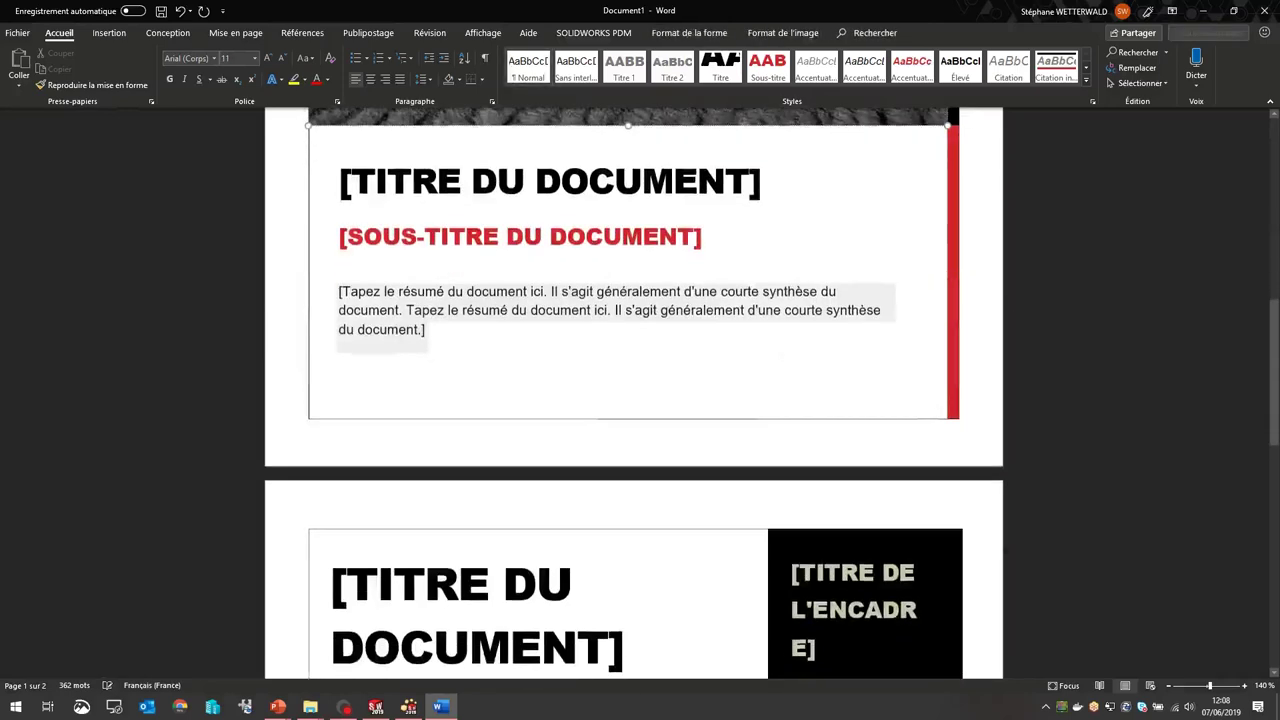
scroll(634, 394, "up", 1)
scroll(577, 289, "up", 5)
scroll(577, 289, "up", 5)
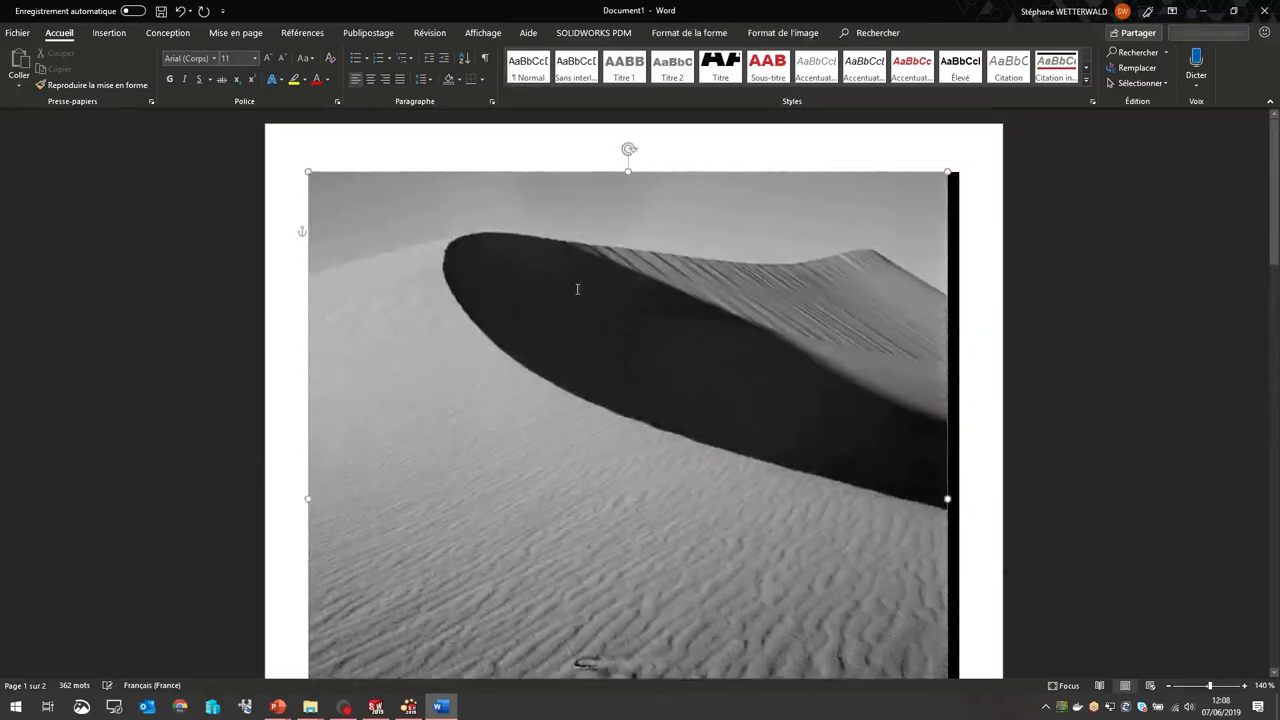
key("Delete")
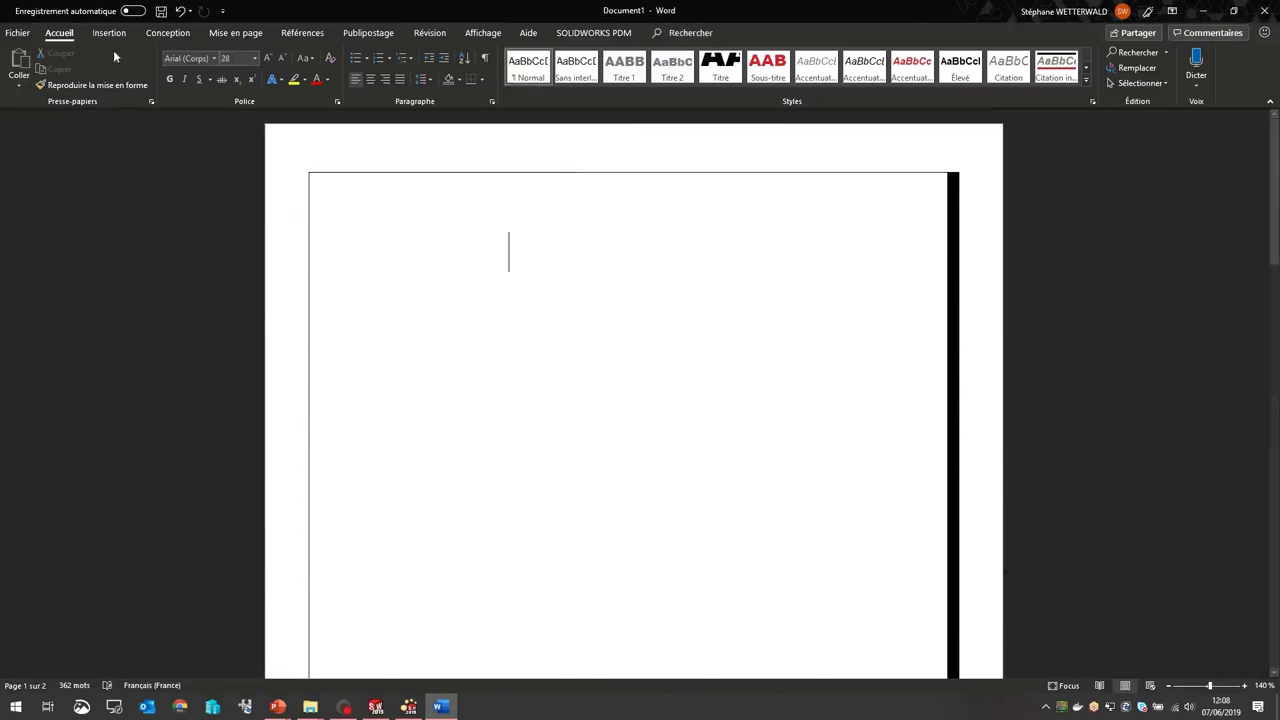
Insert ASSY-01499_View 1.png from Documentation\Images as a linked picture (Insérer et lier)
left_click(110, 35)
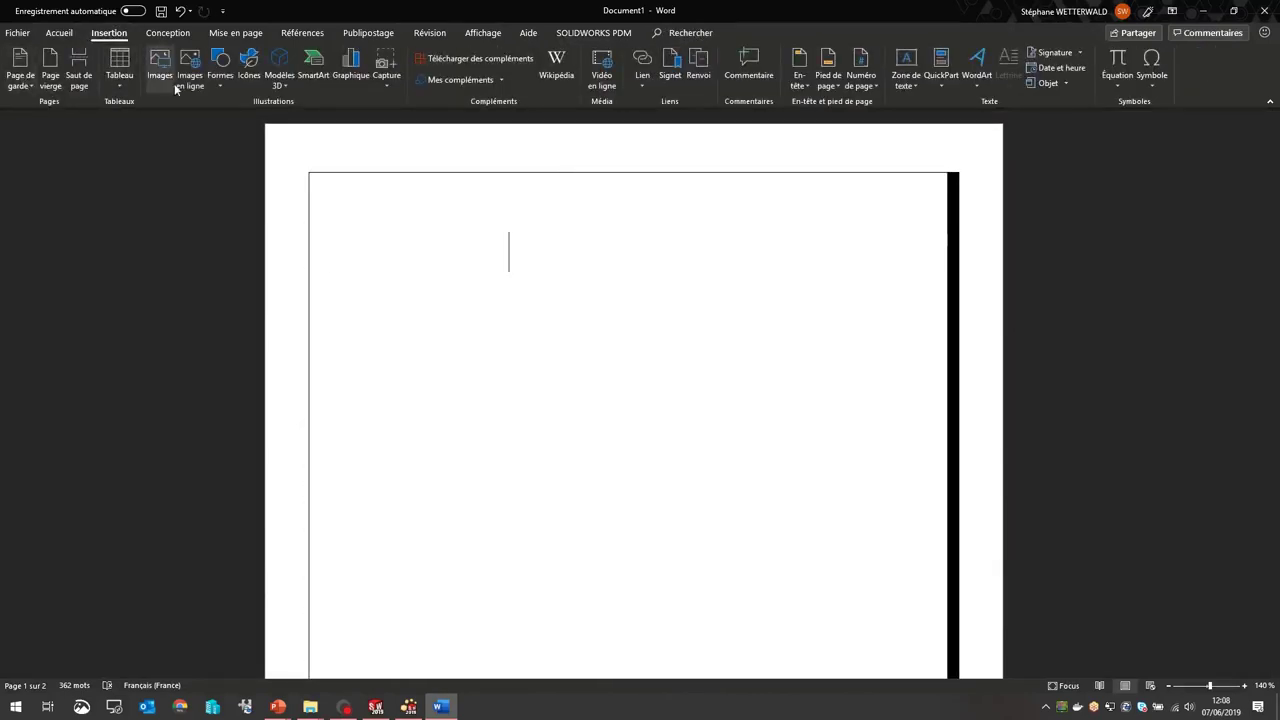
left_click(161, 82)
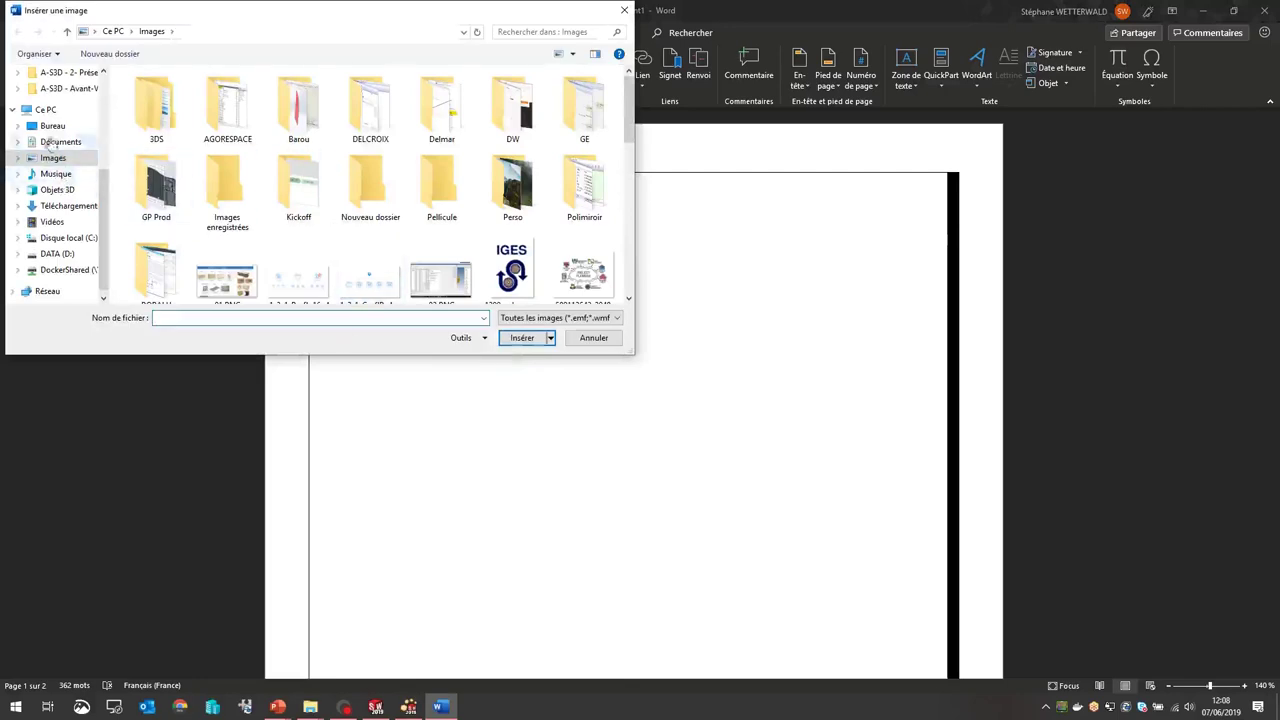
scroll(62, 175, "up", 2)
scroll(66, 170, "up", 3)
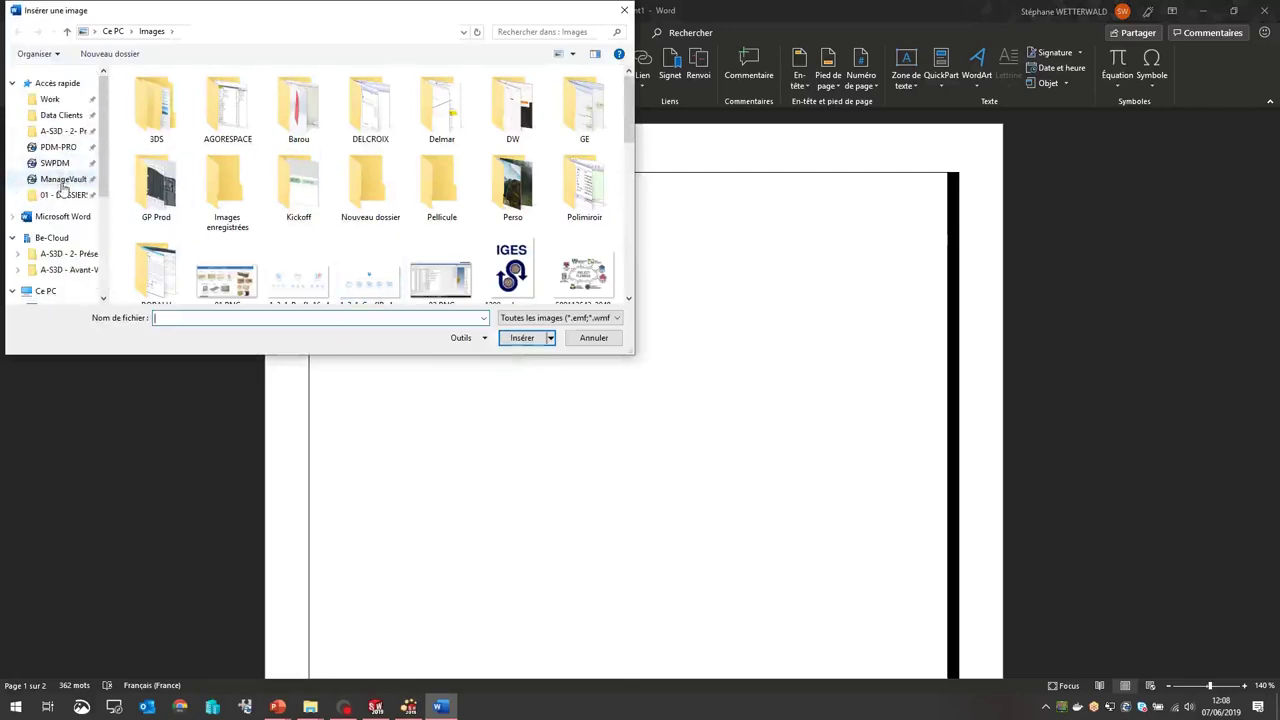
left_click(55, 163)
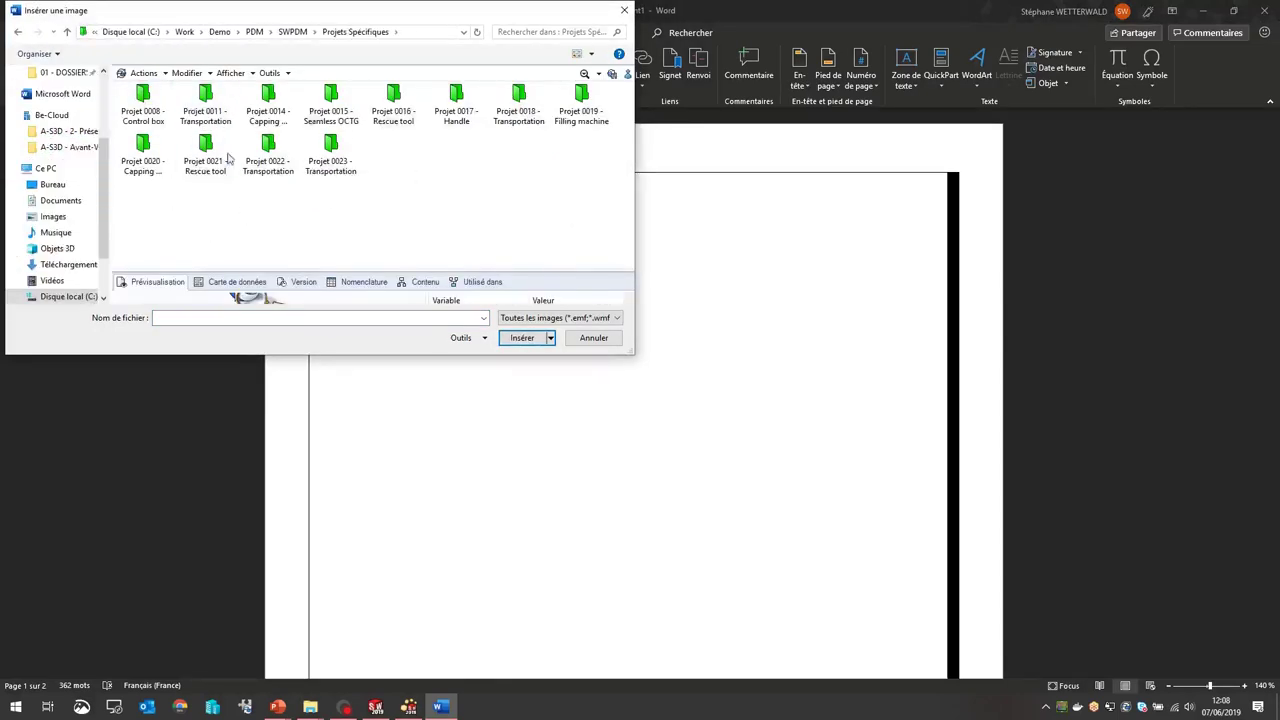
double_click(330, 152)
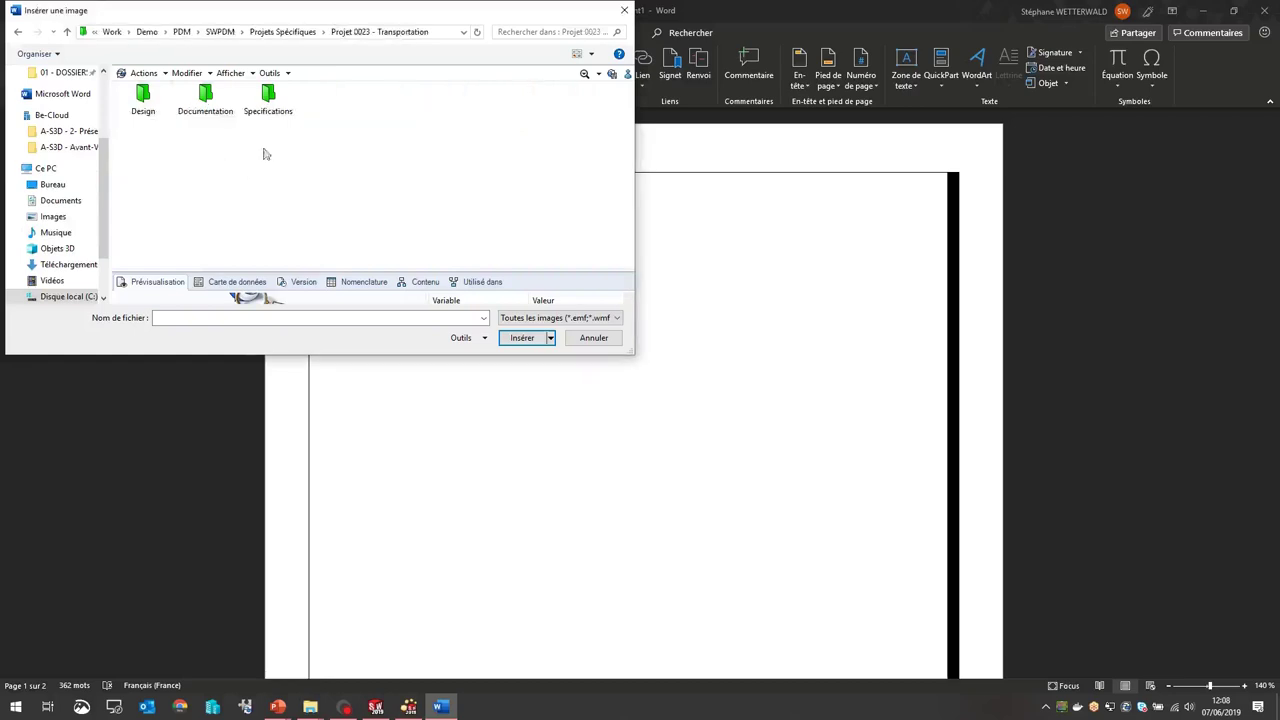
double_click(268, 95)
left_click(335, 32)
double_click(200, 100)
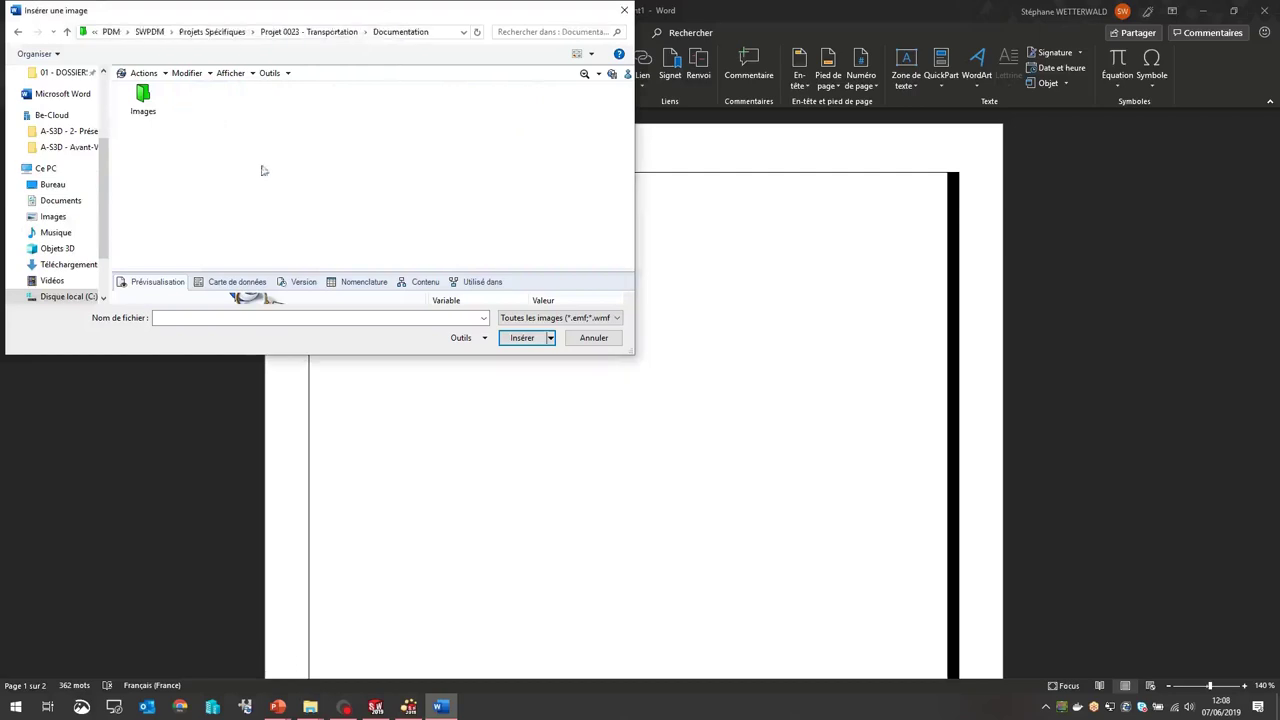
double_click(138, 100)
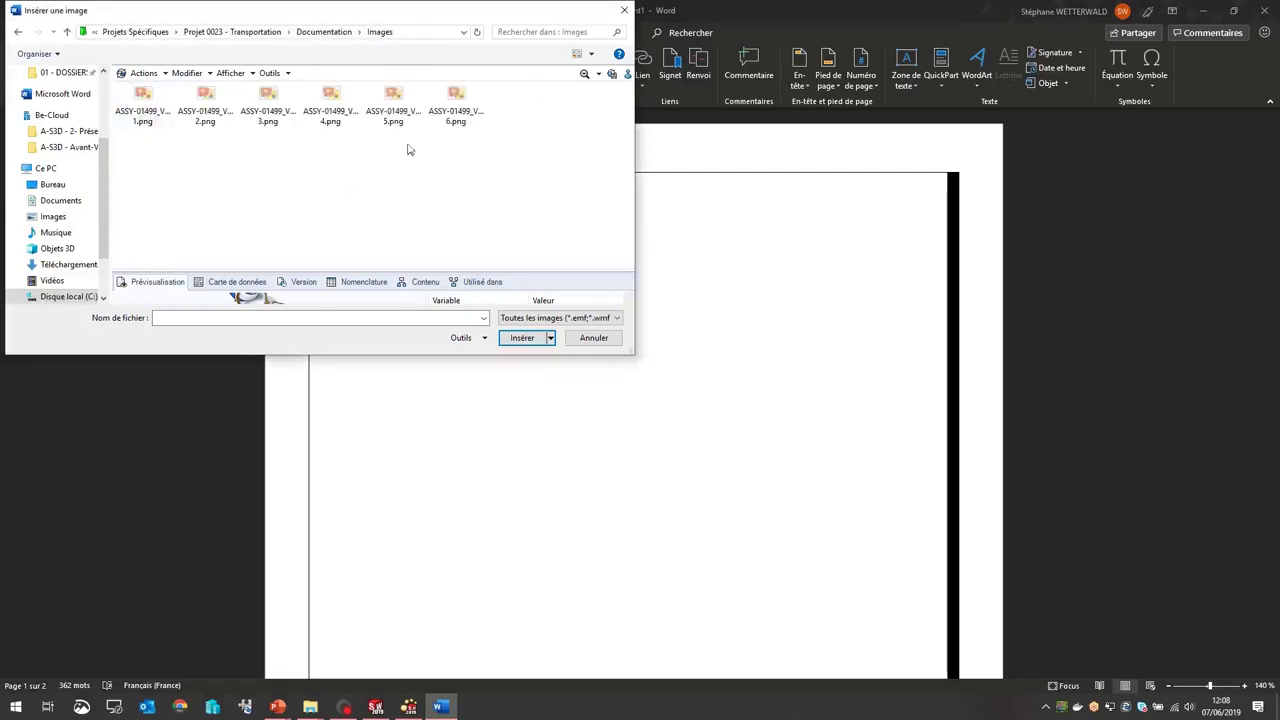
left_click(143, 102)
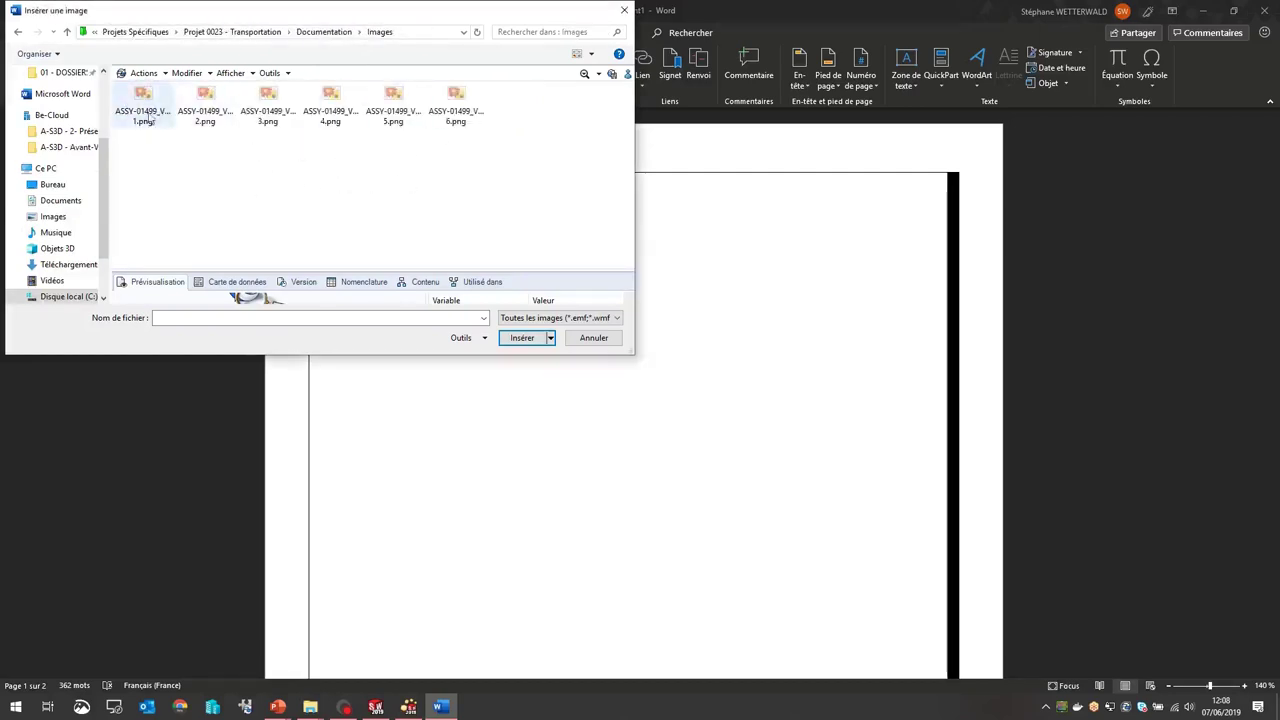
left_click(550, 339)
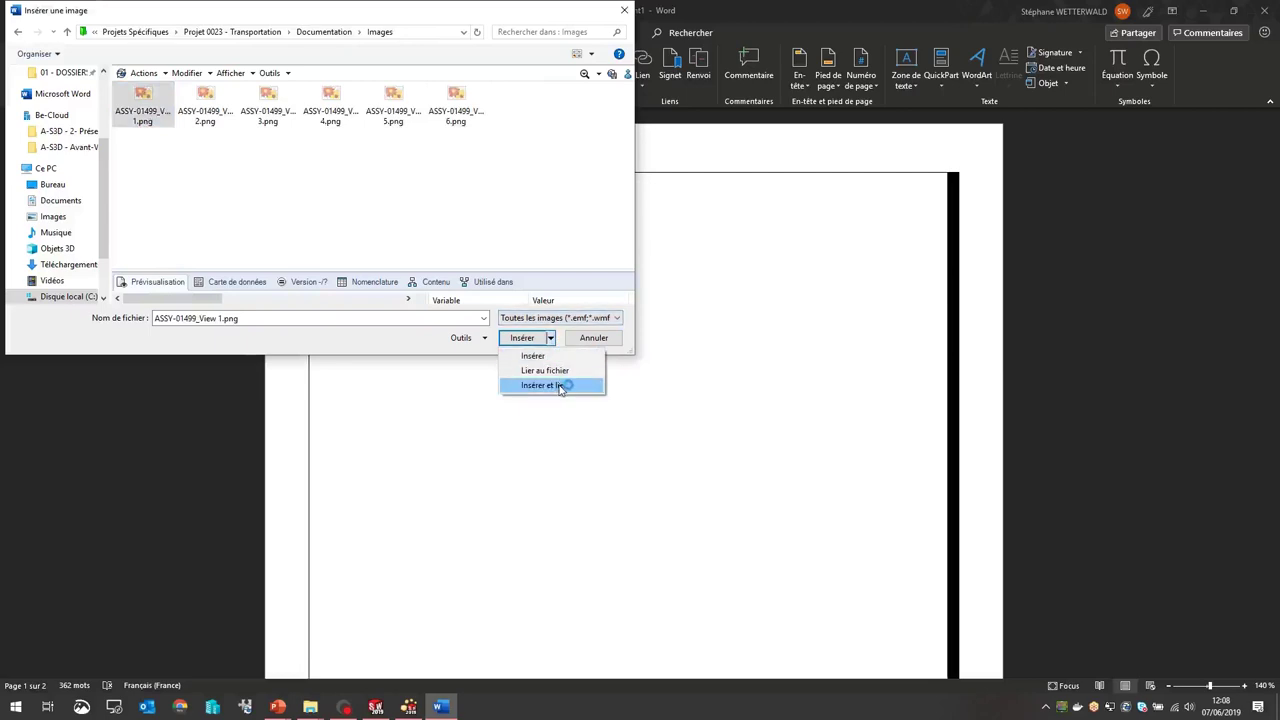
left_click(560, 386)
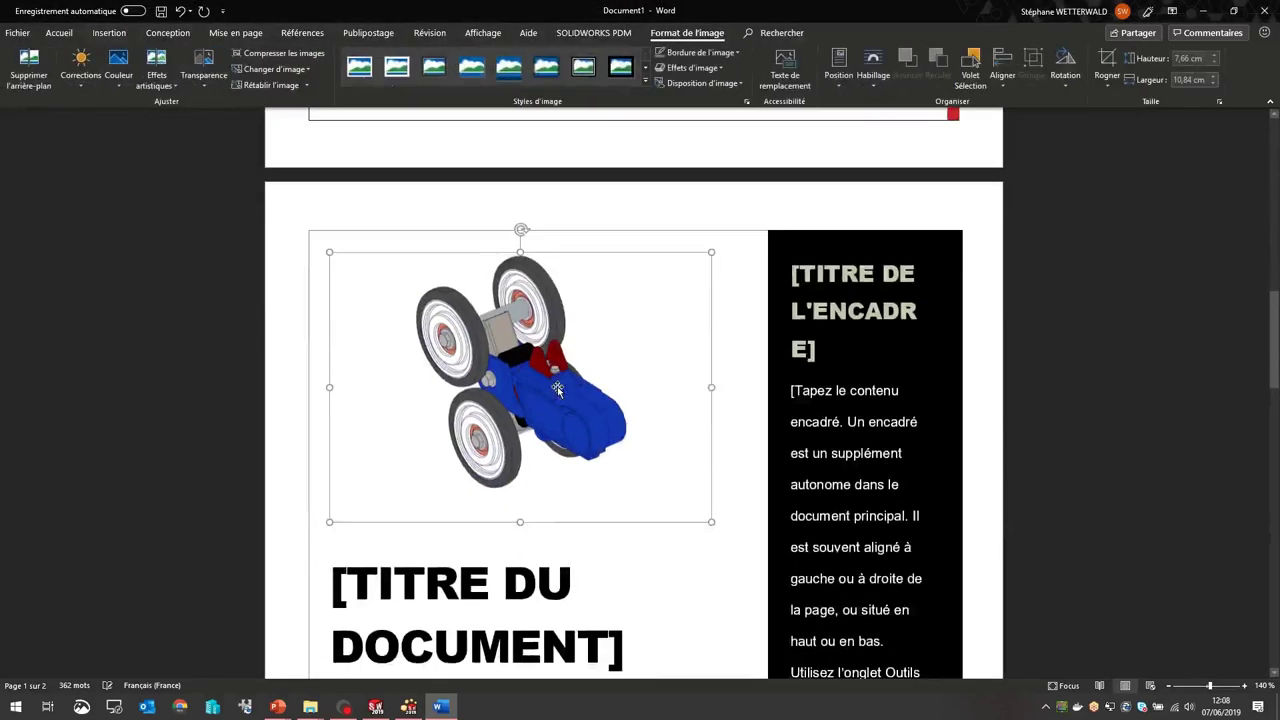
Move the scooter picture above the cover title and enlarge it to 12,17 × 17,21 cm
scroll(565, 410, "up", 3)
scroll(570, 428, "up", 3)
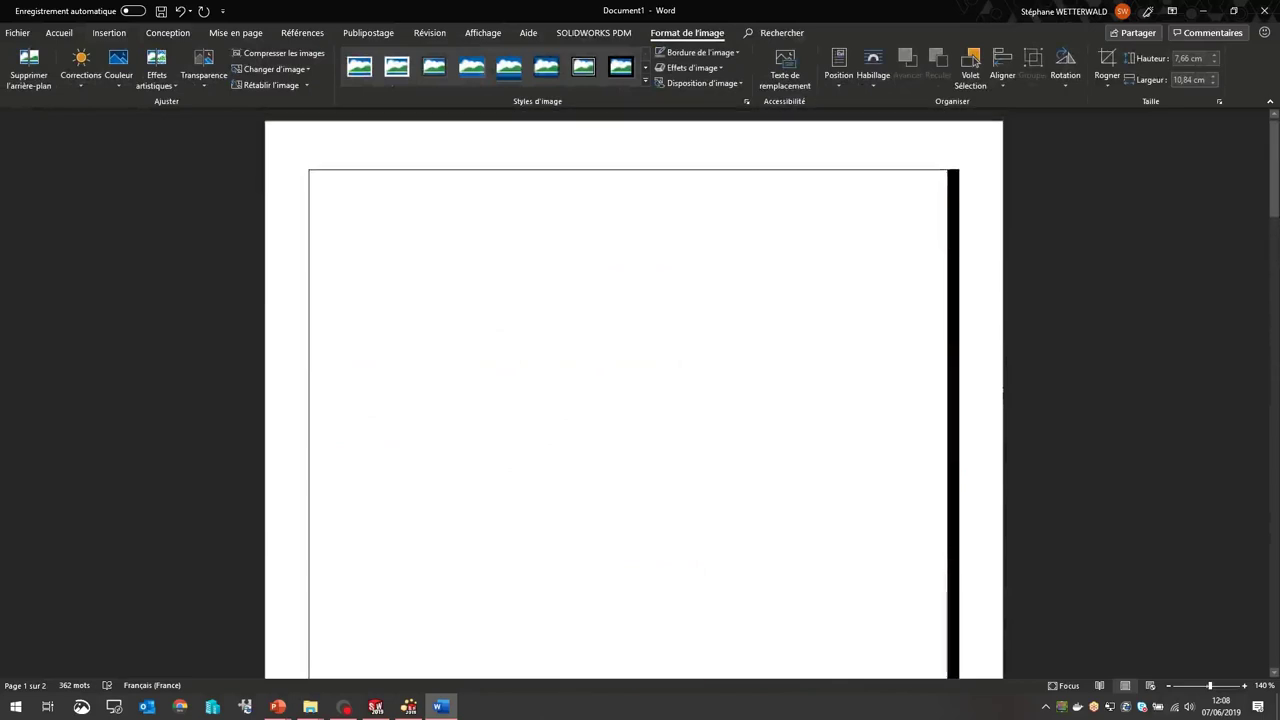
scroll(575, 460, "down", 5)
scroll(580, 491, "down", 1)
left_click_drag(580, 491, 435, 117)
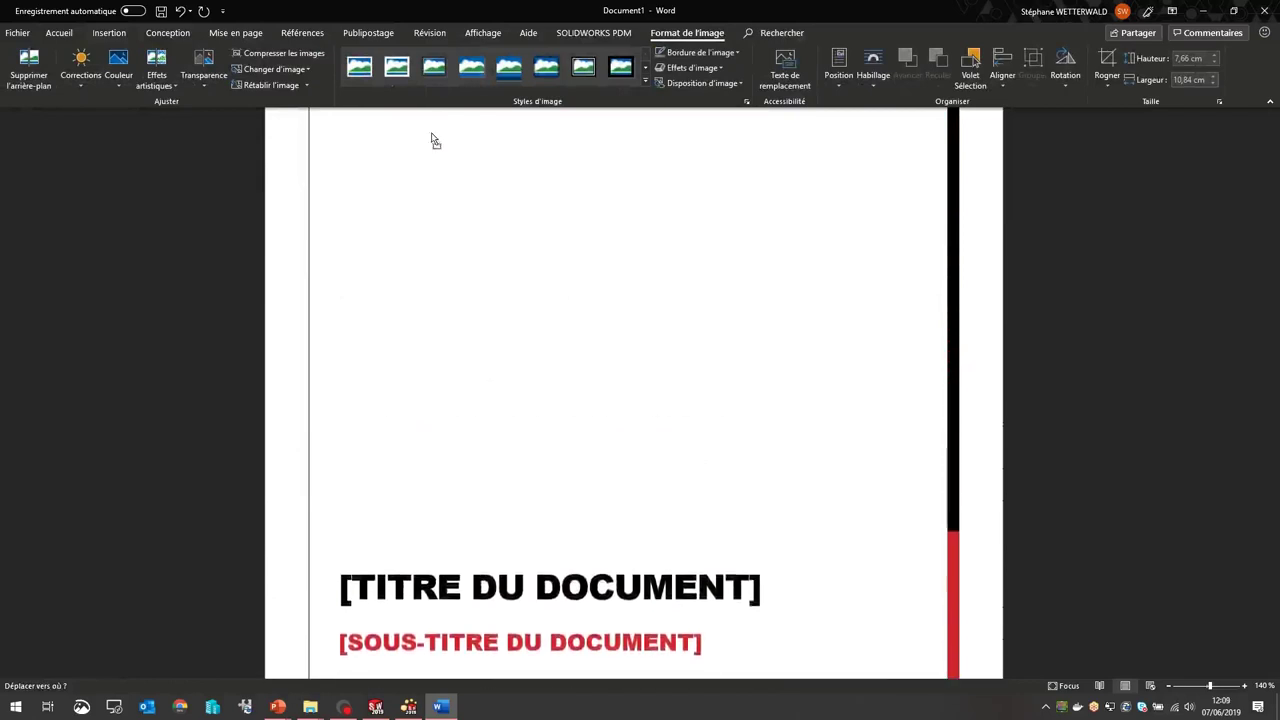
left_click_drag(435, 117, 432, 115)
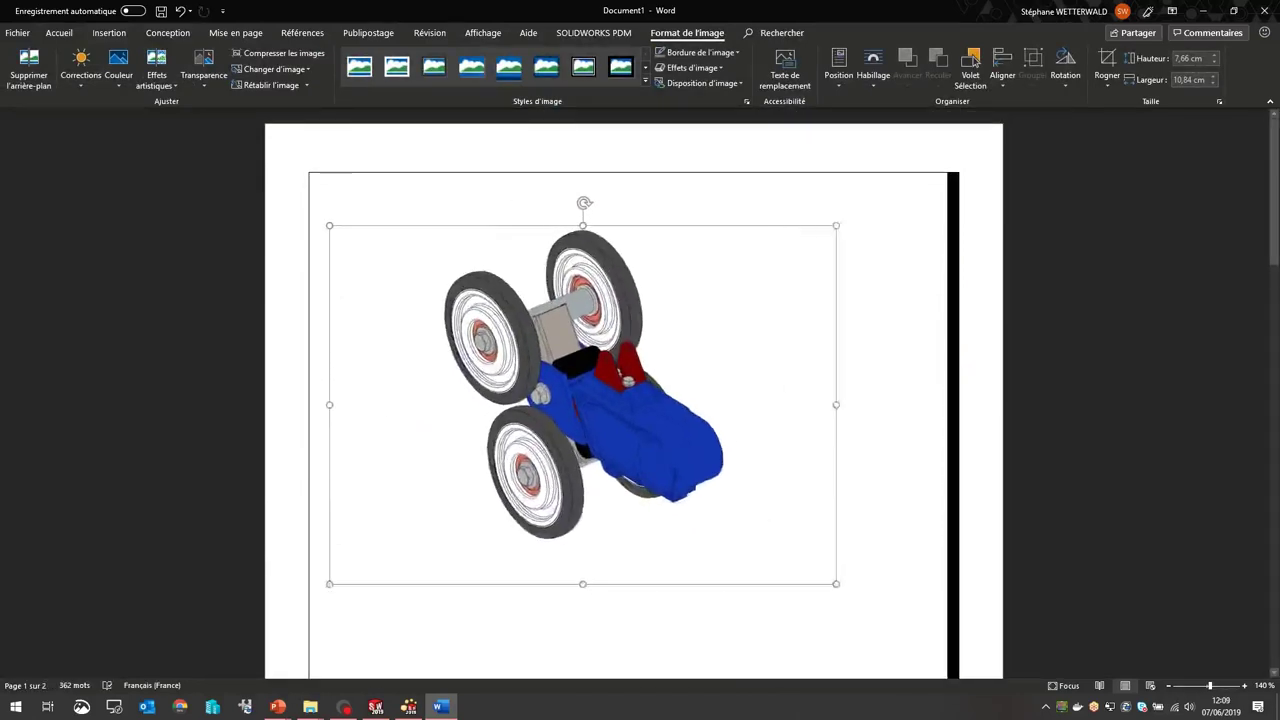
left_click_drag(708, 495, 935, 638)
Insert a page break after the words 'document actif.'
scroll(794, 543, "down", 3)
scroll(780, 525, "down", 10)
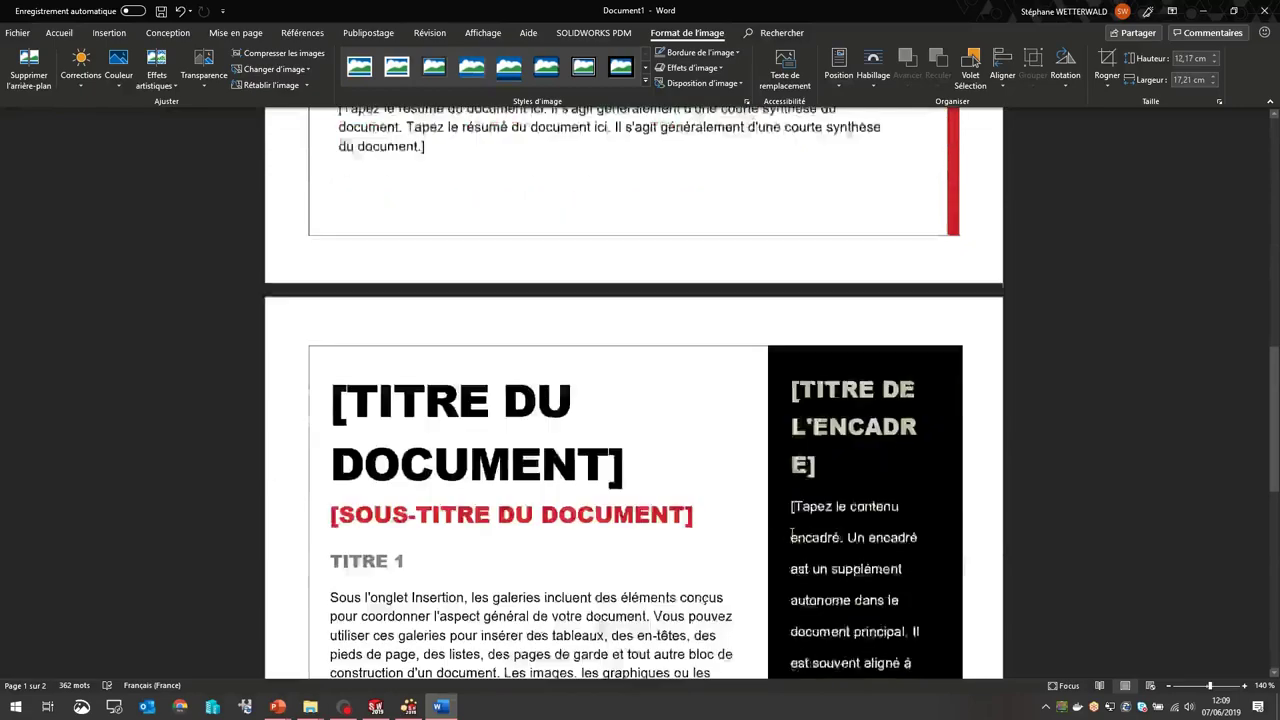
scroll(780, 525, "down", 5)
scroll(780, 525, "down", 2, "ctrl")
scroll(780, 525, "down", 3, "ctrl")
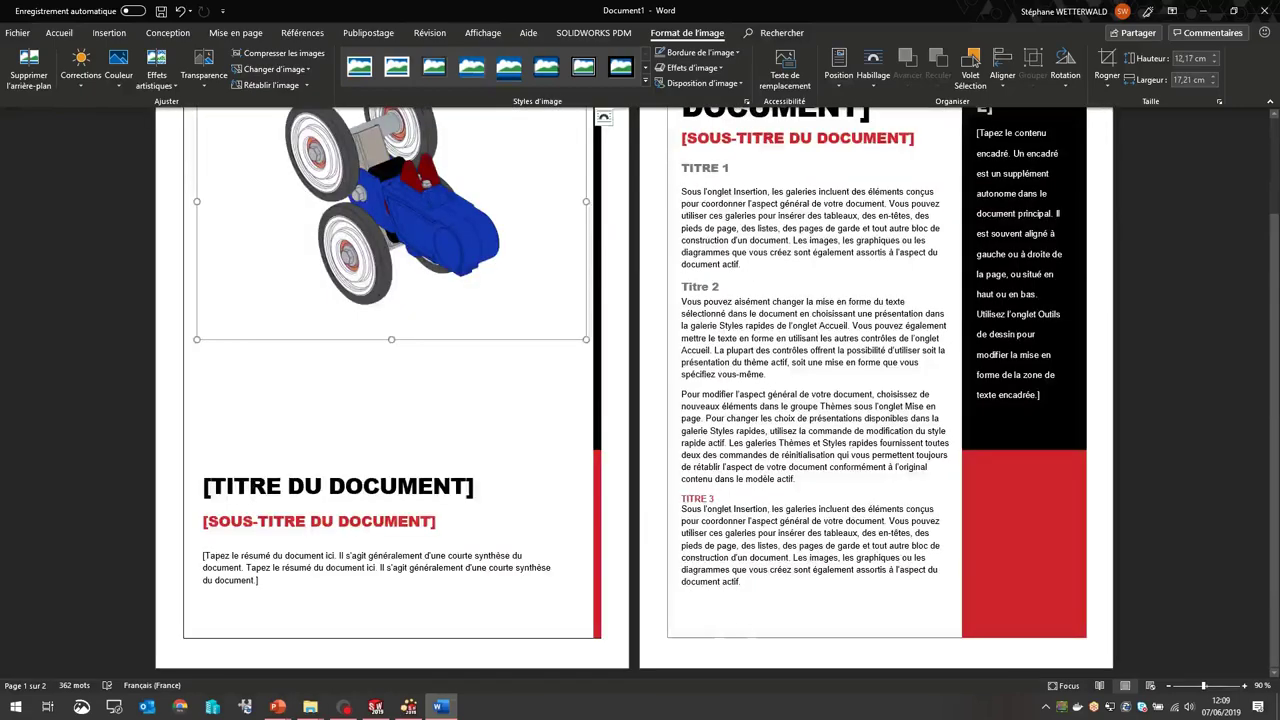
left_click(741, 581)
key("ctrl+Return")
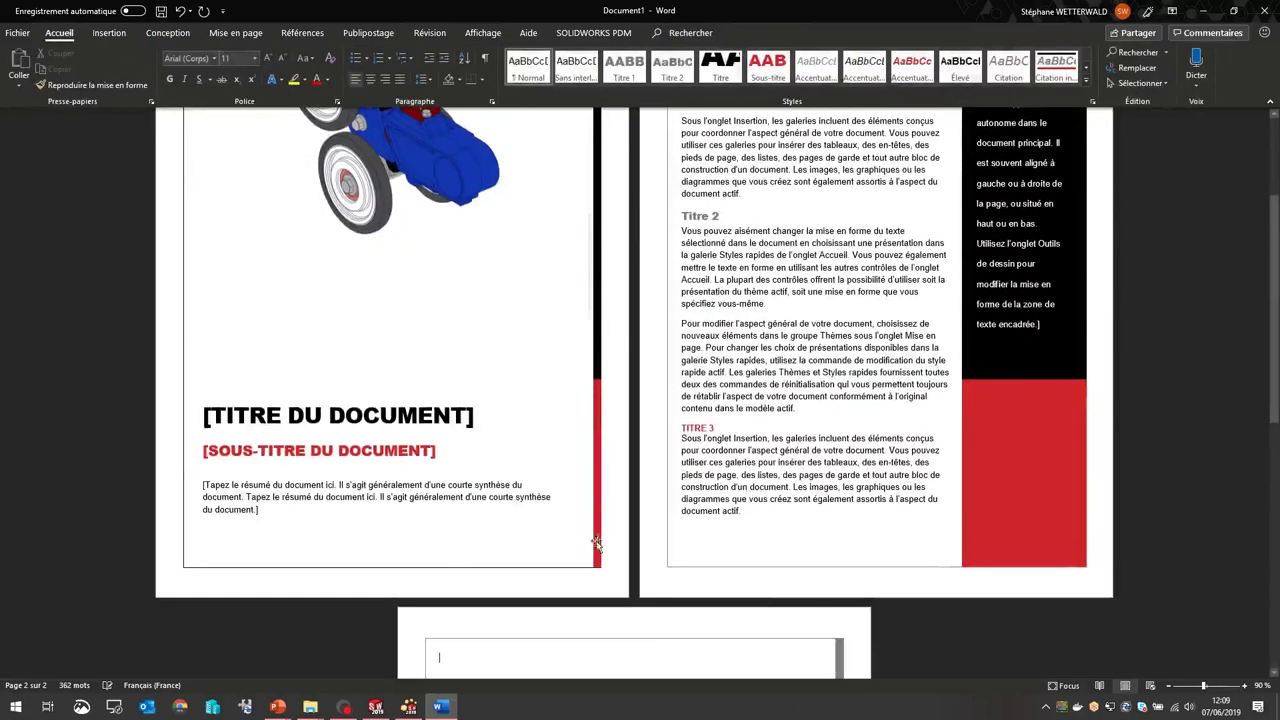
Insert the ASSY-01499 View 2 to View 6 PNG images onto the new pages
left_click(110, 33)
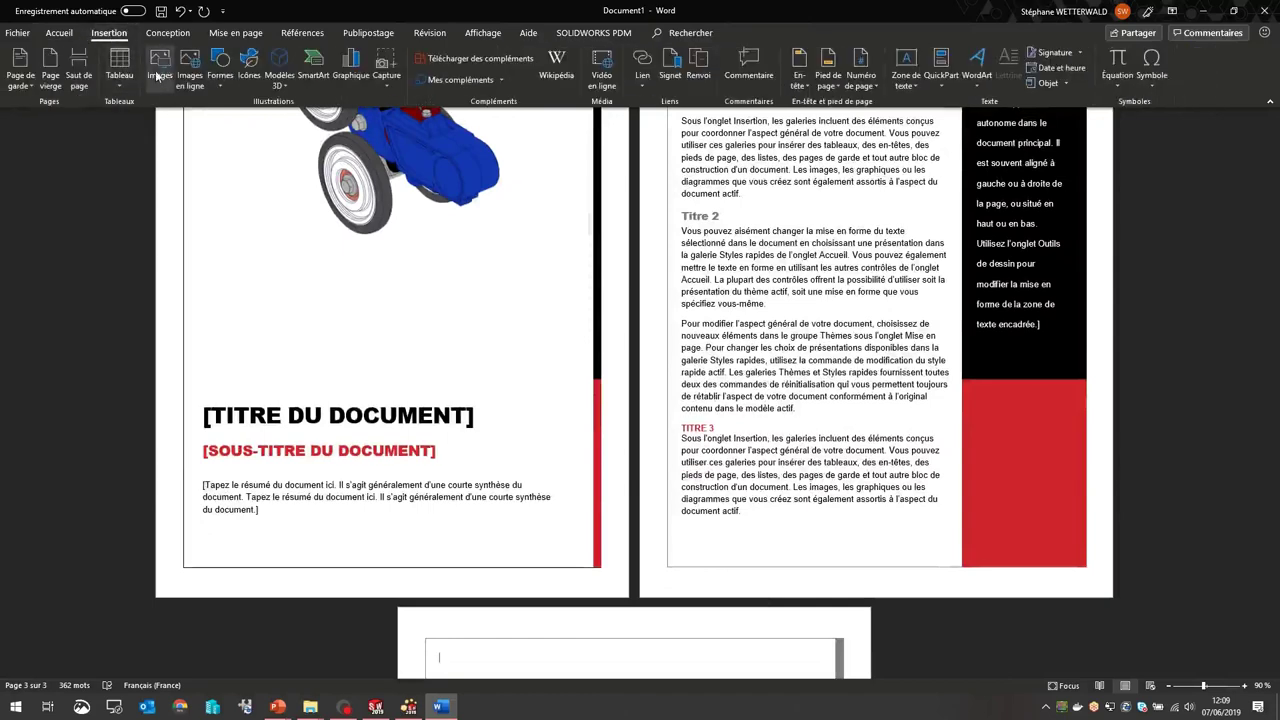
left_click(168, 116)
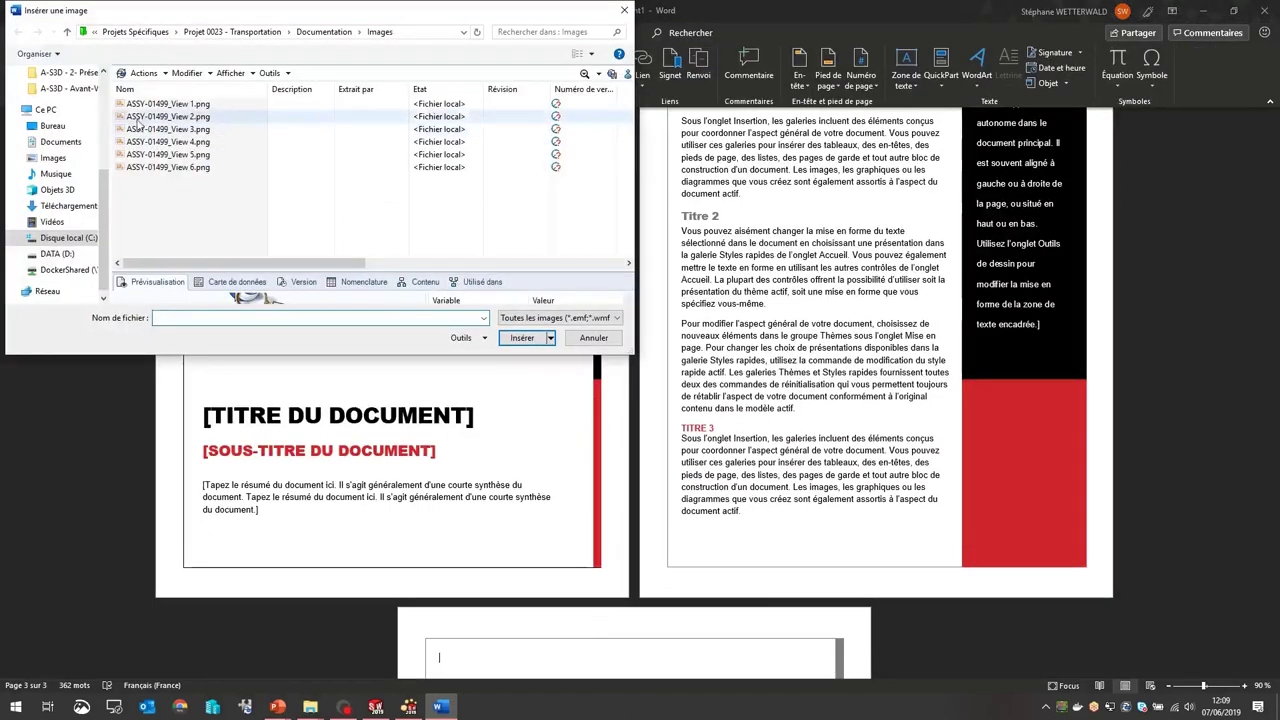
left_click(178, 167, "shift")
left_click(550, 338)
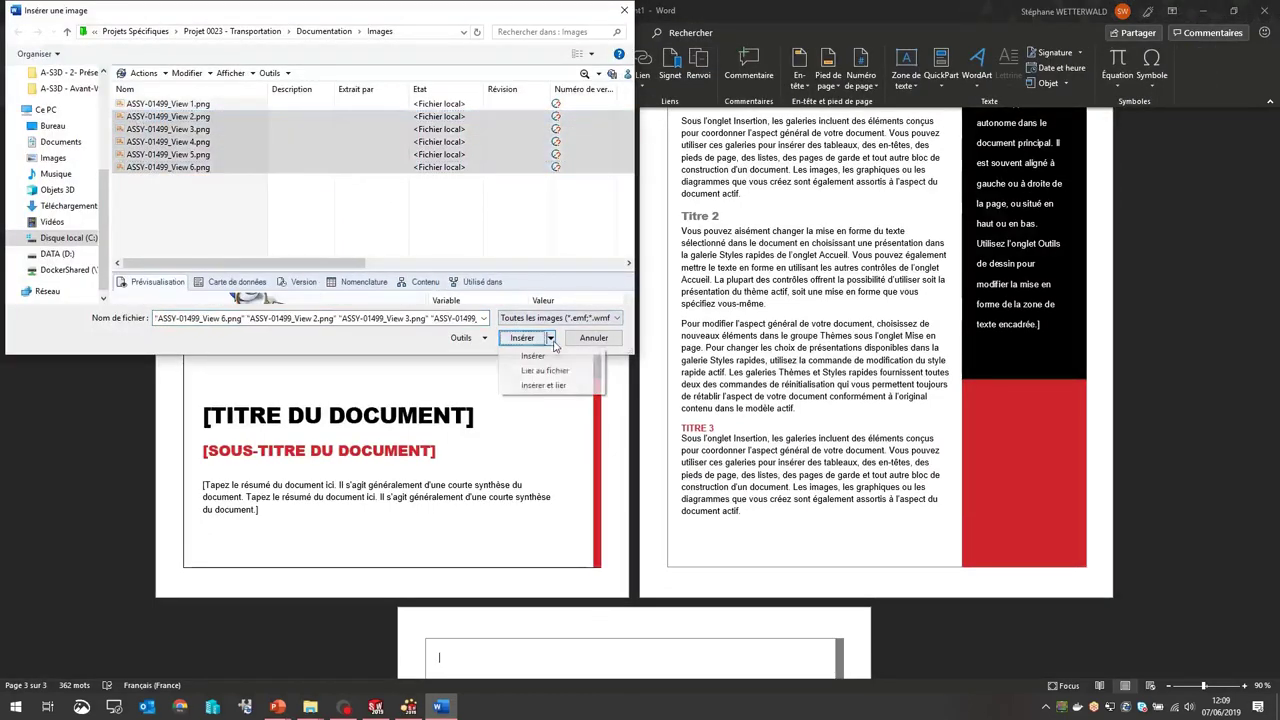
left_click(561, 386)
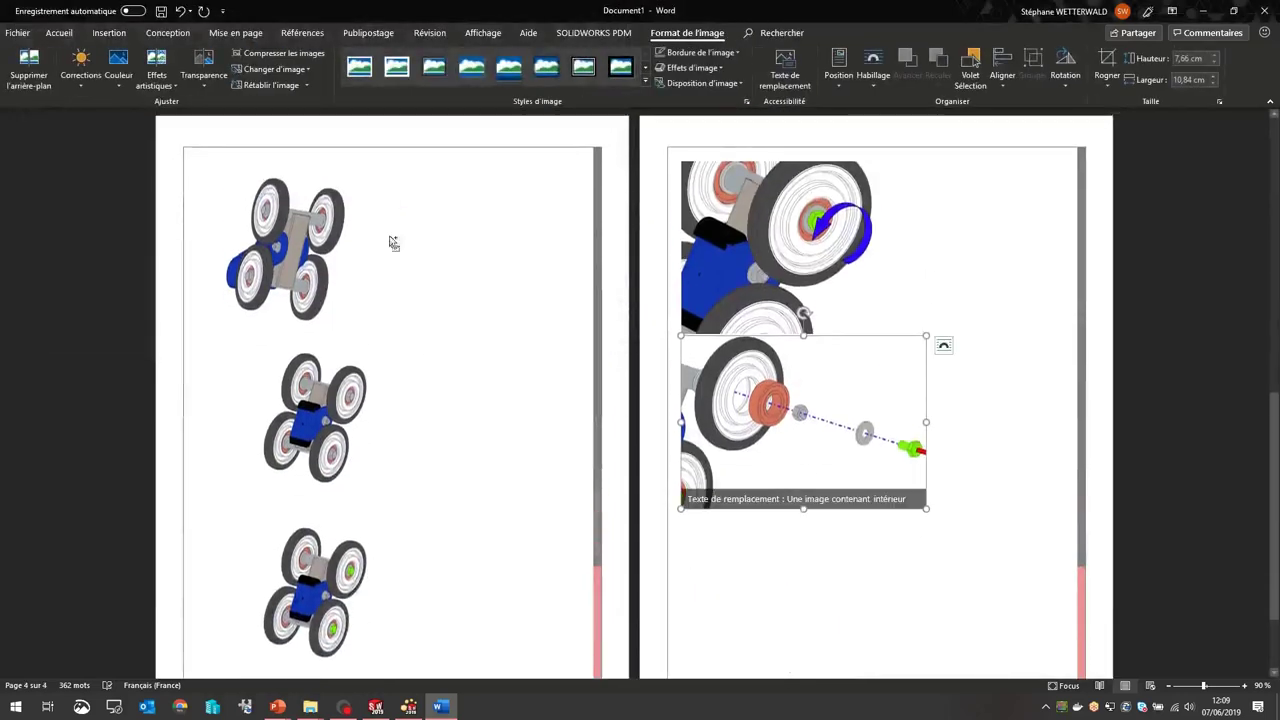
Select all document content and centre the view pictures horizontally on their pages
left_click(305, 210)
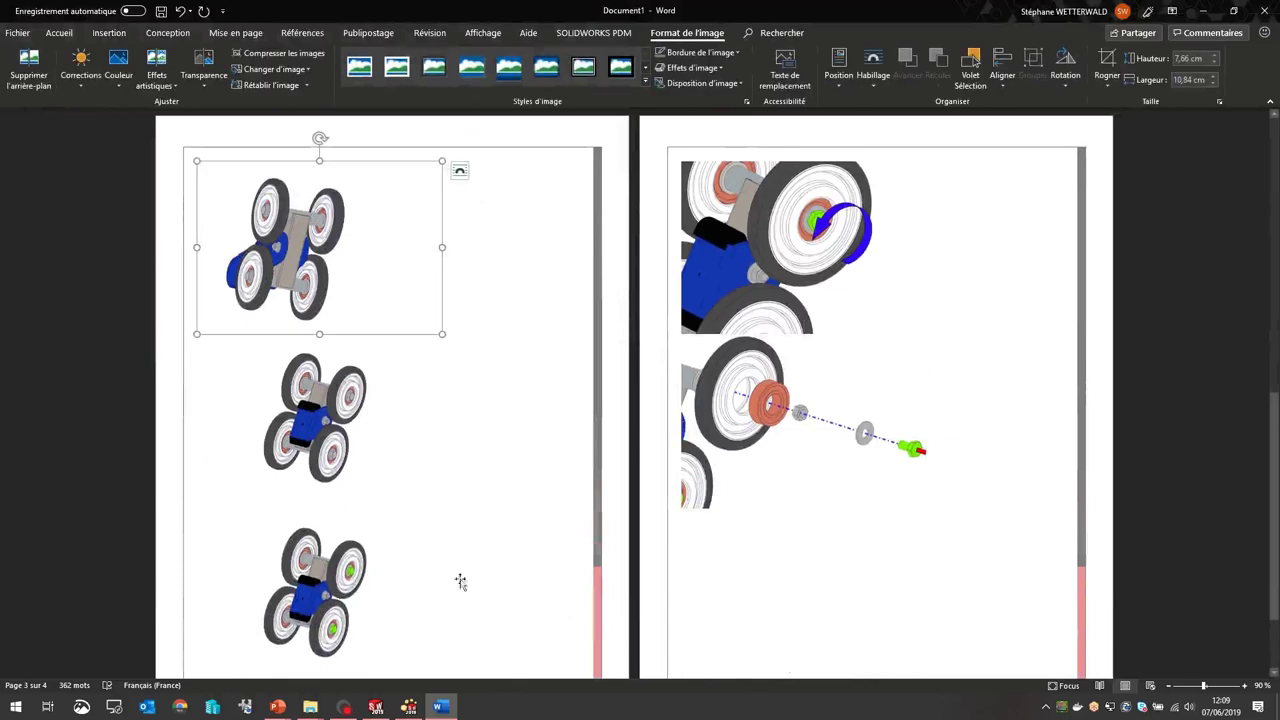
key("ctrl+a")
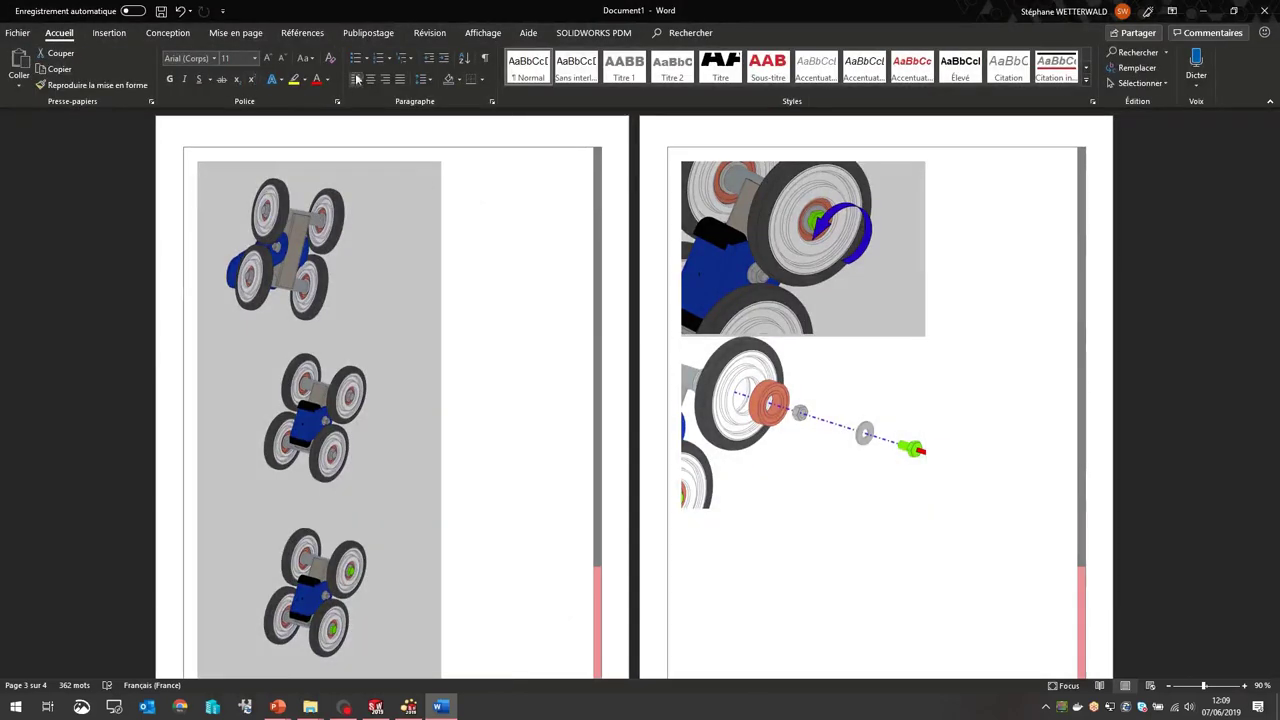
left_click(371, 80)
left_click(966, 420)
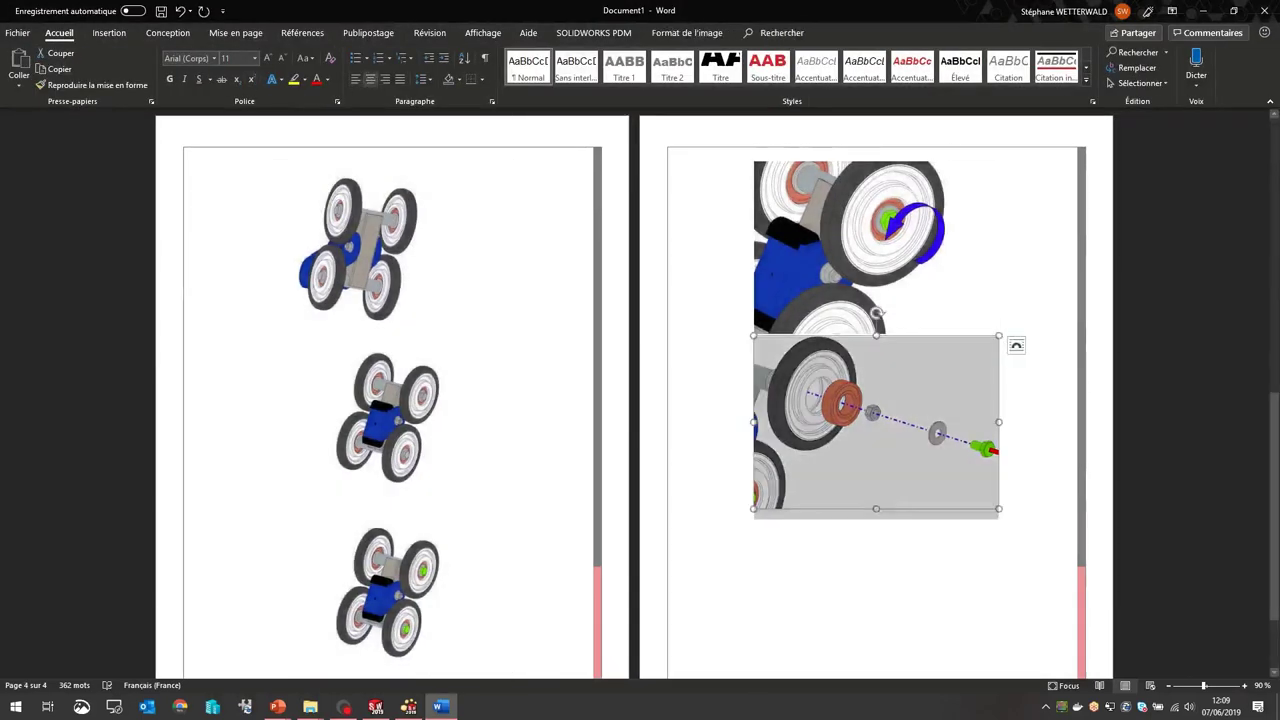
scroll(966, 420, "up", 2)
scroll(629, 433, "up", 3)
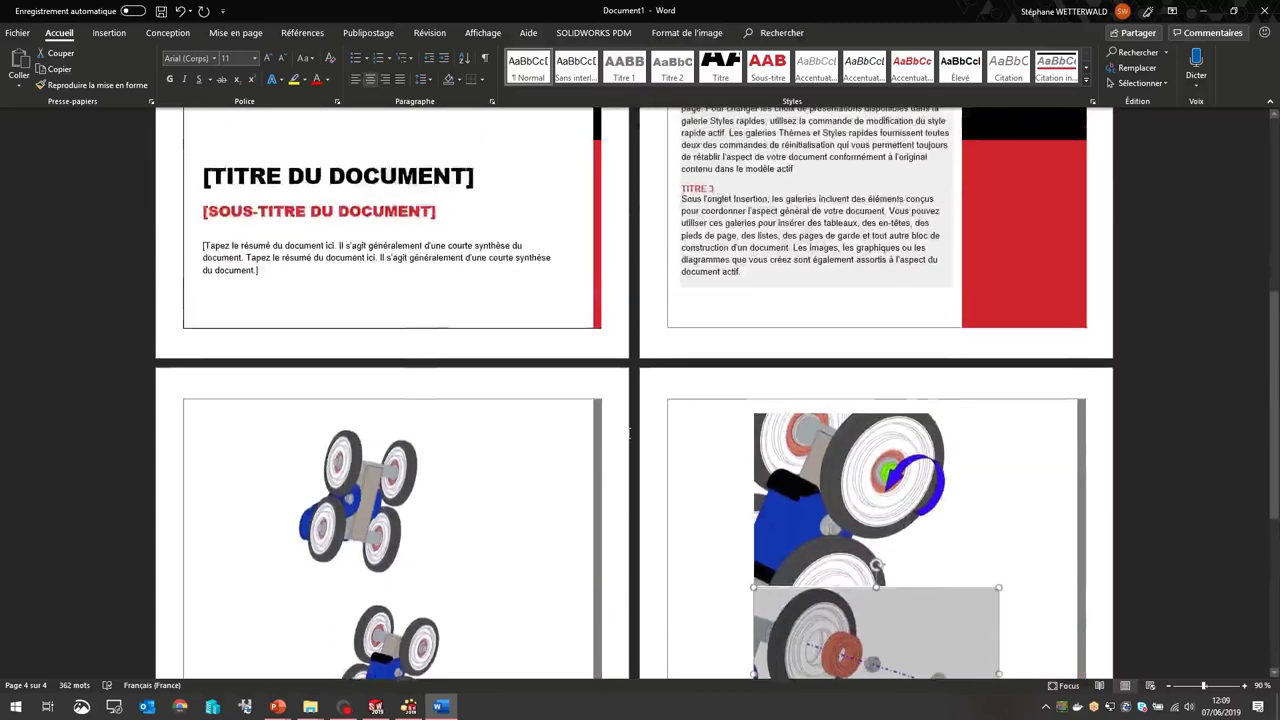
scroll(629, 433, "down", 3)
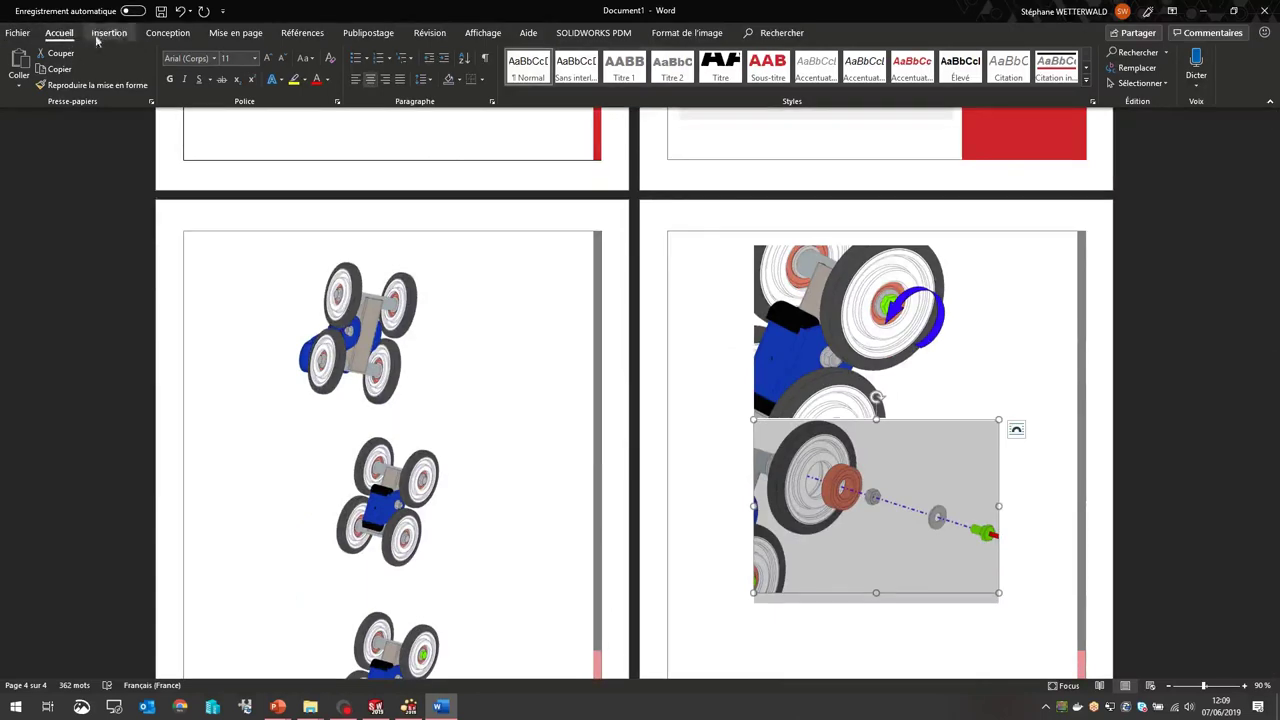
left_click(20, 34)
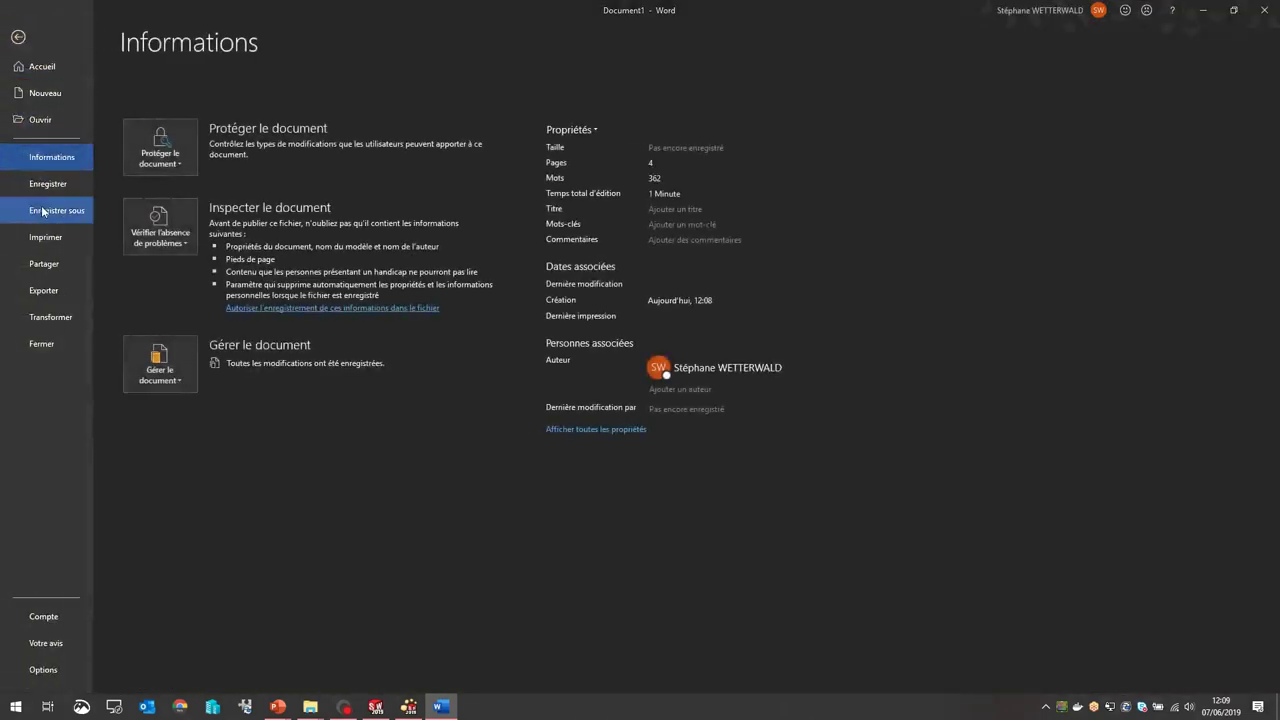
Save the document as 'doc assemblage.docx' in Documentation, view the SOLIDWORKS PDM tab, and close Word
left_click(43, 210)
double_click(186, 120)
type("doc assemblage")
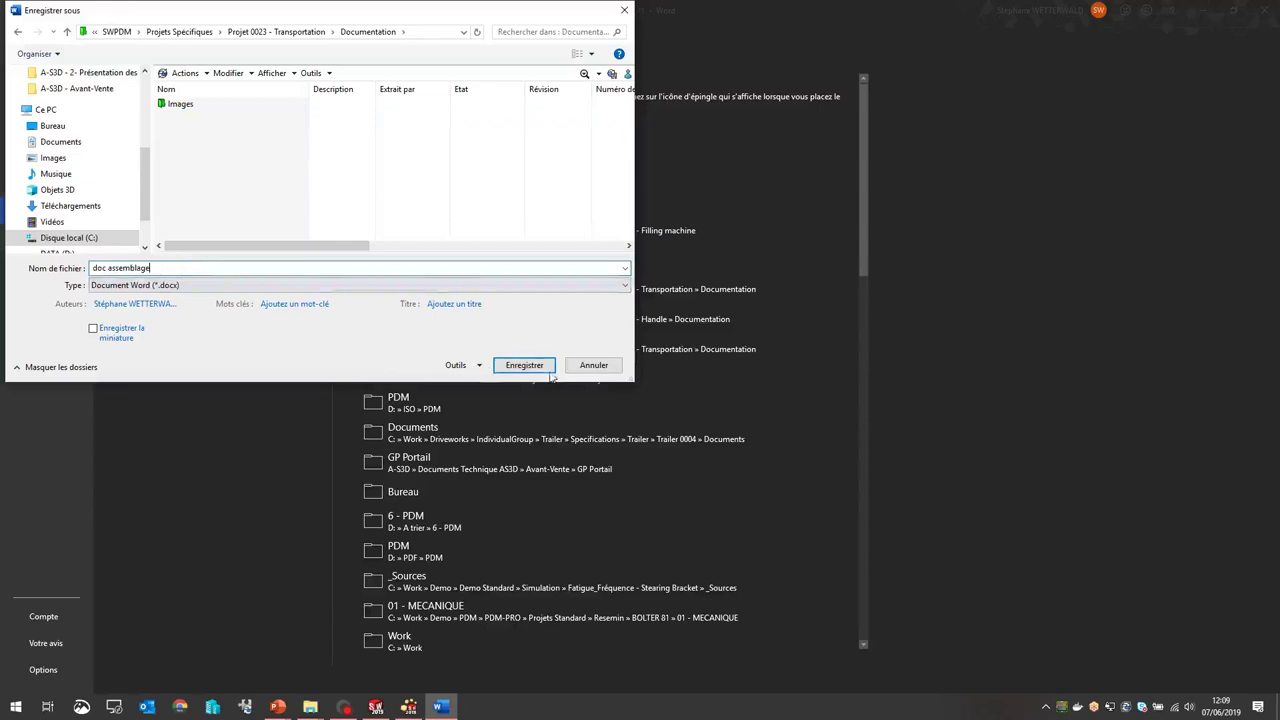
left_click(534, 365)
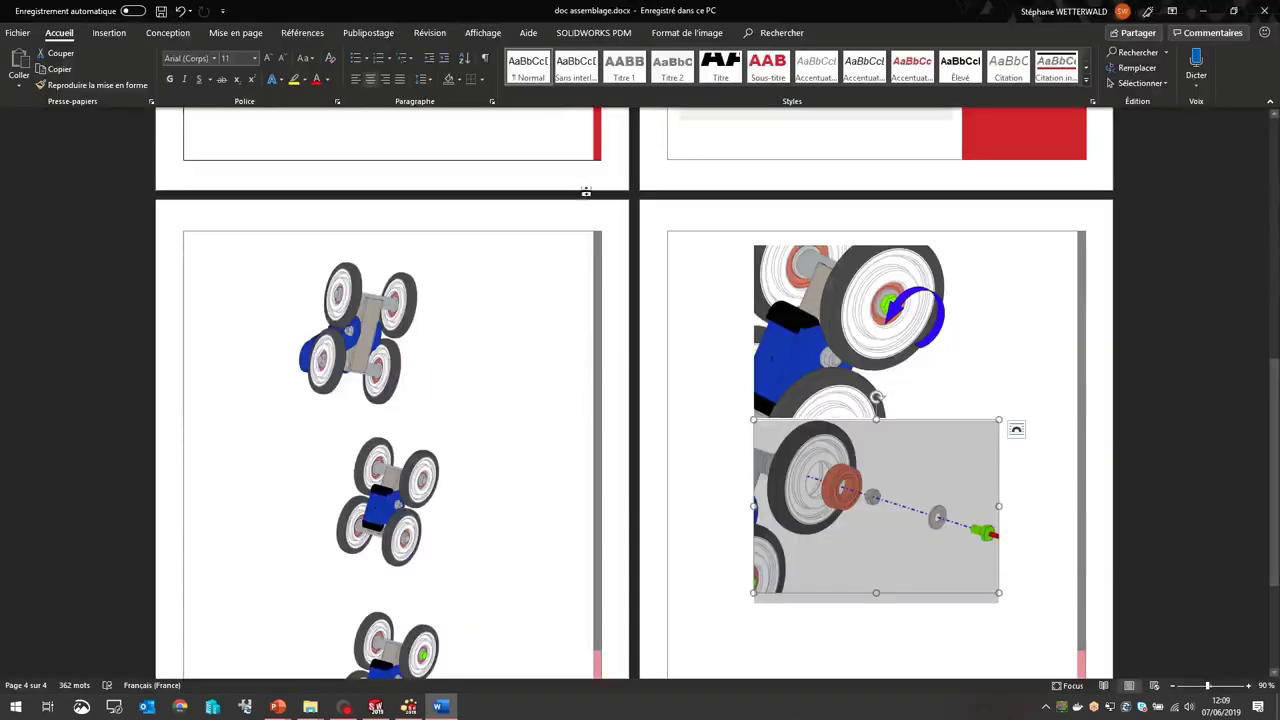
left_click(594, 33)
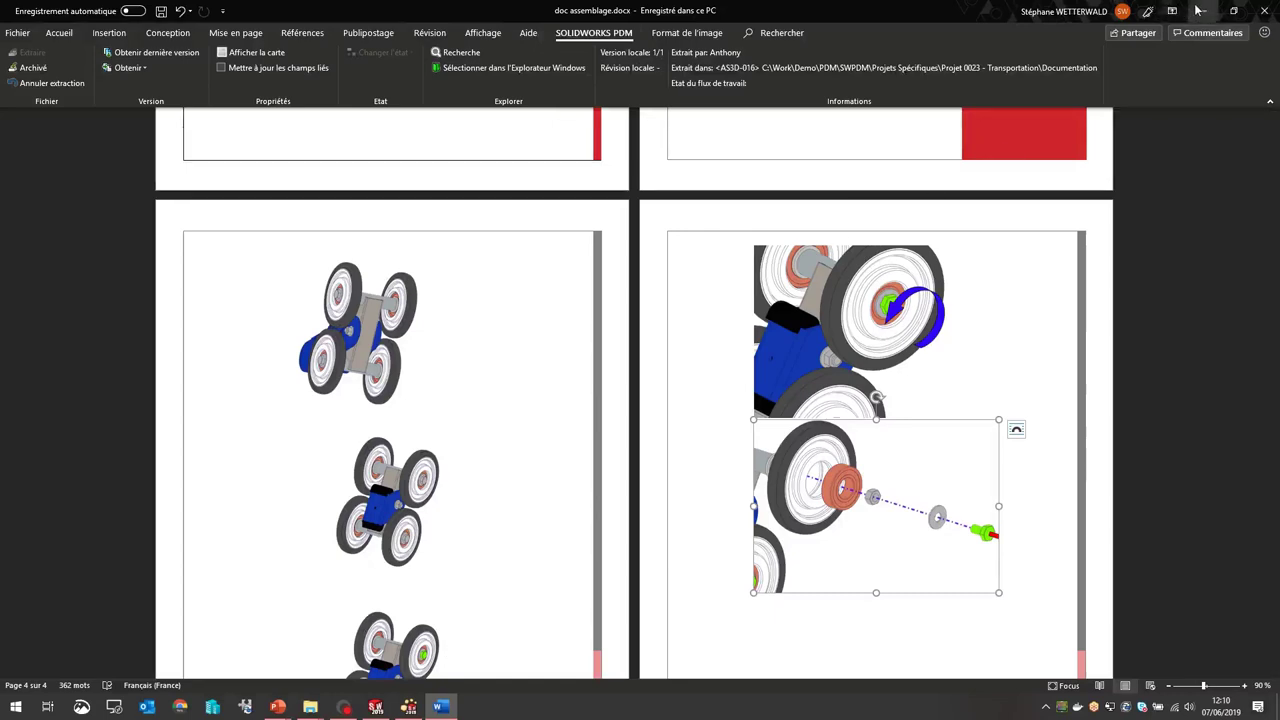
left_click(1268, 14)
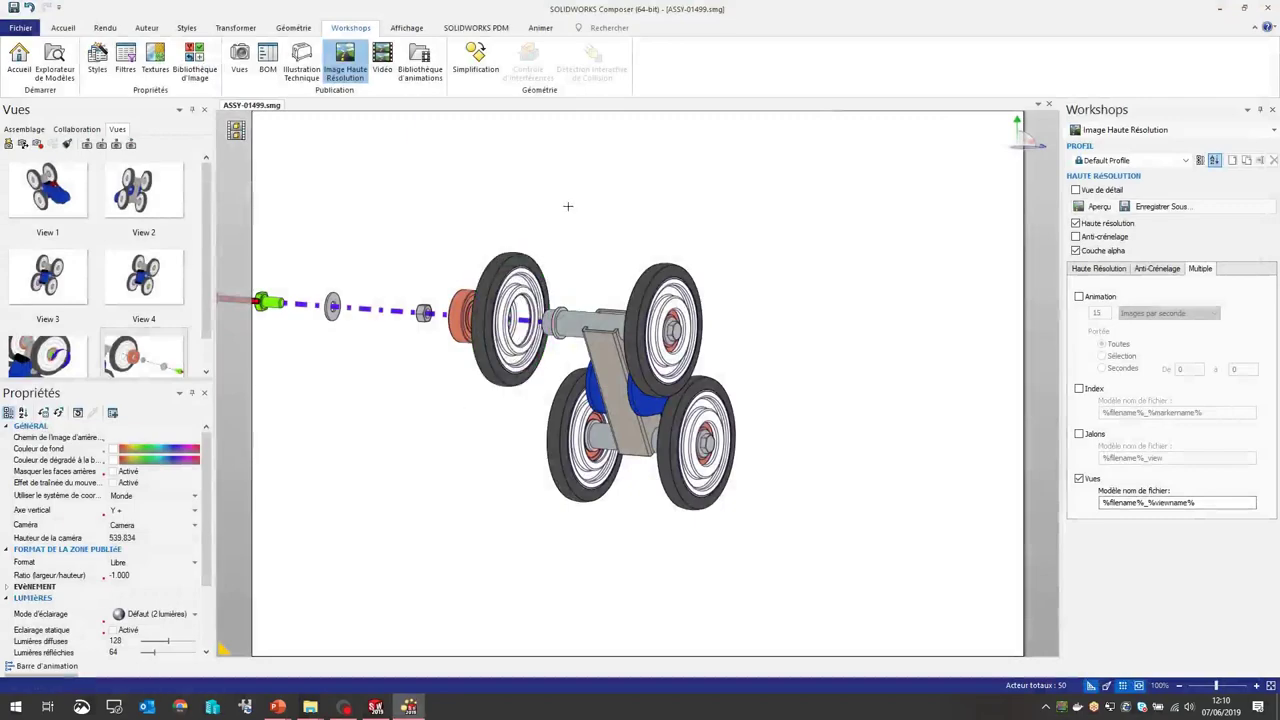
In the SWPDM vault, go to Projets Spécifiques > Projet 0023 - Transportation > Design and select ASSY-01499.smg
left_click(375, 707)
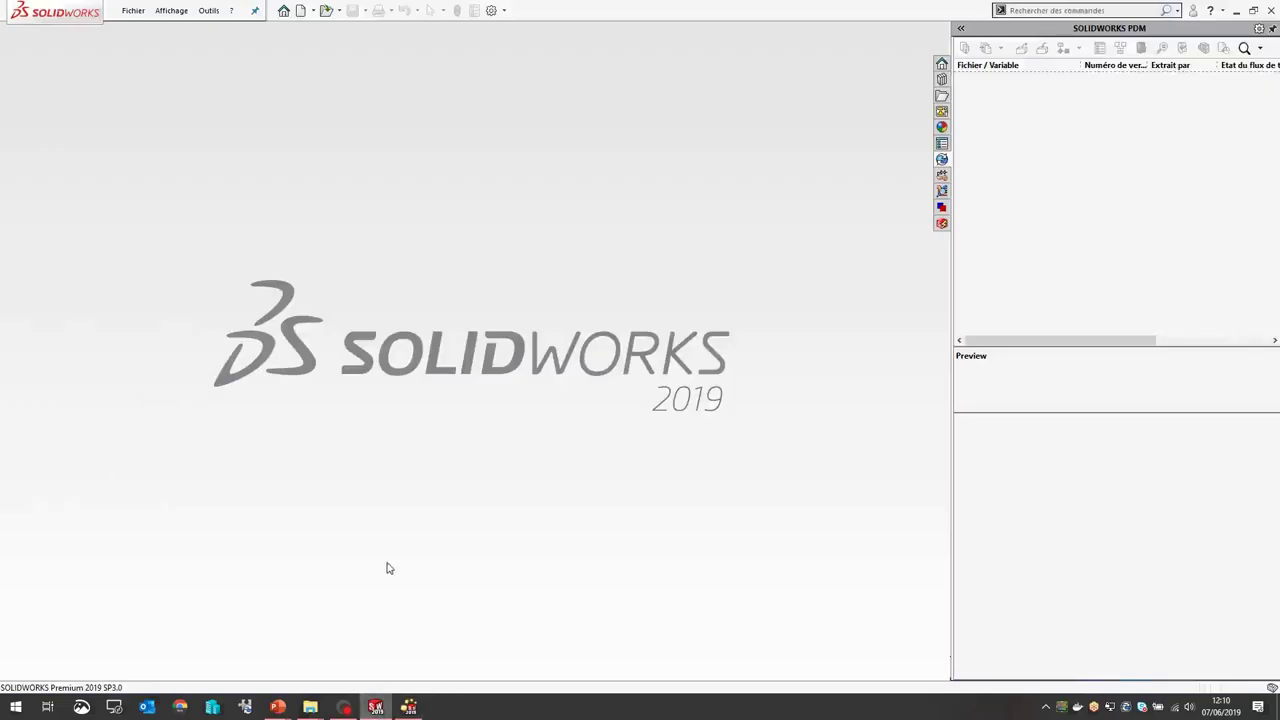
mouse_move(310, 707)
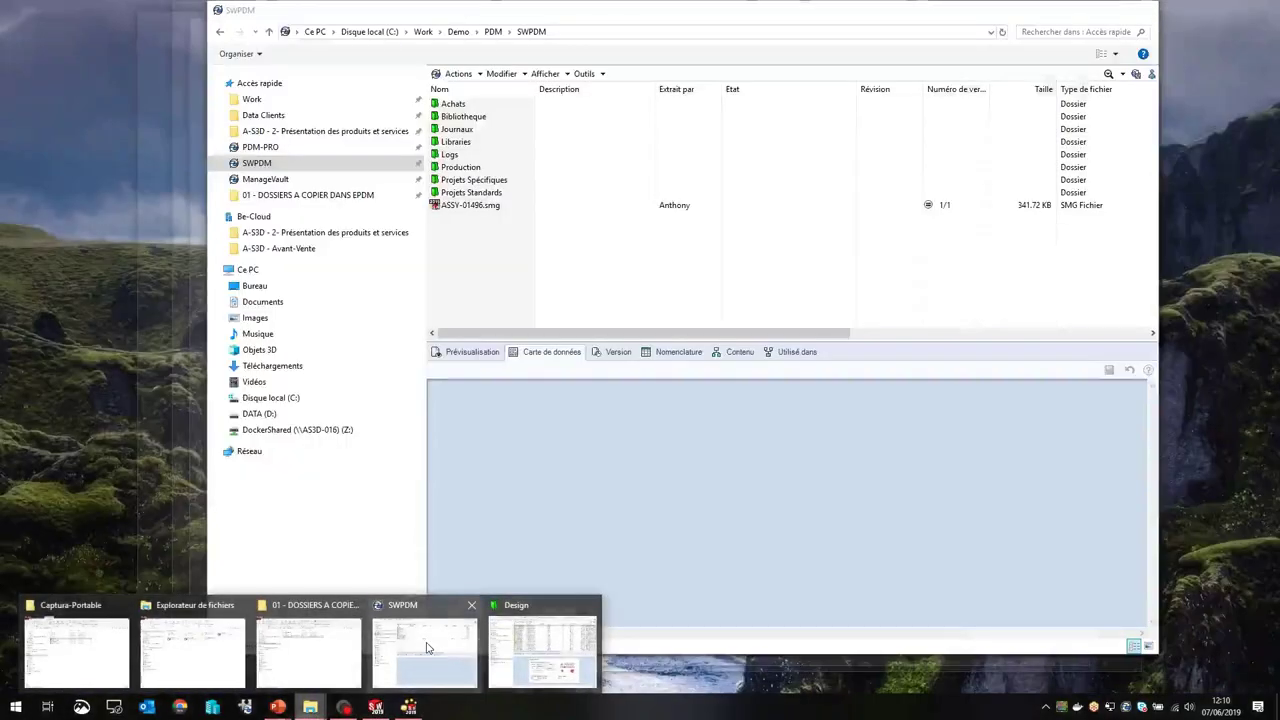
left_click(426, 648)
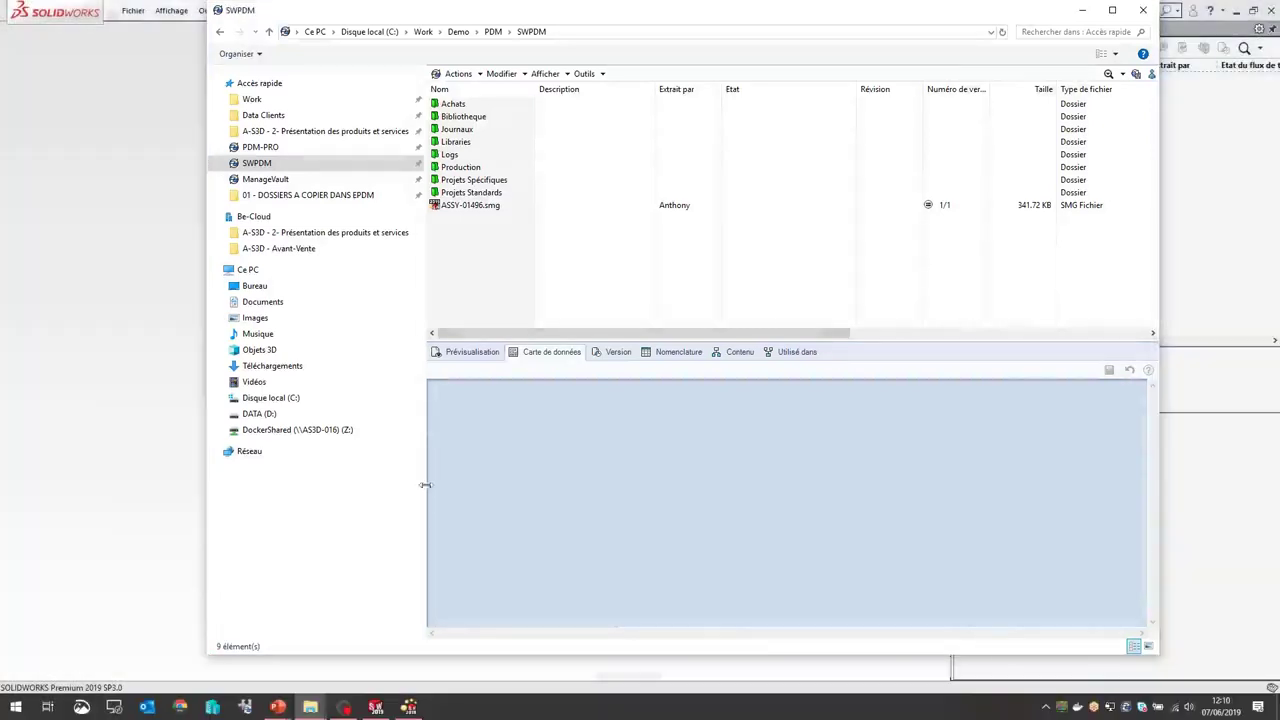
left_click(493, 181)
left_click(499, 243)
double_click(499, 245)
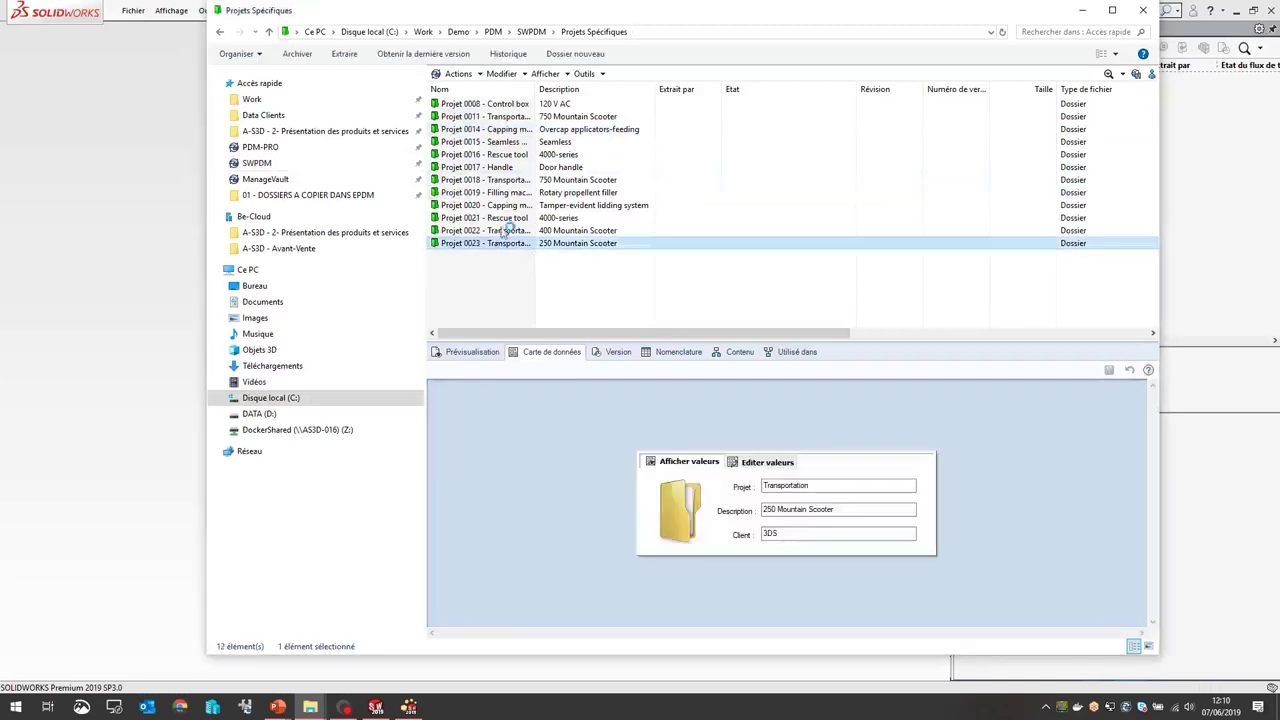
left_click_drag(520, 185, 456, 104)
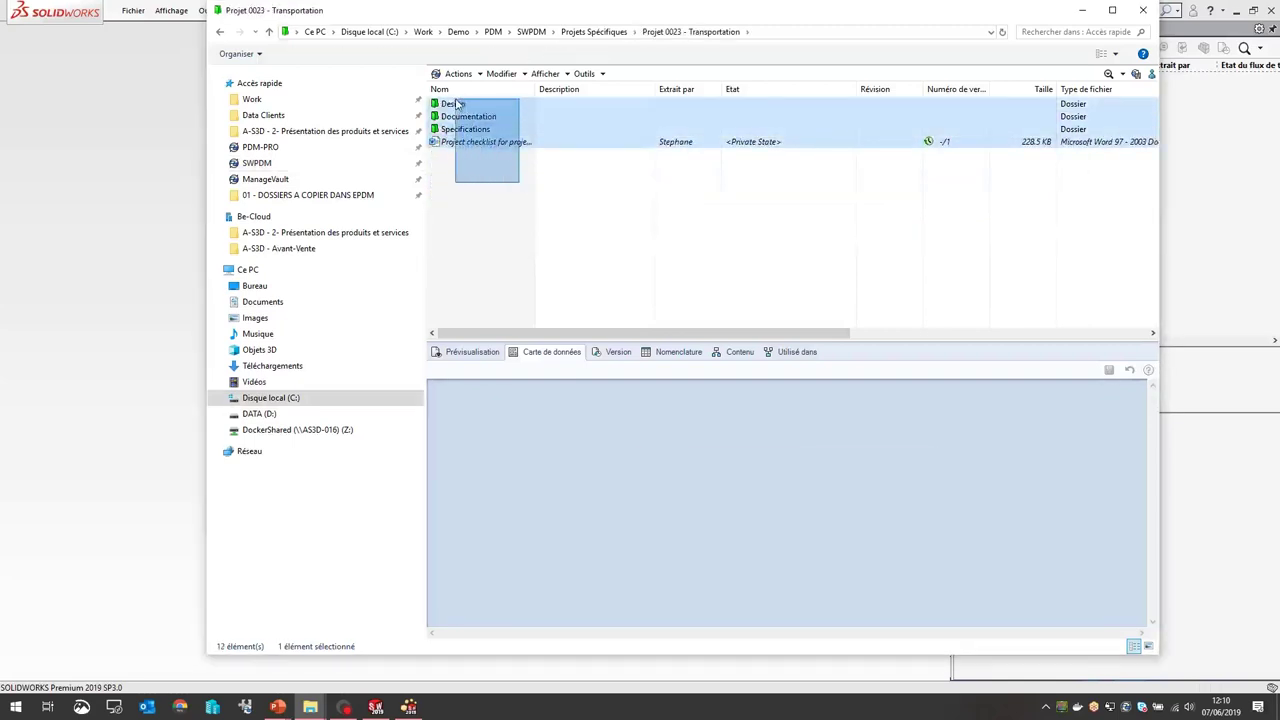
double_click(452, 105)
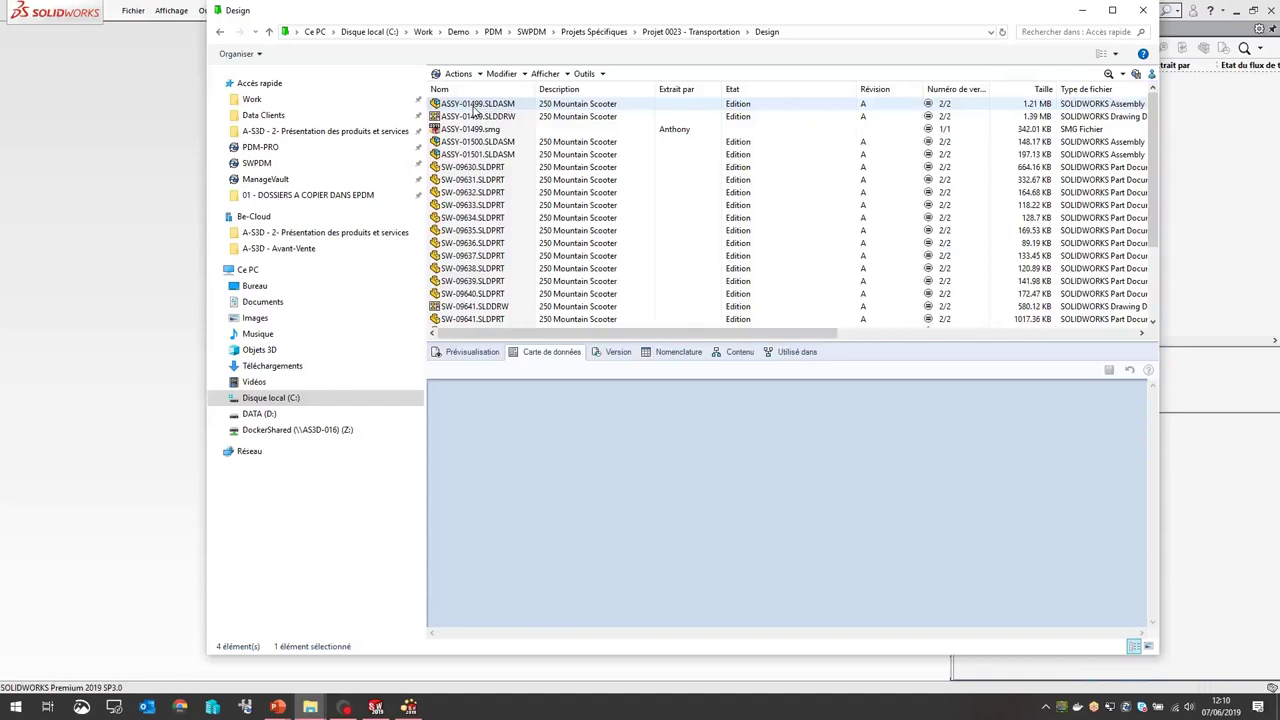
left_click(482, 129)
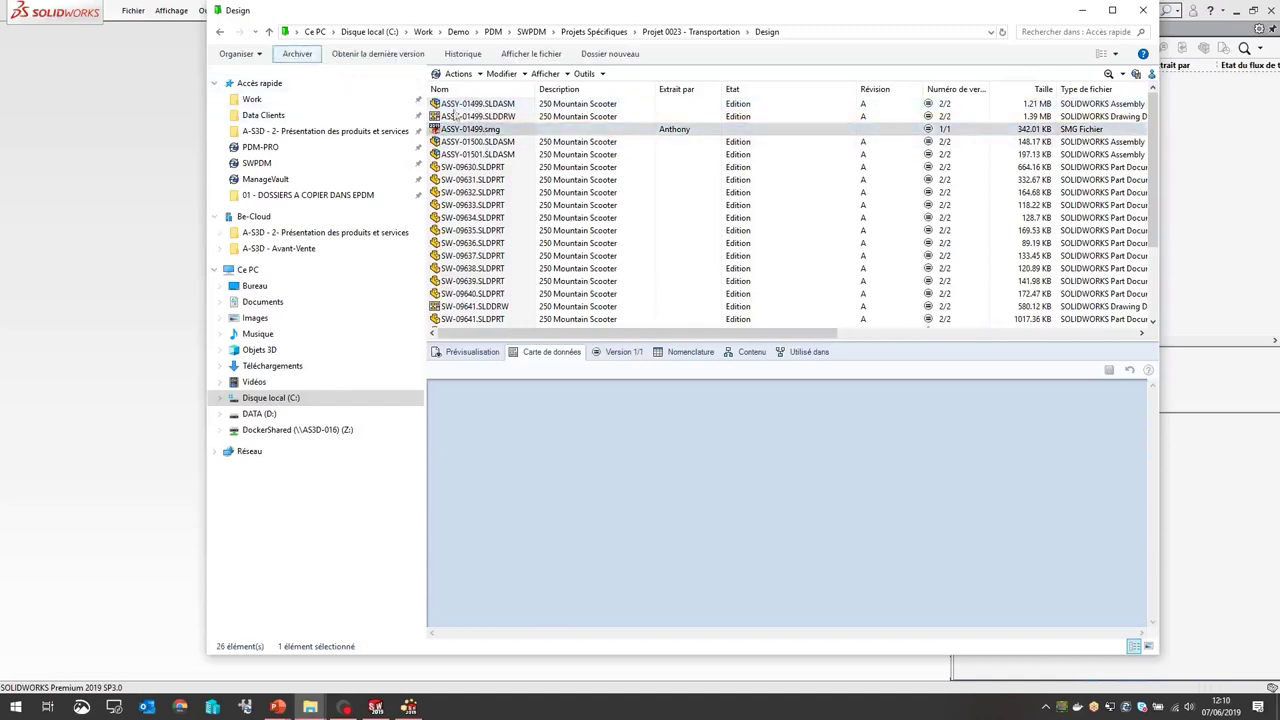
Check in ASSY-01499.smg and check out the ASSY-01499.SLDASM assembly
left_click(297, 53)
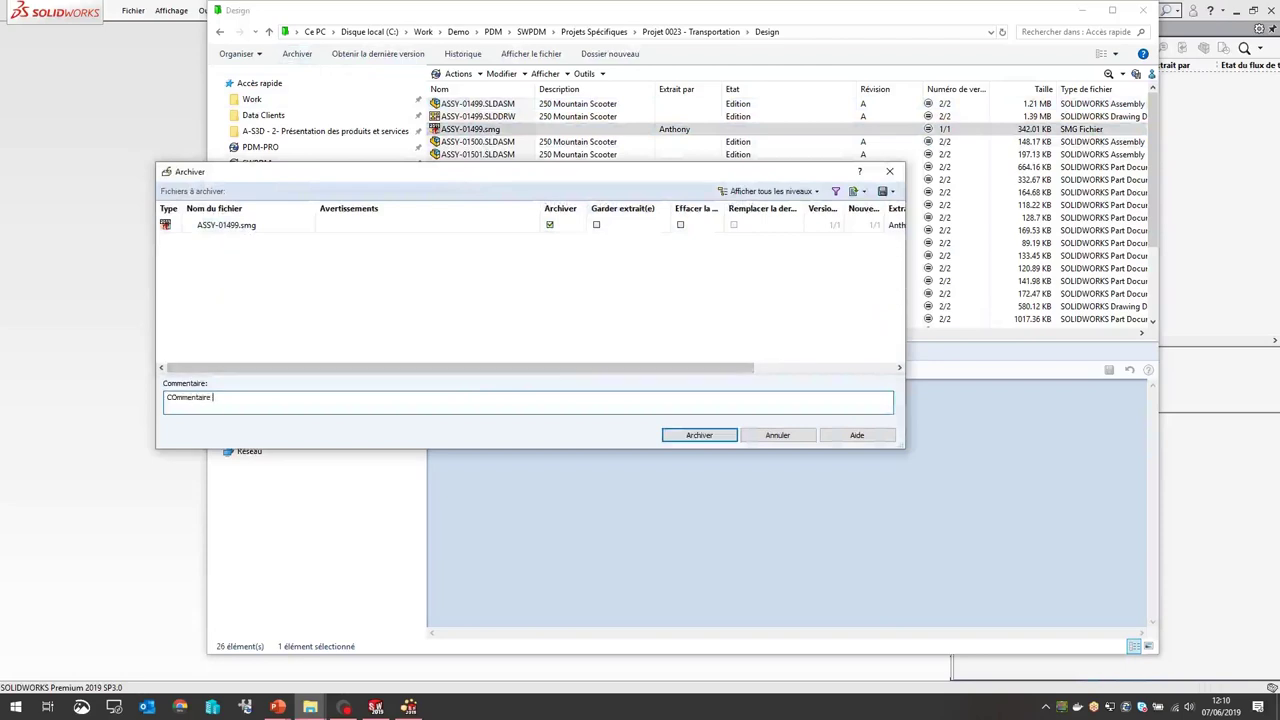
left_click(700, 435)
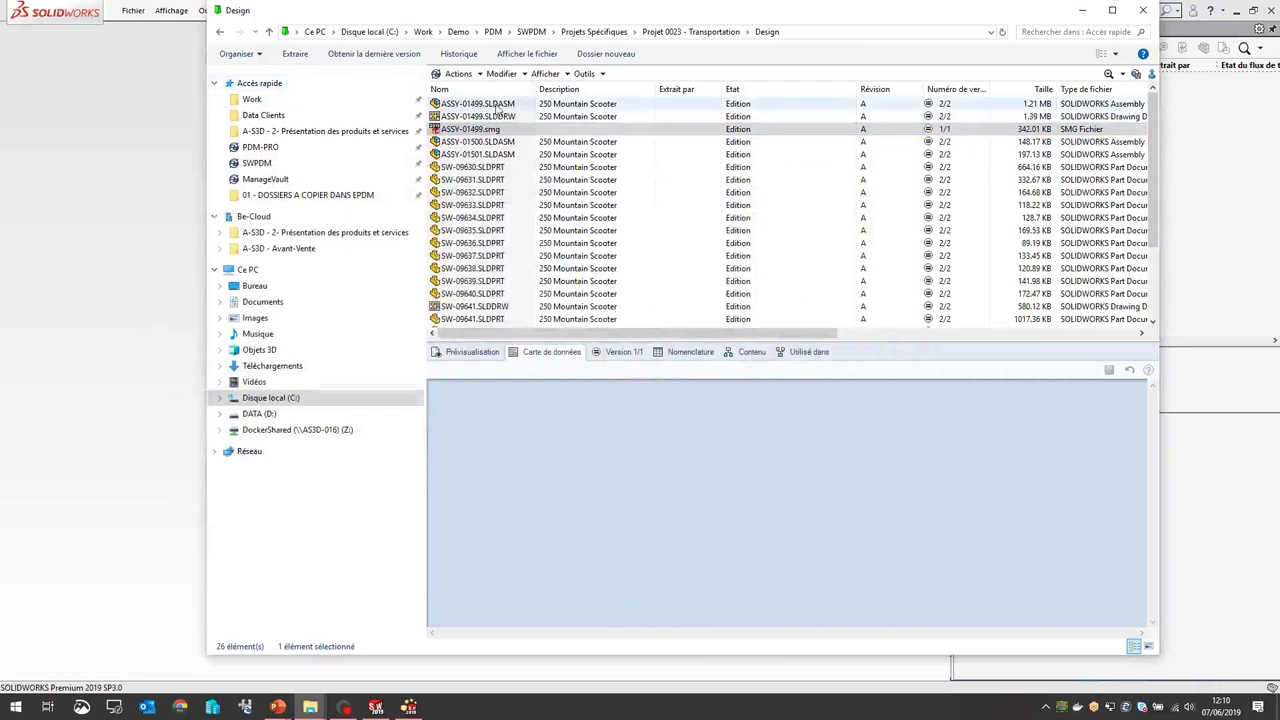
left_click(475, 103)
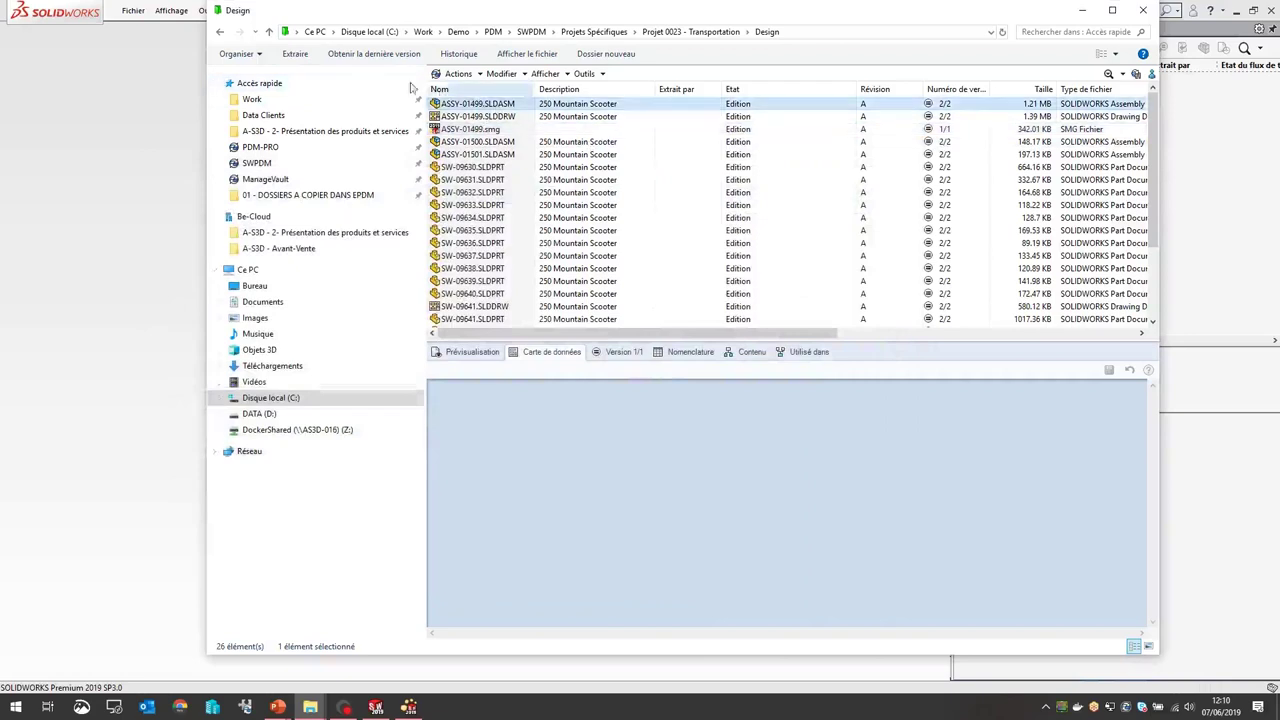
left_click(296, 54)
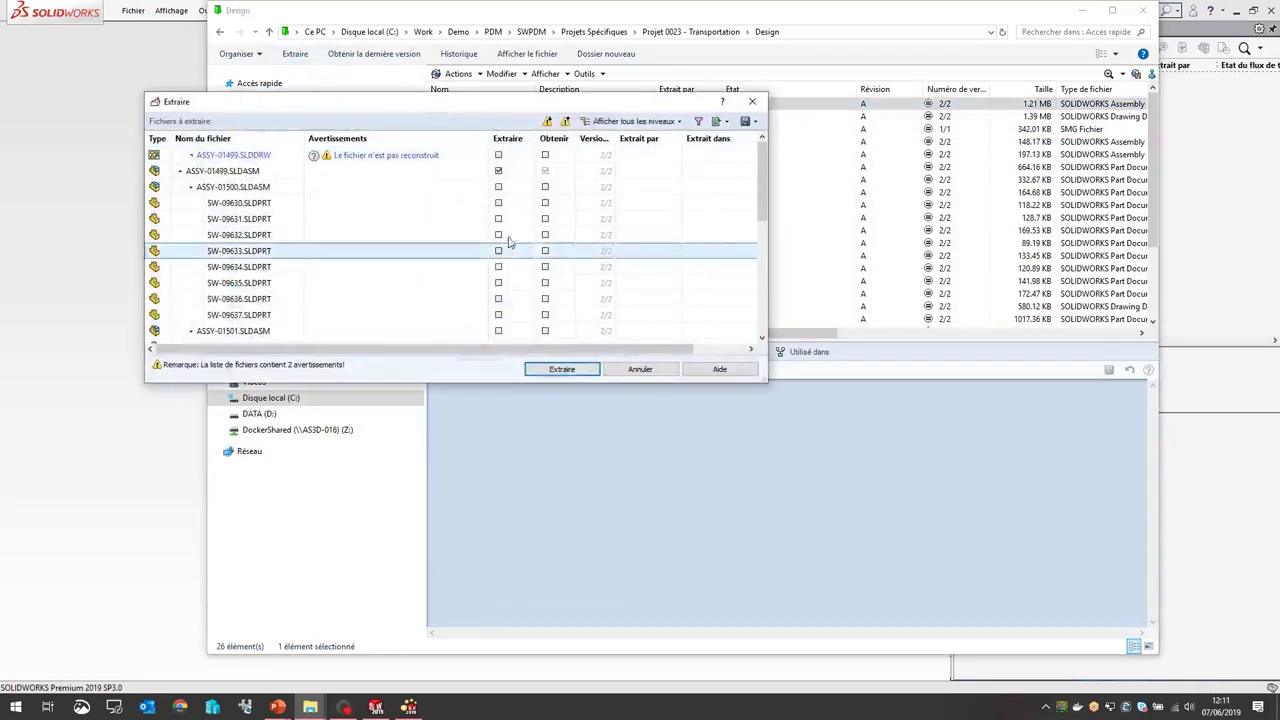
left_click(562, 369)
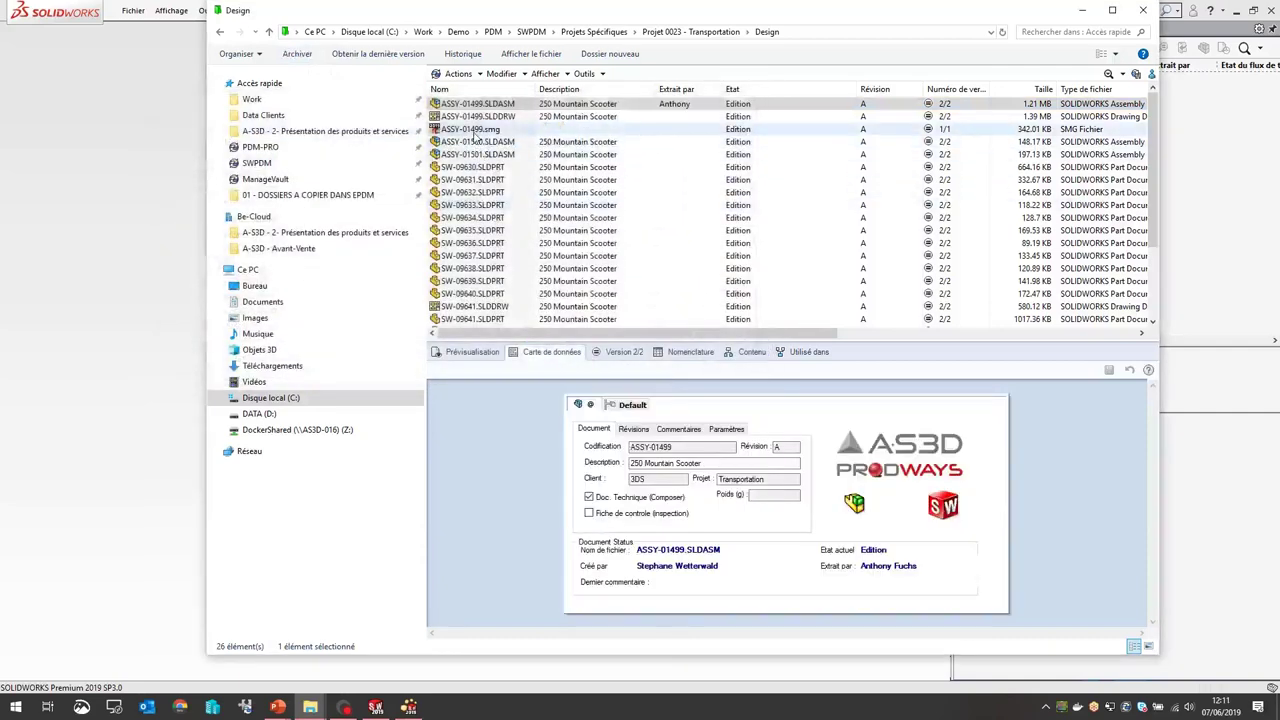
Paste ASSY-01499.smg as a reference of ASSY-01499.SLDASM and check the assembly back in
right_click(474, 133)
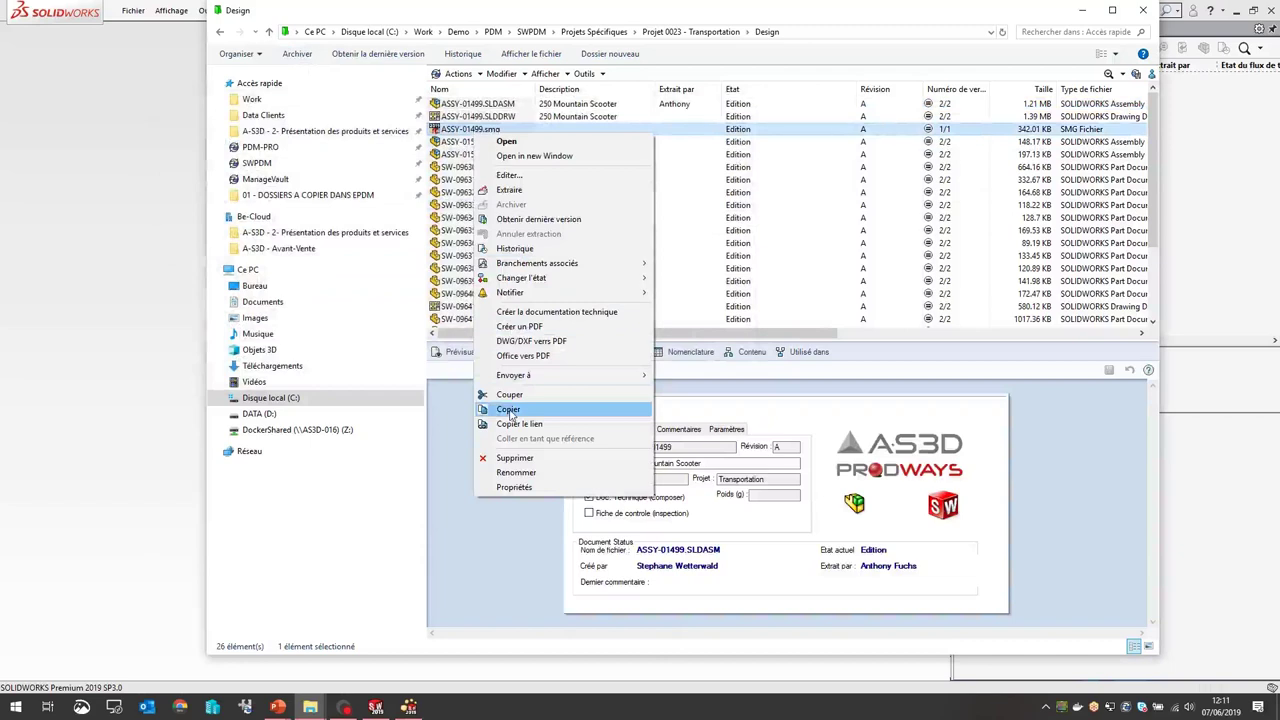
left_click(510, 410)
left_click(494, 105)
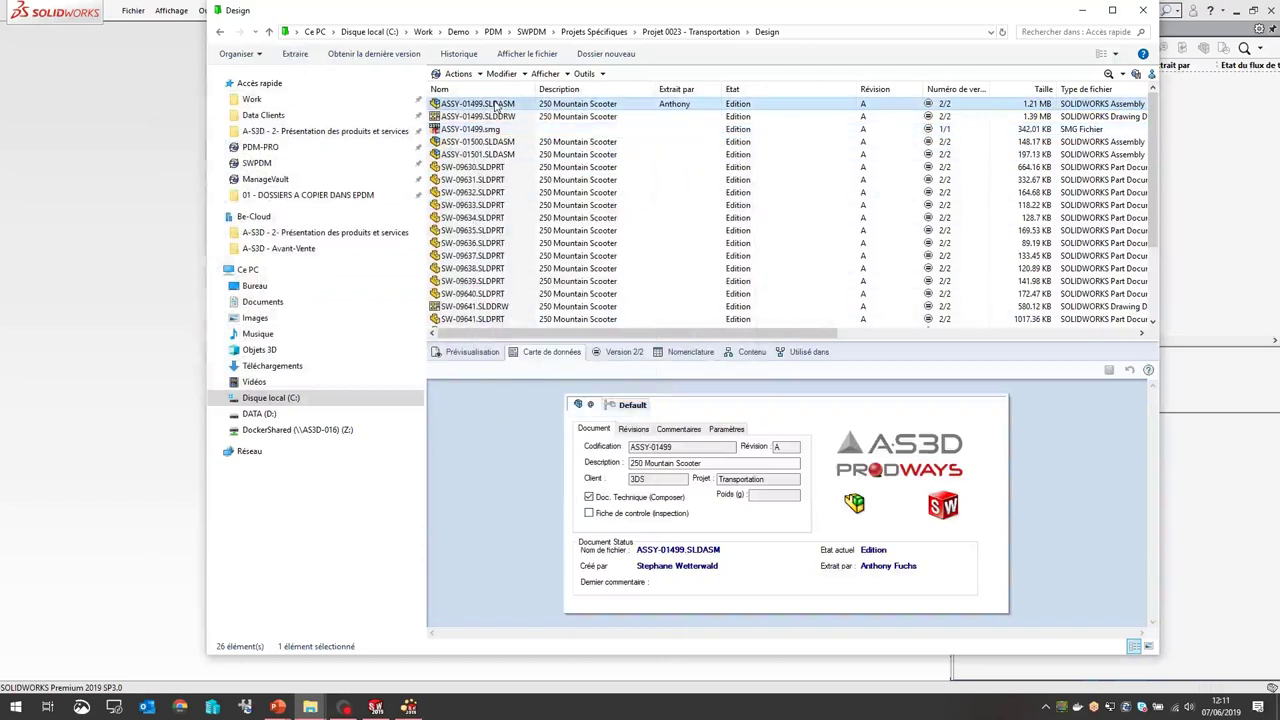
right_click(494, 105)
left_click(581, 408)
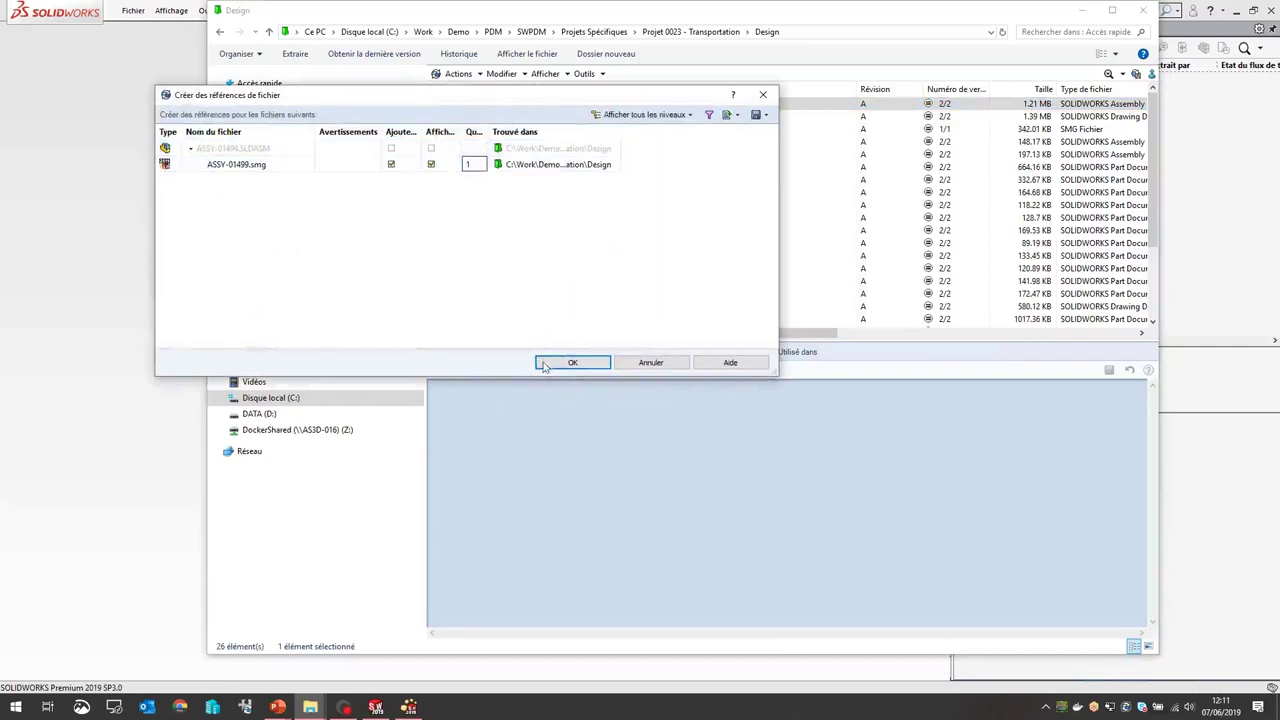
left_click(544, 365)
left_click(297, 56)
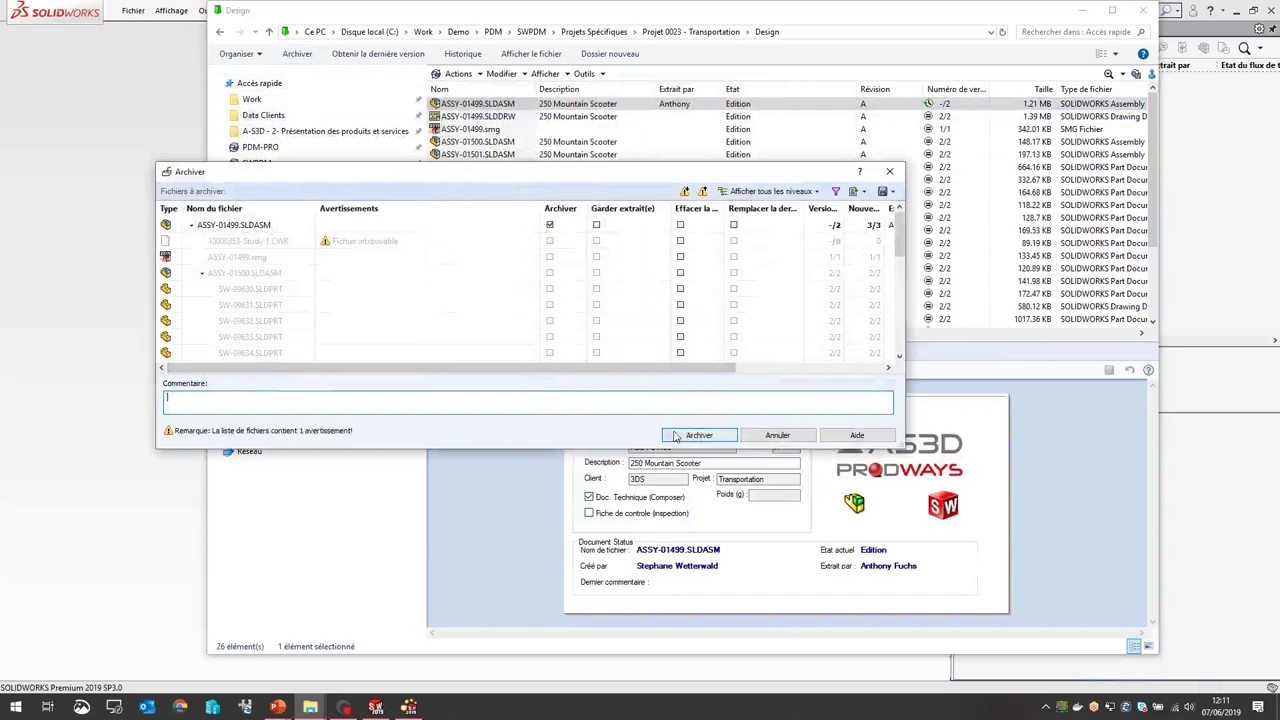
left_click(675, 436)
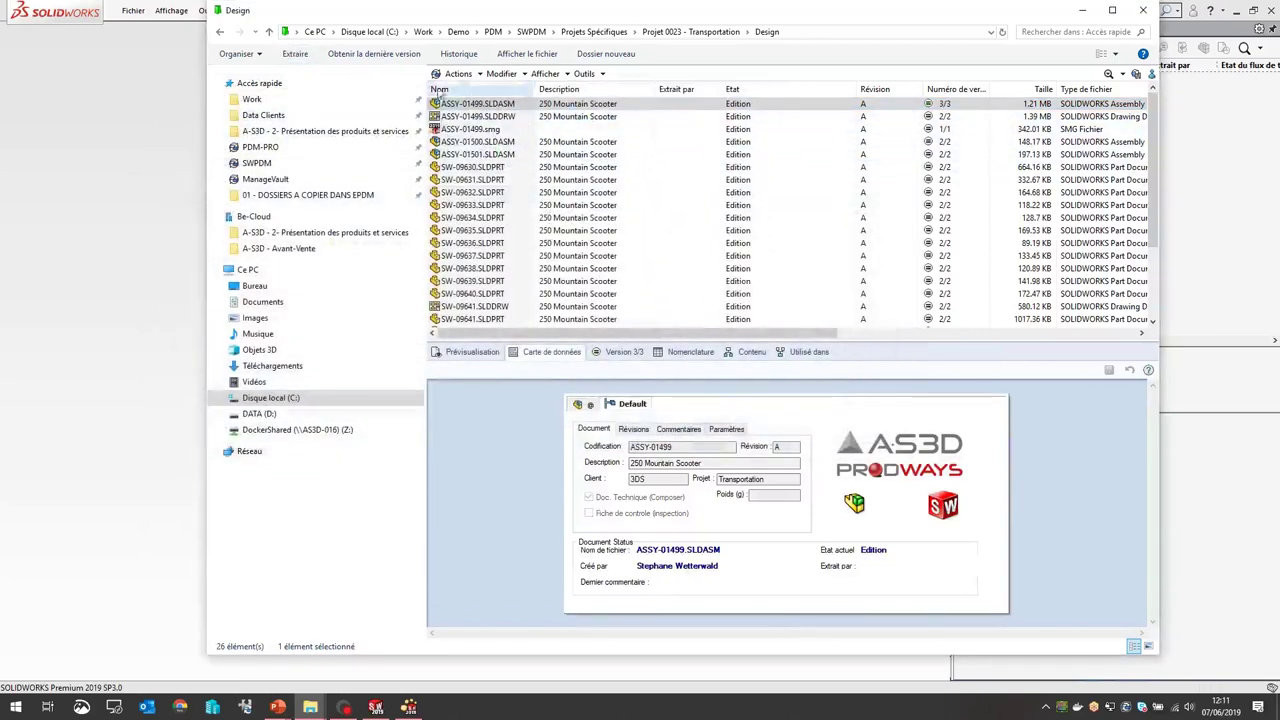
Apply Demande de validation to ASSY-01499, including the SLDDRW drawing, with transition and notification comments
left_click(502, 74)
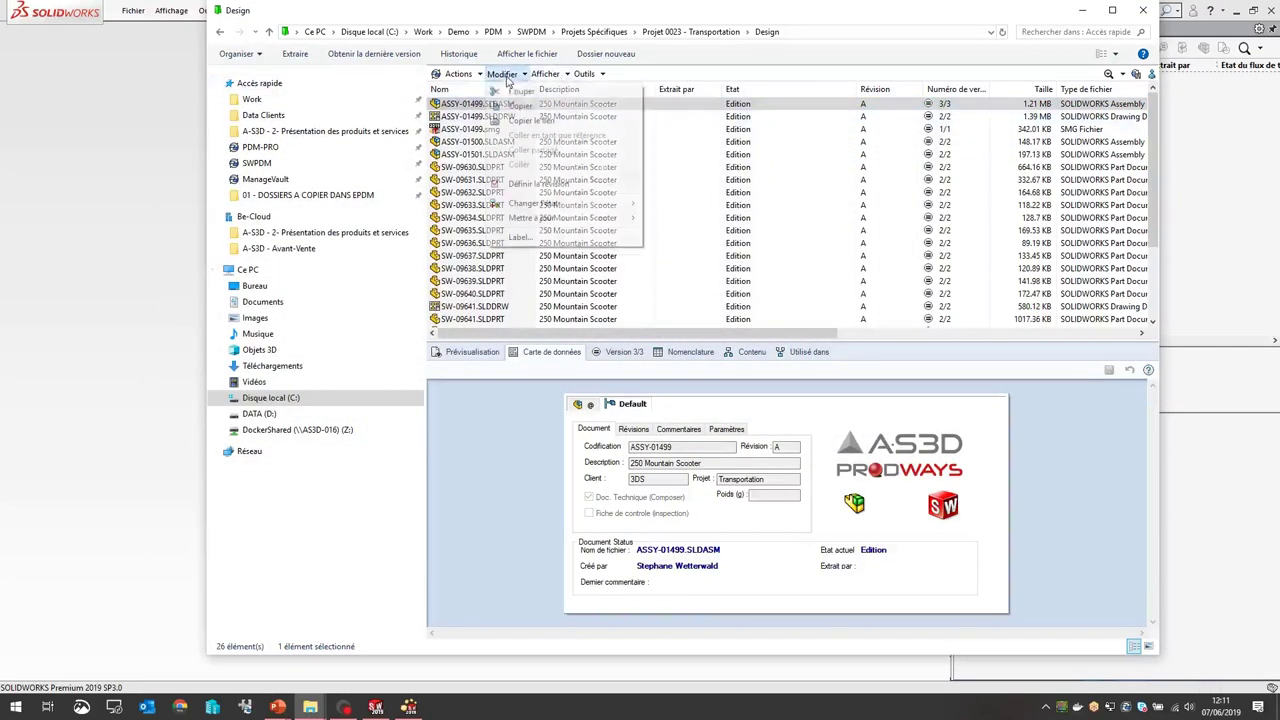
mouse_move(540, 204)
left_click(698, 205)
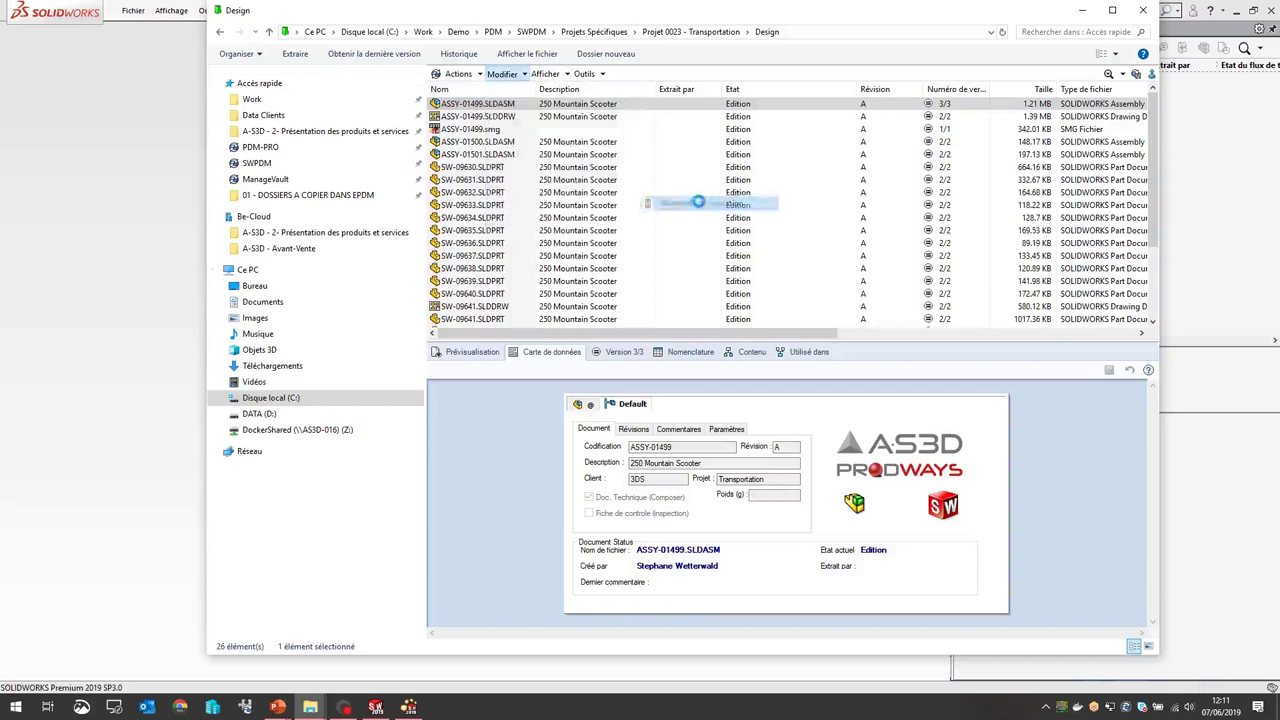
left_click(262, 204)
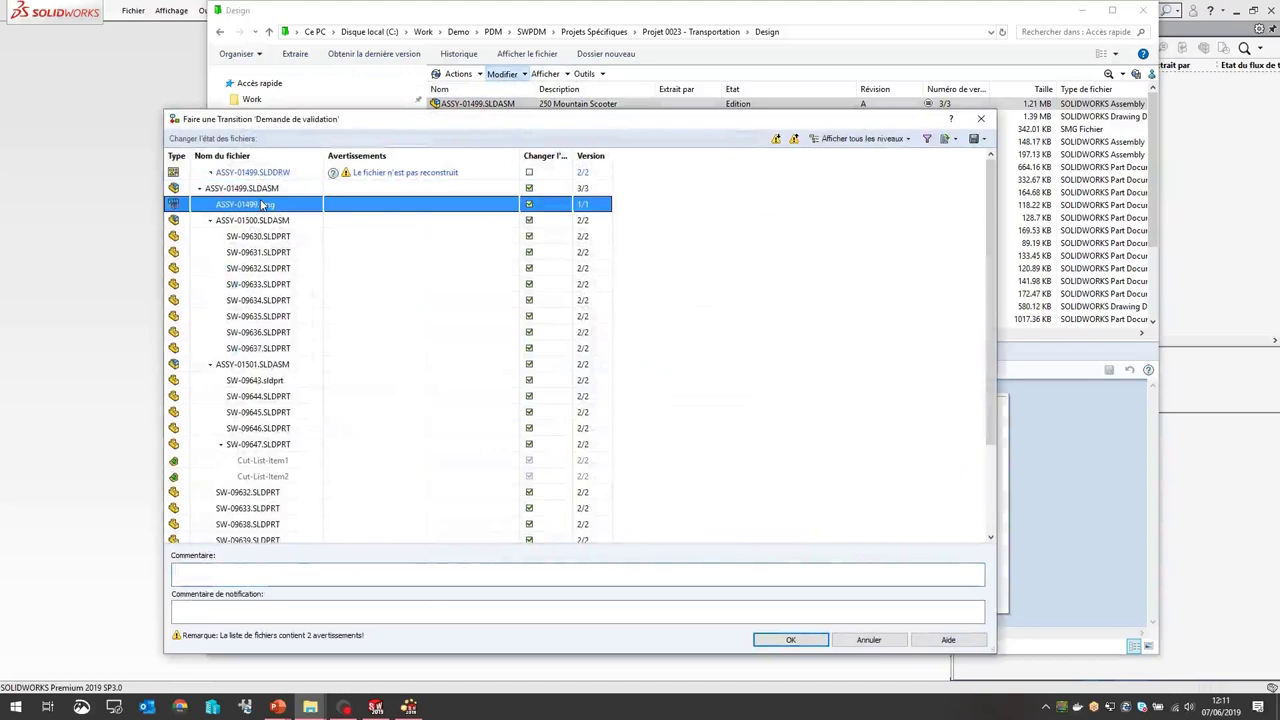
left_click(529, 172)
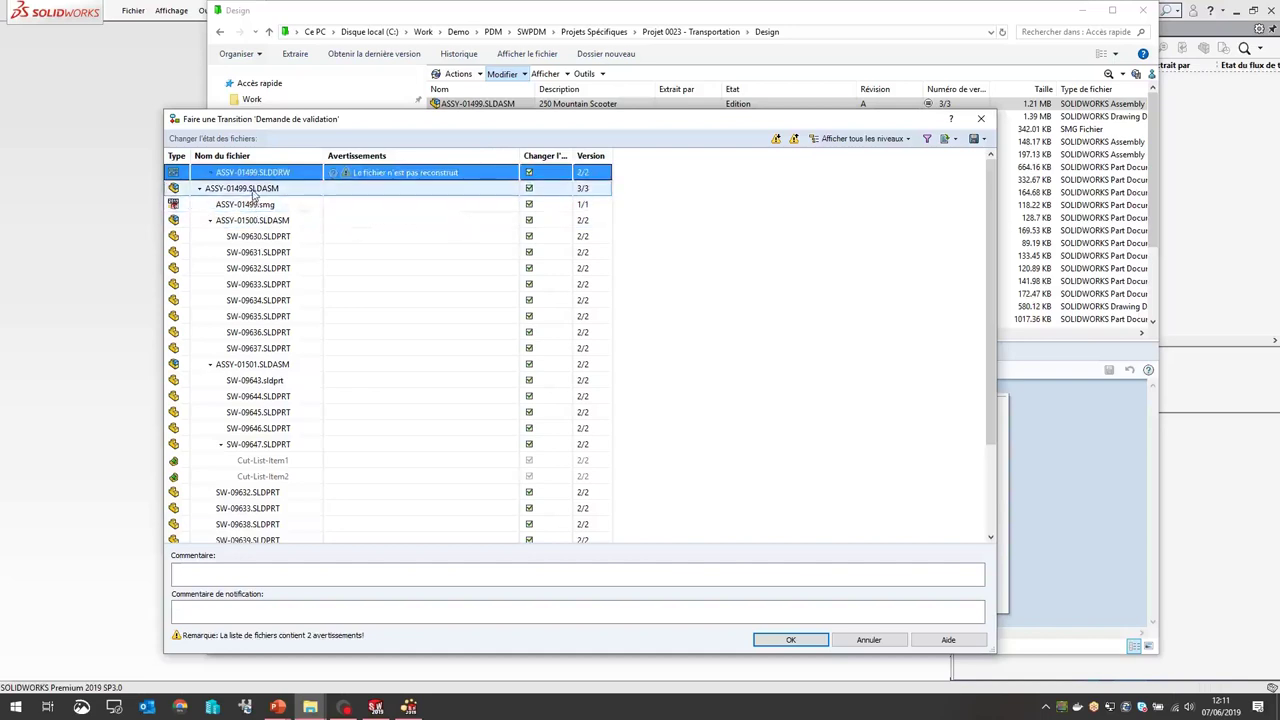
left_click(253, 192)
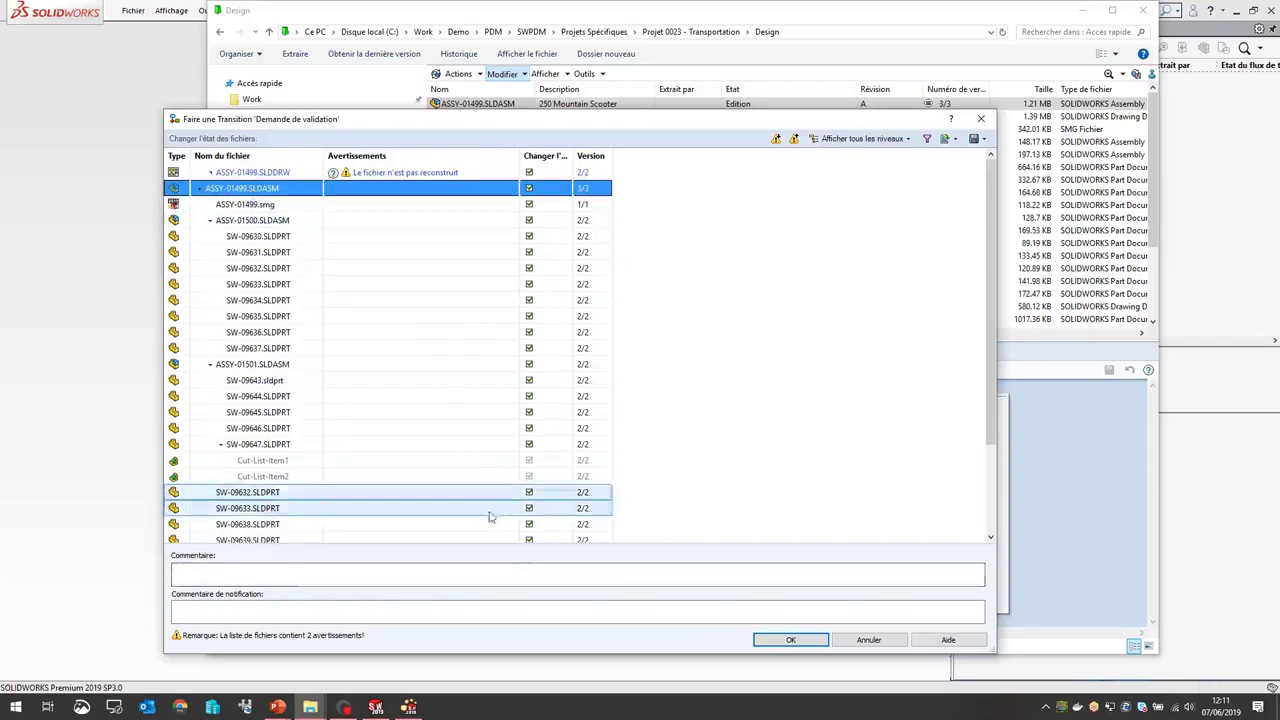
left_click(510, 611)
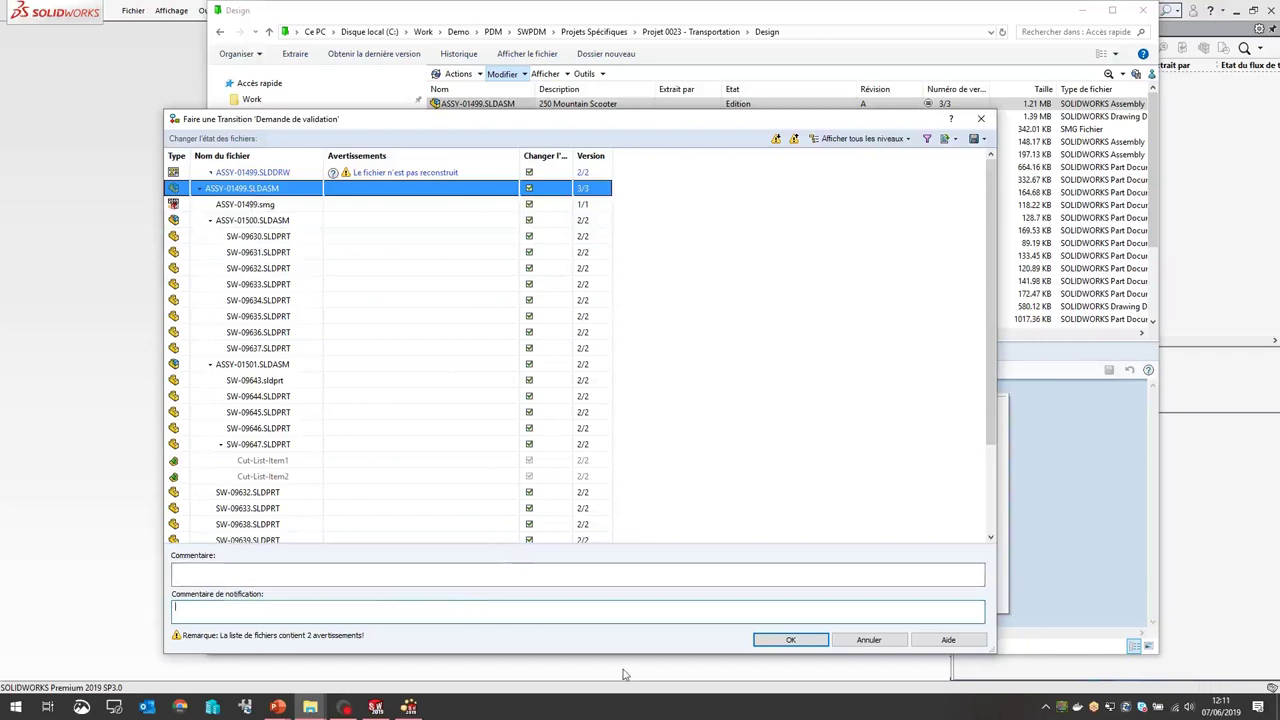
left_click(755, 574)
type("Ca semble ok pour la prod")
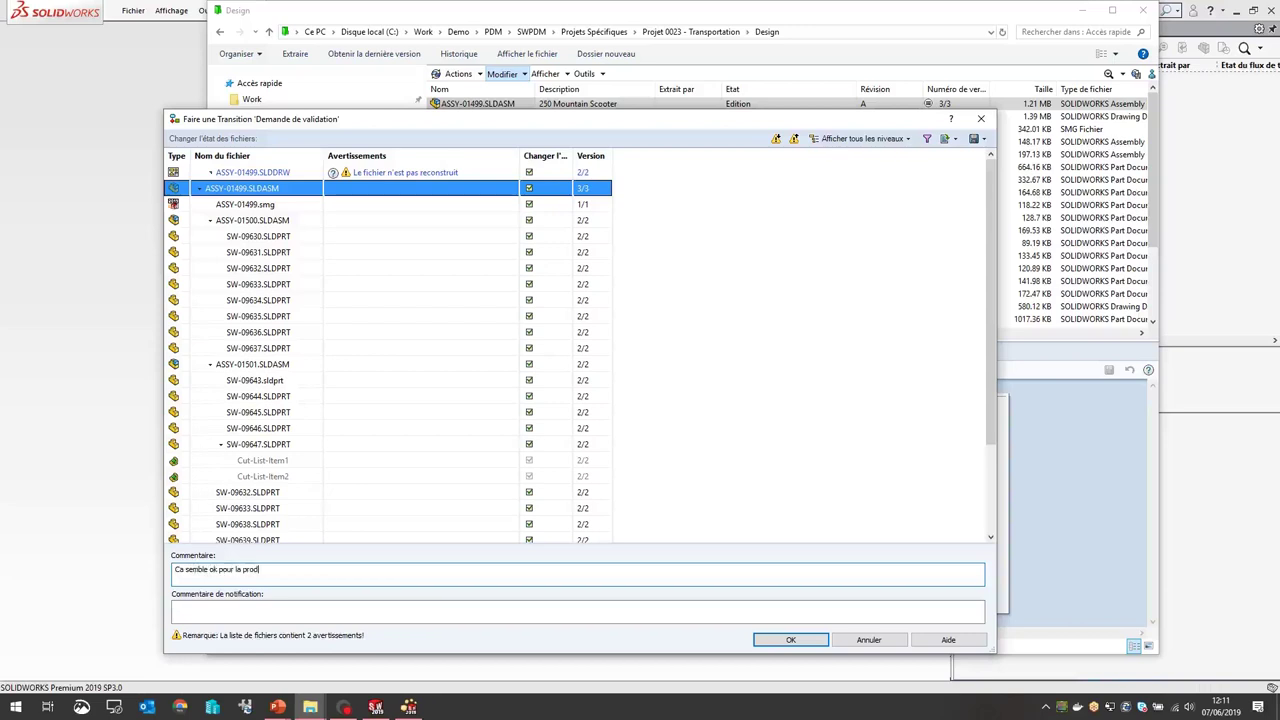
key("Tab")
type("a vérifier")
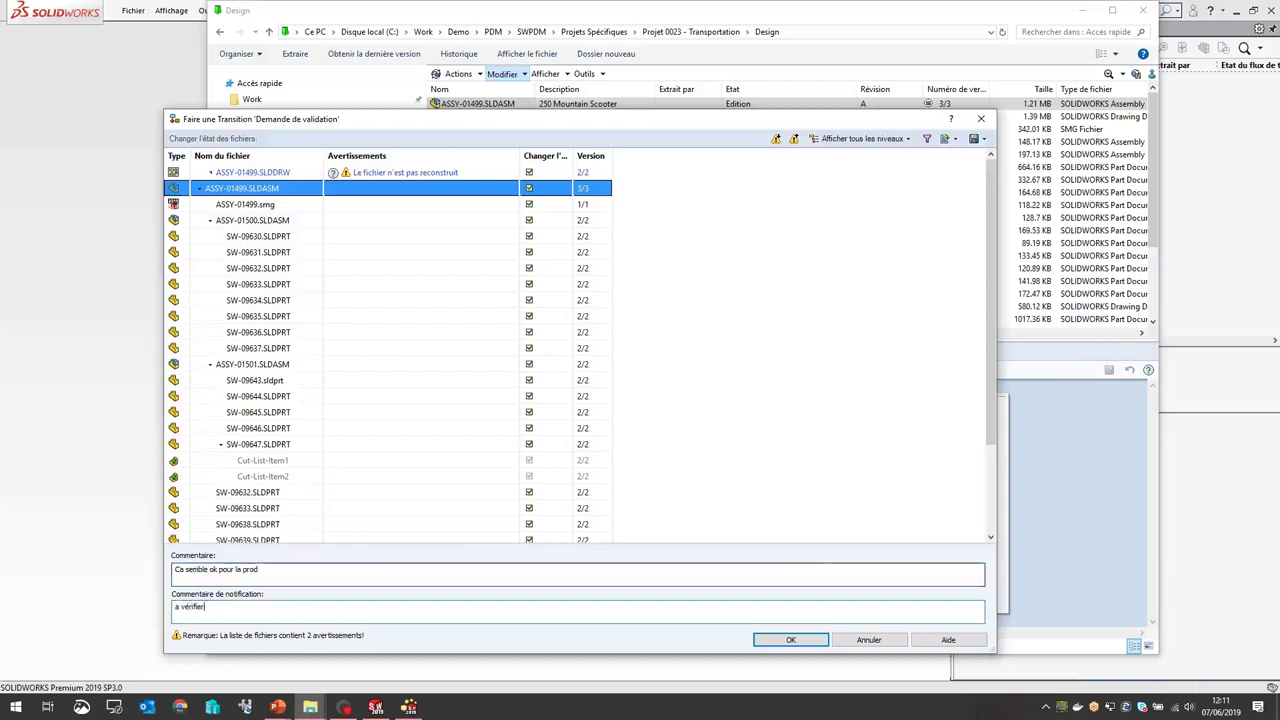
left_click(790, 640)
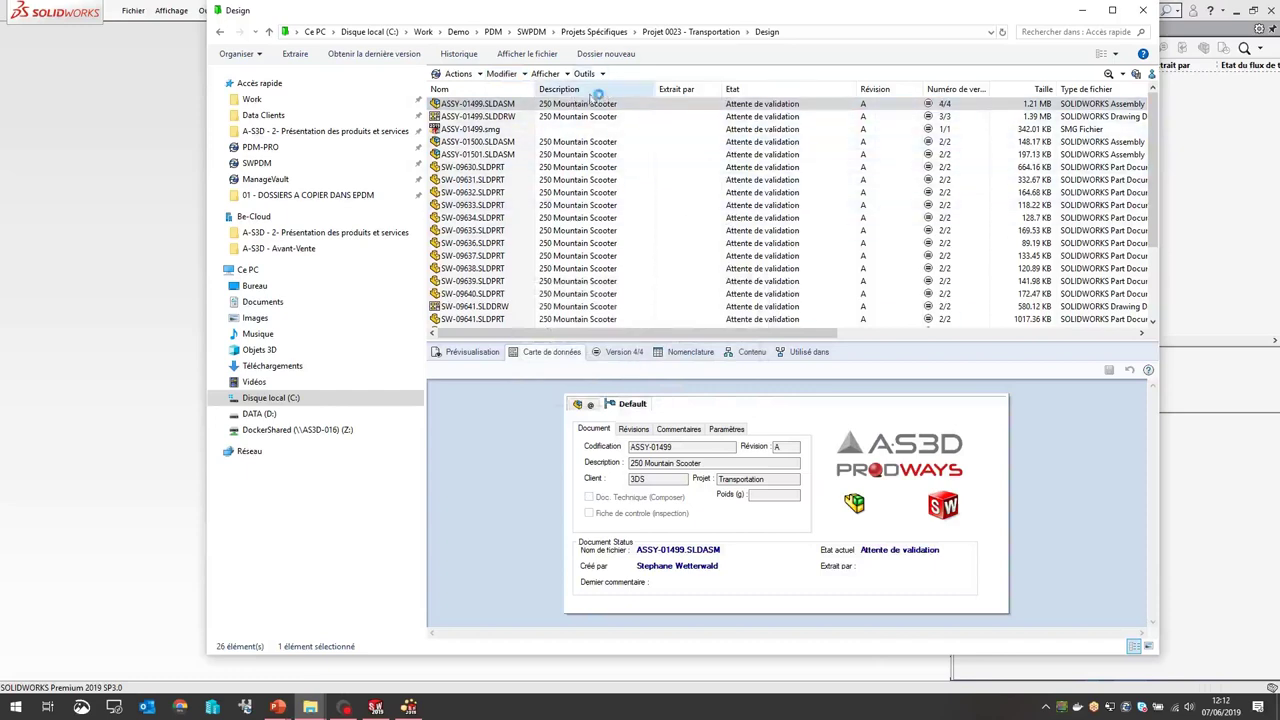
Preview the ASSY-01499.SLDDRW drawing and zoom in on it
double_click(503, 117)
left_click(503, 117)
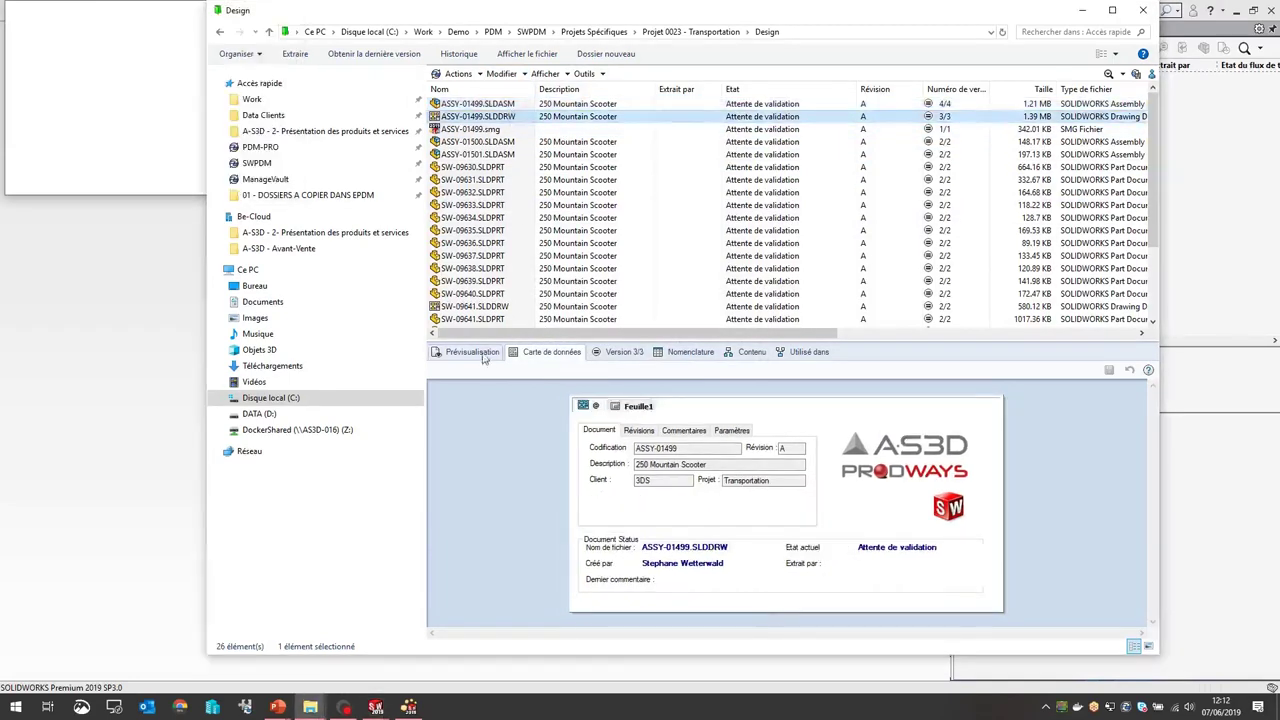
left_click(478, 352)
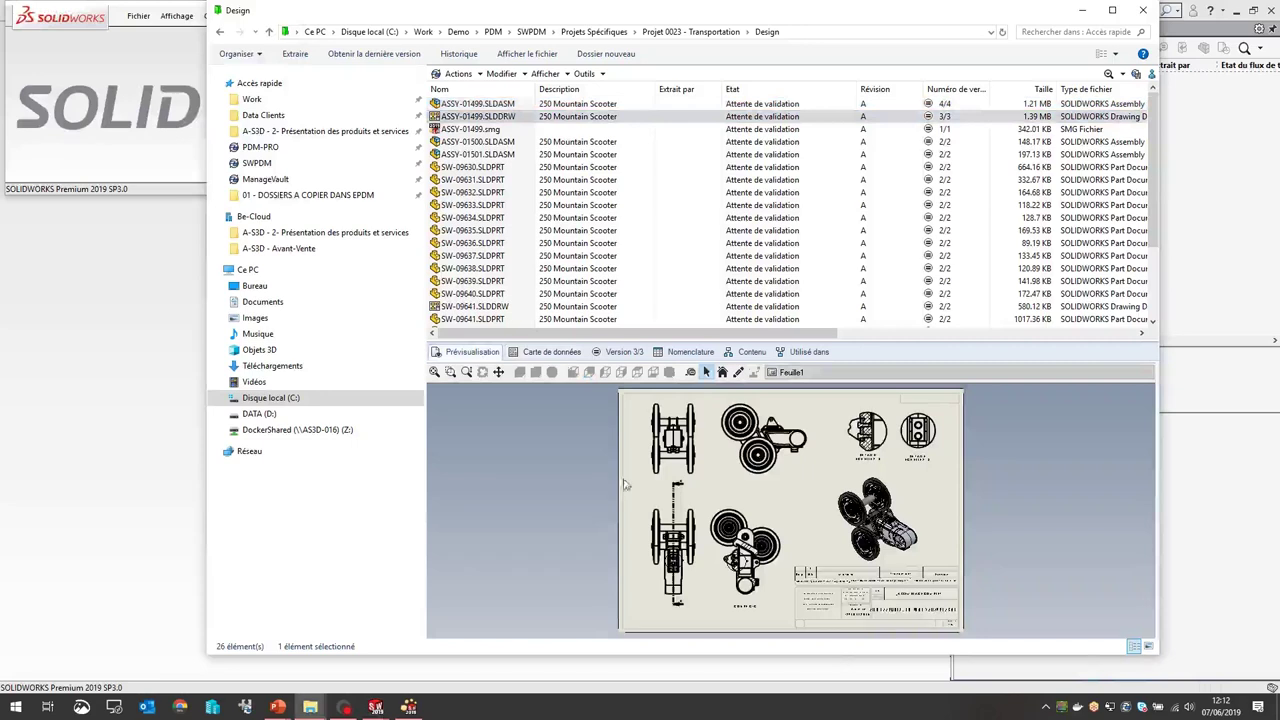
scroll(815, 535, "down", 2)
scroll(930, 598, "down", 3)
scroll(930, 598, "up", 1)
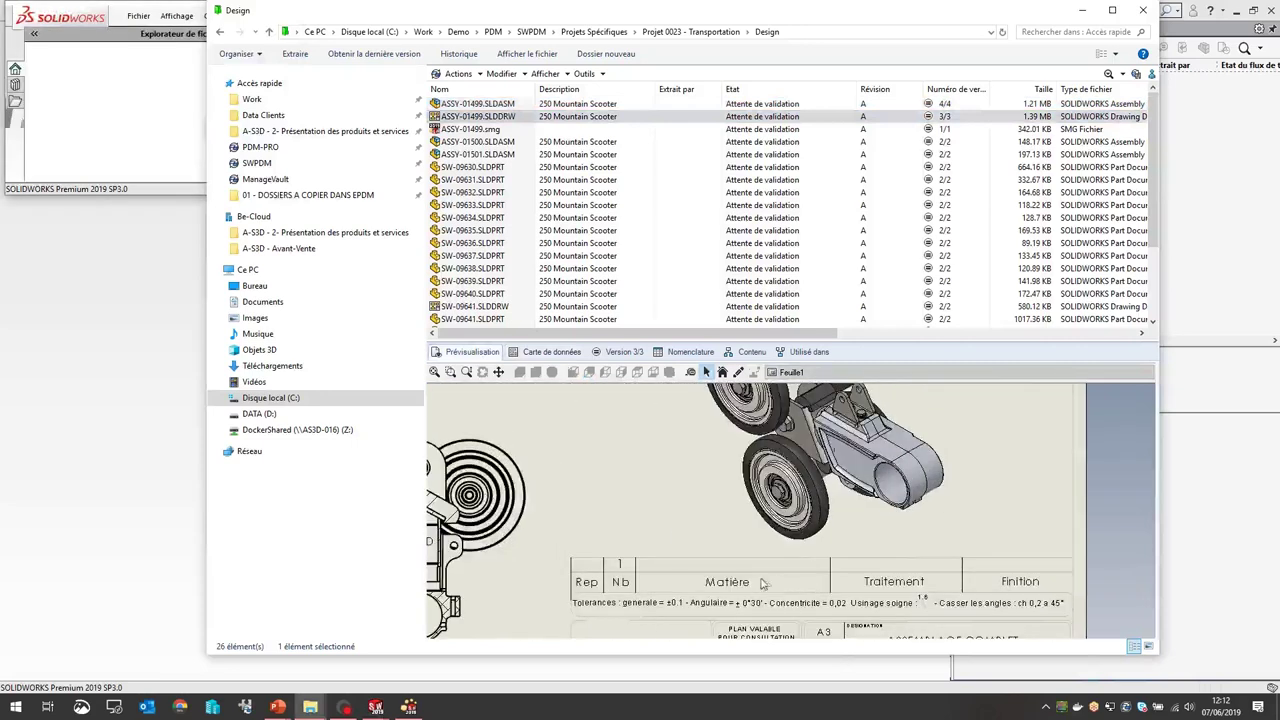
scroll(800, 500, "up", 2)
scroll(745, 449, "up", 1)
scroll(745, 449, "up", 1)
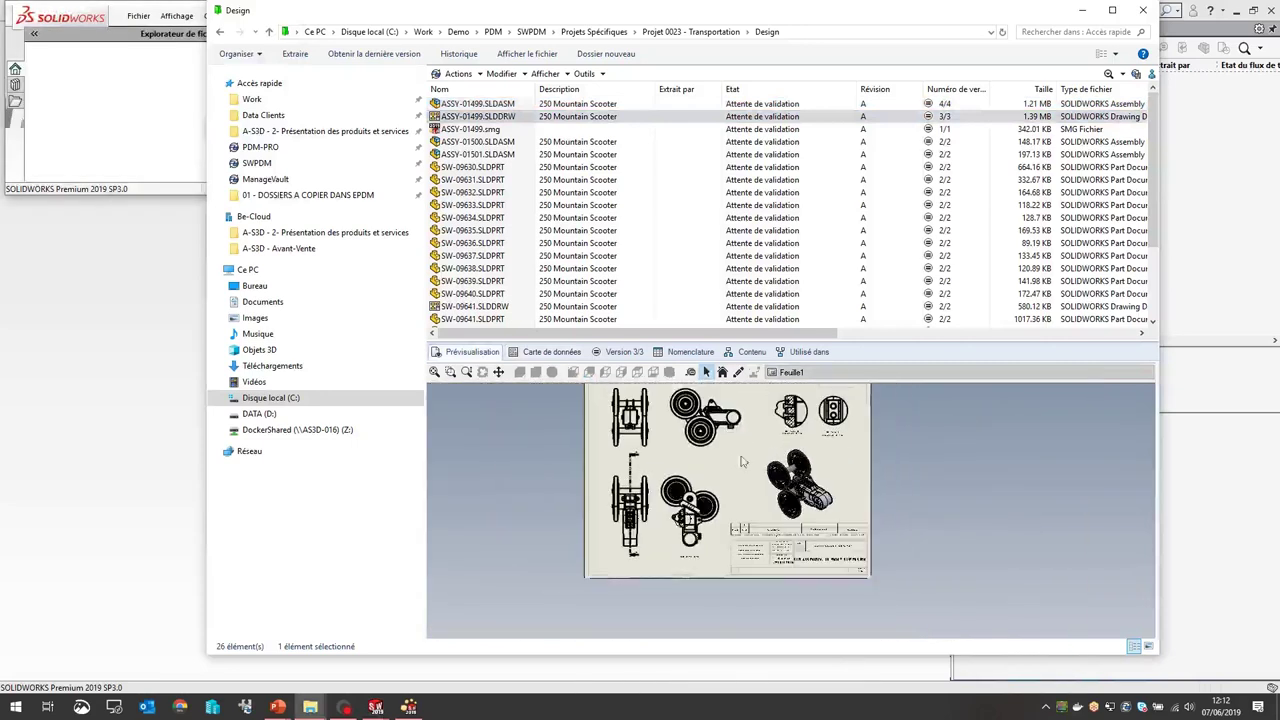
scroll(745, 449, "up", 1)
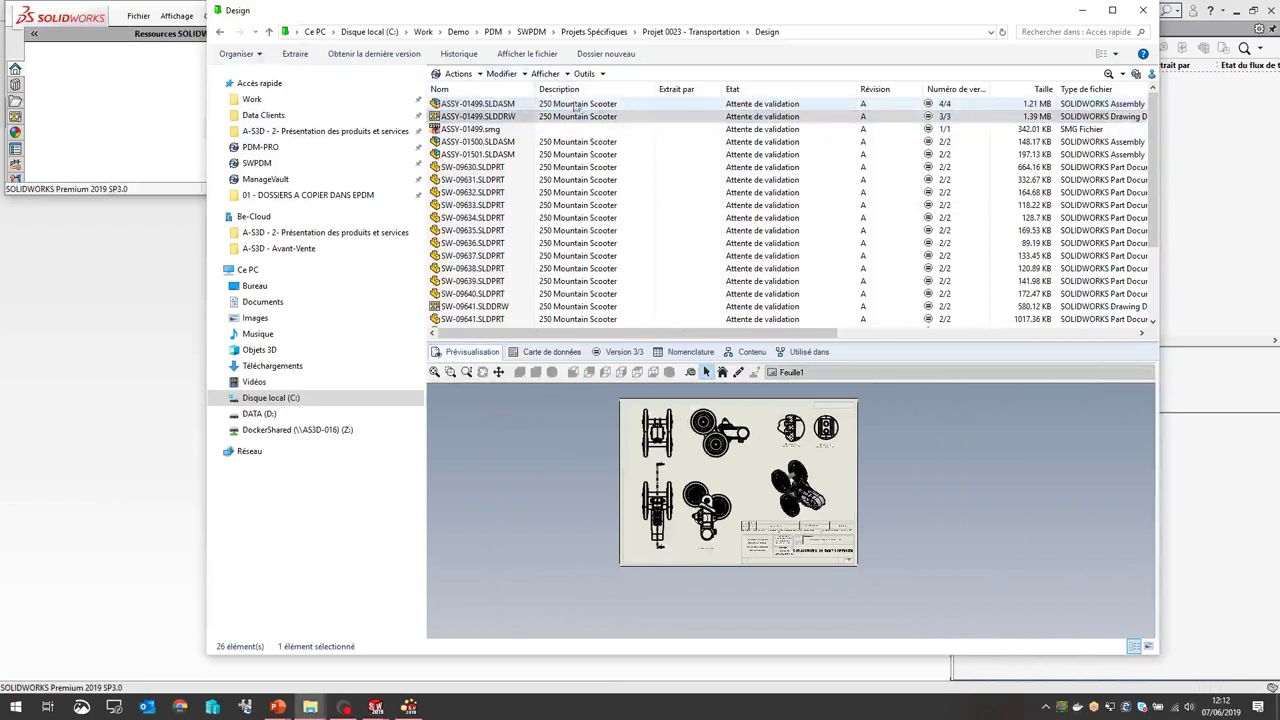
Select the ASSY-01499 assembly and bring up the Modifier state-change options
double_click(533, 116)
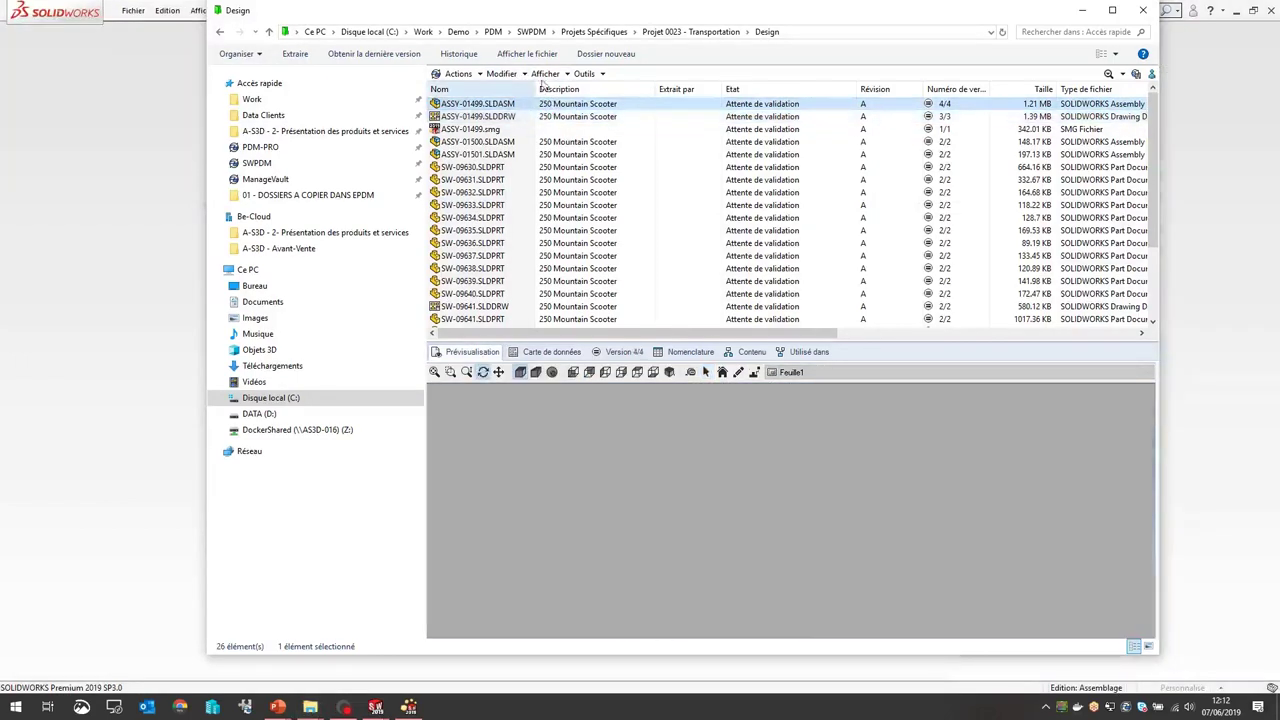
left_click(585, 73)
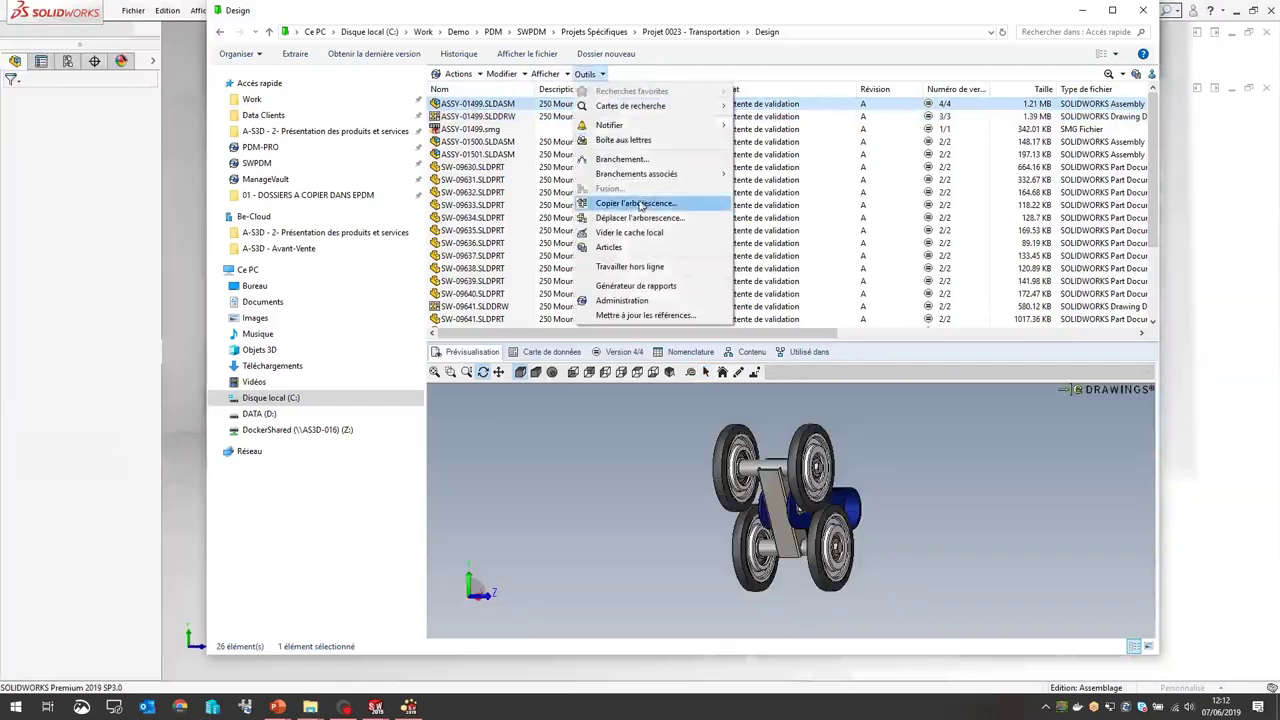
left_click(502, 74)
mouse_move(534, 203)
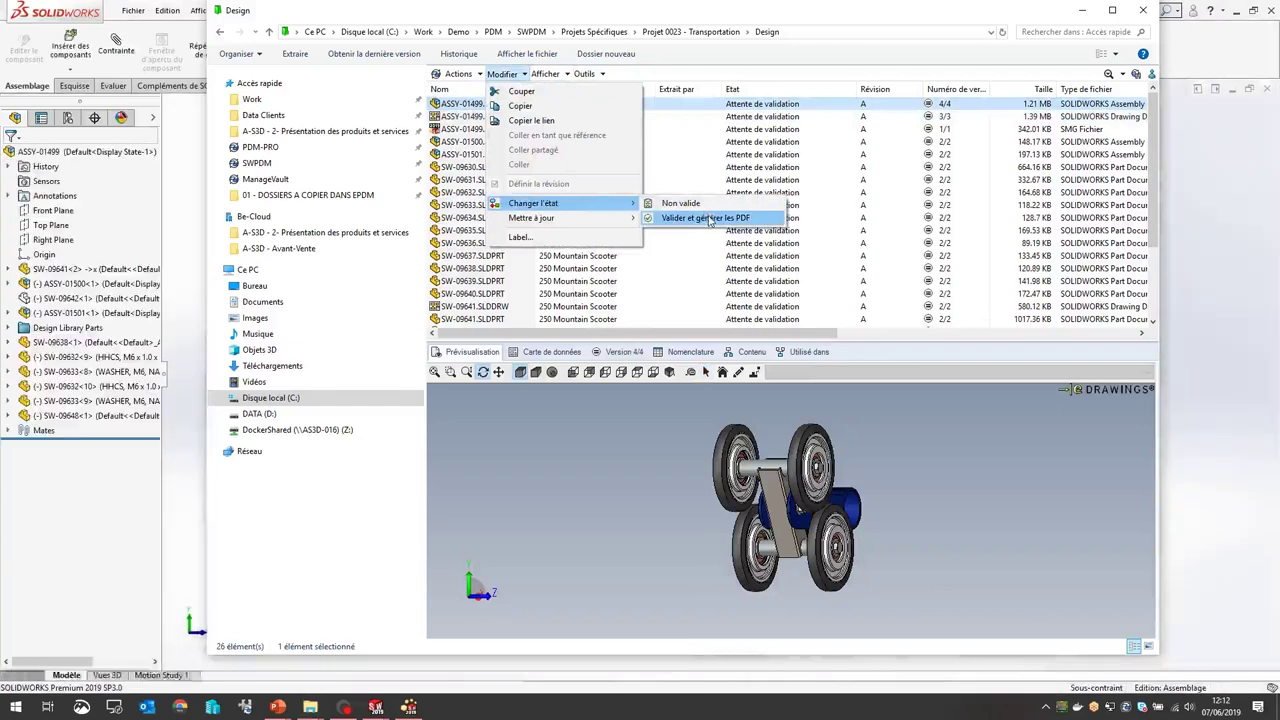
Run Valider et générer les PDF on ASSY-01499 and its SLDDRW drawing, confirming with the password
left_click(706, 218)
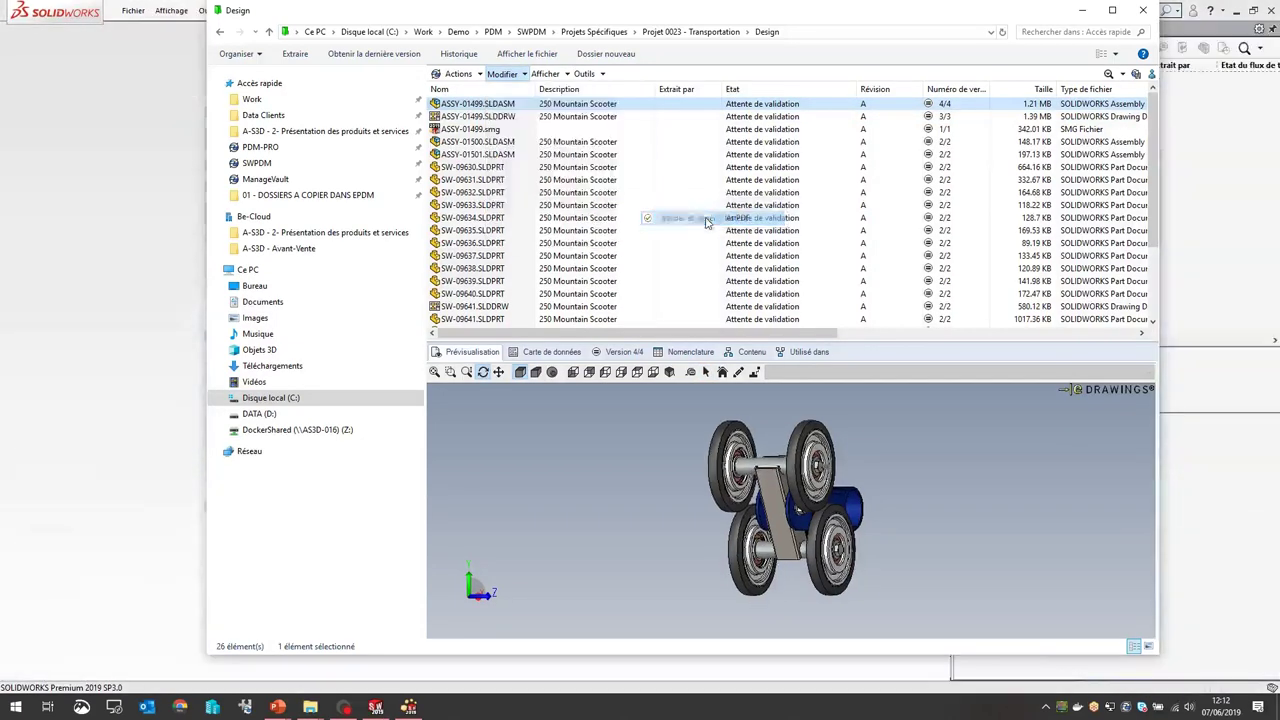
left_click(529, 172)
type("C'est valide")
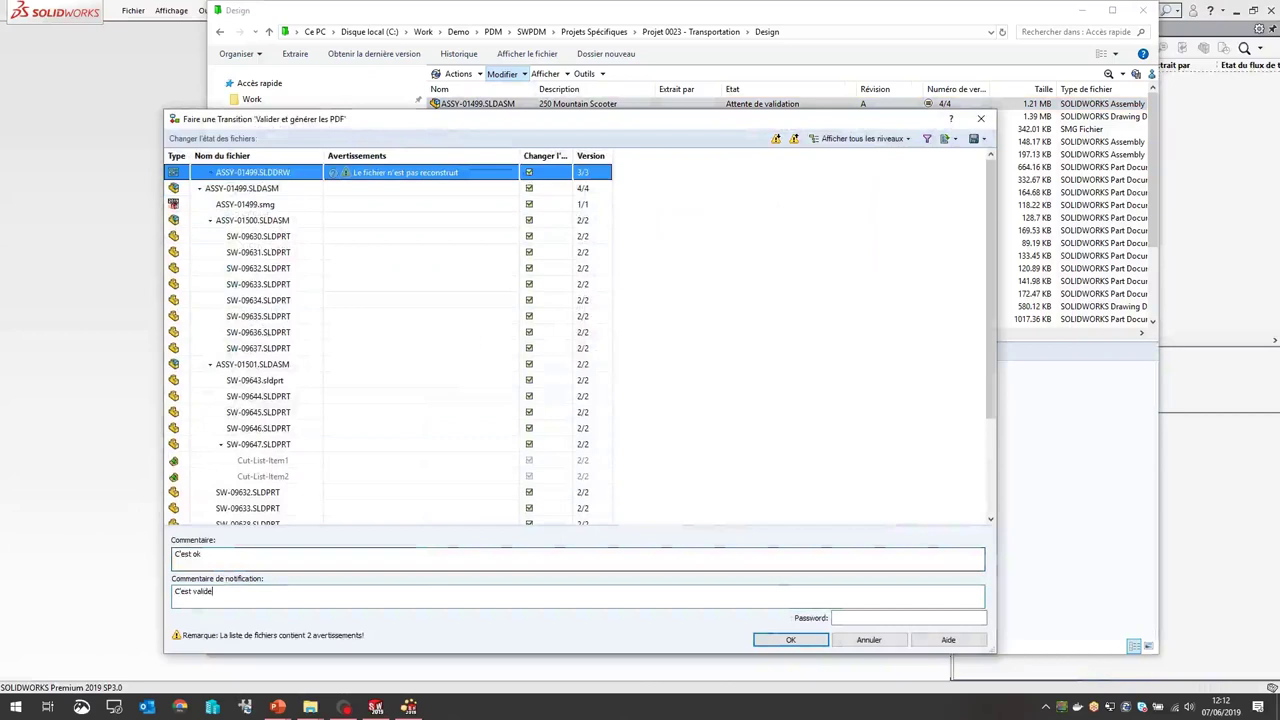
left_click(907, 617)
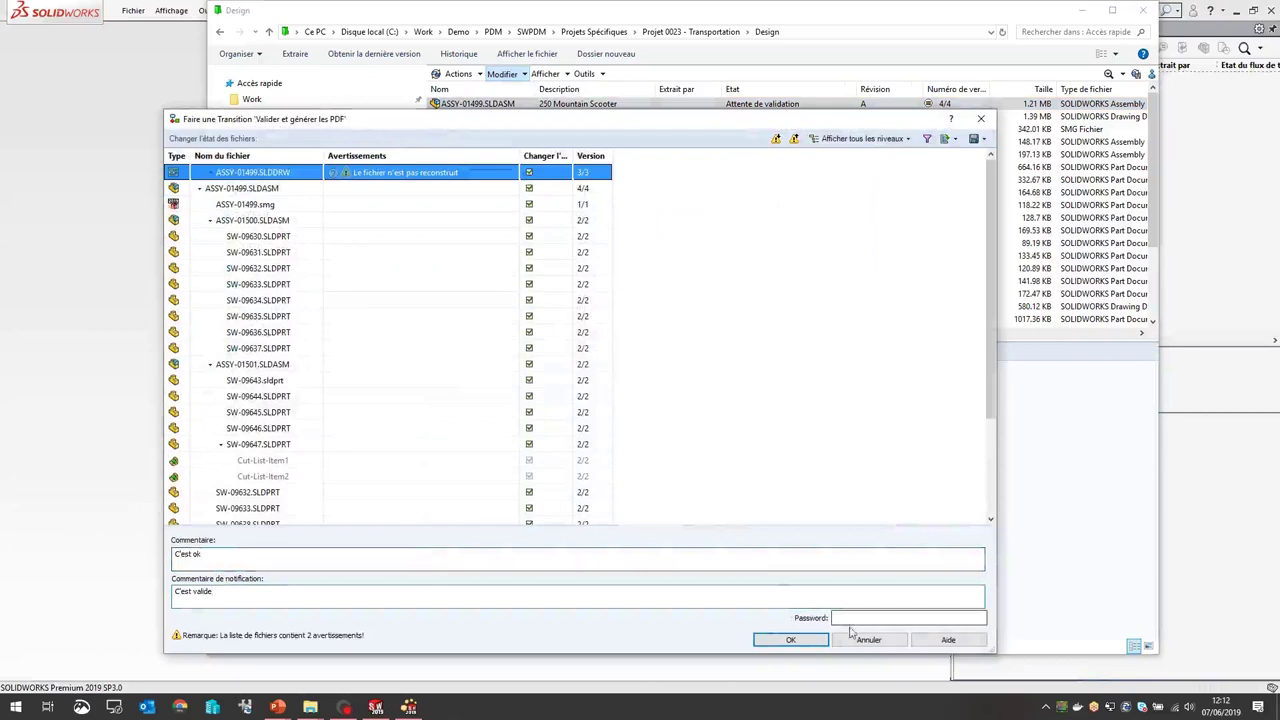
type("•••••")
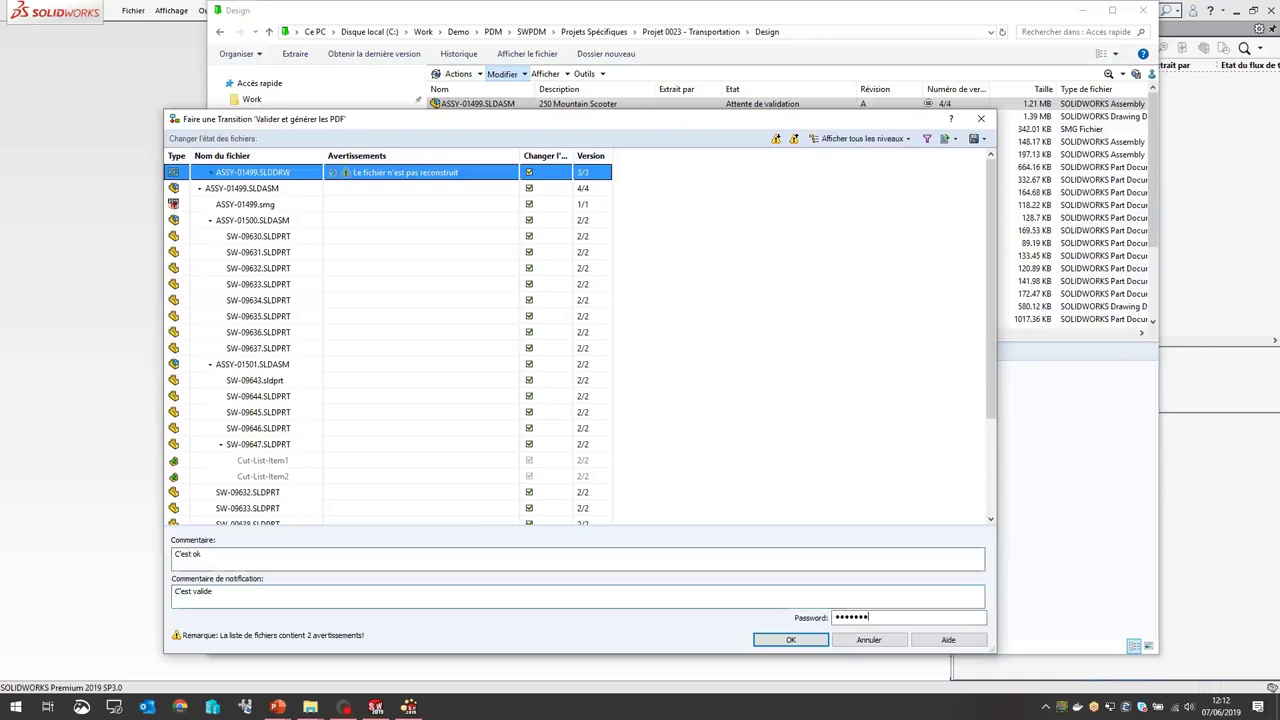
left_click(791, 640)
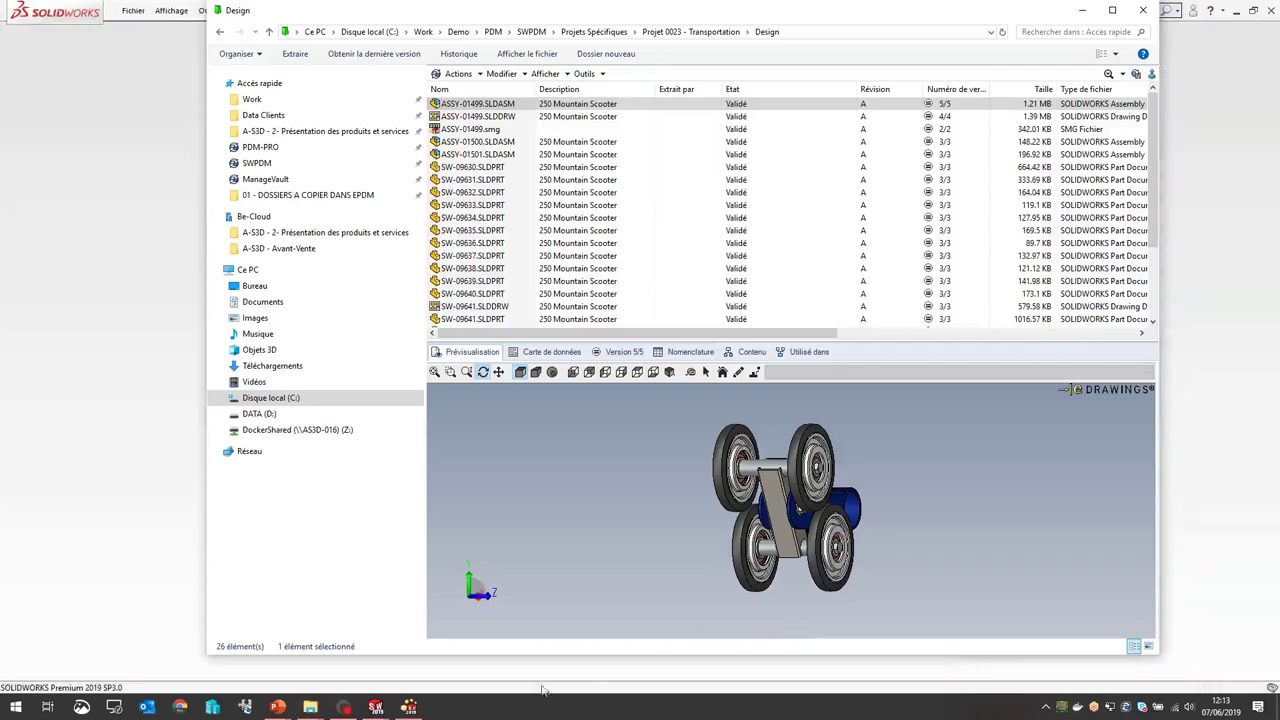
Show the PowerPoint slide briefly, then return to the PDM Design folder window
key("alt+Tab")
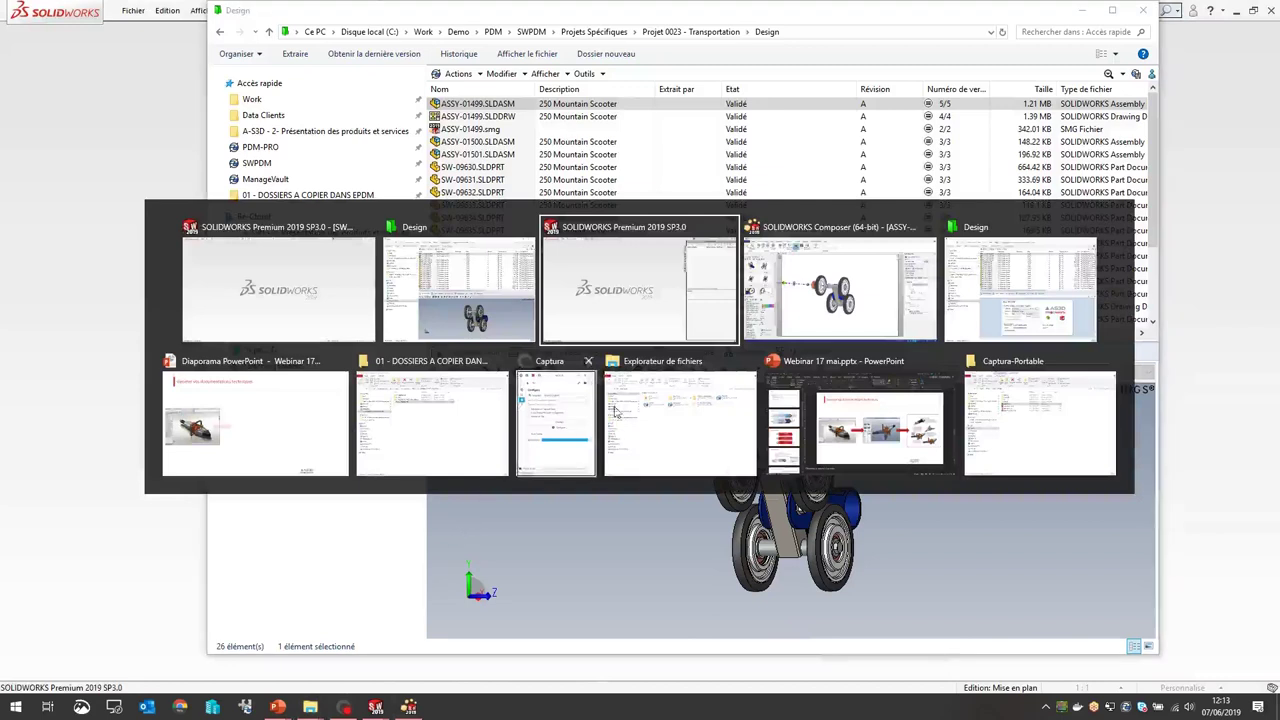
left_click(298, 404)
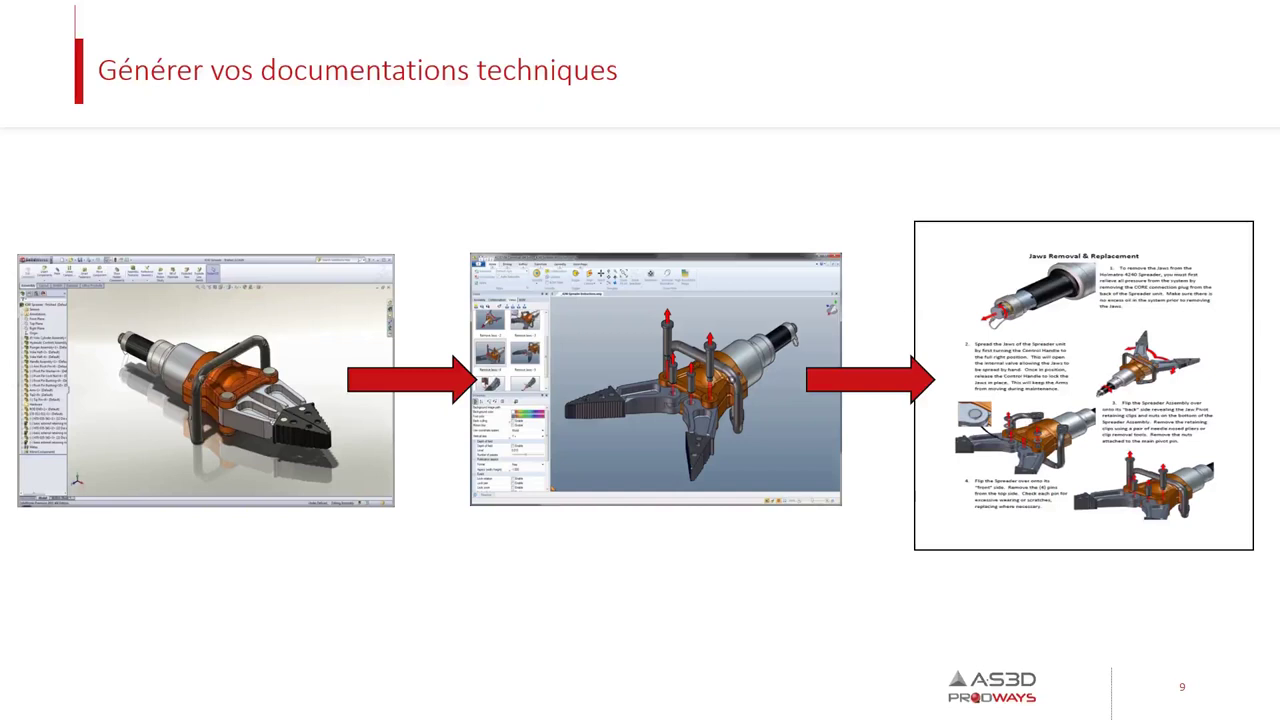
key("alt+Tab")
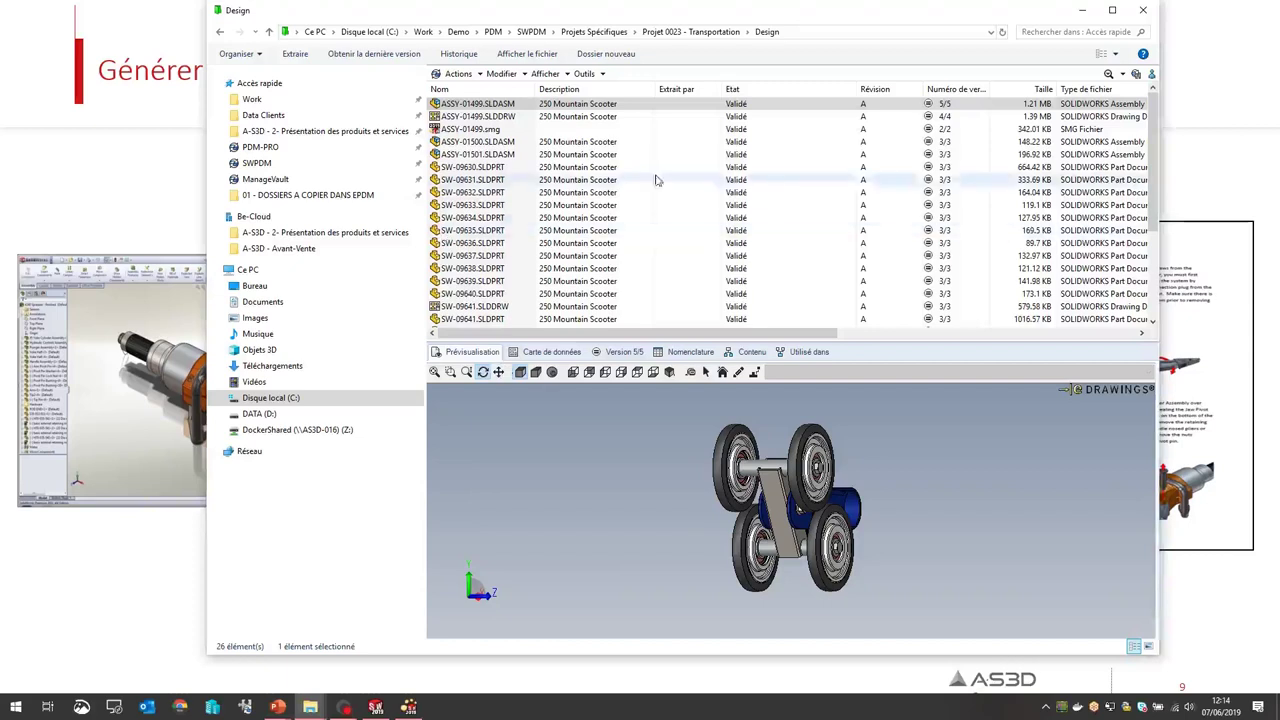
left_click(521, 222)
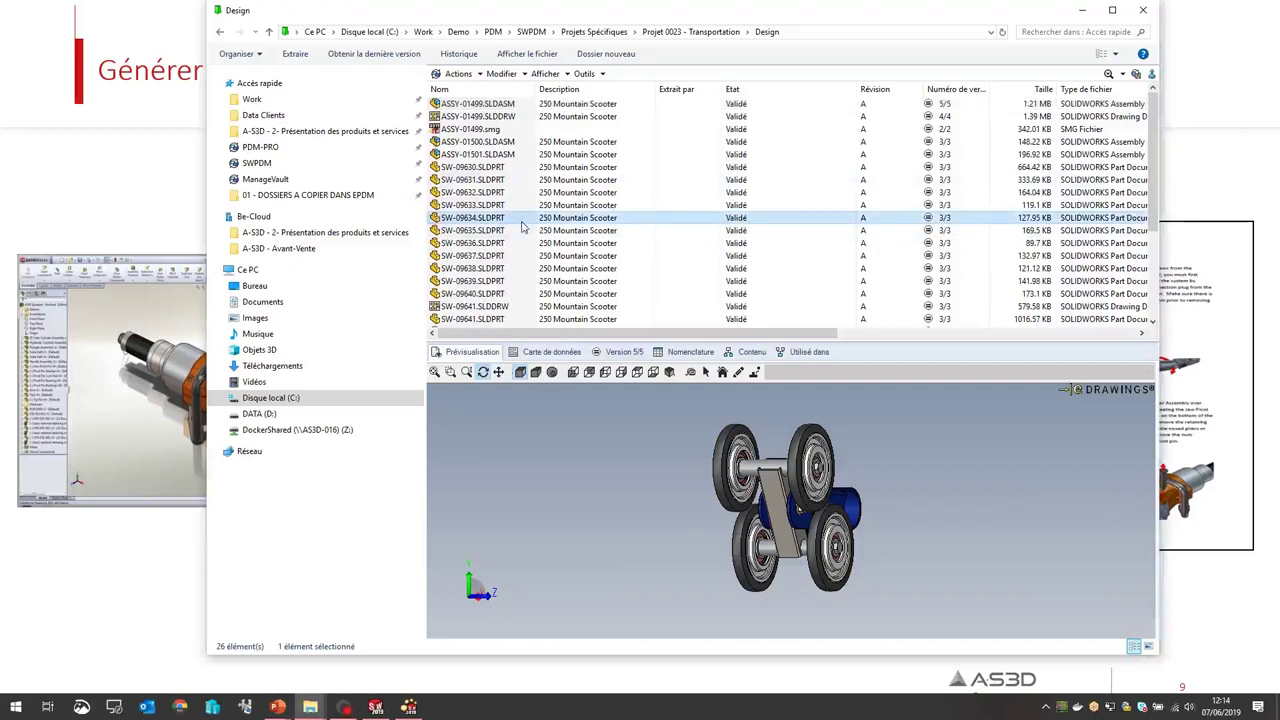
Refresh the Design folder and inspect the ASSY-01499.pdf preview, highlighting its title and date
key("F5")
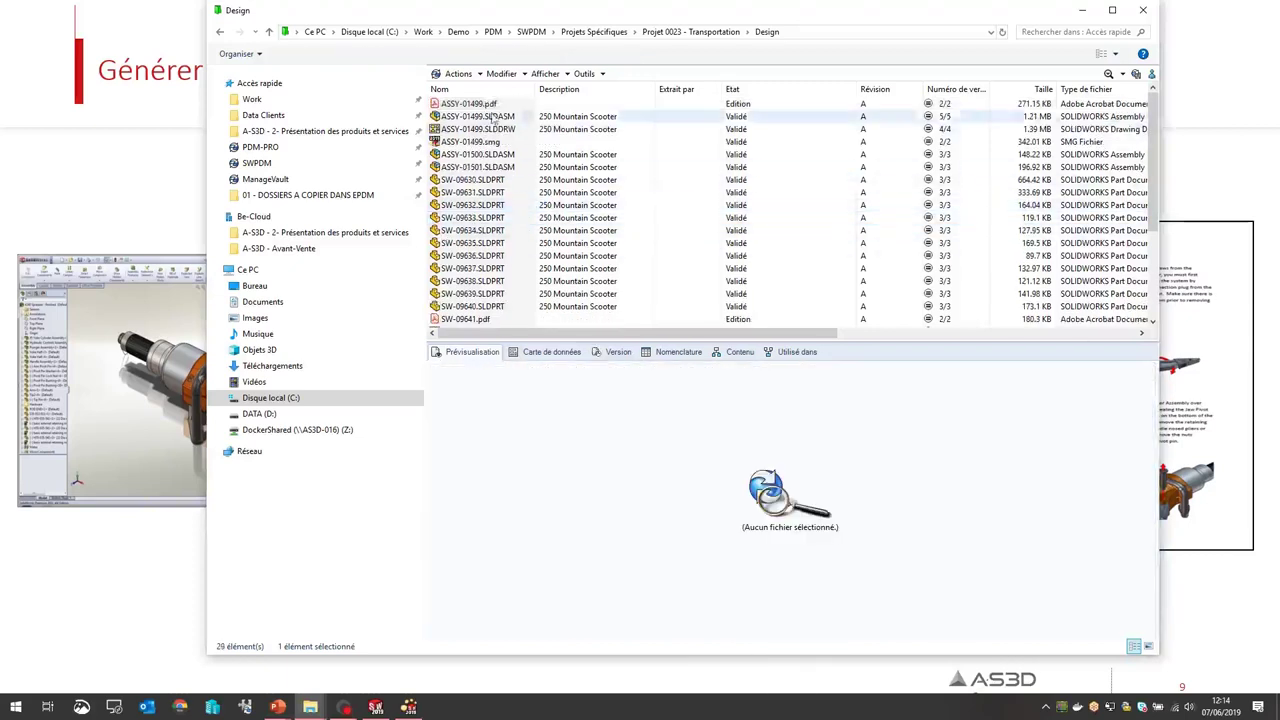
left_click(487, 106)
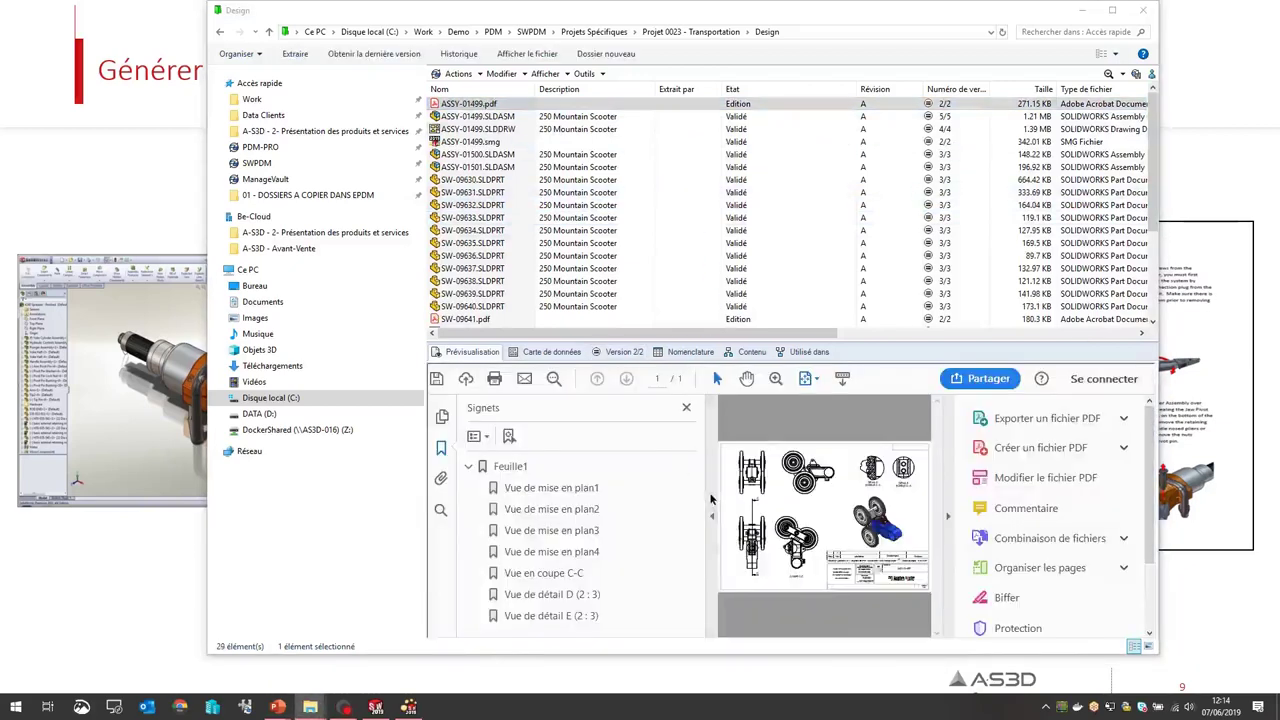
left_click(712, 516)
left_click(946, 520)
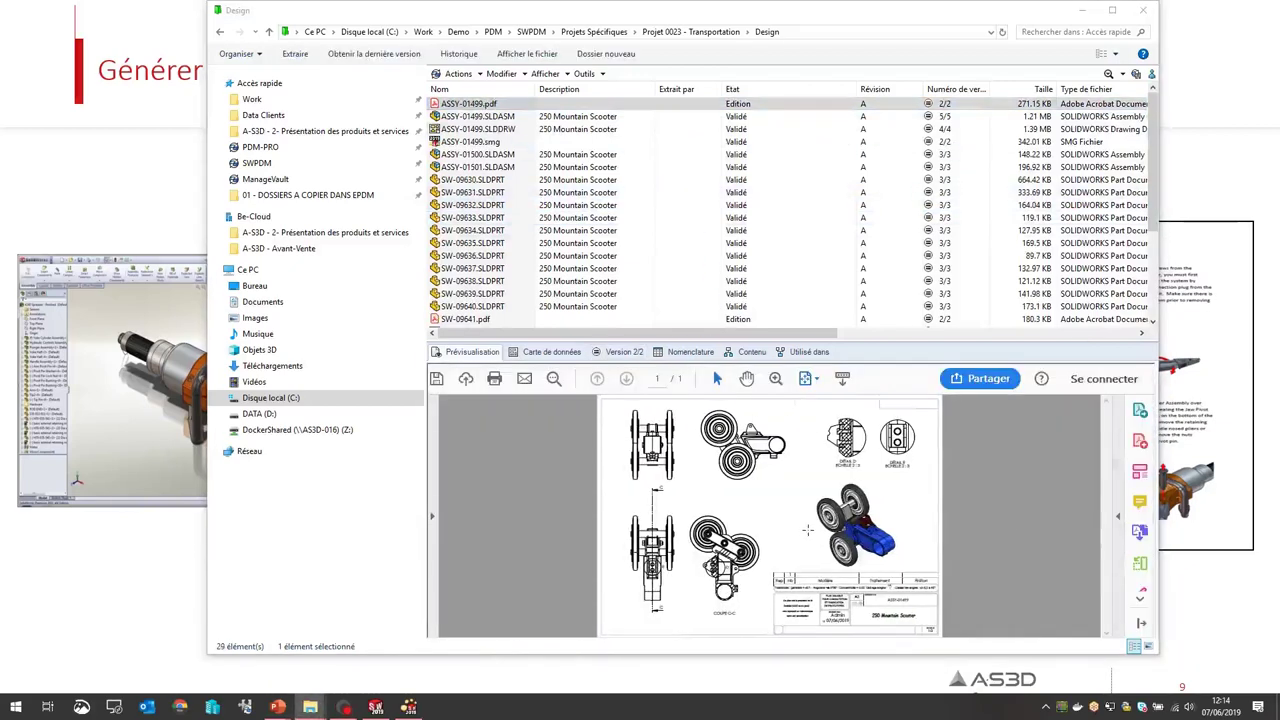
scroll(862, 556, "up", 2, "ctrl")
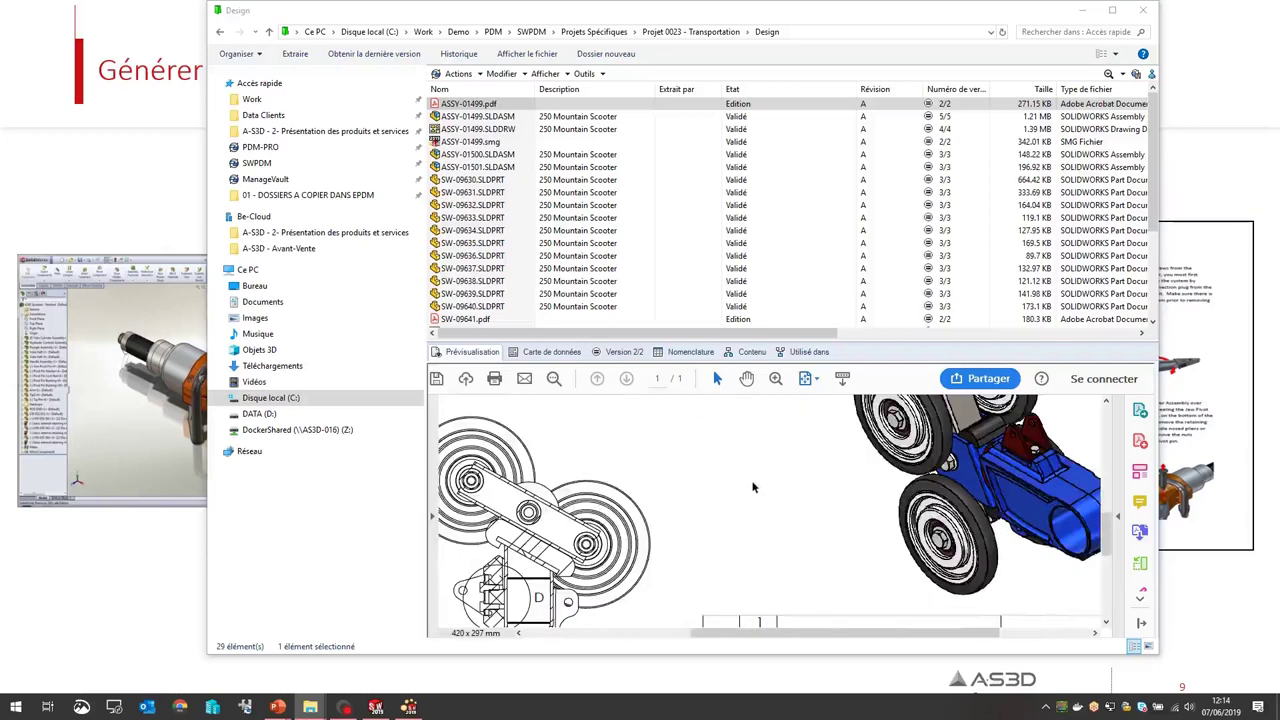
scroll(858, 520, "up", 2, "ctrl")
scroll(856, 494, "up", 2, "ctrl")
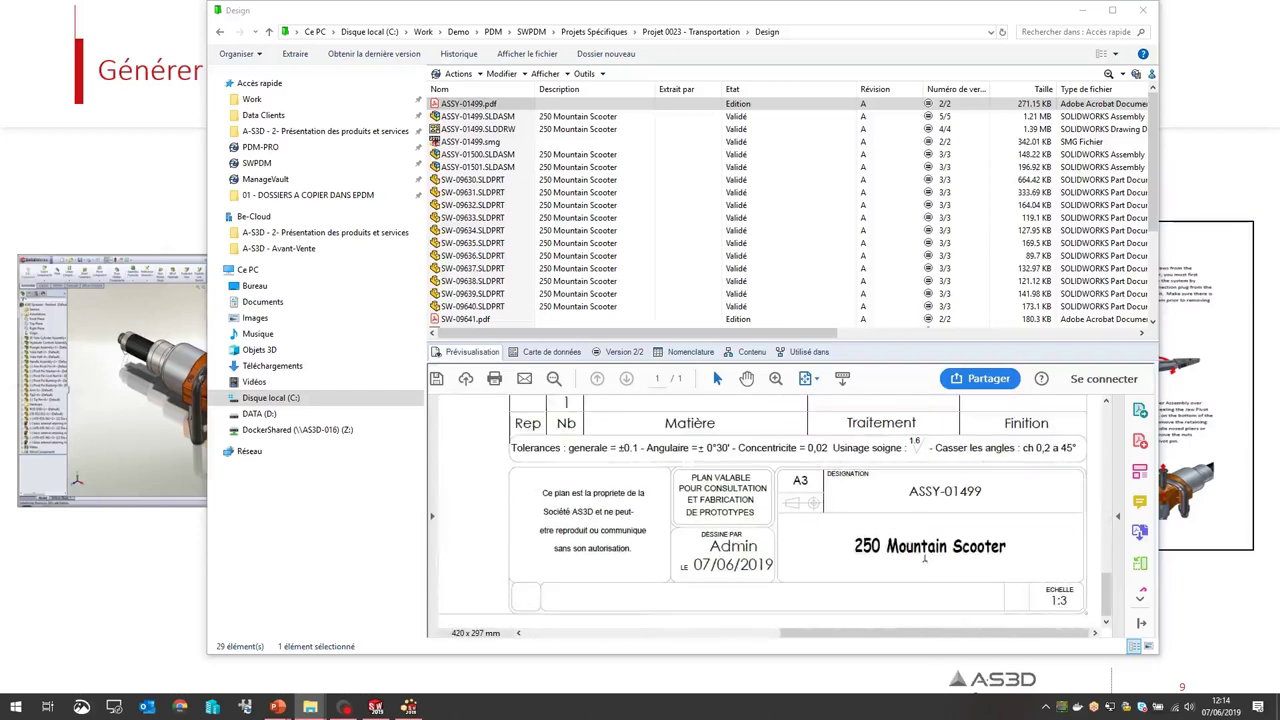
left_click_drag(855, 546, 960, 556)
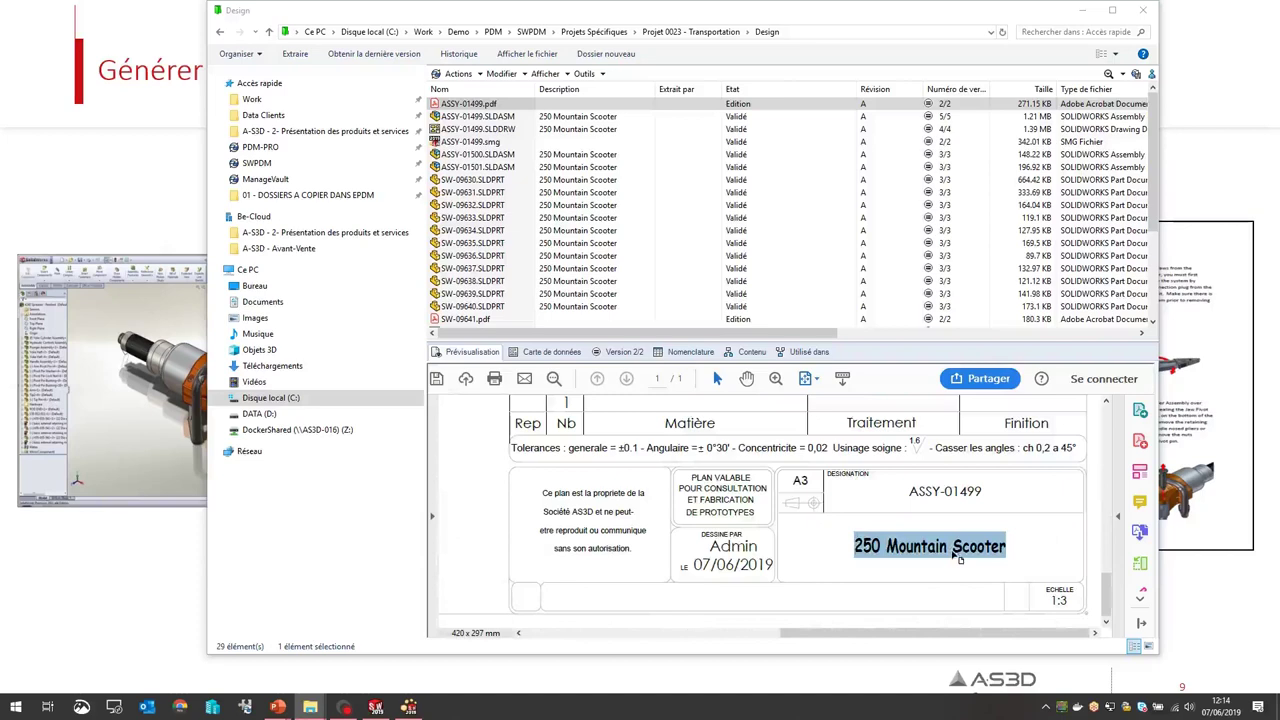
scroll(826, 545, "up", 1)
left_click_drag(702, 596, 780, 598)
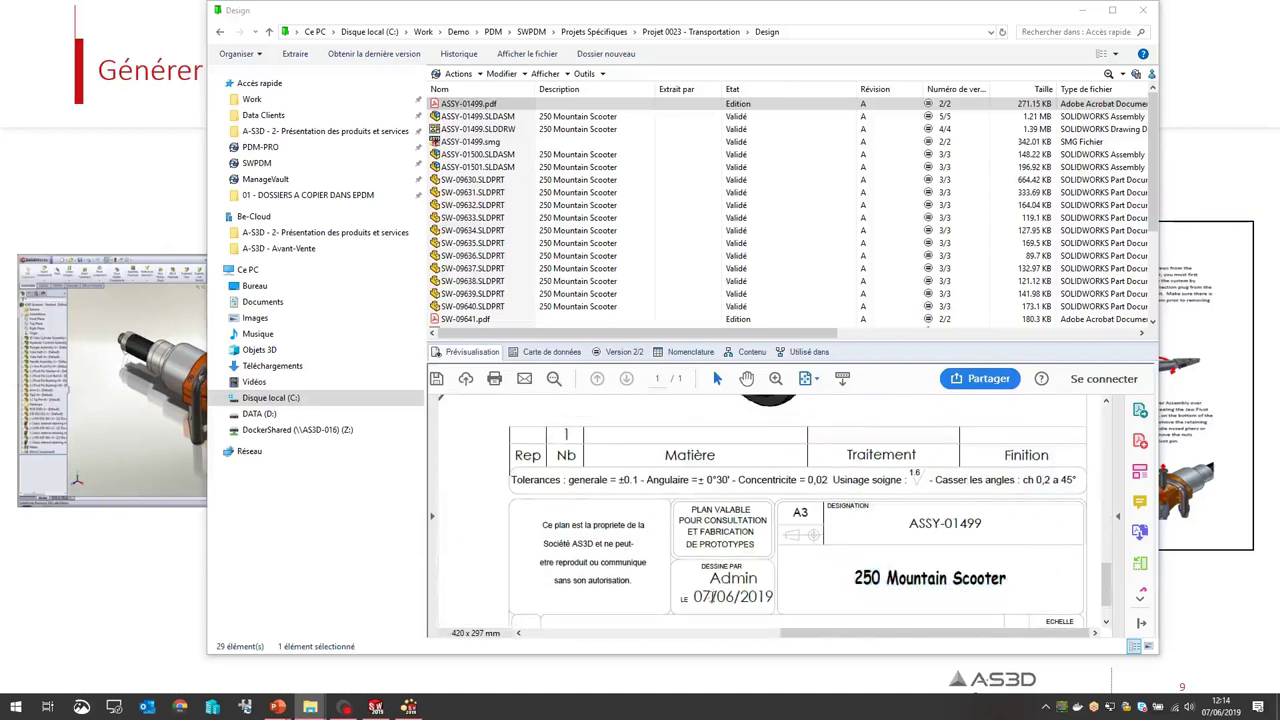
scroll(816, 580, "up", 5)
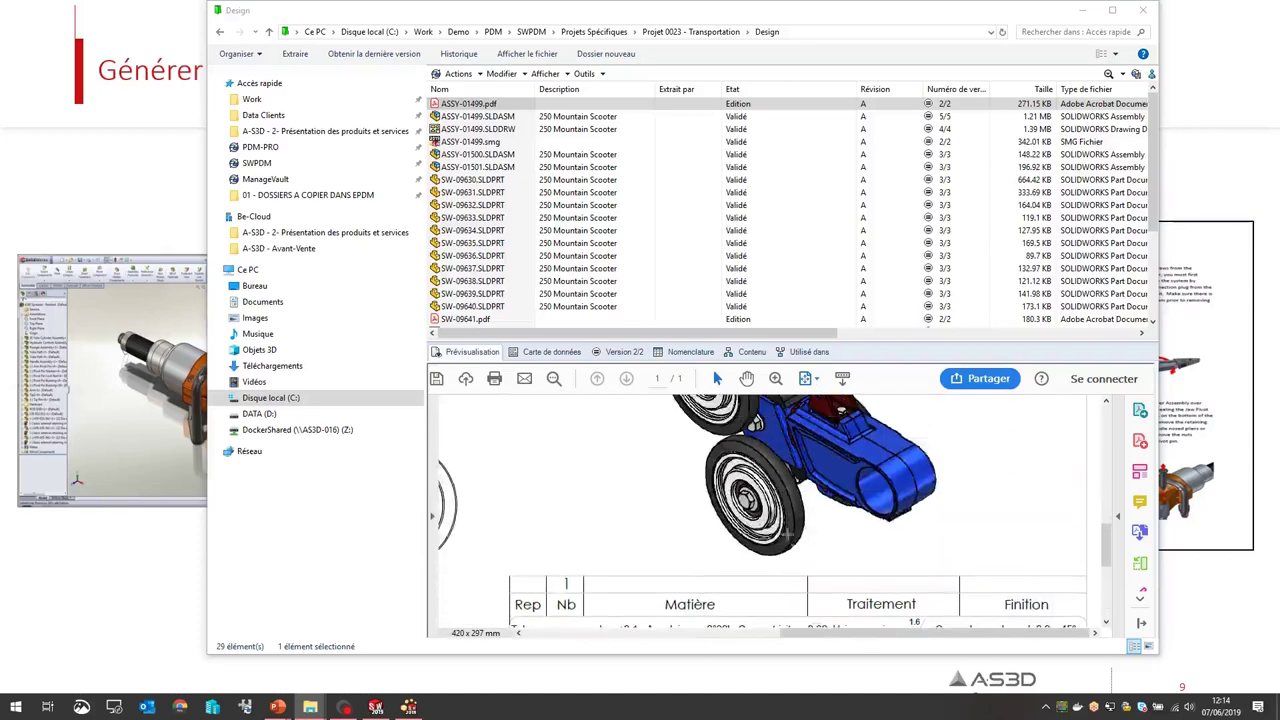
scroll(816, 580, "down", 2, "ctrl")
scroll(600, 280, "down", 2)
Preview SW-09641.pdf and SW-09648.pdf, then log out via the PDM tray icon
left_click(600, 243)
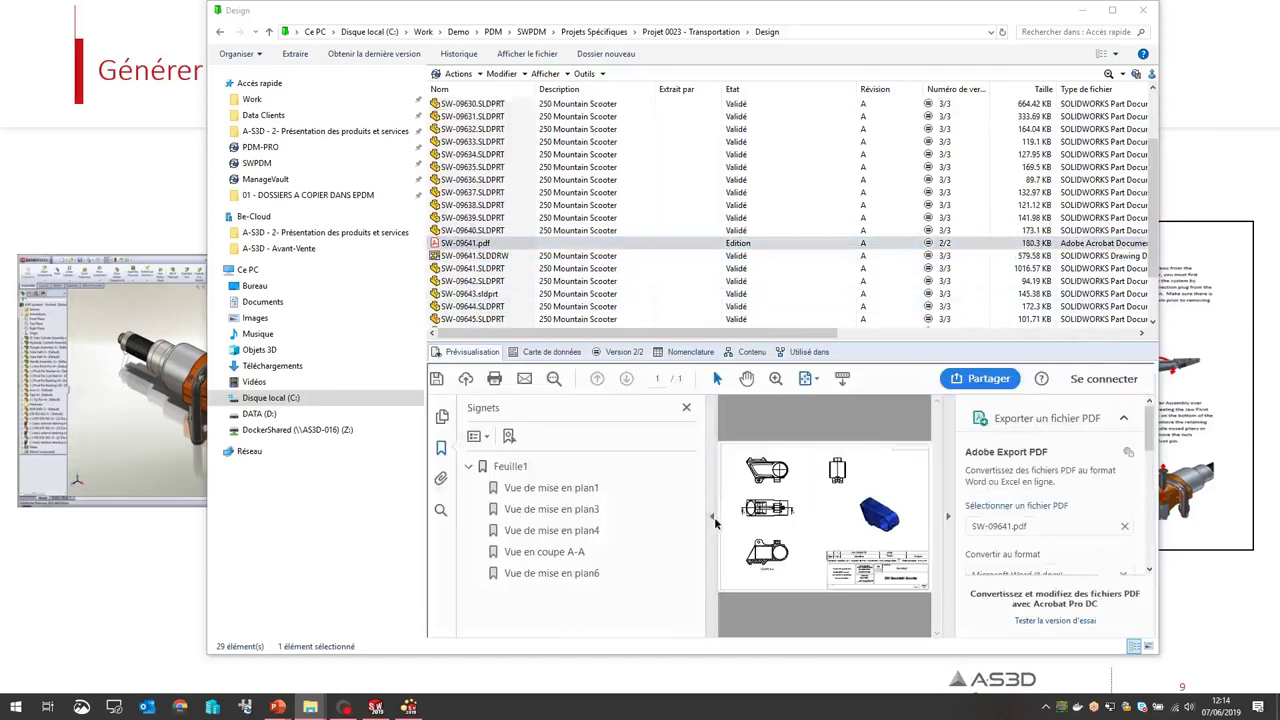
left_click(712, 518)
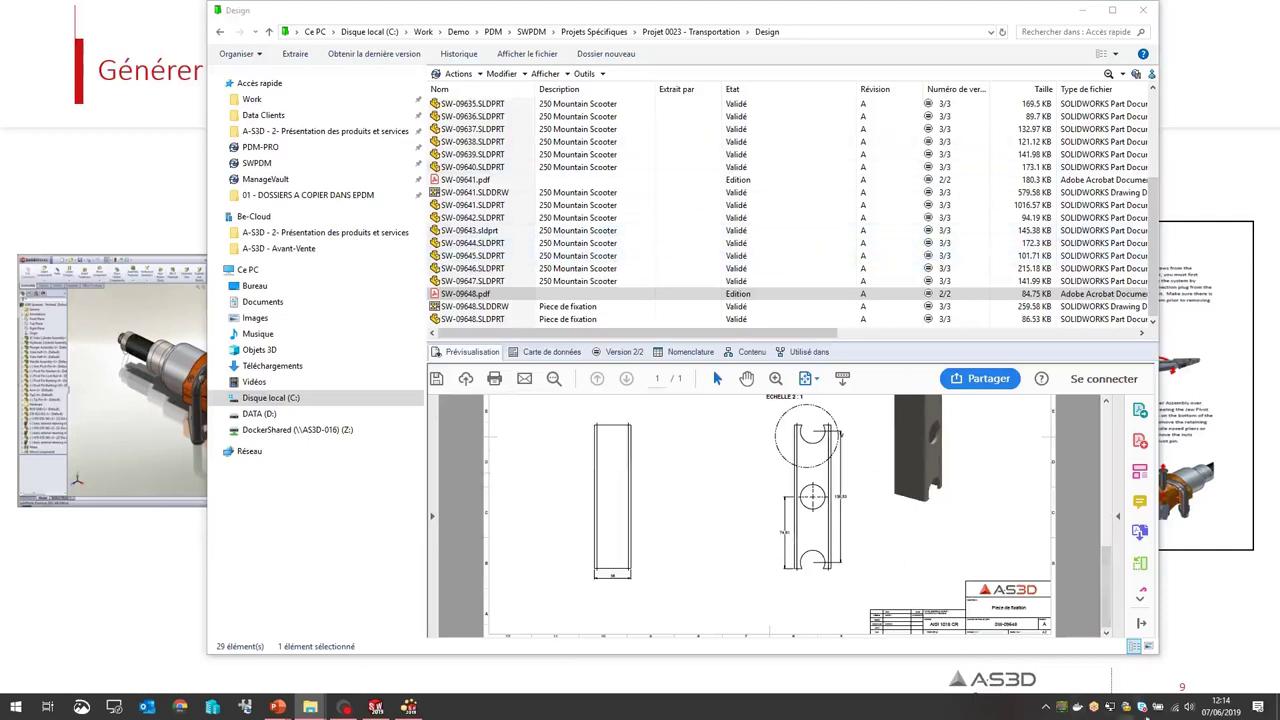
right_click(1141, 706)
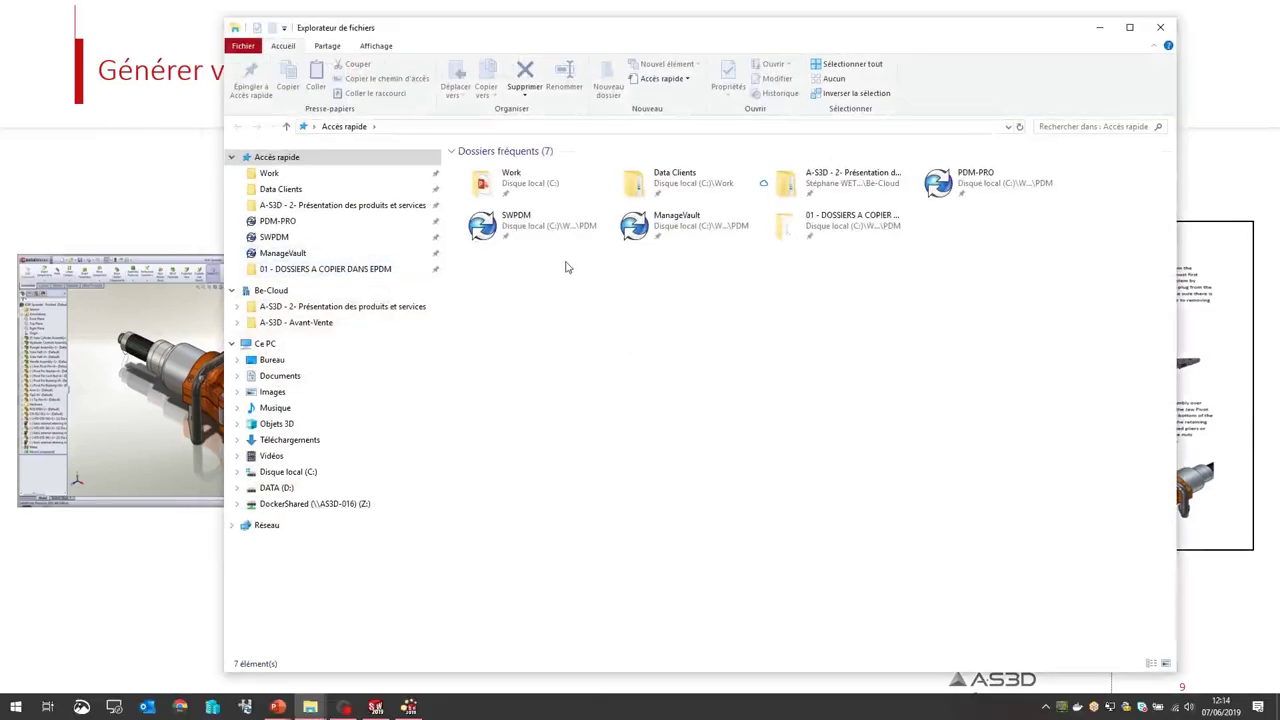
Log in to the SWPDM vault as a different user
double_click(538, 236)
key("shift+Tab")
type("c")
key("Tab")
type("c")
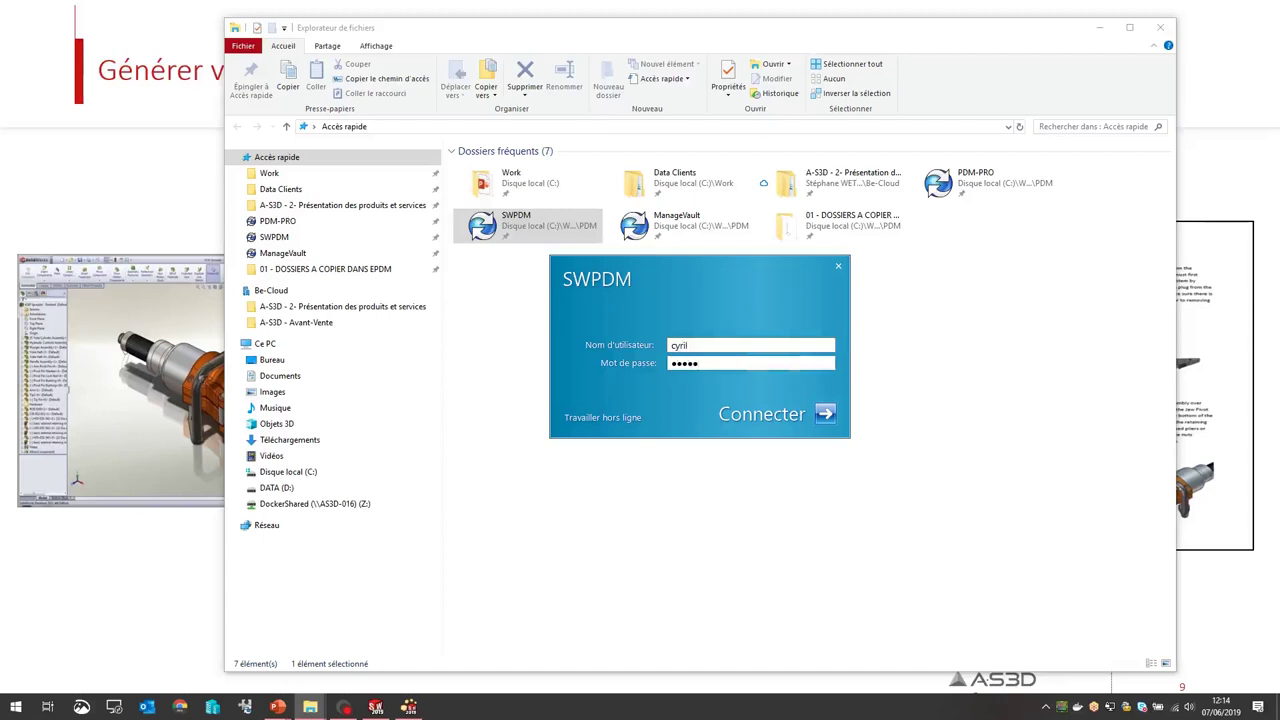
key("Return")
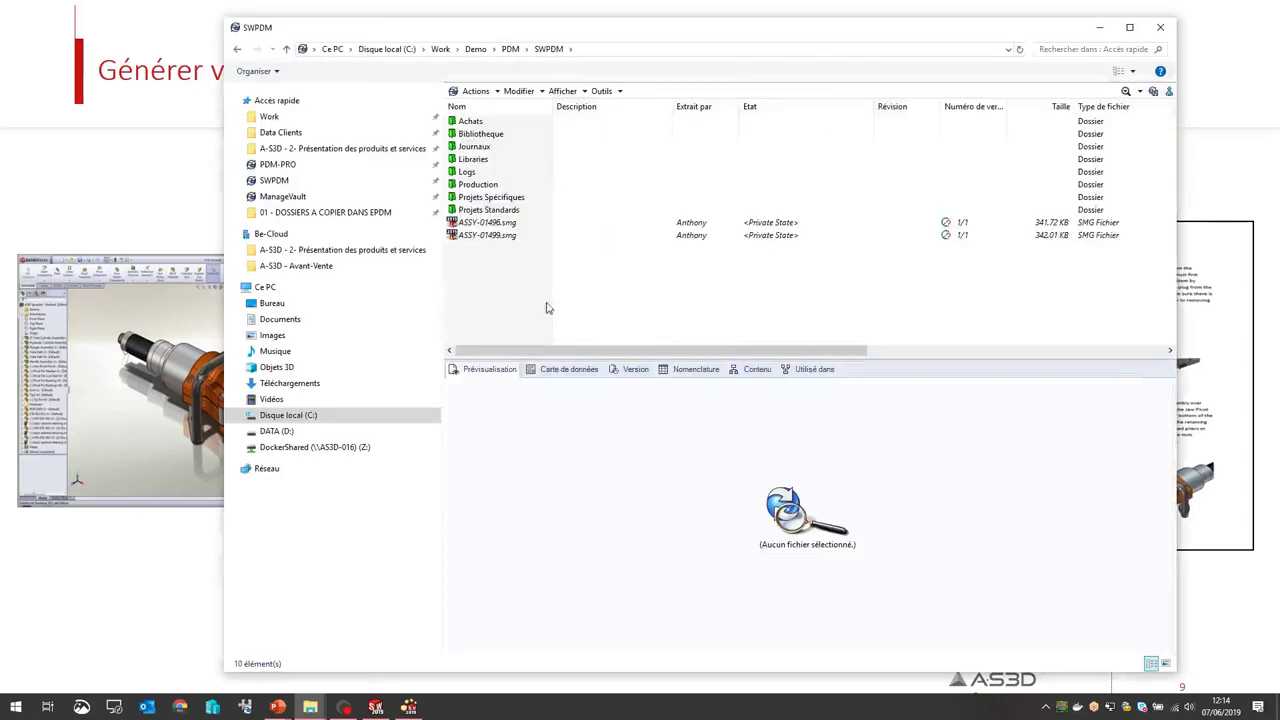
Open Projets Spécifiques > Projet 0023 > Design and rotate the SW-09648.SLDPRT 3D preview
double_click(505, 198)
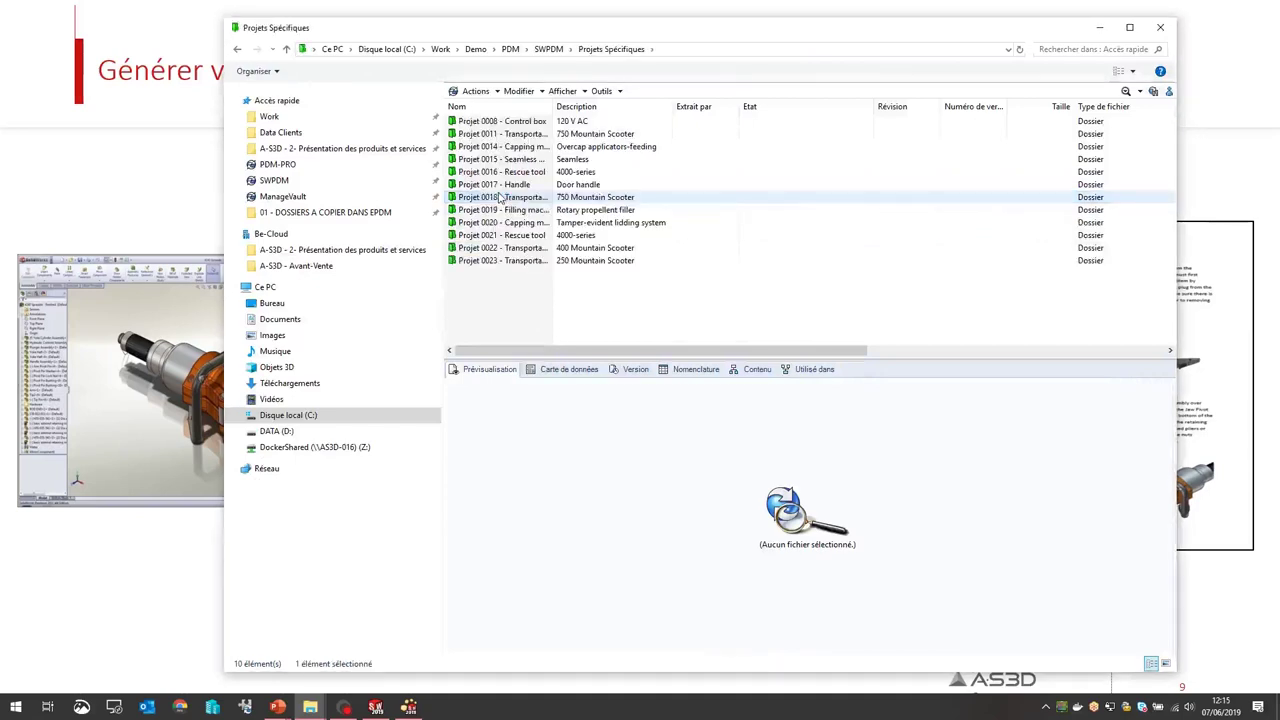
left_click(489, 262)
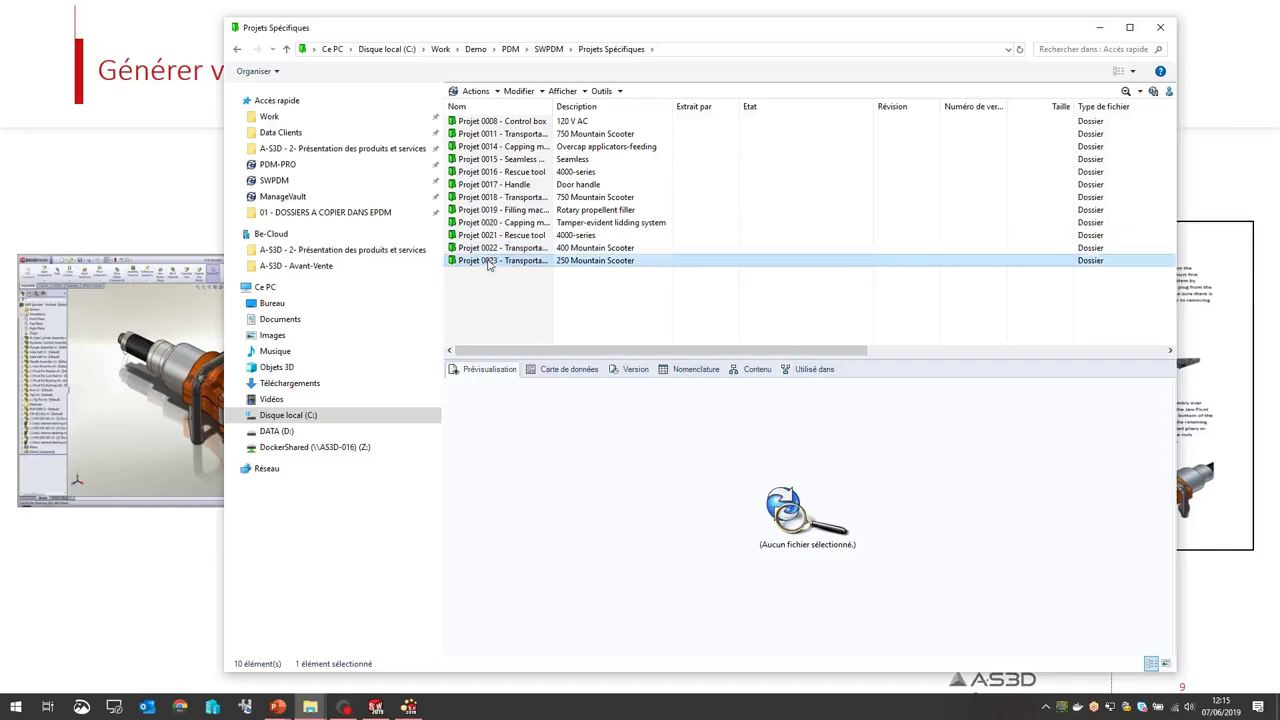
double_click(510, 262)
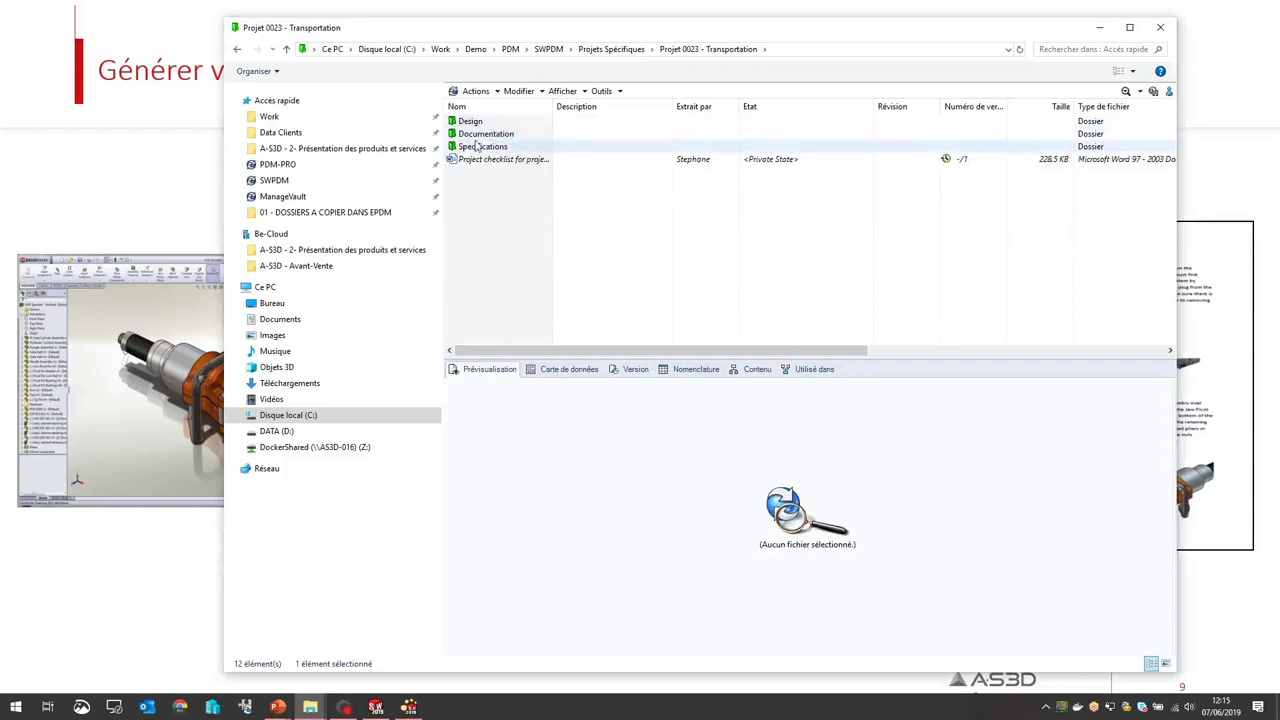
double_click(471, 122)
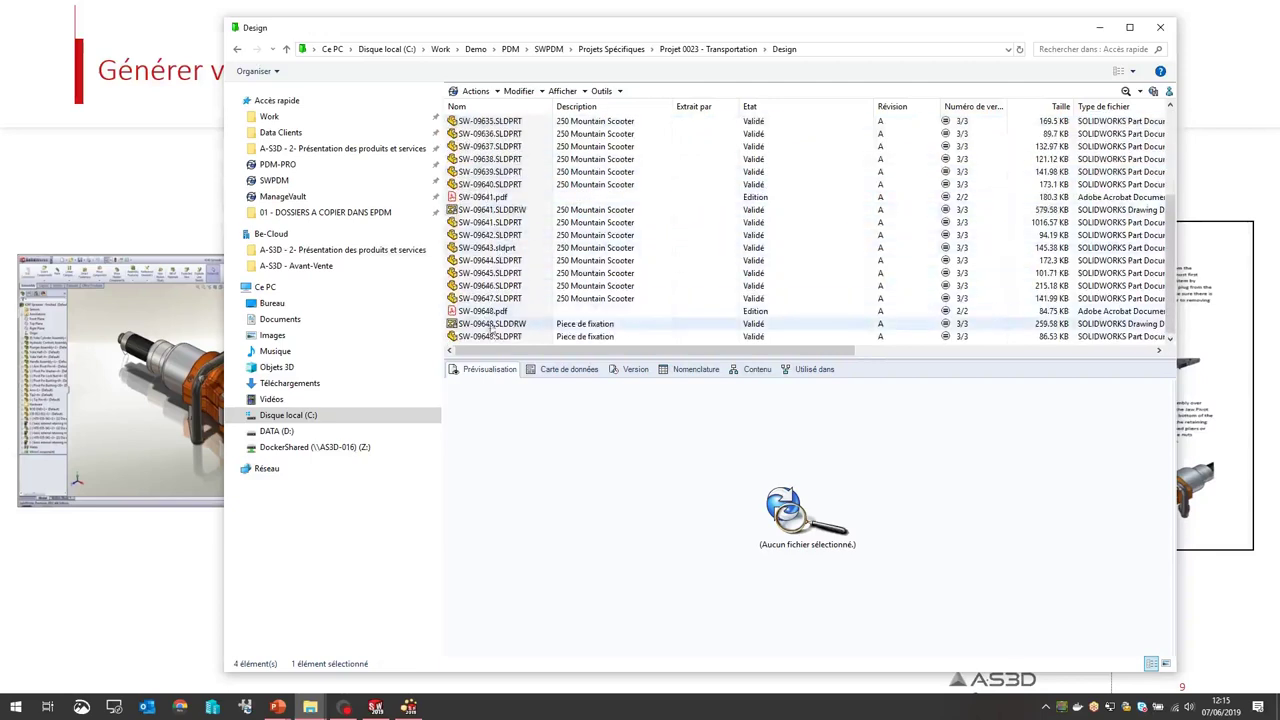
left_click(502, 338)
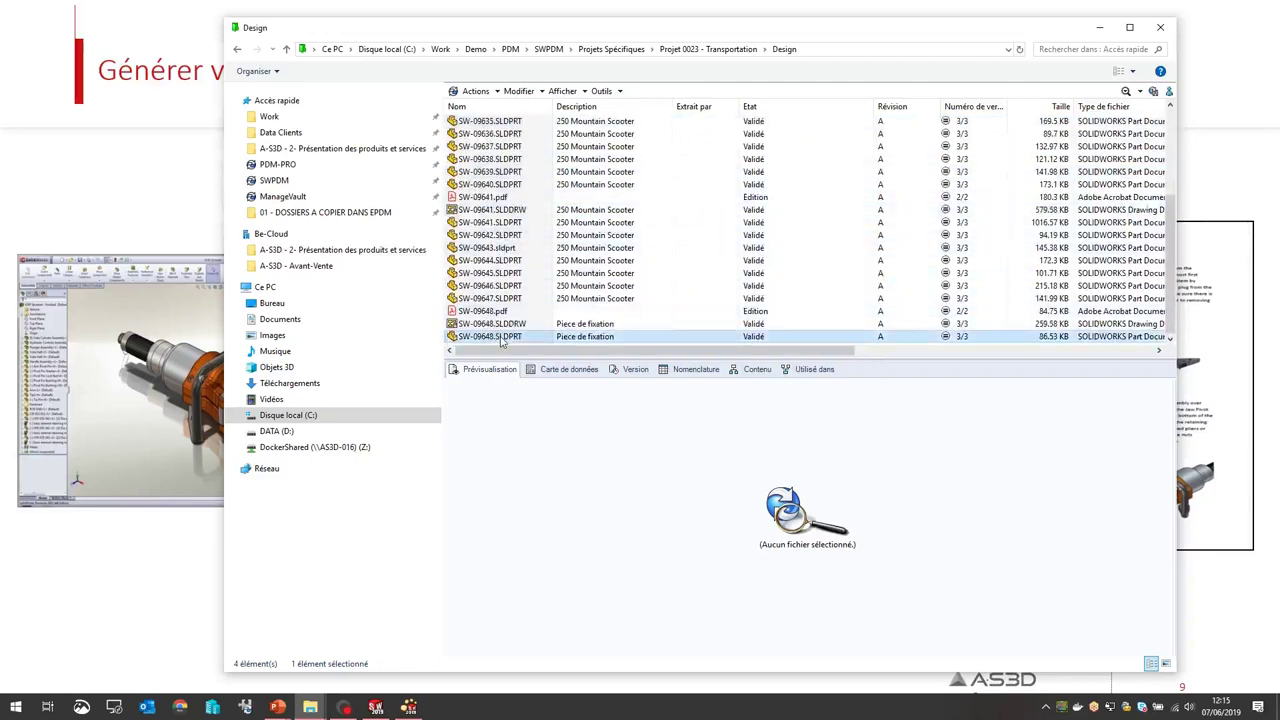
left_click_drag(850, 533, 540, 372)
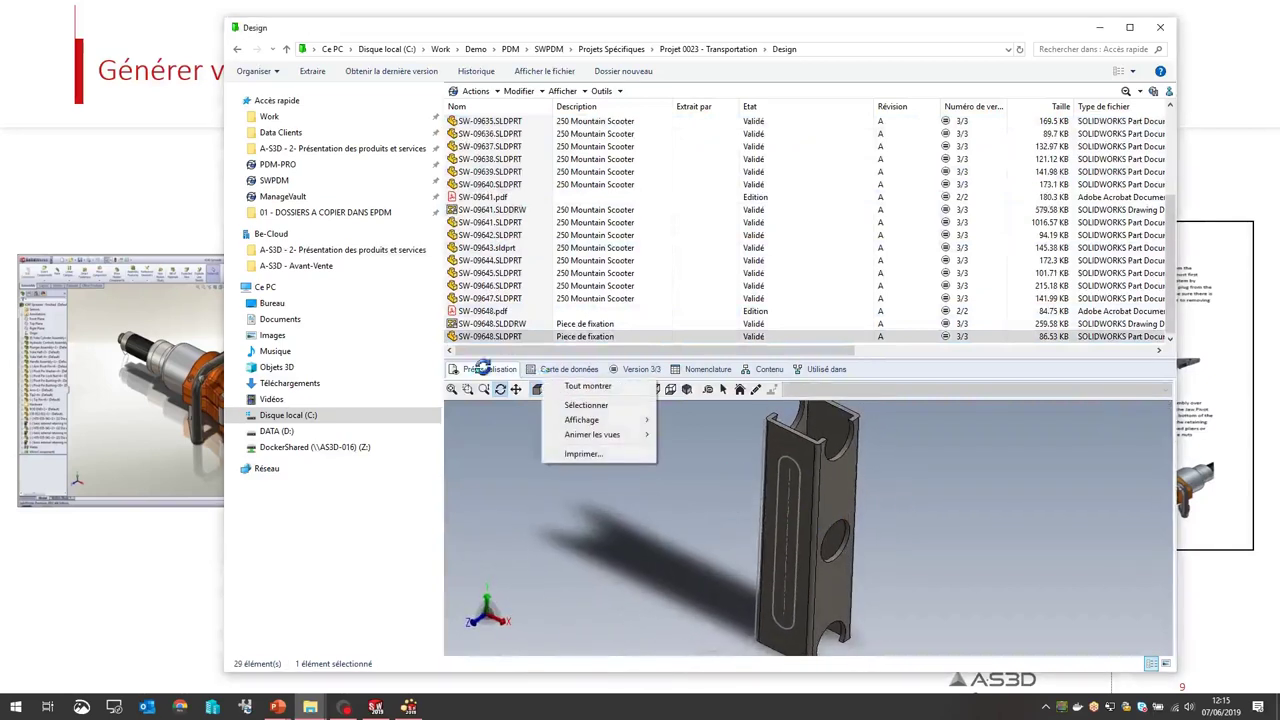
Move all 29 Design files to Edition at revision B with comment 'probleme de montage'
left_click(480, 325)
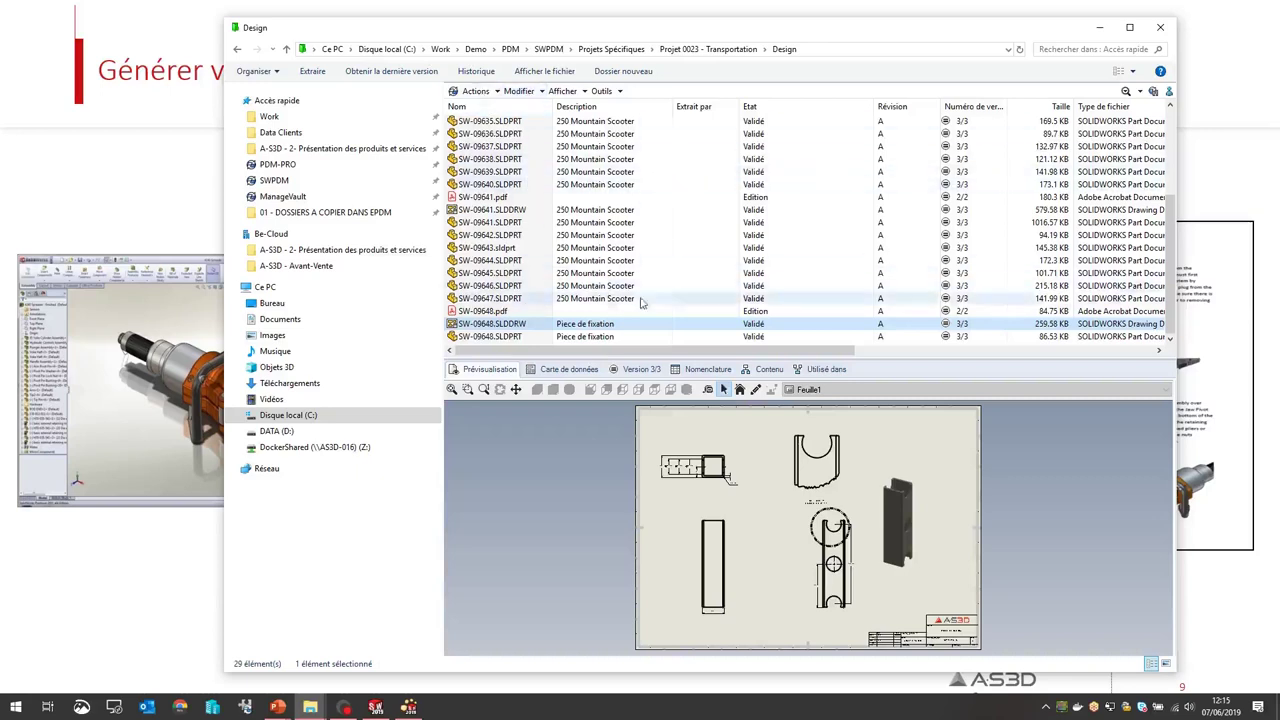
key("ctrl+a")
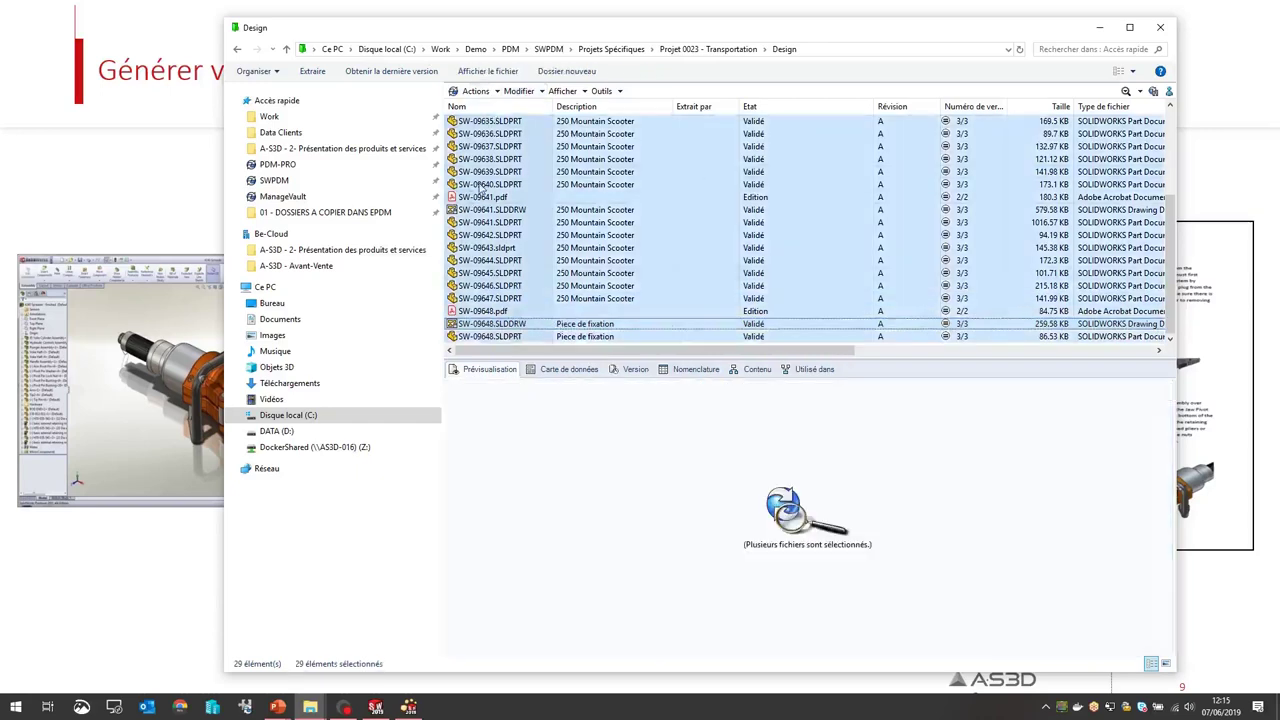
left_click(521, 91)
mouse_move(551, 220)
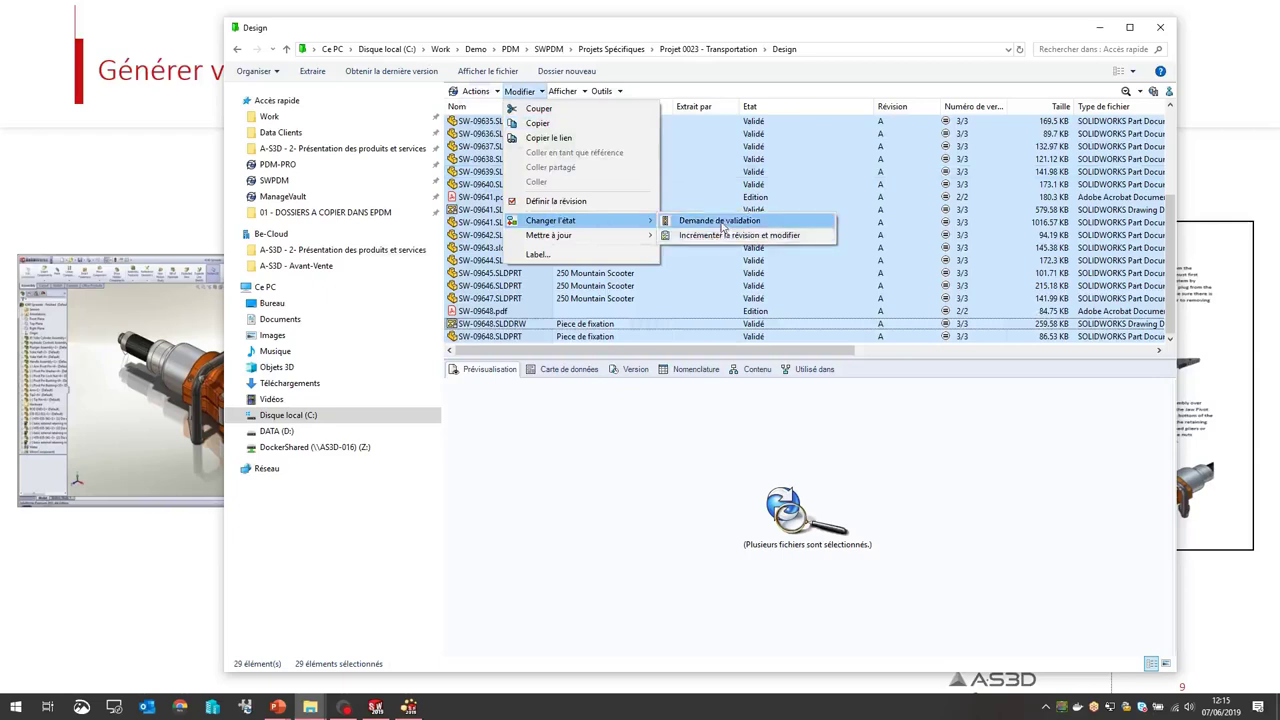
left_click(726, 236)
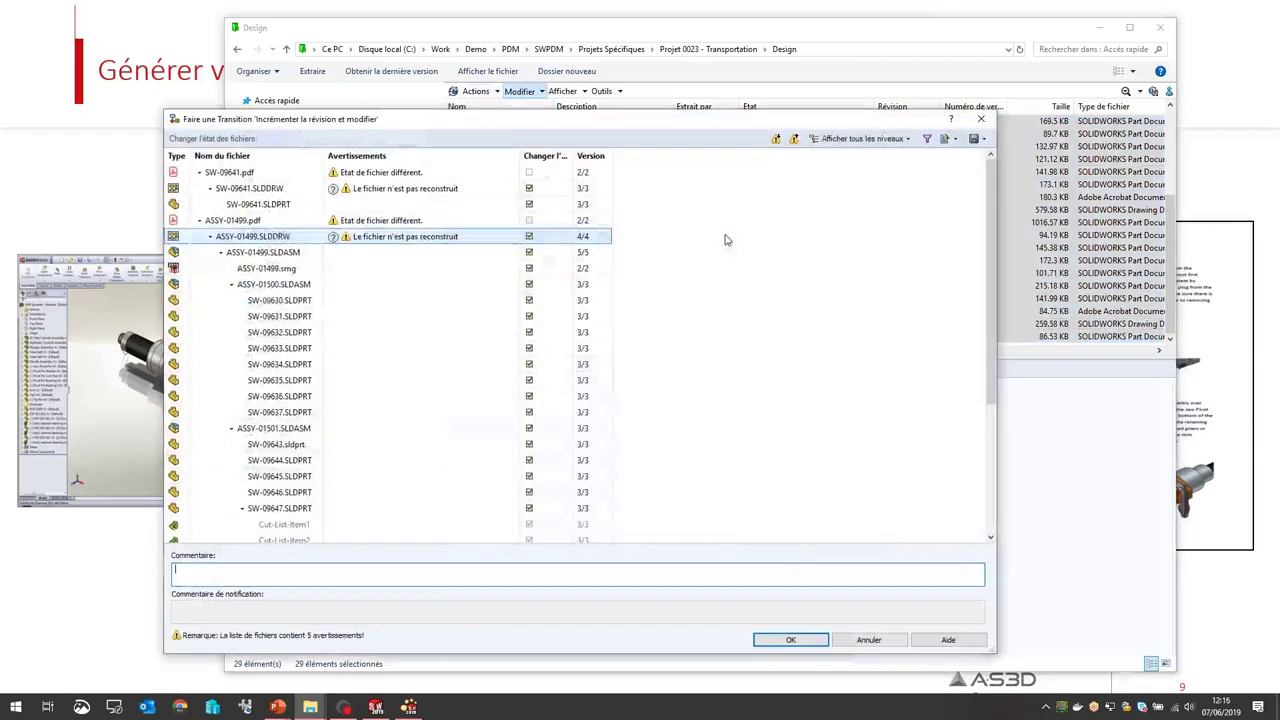
scroll(512, 450, "down", 4)
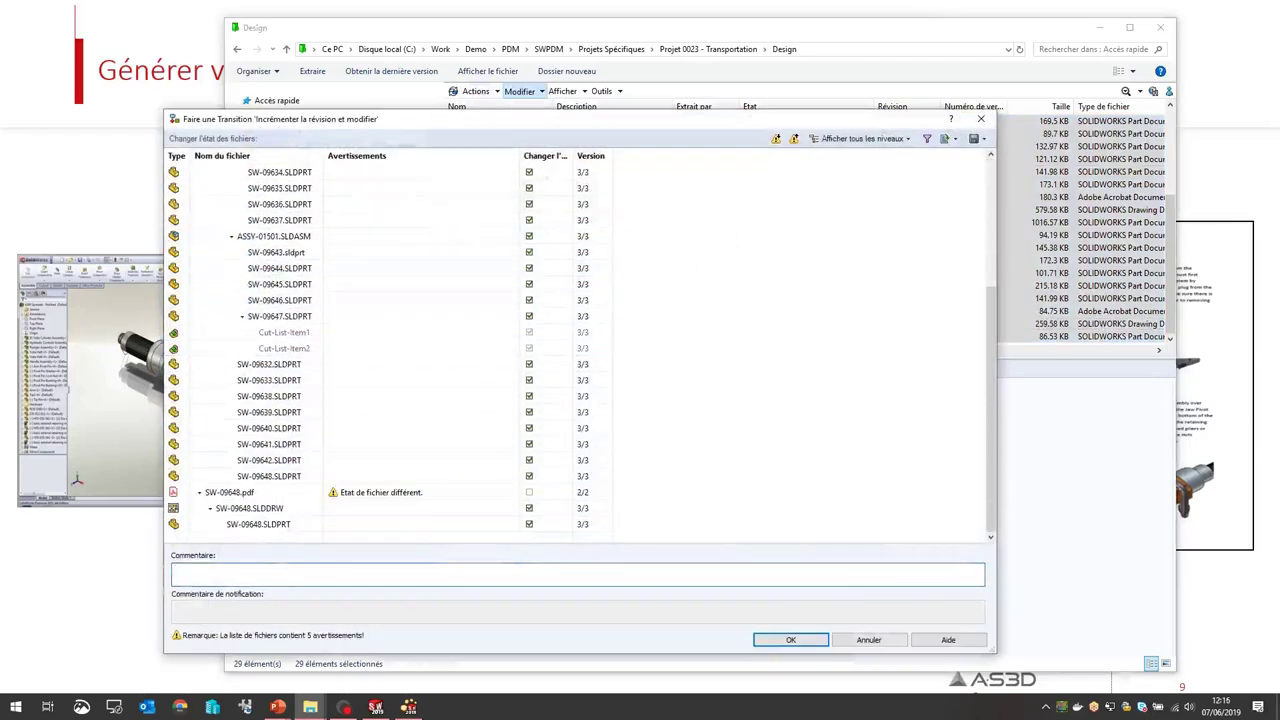
type("probleme de montage")
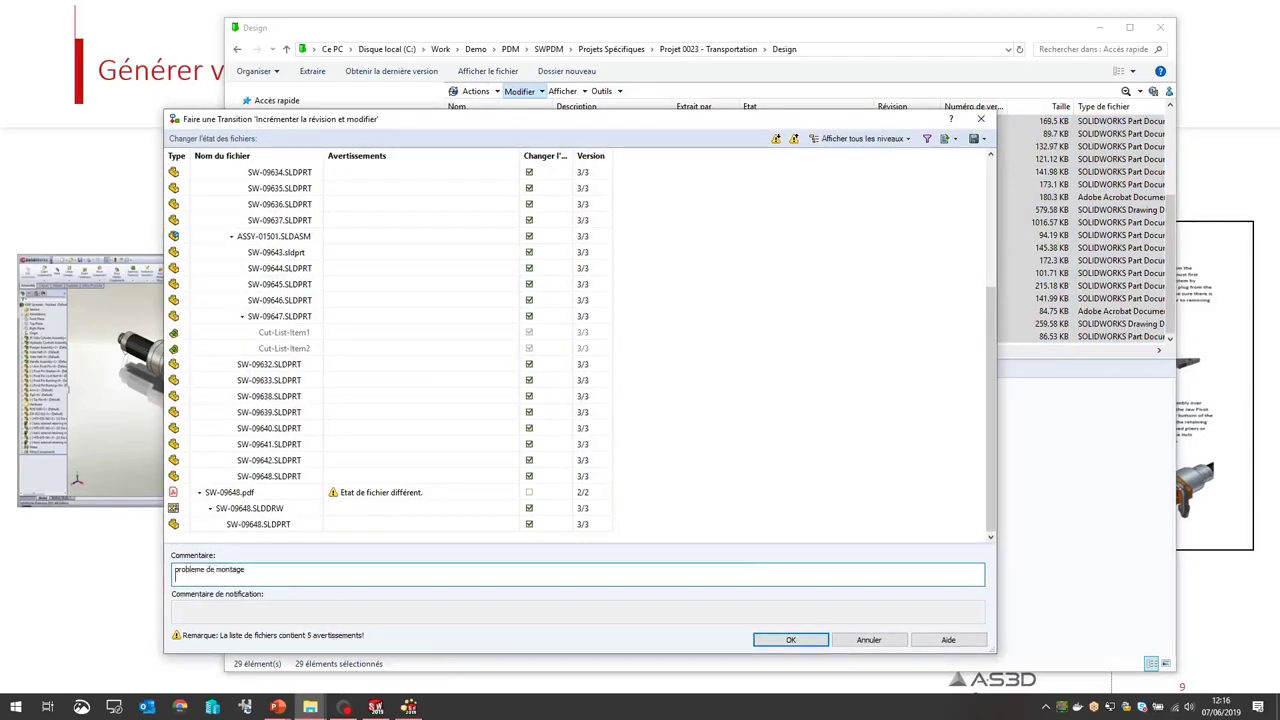
left_click(772, 641)
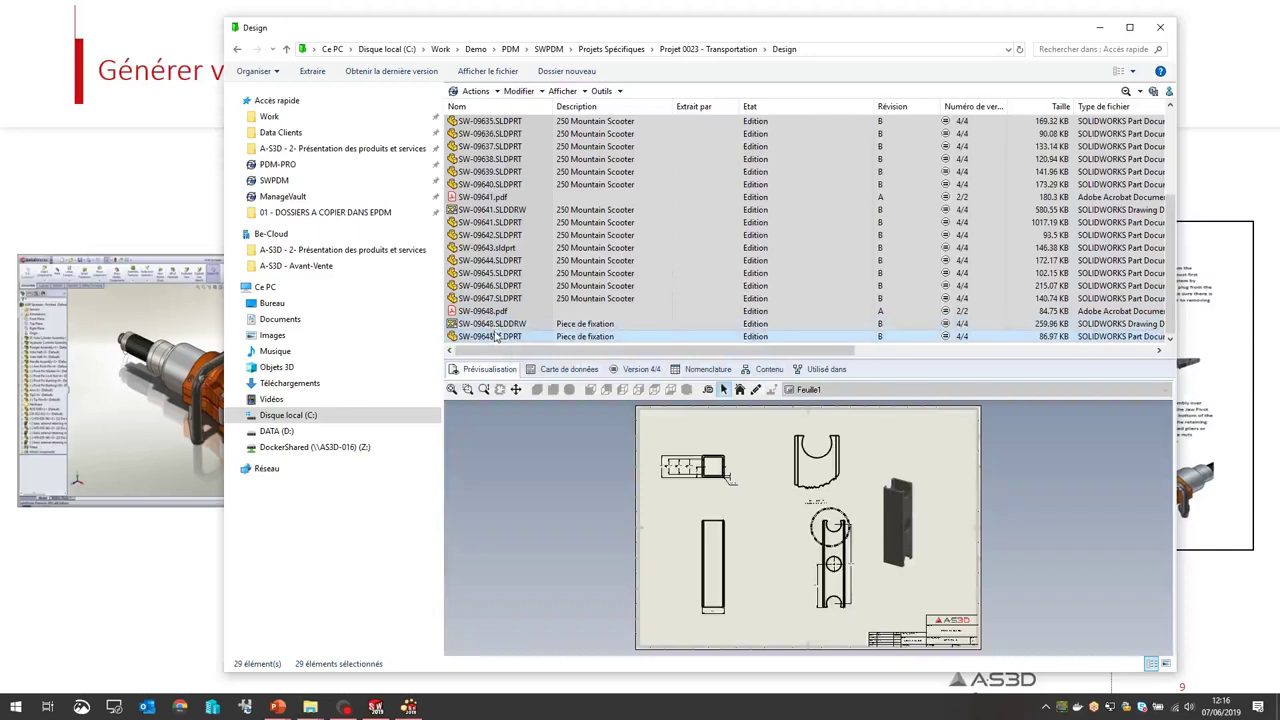
Check out the SW-09648.SLDDRW drawing
left_click(497, 336)
left_click(500, 324)
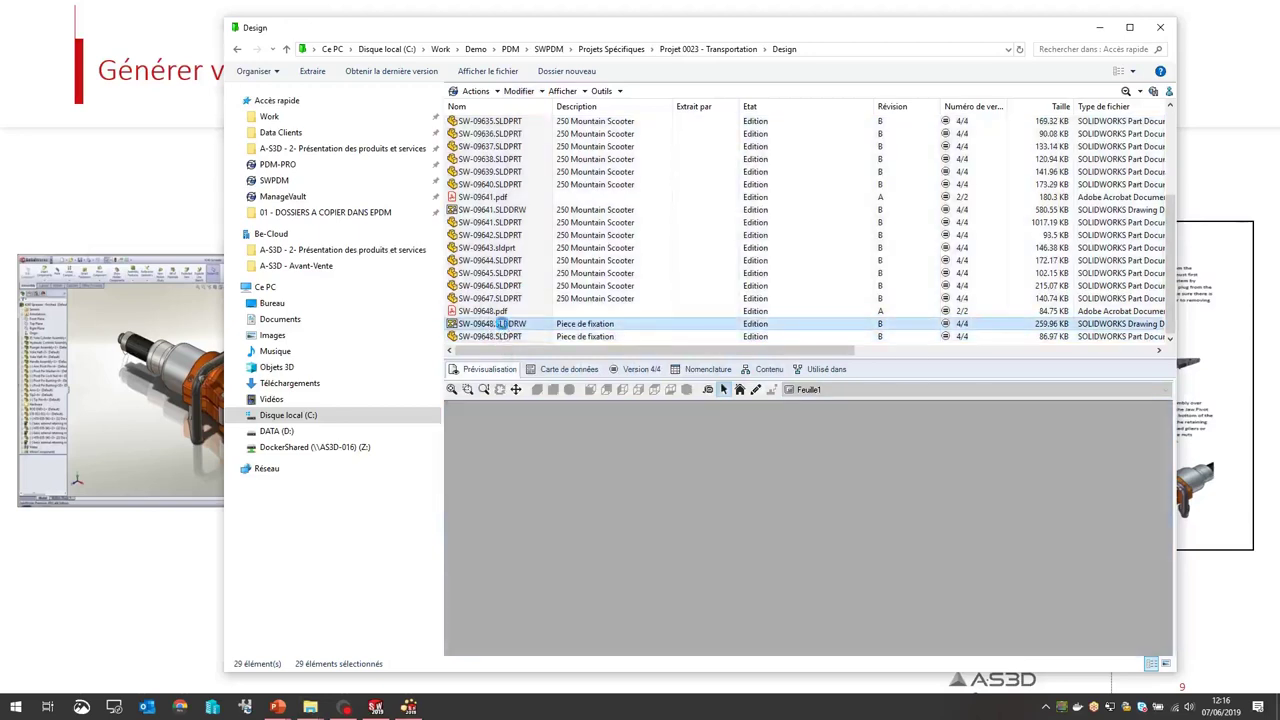
left_click(312, 71)
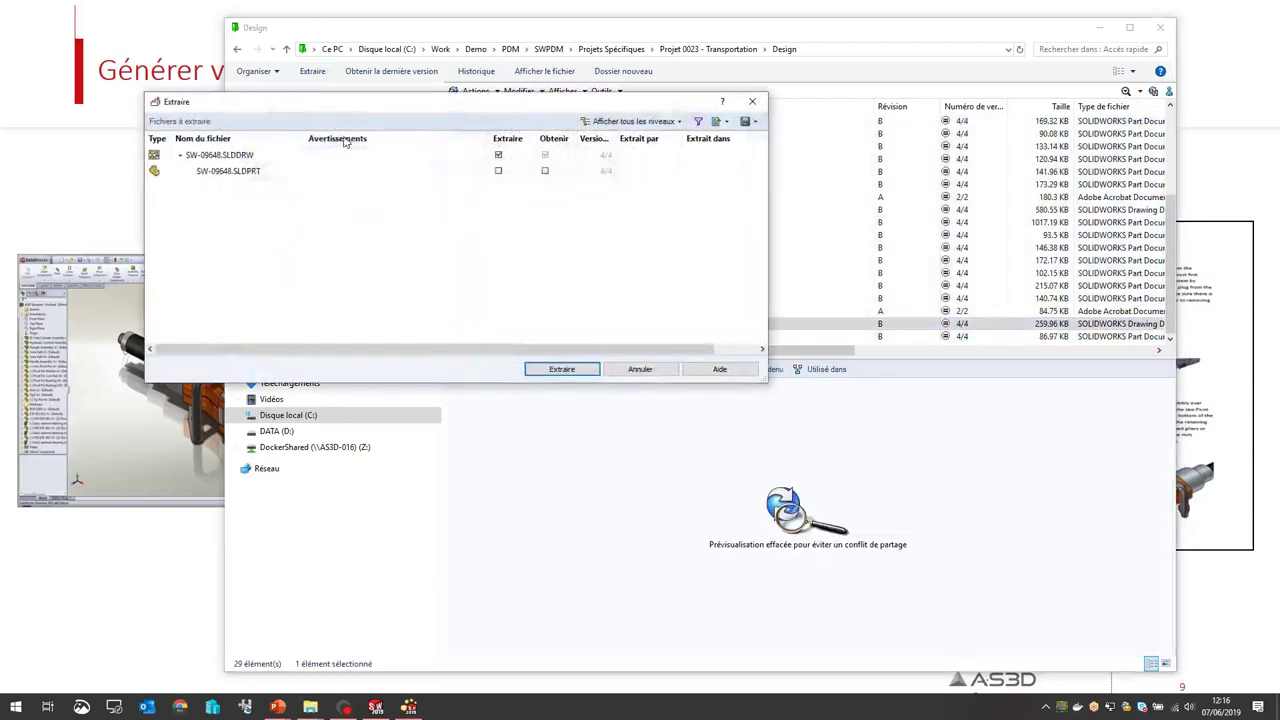
left_click(566, 368)
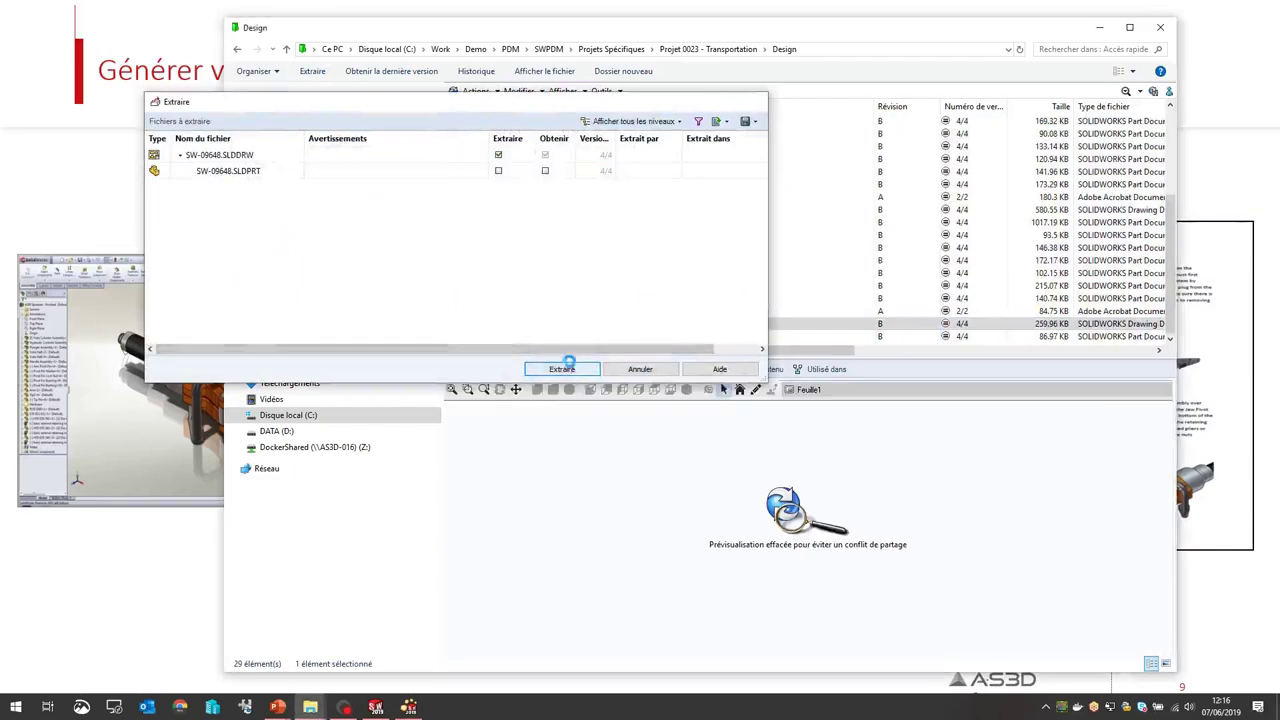
Open SW-09648.SLDDRW in eDrawings Pro via Afficher le fichier
right_click(566, 332)
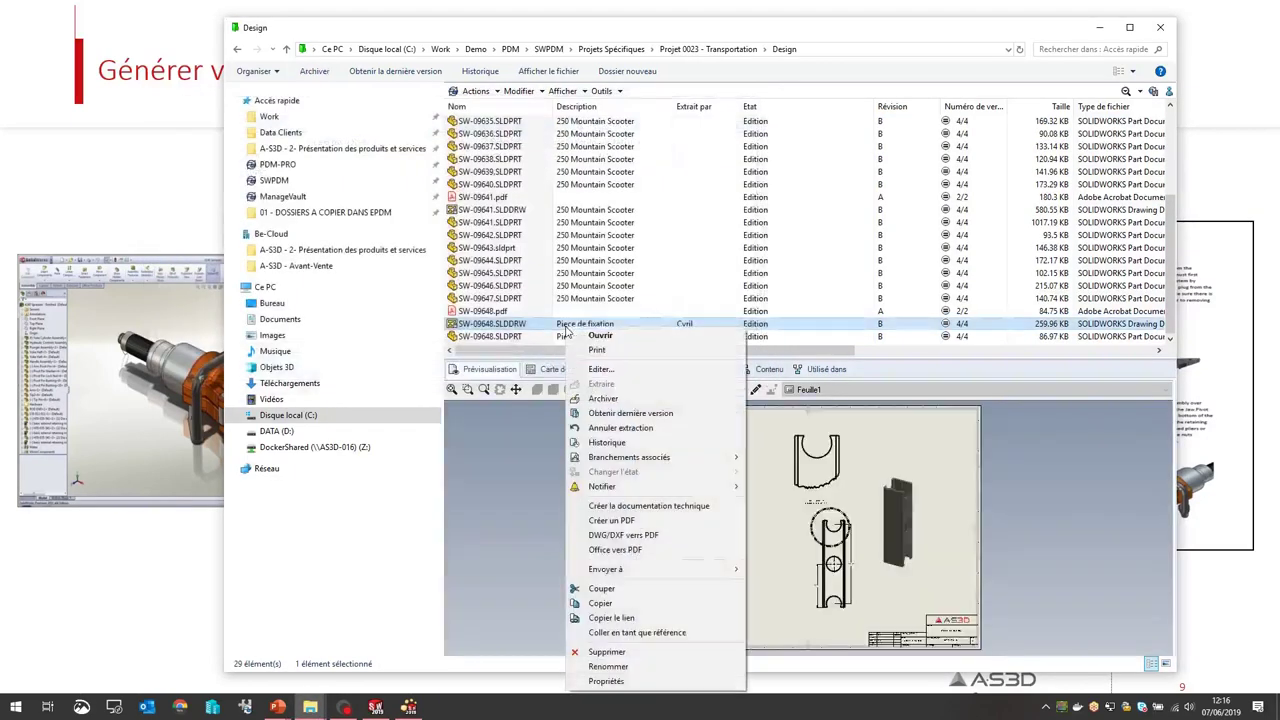
left_click(600, 91)
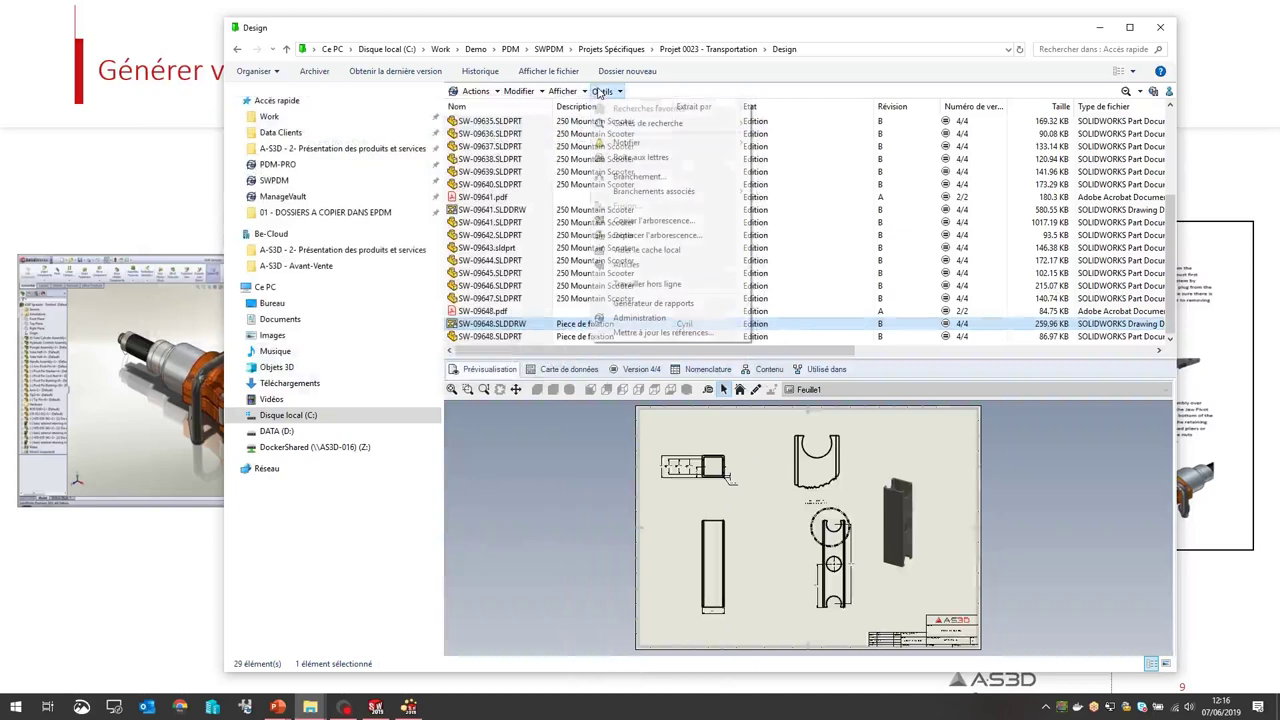
left_click(563, 91)
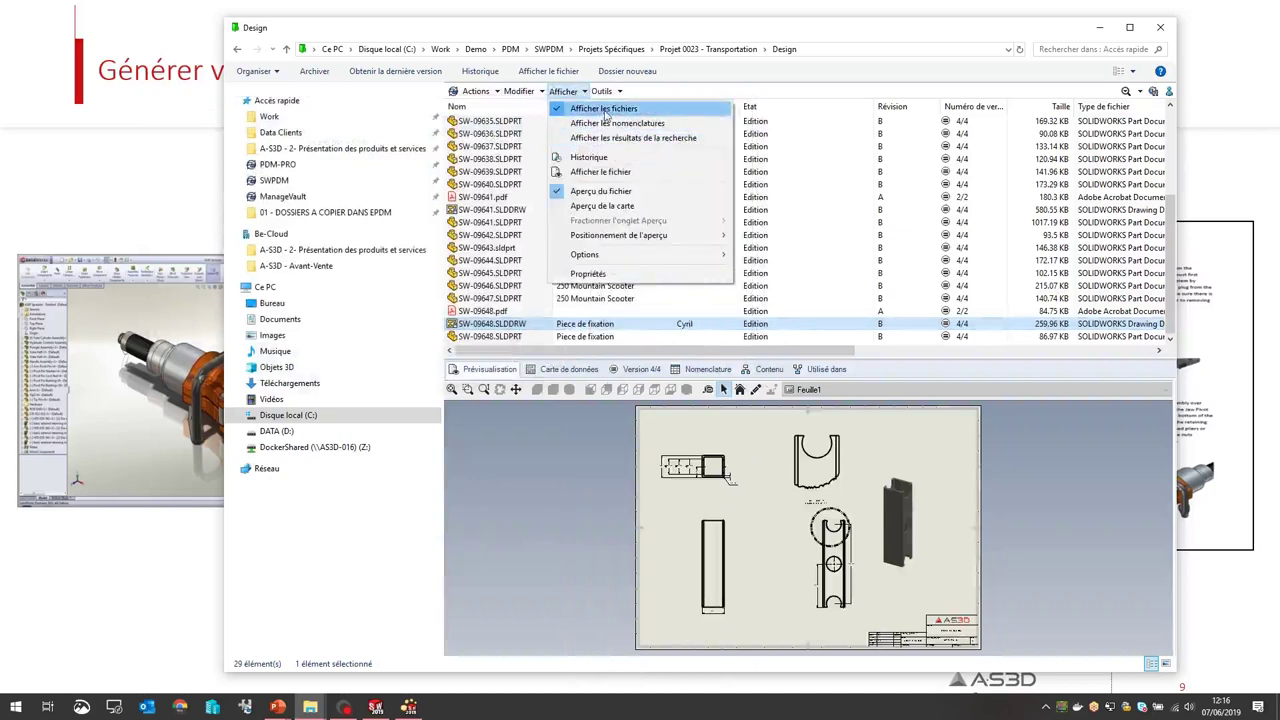
left_click(605, 172)
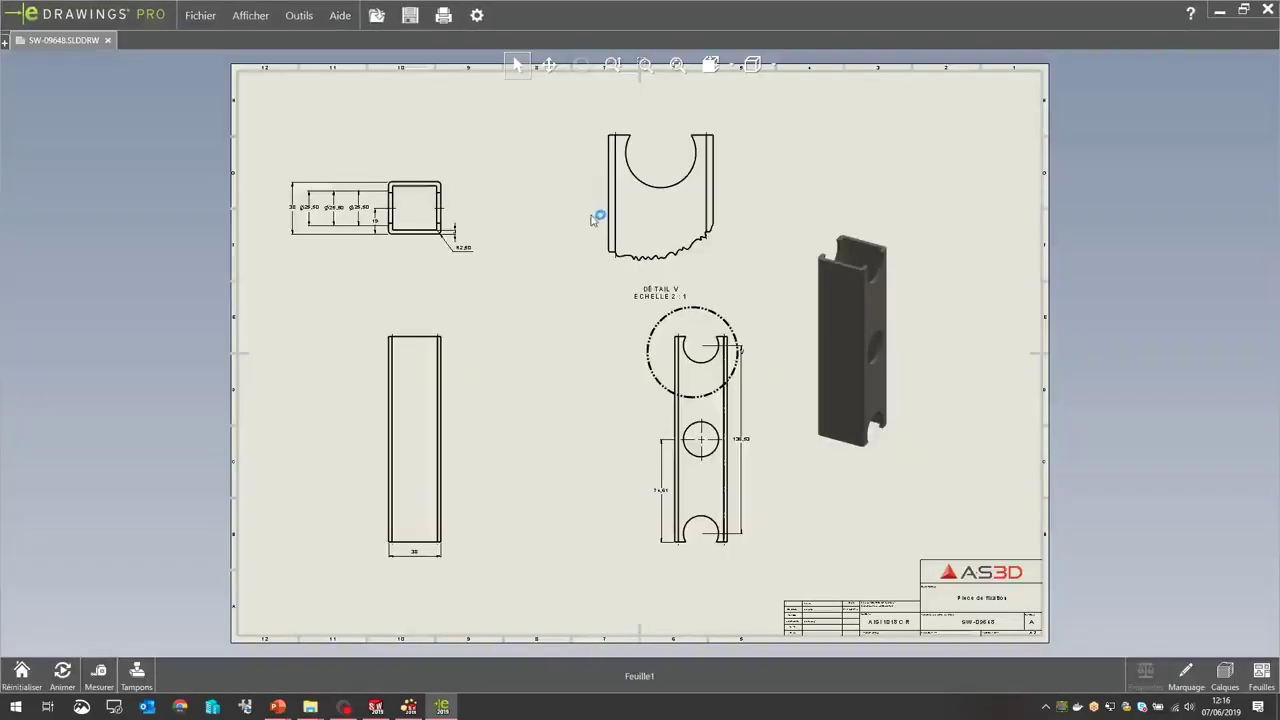
Add the callout 'Rajouter un perçage pour le montage de la piece' beside the left view
left_click(1186, 675)
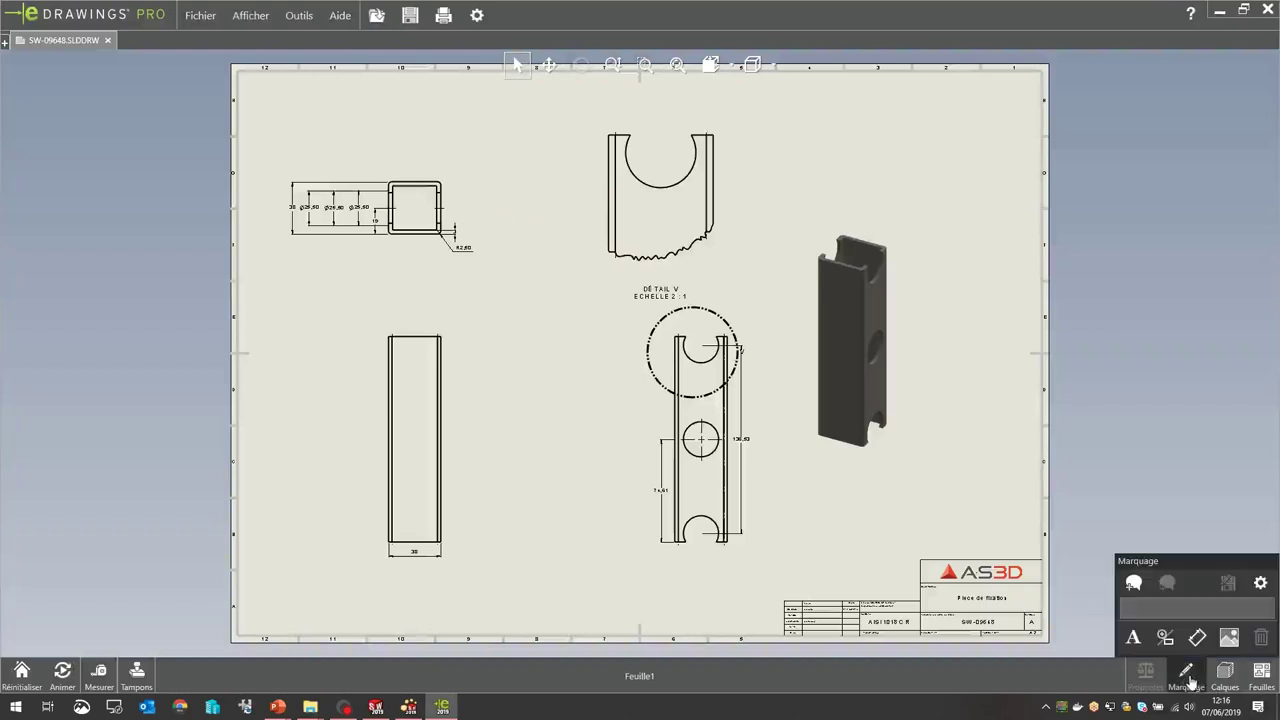
left_click(1133, 637)
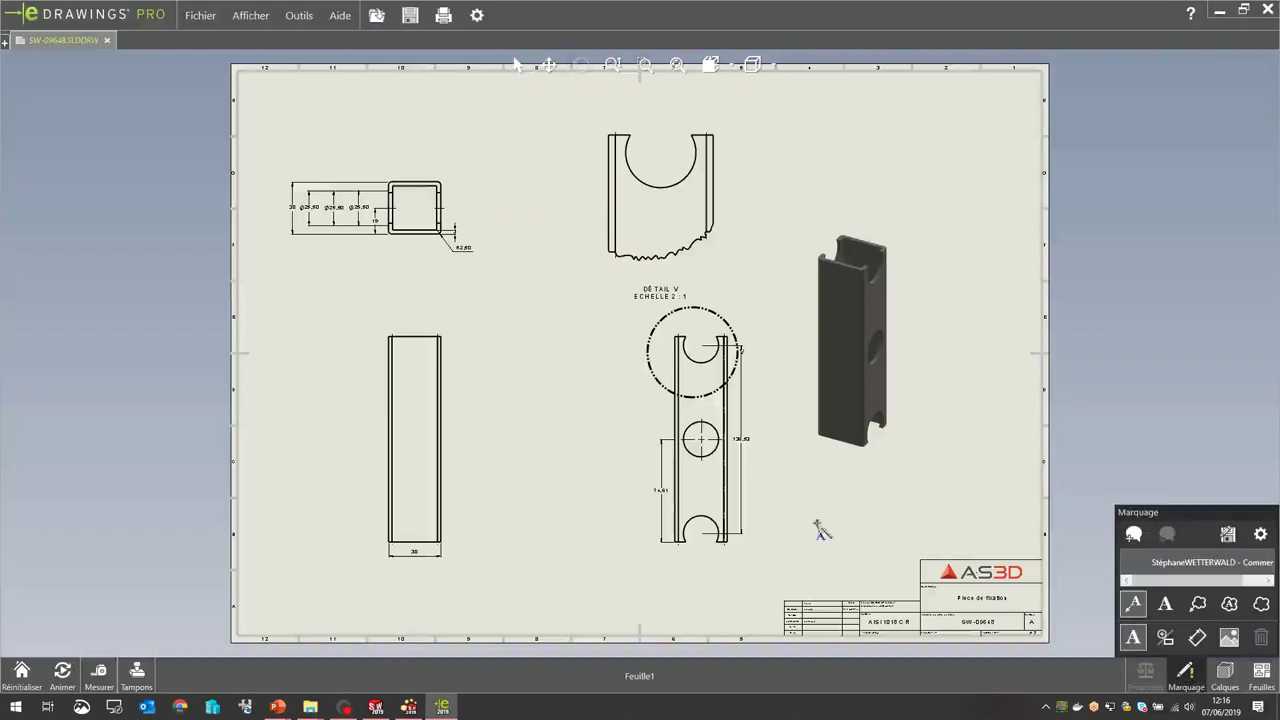
left_click(416, 437)
left_click(494, 383)
type("R")
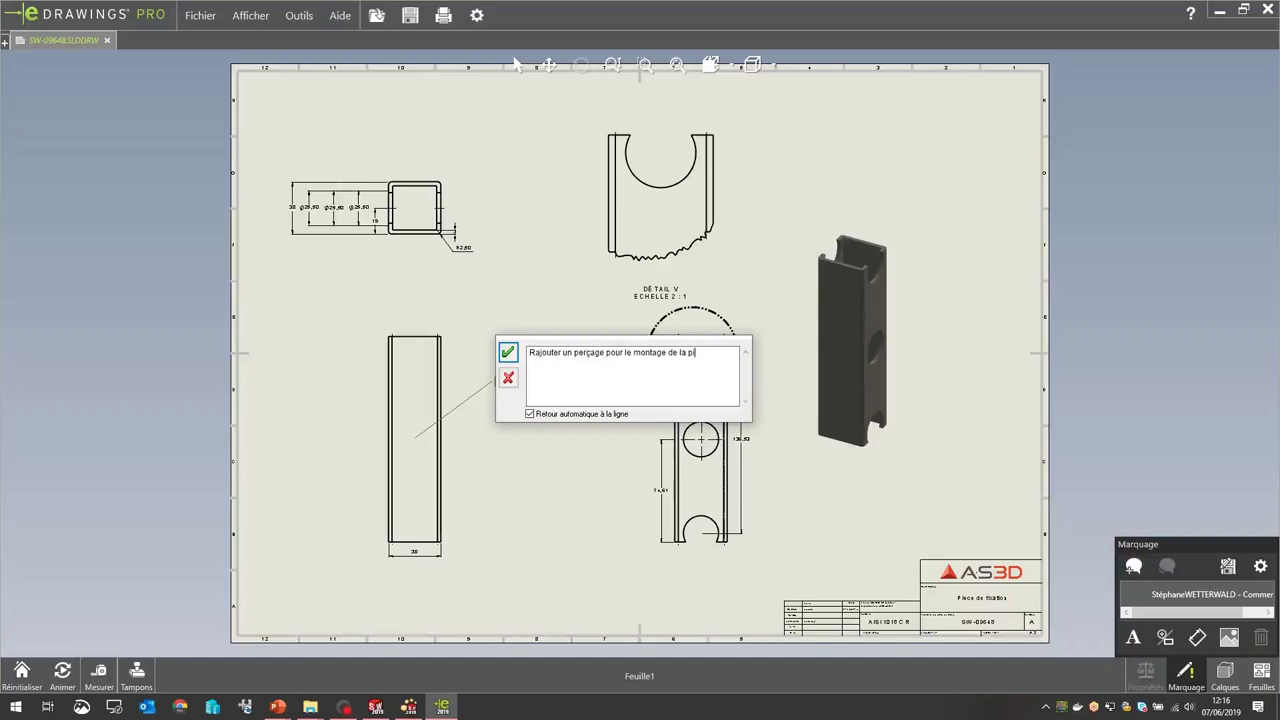
left_click(510, 354)
left_click_drag(535, 385, 485, 427)
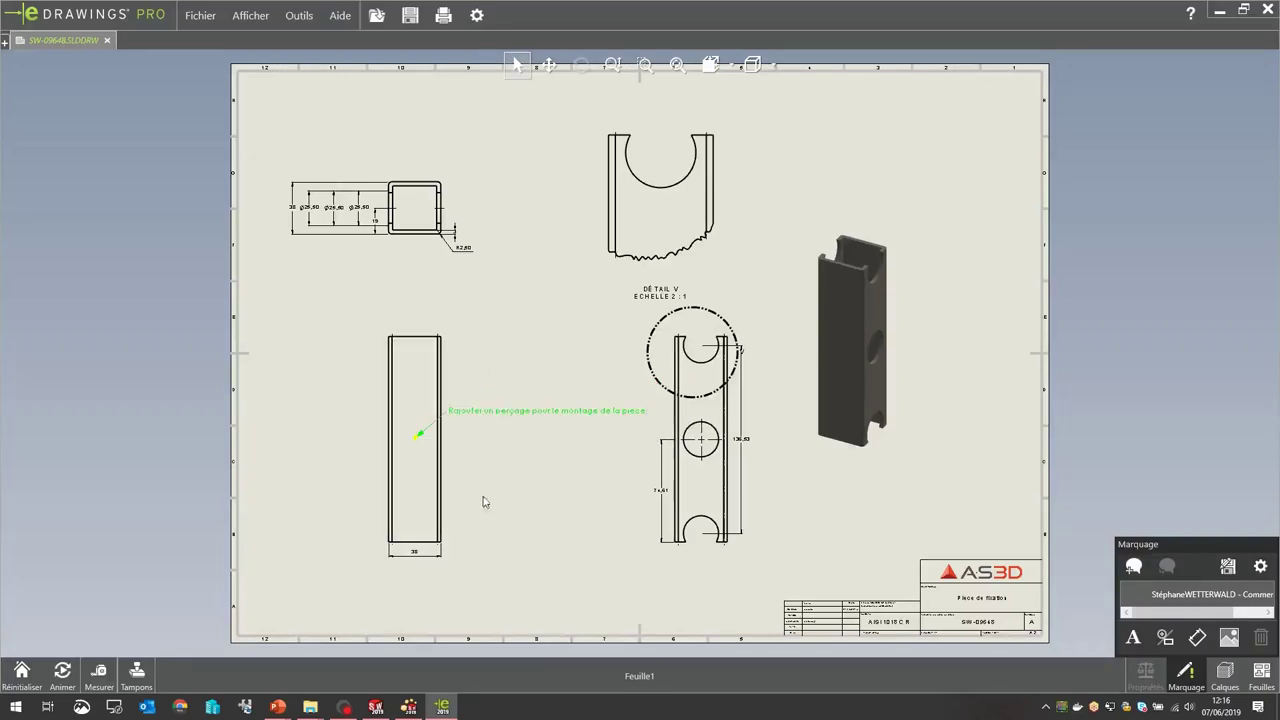
Draw a red rectangle over the left view, save the markup and close eDrawings
left_click(1165, 638)
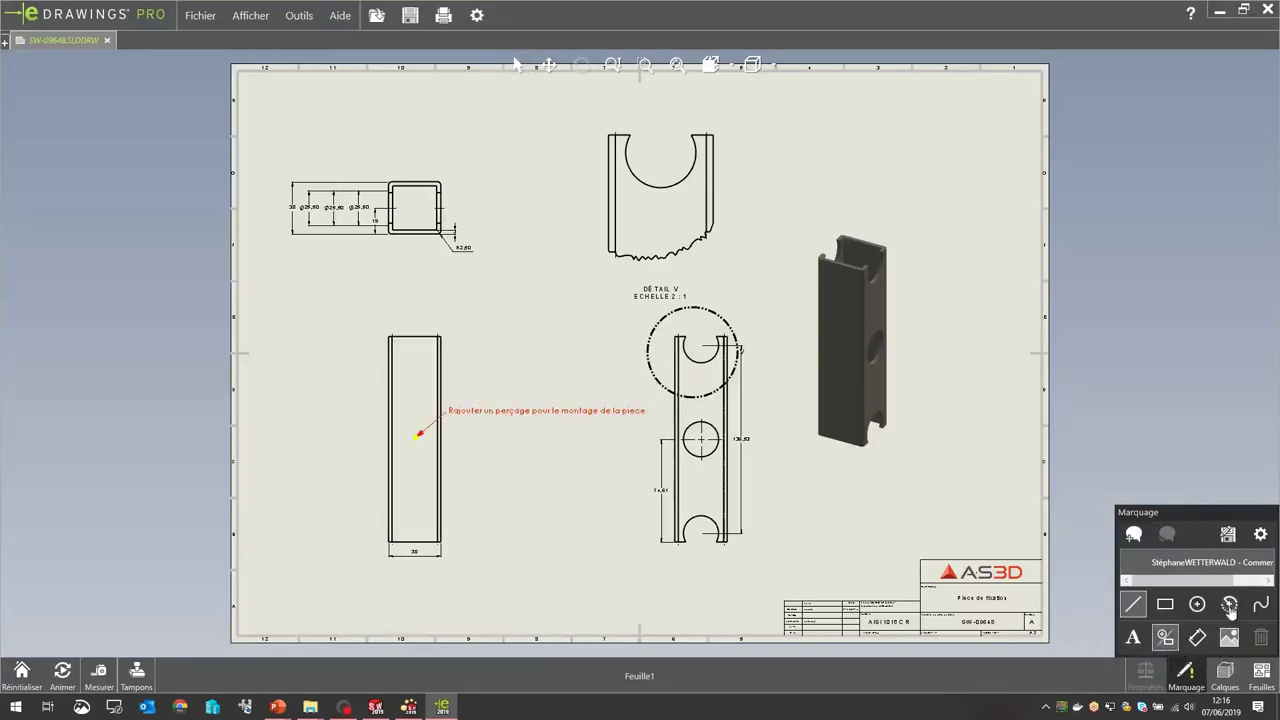
left_click(1165, 604)
mouse_move(392, 364)
left_mouse_down()
mouse_move(420, 510)
mouse_move(427, 485)
left_mouse_up()
left_click(427, 485)
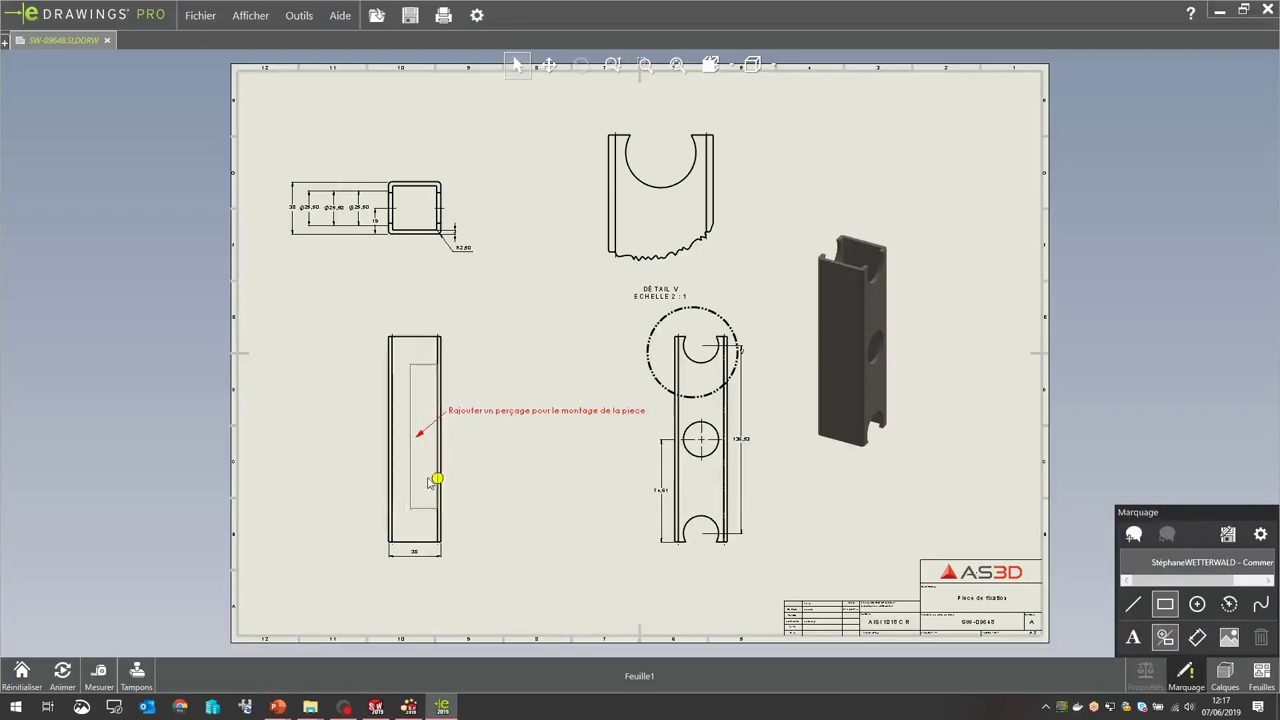
left_click(508, 496)
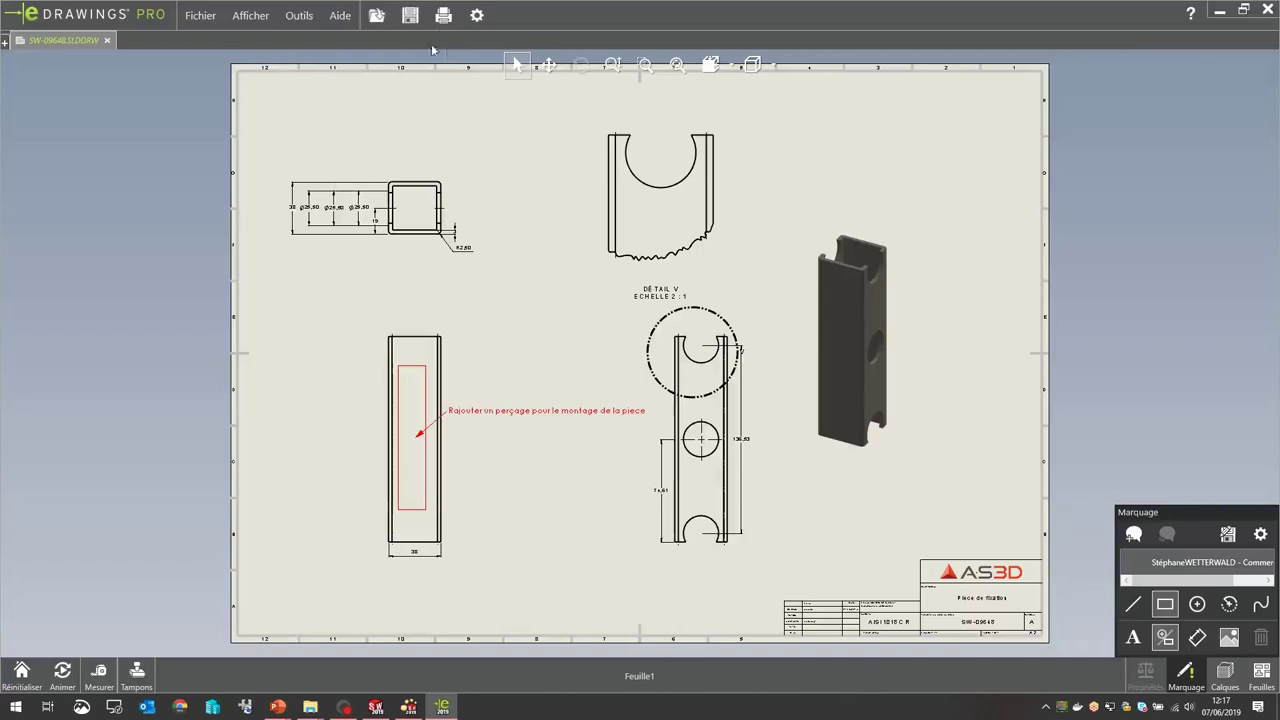
left_click(410, 16)
left_click(1267, 10)
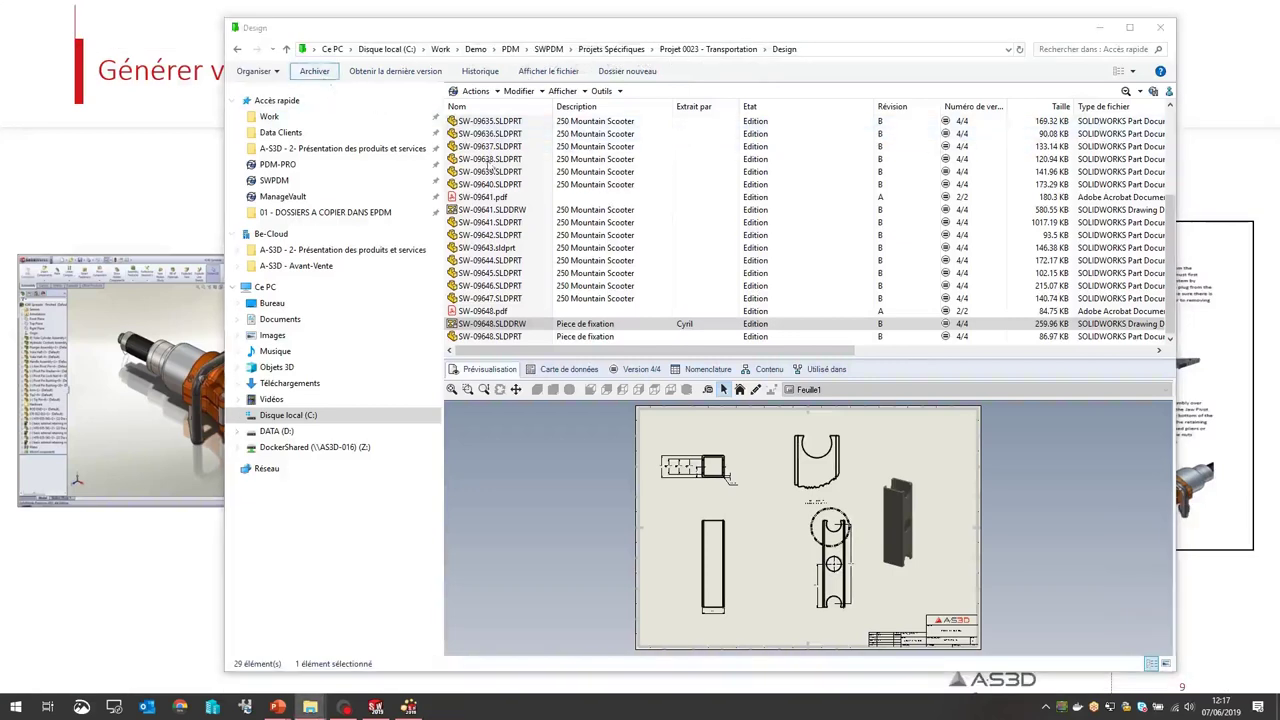
Check in the marked-up drawing as version 5, then log back into SWPDM as another user
left_click(678, 436)
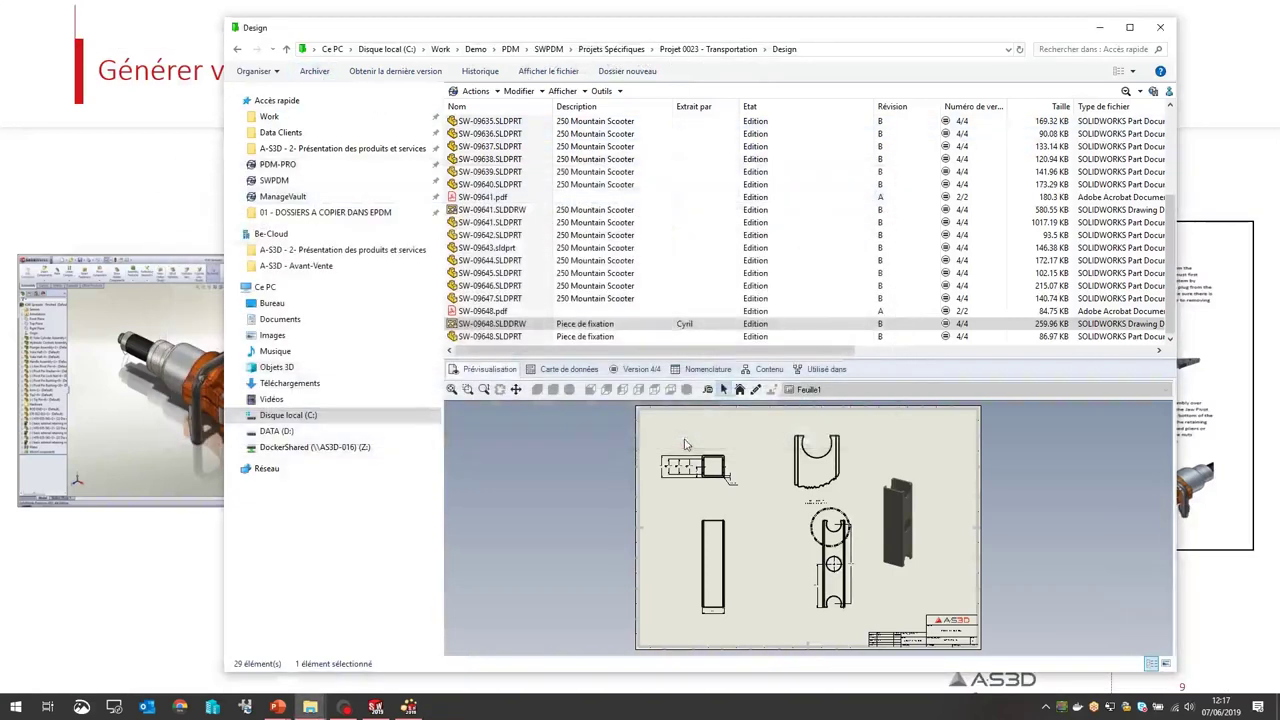
right_click(1143, 707)
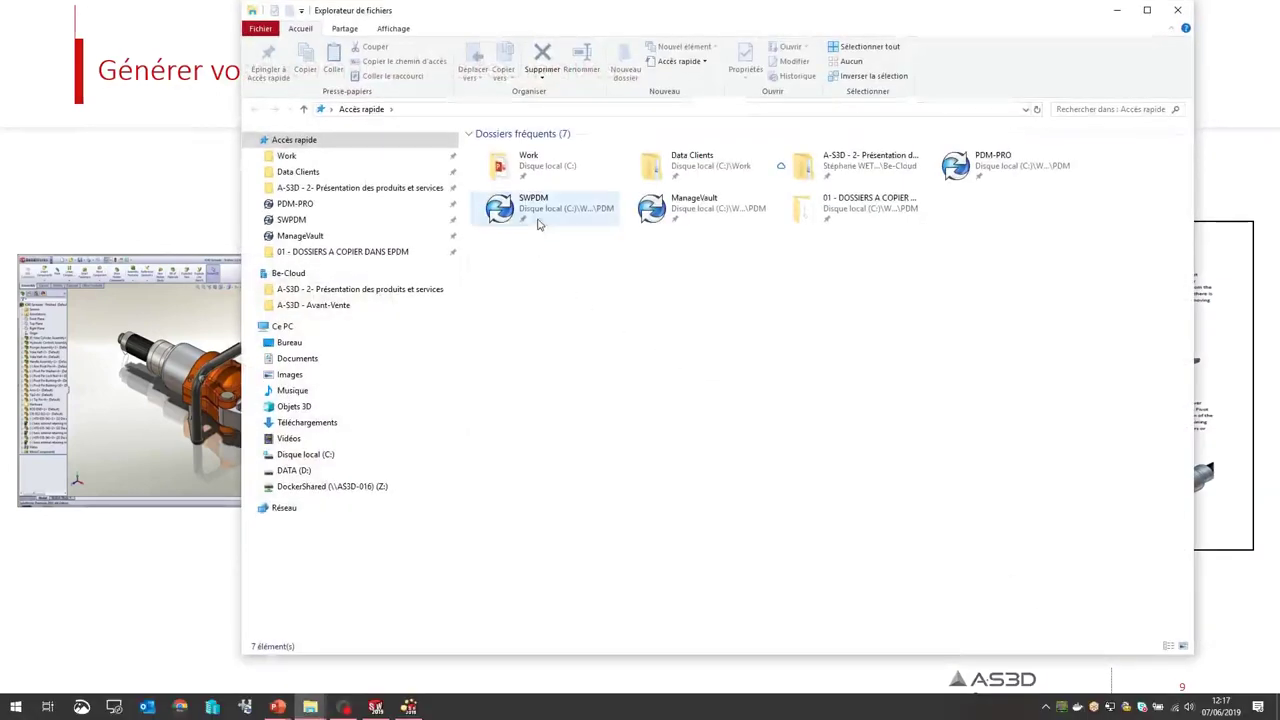
left_click(537, 223)
double_click(537, 223)
type("s")
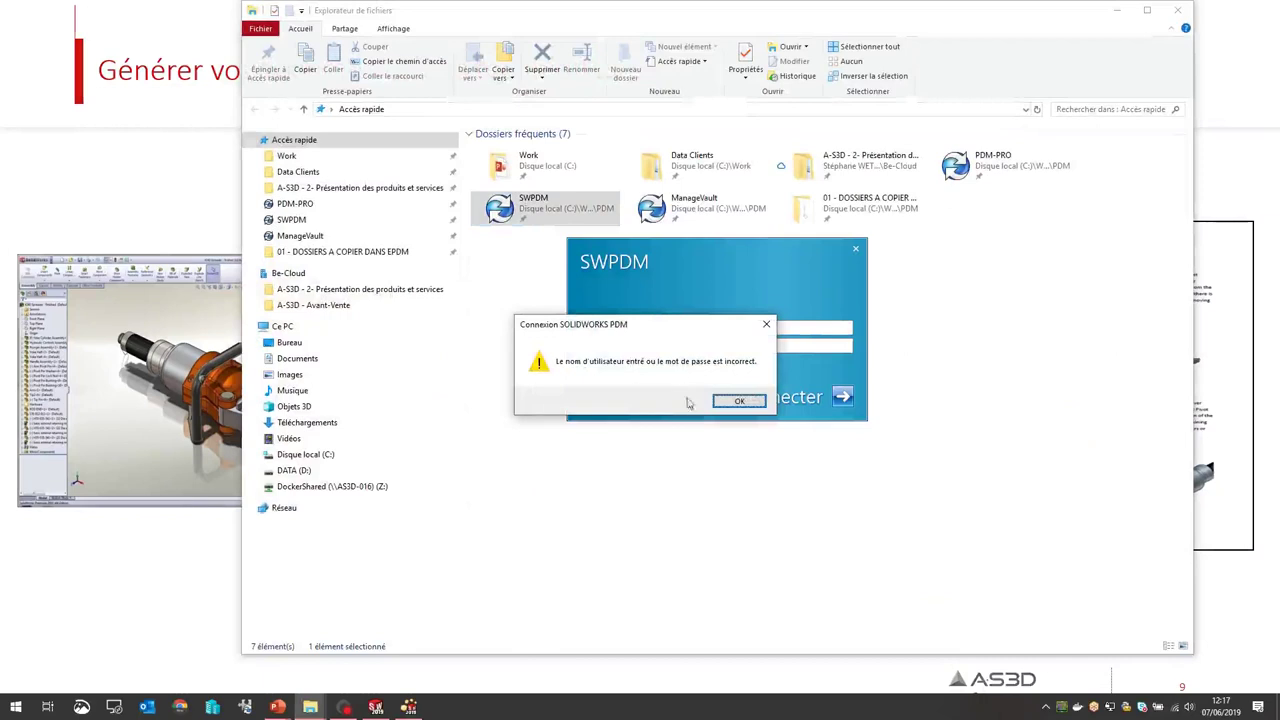
left_click(721, 404)
type("••••••")
key("Return")
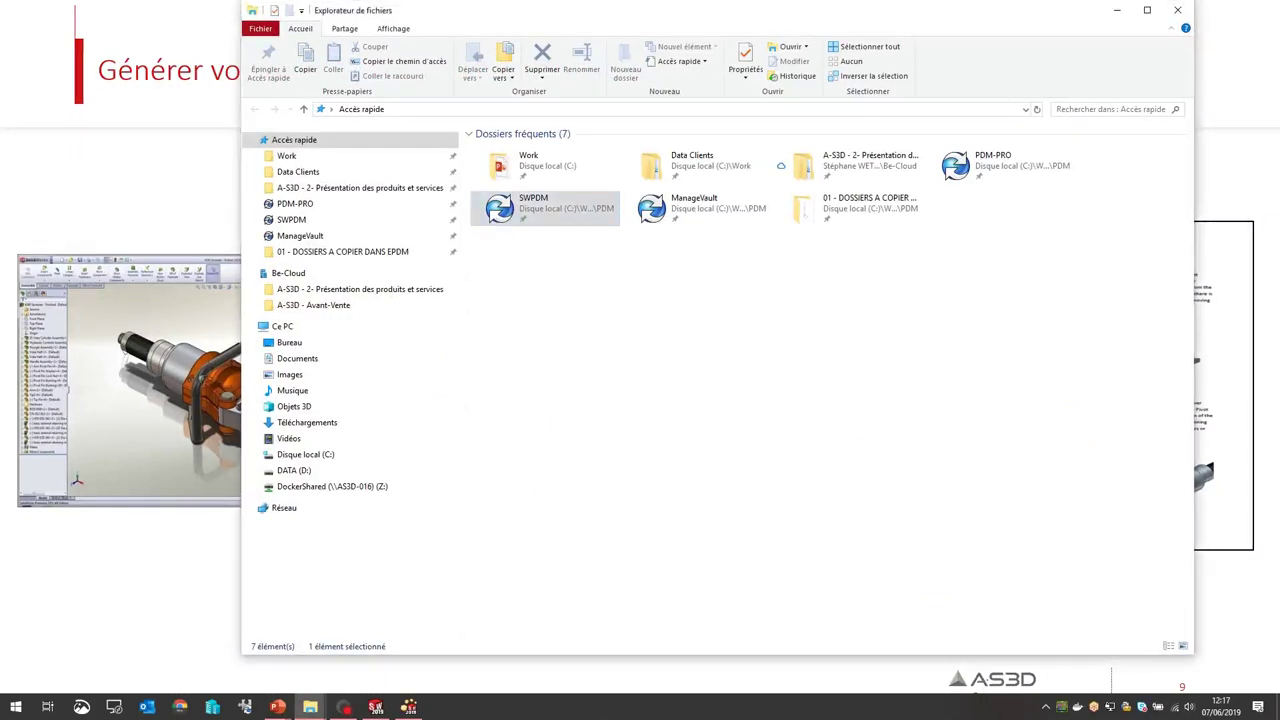
Browse to Projet 0023 > Design and open SW-09648.SLDDRW in SOLIDWORKS
double_click(515, 181)
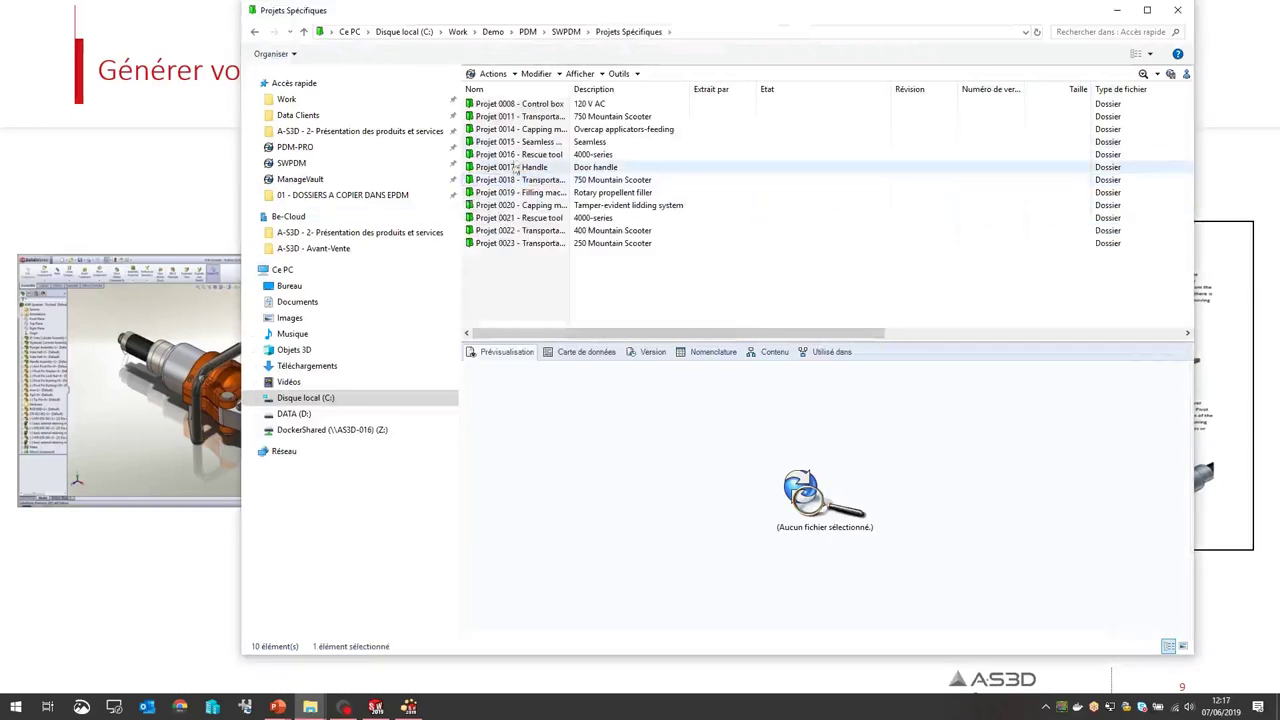
left_click(515, 244)
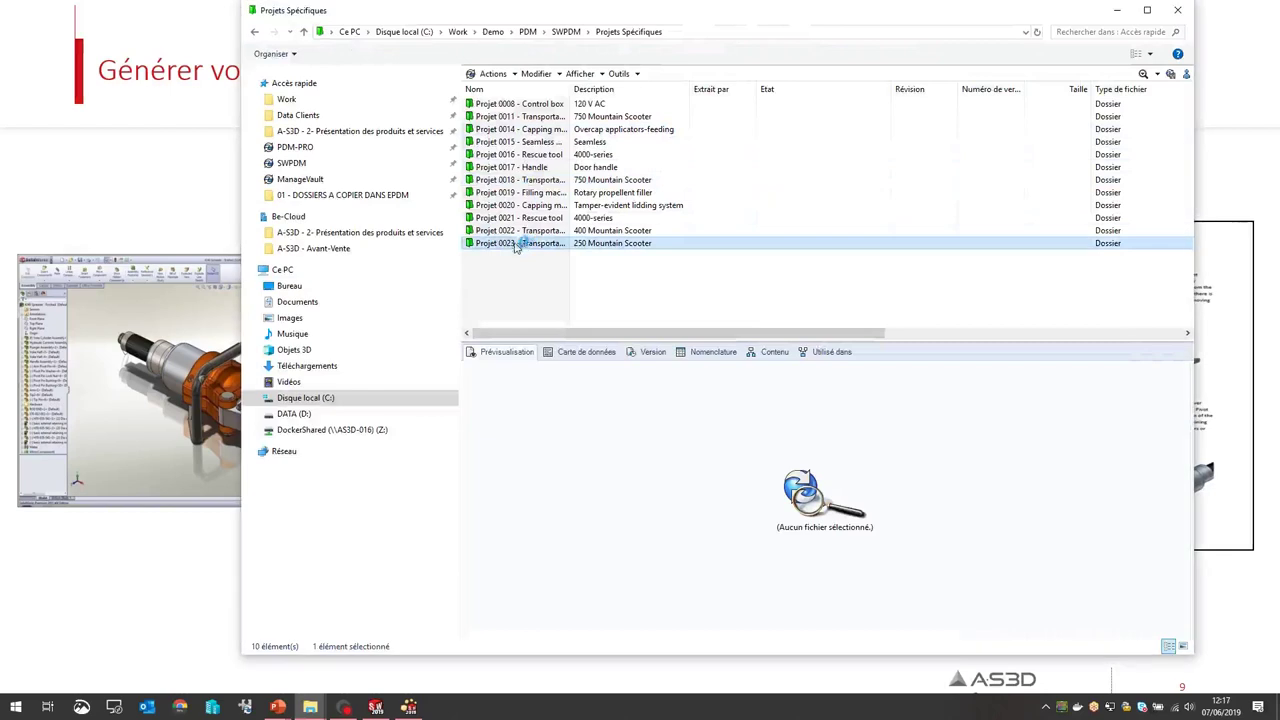
double_click(516, 244)
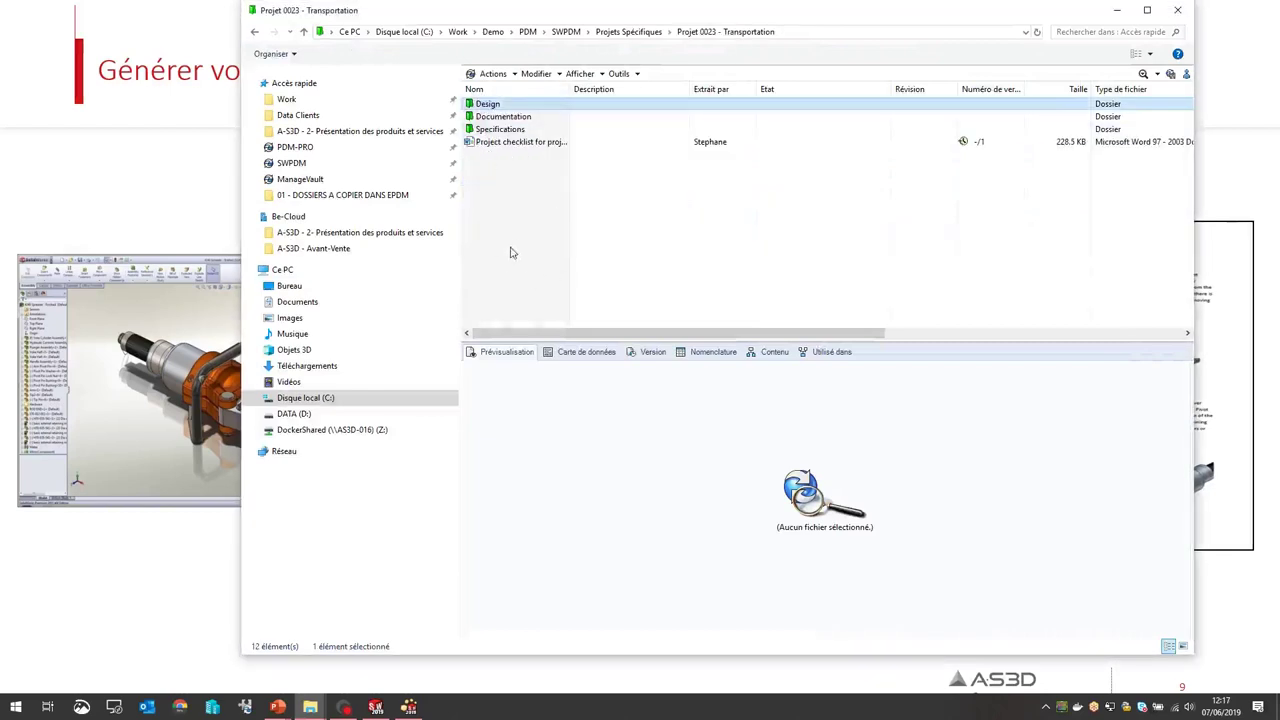
key("Return")
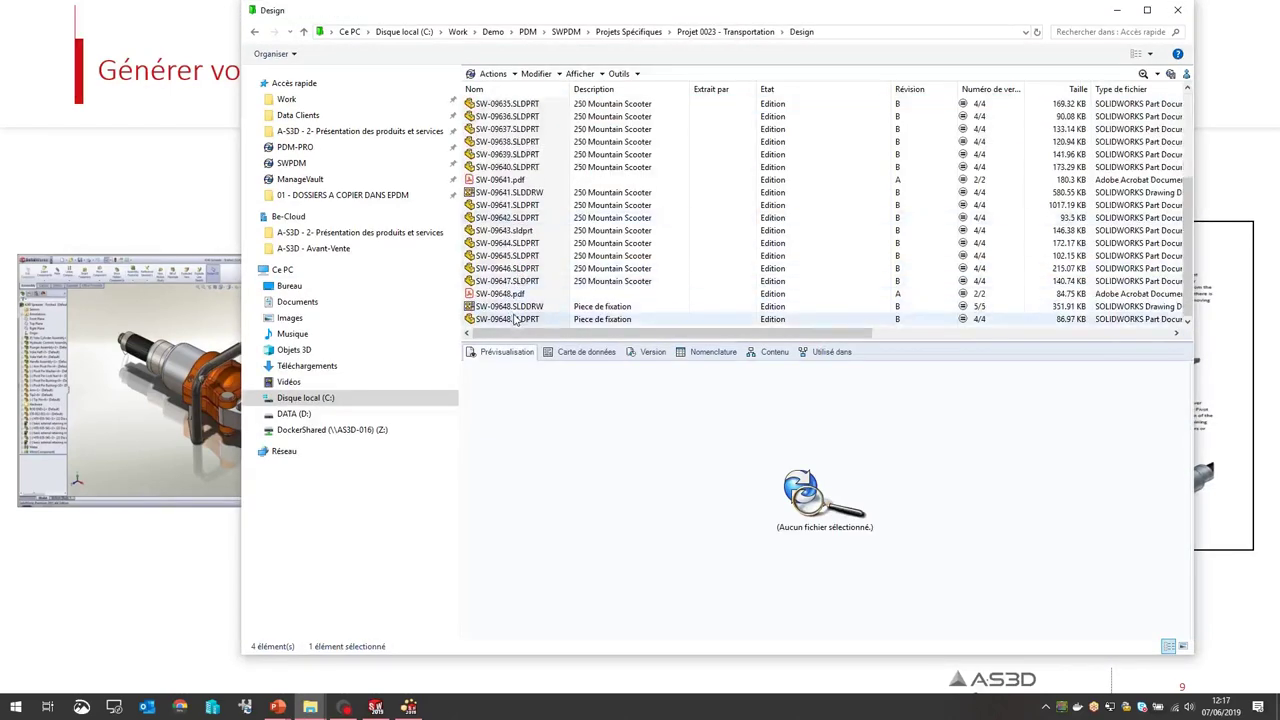
left_click(512, 307)
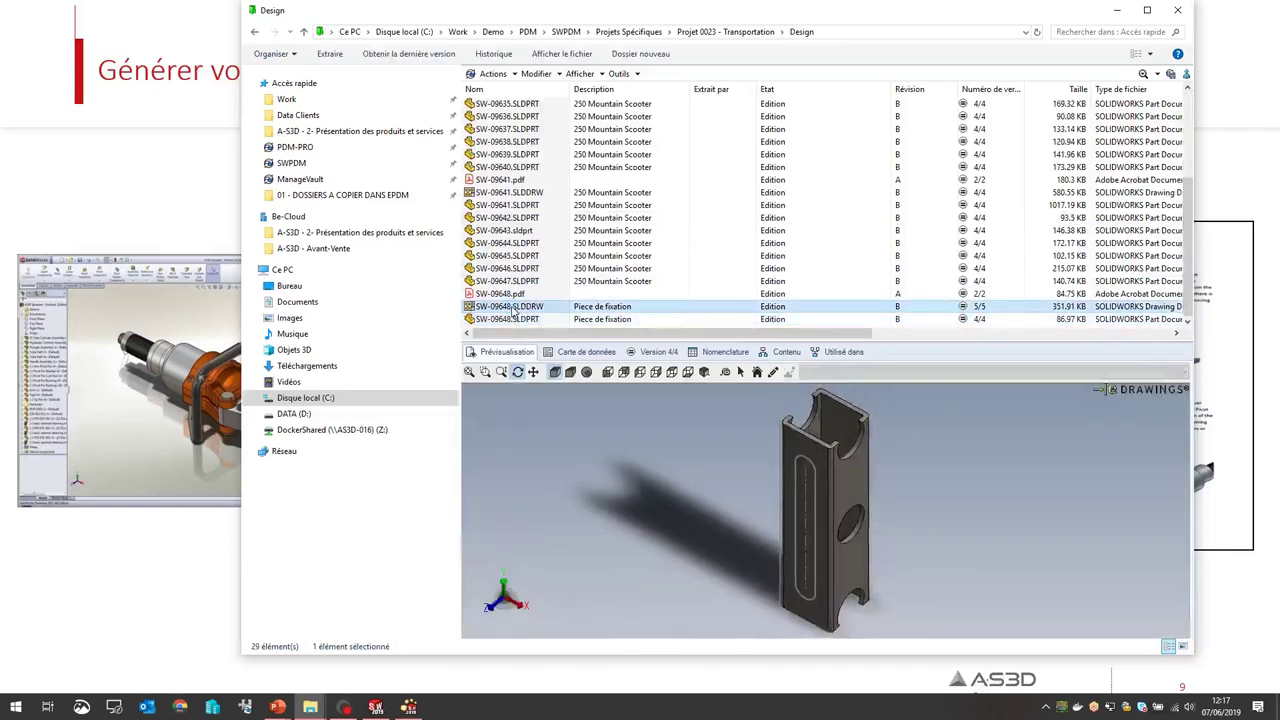
double_click(514, 309)
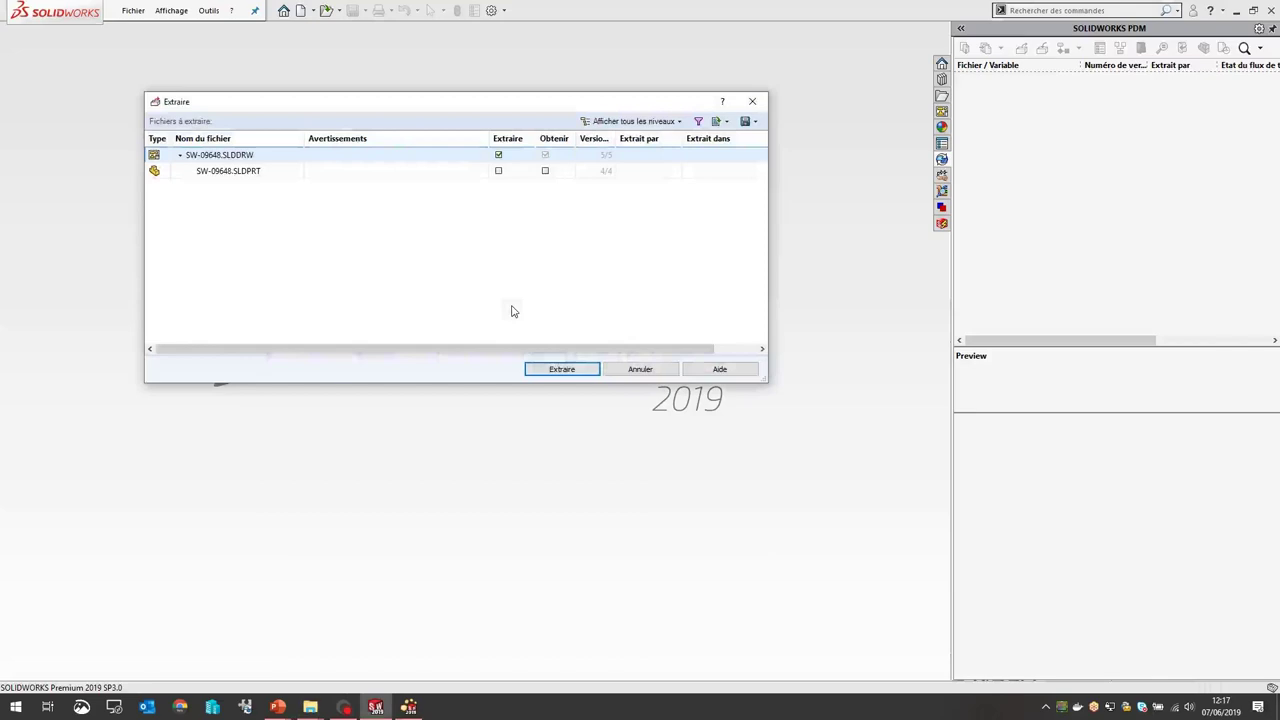
Check out the drawing, delete its eDrawings markups, and select the part's drawing view
key("Return")
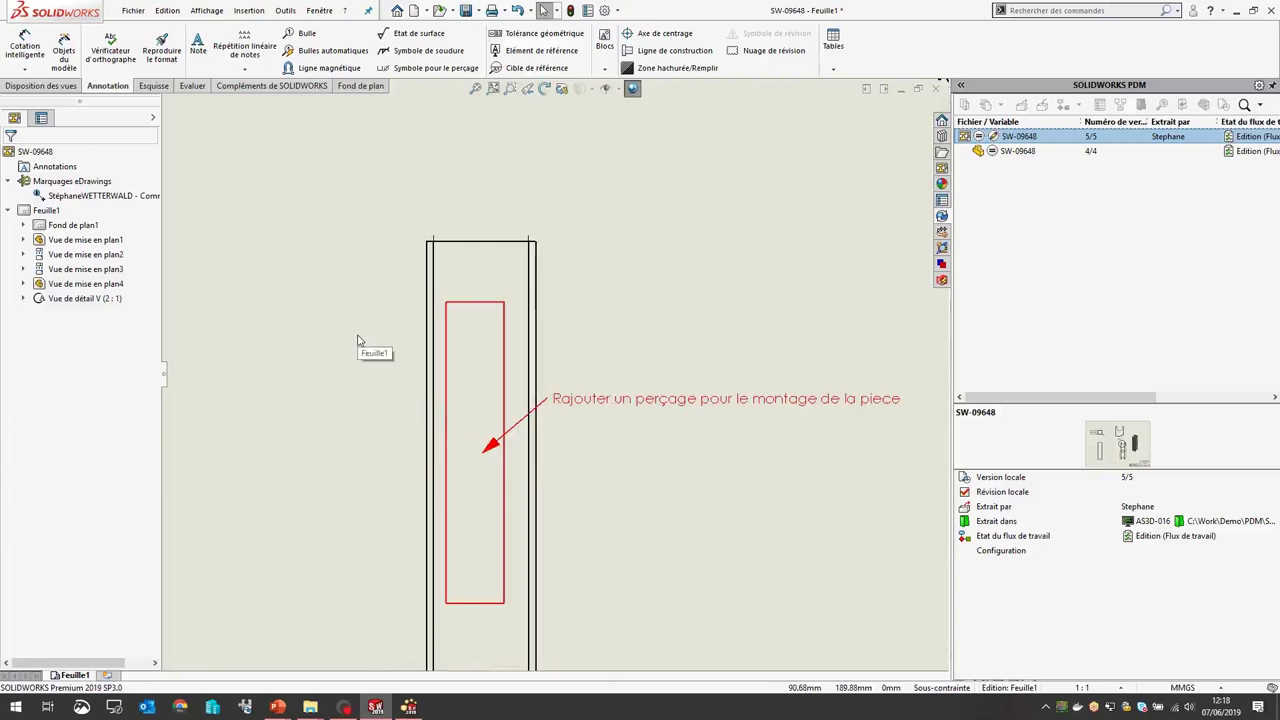
left_click(558, 343)
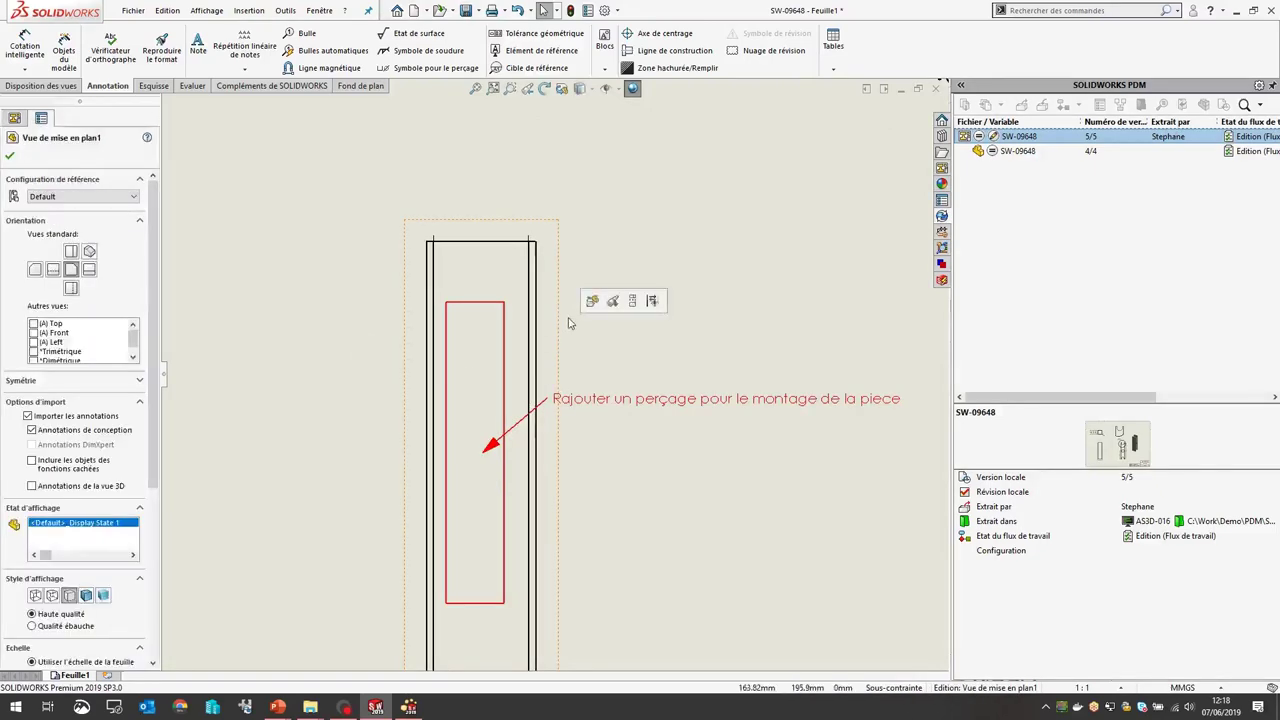
left_click(12, 157)
right_click(50, 183)
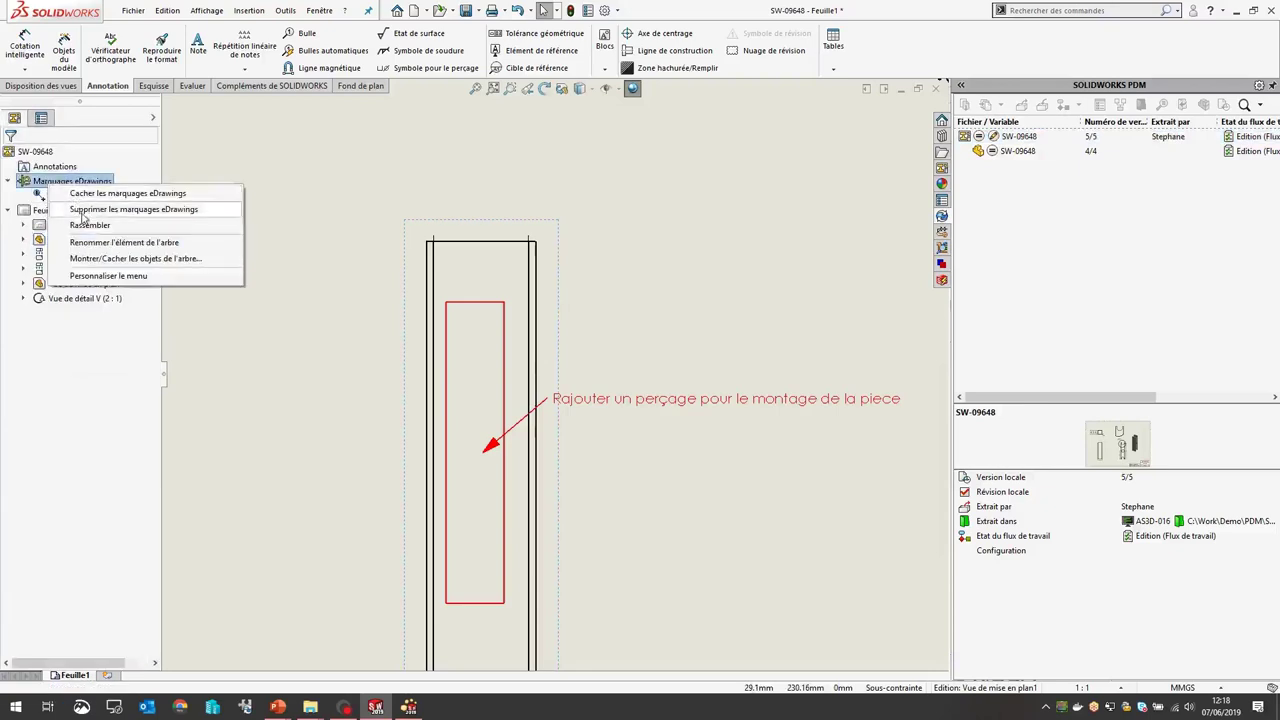
left_click(84, 209)
left_click(557, 276)
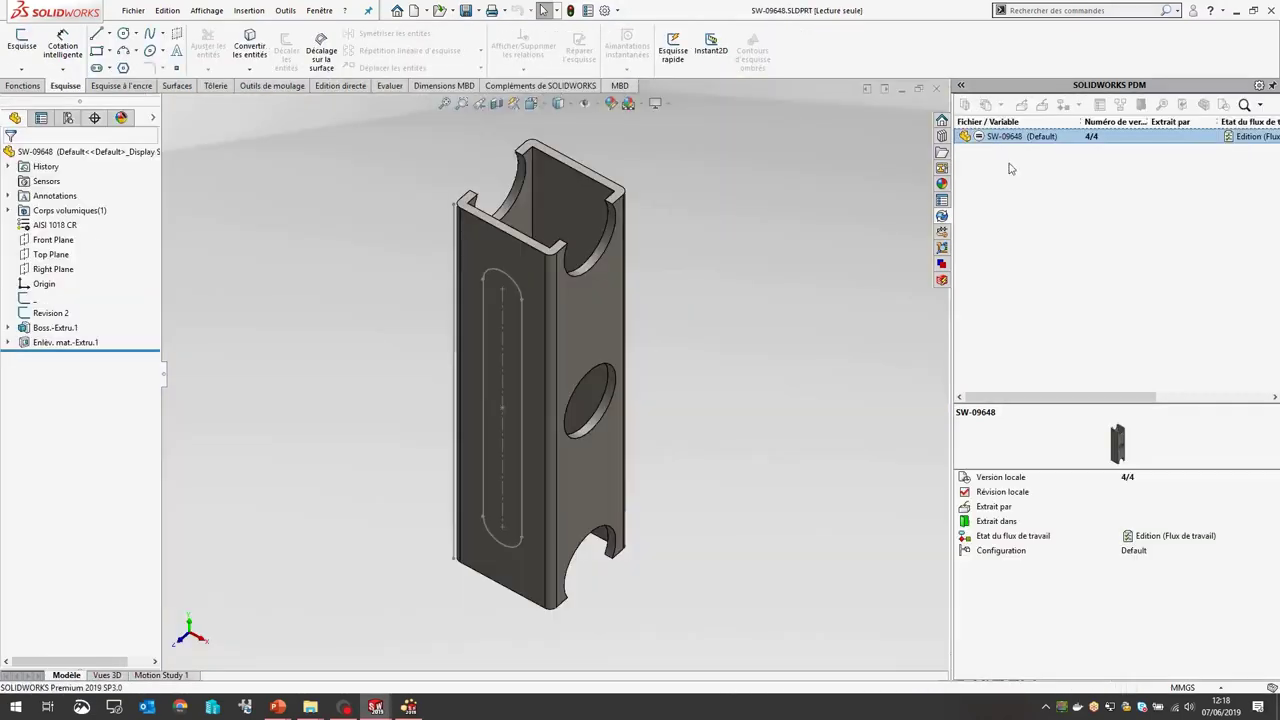
Check out part SW-09648 from PDM and select its Revision 2 slot sketch
left_click(1022, 105)
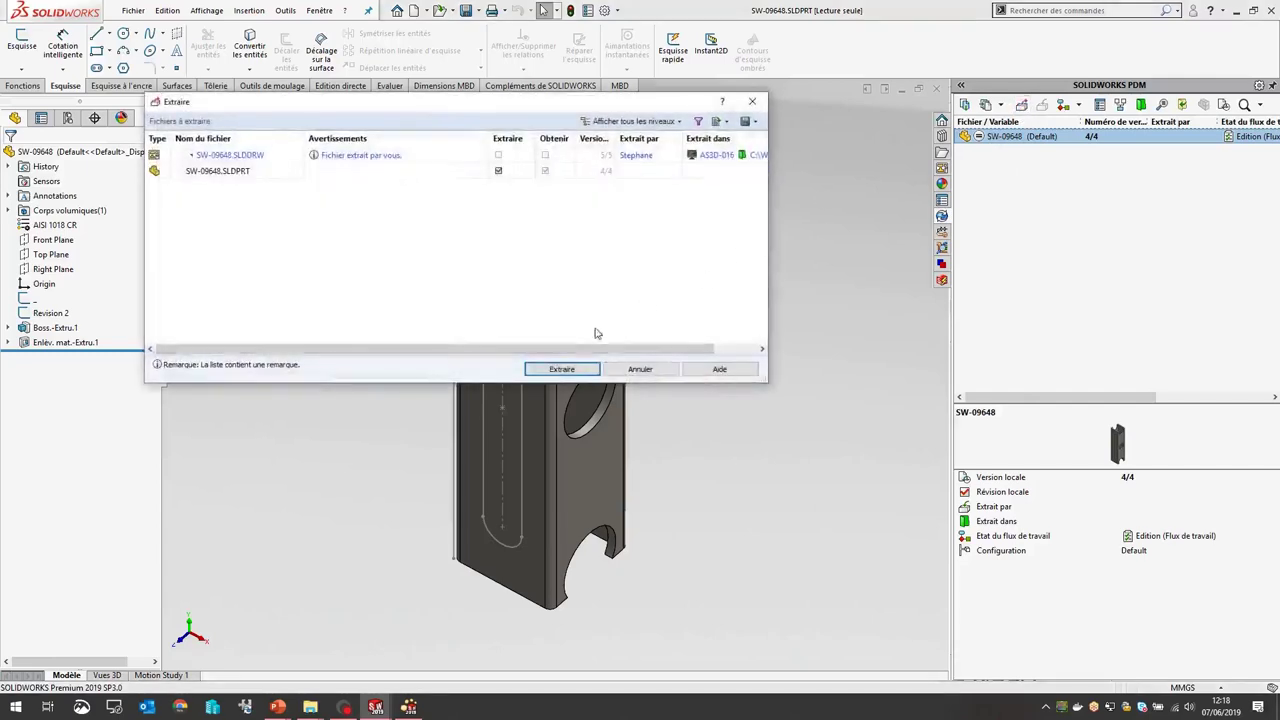
left_click(562, 369)
left_click(518, 358)
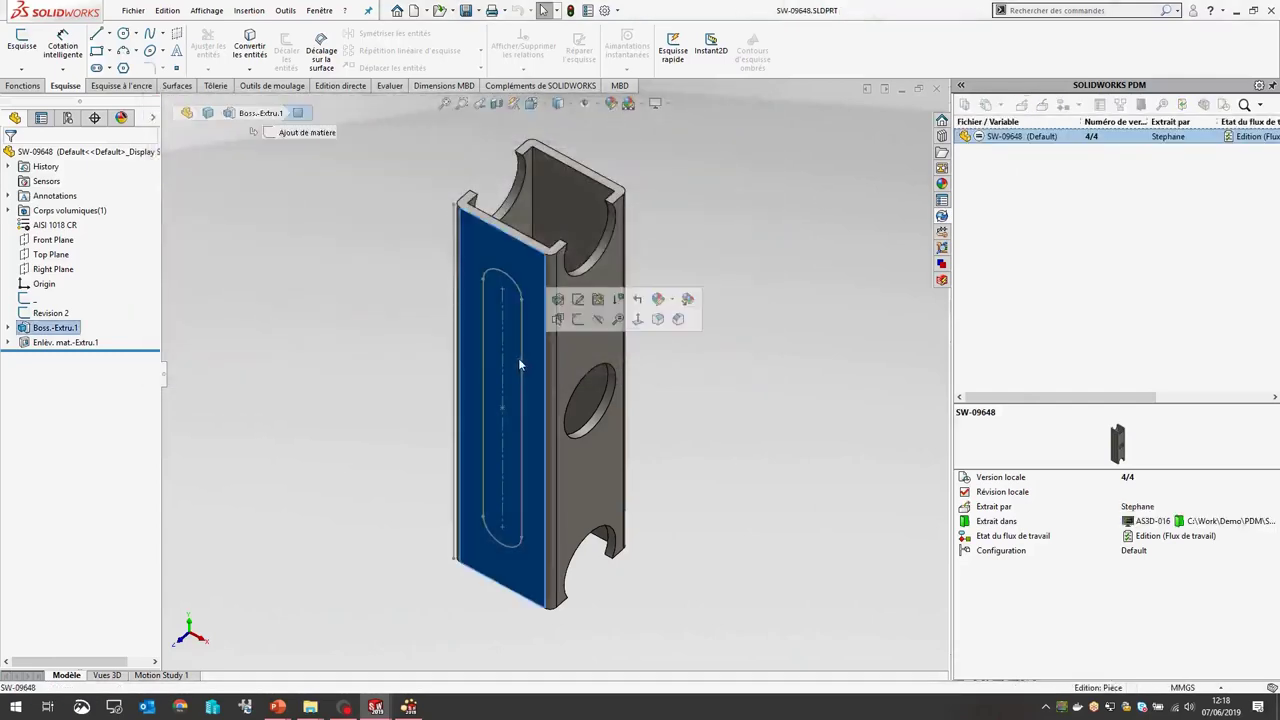
left_click(521, 362)
Extrude-cut the slot through the part, save it, and bring up its drawing
right_click(522, 362)
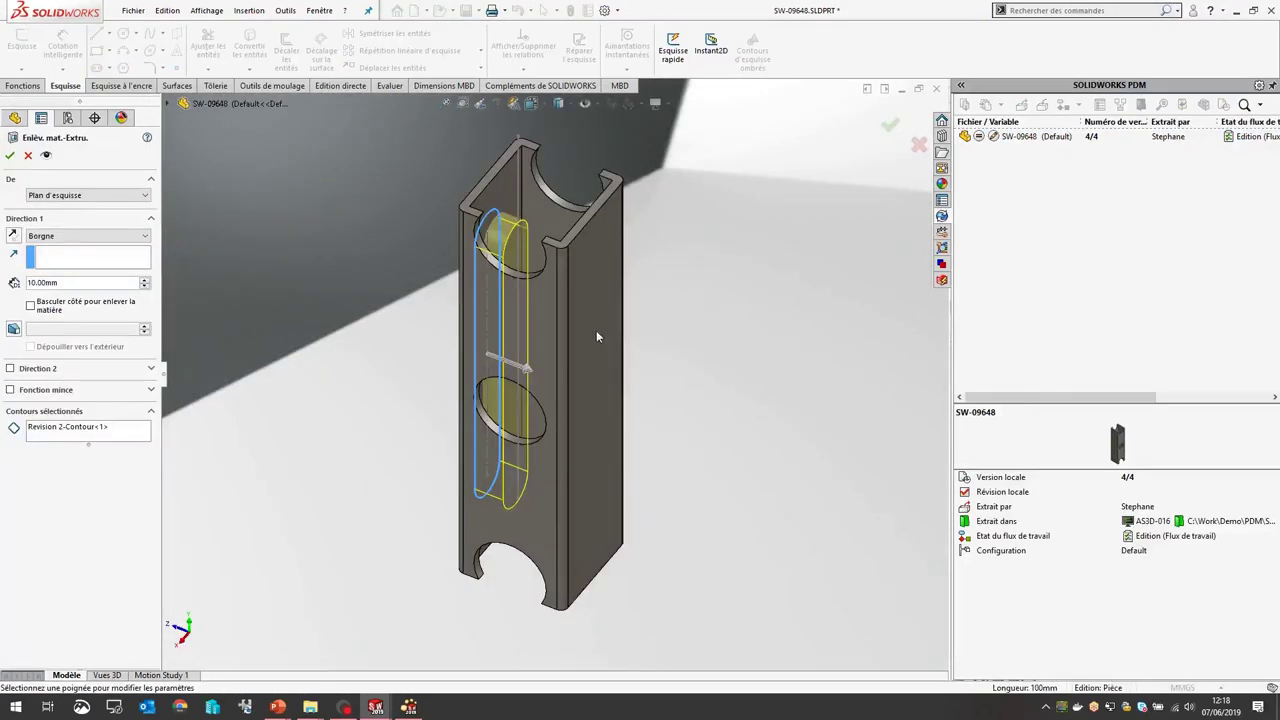
left_click(598, 332)
right_click(598, 336)
middle_click_drag(600, 335, 743, 343)
key("ctrl+s")
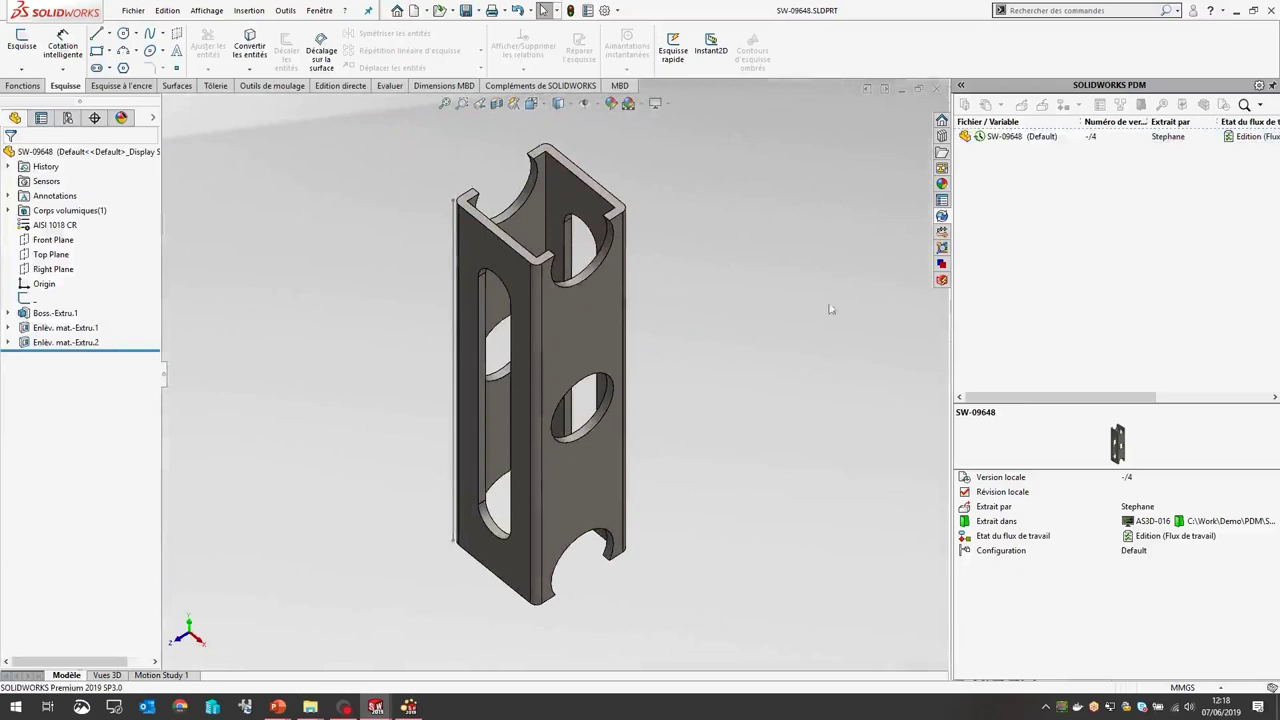
key("ctrl+Tab")
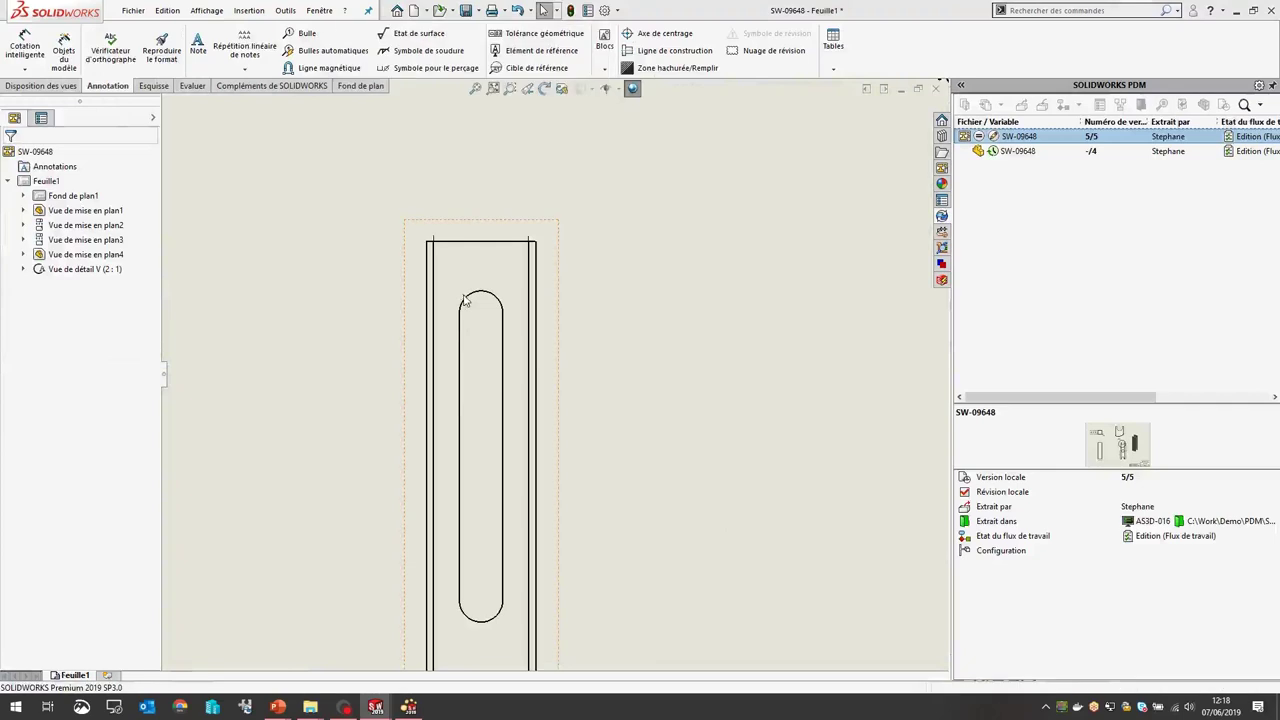
Add a 15 X 115 hole callout on the slot's top arc in the drawing view
left_click(463, 305)
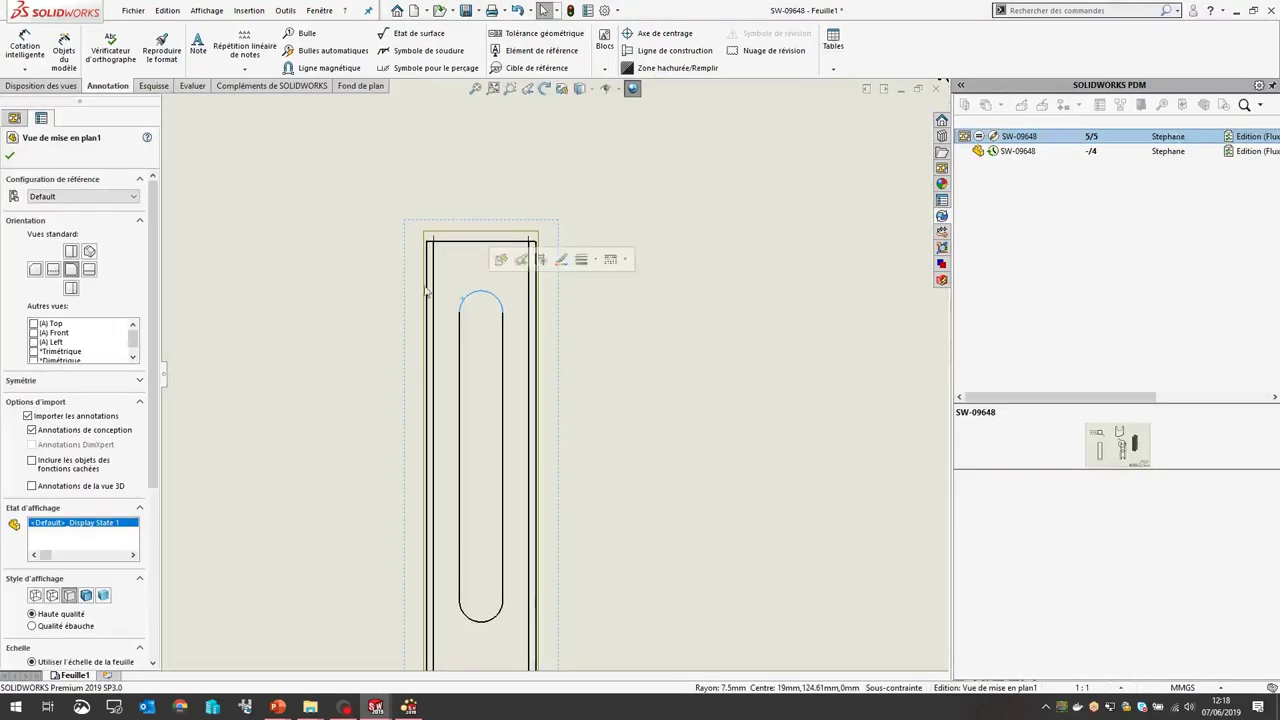
left_click(453, 64)
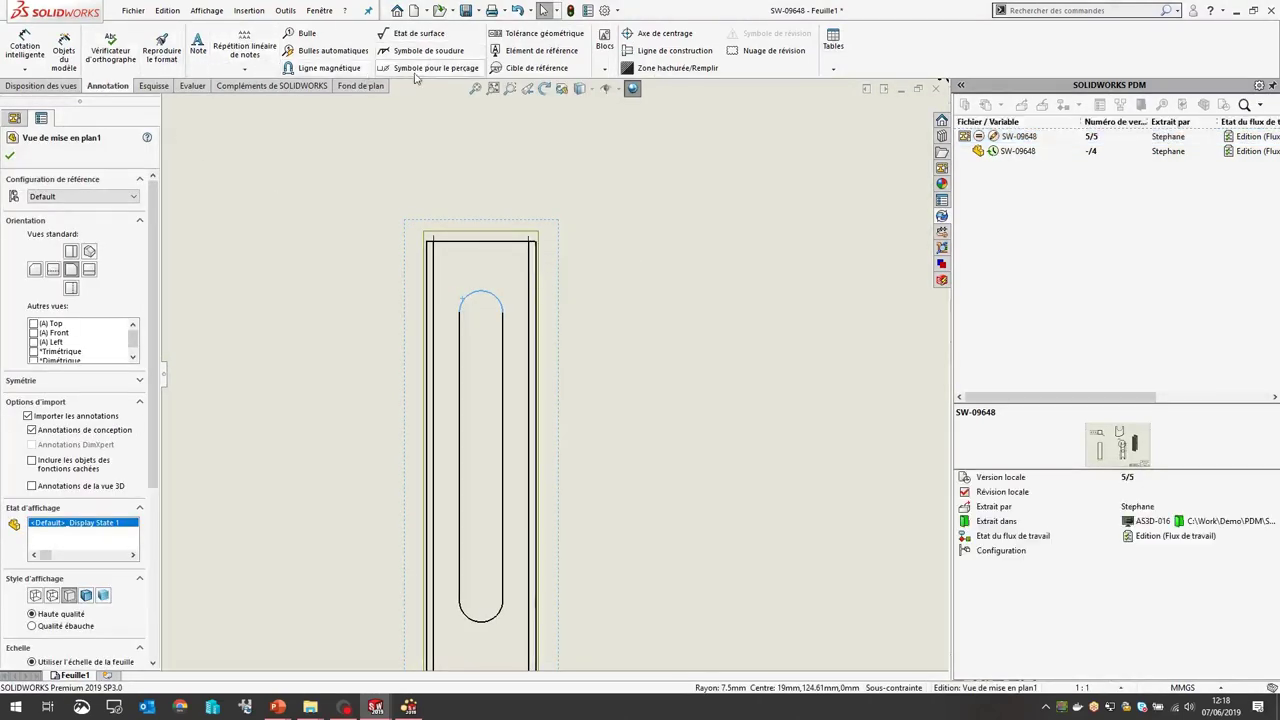
left_click(500, 298)
left_click(620, 233)
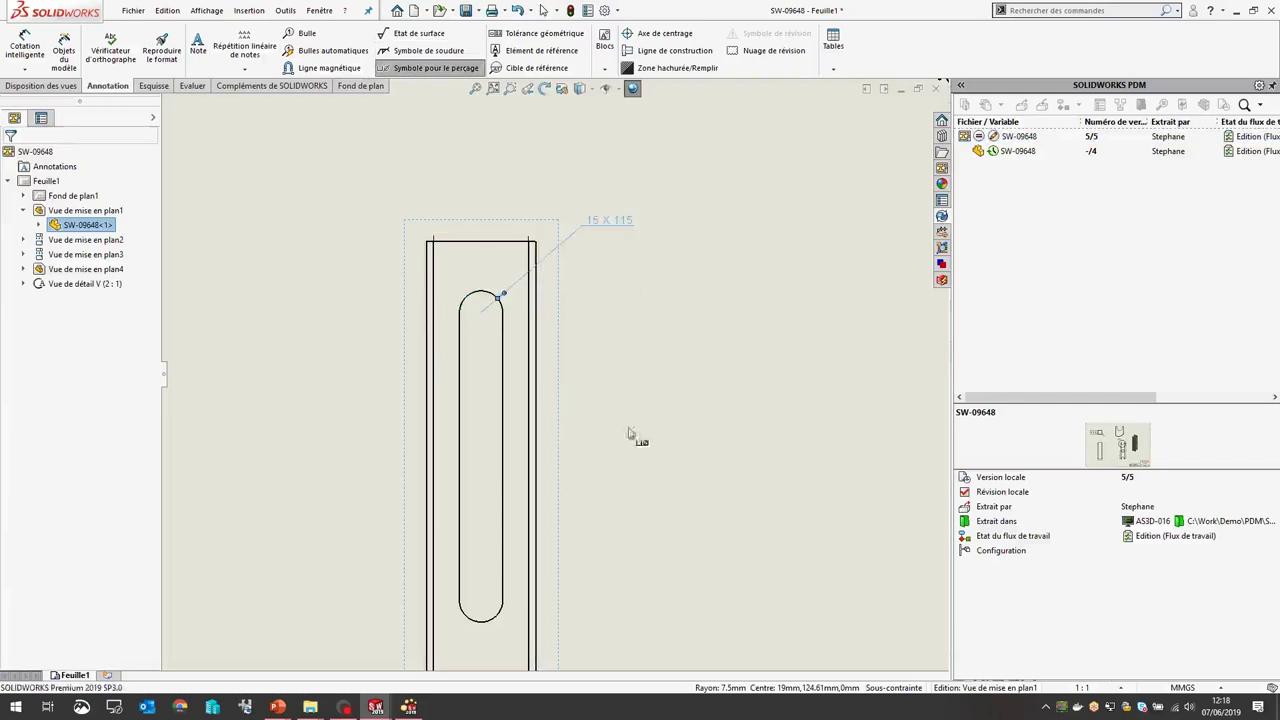
key("Escape")
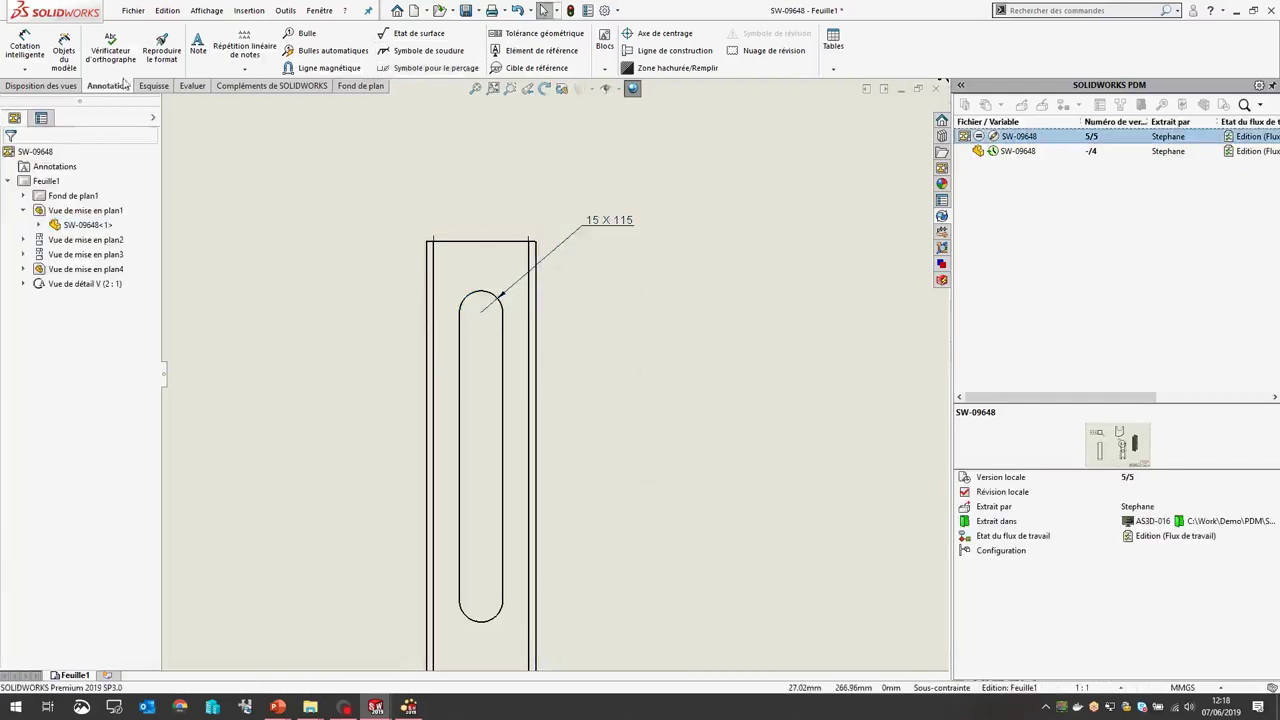
Dimension the 100 mm centre distance between the slot's top and bottom arcs
left_click(25, 48)
left_click(479, 293)
left_click(484, 614)
left_click(590, 457)
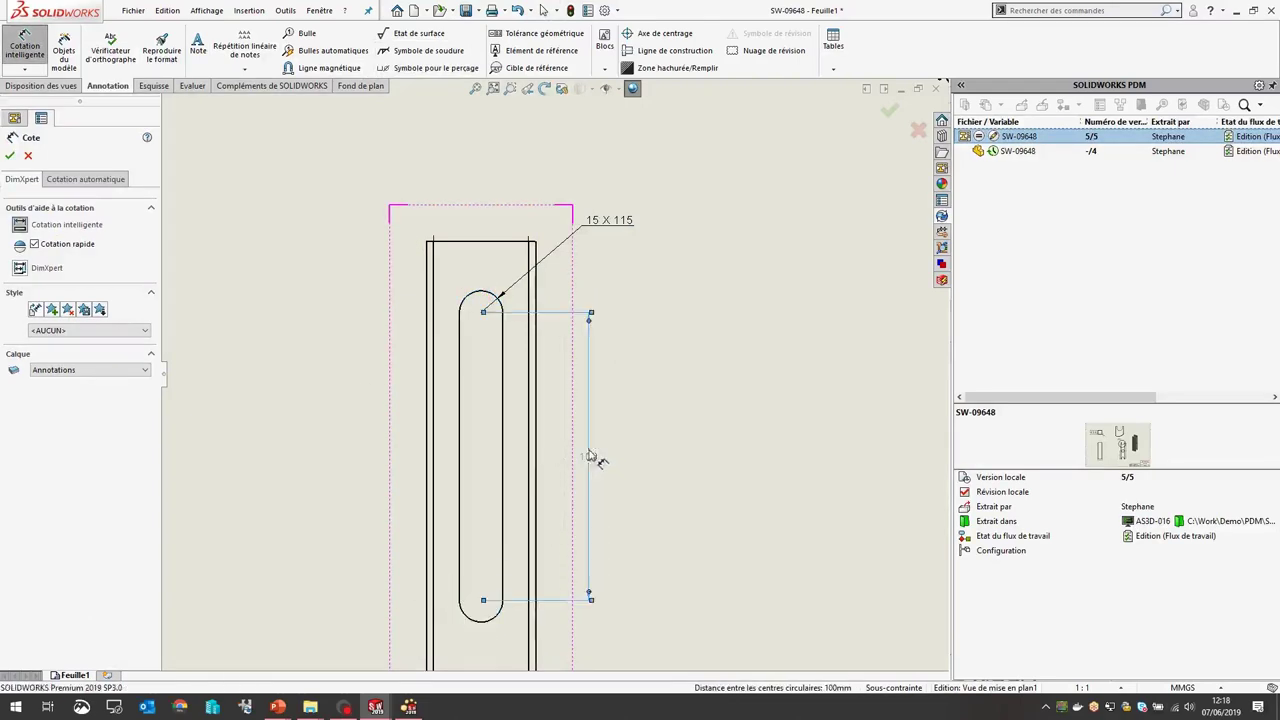
key("Escape")
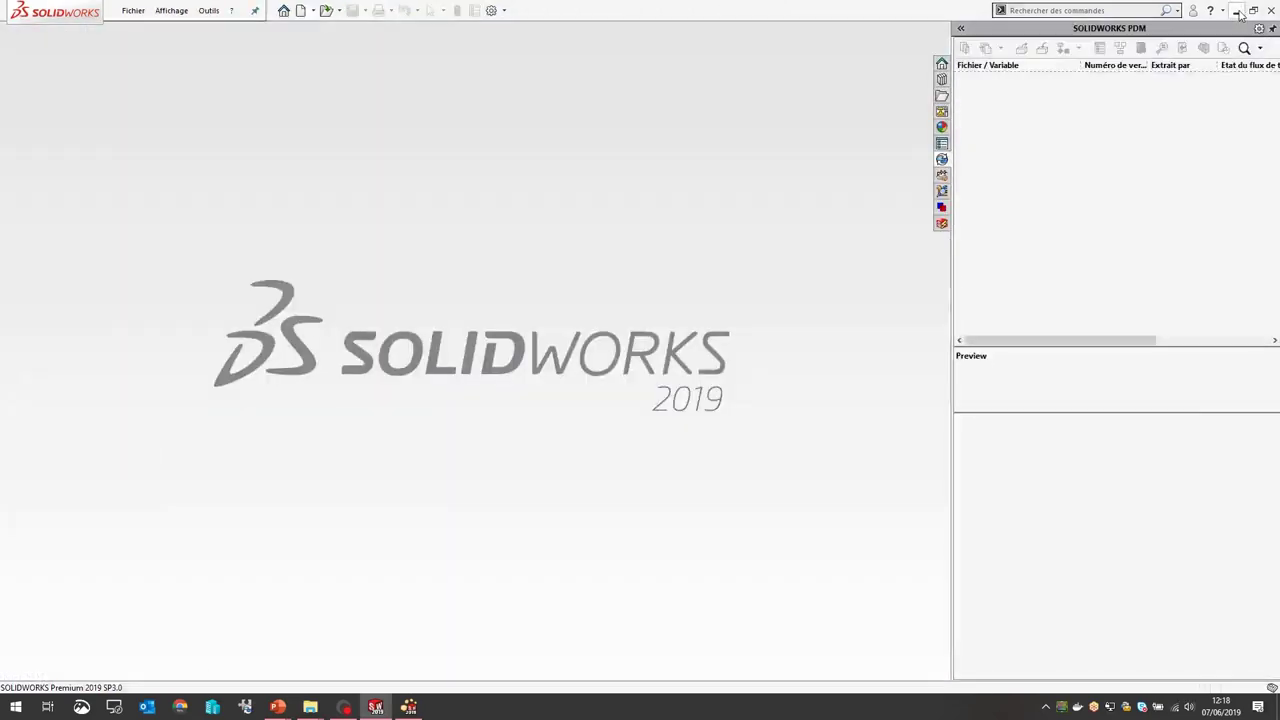
Check in the SW-09648 drawing and part to PDM with a comment
left_click(1238, 11)
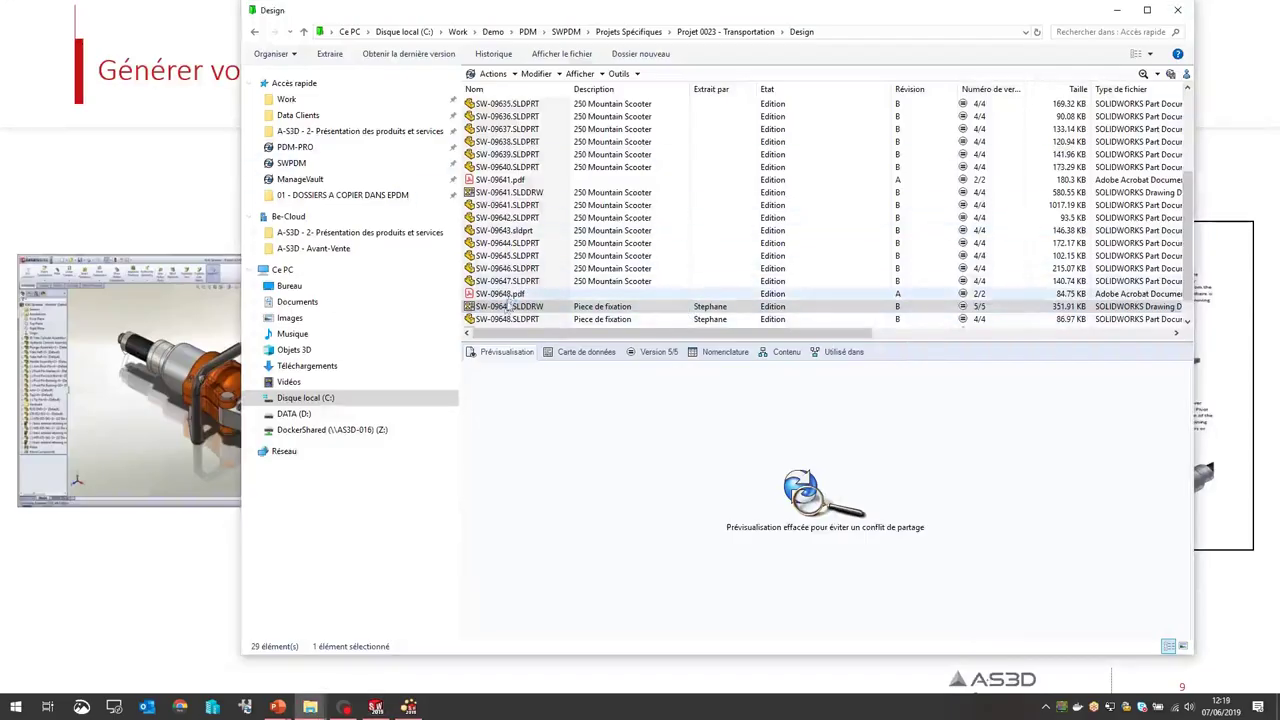
left_click(328, 56)
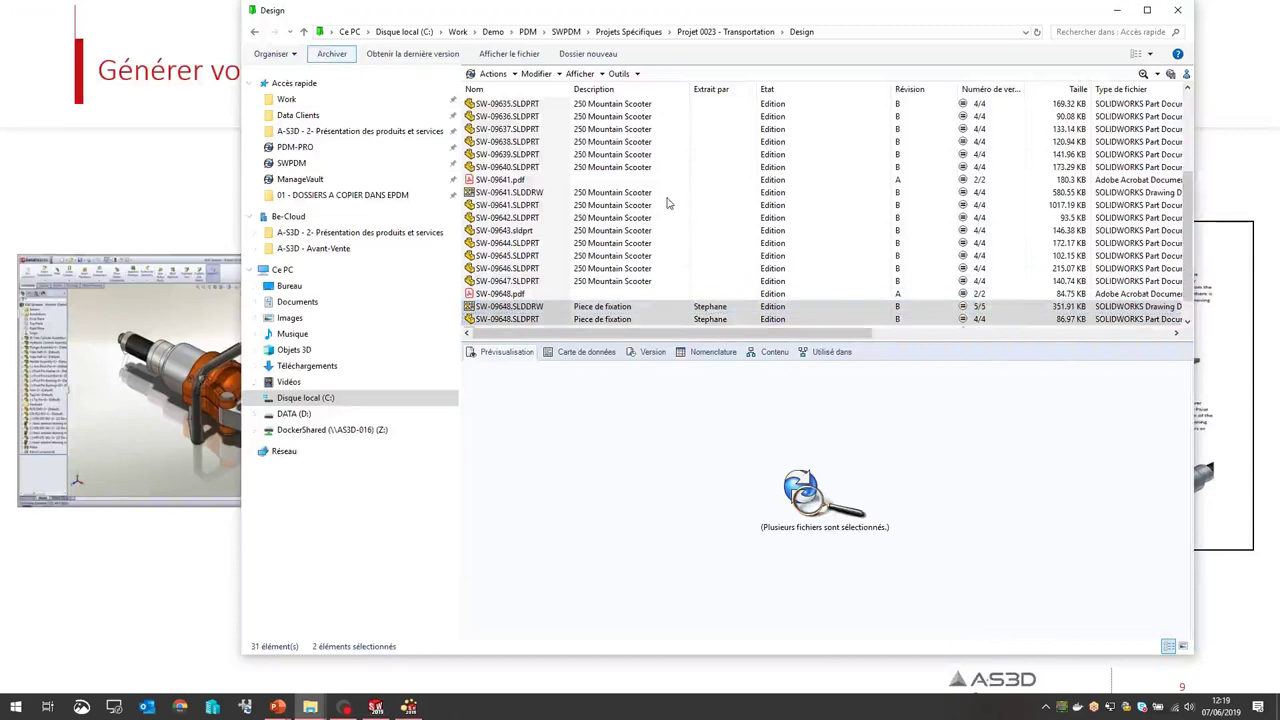
left_click(700, 433)
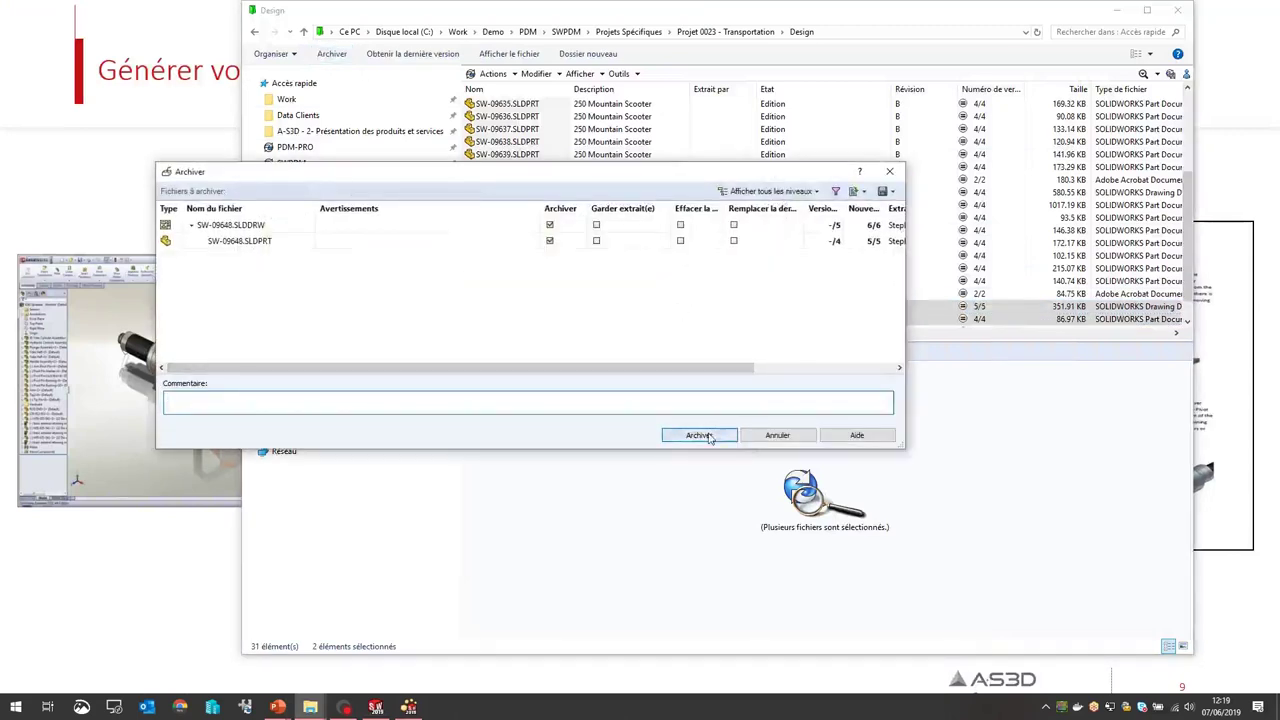
left_click(696, 406)
type("c'est modifié")
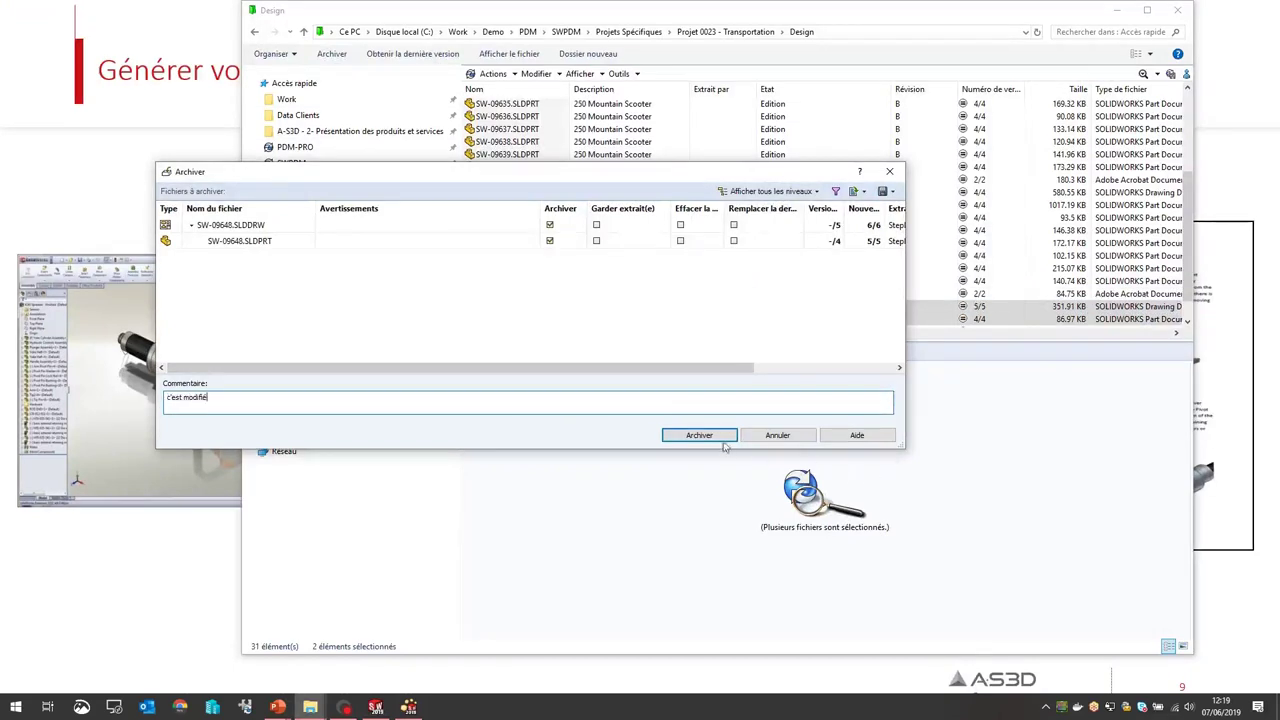
left_click(718, 436)
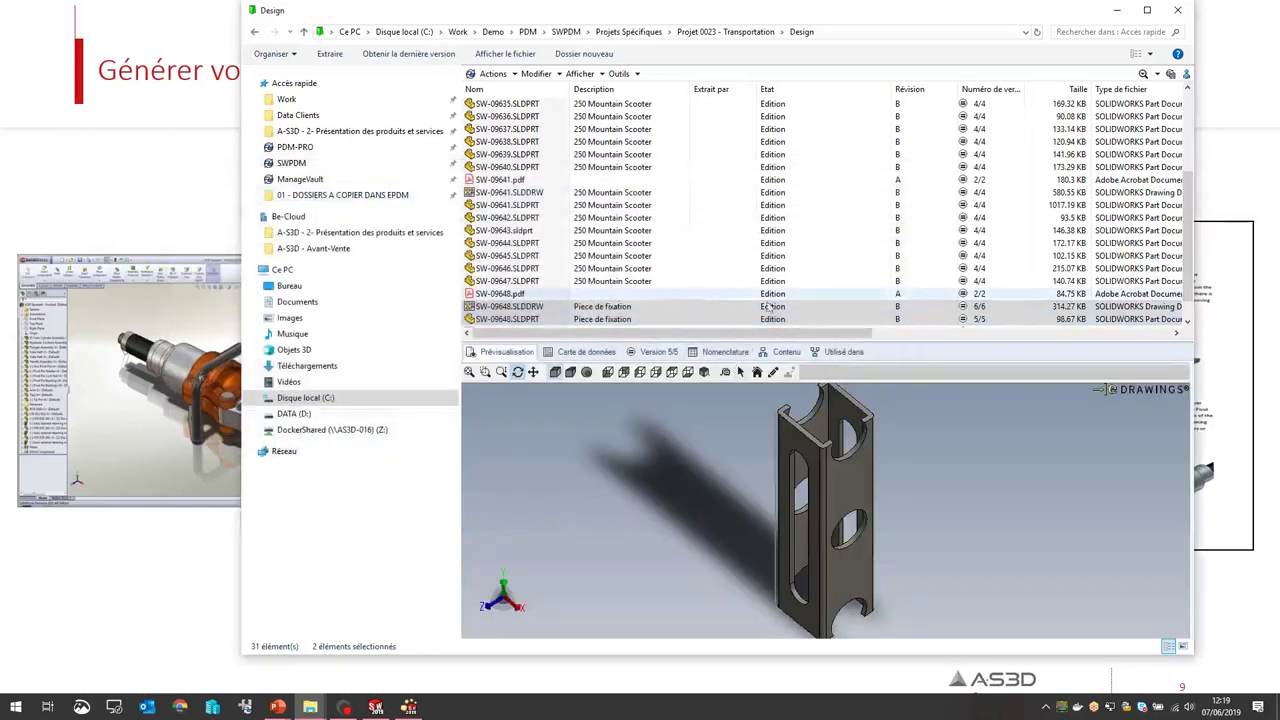
Preview the updated SW-09648 drawing, then return to SOLIDWORKS Composer
left_click(591, 310)
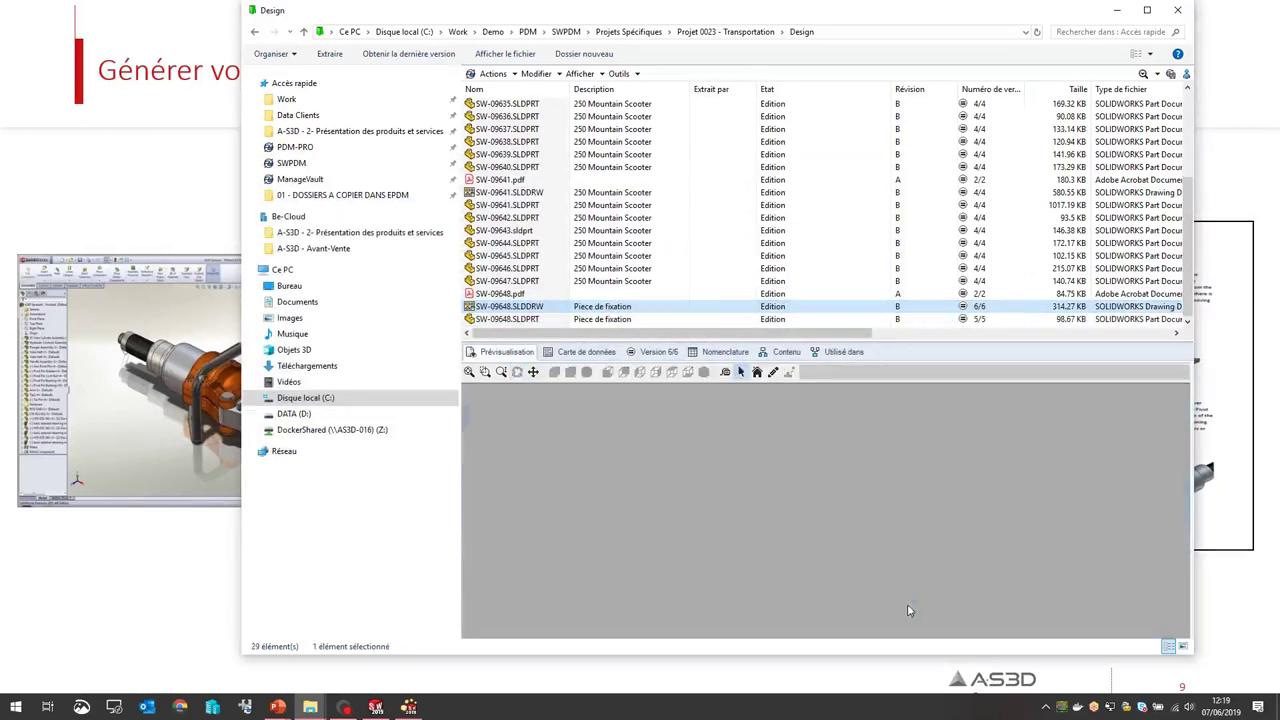
scroll(962, 598, "down", 2)
scroll(961, 602, "down", 2)
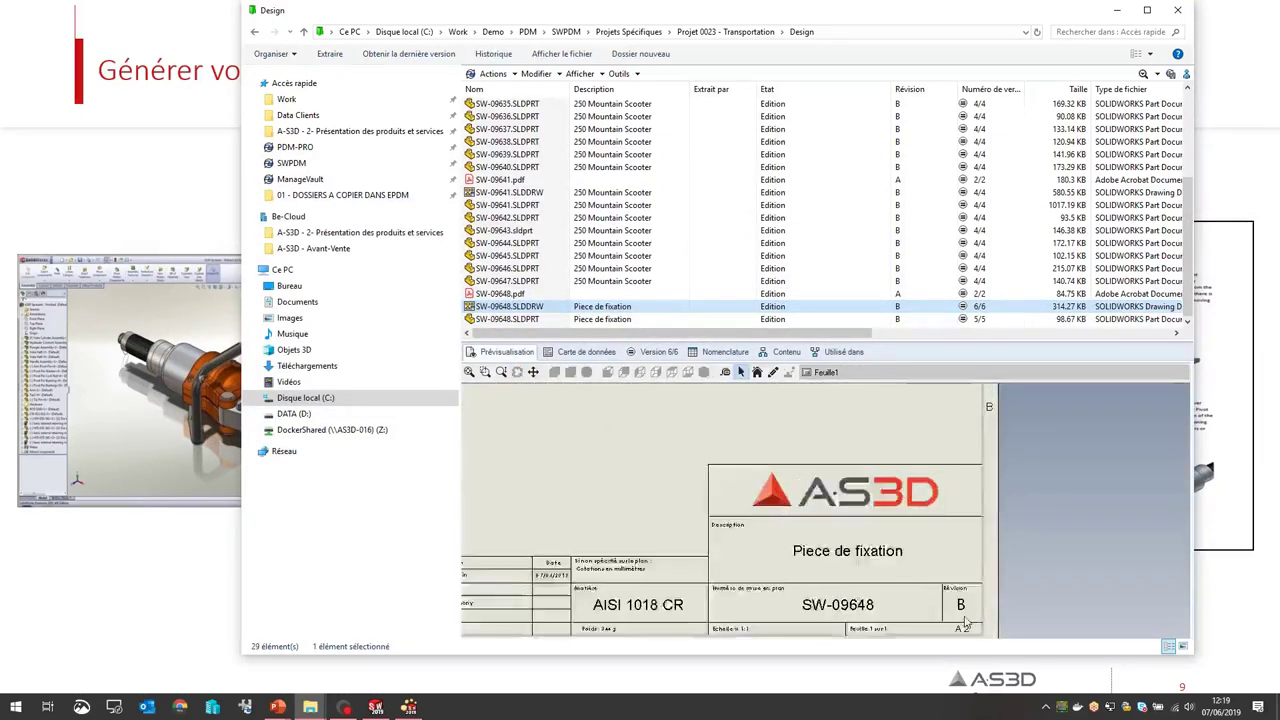
scroll(960, 606, "down", 2)
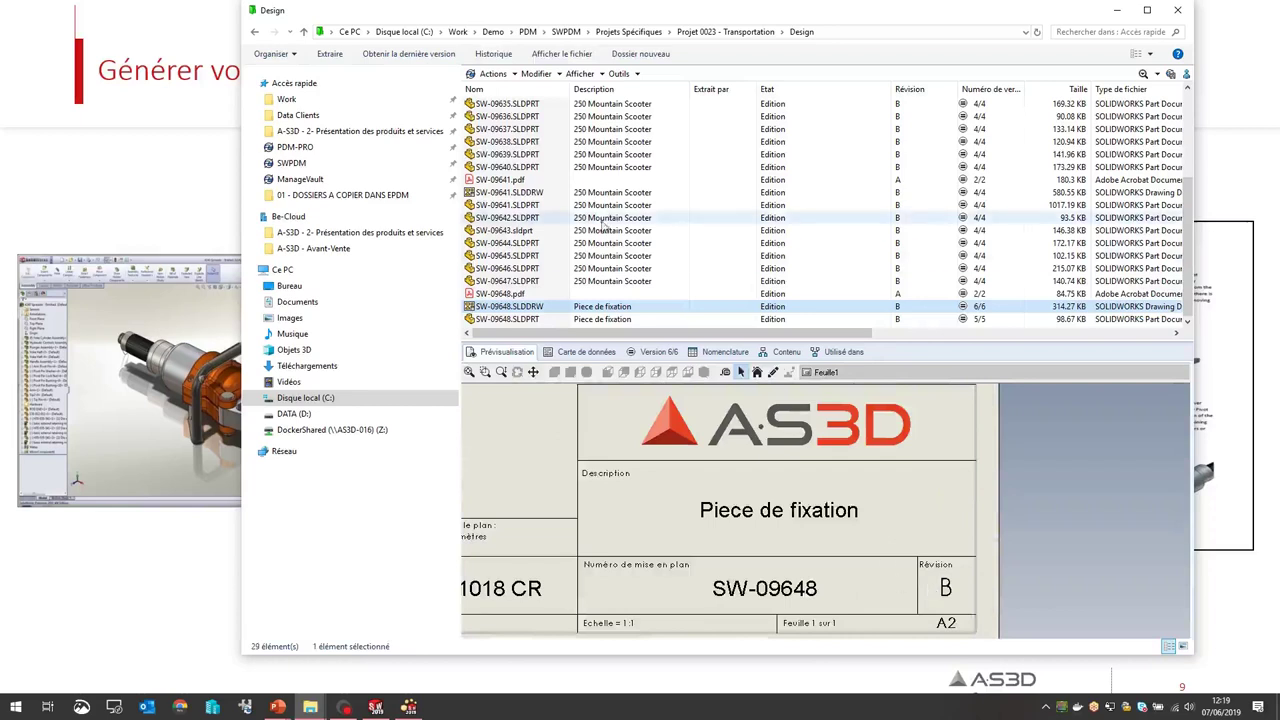
scroll(630, 264, "up", 1)
scroll(638, 268, "down", 1)
scroll(638, 262, "up", 4)
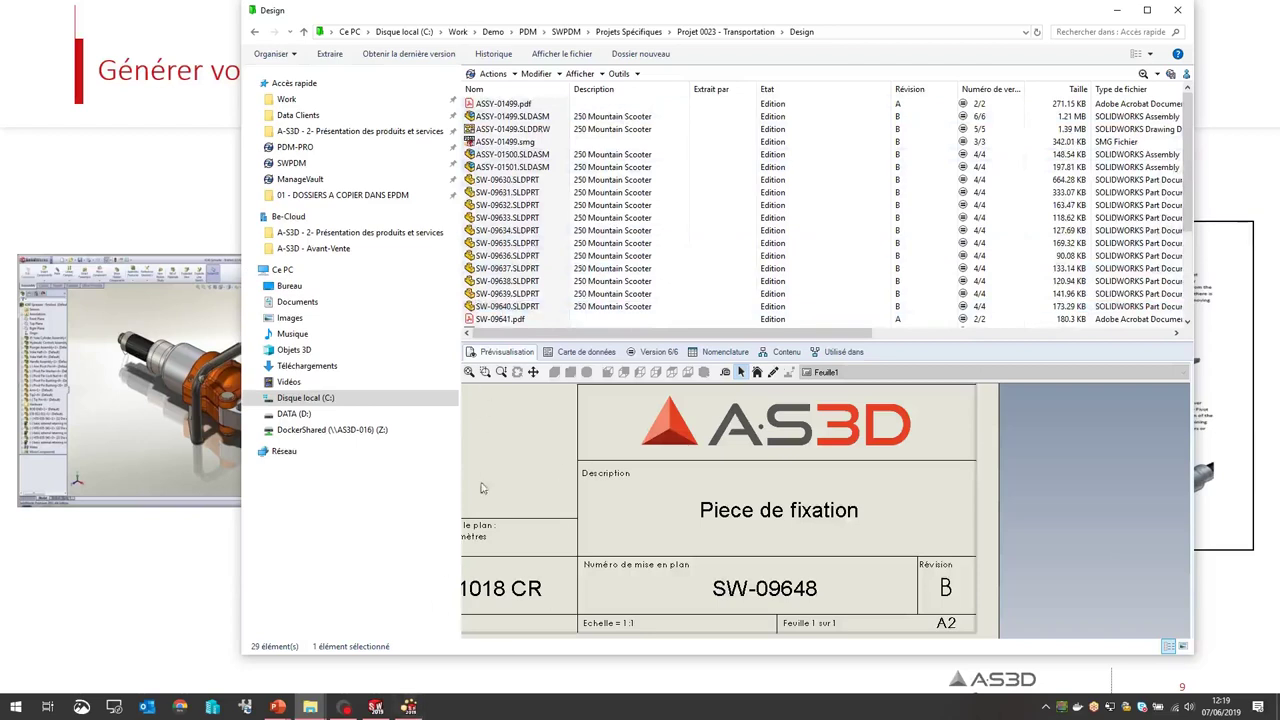
left_click(410, 707)
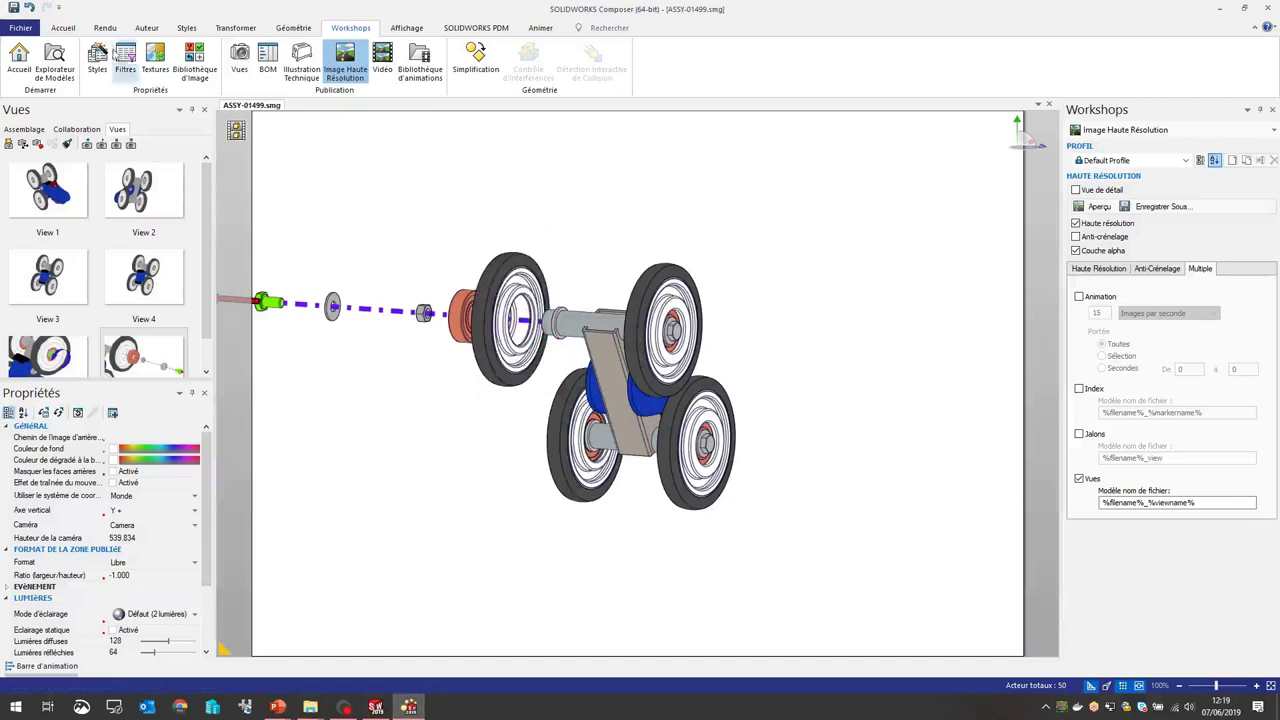
Update the Composer document from ASSY-01499.SLDASM via Fichier > Actualiser
left_click(33, 29)
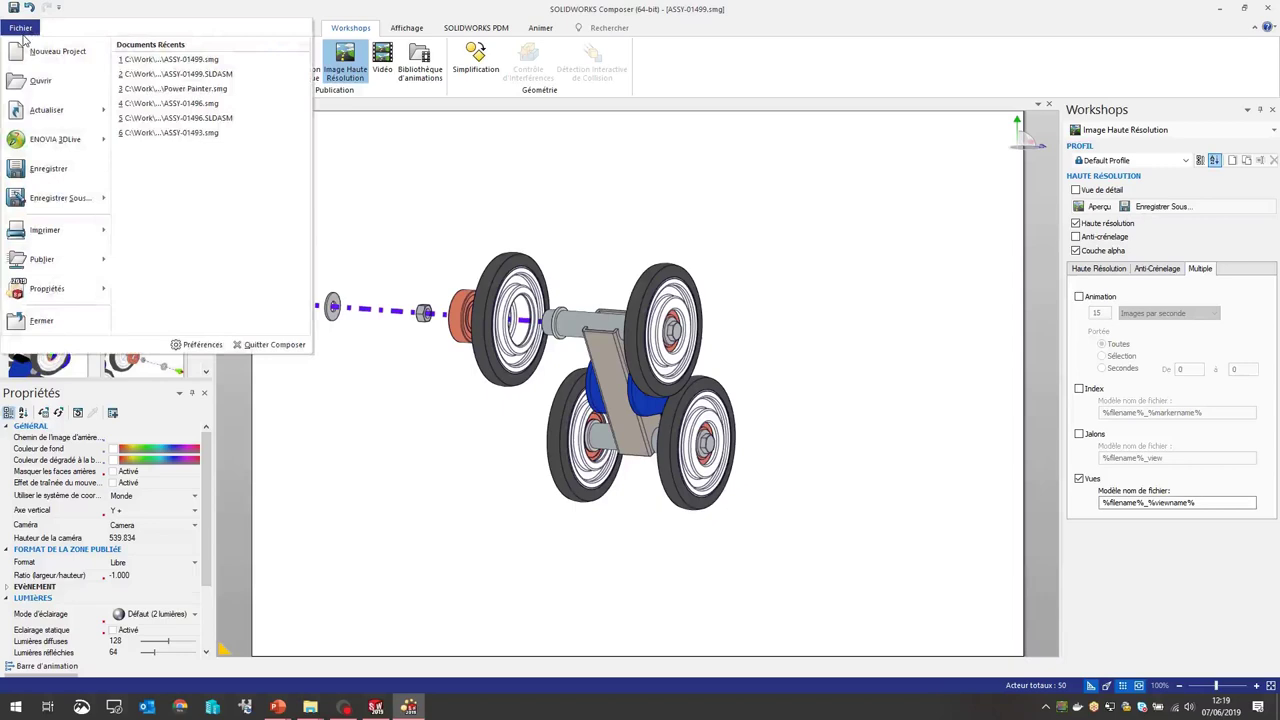
mouse_move(47, 110)
left_click(168, 83)
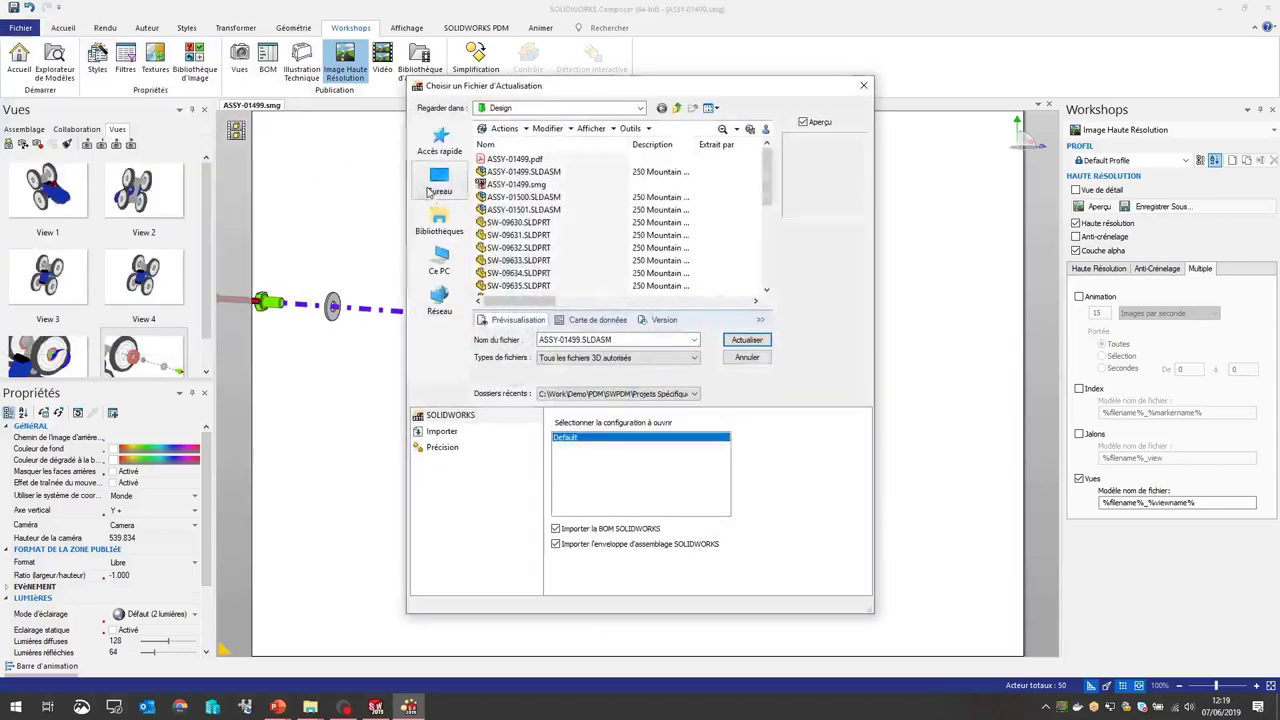
left_click(748, 342)
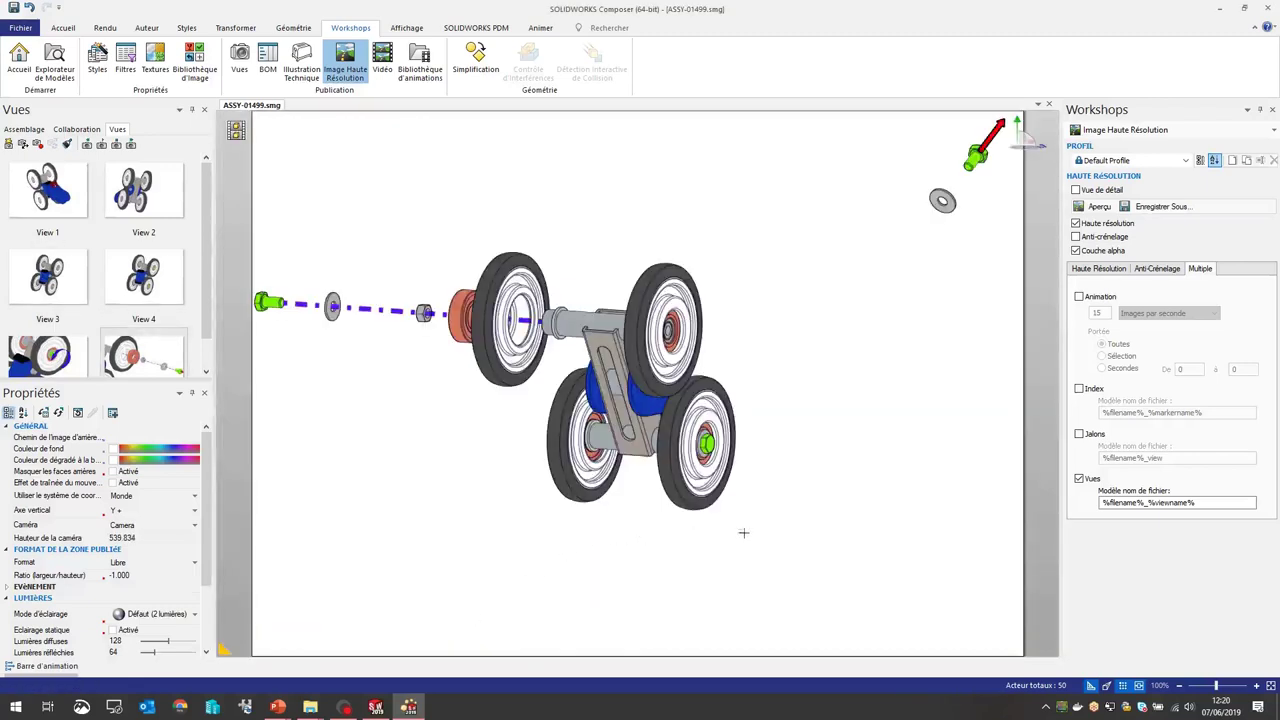
Save the high-resolution view images into Projet 0023 - Transportation > Documentation
left_click(1137, 208)
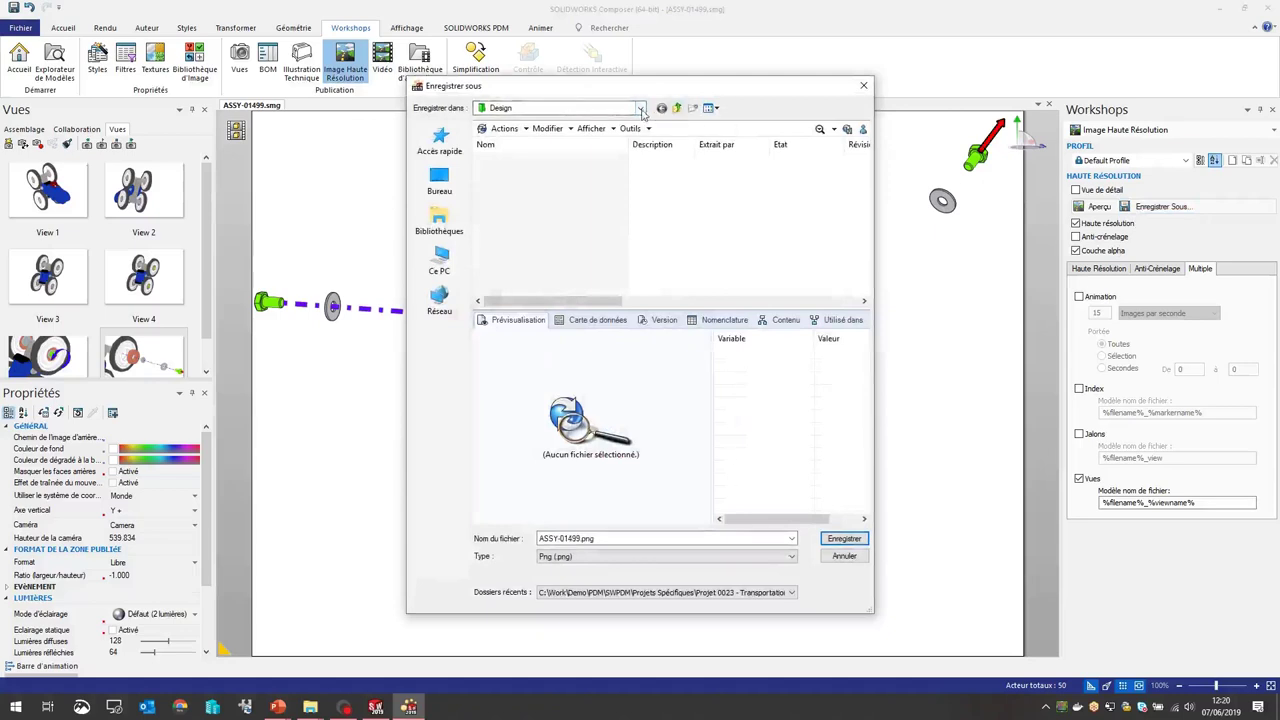
left_click(641, 108)
left_click(576, 261)
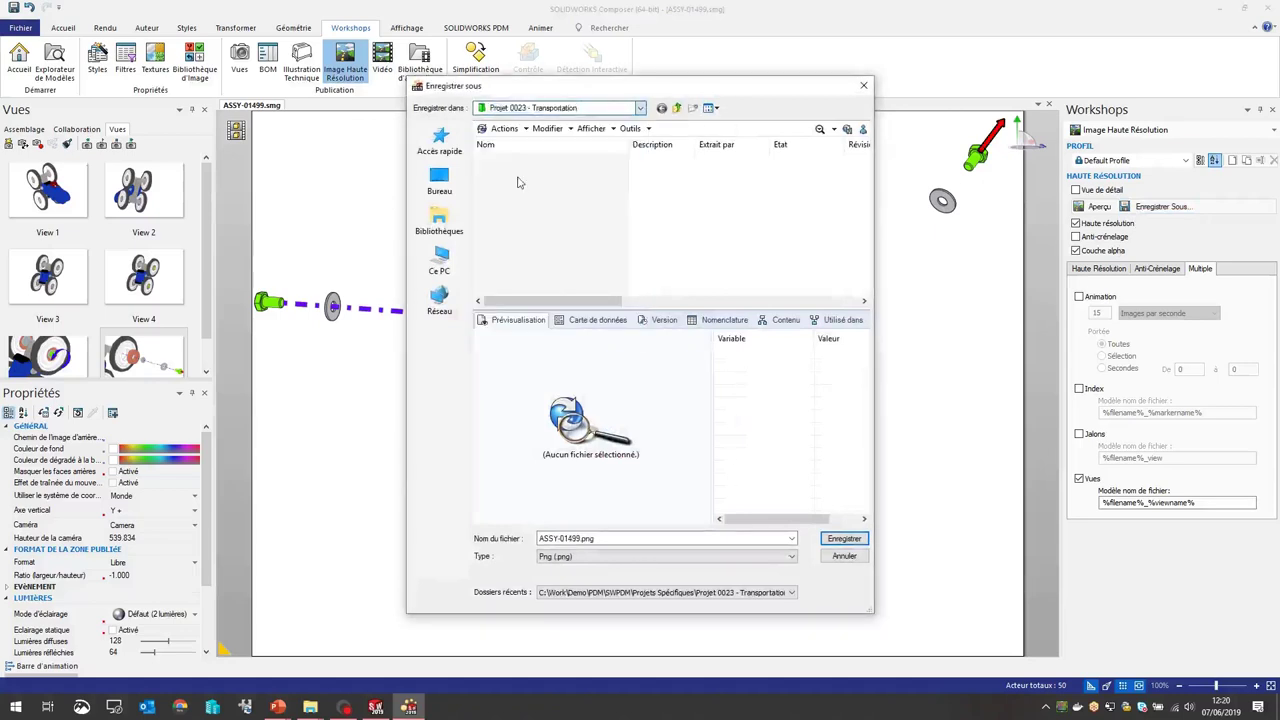
double_click(512, 176)
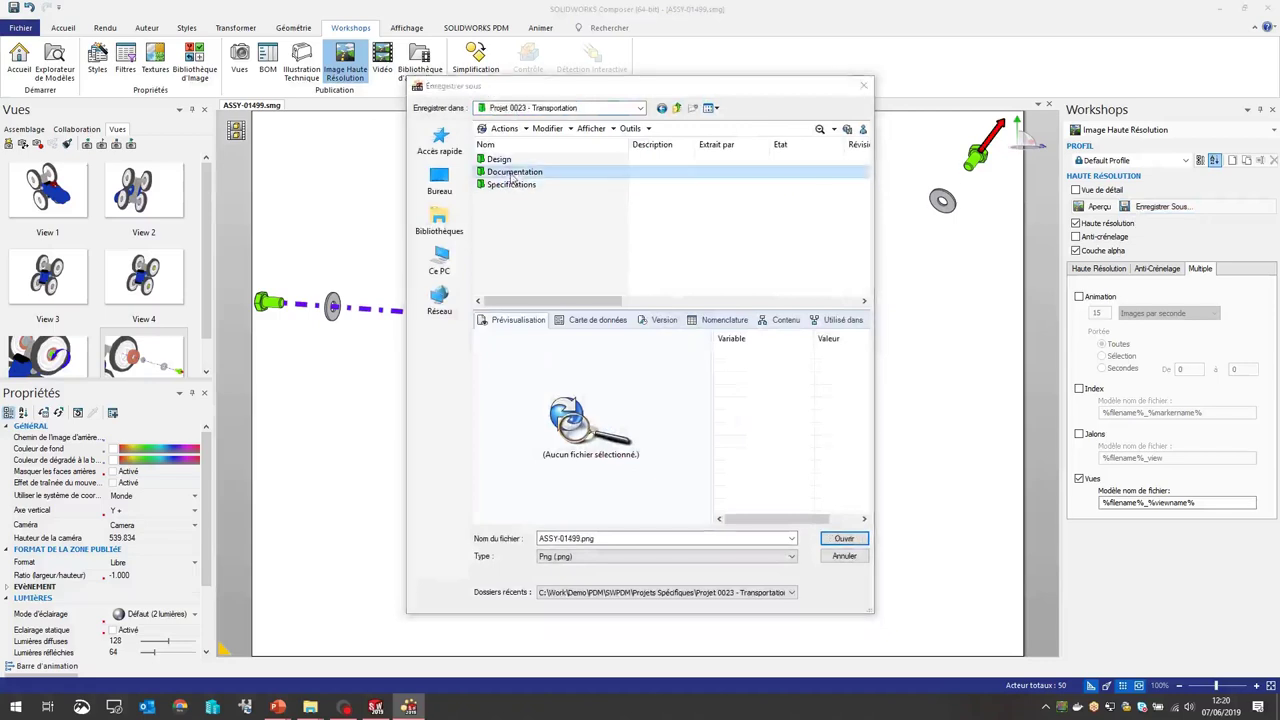
left_click(830, 538)
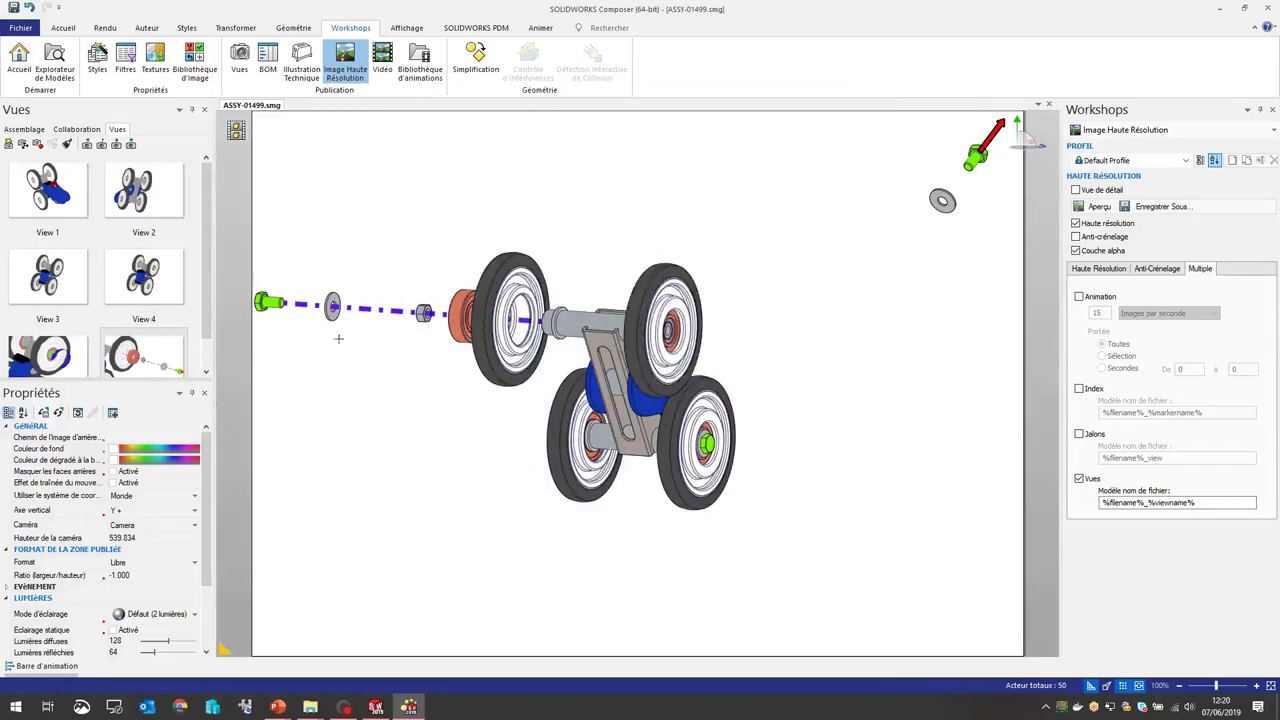
Show View 1, then open Projet 0023's Documentation folder and select doc assemblage.docx
left_click(78, 233)
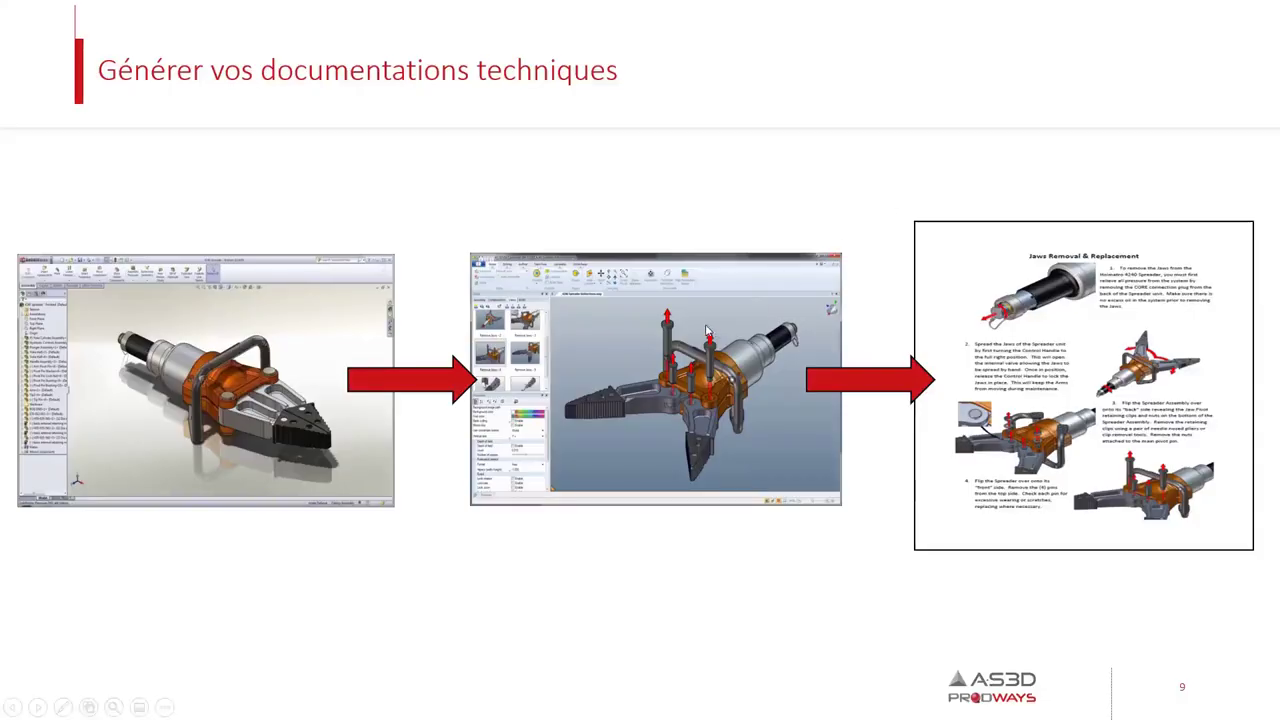
key("alt+Tab")
key("alt+Tab")
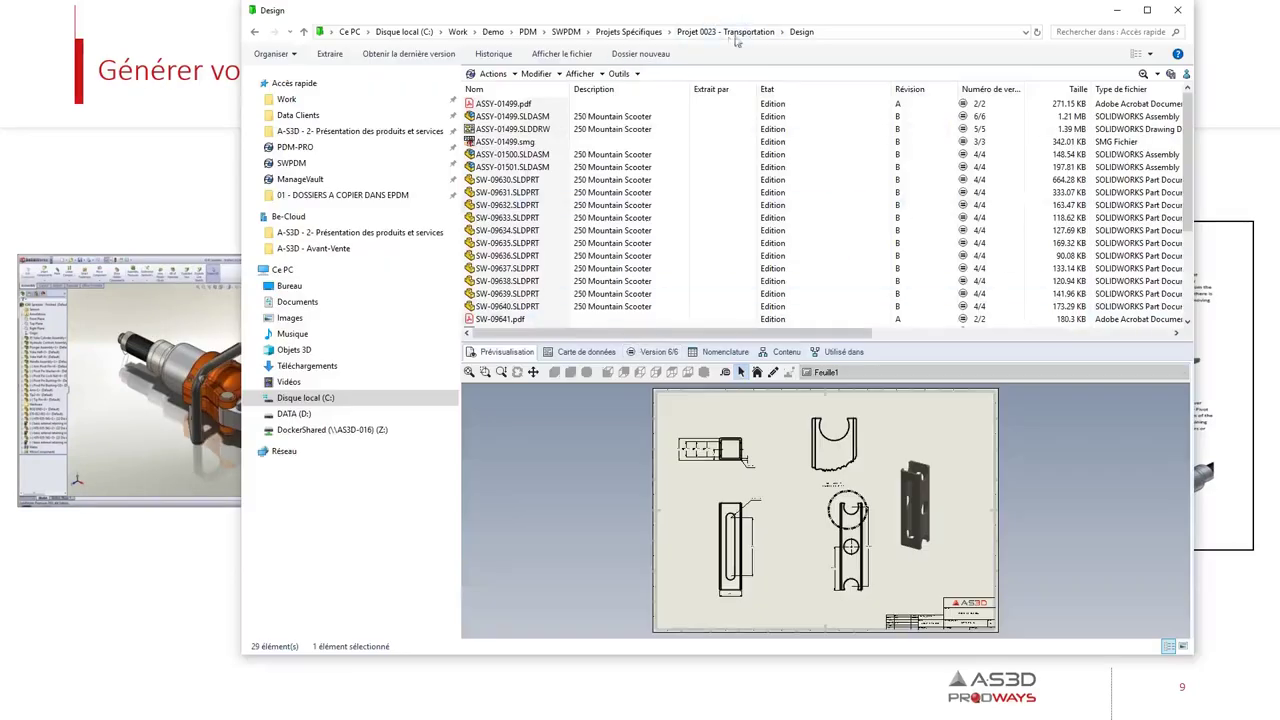
left_click(725, 31)
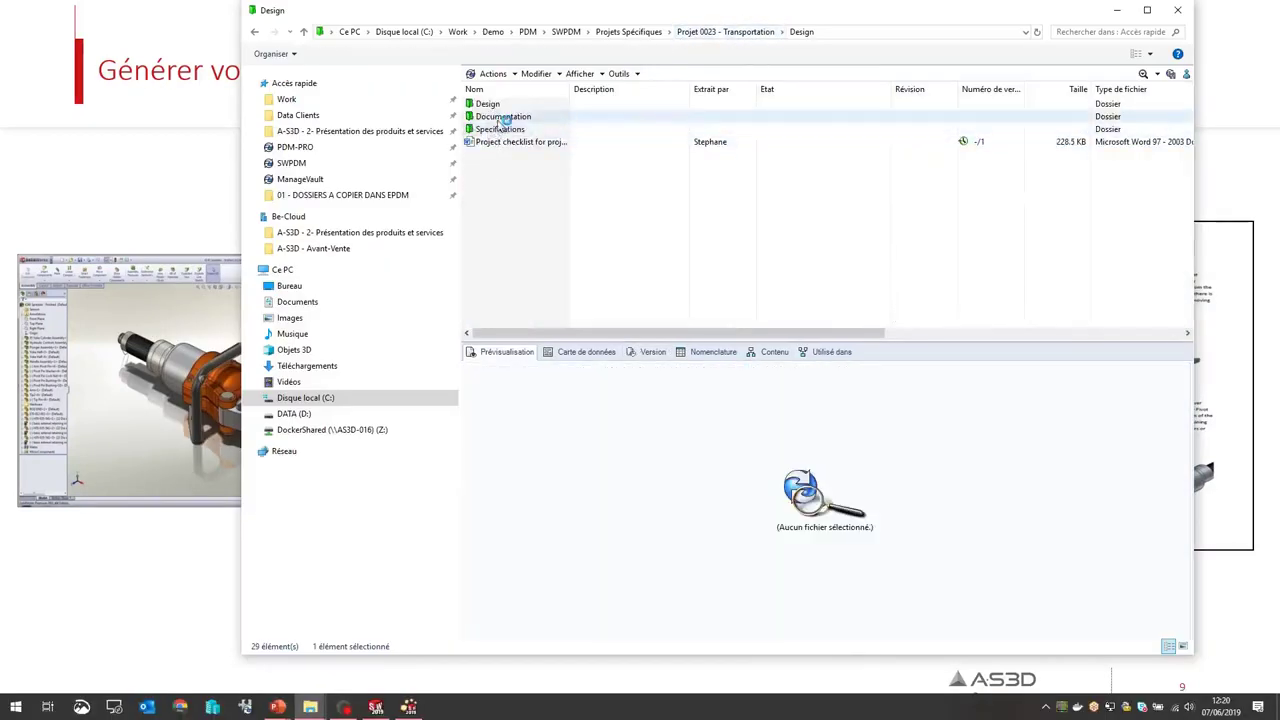
left_click(503, 117)
double_click(503, 117)
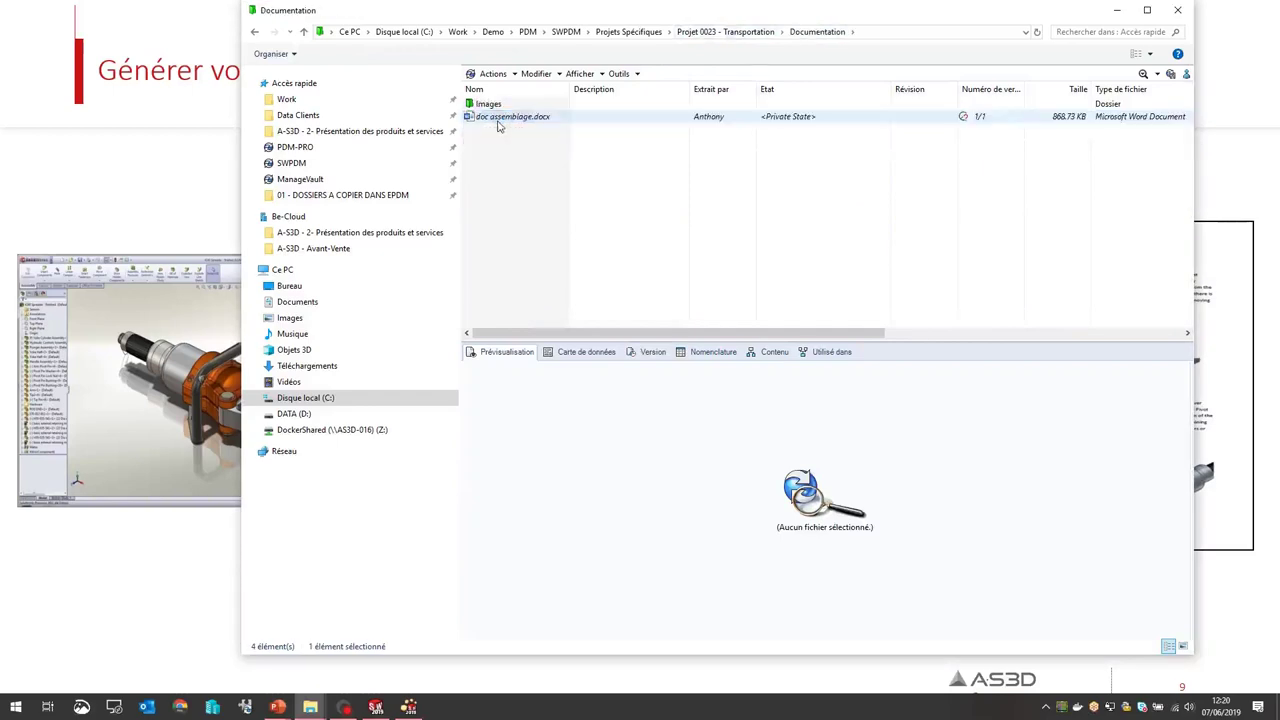
left_click(500, 120)
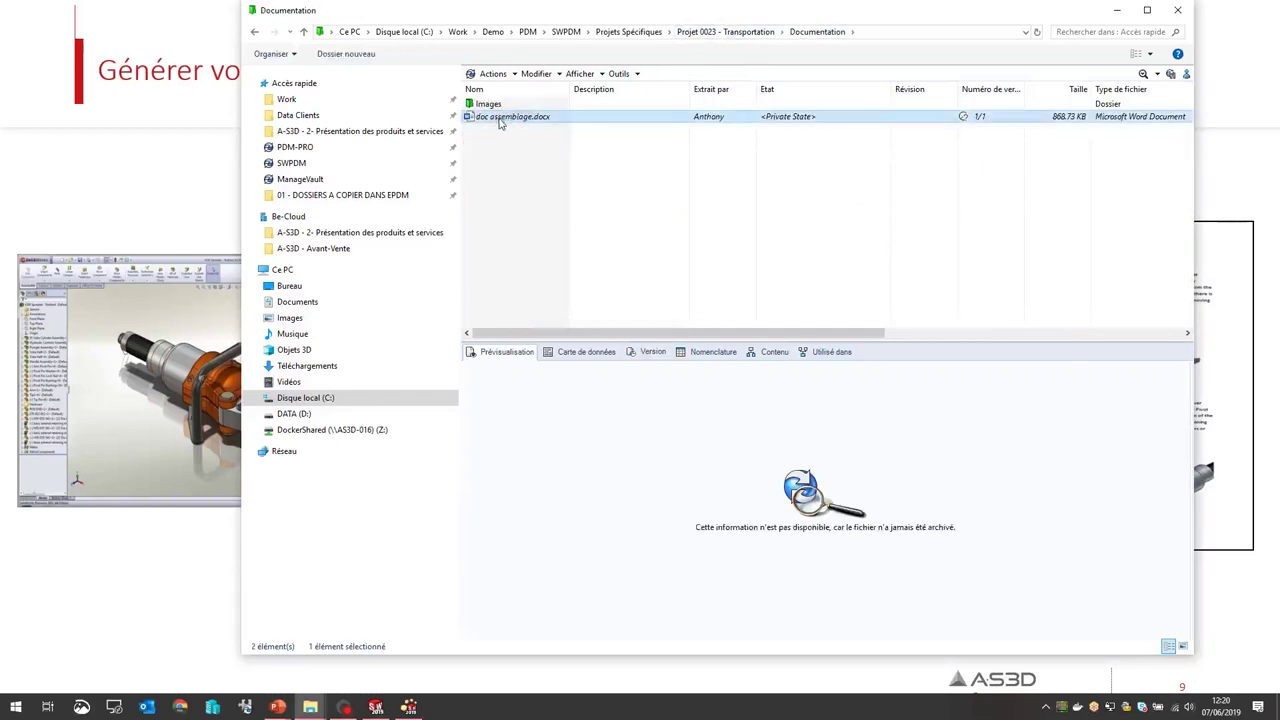
Disconnect the current user from the SWPDM vault via the tray icon
right_click(1126, 707)
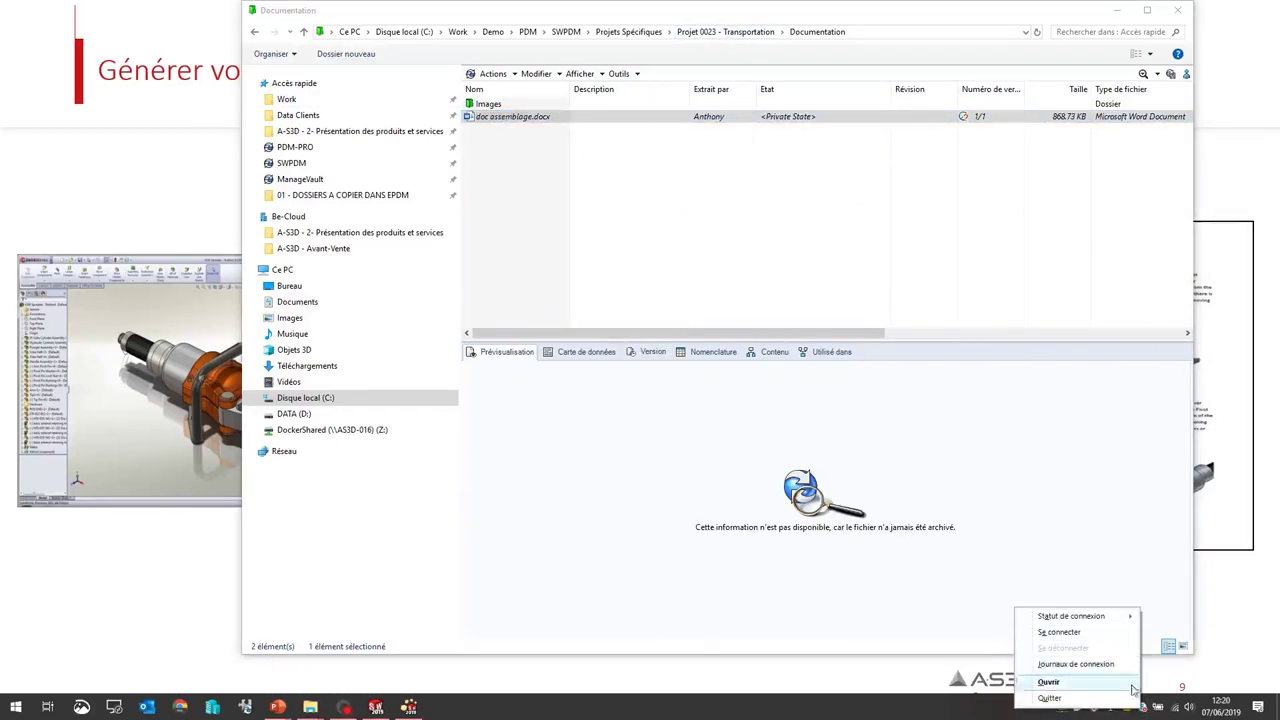
left_click(1110, 711)
right_click(1126, 707)
mouse_move(1157, 630)
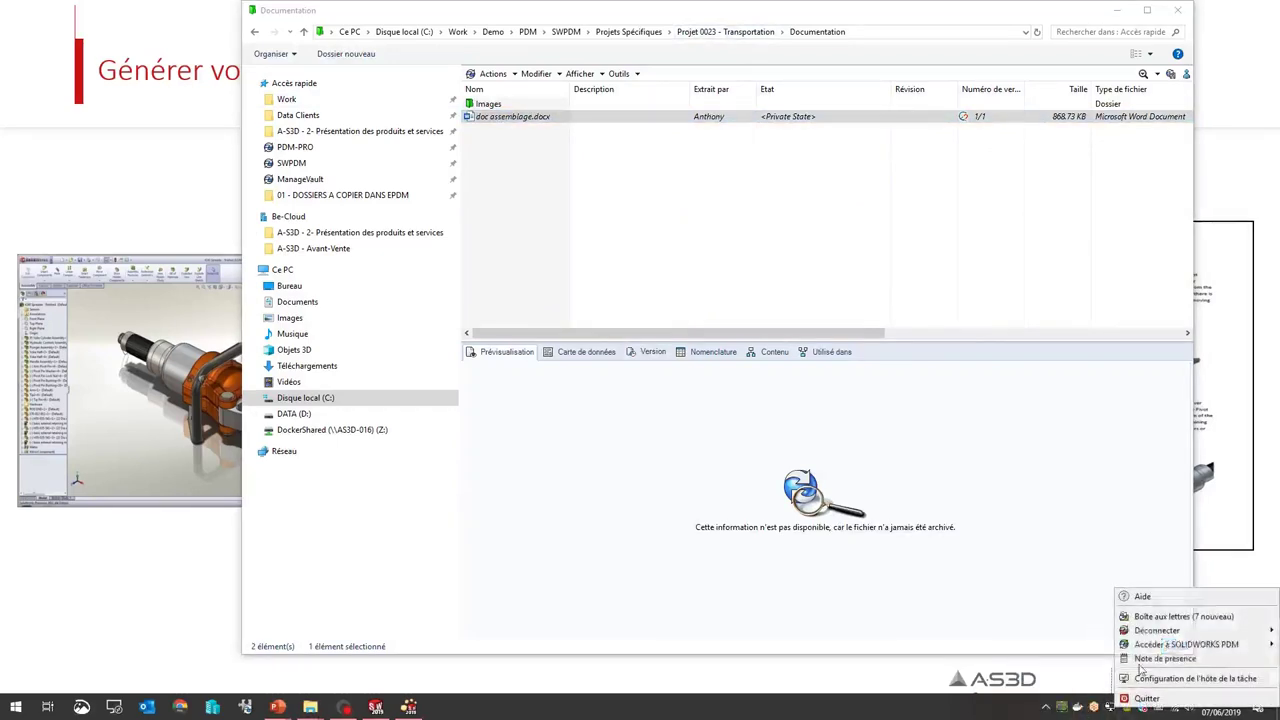
left_click(1100, 631)
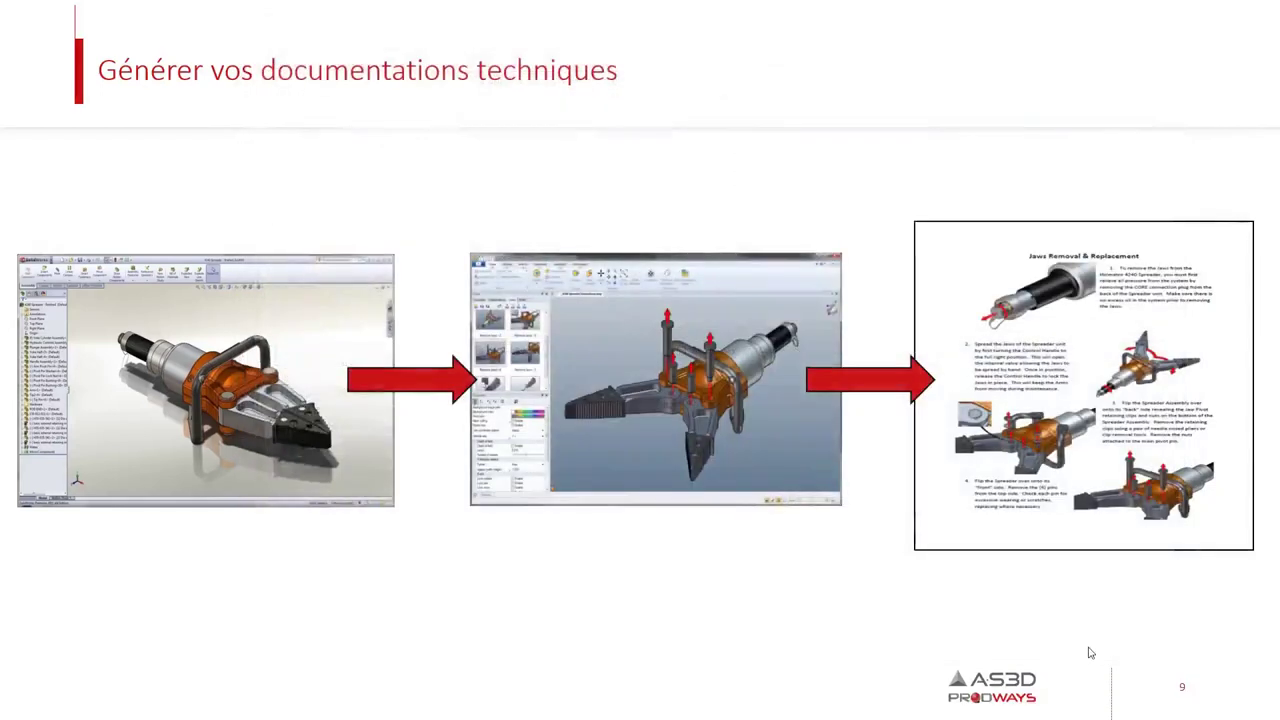
Open File Explorer and log into the SWPDM vault with the file holder's credentials
key("super")
key("super+e")
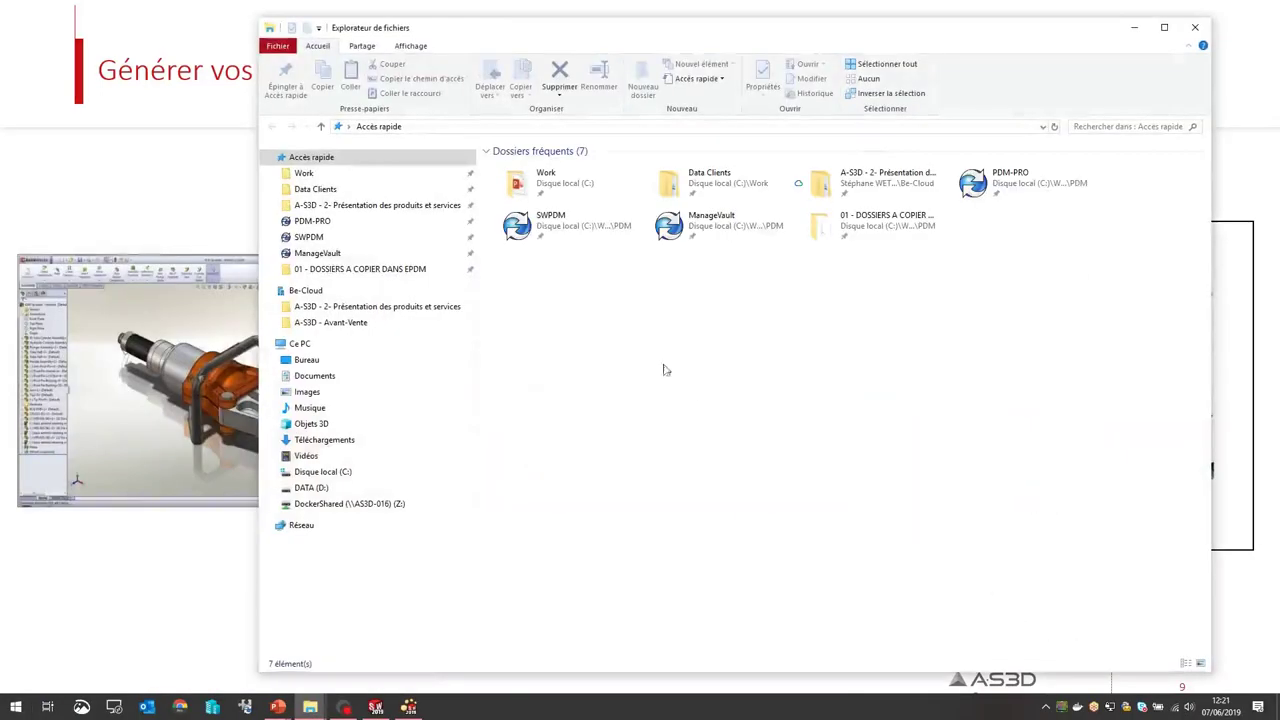
double_click(551, 230)
key("shift+Tab")
type("an")
type("••")
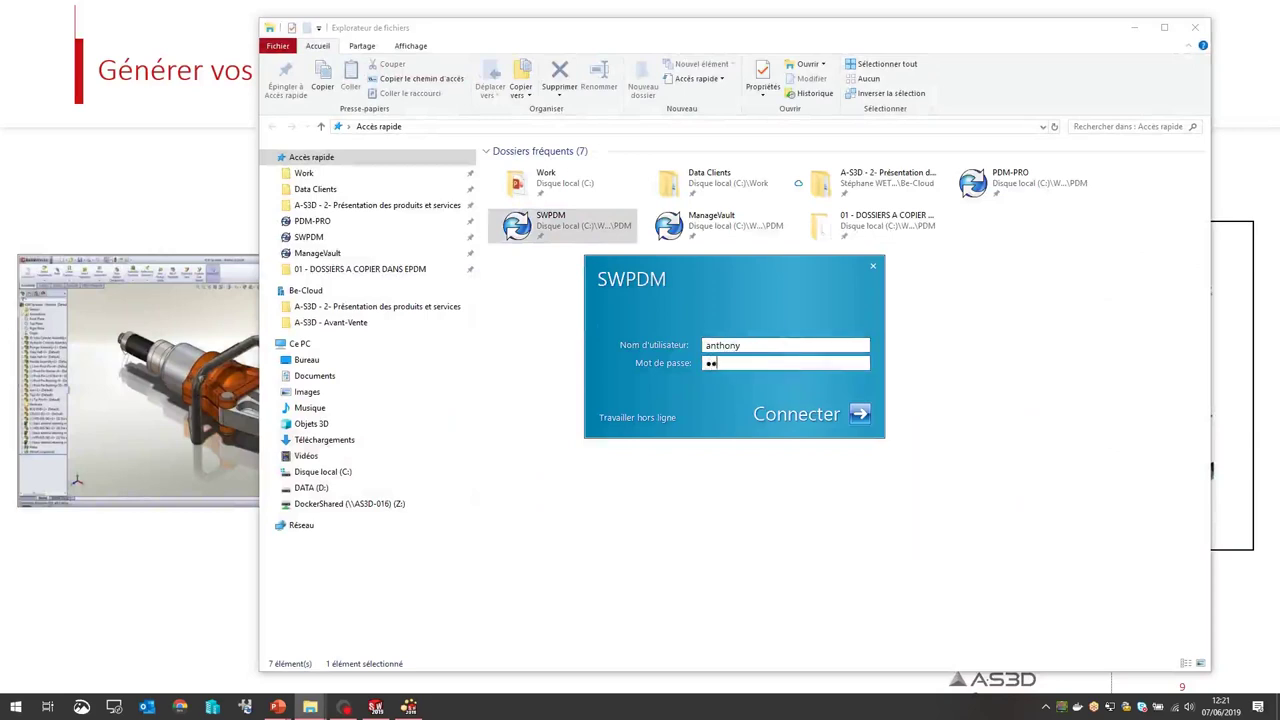
key("Return")
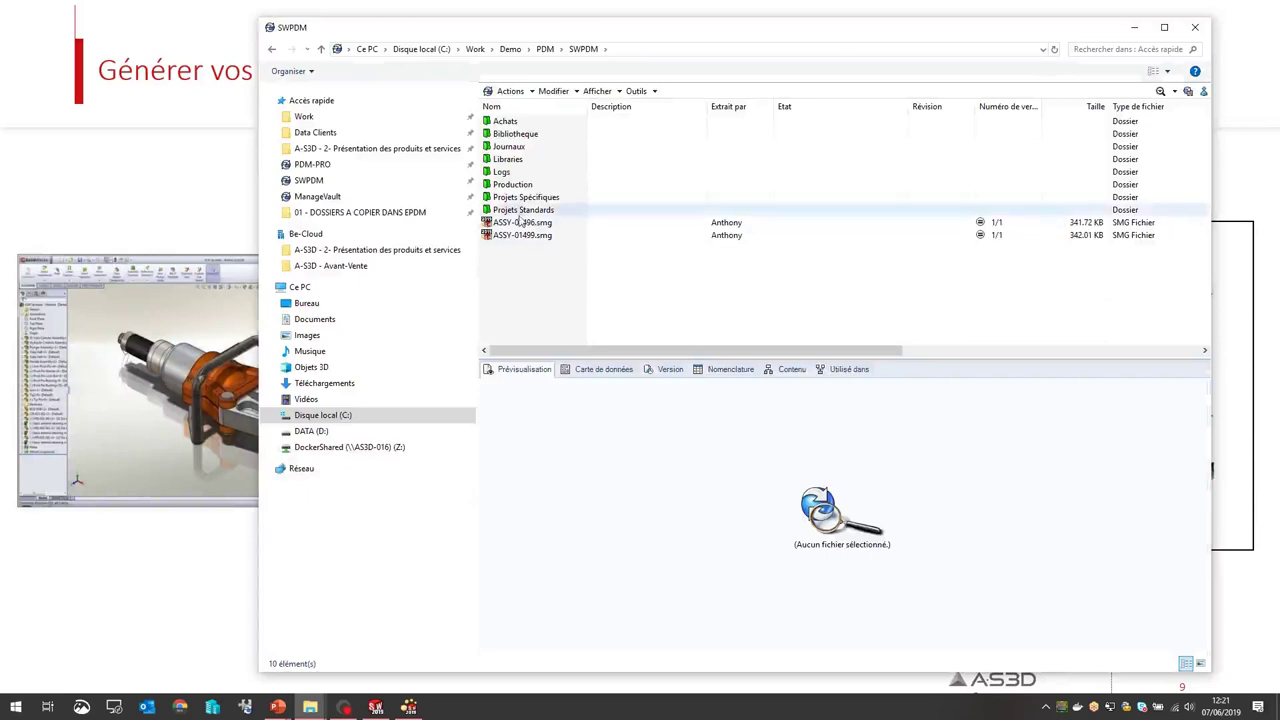
Browse to Projet 0023 > Documentation, check in doc assemblage.docx, and open it
left_click(528, 200)
double_click(530, 200)
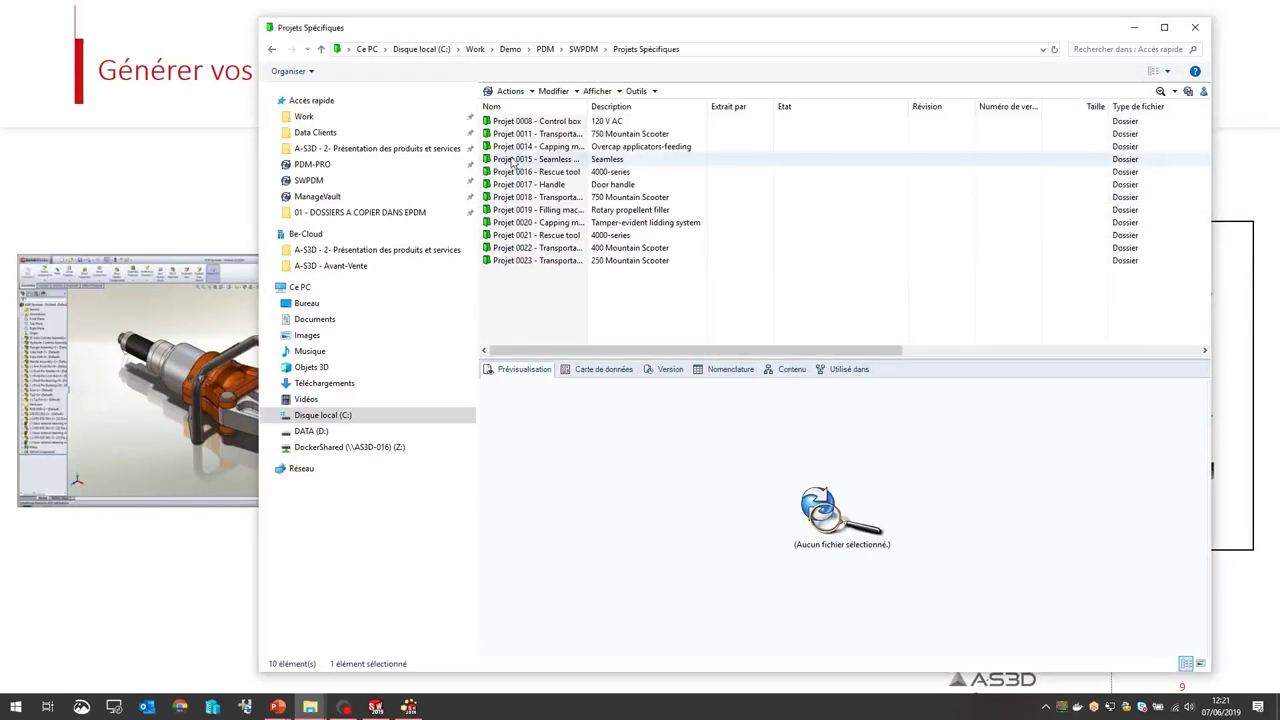
key("Return")
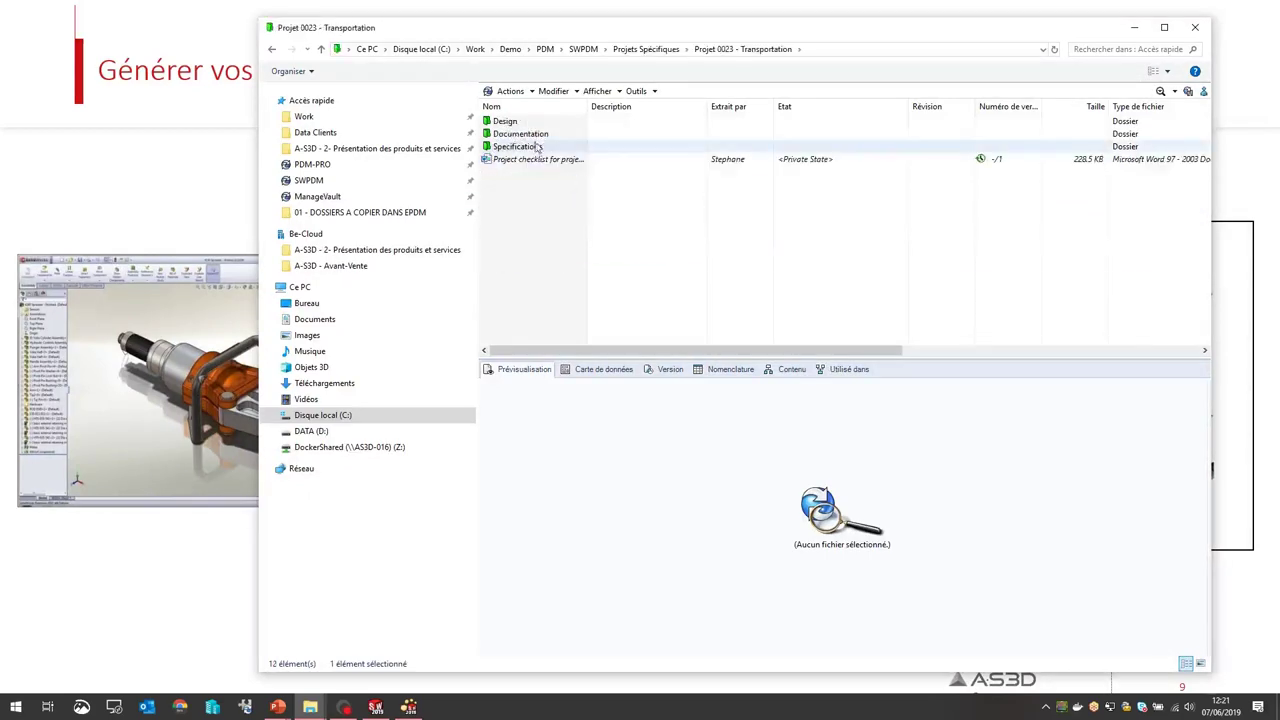
double_click(528, 135)
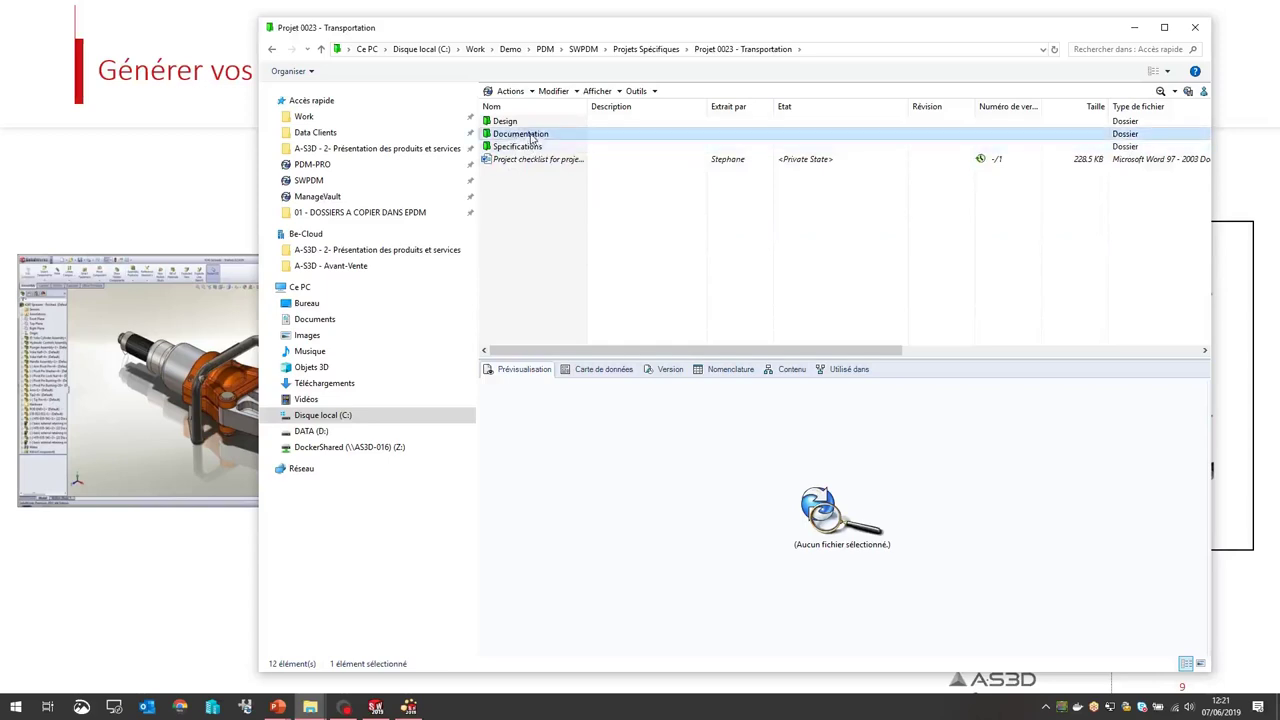
left_click(528, 135)
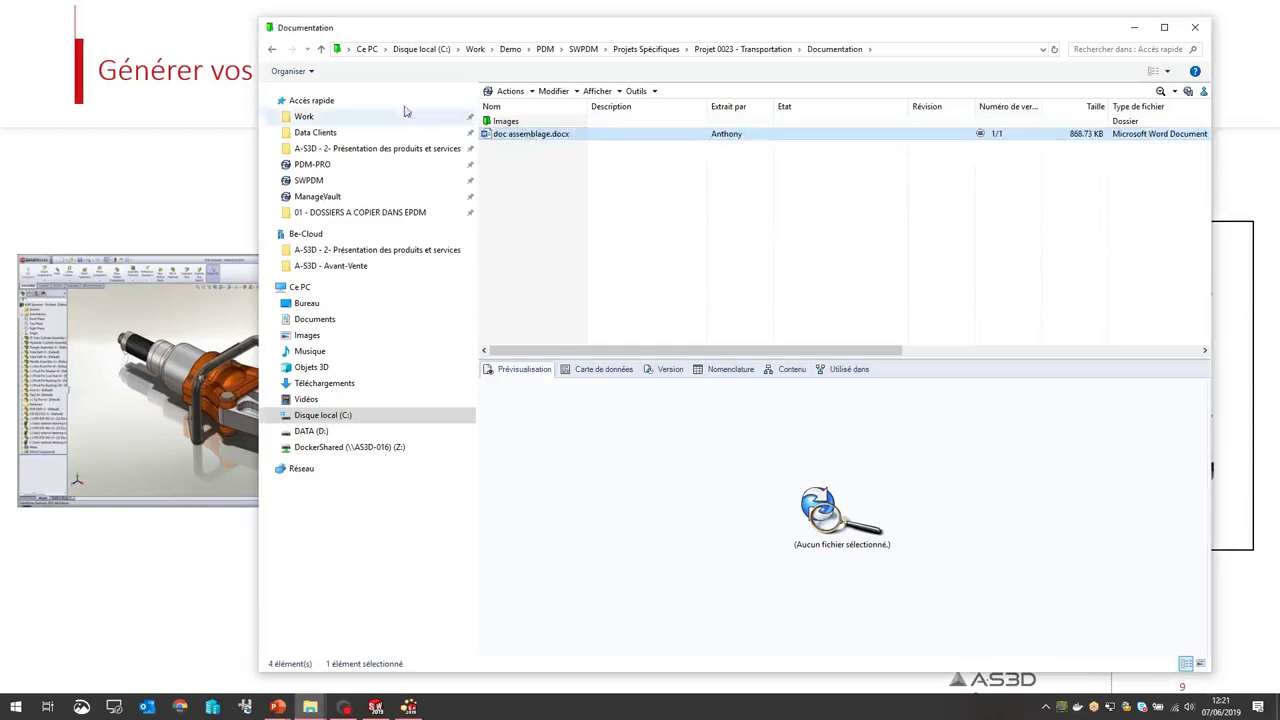
left_click(349, 72)
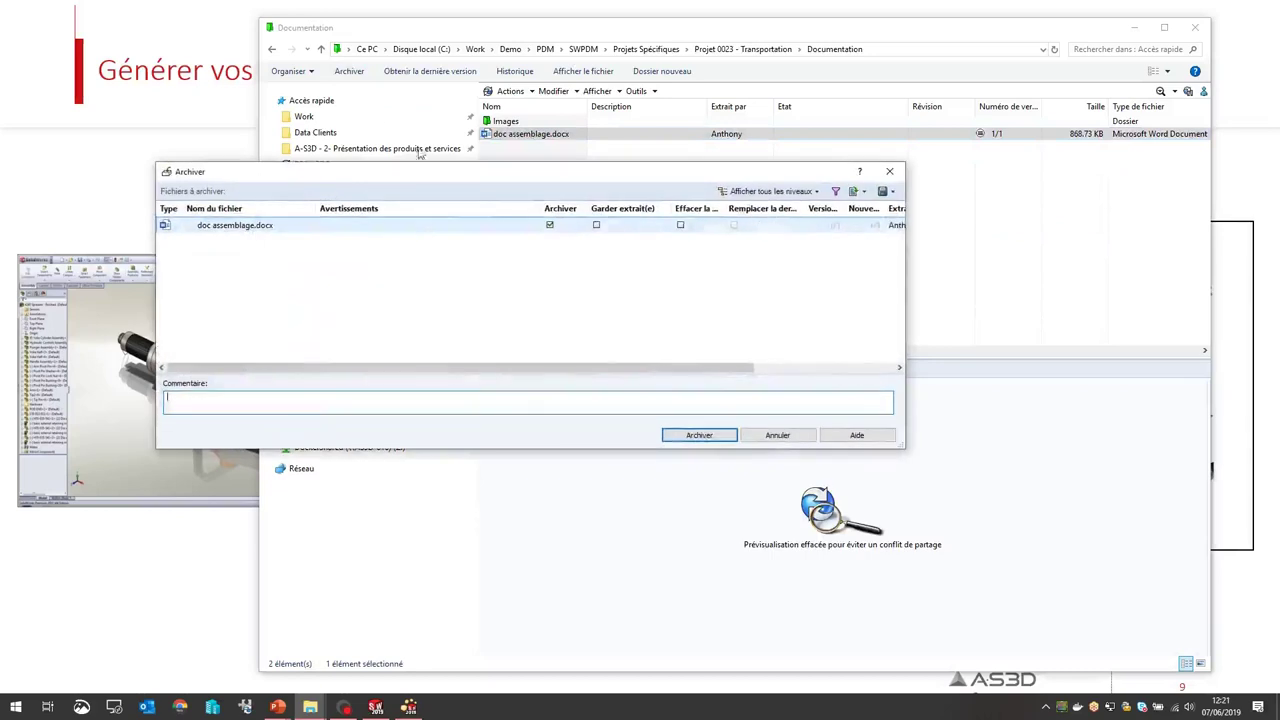
left_click(700, 436)
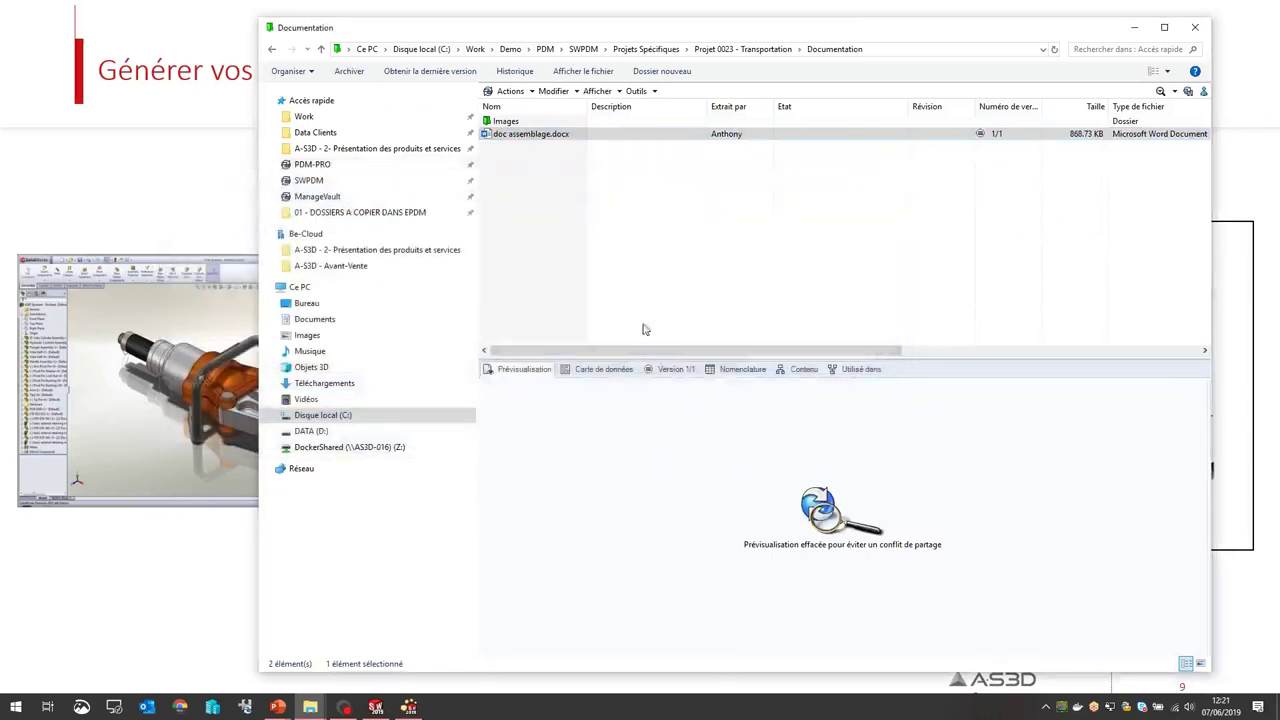
double_click(519, 136)
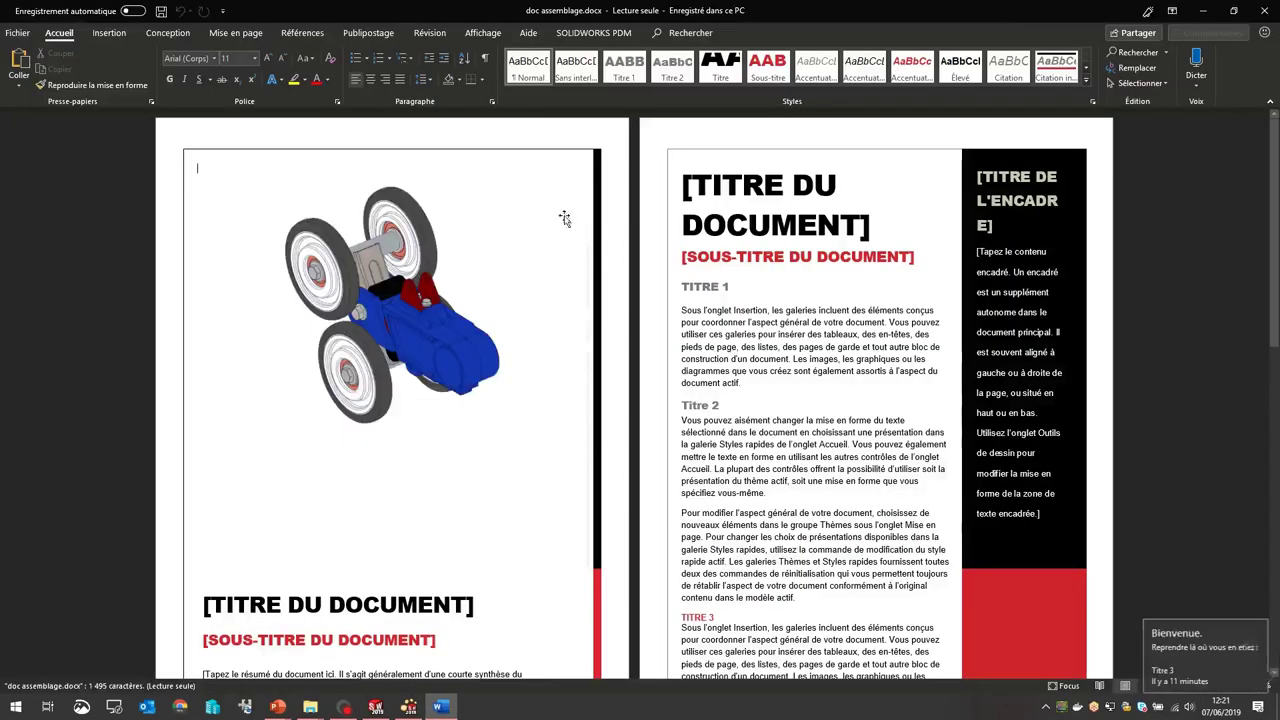
Scroll through doc assemblage.docx's pages and assembly images, then close Word
scroll(400, 300, "down", 3)
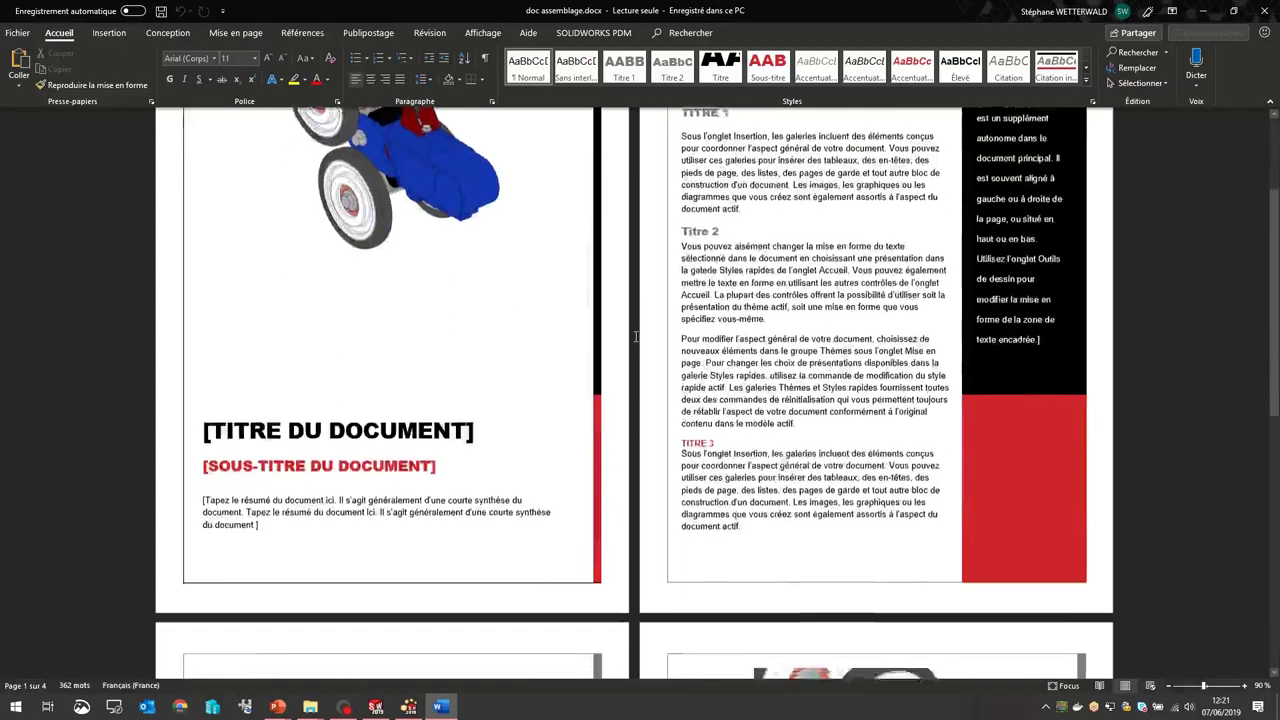
scroll(430, 320, "down", 6)
scroll(450, 338, "down", 3)
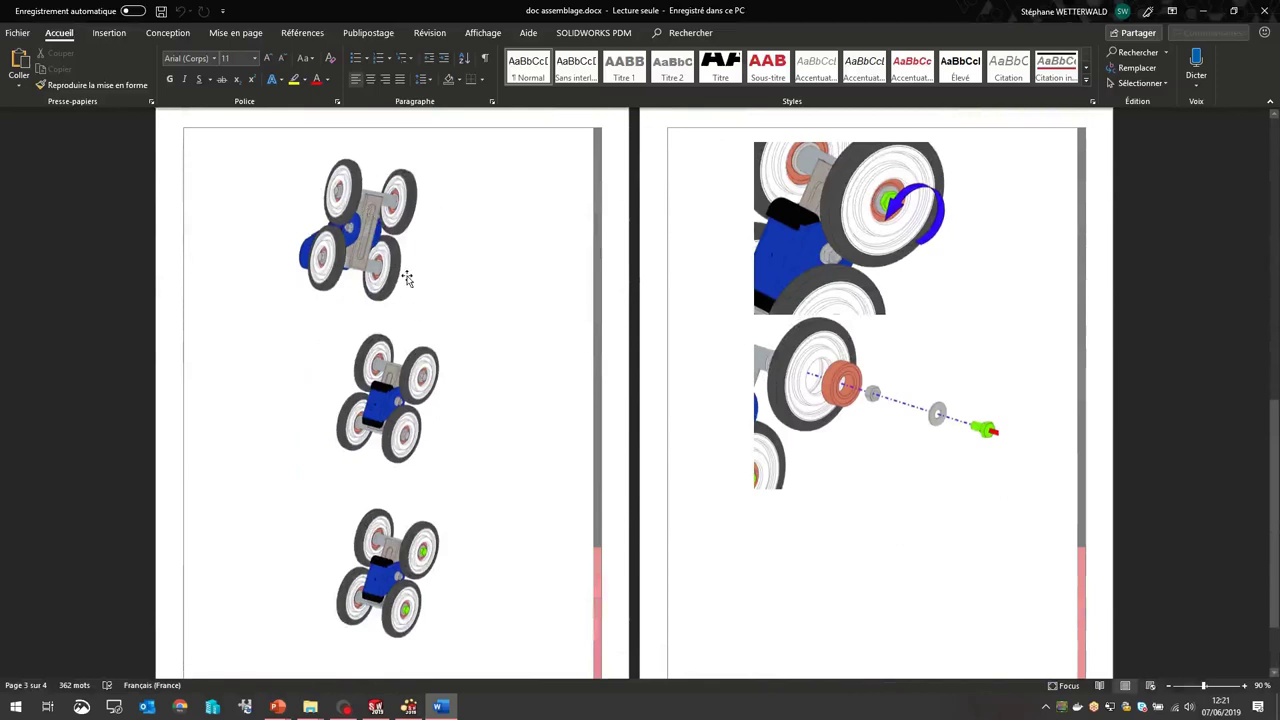
left_click(1264, 10)
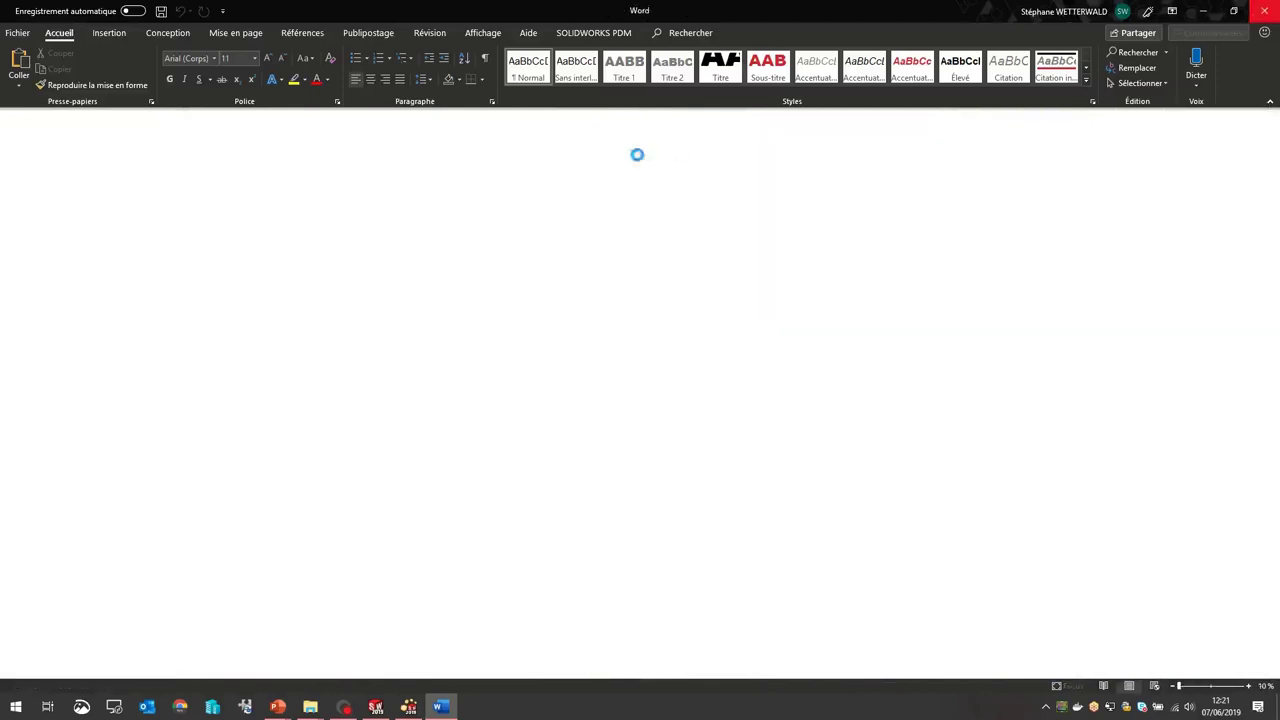
Show and dismiss the PDM context menu for doc assemblage.docx
right_click(512, 134)
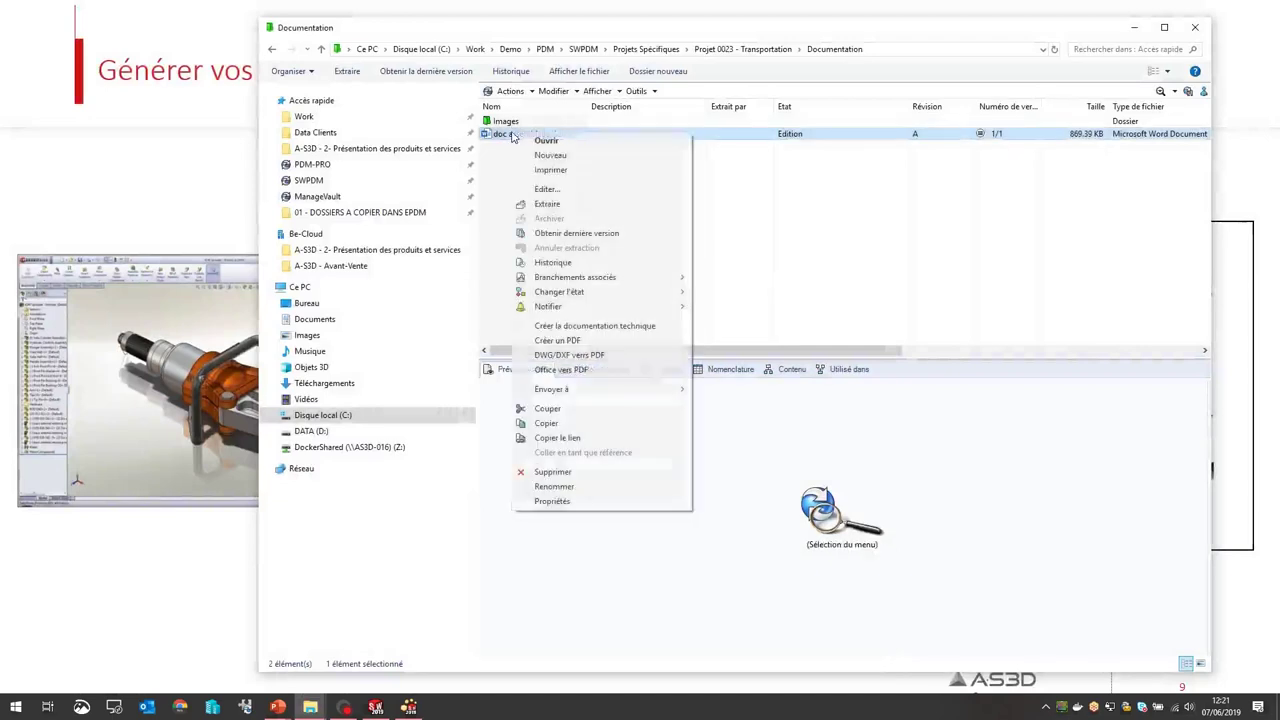
left_click(572, 341)
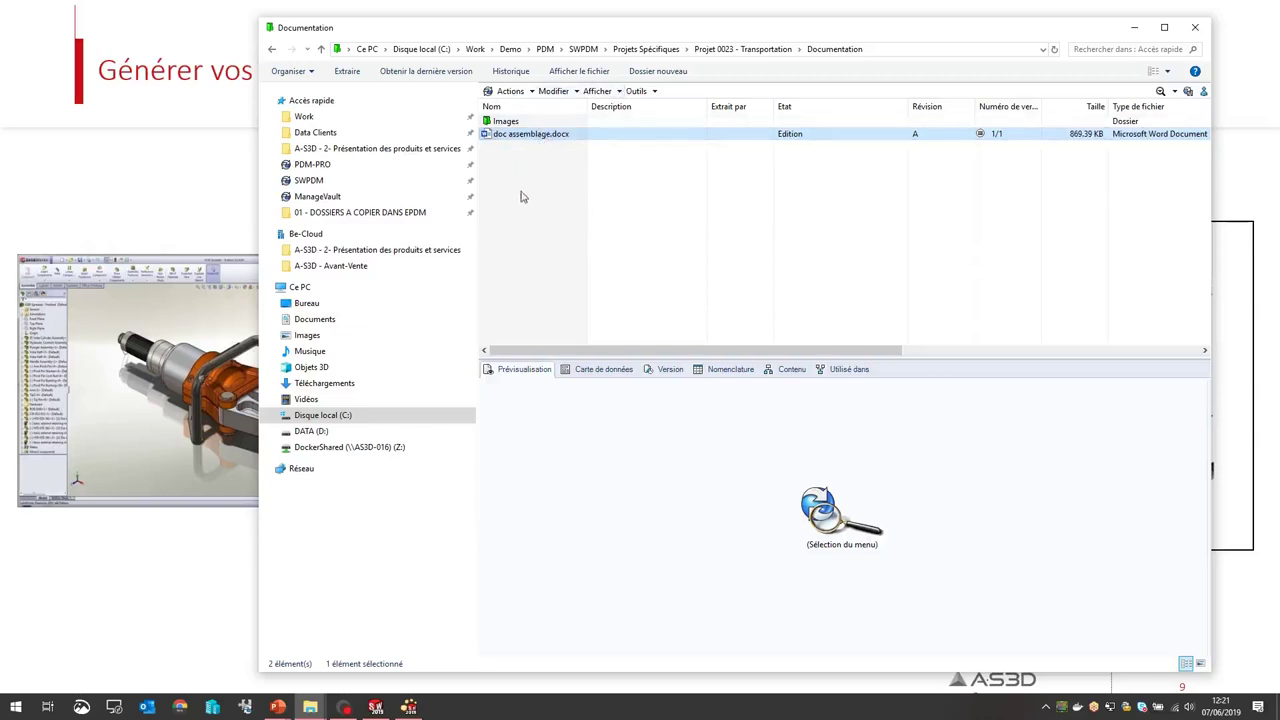
Show the Travailler en collaboration slide with its notification and PDF animations
key("alt+Tab")
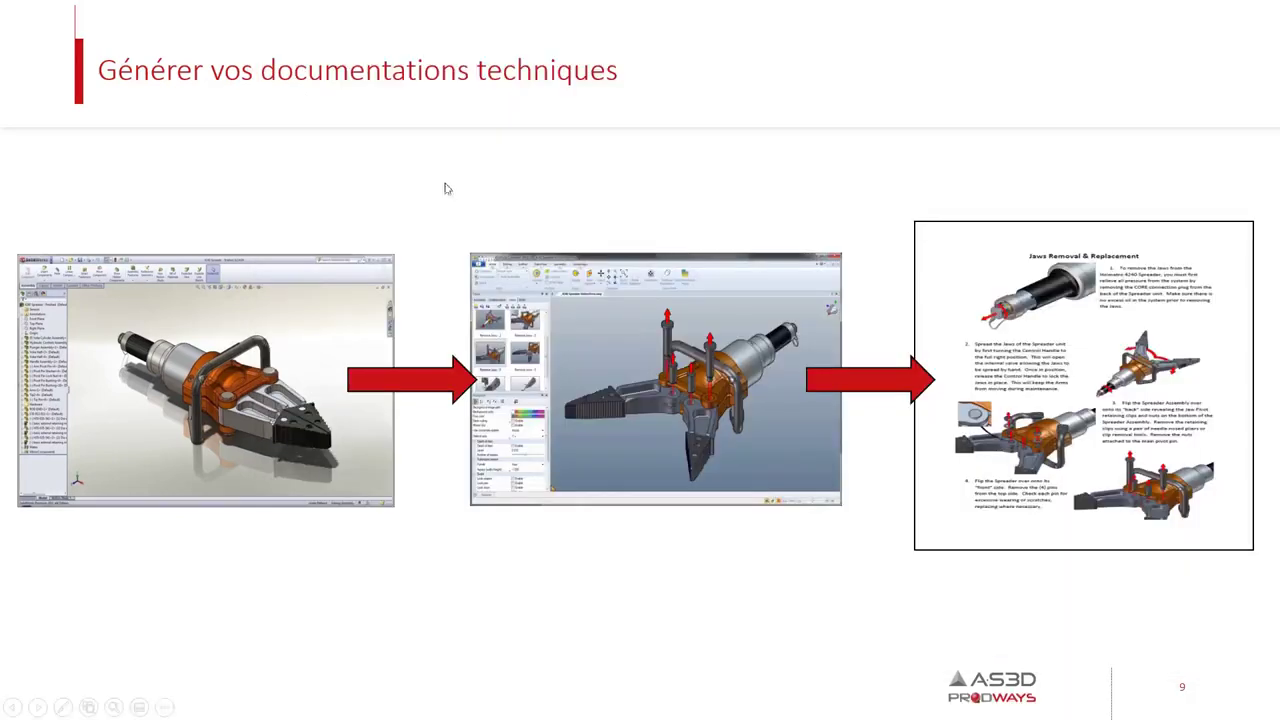
left_click(559, 212)
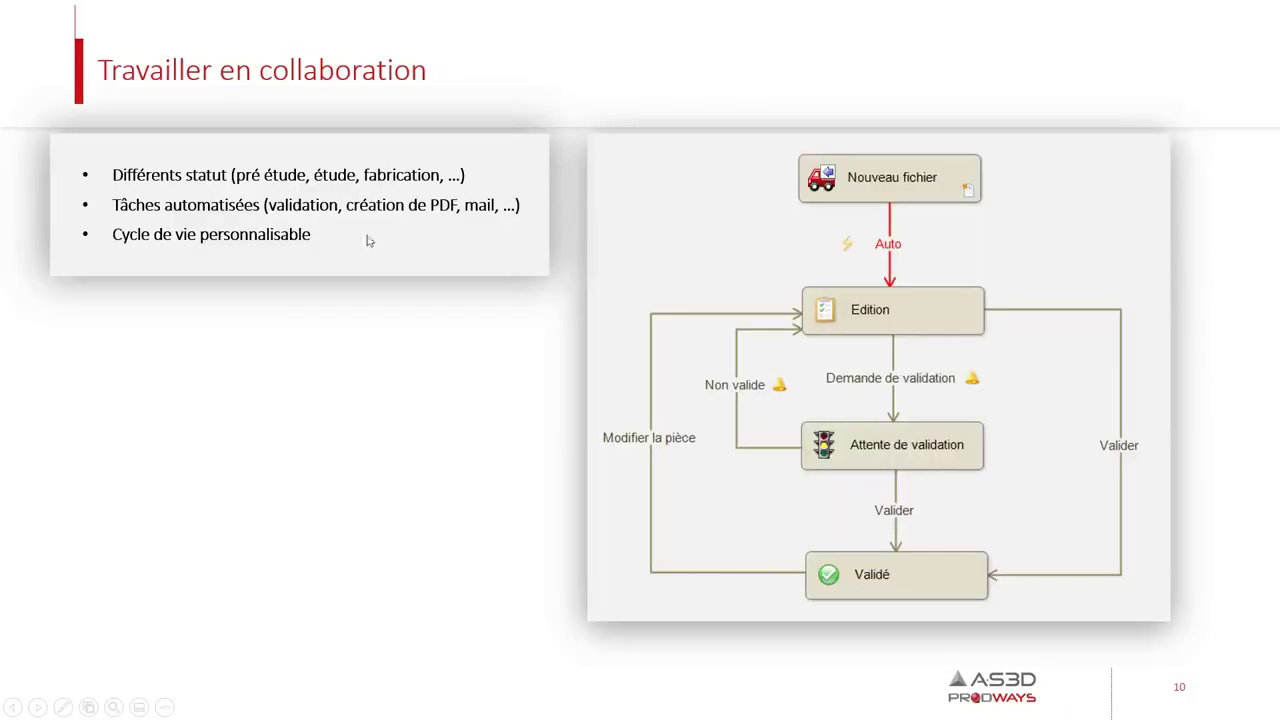
left_click(605, 434)
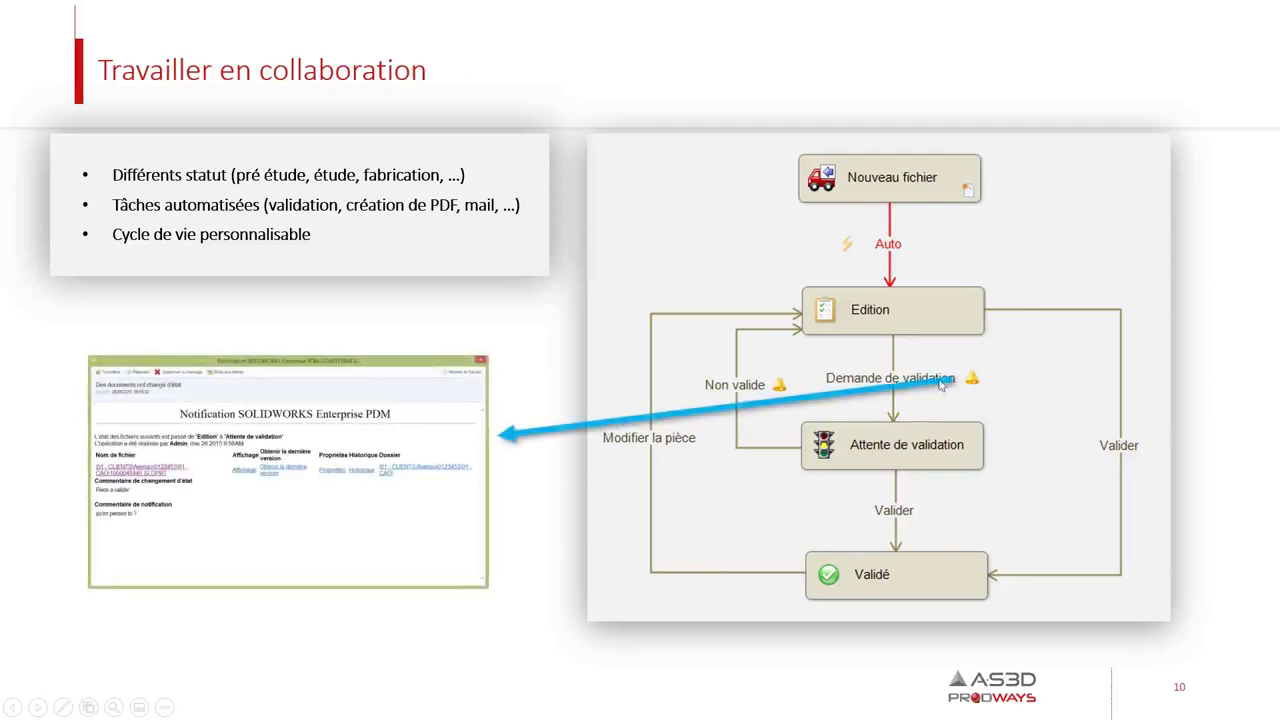
left_click(710, 450)
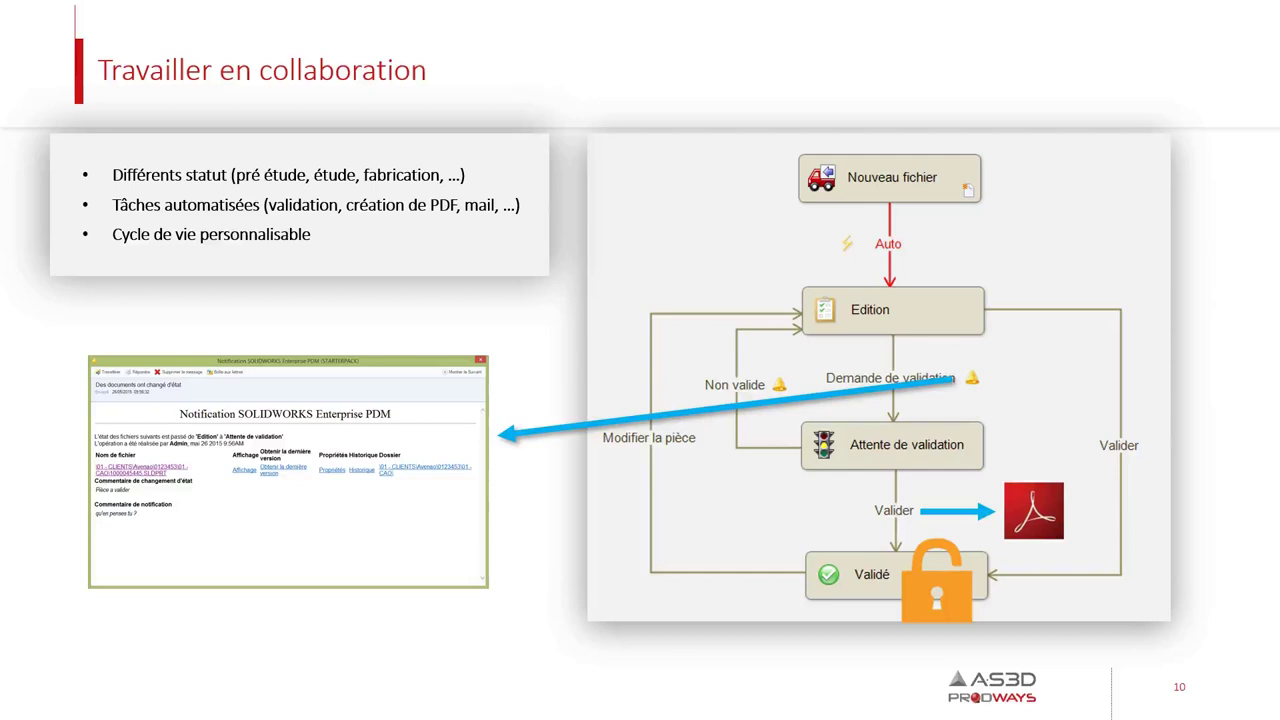
Advance through Générer vos documentations techniques to the Save the date ! slide
key("Right")
key("Left")
key("Right")
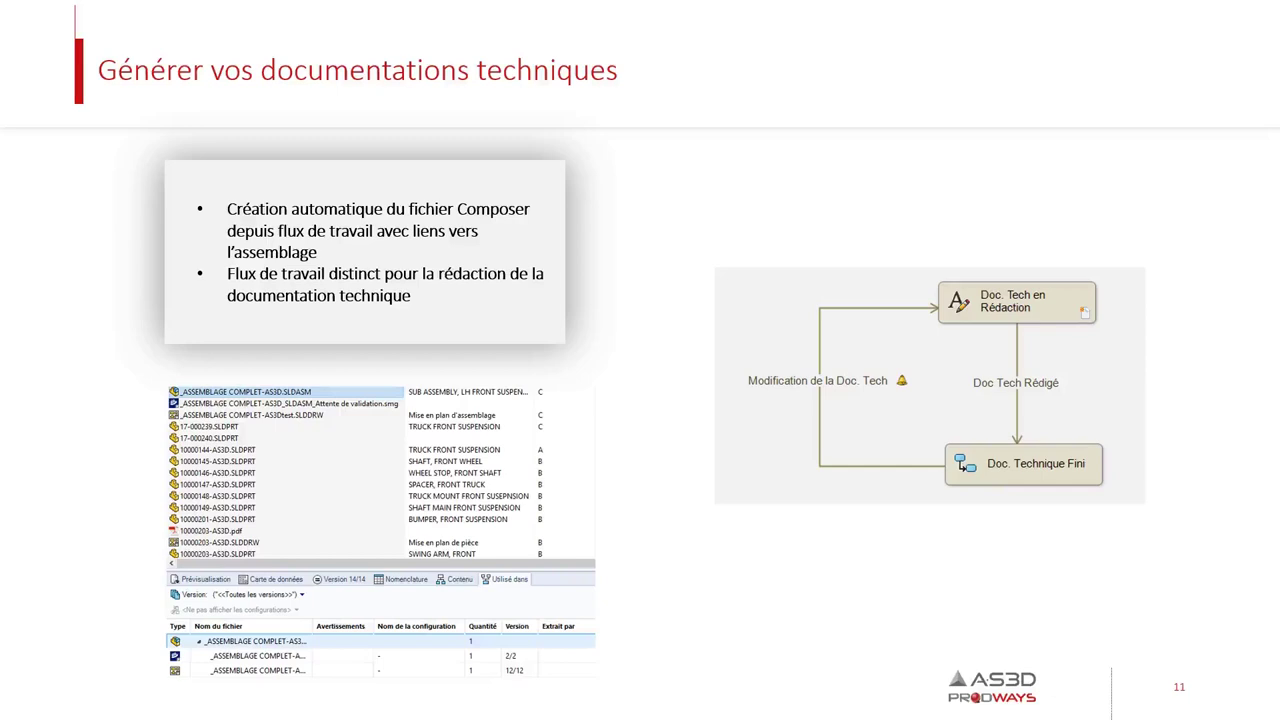
key("Right")
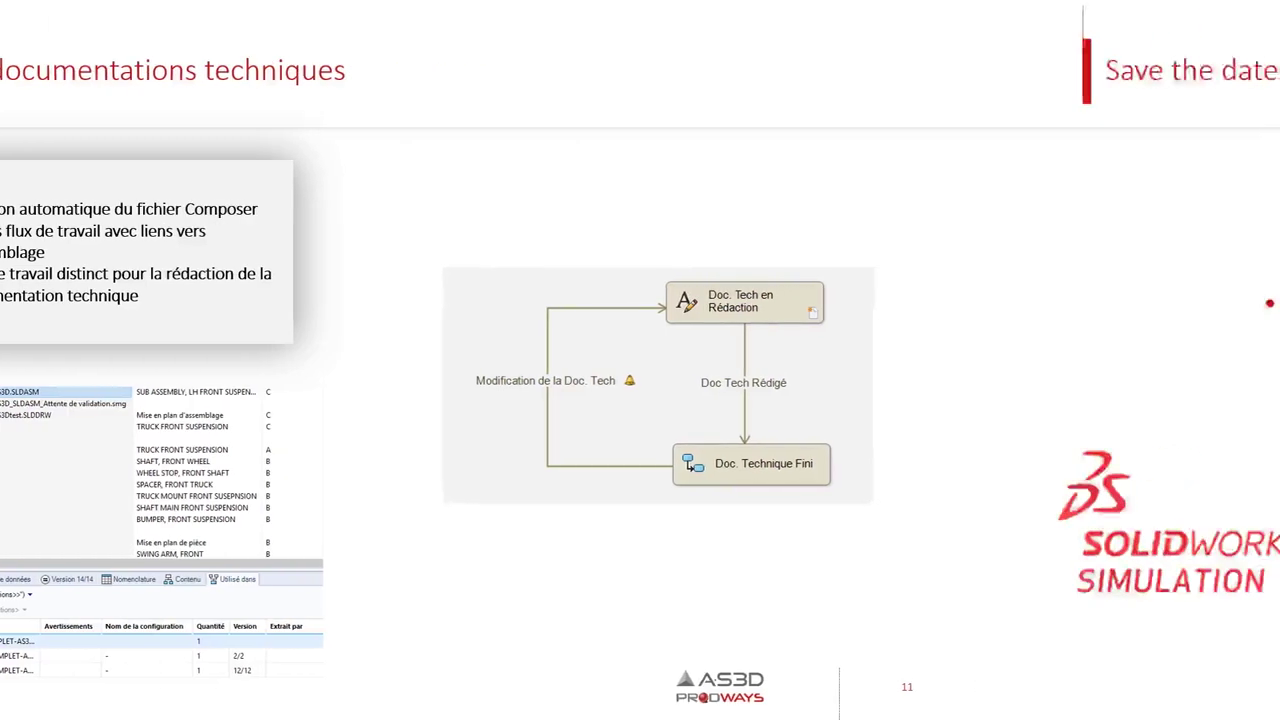